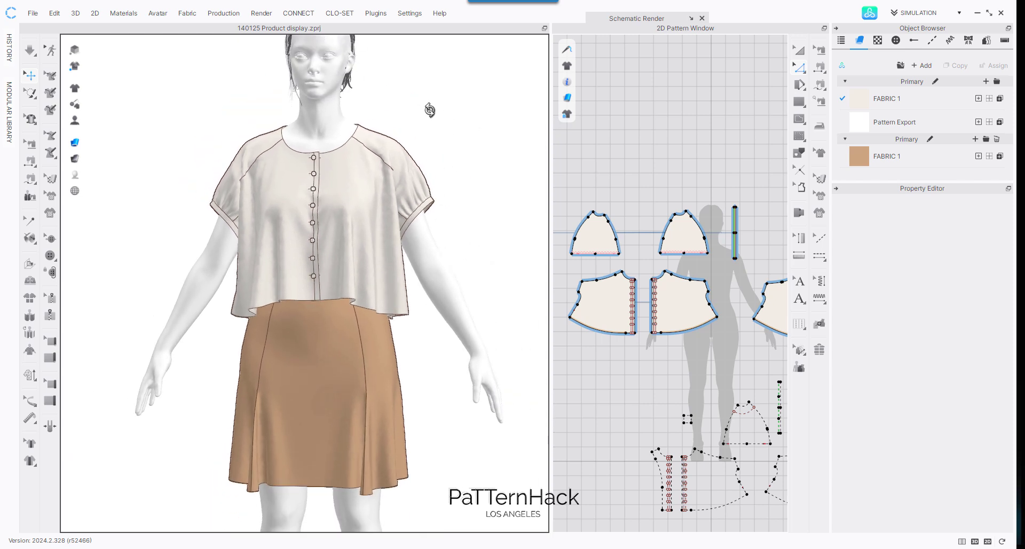
# Step: Show the avatar's joints in the 3D window
pyautogui.moveTo(427, 107); pyautogui.dragTo(590, 113, button='right')
pyautogui.moveTo(415, 135); pyautogui.dragTo(246, 122, button='right')
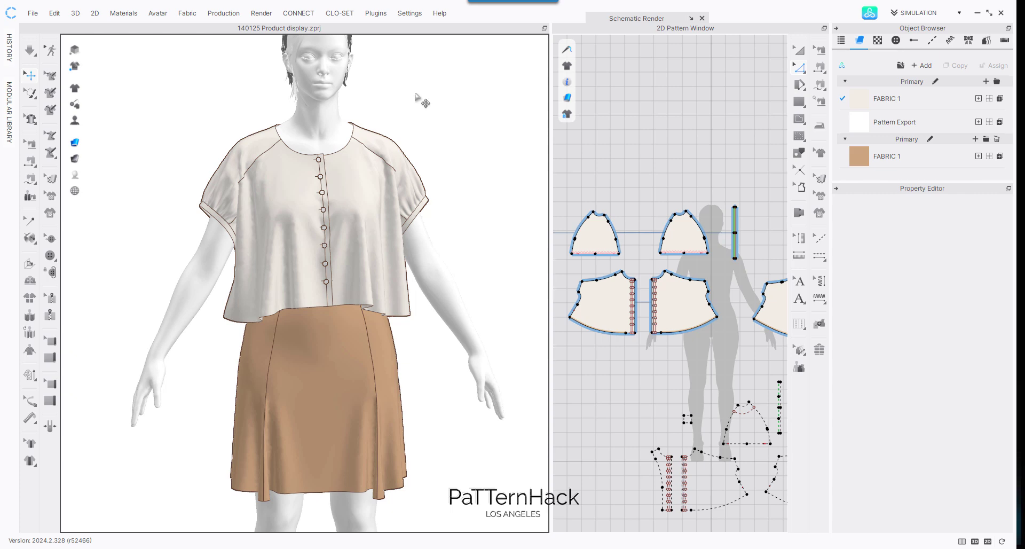
pyautogui.moveTo(420, 107); pyautogui.dragTo(467, 117, button='right')
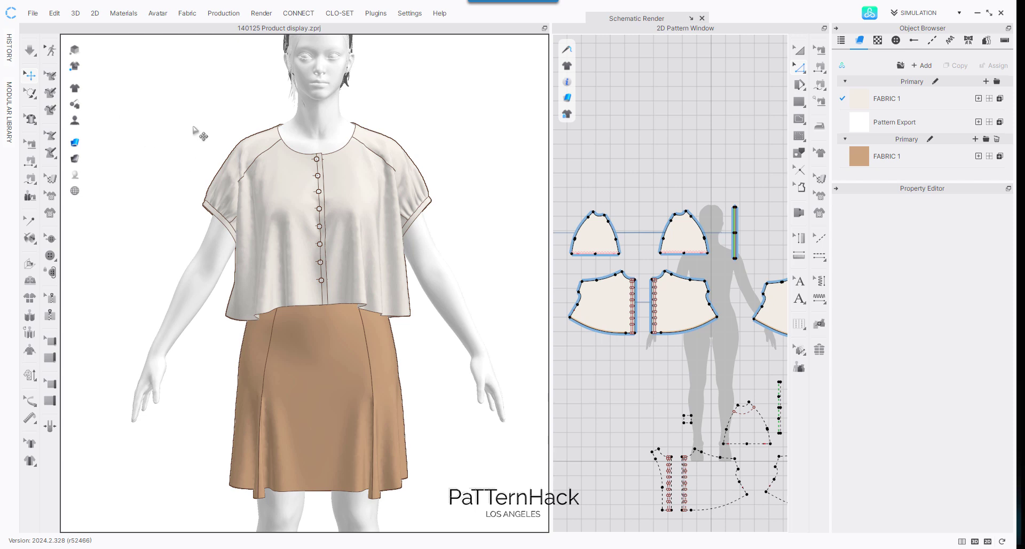
pyautogui.moveTo(75, 122)
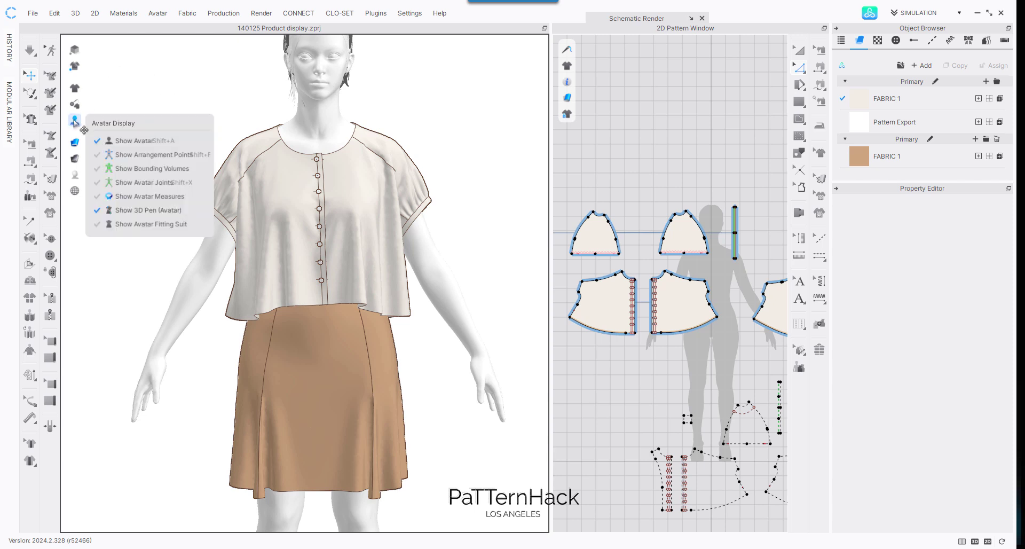
pyautogui.click(137, 183)
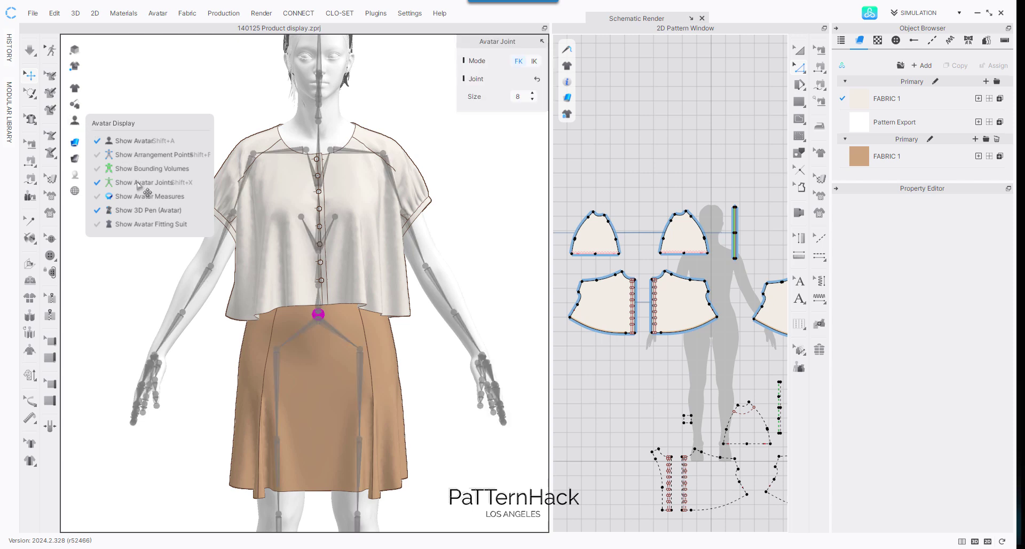
# Step: Rotate the avatar's shoulder joint to raise both arms, and bring them back down near the body
pyautogui.click(393, 163)
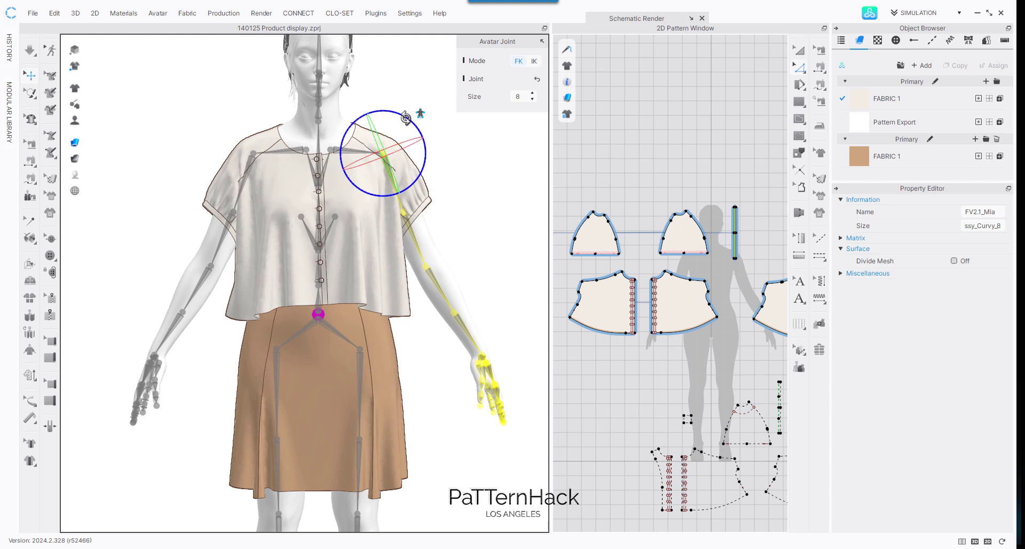
pyautogui.moveTo(405, 117)
pyautogui.mouseDown()
pyautogui.moveTo(385, 103)
pyautogui.moveTo(408, 118)
pyautogui.moveTo(393, 105)
pyautogui.mouseUp()
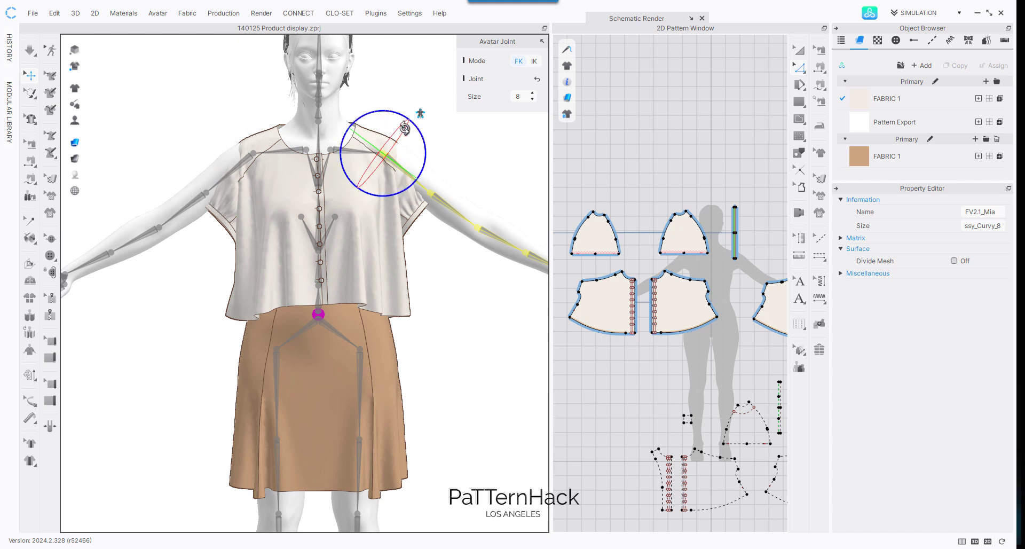
pyautogui.moveTo(407, 126); pyautogui.dragTo(418, 125)
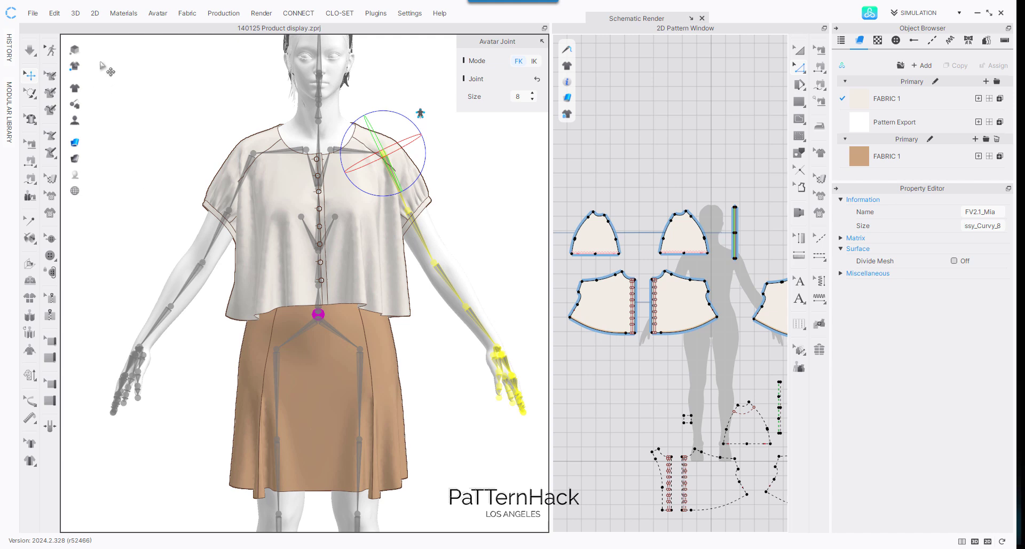
# Step: Turn on simulation and raise both of the avatar's arms by rotating the shoulder joint so the blouse drapes with them
pyautogui.click(31, 51)
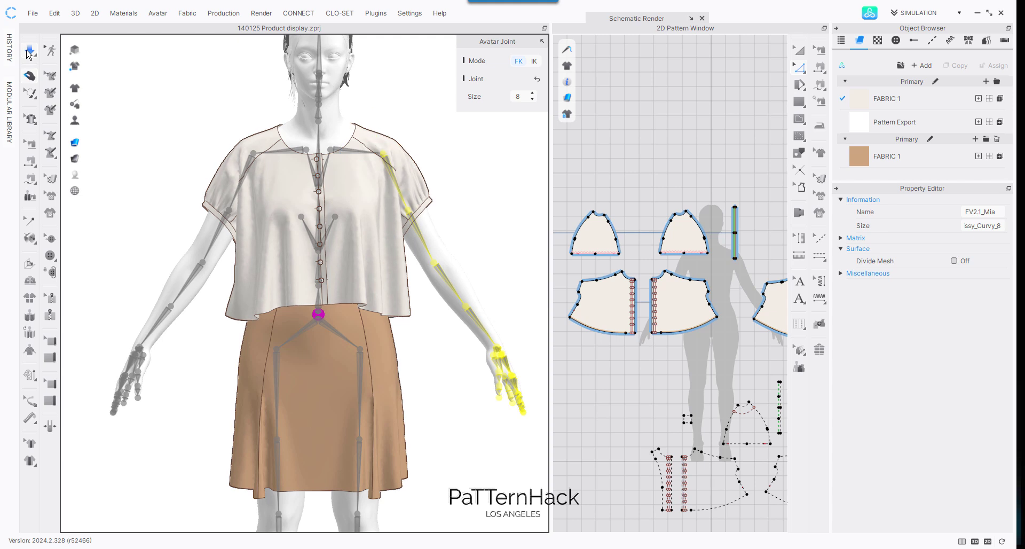
pyautogui.click(253, 259)
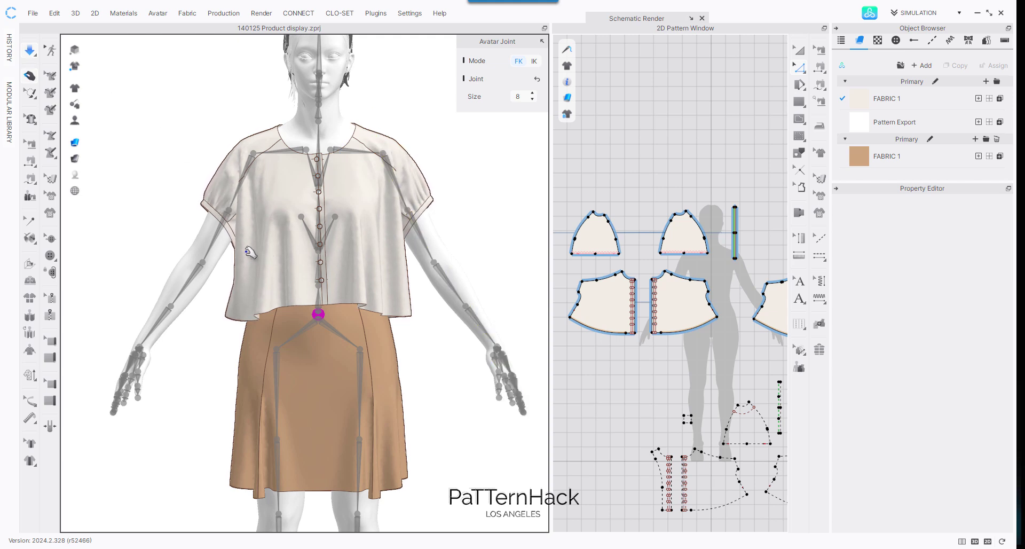
pyautogui.click(385, 154)
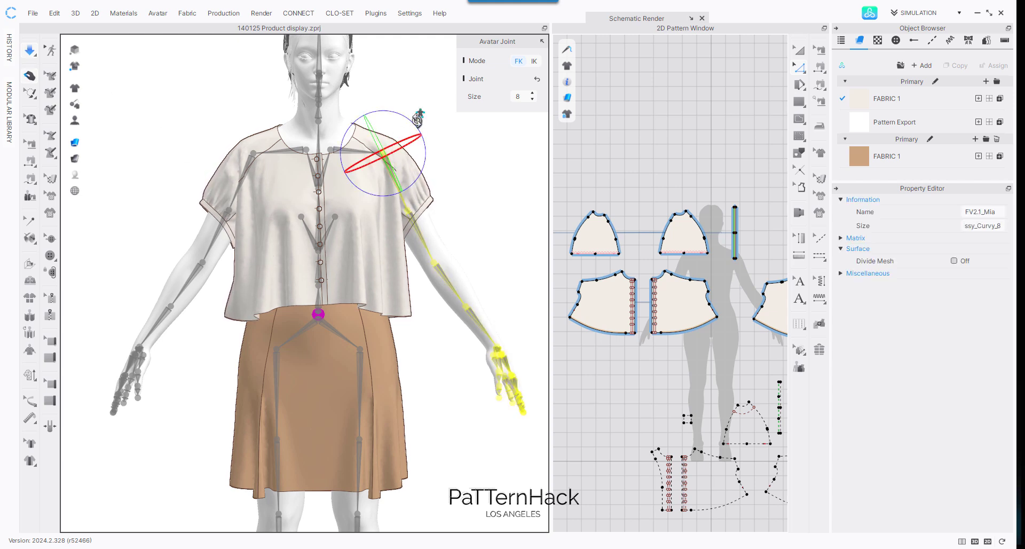
pyautogui.moveTo(414, 122); pyautogui.dragTo(385, 110)
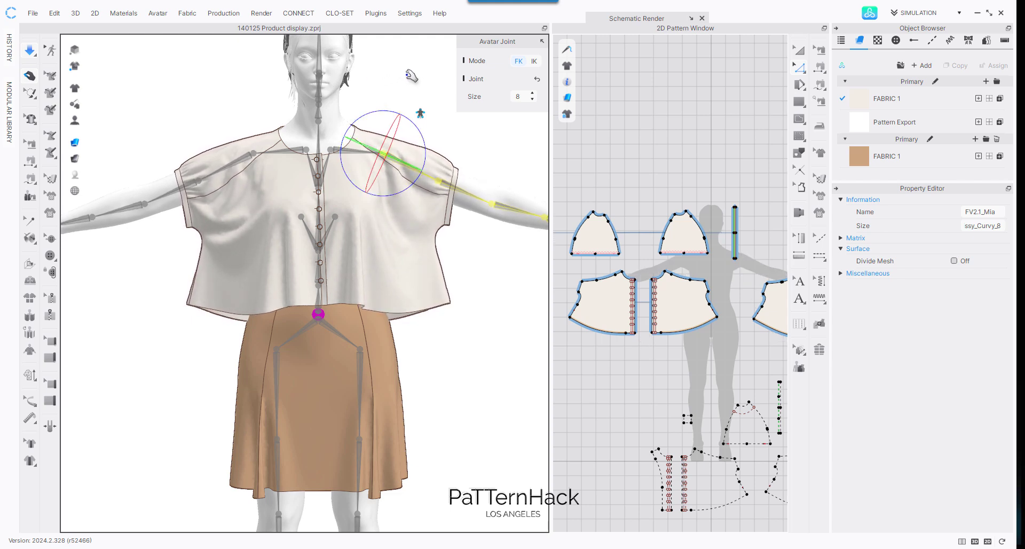
pyautogui.click(408, 60)
# Step: Hide the avatar's joints again
pyautogui.moveTo(75, 120)
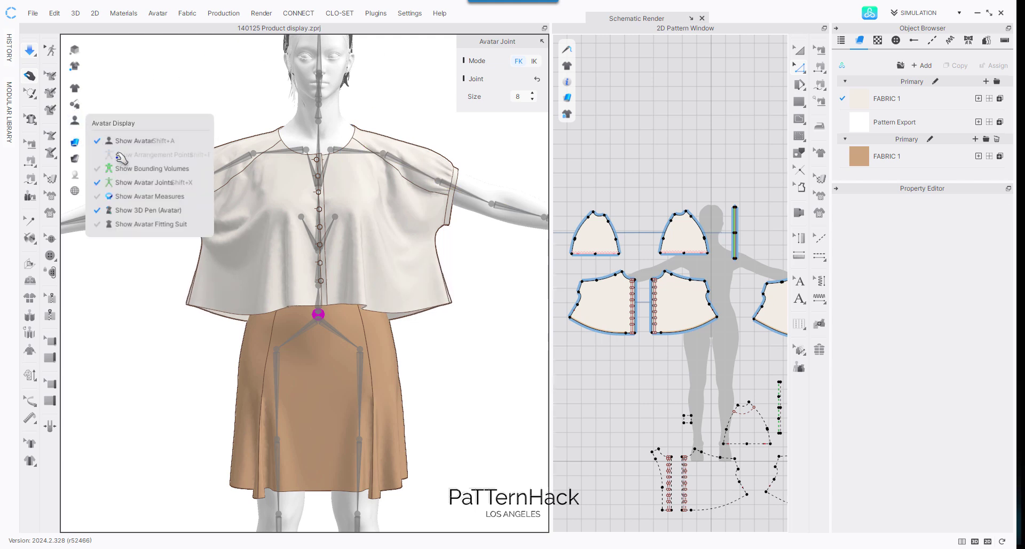
pyautogui.click(129, 182)
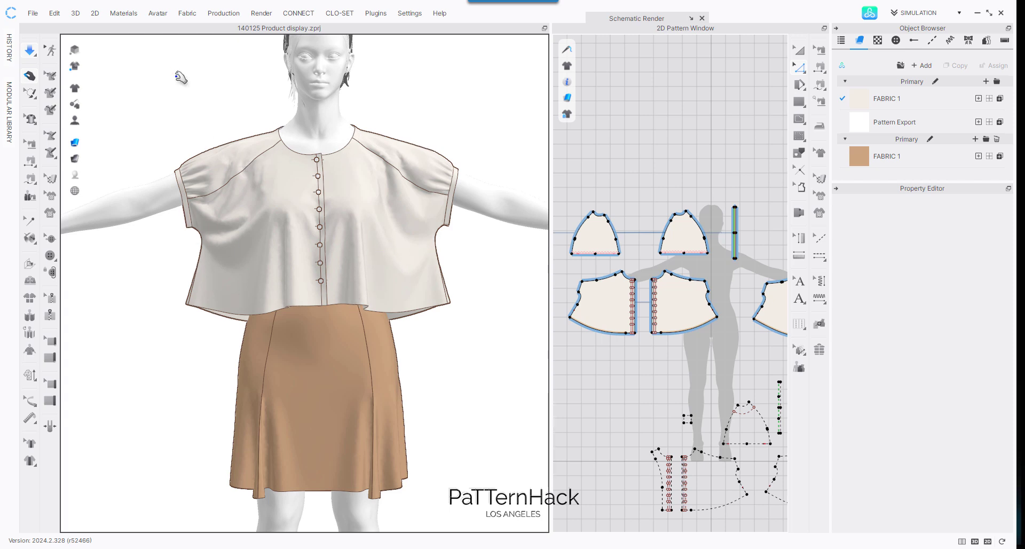
pyautogui.moveTo(285, 98); pyautogui.dragTo(190, 84, button='right')
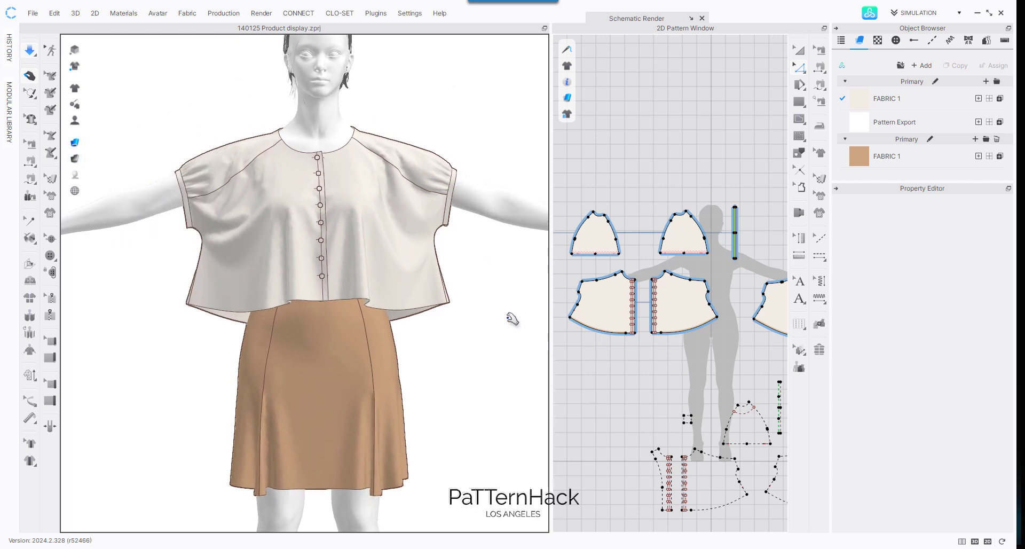
# Step: Apply the female library pose FV2_A_Narrow to the full body with Pose Only (Maintain Avatar Size), and resume simulation
pyautogui.moveTo(76, 121)
pyautogui.click(870, 14)
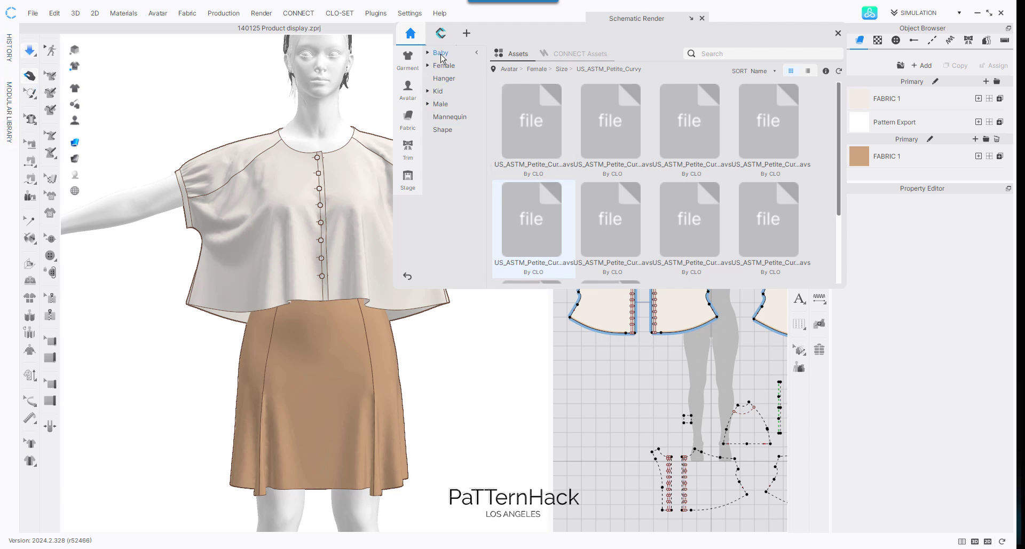
pyautogui.click(407, 89)
pyautogui.click(443, 66)
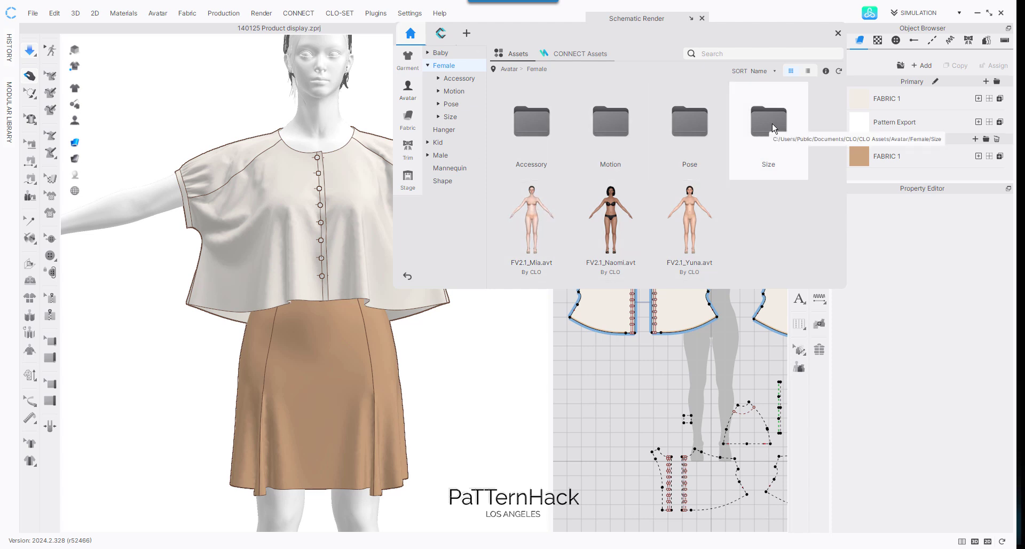
pyautogui.doubleClick(682, 129)
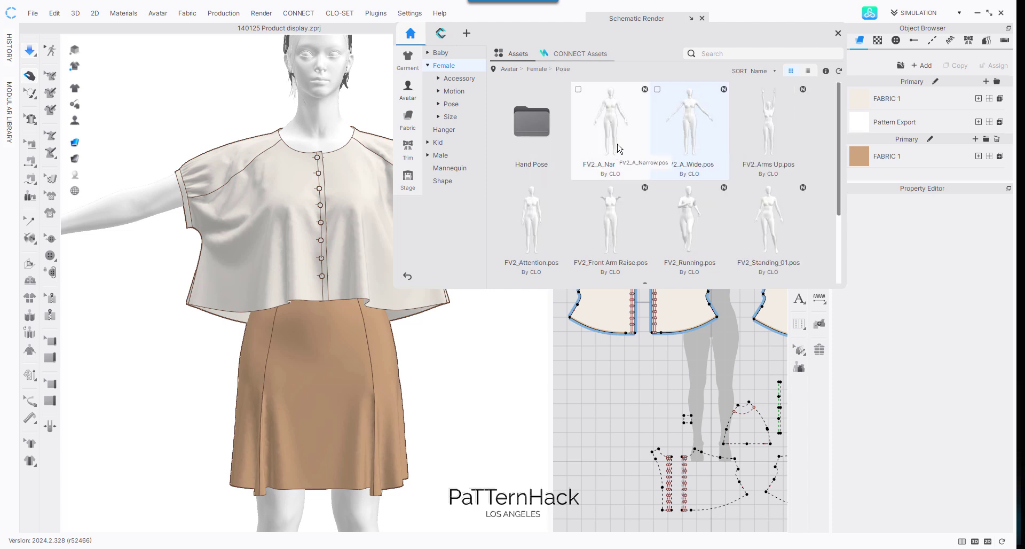
pyautogui.click(607, 124)
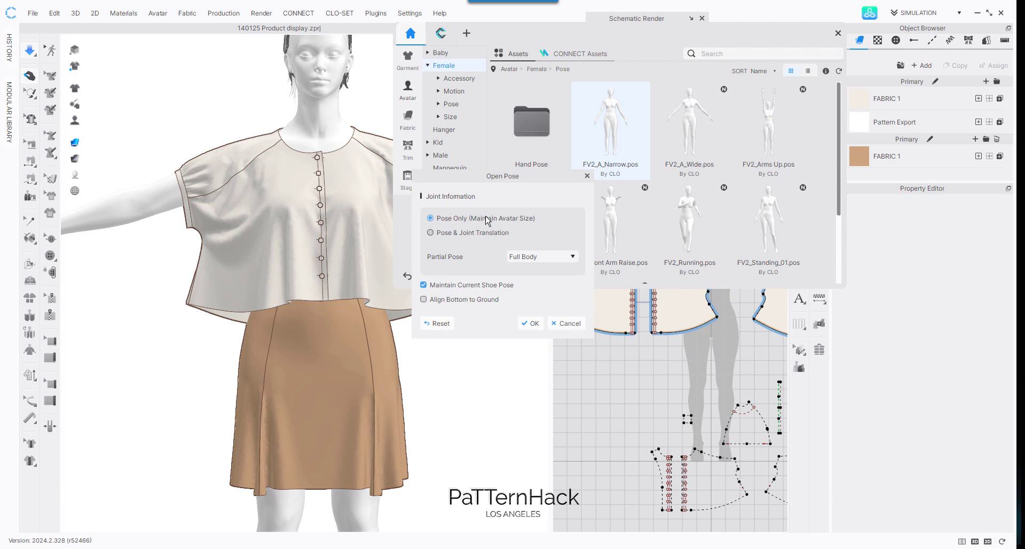
pyautogui.click(527, 324)
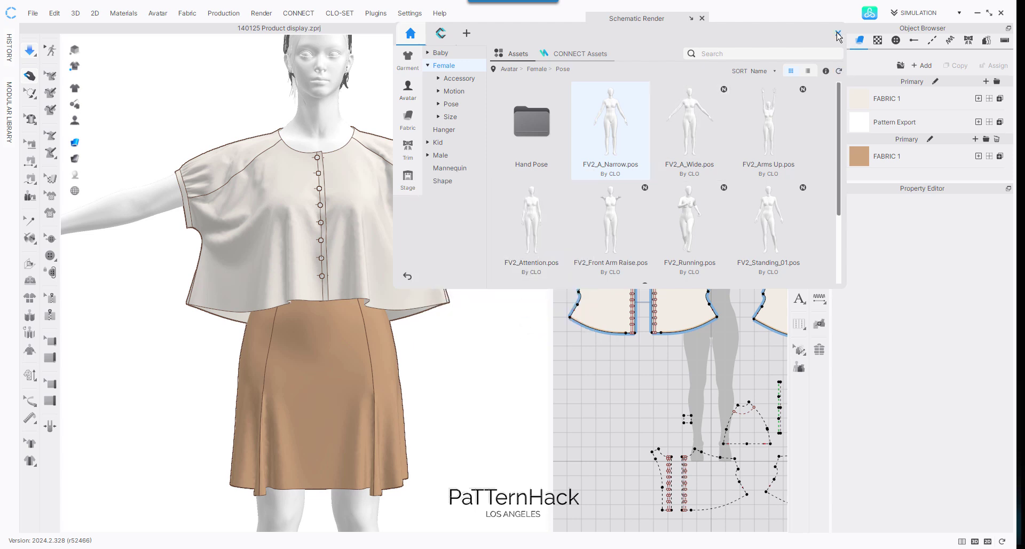
pyautogui.click(837, 33)
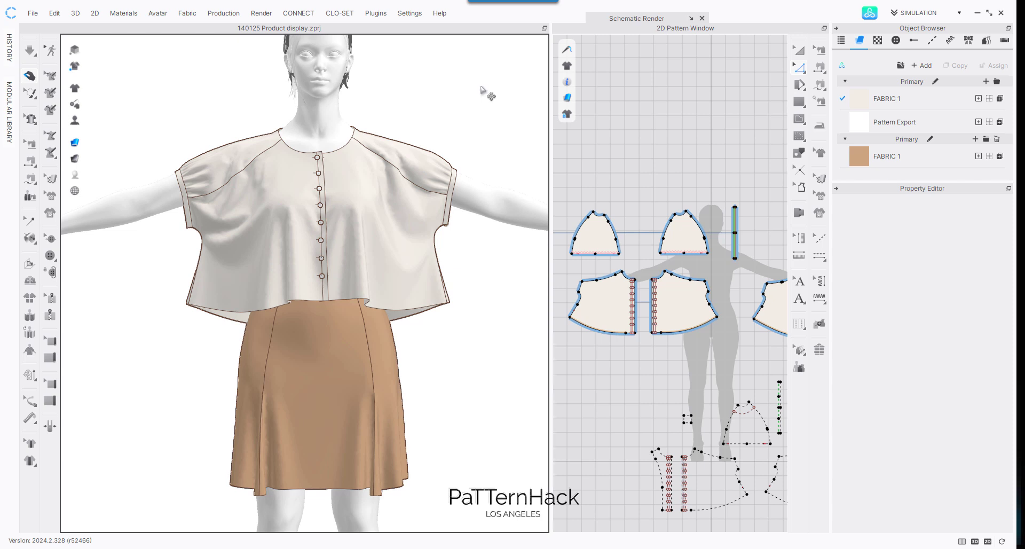
pyautogui.press('space')
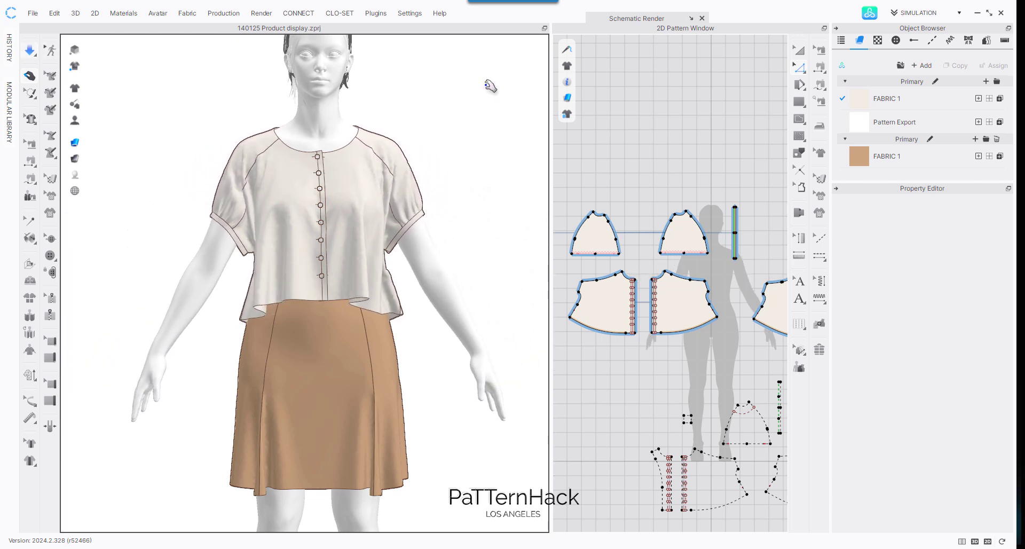
# Step: Tug the blouse's hem, front panels and shoulder during simulation to settle its drape, leaving nothing selected
pyautogui.click(406, 311)
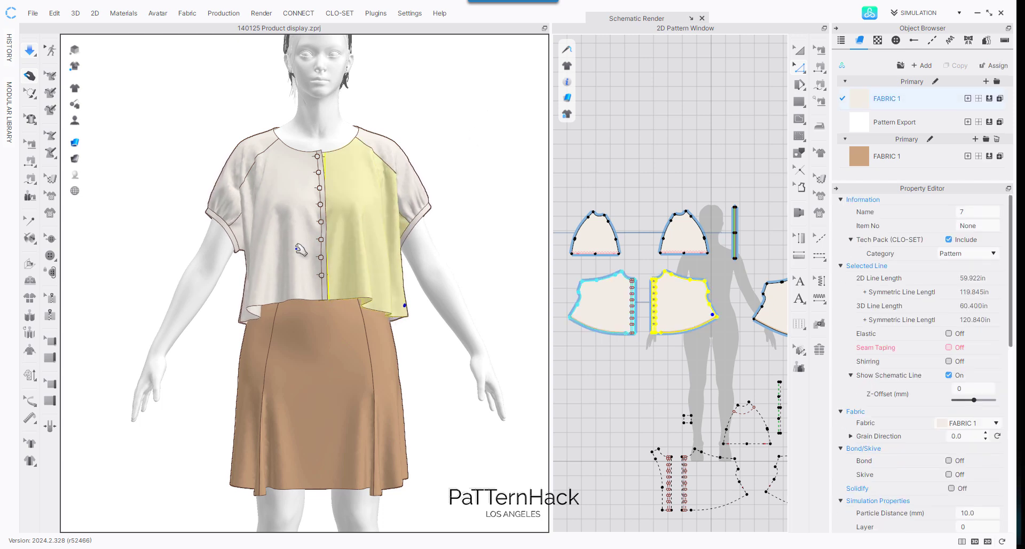
pyautogui.click(300, 247)
pyautogui.click(265, 146)
pyautogui.click(361, 107)
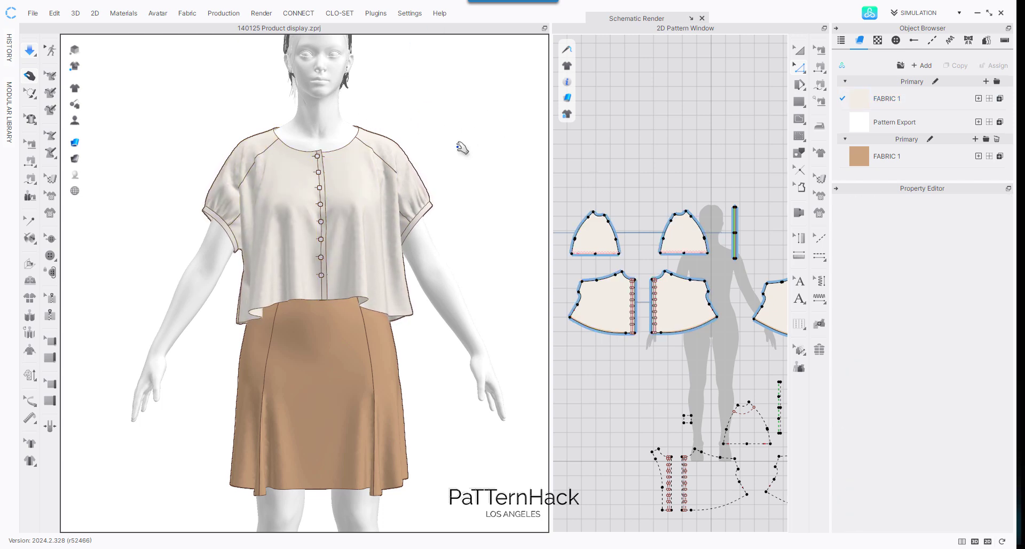
pyautogui.moveTo(420, 119); pyautogui.dragTo(371, 184, button='right')
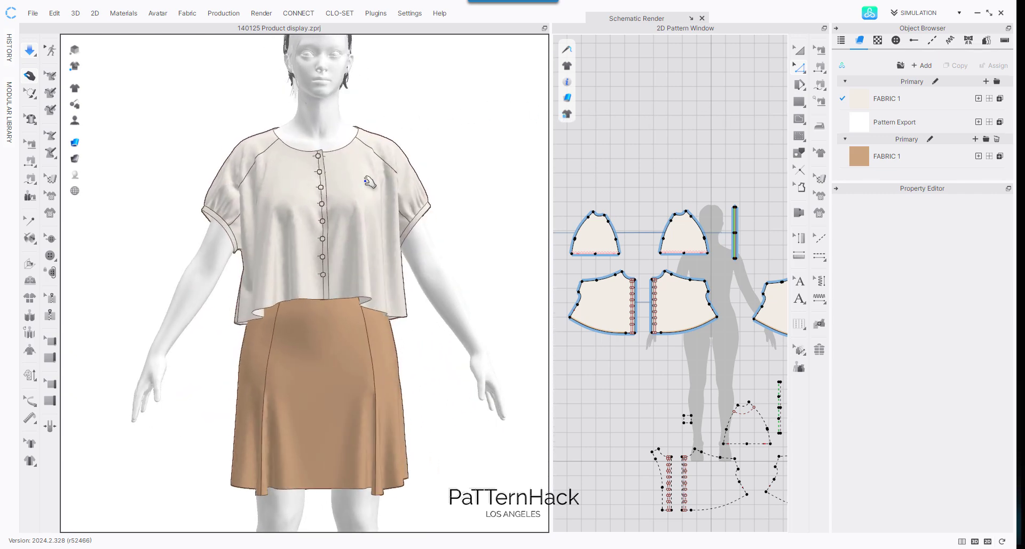
pyautogui.doubleClick(346, 257)
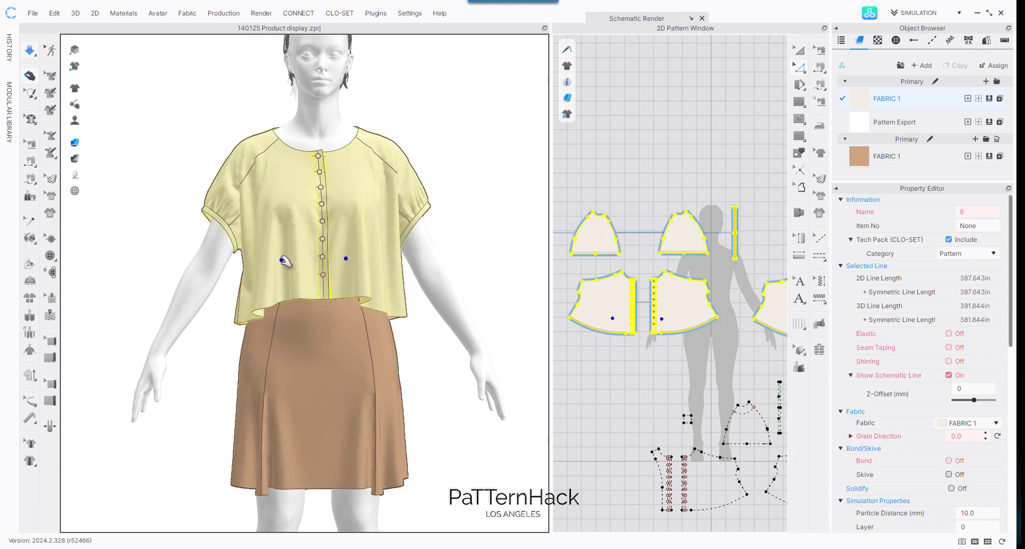
pyautogui.click(504, 169)
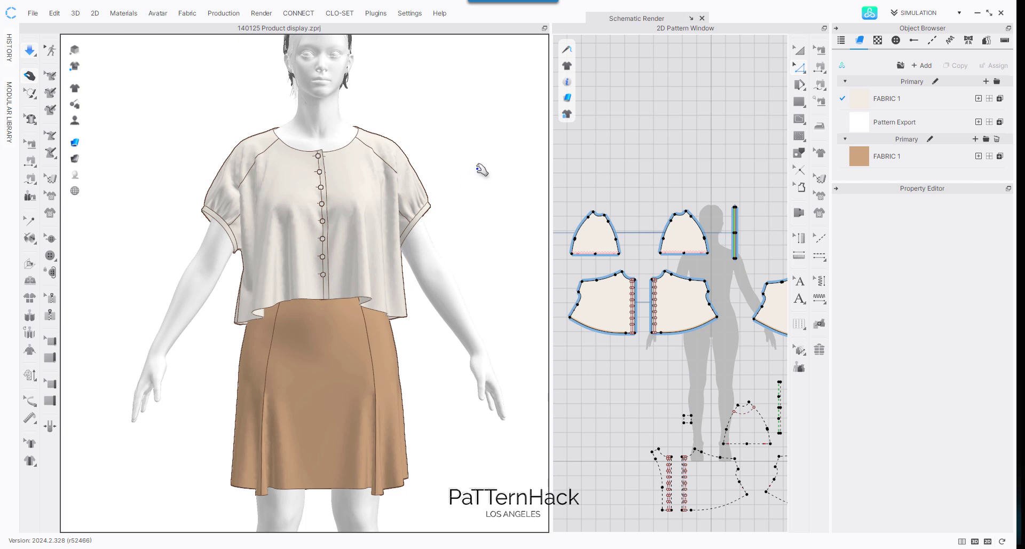
# Step: Switch the garment rendering style to Translucent Surface and inspect the outfit's fit on the body
pyautogui.moveTo(480, 167); pyautogui.dragTo(435, 160, button='middle')
pyautogui.moveTo(75, 142)
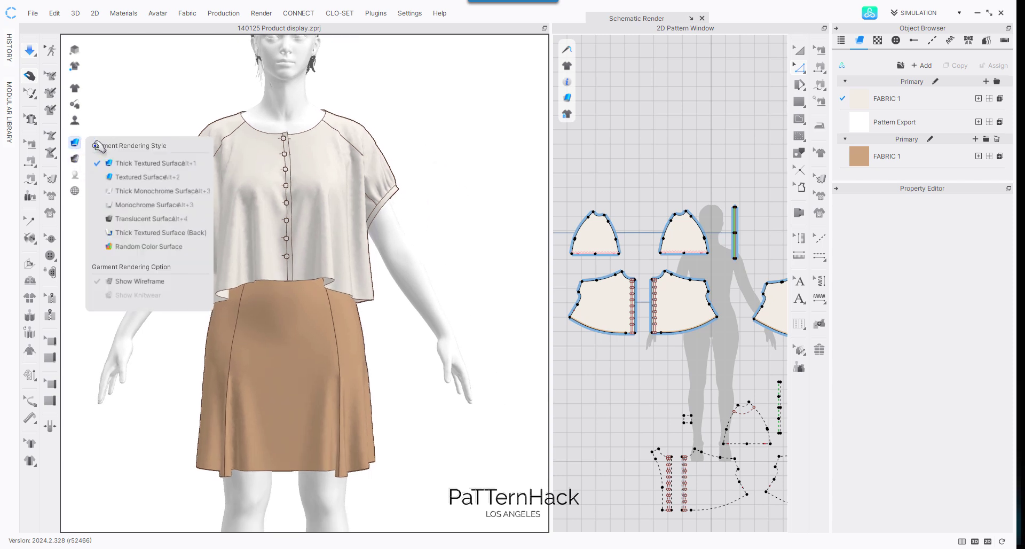
pyautogui.click(140, 219)
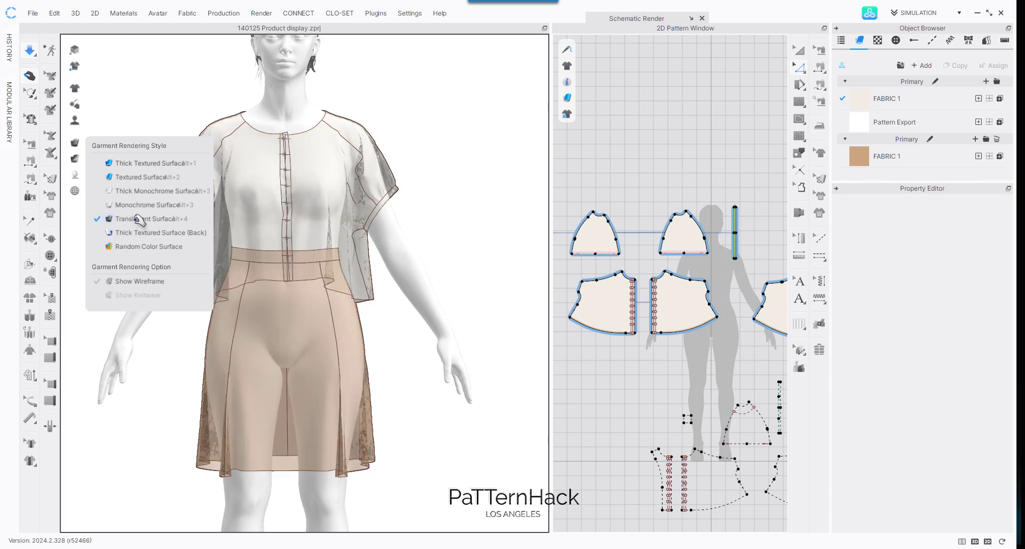
pyautogui.moveTo(431, 119); pyautogui.dragTo(727, 116, button='right')
pyautogui.moveTo(530, 114); pyautogui.dragTo(419, 110, button='right')
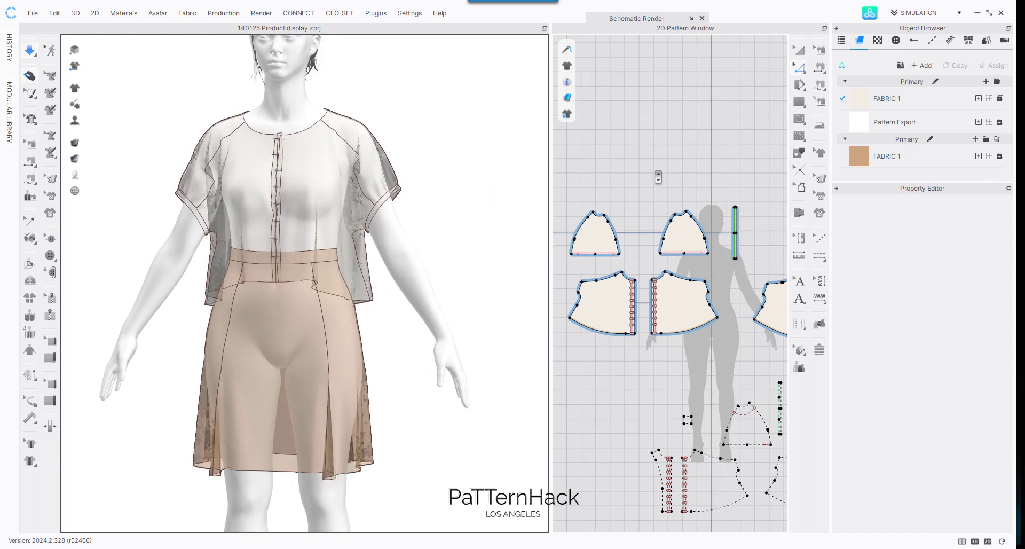
# Step: Widen the 2D pattern window and move the cuff band and its neighbouring sleeve up and away from the avatar silhouette
pyautogui.scroll(1, 659, 176)
pyautogui.moveTo(549, 162); pyautogui.dragTo(407, 160)
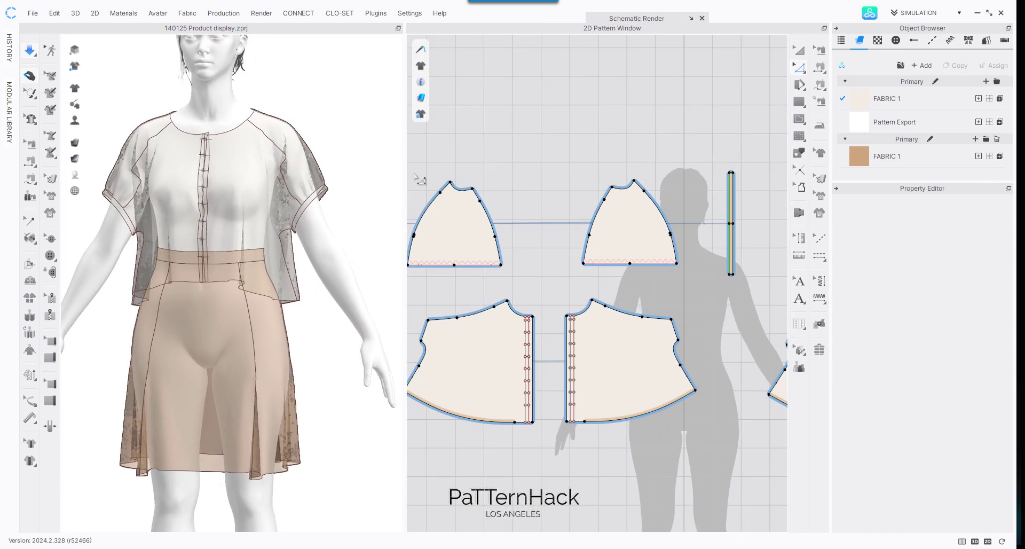
pyautogui.moveTo(406, 160); pyautogui.dragTo(439, 147, button='right')
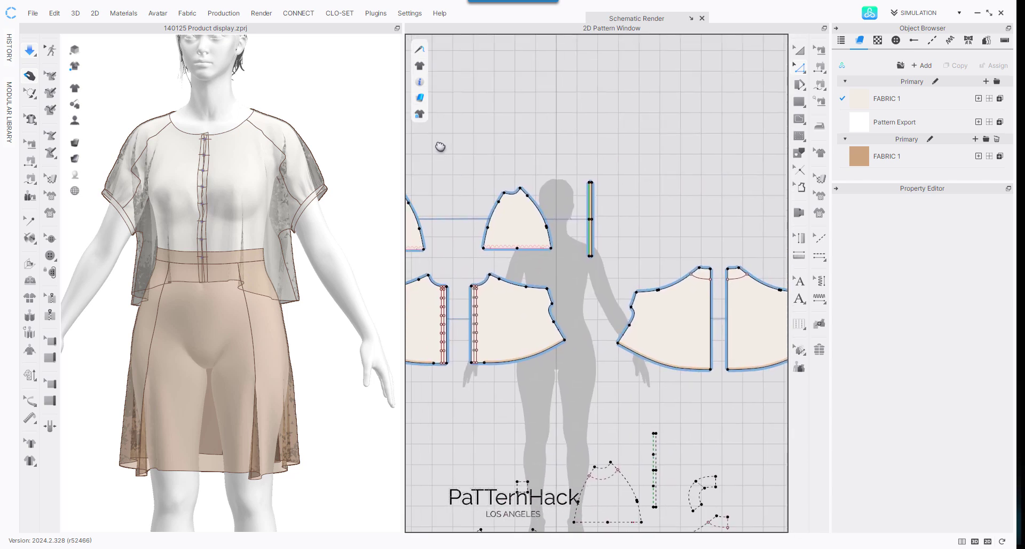
pyautogui.moveTo(589, 195); pyautogui.dragTo(737, 127)
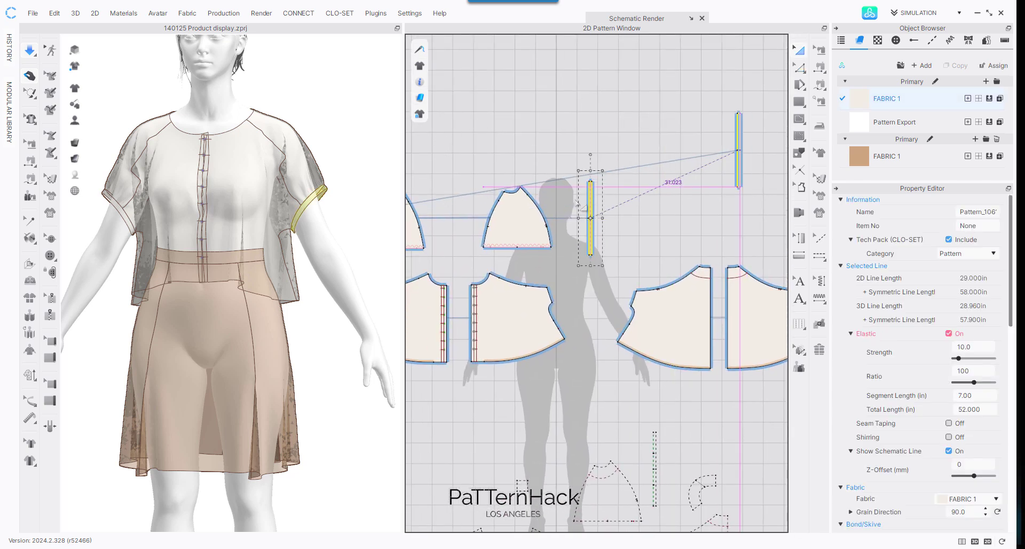
pyautogui.moveTo(526, 219); pyautogui.dragTo(700, 145)
# Step: Place the two front bodice pieces side by side over the avatar silhouette and shift the back pieces clear of them
pyautogui.moveTo(540, 303); pyautogui.dragTo(624, 272)
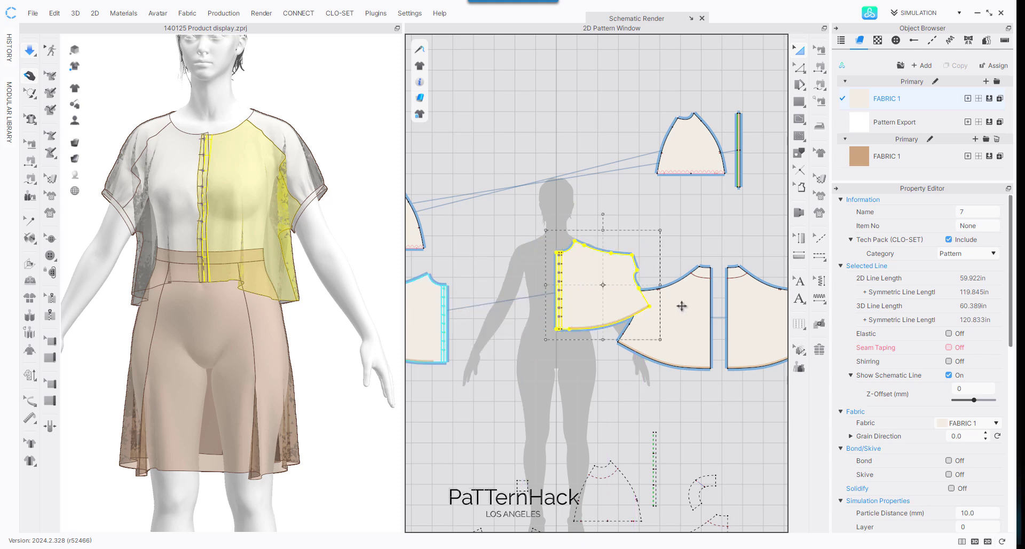
pyautogui.moveTo(681, 313); pyautogui.dragTo(787, 309)
pyautogui.moveTo(599, 276); pyautogui.dragTo(607, 272)
pyautogui.click(450, 297)
pyautogui.moveTo(413, 304); pyautogui.dragTo(522, 267)
pyautogui.click(550, 235)
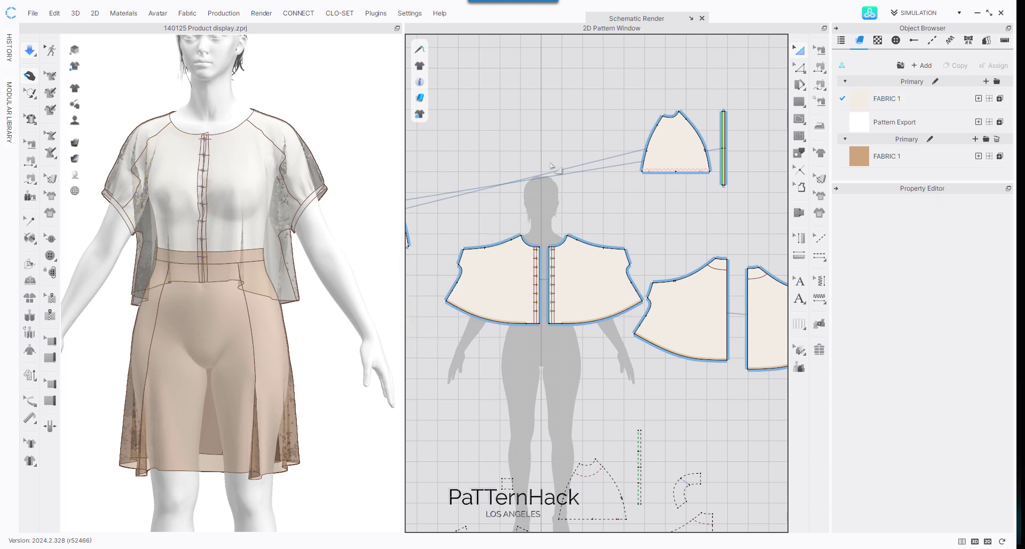
# Step: Move the two sleeve pieces closer to the bodice pieces, one on each side of the avatar silhouette
pyautogui.moveTo(494, 126); pyautogui.dragTo(568, 147, button='middle')
pyautogui.moveTo(451, 237); pyautogui.dragTo(489, 229)
pyautogui.moveTo(756, 165); pyautogui.dragTo(749, 221)
pyautogui.click(736, 156)
pyautogui.moveTo(675, 119); pyautogui.dragTo(440, 105, button='middle')
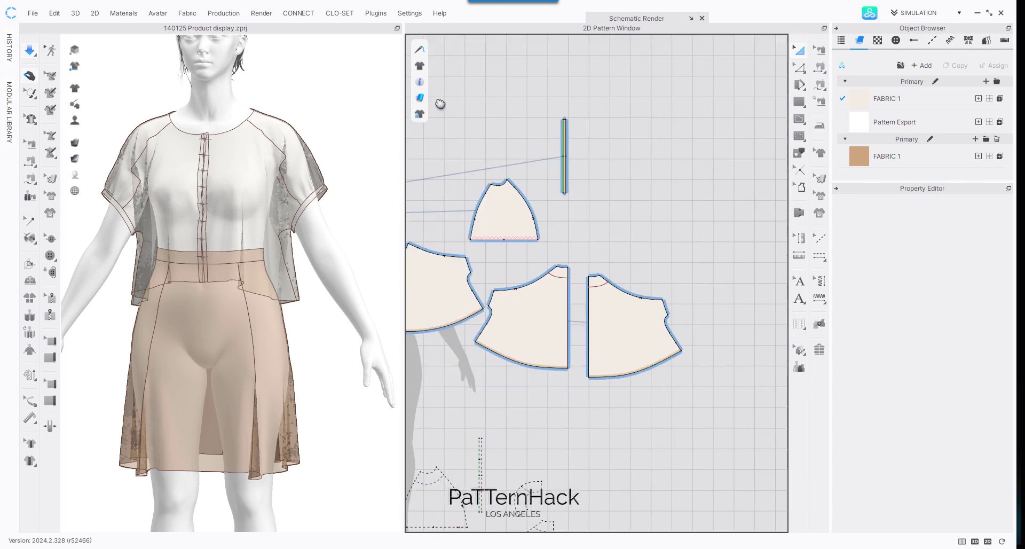
# Step: Shift the two back pieces up and clear of the front bodice, placing them side by side at about the same level
pyautogui.moveTo(617, 301); pyautogui.dragTo(693, 249)
pyautogui.moveTo(538, 297); pyautogui.dragTo(577, 267)
pyautogui.moveTo(691, 273); pyautogui.dragTo(659, 284)
pyautogui.click(720, 202)
# Step: Move both cuff bands closer to their neighbouring sleeve pieces
pyautogui.moveTo(559, 142); pyautogui.dragTo(558, 179)
pyautogui.moveTo(522, 108); pyautogui.dragTo(733, 140, button='middle')
pyautogui.moveTo(490, 156); pyautogui.dragTo(604, 136, button='middle')
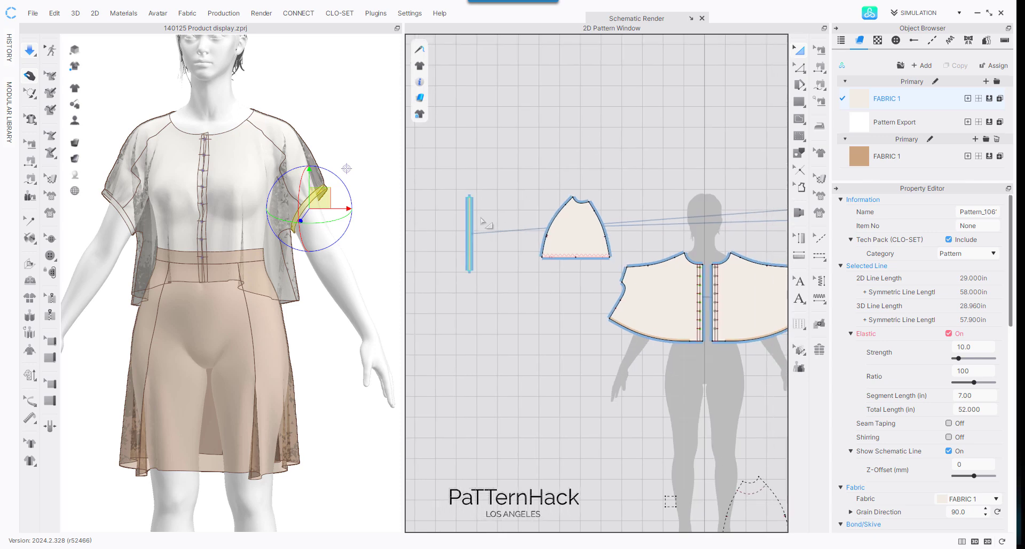
pyautogui.moveTo(470, 216); pyautogui.dragTo(522, 222)
pyautogui.click(656, 149)
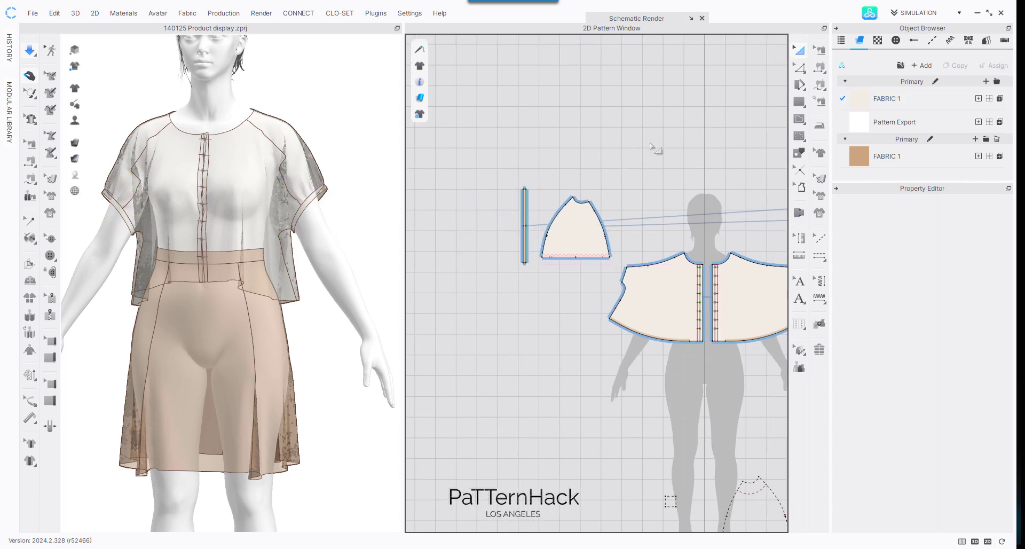
pyautogui.moveTo(655, 199); pyautogui.dragTo(587, 53, button='middle')
pyautogui.scroll(-5, 528, 200)
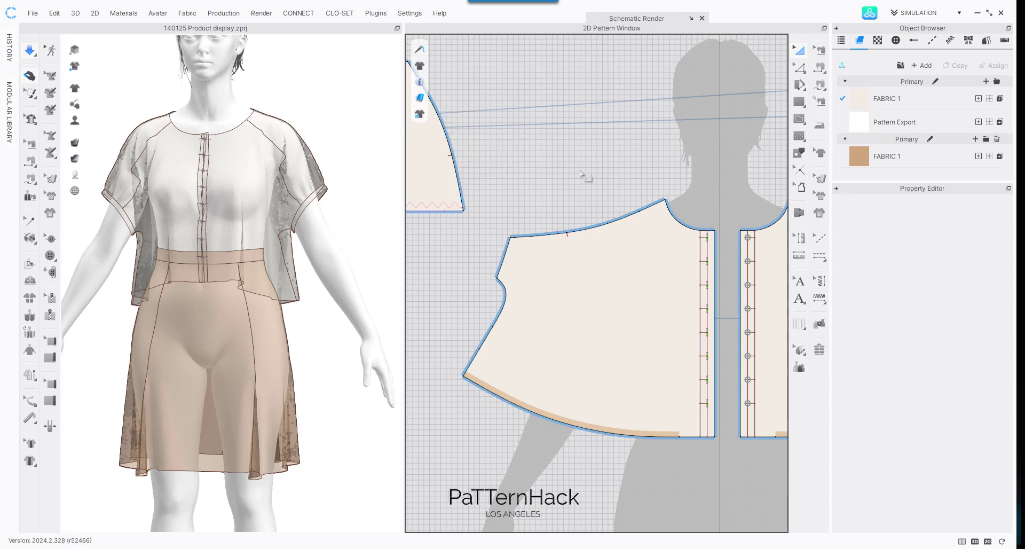
pyautogui.scroll(-3, 546, 136)
pyautogui.moveTo(540, 105); pyautogui.dragTo(677, 164, button='middle')
pyautogui.scroll(2, 367, 176)
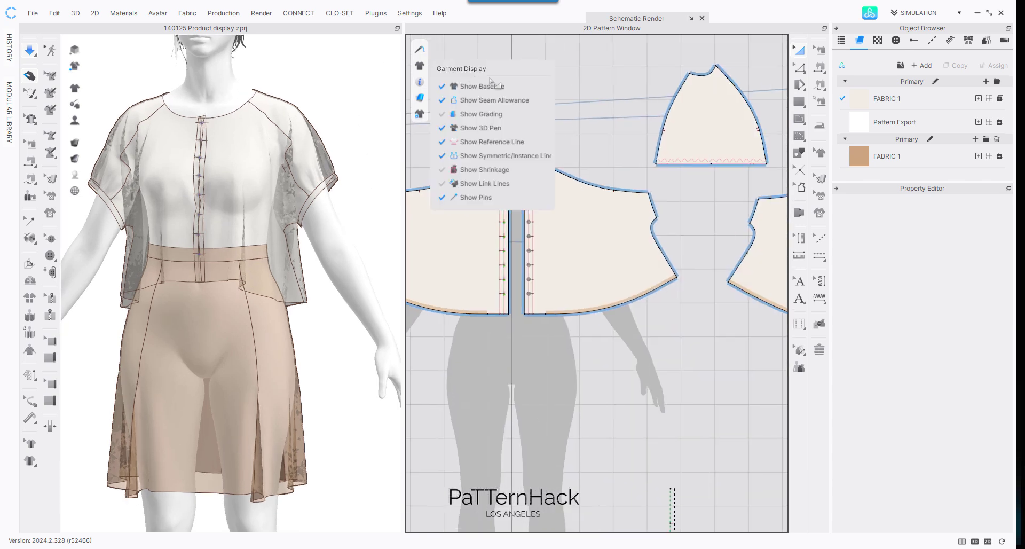
pyautogui.moveTo(497, 104); pyautogui.dragTo(567, 103, button='middle')
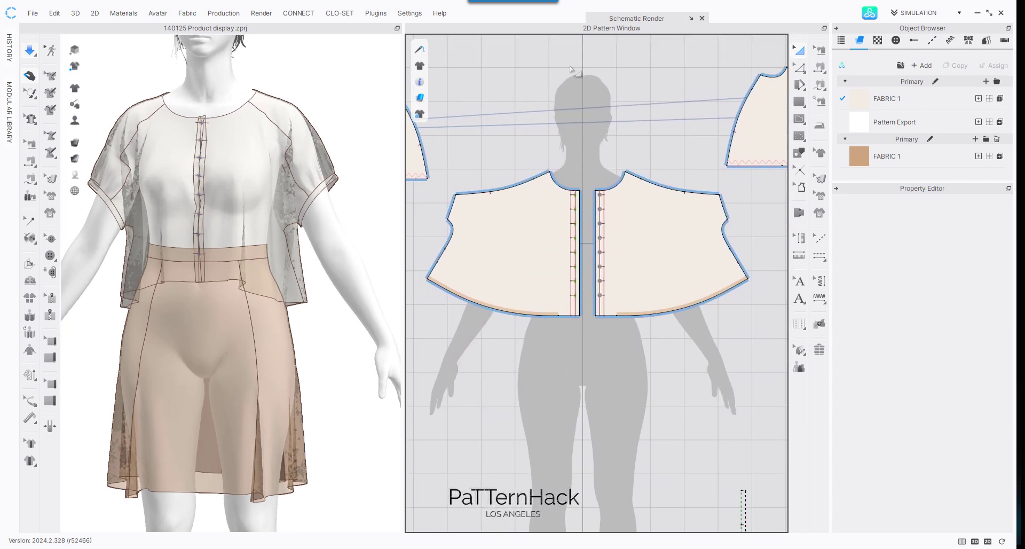
# Step: Restart the garment simulation and select the front bodice piece that carries the buttons
pyautogui.click(40, 150)
pyautogui.click(235, 237)
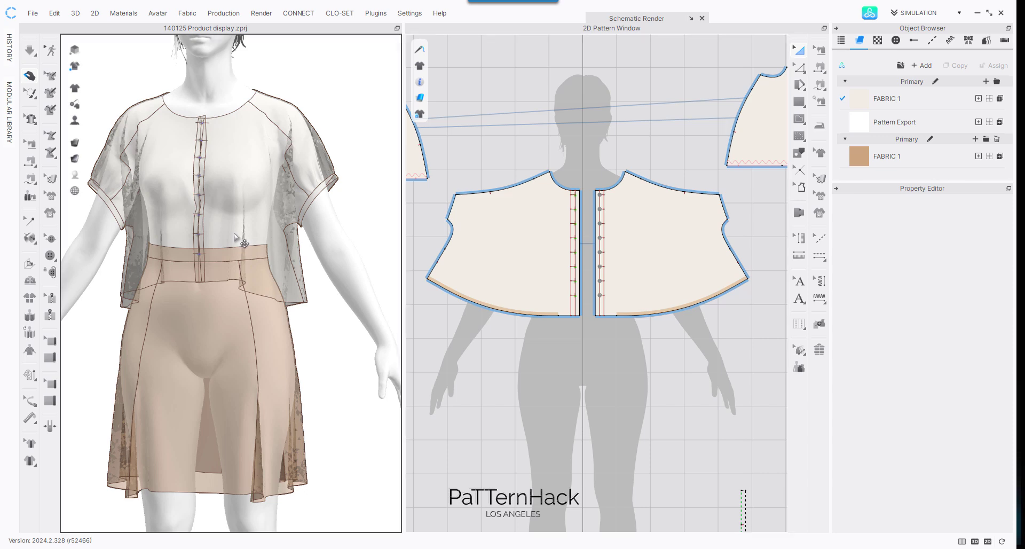
pyautogui.click(233, 235)
pyautogui.click(337, 125)
pyautogui.press('space')
pyautogui.click(228, 232)
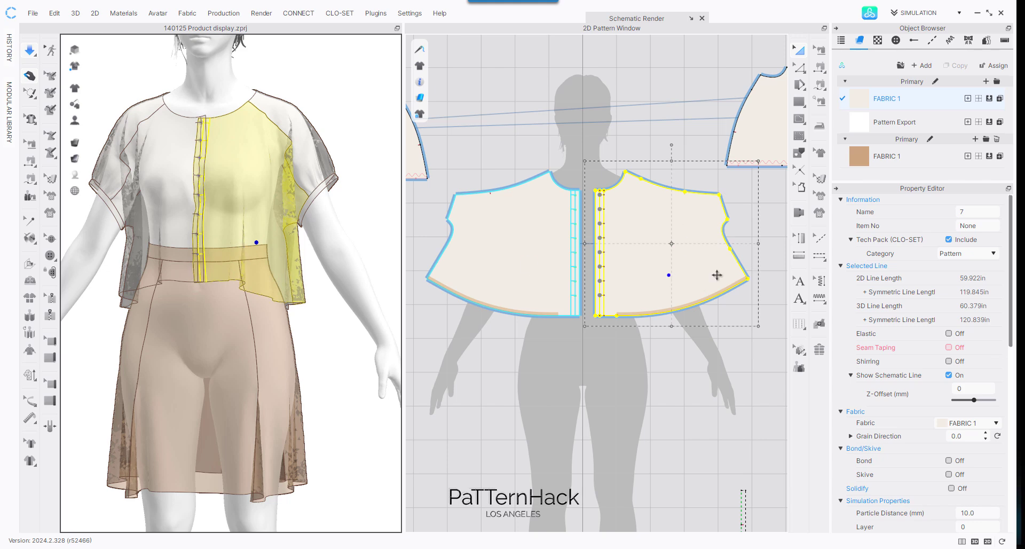
# Step: With the 3D Pen (Garment) tool and Translucent Surface rendering, draw a short mark at waist level on the button-side front piece
pyautogui.scroll(6, 717, 275)
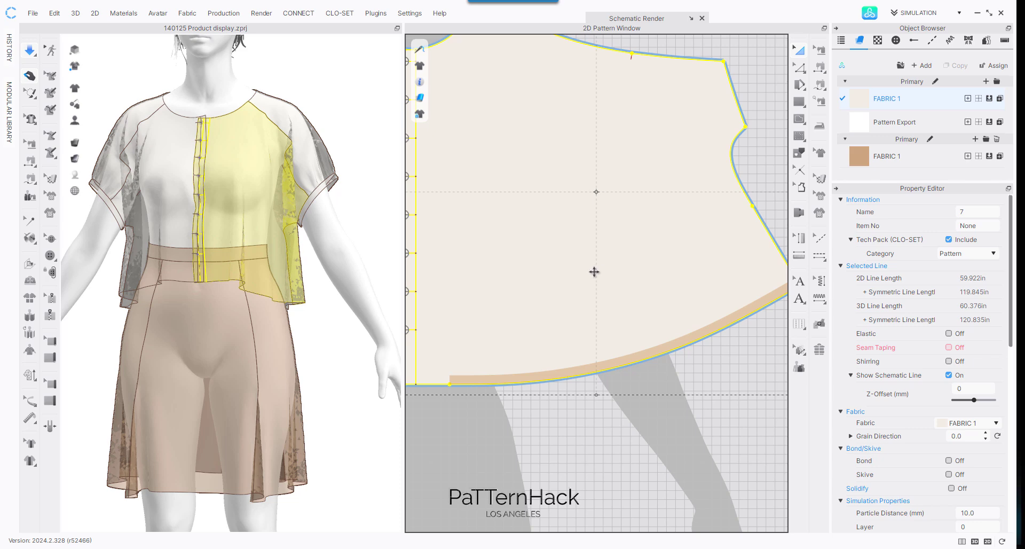
pyautogui.click(51, 112)
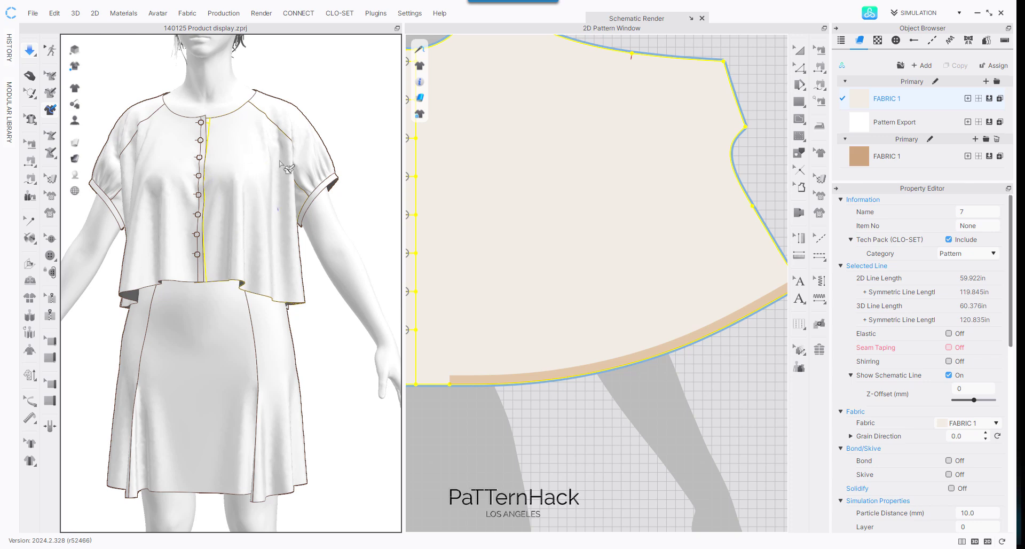
pyautogui.moveTo(73, 141)
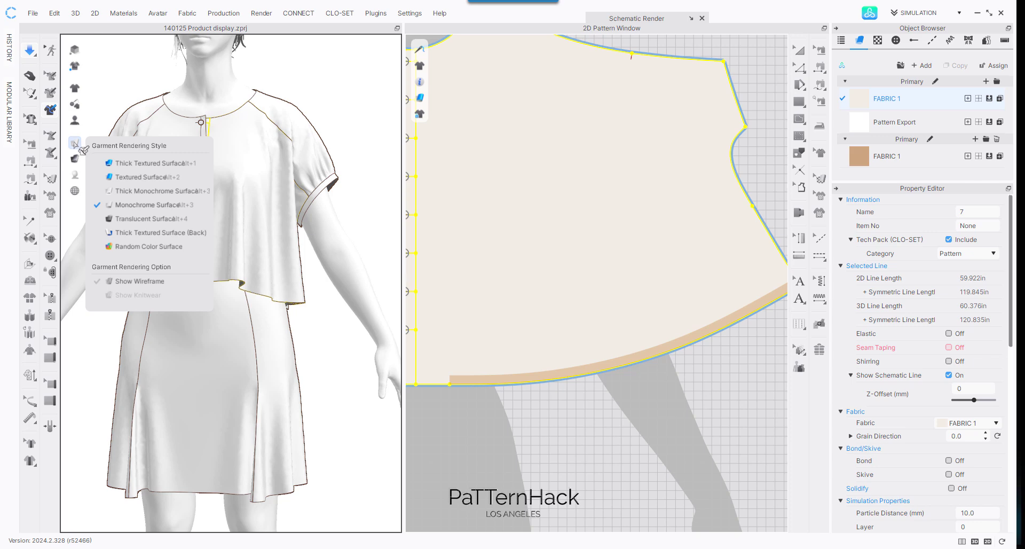
pyautogui.click(135, 219)
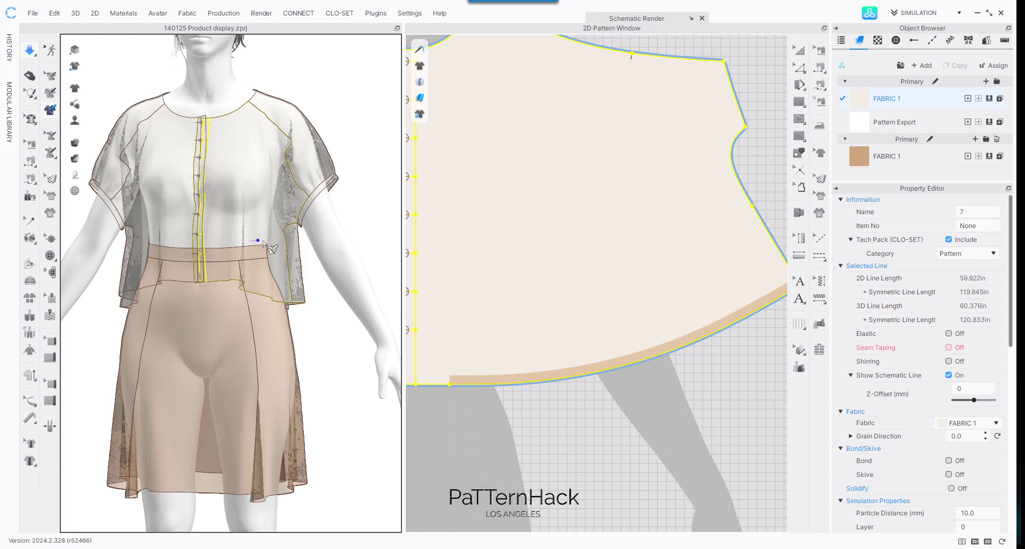
pyautogui.click(668, 274)
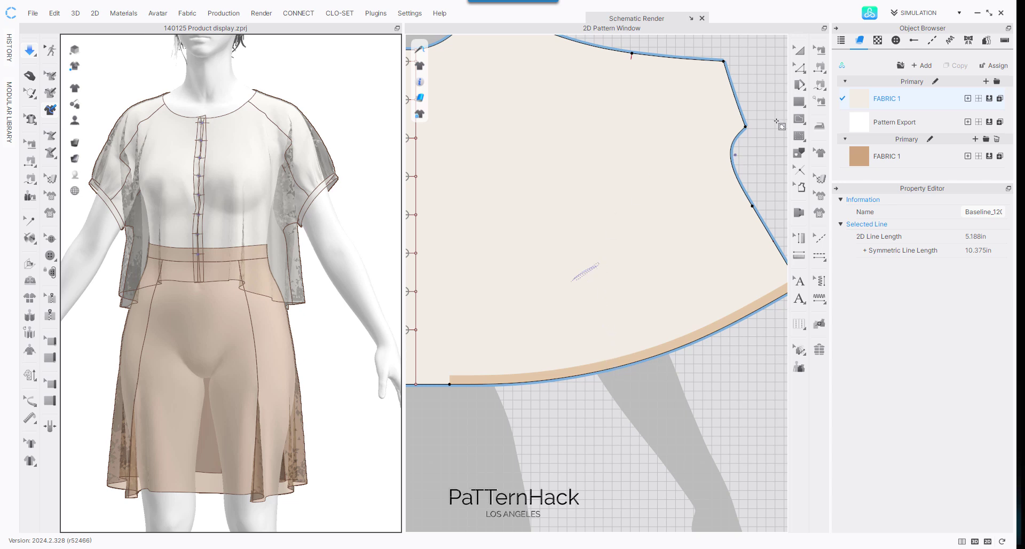
pyautogui.click(801, 106)
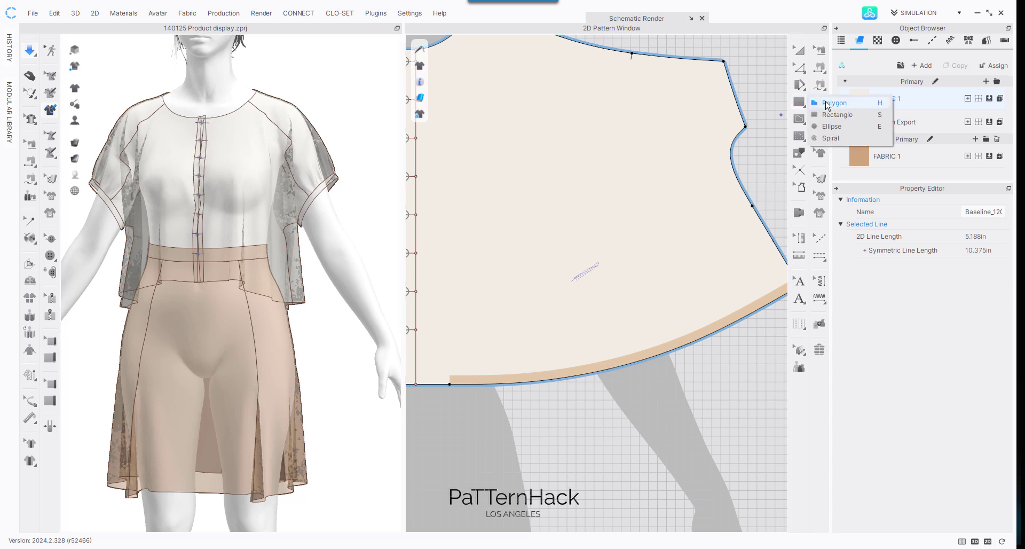
pyautogui.click(833, 103)
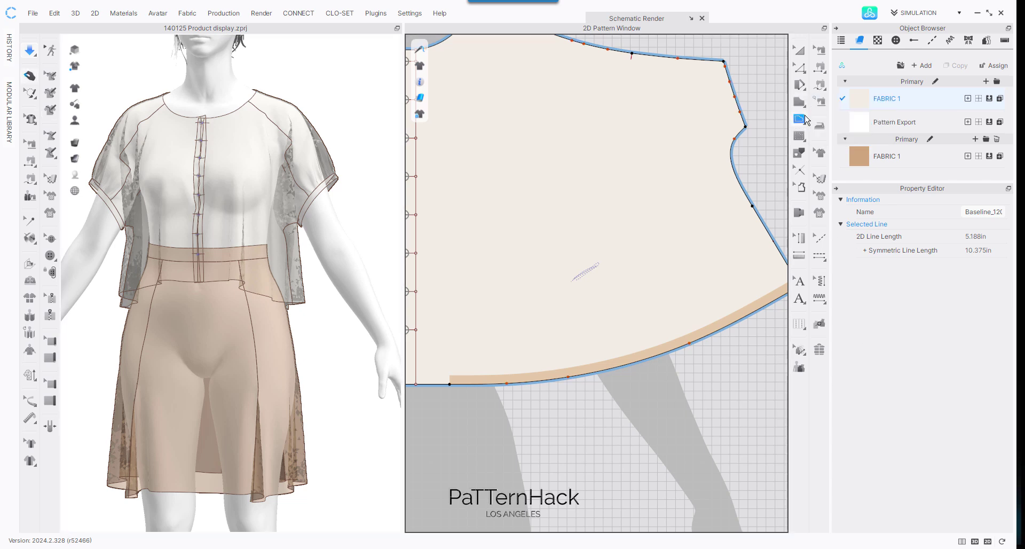
pyautogui.click(587, 272)
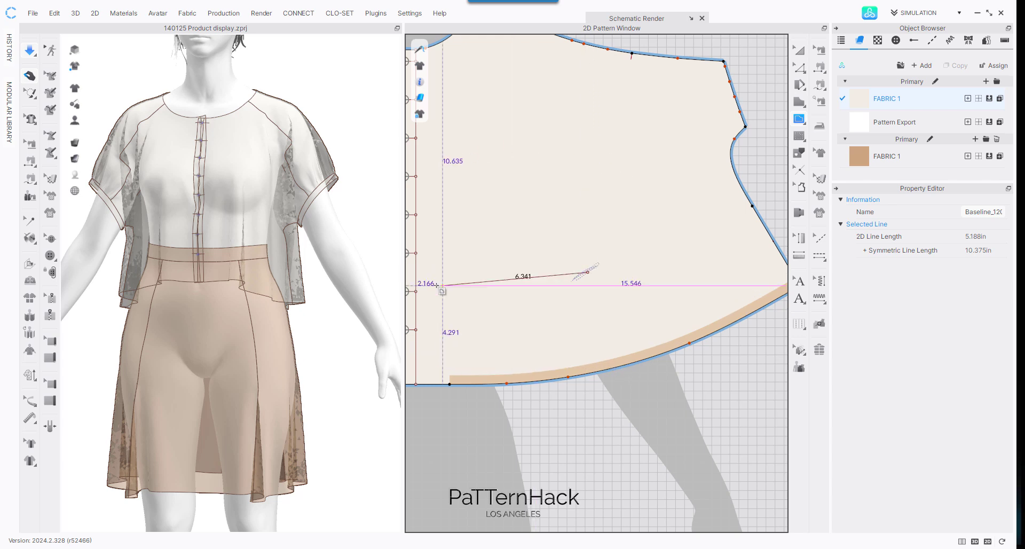
pyautogui.press('Escape')
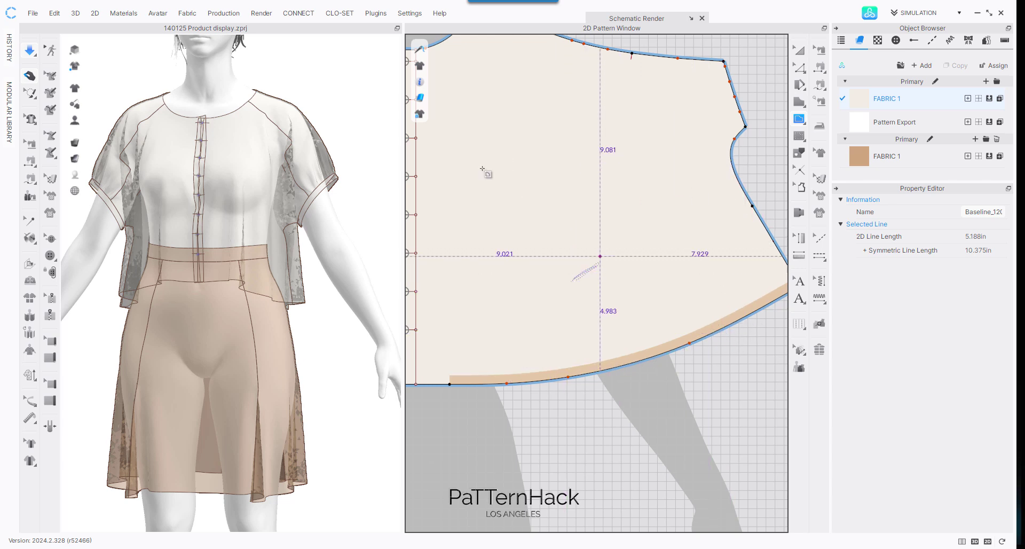
# Step: Measure upward from the blouse's front hem with Linear Measure (Garment), inspect it from the side, and stop the simulation
pyautogui.click(34, 463)
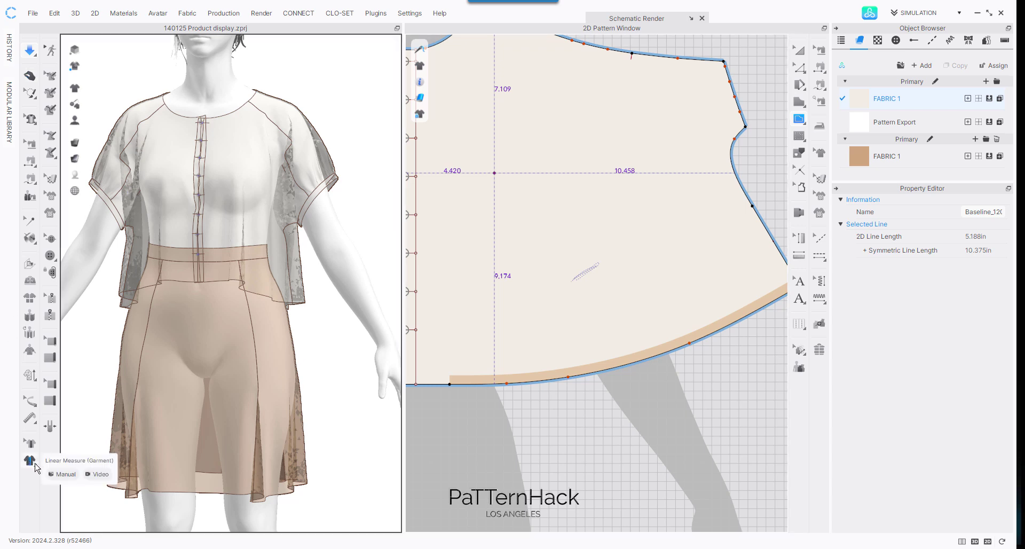
pyautogui.click(230, 281)
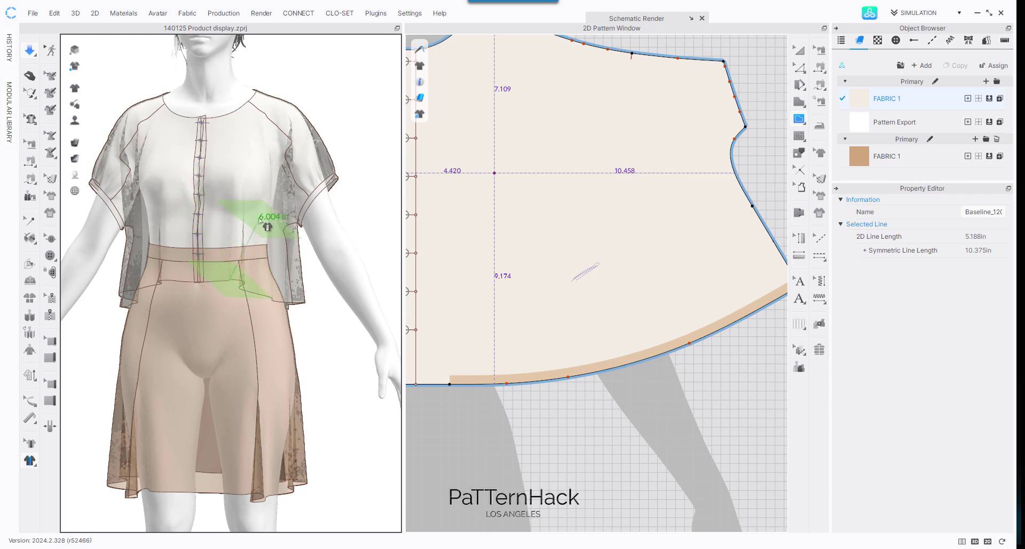
pyautogui.moveTo(251, 225); pyautogui.dragTo(361, 235, button='right')
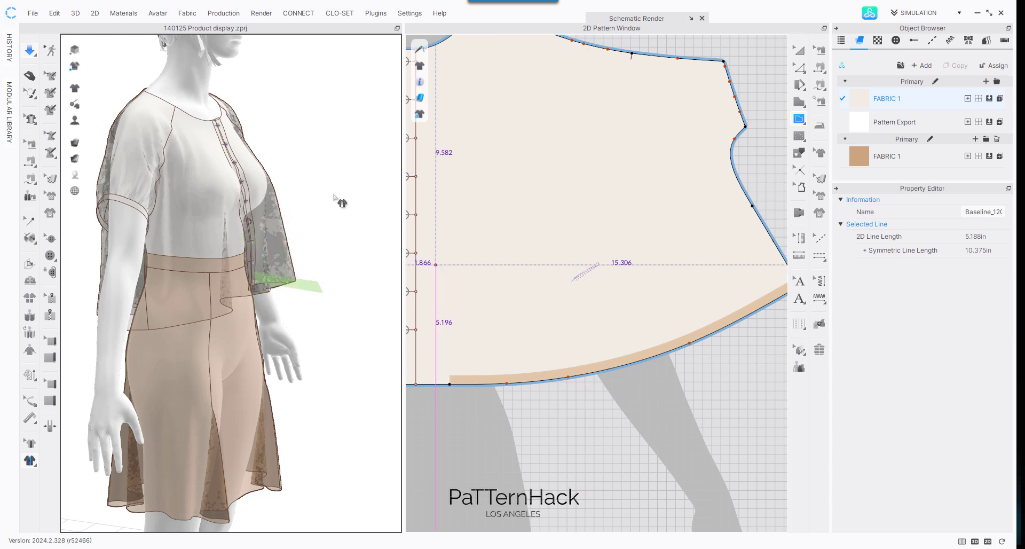
pyautogui.press('space')
pyautogui.click(29, 75)
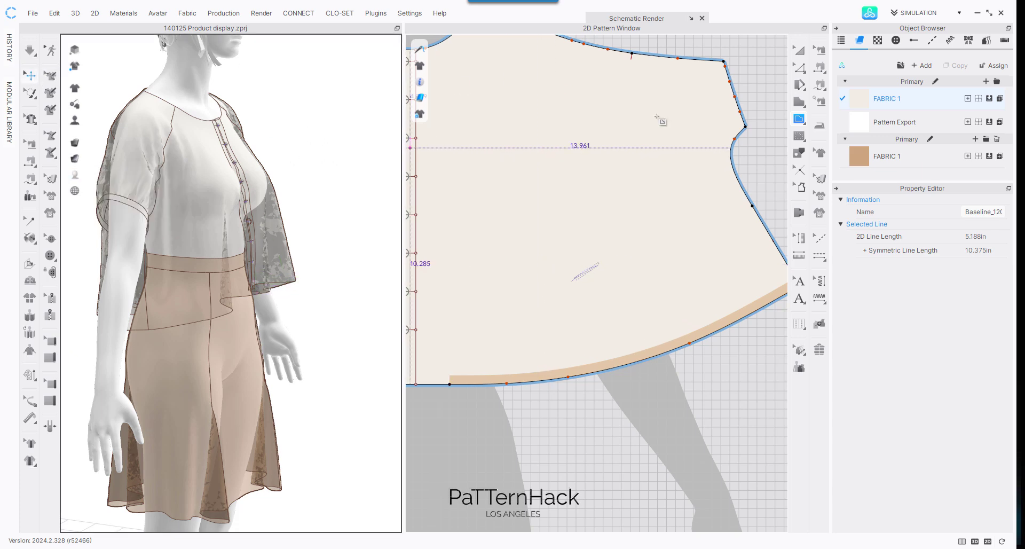
# Step: Convert the hem point near the button placket of the front bodice piece to a curve point
pyautogui.scroll(-3, 611, 189)
pyautogui.scroll(-2, 570, 201)
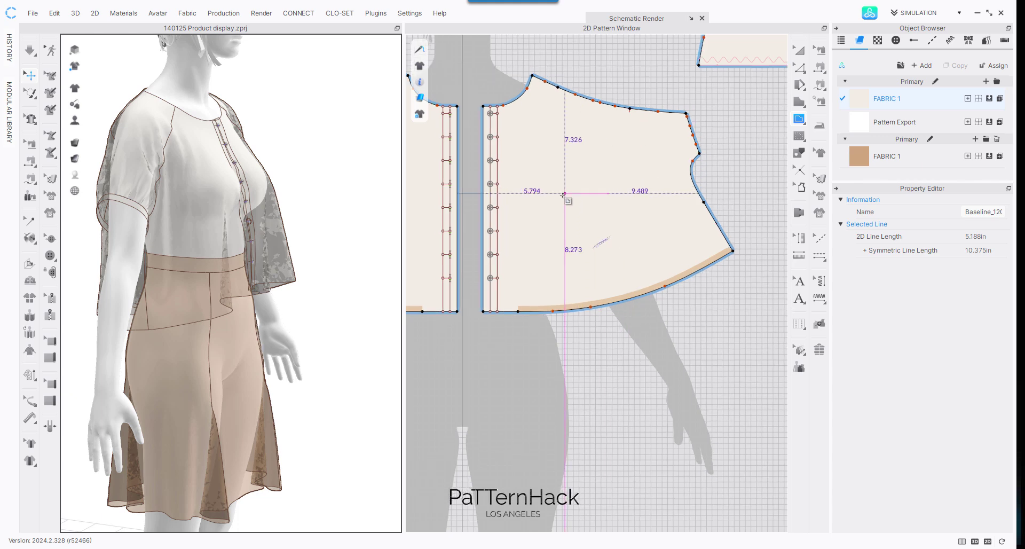
pyautogui.moveTo(557, 154); pyautogui.dragTo(570, 171, button='middle')
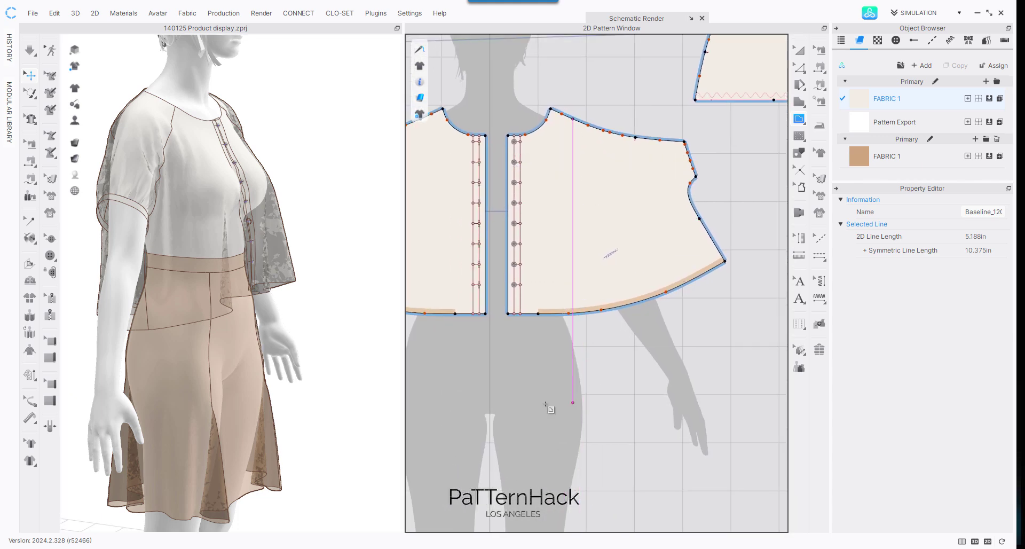
pyautogui.scroll(3, 547, 405)
pyautogui.click(534, 257)
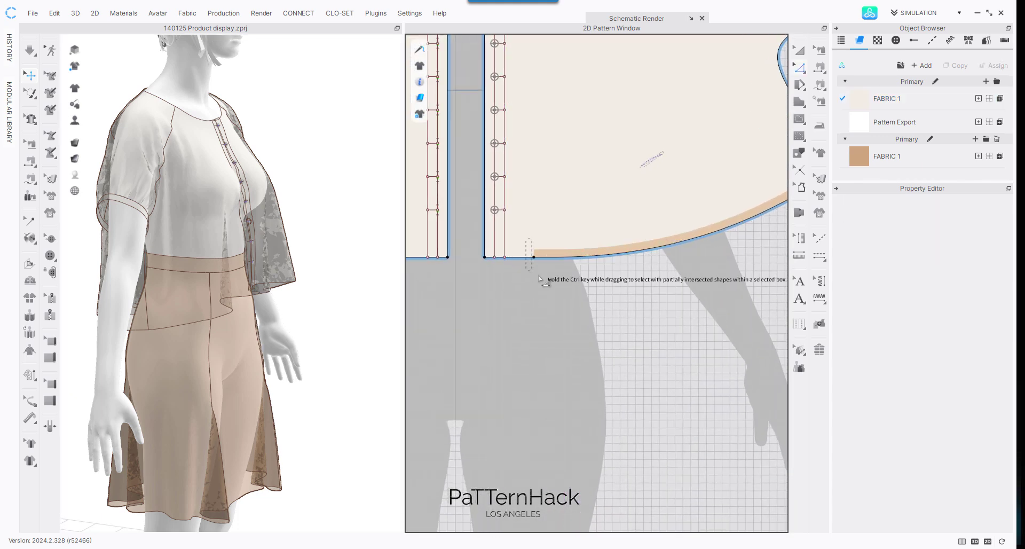
pyautogui.rightClick(534, 259)
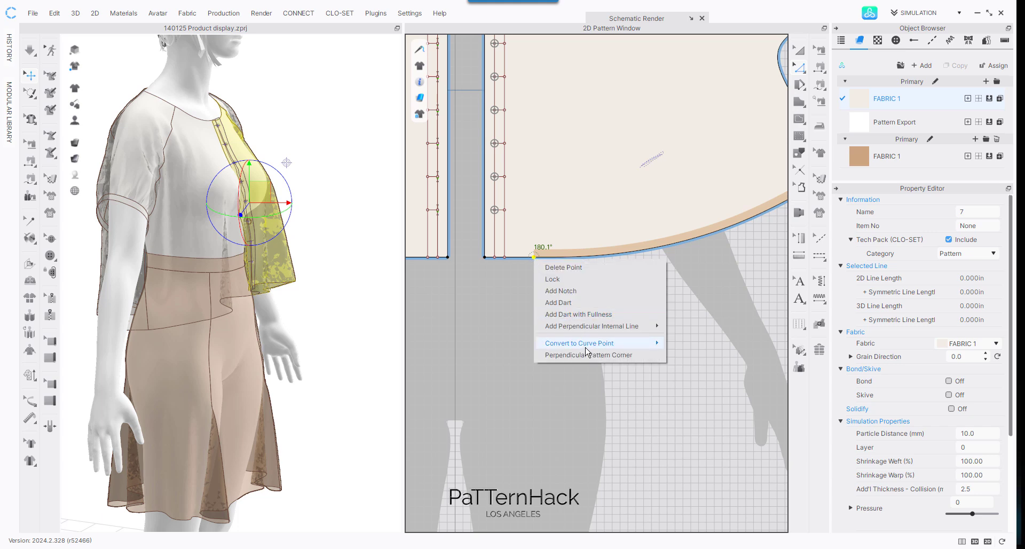
pyautogui.moveTo(587, 345)
pyautogui.click(693, 355)
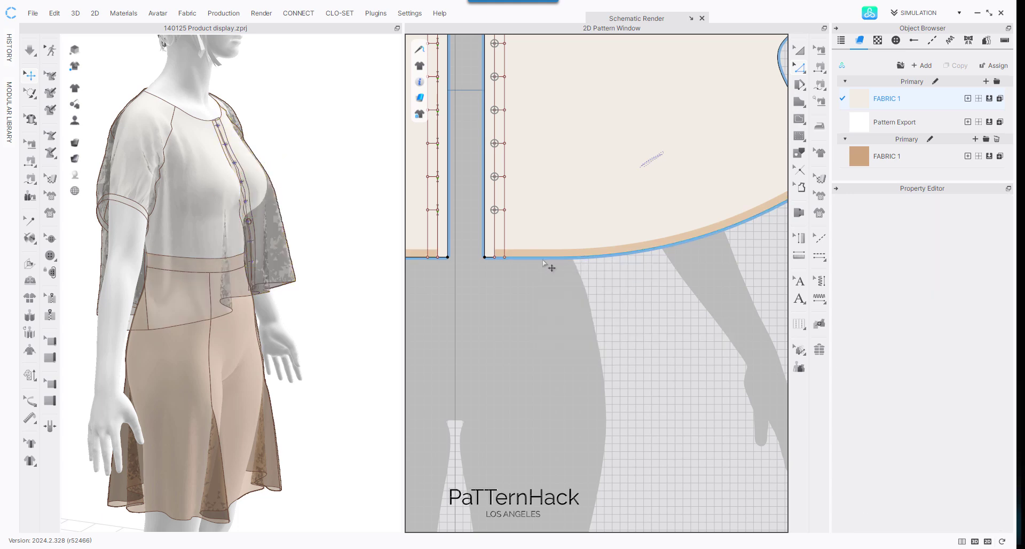
# Step: Offset the front bodice piece's hem as one internal line at 4 in, extended to the outline and keeping its curvature
pyautogui.scroll(-3, 552, 295)
pyautogui.moveTo(724, 87); pyautogui.dragTo(629, 186, button='middle')
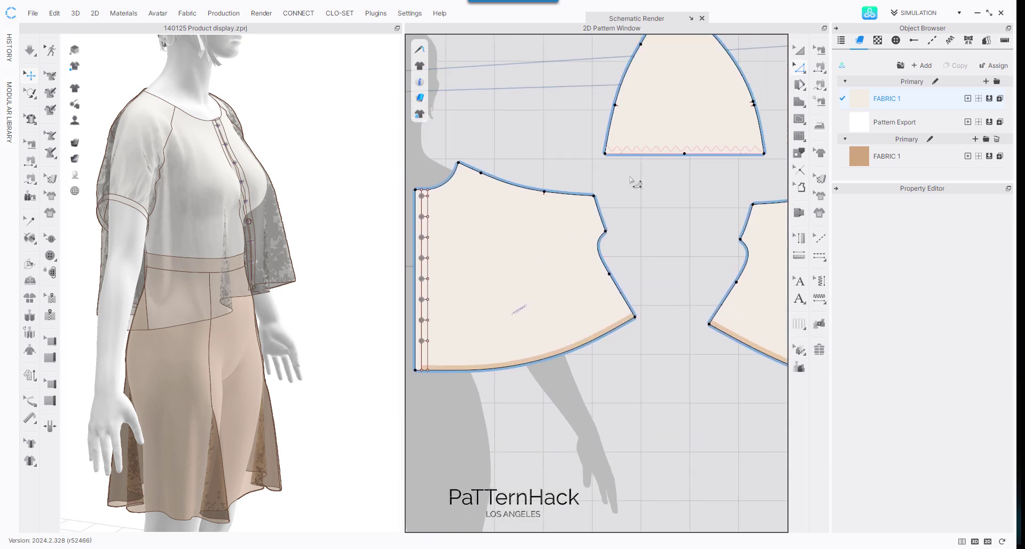
pyautogui.rightClick(494, 370)
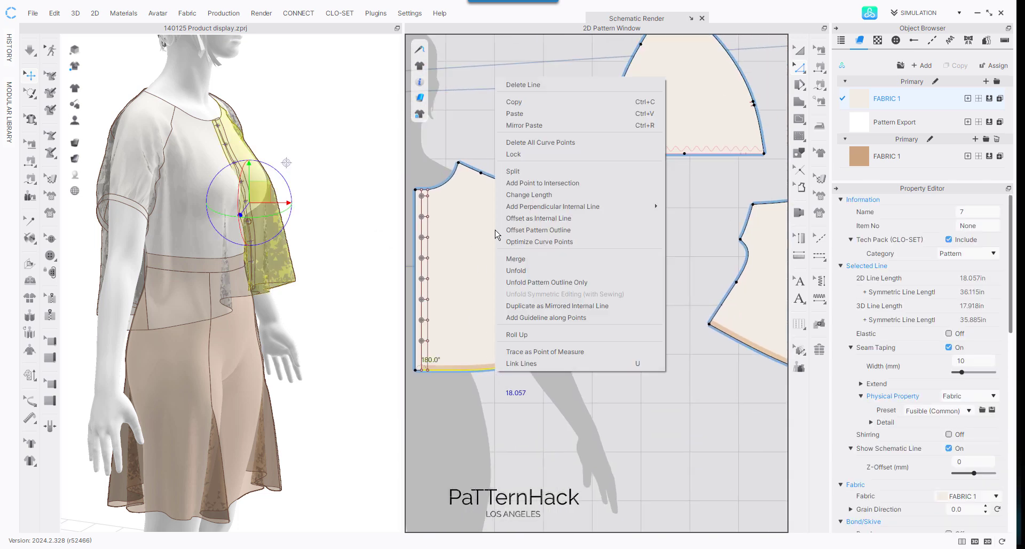
pyautogui.click(526, 219)
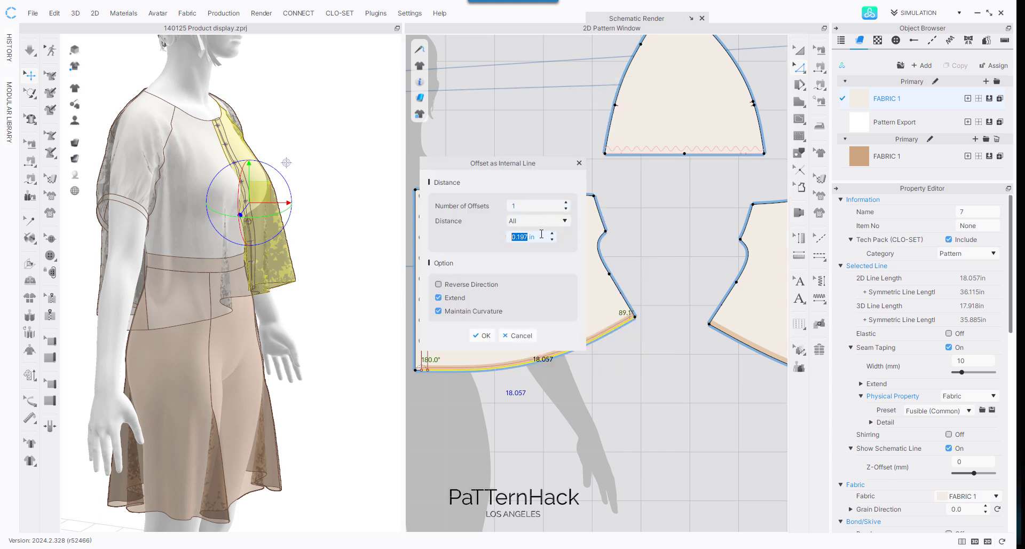
pyautogui.write('4')
pyautogui.moveTo(543, 172); pyautogui.dragTo(749, 84)
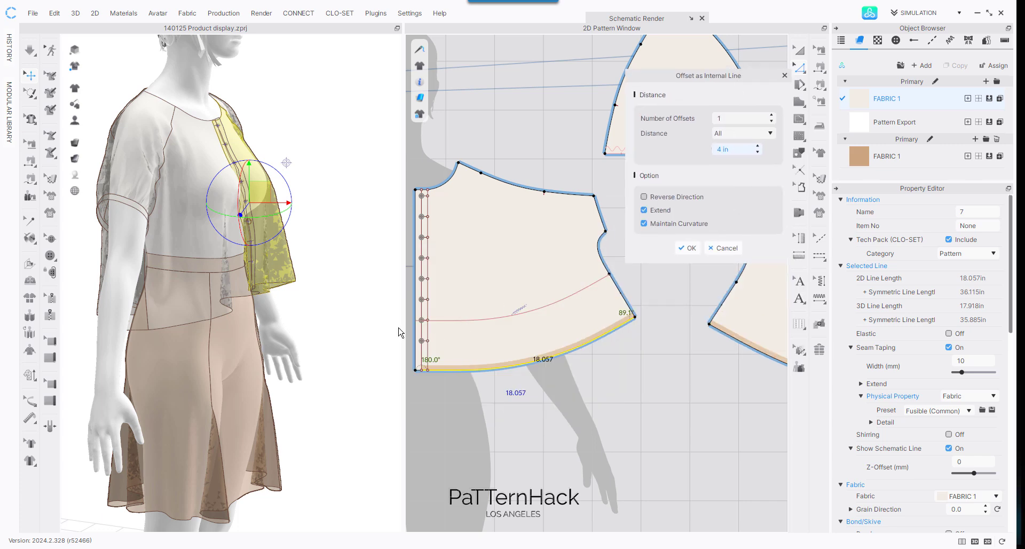
pyautogui.click(691, 248)
pyautogui.click(560, 112)
# Step: Offset the back bodice piece's hem as one internal line at 4 in, extended to the outline
pyautogui.moveTo(579, 106); pyautogui.dragTo(279, 105, button='middle')
pyautogui.click(480, 363)
pyautogui.rightClick(483, 364)
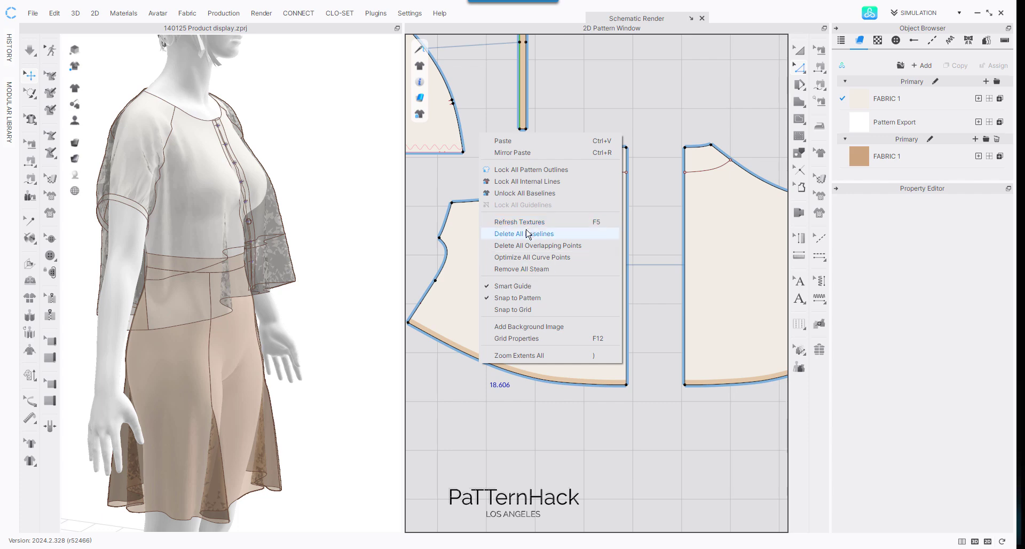
pyautogui.click(451, 354)
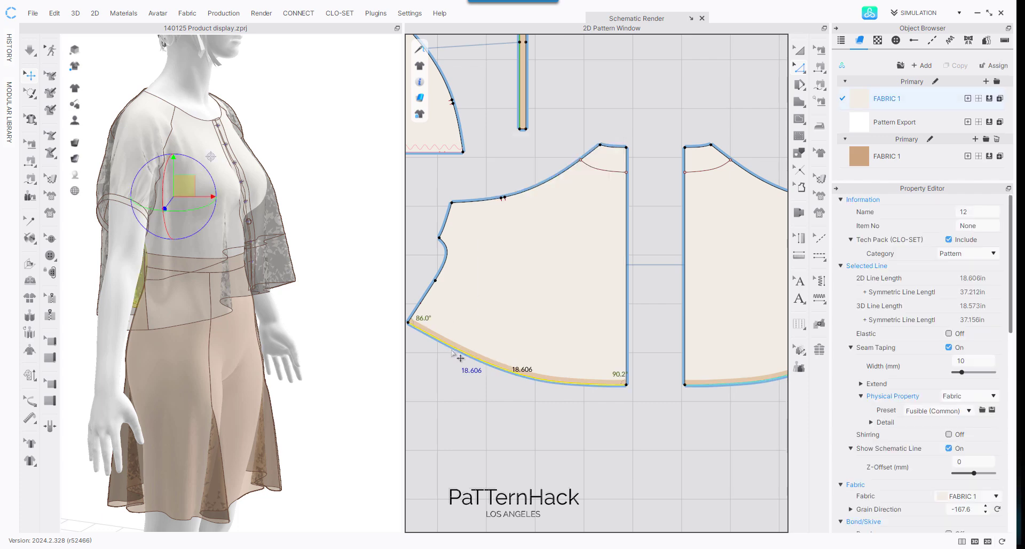
pyautogui.rightClick(447, 347)
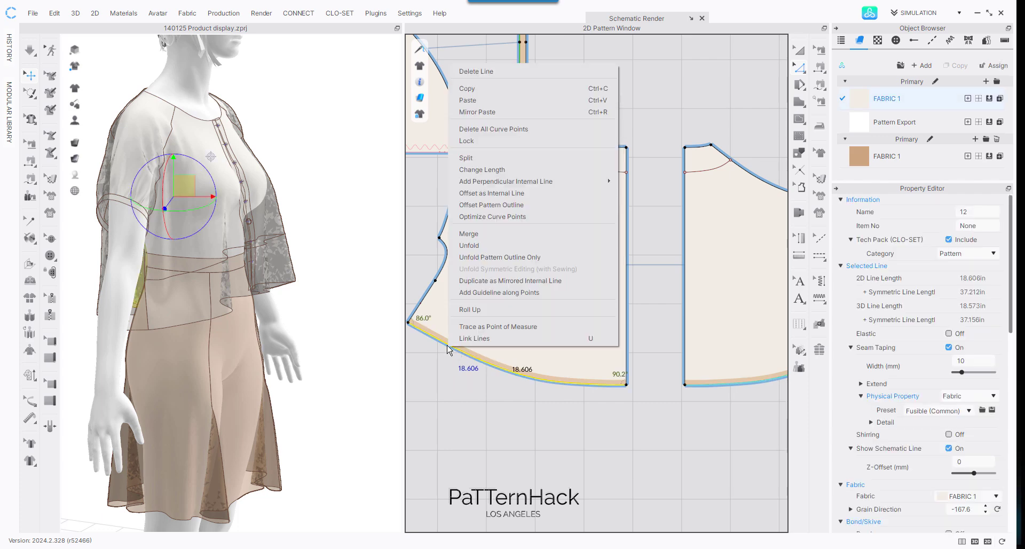
pyautogui.click(448, 404)
pyautogui.click(470, 357)
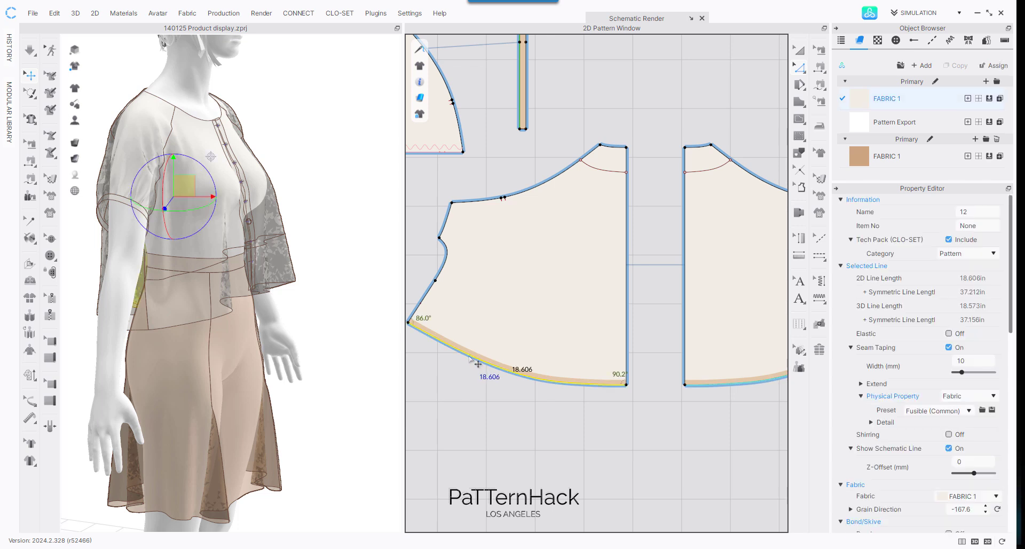
pyautogui.rightClick(462, 400)
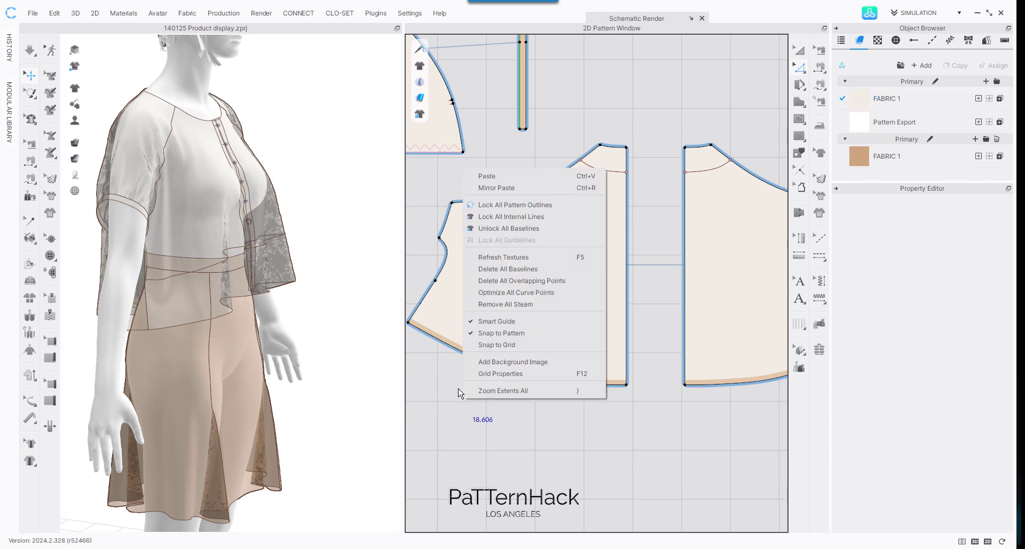
pyautogui.rightClick(454, 351)
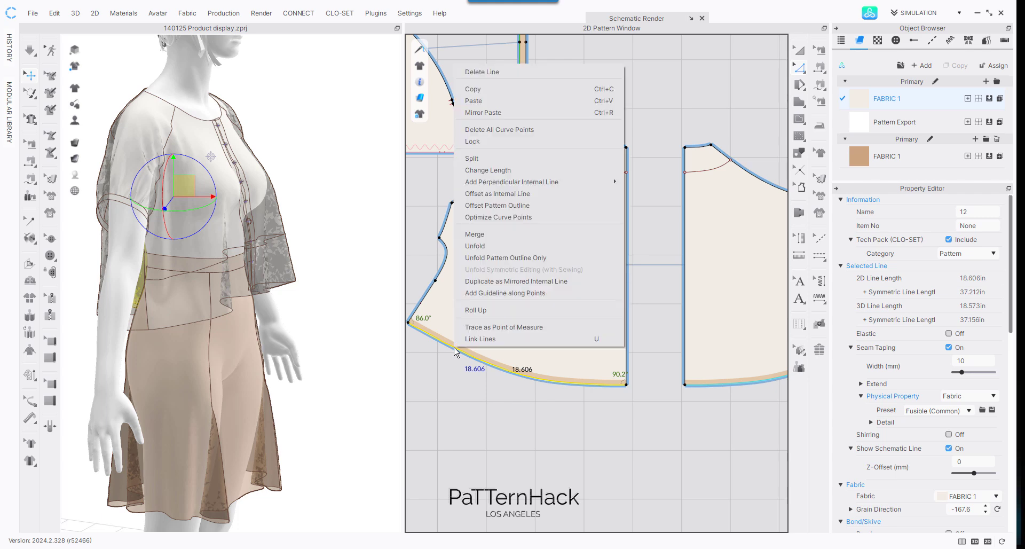
pyautogui.click(495, 194)
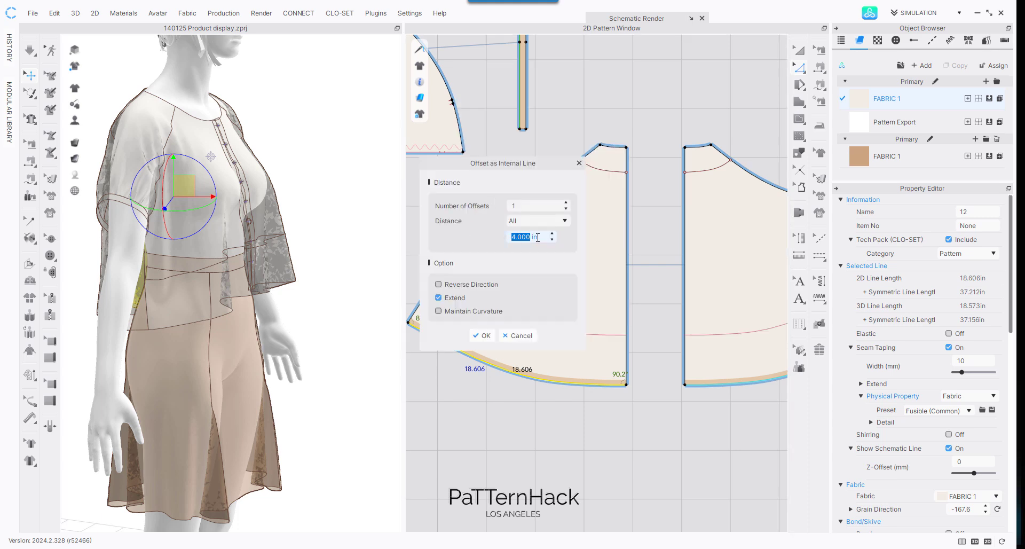
pyautogui.click(480, 337)
pyautogui.click(534, 152)
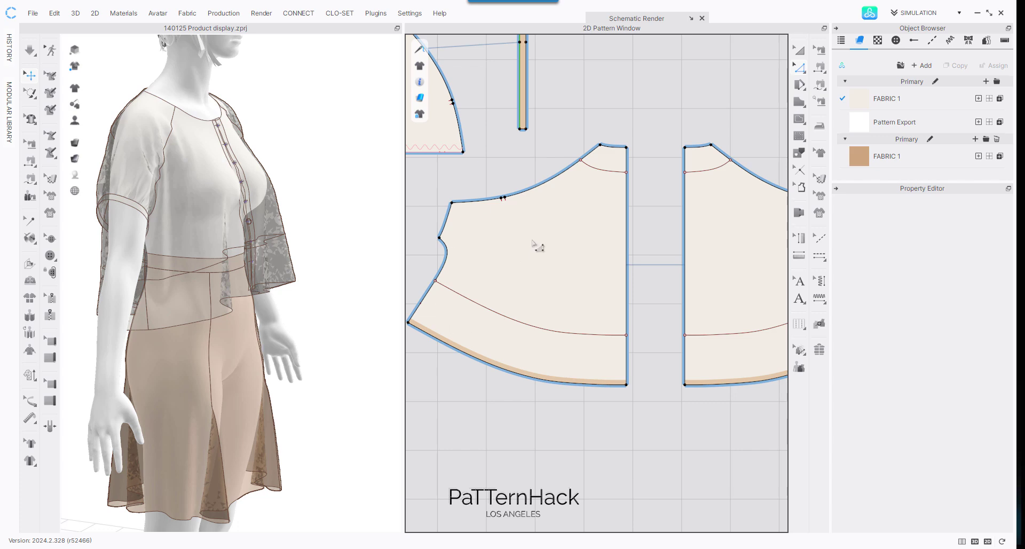
# Step: Delete all eight buttons and their matching buttonholes from the plackets of the two front bodice pieces
pyautogui.scroll(-3, 457, 393)
pyautogui.moveTo(440, 170); pyautogui.dragTo(686, 139, button='middle')
pyautogui.moveTo(321, 130); pyautogui.dragTo(155, 126, button='right')
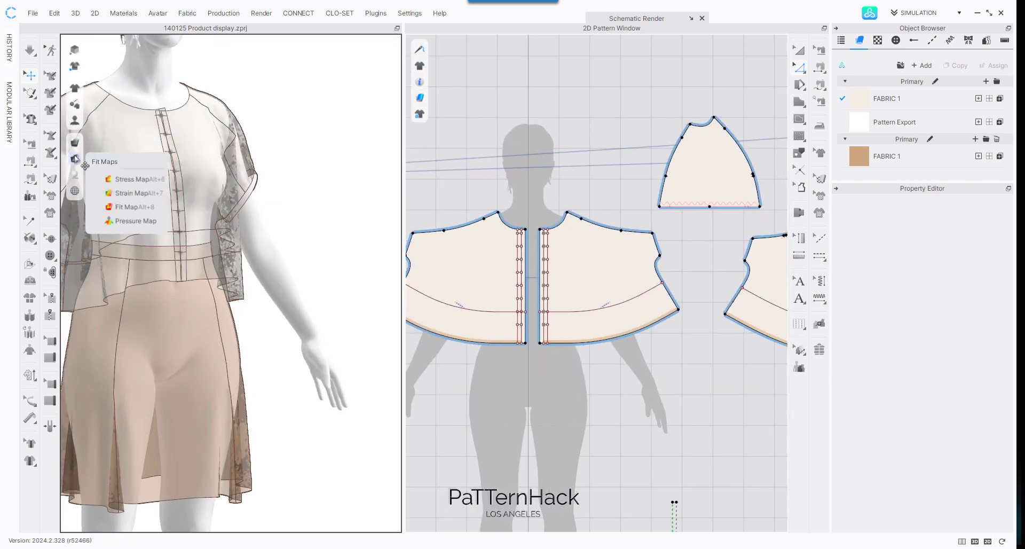
pyautogui.moveTo(345, 102); pyautogui.dragTo(260, 192, button='right')
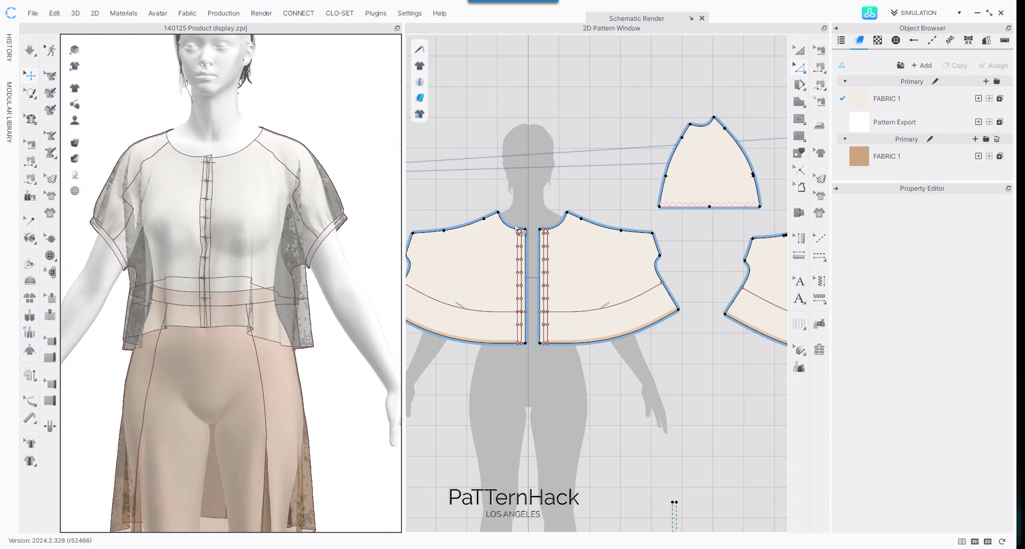
pyautogui.scroll(6, 529, 195)
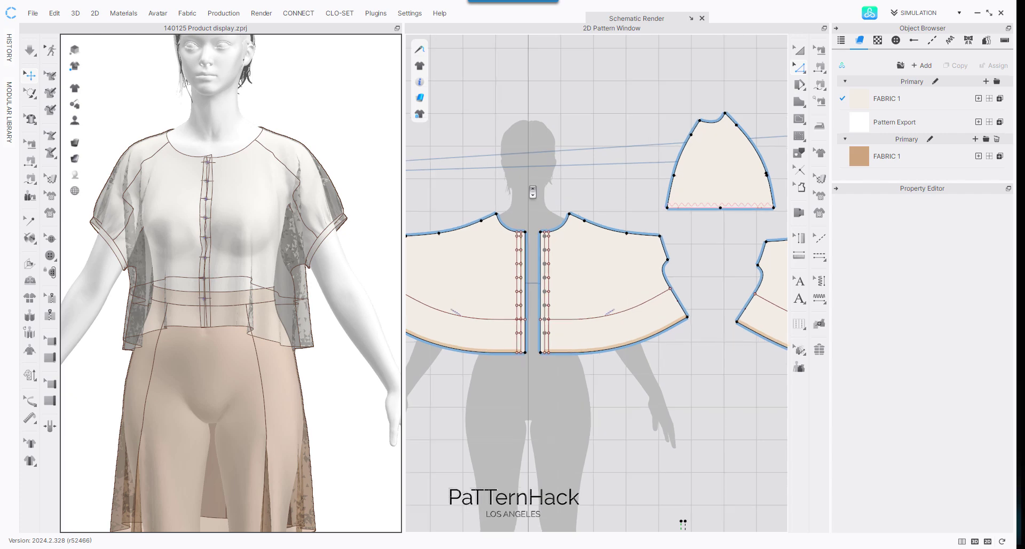
pyautogui.moveTo(531, 212); pyautogui.dragTo(581, 64, button='right')
pyautogui.moveTo(581, 65); pyautogui.dragTo(584, 30, button='middle')
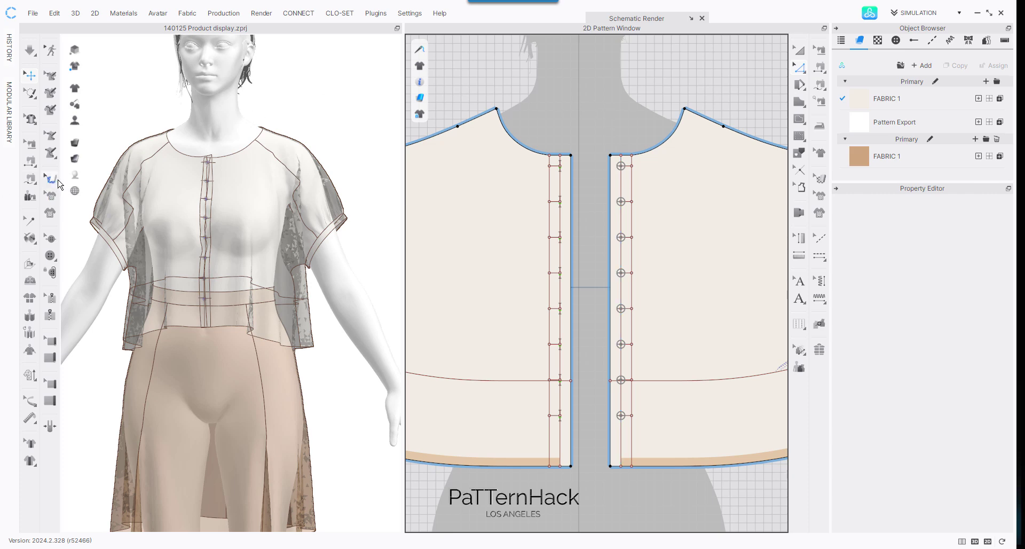
pyautogui.click(51, 240)
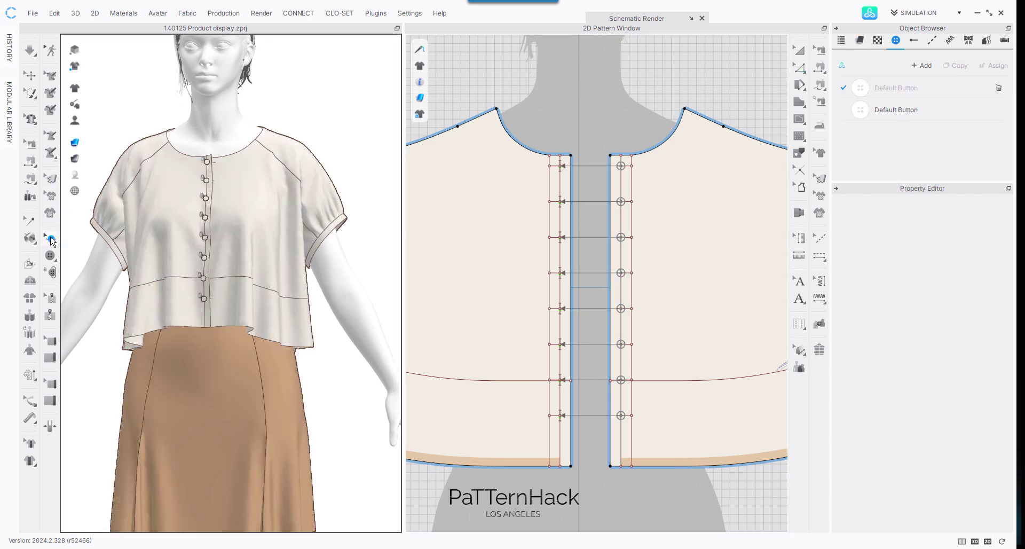
pyautogui.scroll(2, 643, 124)
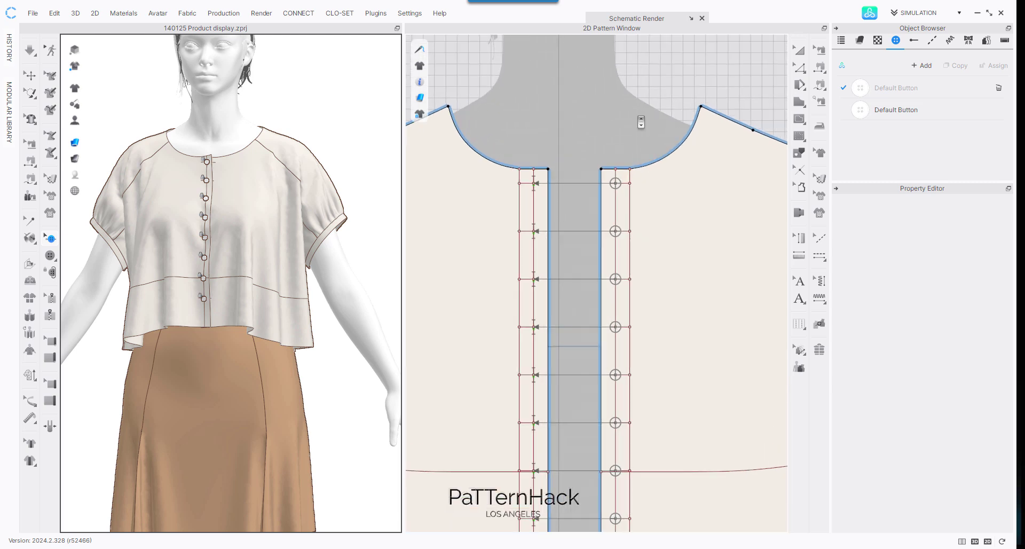
pyautogui.click(613, 176)
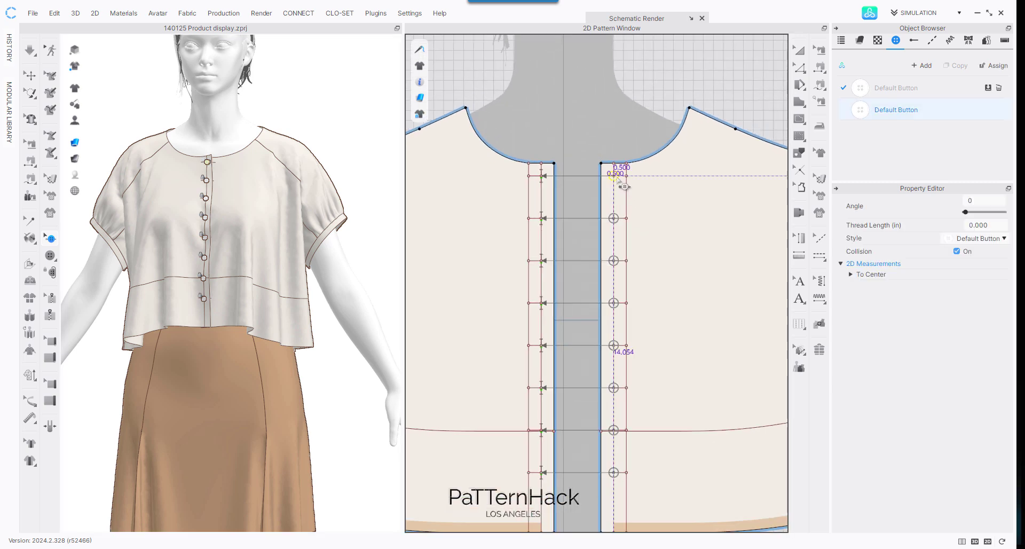
pyautogui.keyDown('shift'); pyautogui.click(613, 218); pyautogui.keyUp('shift')
pyautogui.keyDown('shift'); pyautogui.click(613, 260); pyautogui.keyUp('shift')
pyautogui.keyDown('shift'); pyautogui.click(614, 303); pyautogui.keyUp('shift')
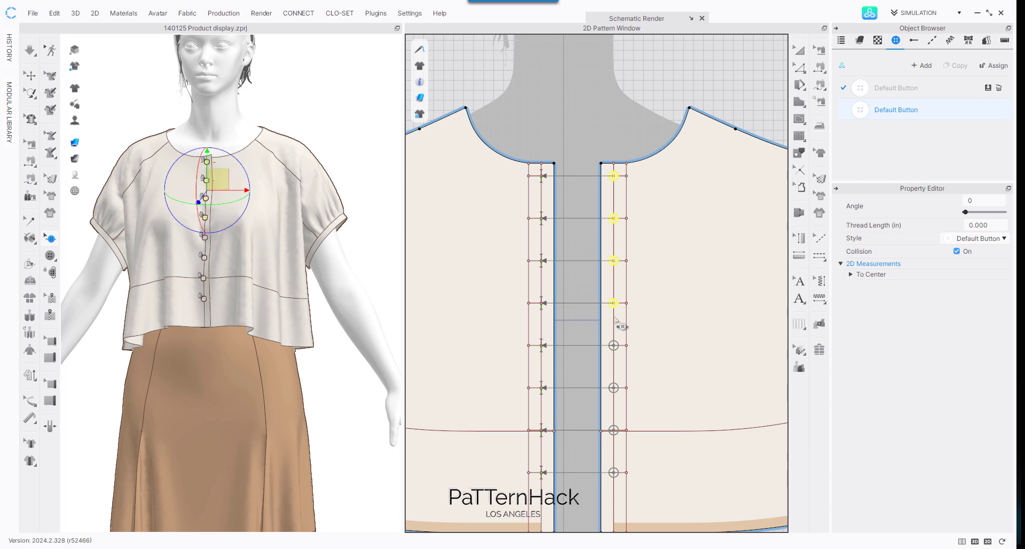
pyautogui.keyDown('shift'); pyautogui.click(613, 346); pyautogui.keyUp('shift')
pyautogui.keyDown('shift'); pyautogui.click(613, 387); pyautogui.keyUp('shift')
pyautogui.keyDown('shift'); pyautogui.click(614, 430); pyautogui.keyUp('shift')
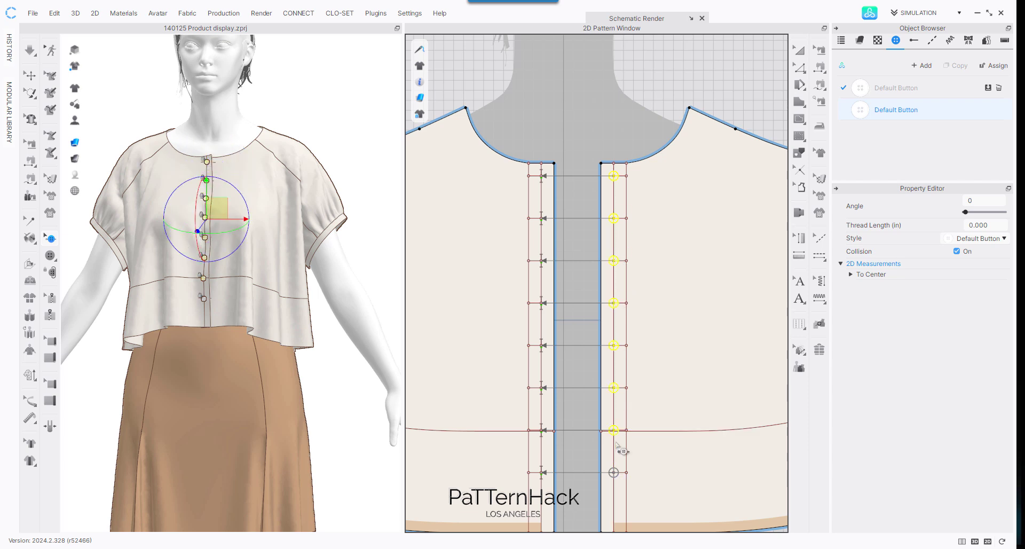
pyautogui.keyDown('shift'); pyautogui.click(614, 472); pyautogui.keyUp('shift')
pyautogui.keyDown('shift'); pyautogui.click(541, 472); pyautogui.keyUp('shift')
pyautogui.keyDown('shift'); pyautogui.click(541, 430); pyautogui.keyUp('shift')
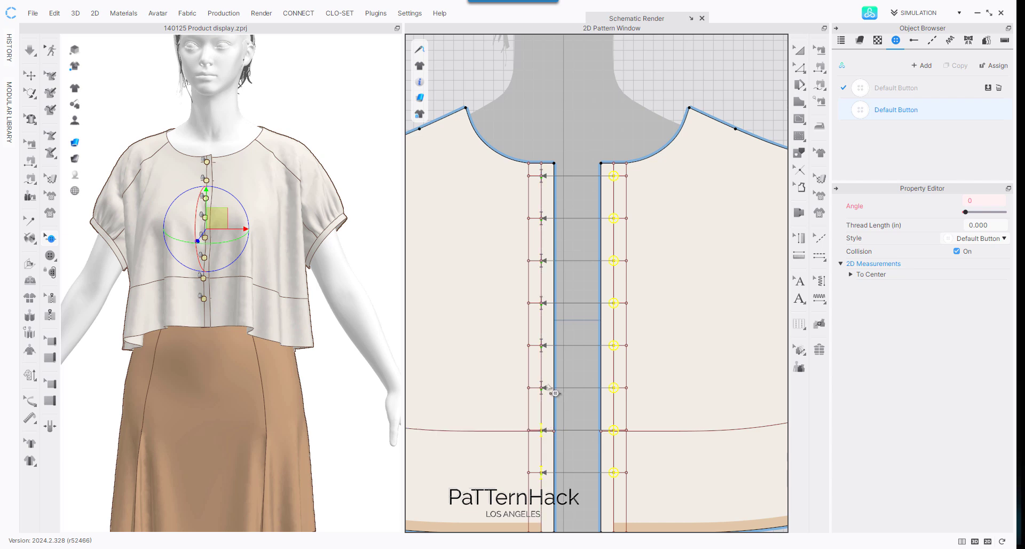
pyautogui.keyDown('shift'); pyautogui.click(541, 345); pyautogui.keyUp('shift')
pyautogui.keyDown('shift'); pyautogui.click(541, 303); pyautogui.keyUp('shift')
pyautogui.keyDown('shift'); pyautogui.click(541, 261); pyautogui.keyUp('shift')
pyautogui.keyDown('shift'); pyautogui.click(542, 218); pyautogui.keyUp('shift')
pyautogui.keyDown('shift'); pyautogui.click(542, 176); pyautogui.keyUp('shift')
pyautogui.press('Delete')
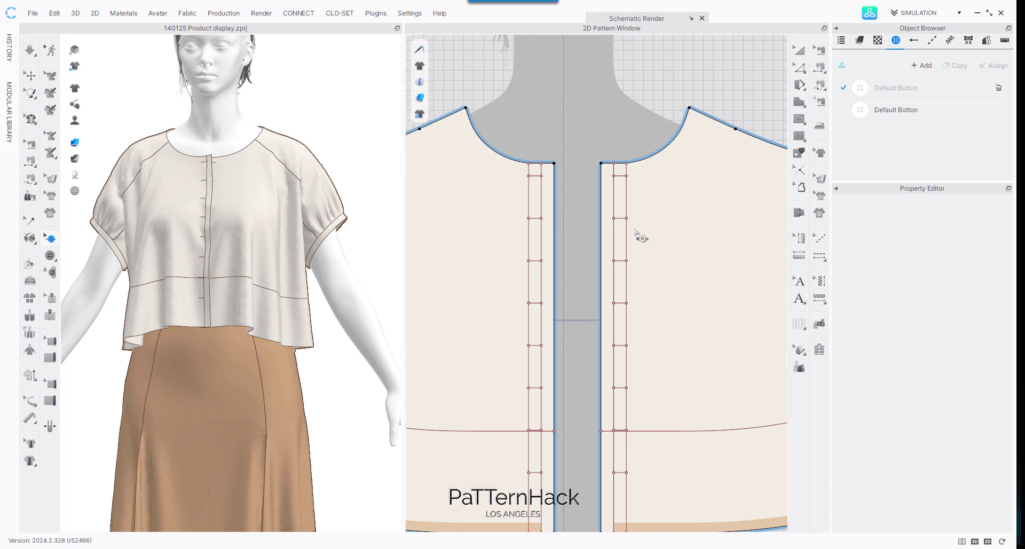
# Step: Delete the placket's inner vertical internal line, farthest from the front edge, and all short button-position lines on both front pieces
pyautogui.scroll(1, 596, 112)
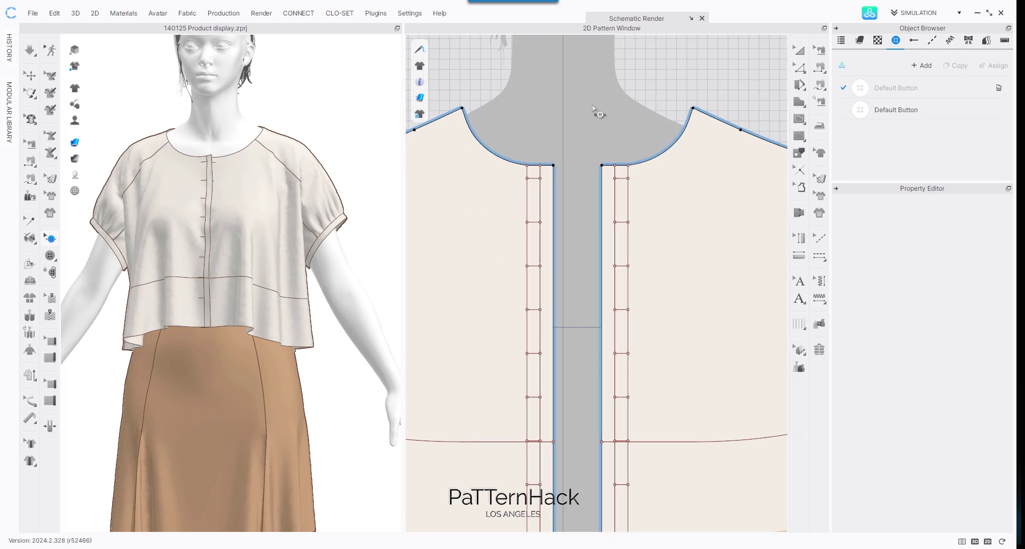
pyautogui.press('z')
pyautogui.click(527, 243)
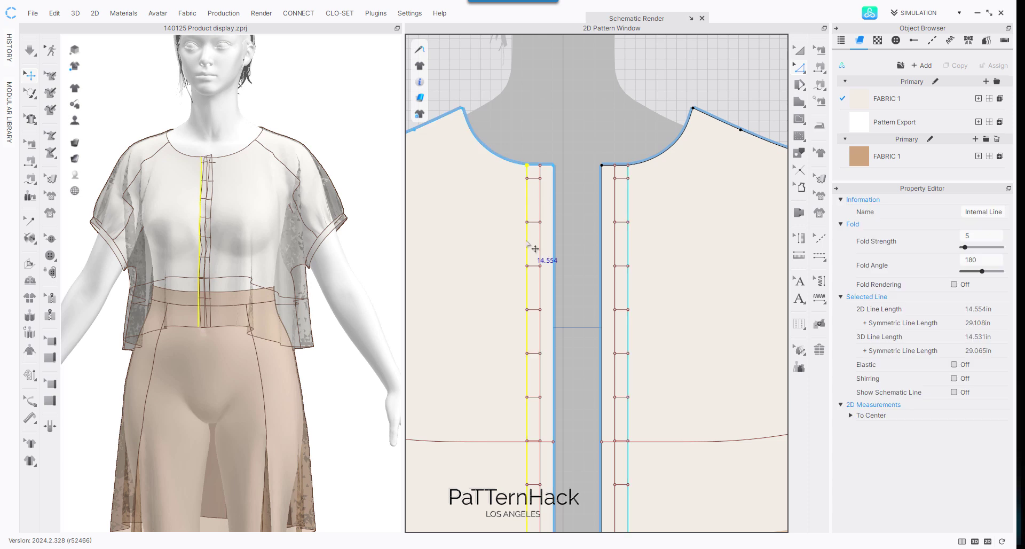
pyautogui.press('Delete')
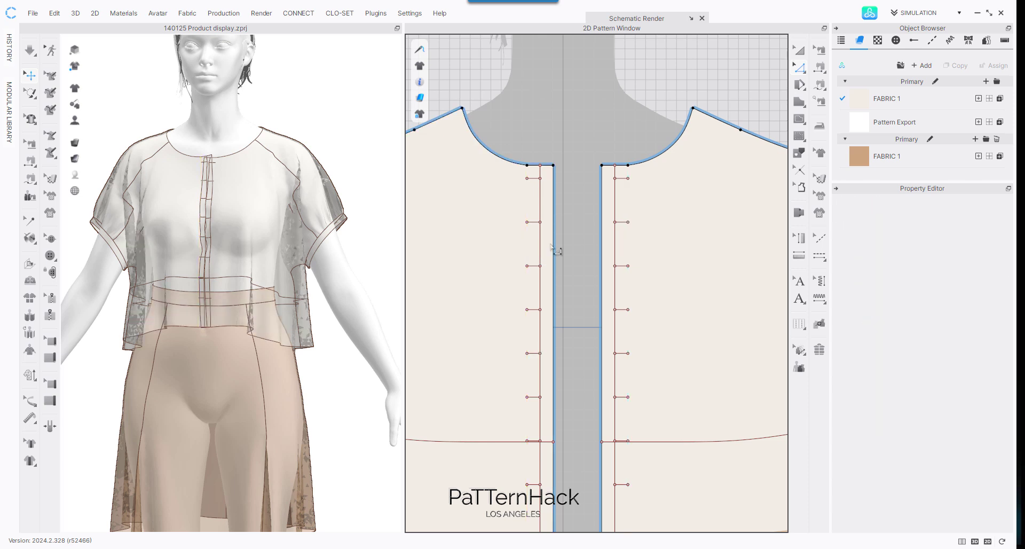
pyautogui.click(535, 179)
pyautogui.press('Delete')
pyautogui.moveTo(519, 205); pyautogui.dragTo(547, 497)
pyautogui.press('Delete')
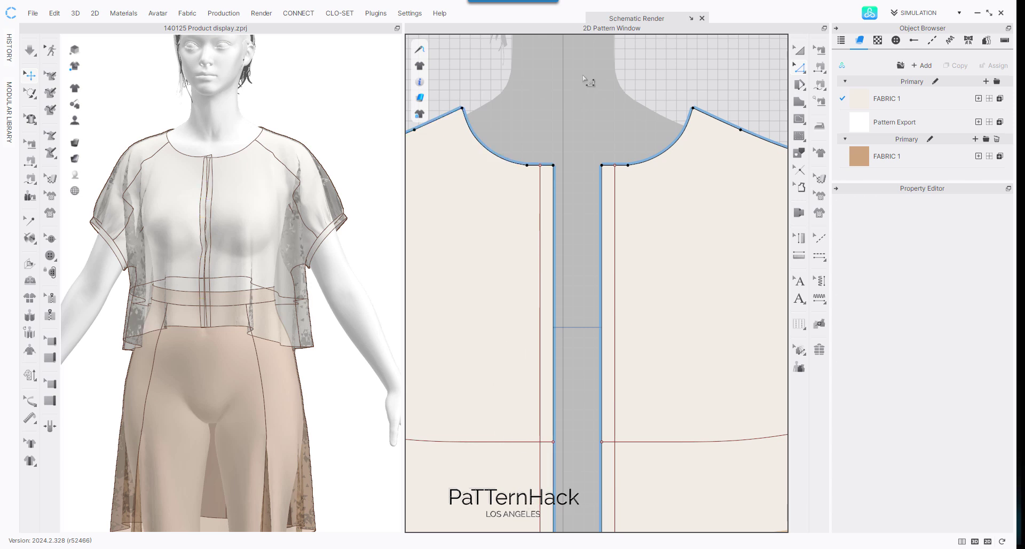
# Step: Cut both front bodice pieces along the remaining vertical internal line parallel to the front opening edge
pyautogui.click(615, 213)
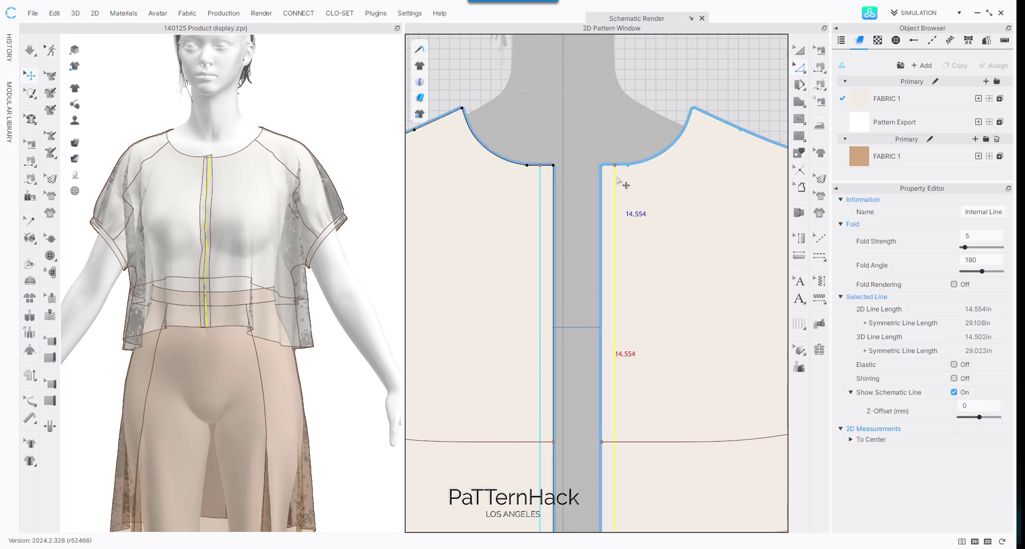
pyautogui.scroll(5, 171, 244)
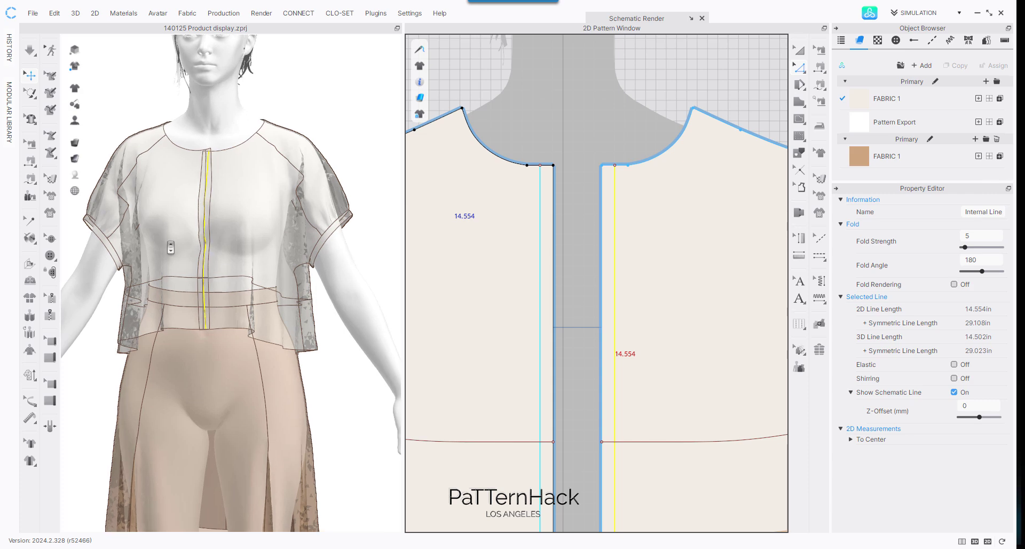
pyautogui.scroll(2, 181, 122)
pyautogui.moveTo(181, 122); pyautogui.dragTo(191, 248, button='middle')
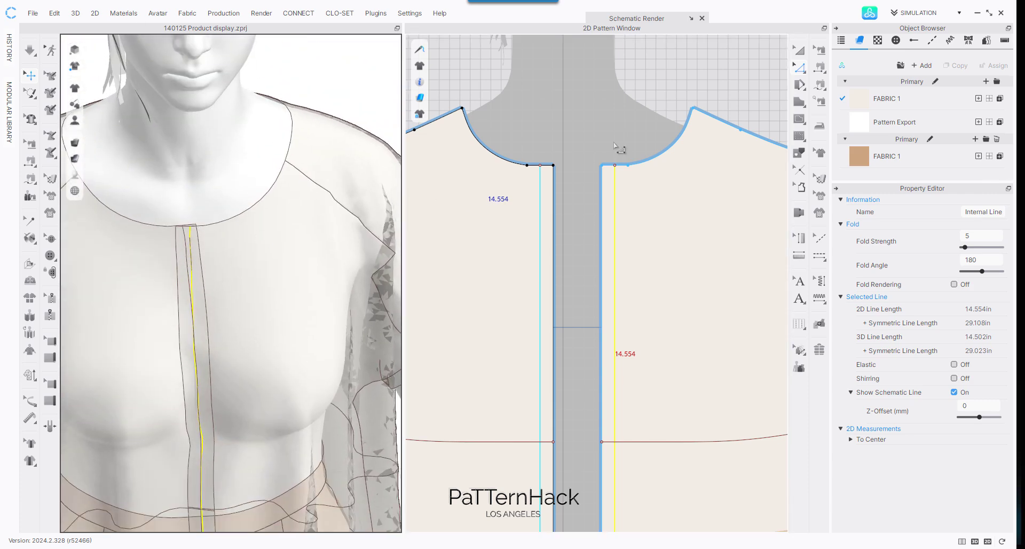
pyautogui.scroll(-1, 596, 120)
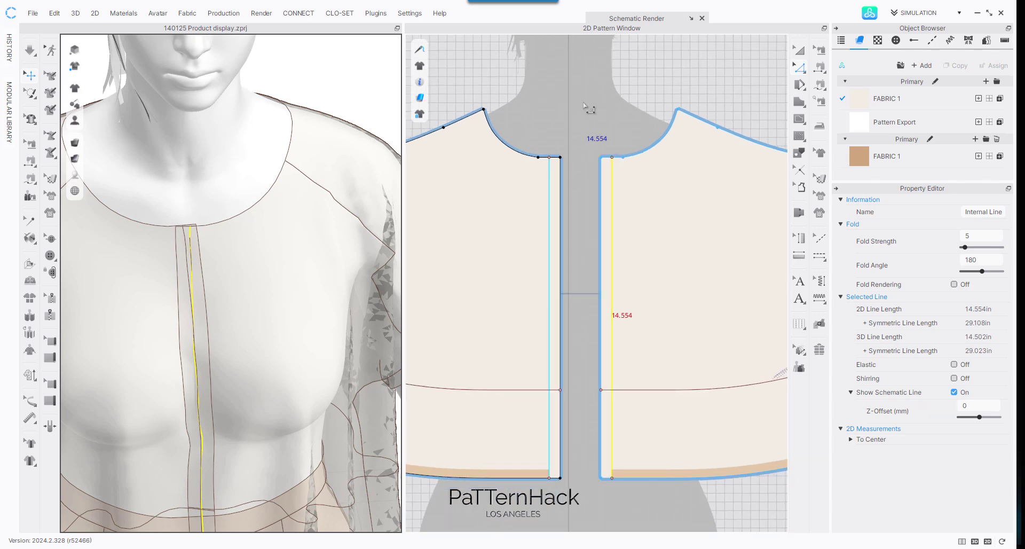
pyautogui.click(674, 257)
pyautogui.click(612, 253)
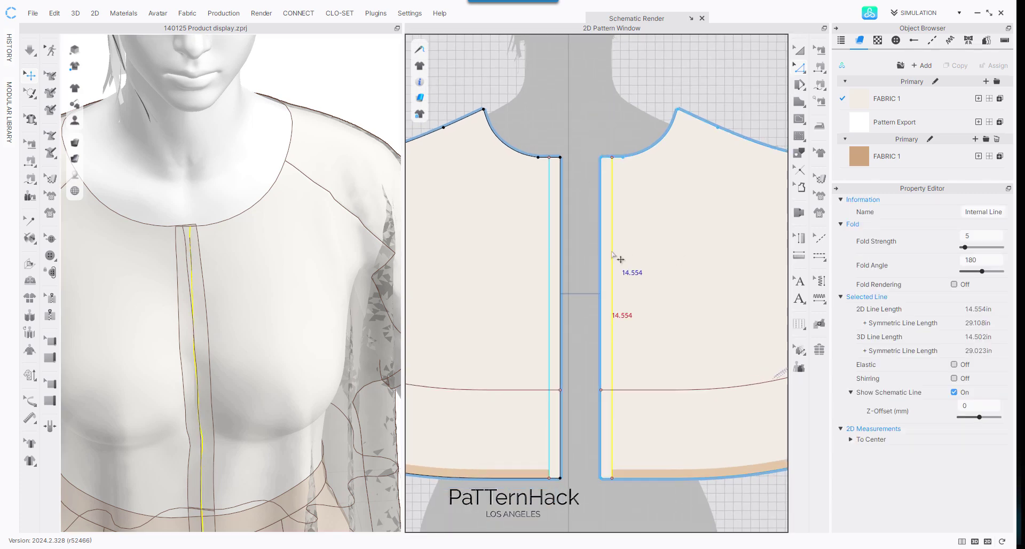
pyautogui.rightClick(610, 253)
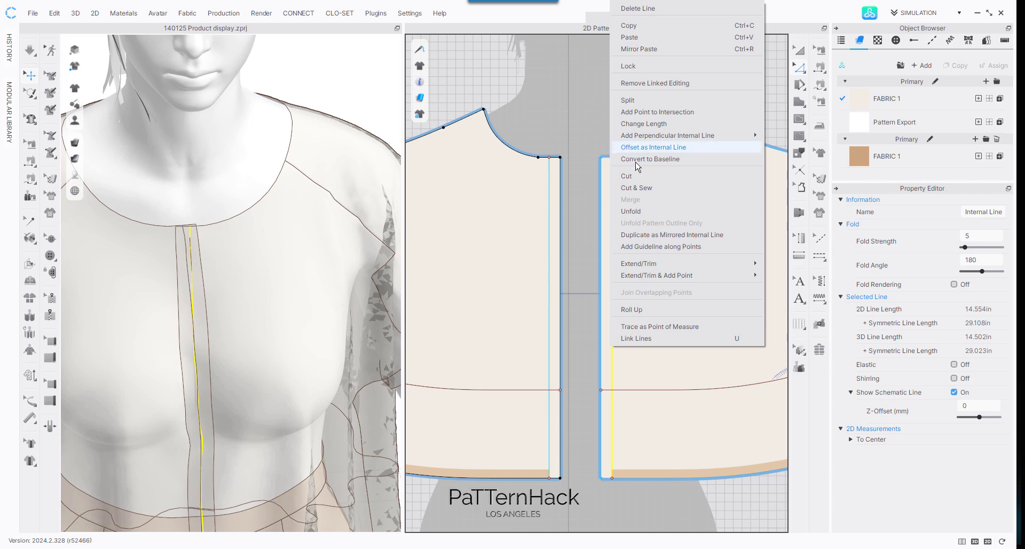
pyautogui.click(634, 178)
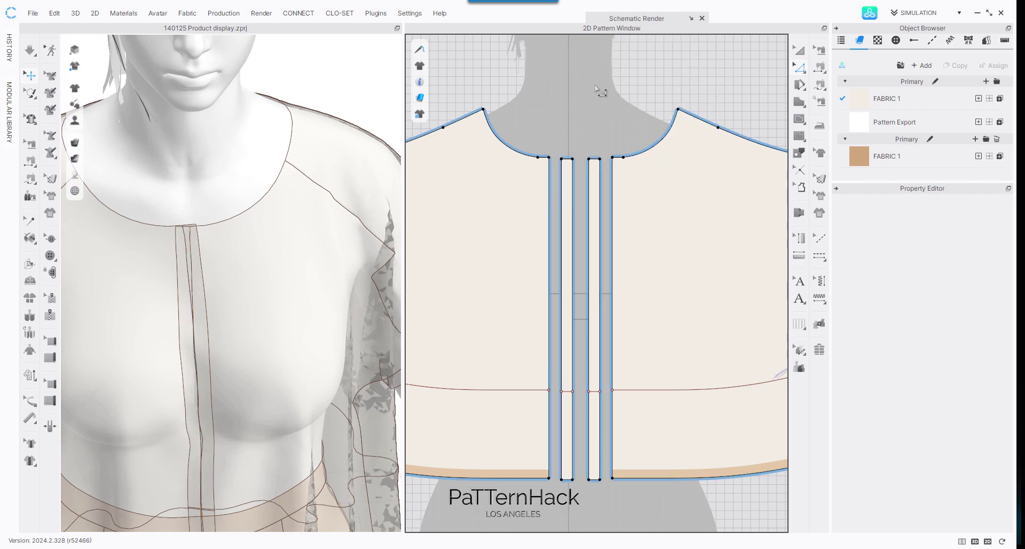
# Step: Delete the two narrow placket strips cut away from the front bodice pieces
pyautogui.click(564, 169)
pyautogui.press('Delete')
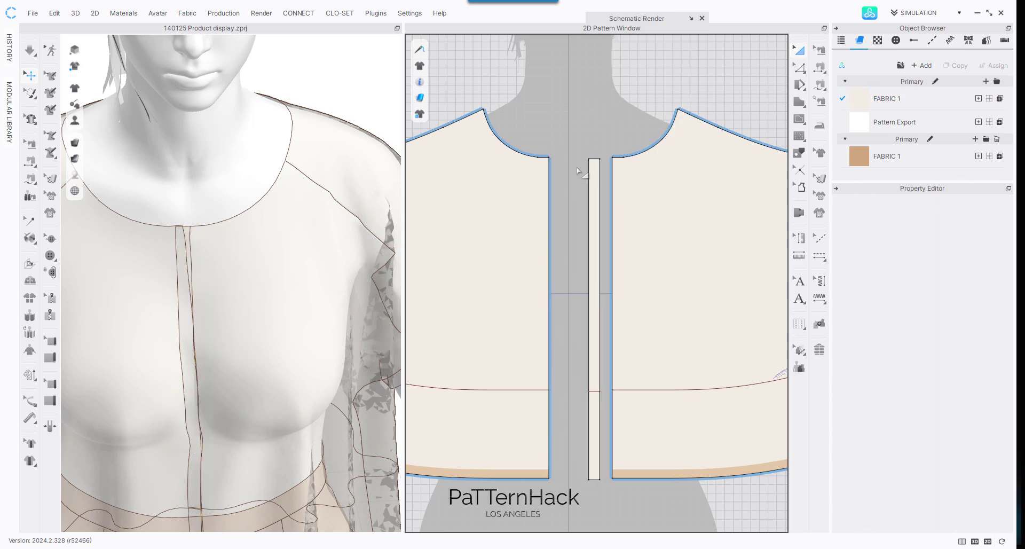
pyautogui.click(595, 171)
pyautogui.press('Delete')
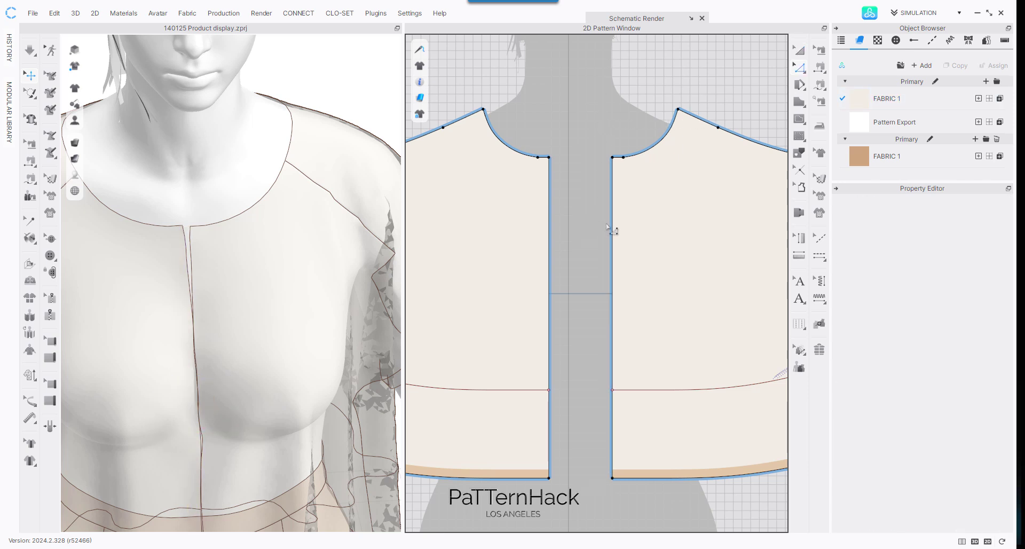
# Step: Unfold the front bodice piece along its straight center front edge
pyautogui.click(612, 229)
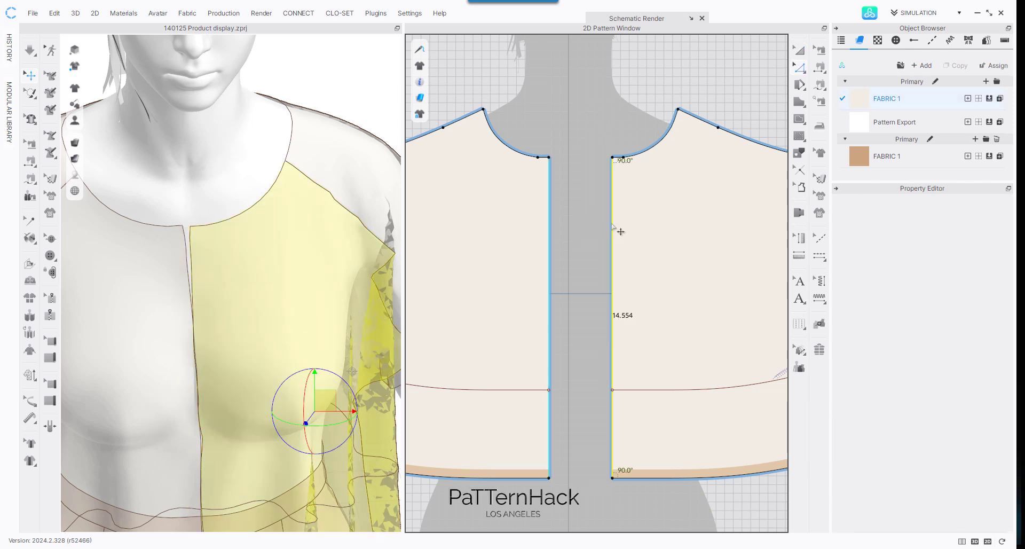
pyautogui.rightClick(549, 222)
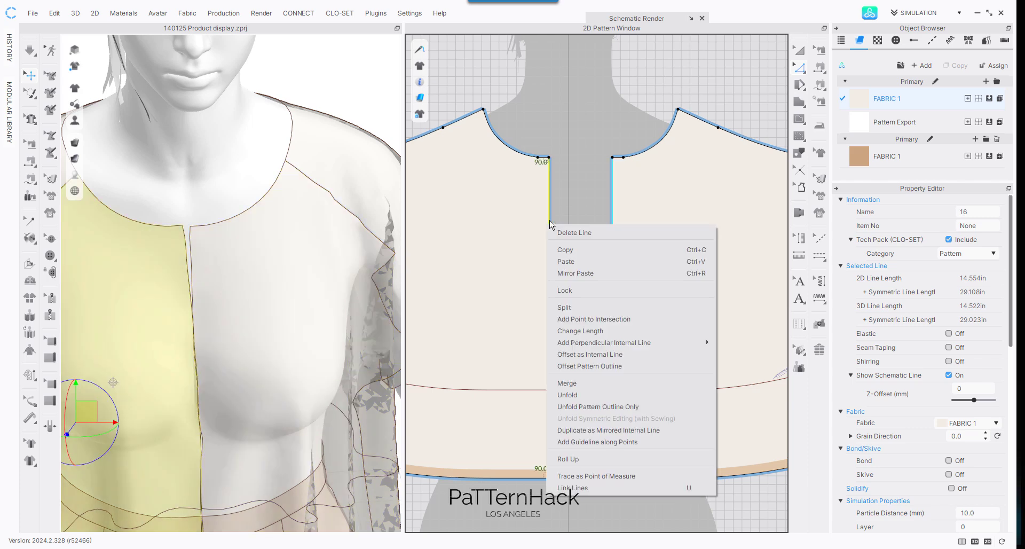
pyautogui.click(588, 395)
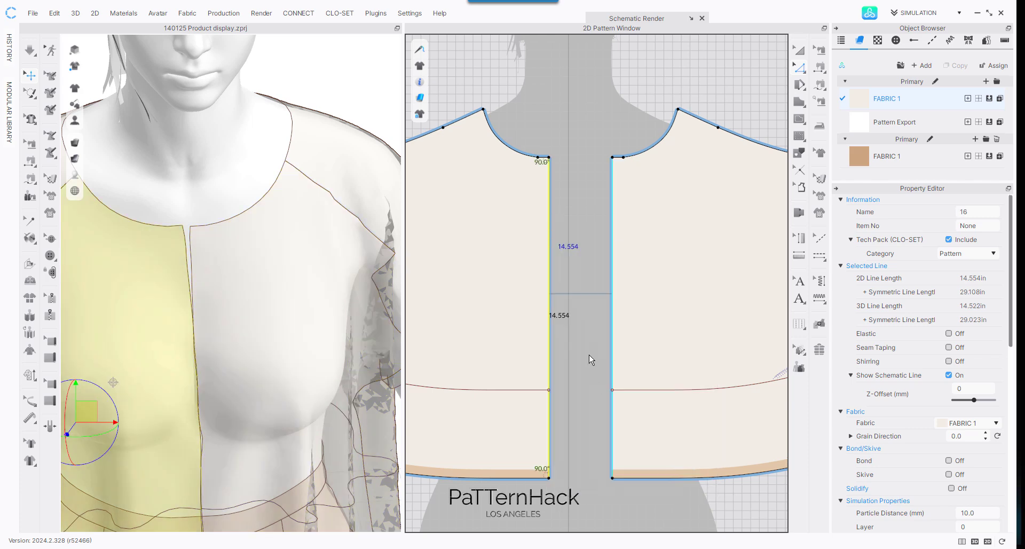
# Step: Examine how the unfolded blouse front sits on the avatar from the front and the side
pyautogui.click(569, 112)
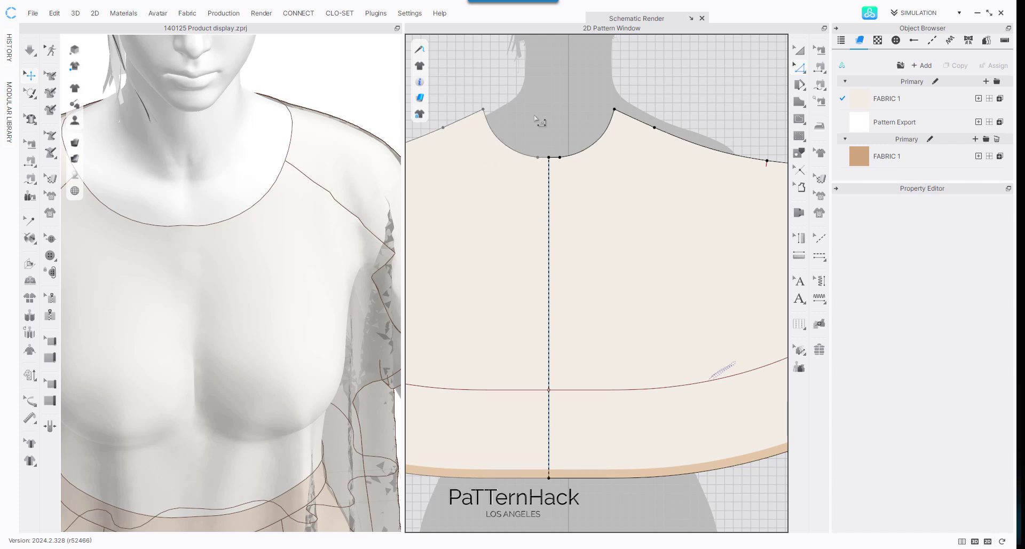
pyautogui.scroll(-3, 251, 176)
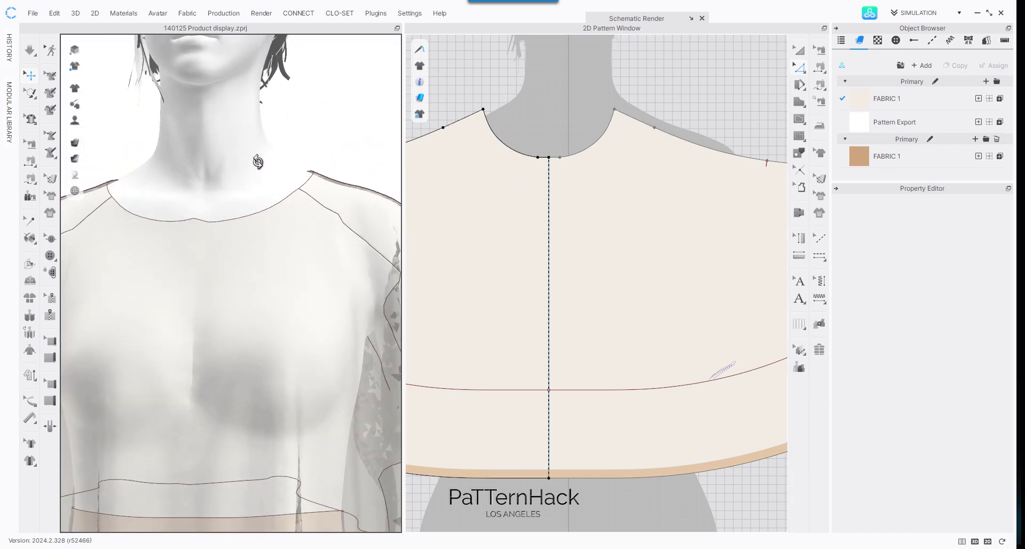
pyautogui.scroll(-4, 604, 96)
pyautogui.scroll(-2, 604, 96)
pyautogui.moveTo(550, 287); pyautogui.dragTo(412, 414, button='middle')
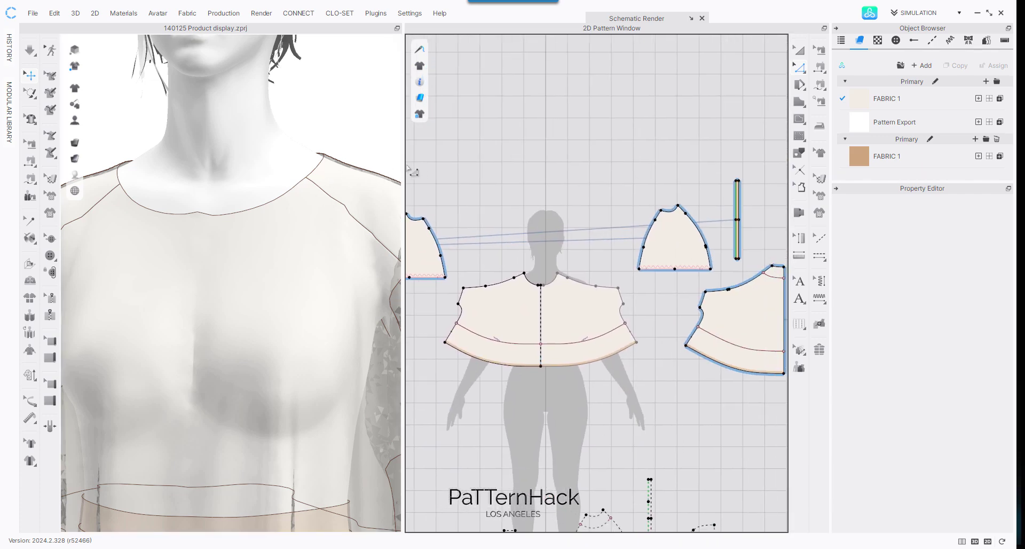
pyautogui.moveTo(403, 162); pyautogui.dragTo(674, 160)
pyautogui.scroll(-2, 424, 127)
pyautogui.scroll(-2, 424, 127)
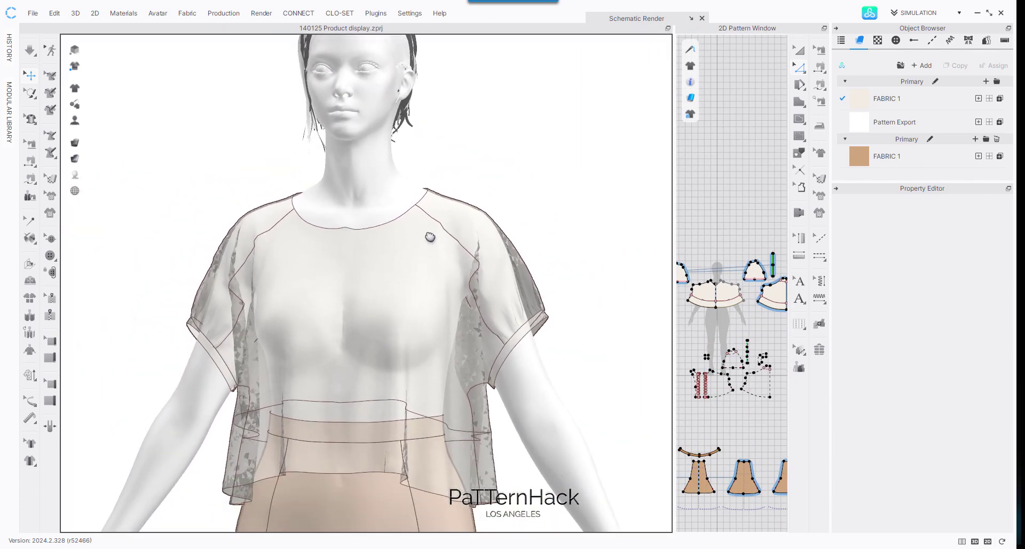
pyautogui.moveTo(434, 222); pyautogui.dragTo(405, 280, button='right')
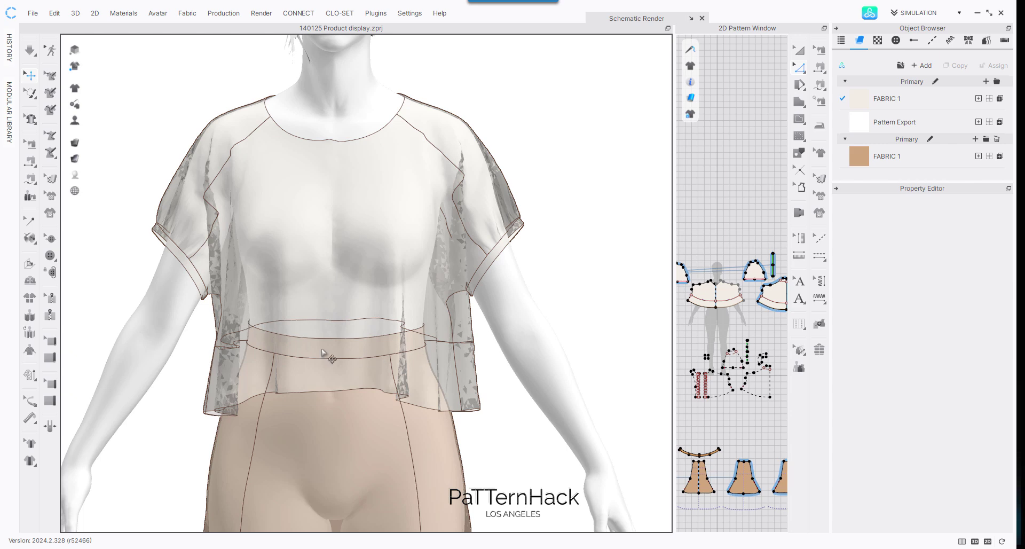
pyautogui.scroll(-2, 552, 142)
pyautogui.moveTo(356, 164); pyautogui.dragTo(477, 162, button='right')
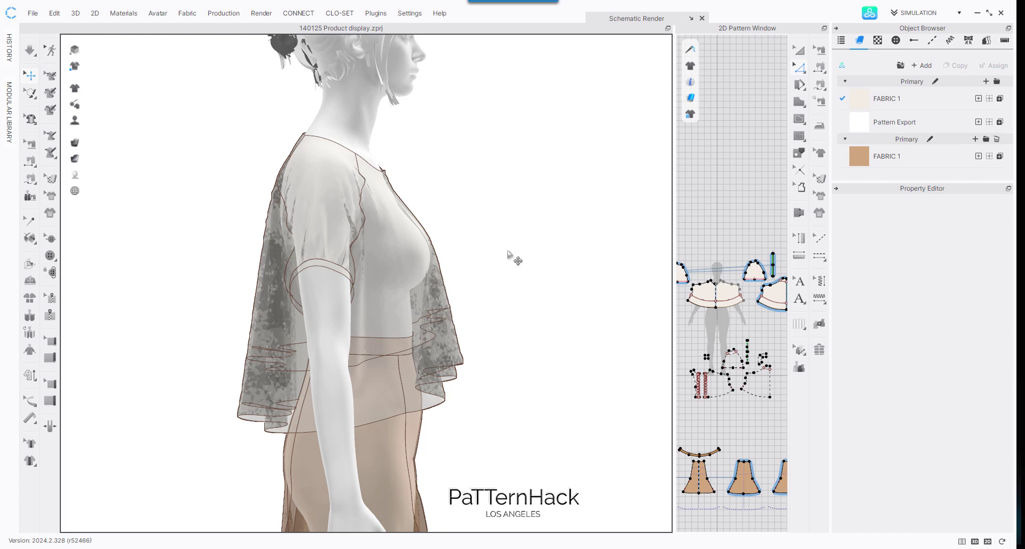
pyautogui.moveTo(503, 224); pyautogui.dragTo(508, 208)
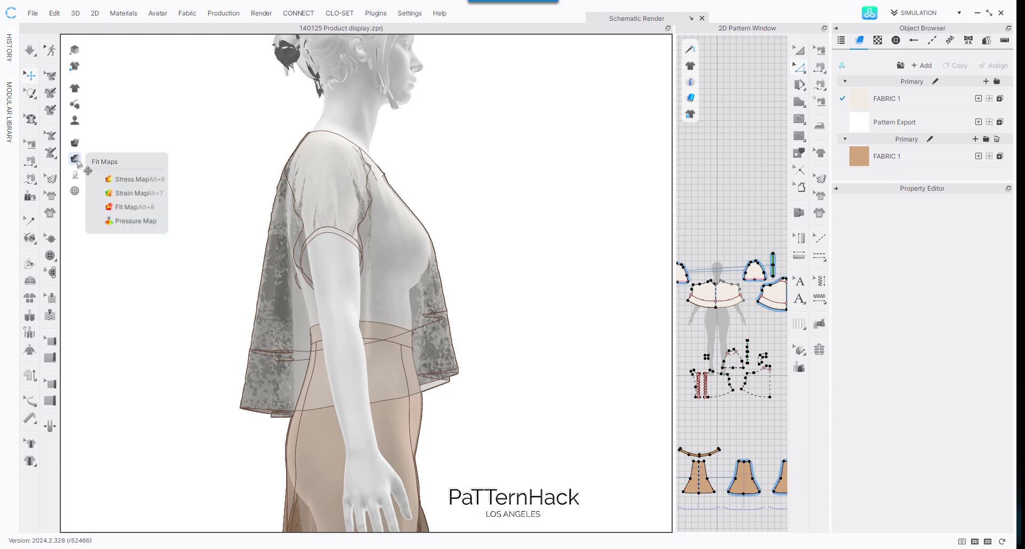
# Step: Change the 3D garment display from translucent to an opaque fabric surface
pyautogui.moveTo(78, 144)
pyautogui.click(134, 163)
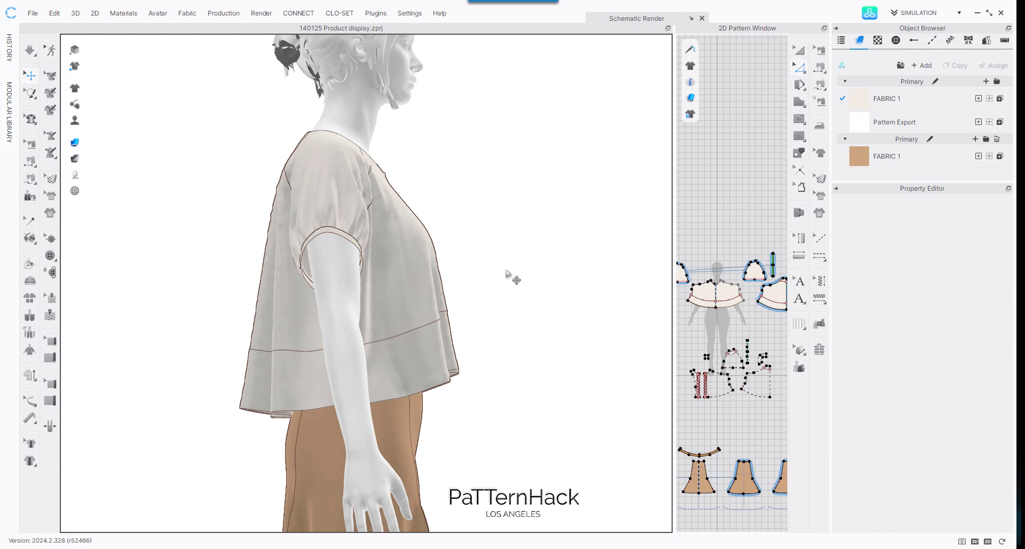
pyautogui.moveTo(495, 279); pyautogui.dragTo(388, 284, button='right')
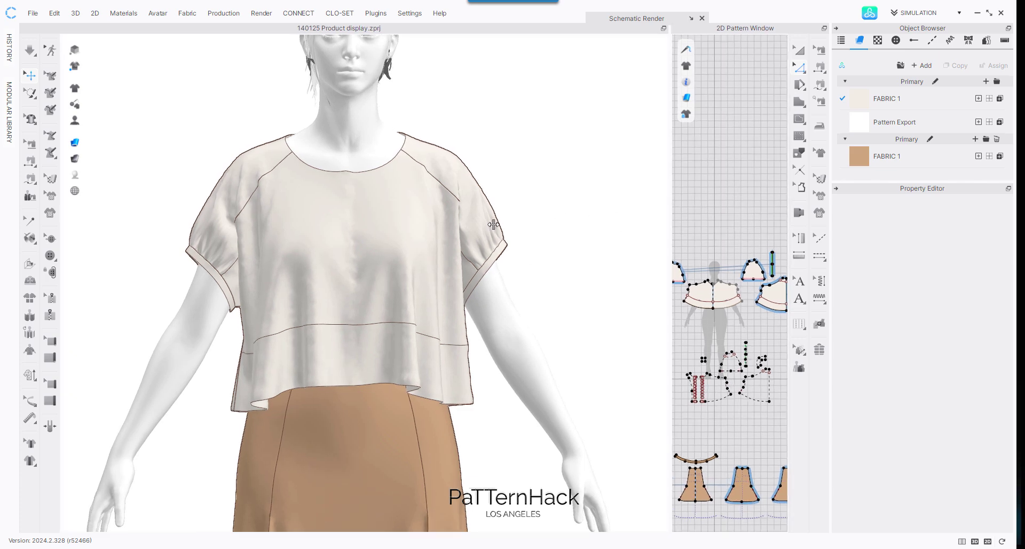
# Step: Start an Offset Pattern Outline on the front bodice hem, extending it by a distance of 8 in
pyautogui.moveTo(674, 207); pyautogui.dragTo(272, 208)
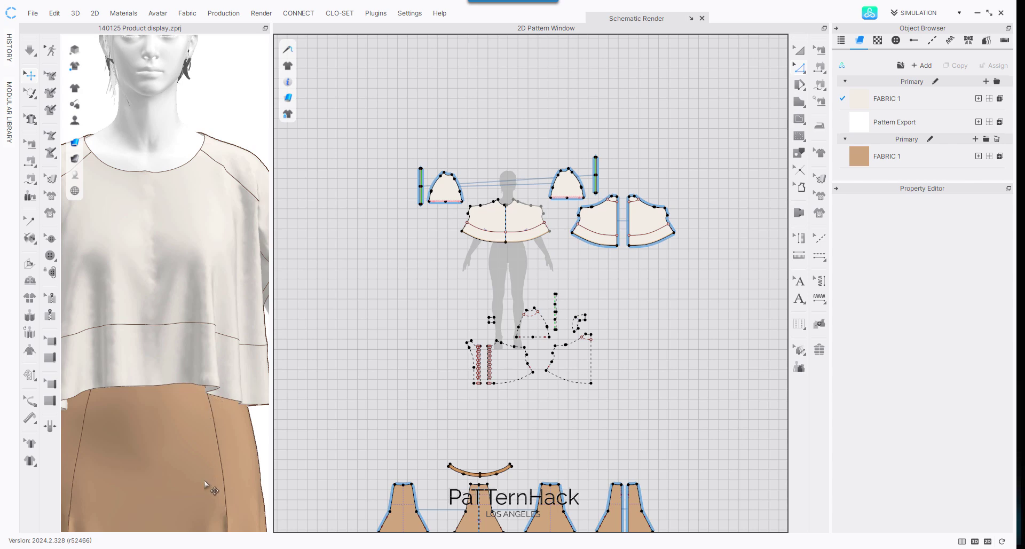
pyautogui.scroll(-5, 618, 159)
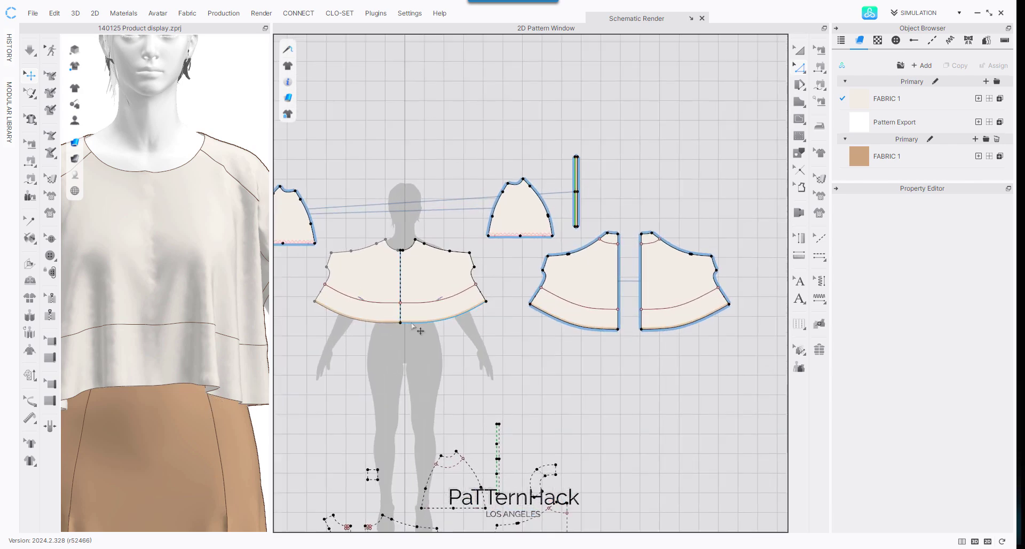
pyautogui.scroll(2, 404, 200)
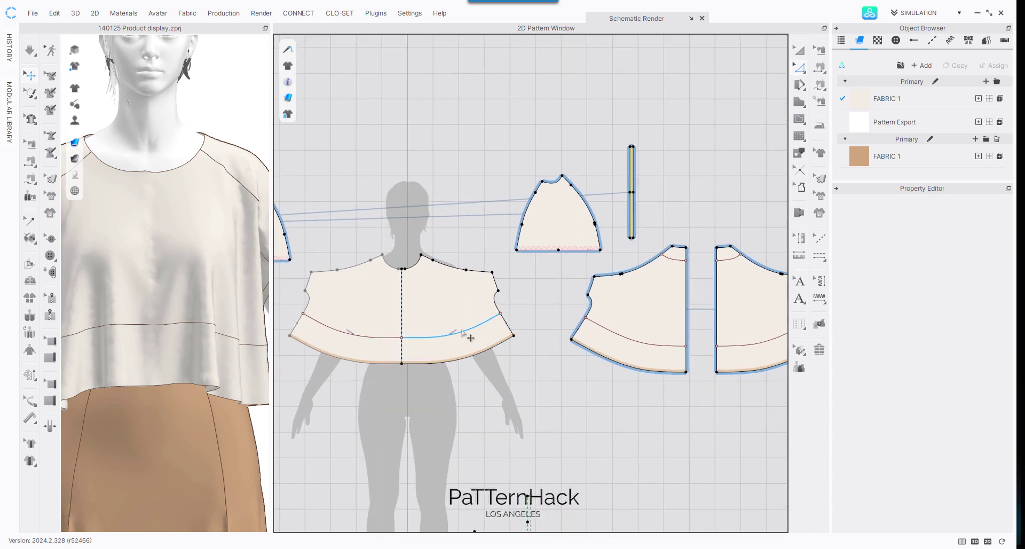
pyautogui.scroll(2, 432, 264)
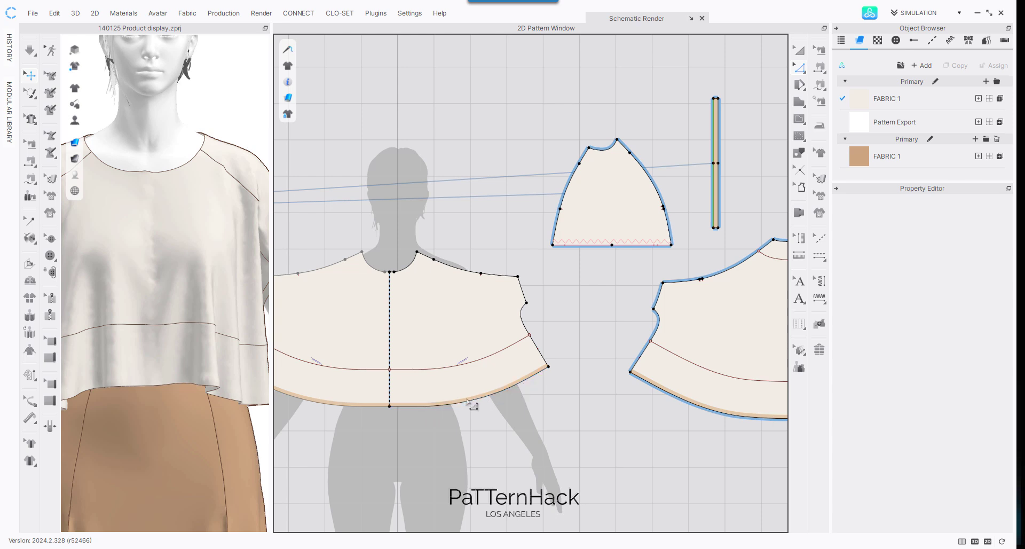
pyautogui.moveTo(582, 326); pyautogui.dragTo(623, 205, button='middle')
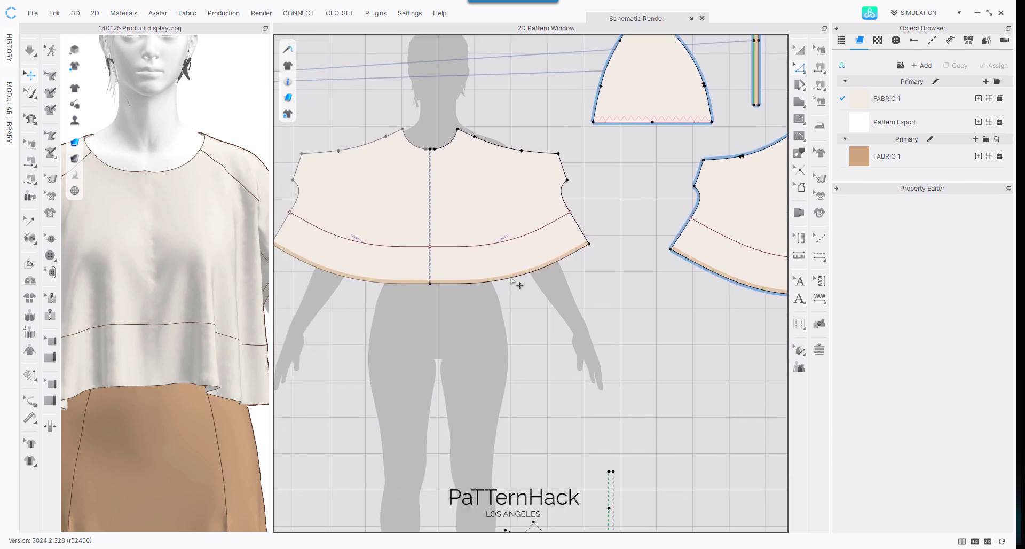
pyautogui.click(507, 280)
pyautogui.rightClick(501, 283)
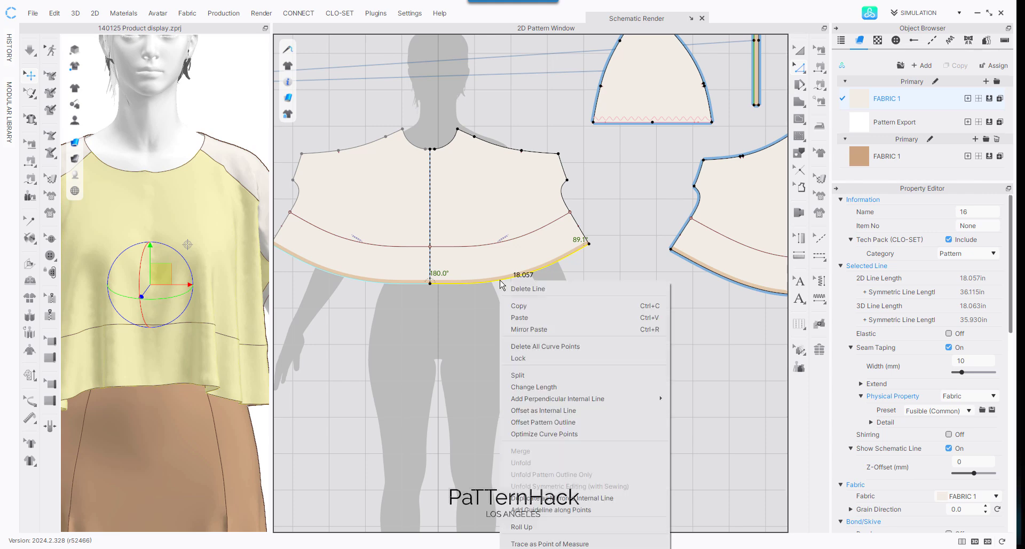
pyautogui.click(540, 423)
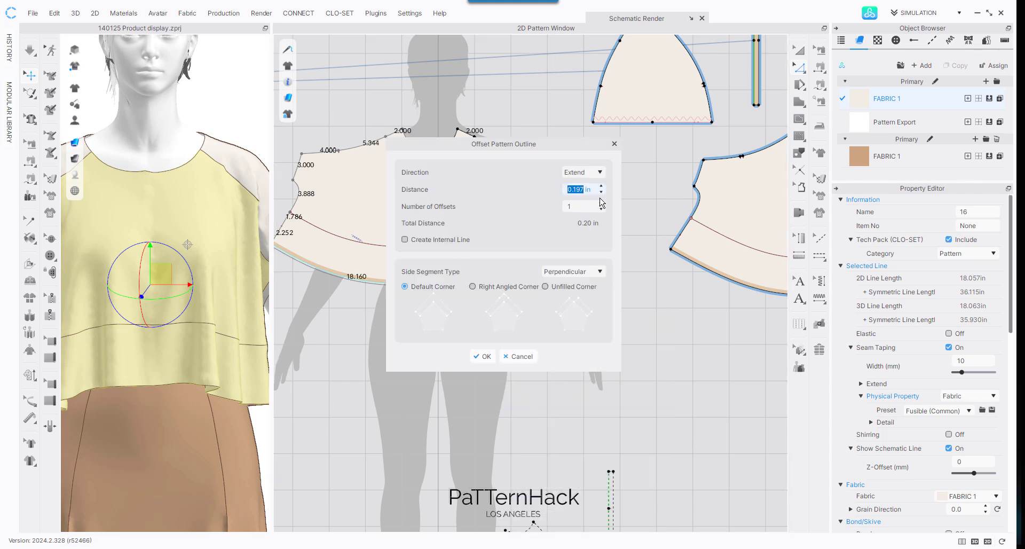
pyautogui.moveTo(595, 187); pyautogui.dragTo(570, 190)
pyautogui.write('8')
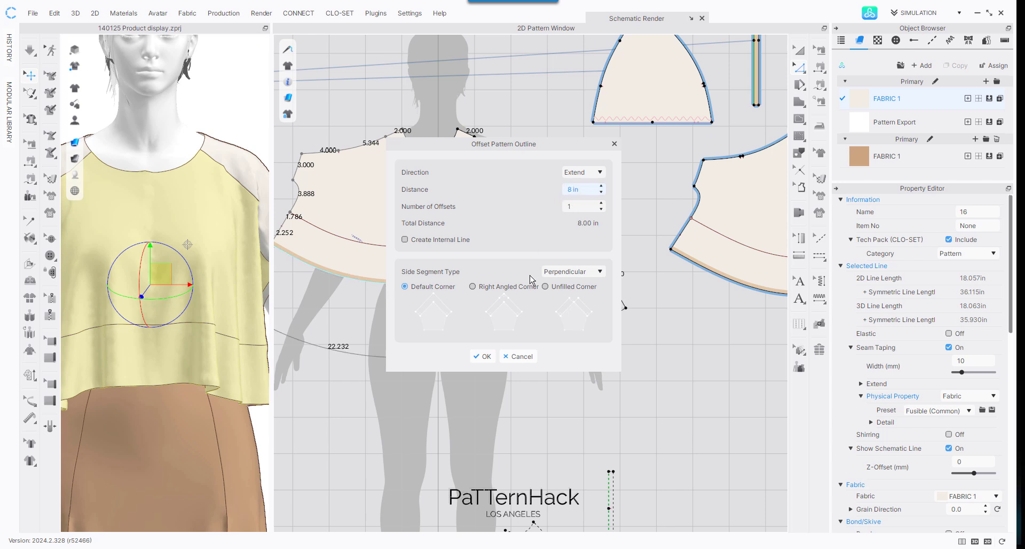
# Step: Compare the corner options in the front hem's offset preview, and apply the extension with Default Corner and Perpendicular side segments
pyautogui.moveTo(547, 144); pyautogui.dragTo(800, 81)
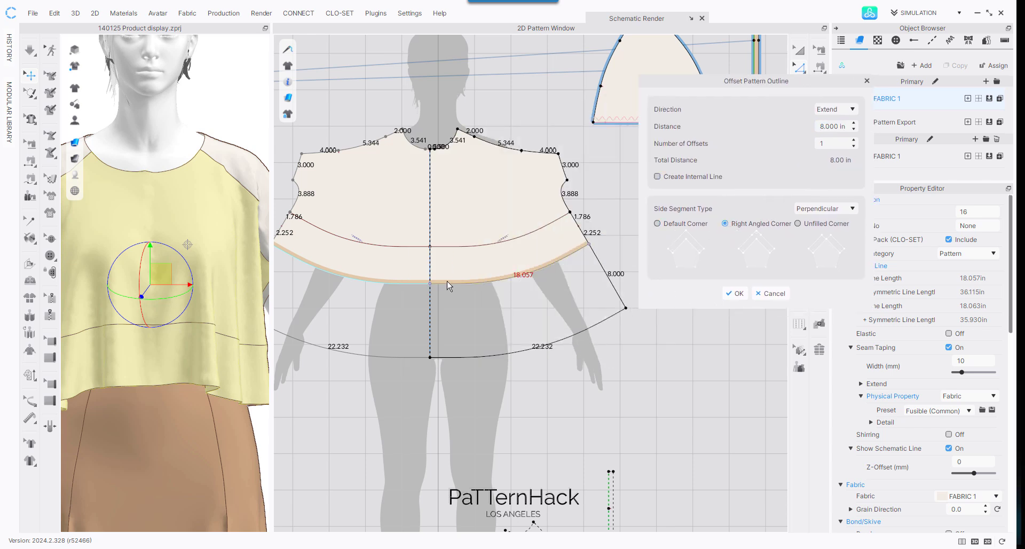
pyautogui.click(798, 224)
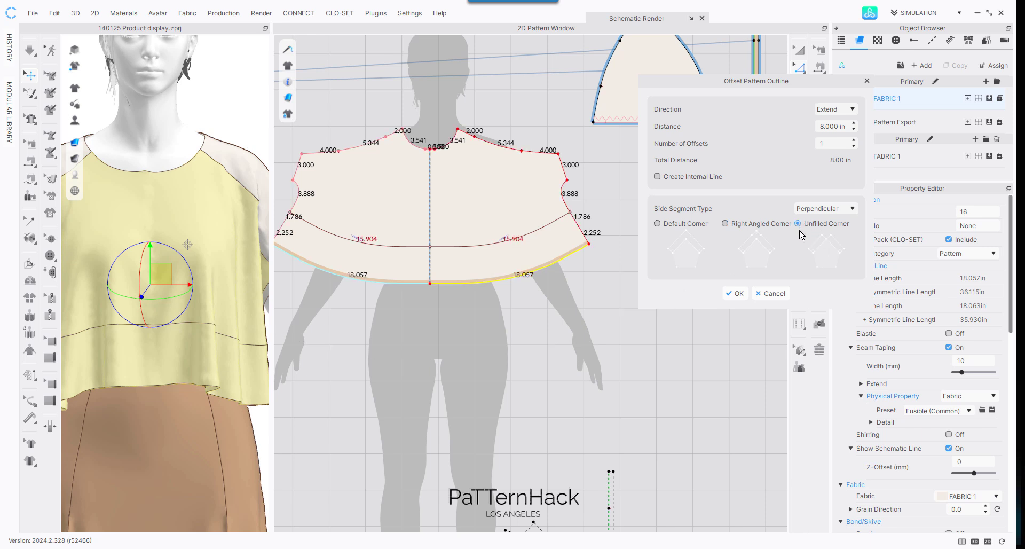
pyautogui.click(657, 224)
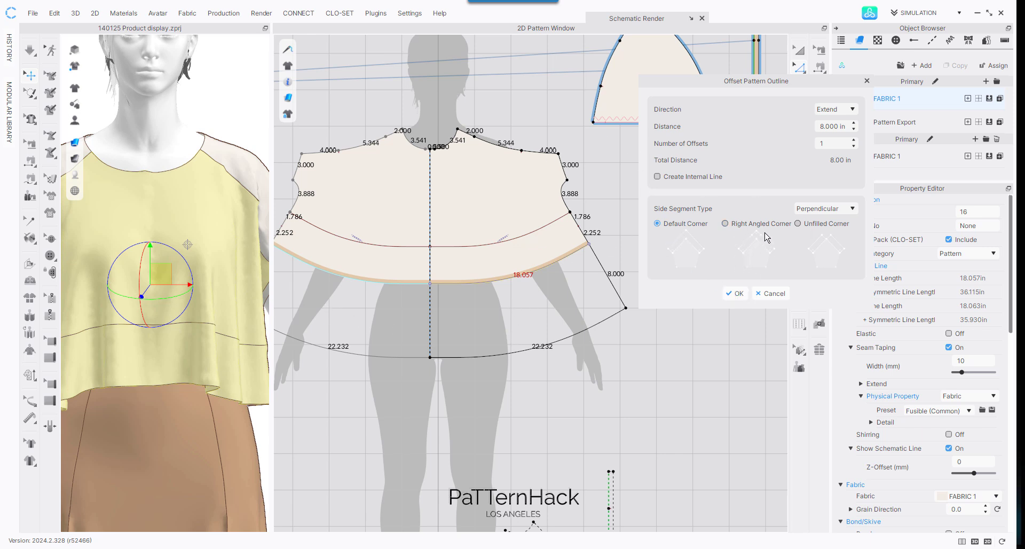
pyautogui.click(735, 294)
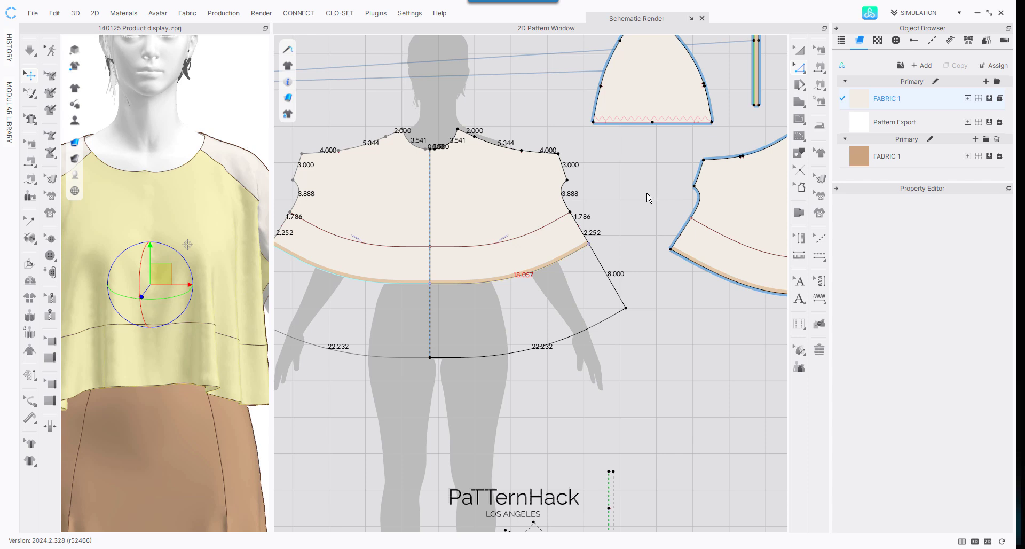
pyautogui.click(648, 198)
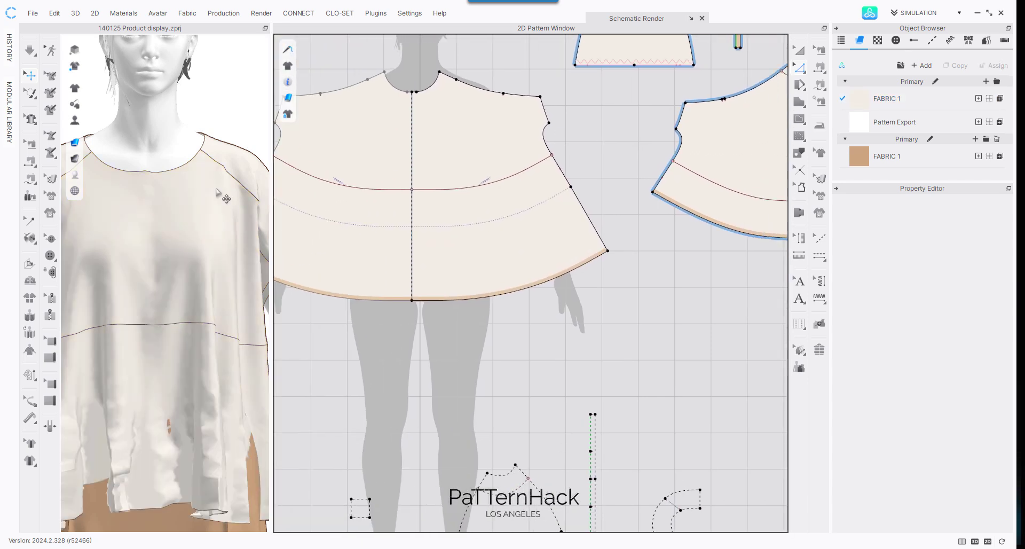
# Step: Extend the hem outline of both back bodice pieces by 8 in with Offset Pattern Outline, using Perpendicular side segments and Default Corner
pyautogui.scroll(-5, 176, 244)
pyautogui.moveTo(170, 240); pyautogui.dragTo(96, 235, button='right')
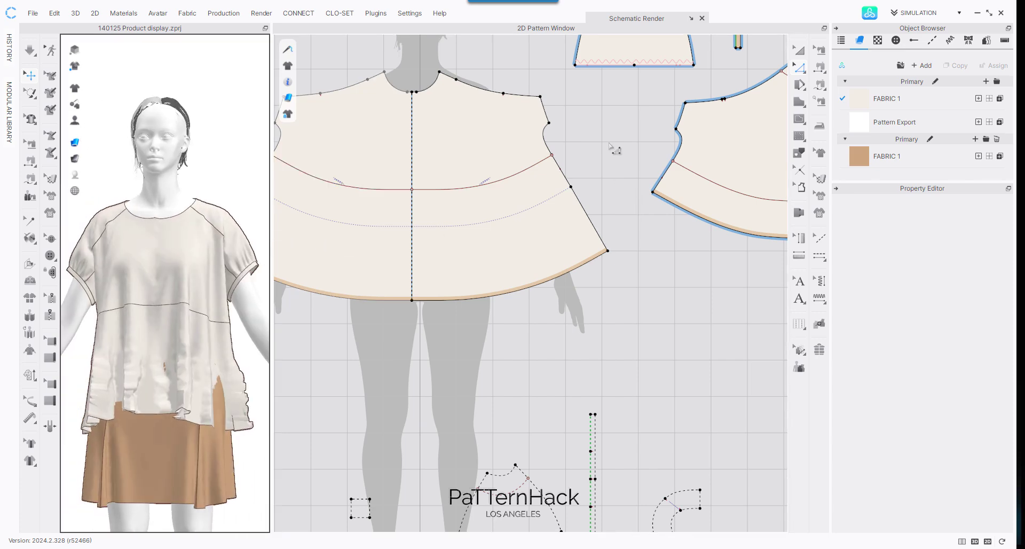
pyautogui.moveTo(610, 145); pyautogui.dragTo(482, 149, button='right')
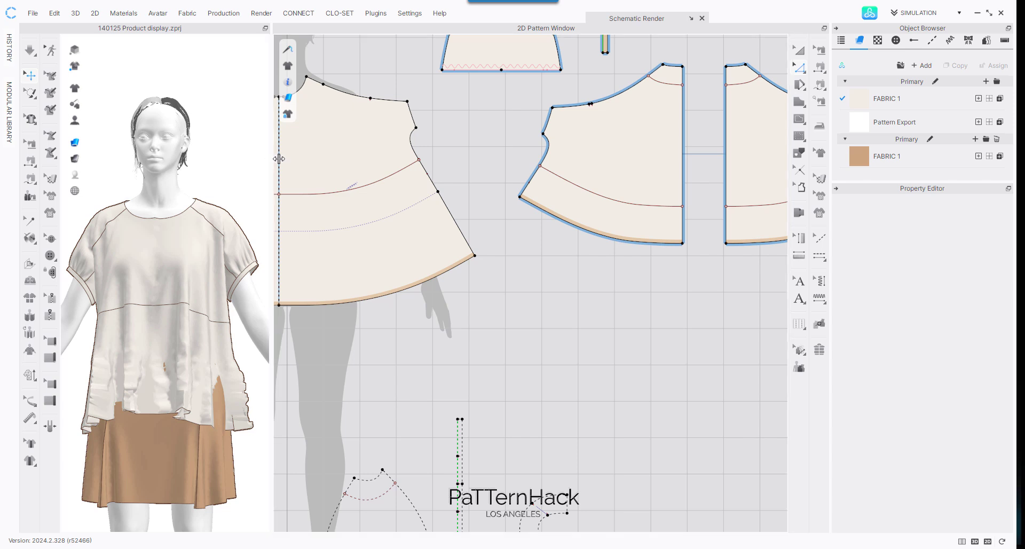
pyautogui.moveTo(272, 160); pyautogui.dragTo(435, 160)
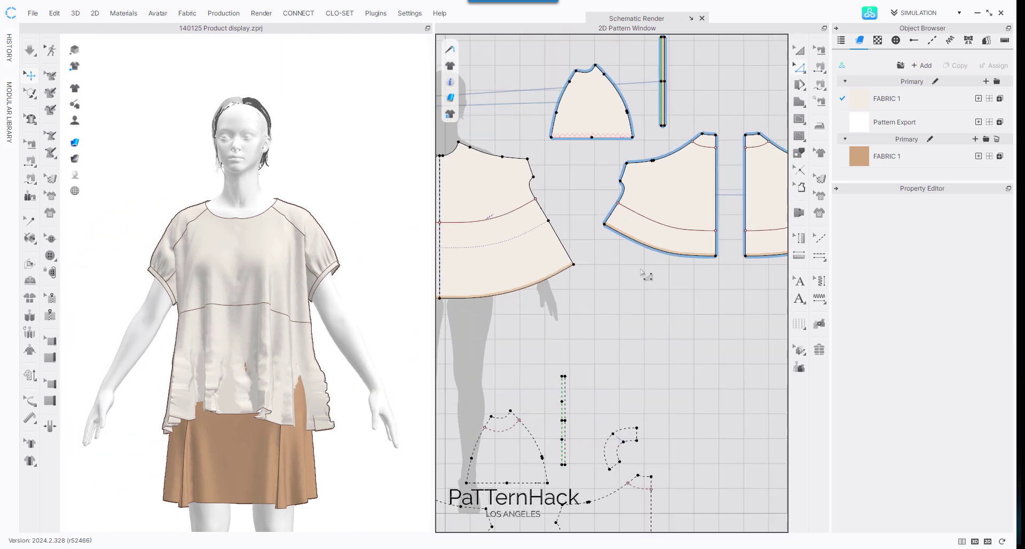
pyautogui.click(667, 257)
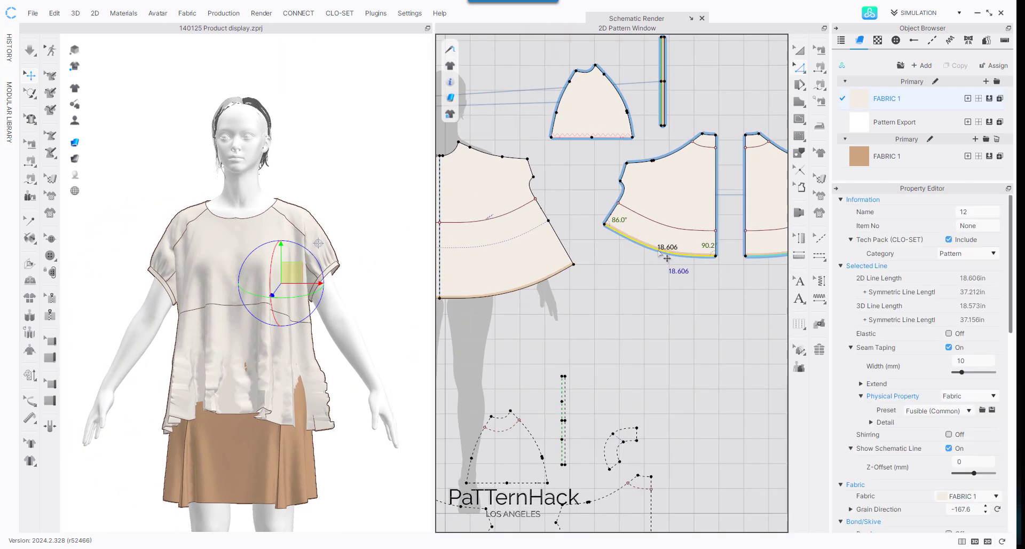
pyautogui.rightClick(666, 257)
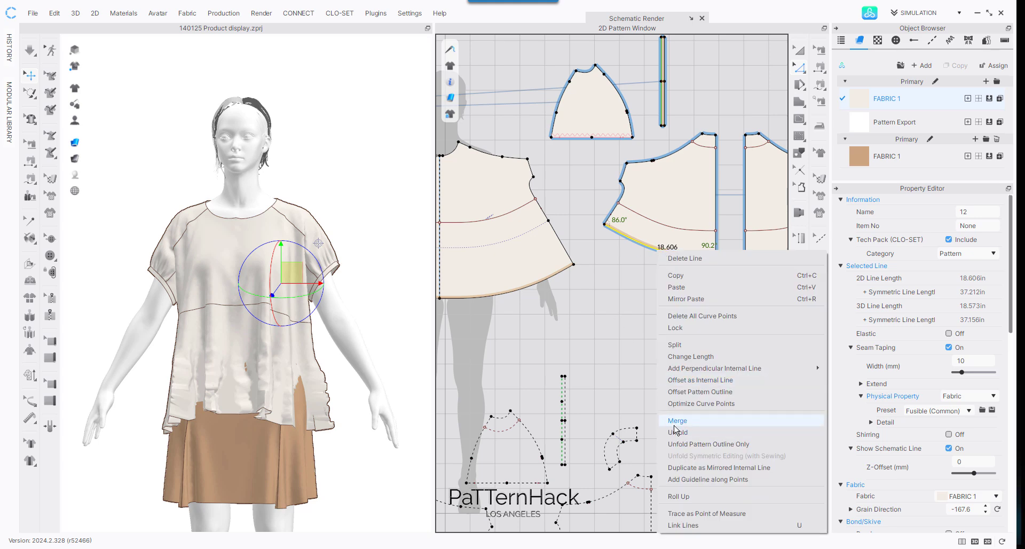
pyautogui.click(678, 394)
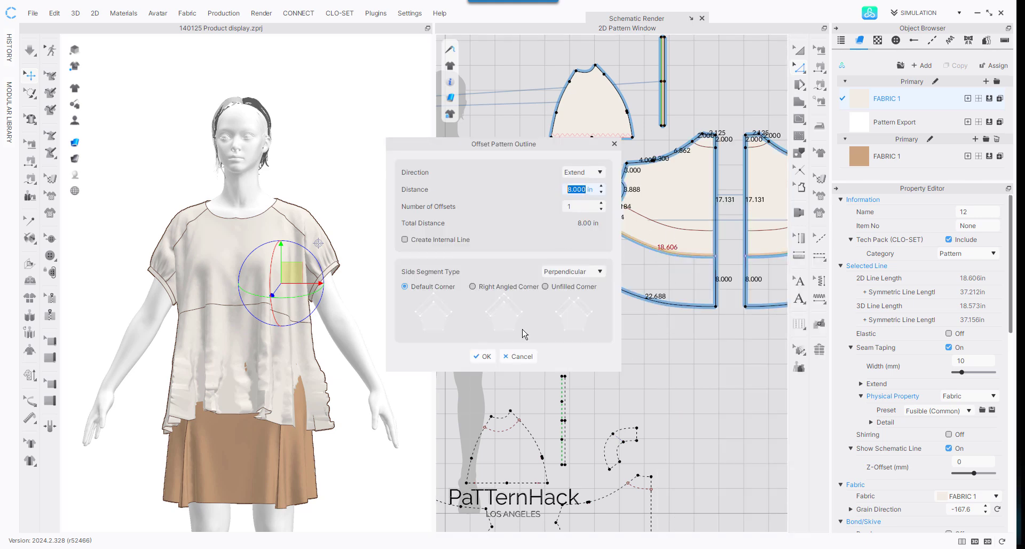
pyautogui.click(485, 357)
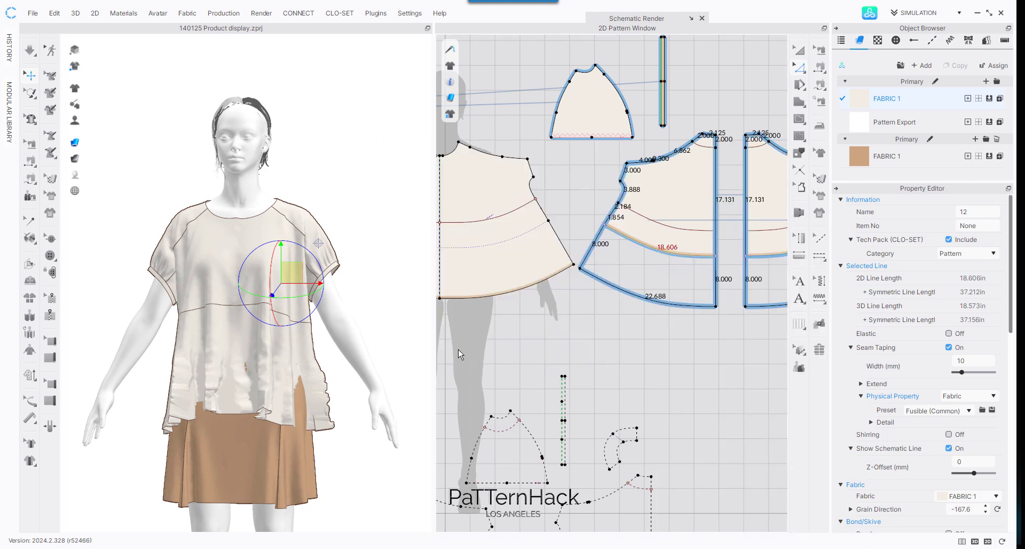
# Step: Simulate the lengthened blouse and pull its lower front and back fabric into a smooth drape on the avatar
pyautogui.scroll(-3, 348, 199)
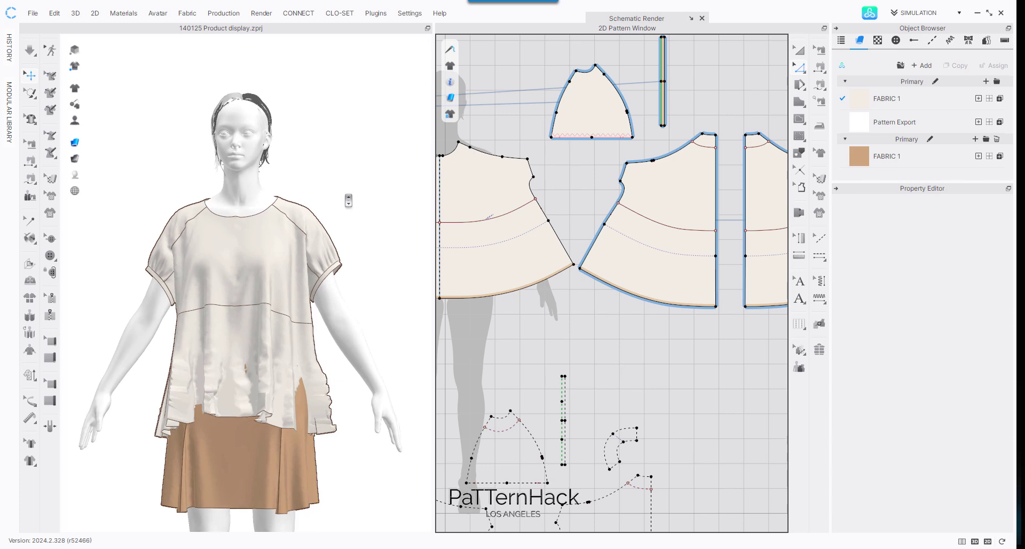
pyautogui.moveTo(294, 179); pyautogui.dragTo(337, 190, button='right')
pyautogui.moveTo(337, 190); pyautogui.dragTo(248, 124, button='middle')
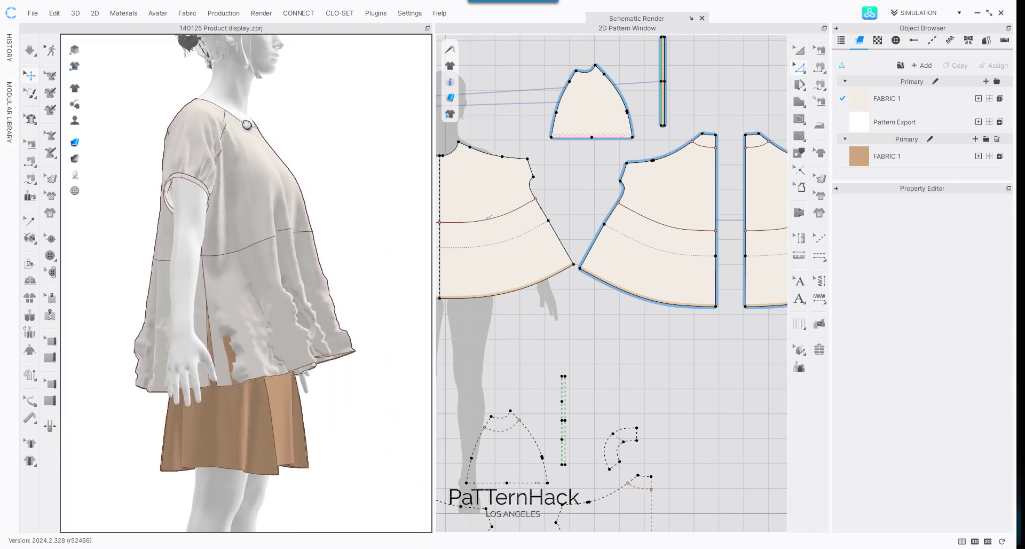
pyautogui.moveTo(293, 134); pyautogui.dragTo(312, 142, button='right')
pyautogui.press('space')
pyautogui.press('space')
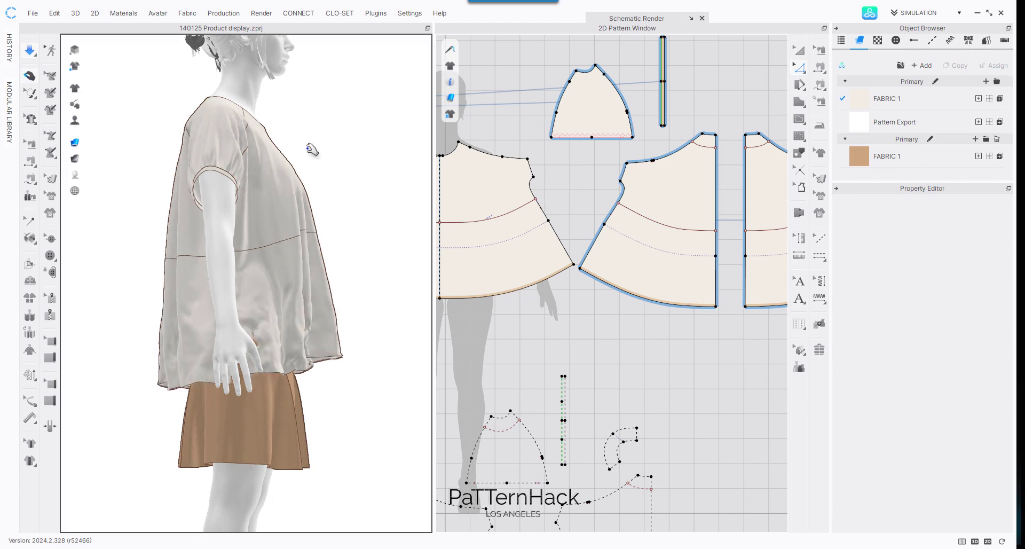
pyautogui.click(321, 306)
pyautogui.click(165, 321)
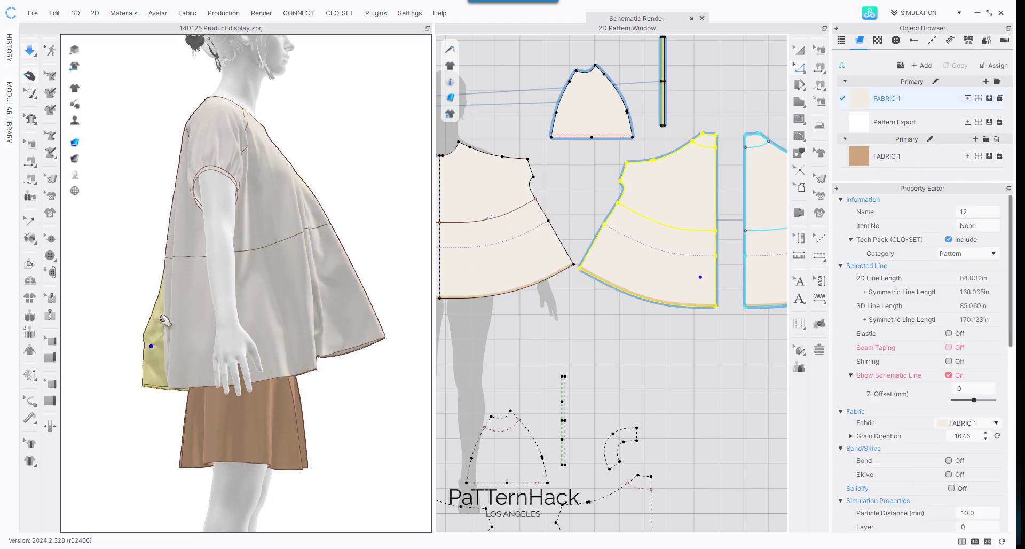
pyautogui.click(339, 304)
pyautogui.click(398, 174)
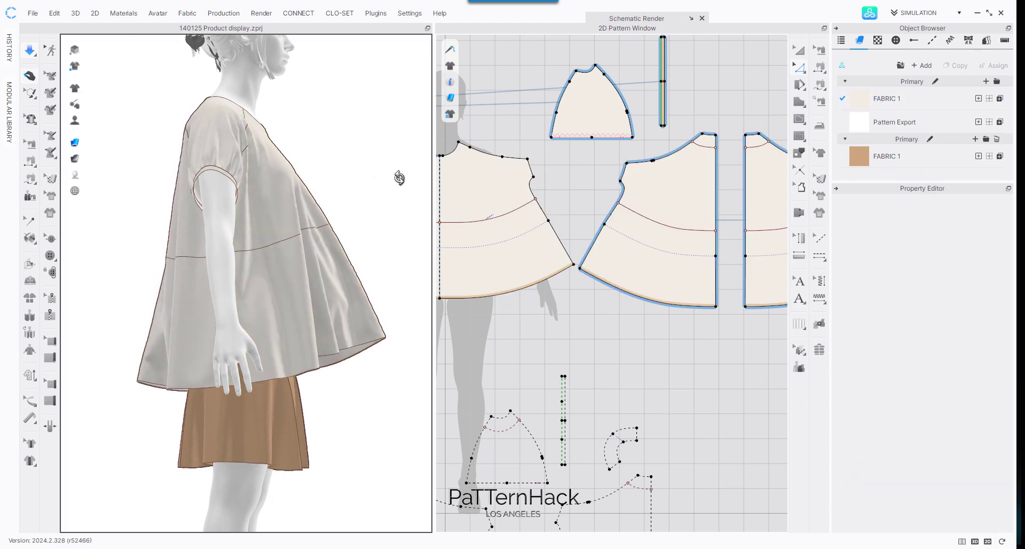
pyautogui.moveTo(399, 174); pyautogui.dragTo(134, 181, button='right')
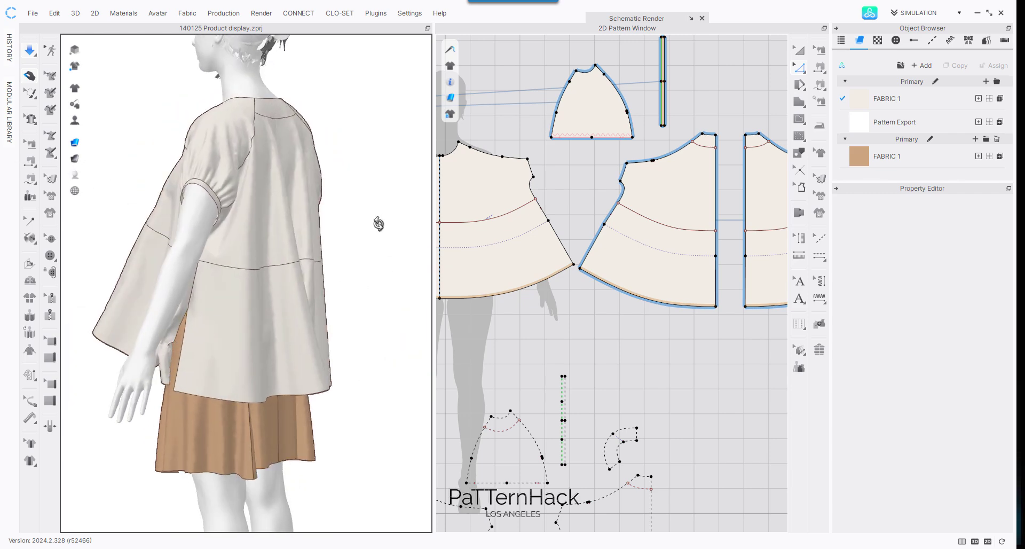
# Step: Pull the lower back panels aside on the avatar to examine the opening in the lengthened centre back
pyautogui.moveTo(377, 221); pyautogui.dragTo(286, 220, button='right')
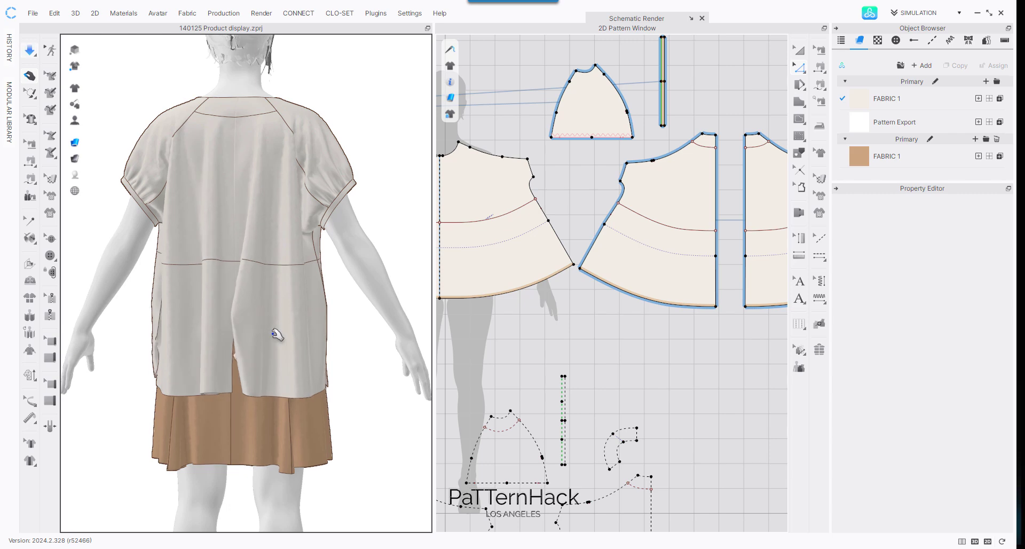
pyautogui.moveTo(272, 334); pyautogui.dragTo(334, 334)
pyautogui.moveTo(213, 361); pyautogui.dragTo(288, 338)
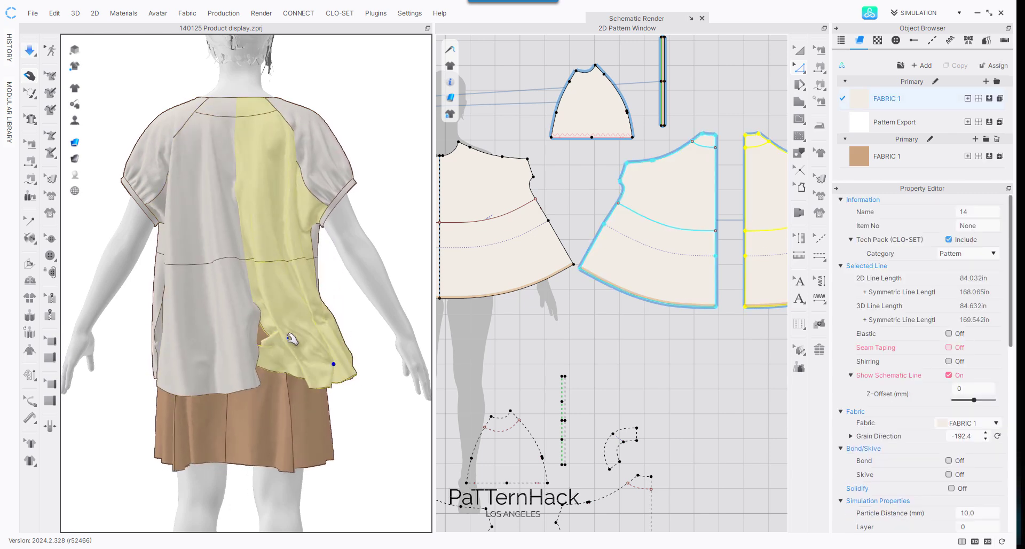
pyautogui.click(220, 345)
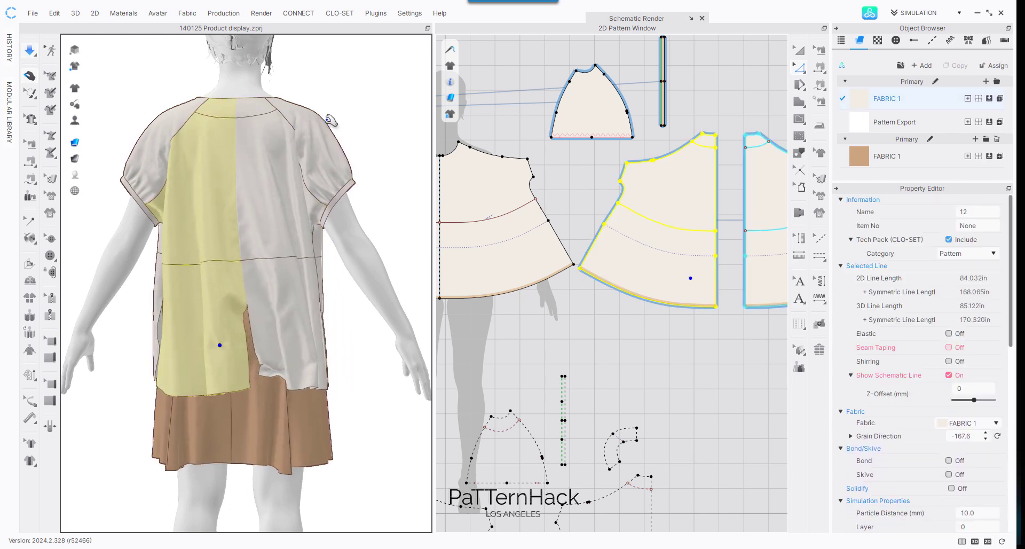
pyautogui.click(325, 121)
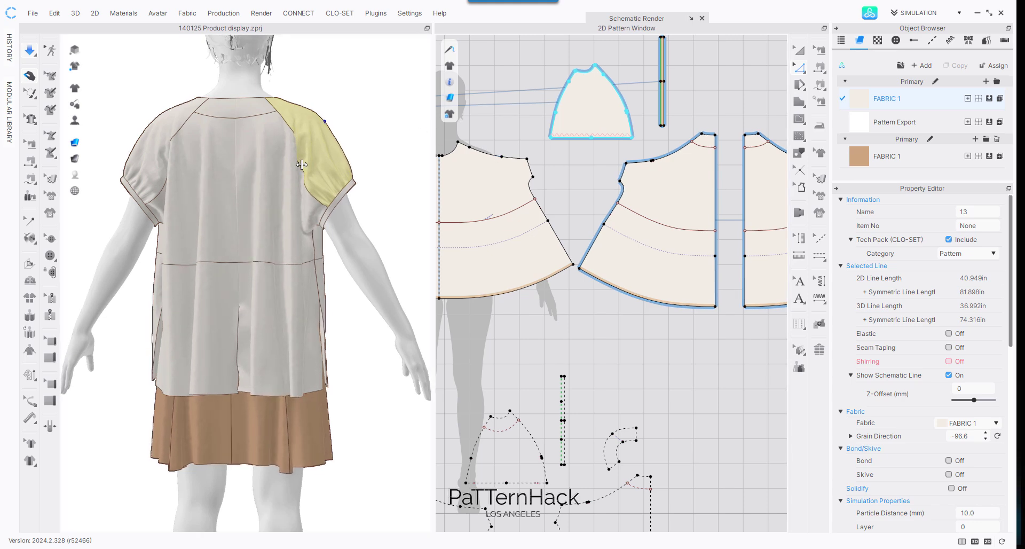
# Step: Delete the leftover old-hem points on the front and back side seams, and check that the back side edge is one segment
pyautogui.moveTo(302, 165); pyautogui.dragTo(201, 165)
pyautogui.scroll(-3, 435, 136)
pyautogui.moveTo(497, 262); pyautogui.dragTo(511, 281, button='middle')
pyautogui.moveTo(526, 101); pyautogui.dragTo(469, 233, button='middle')
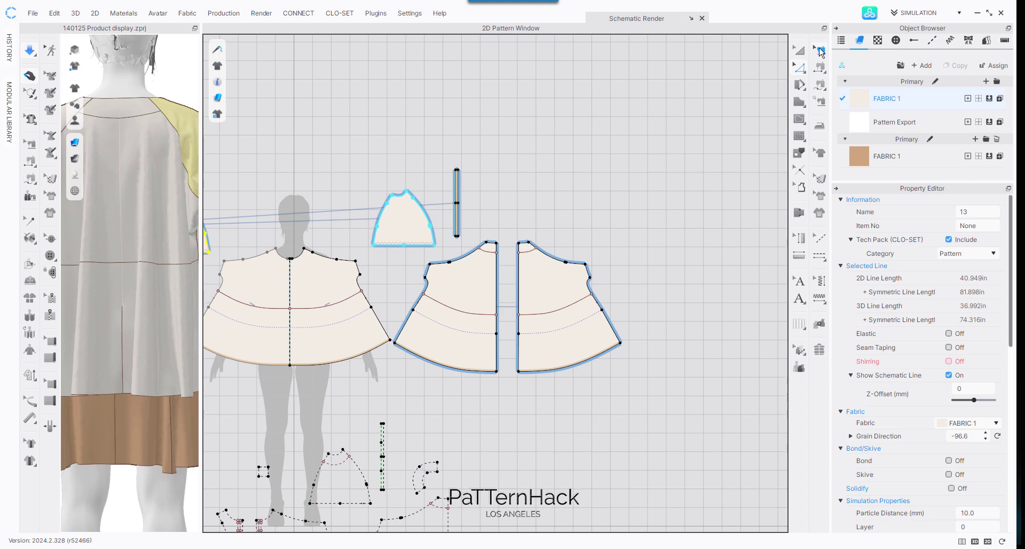
pyautogui.scroll(3, 329, 175)
pyautogui.moveTo(343, 205); pyautogui.dragTo(362, 53, button='middle')
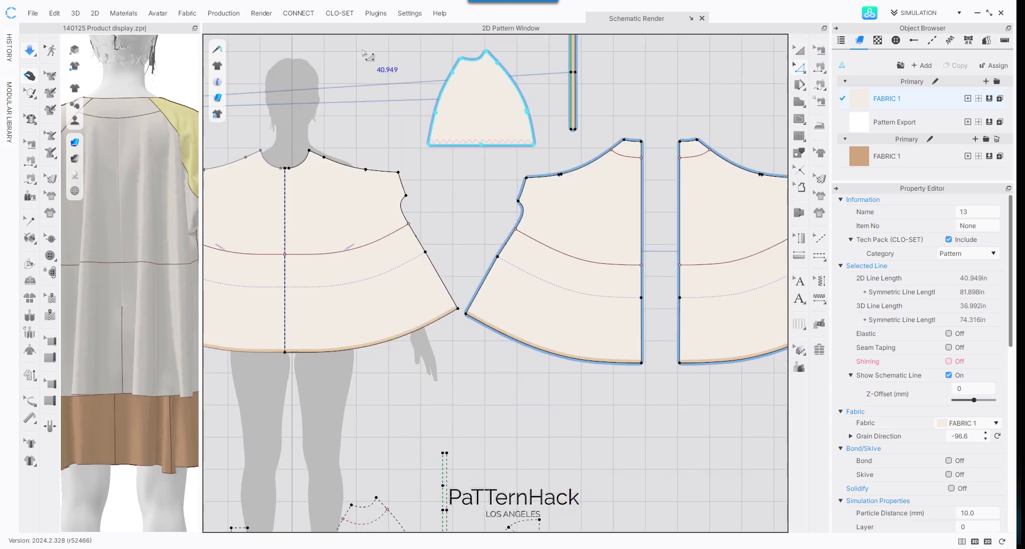
pyautogui.scroll(2, 471, 201)
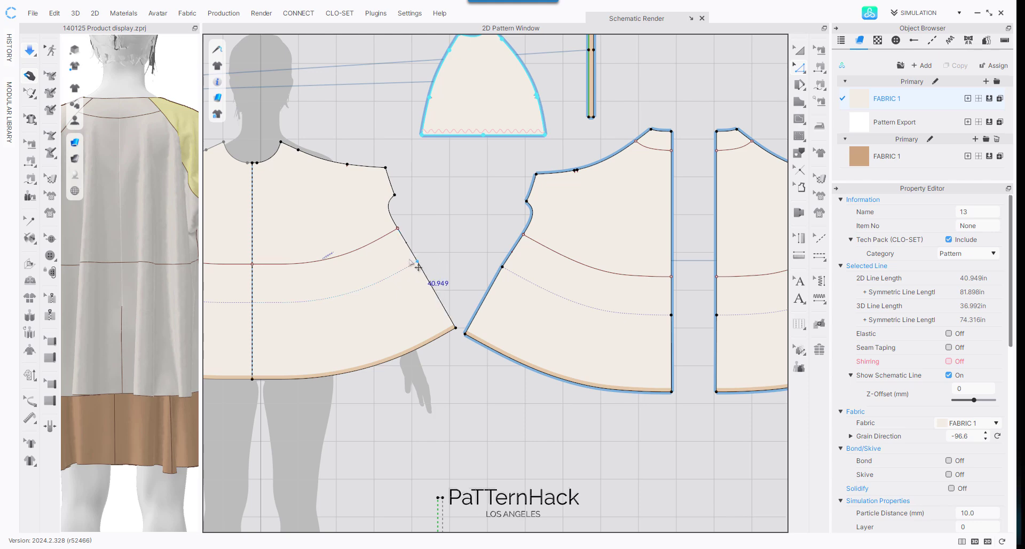
pyautogui.click(502, 267)
pyautogui.click(422, 266)
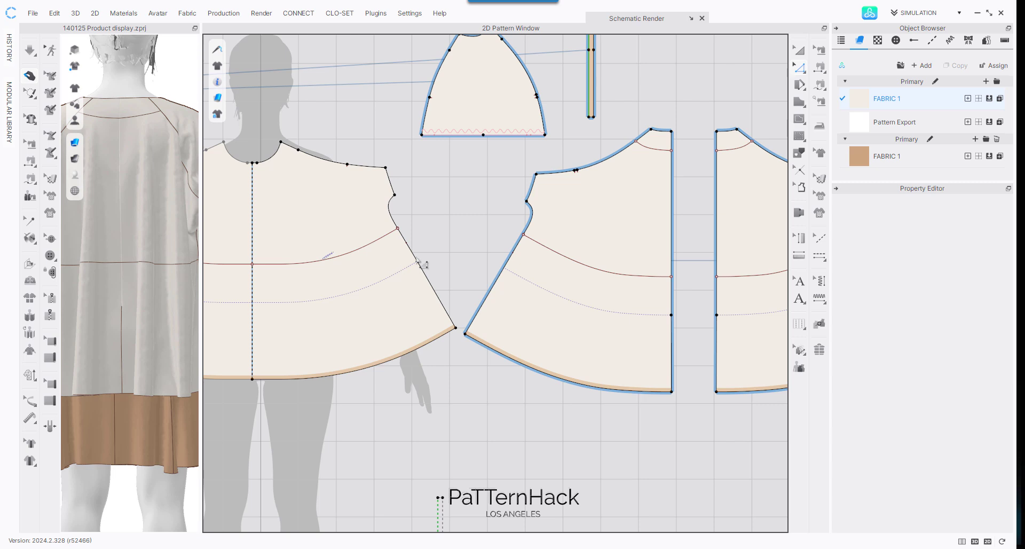
pyautogui.click(421, 263)
pyautogui.click(451, 251)
pyautogui.click(507, 259)
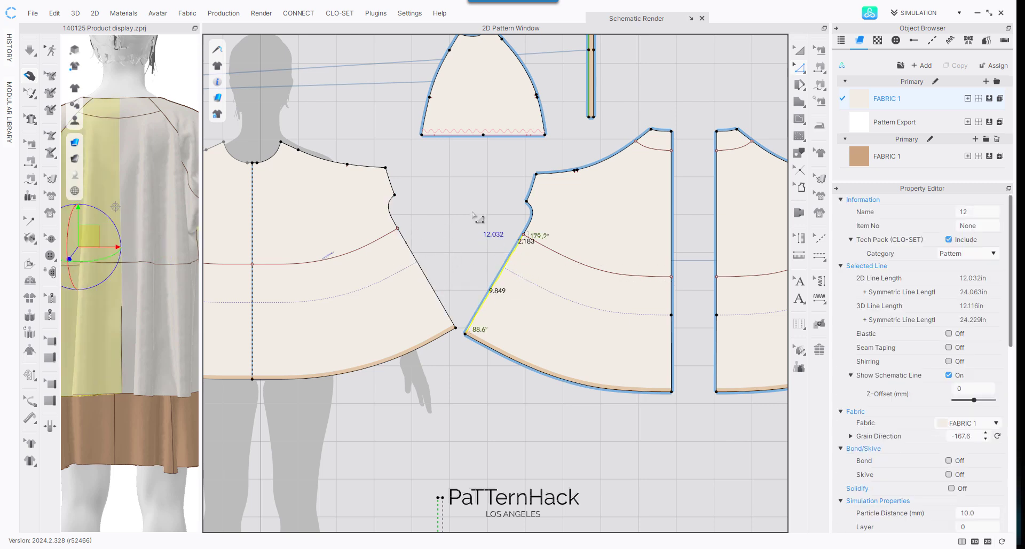
pyautogui.click(475, 216)
# Step: Delete the existing sewing that joins the upper side seams of the front and back bodice pieces
pyautogui.click(820, 50)
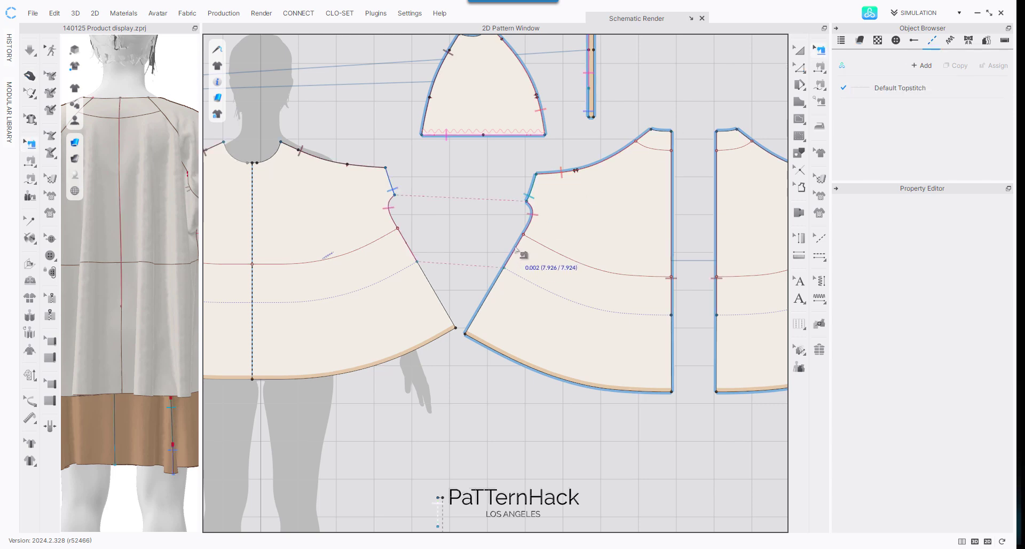
pyautogui.click(515, 248)
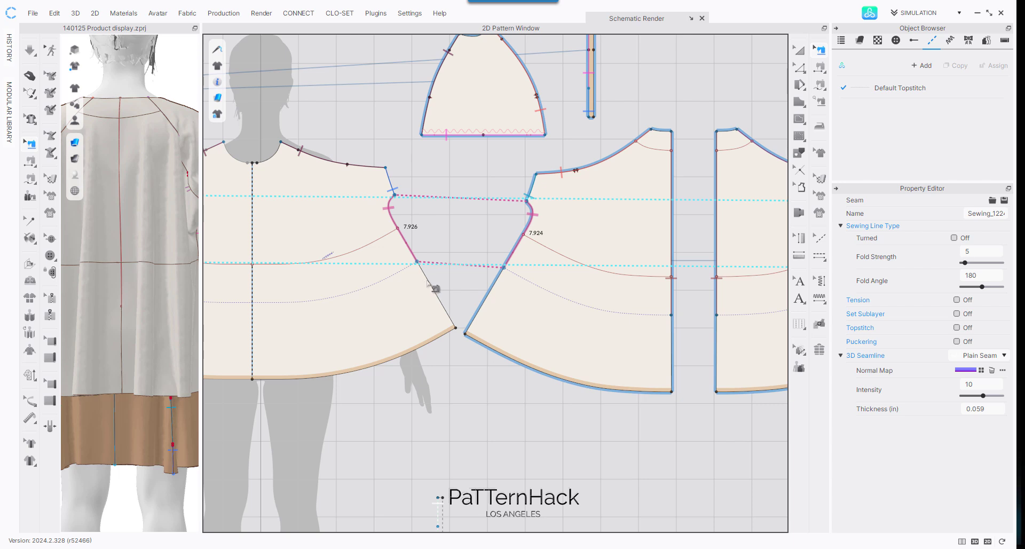
pyautogui.click(820, 70)
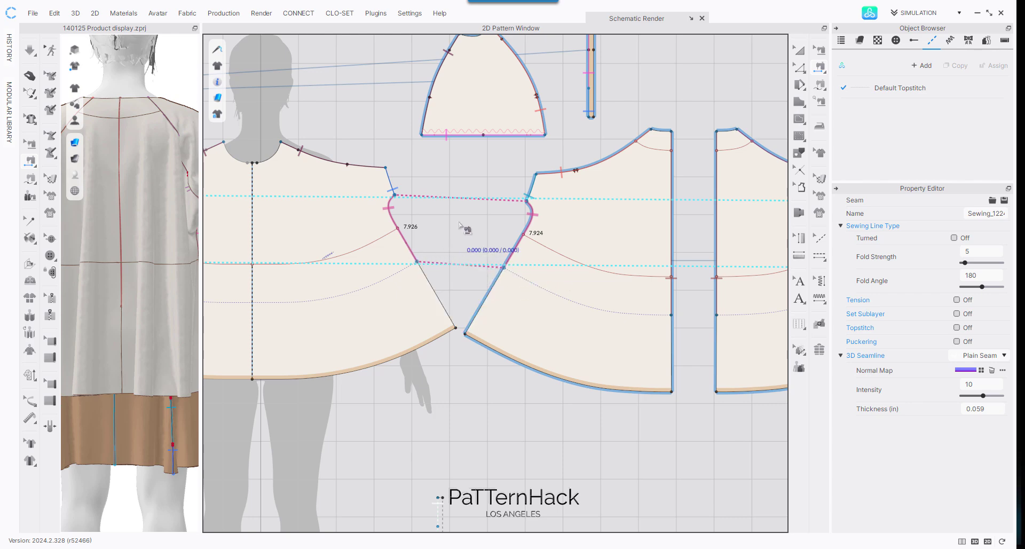
pyautogui.scroll(5, 454, 223)
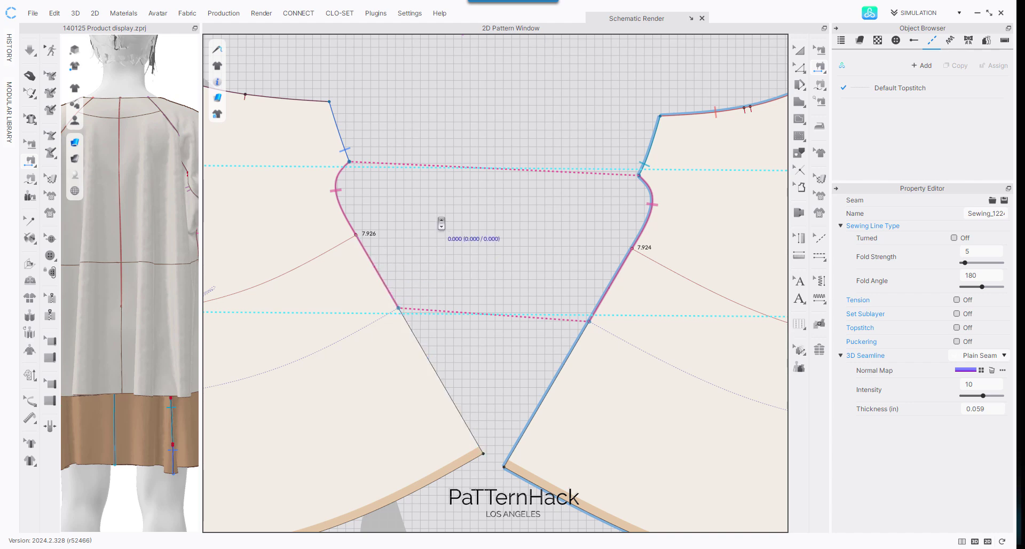
pyautogui.scroll(-3, 441, 223)
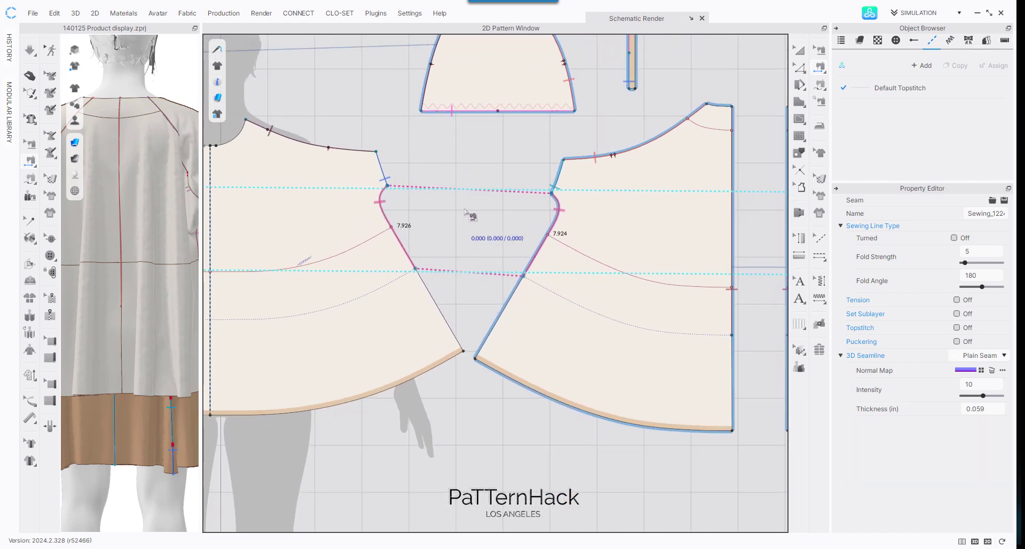
pyautogui.click(421, 261)
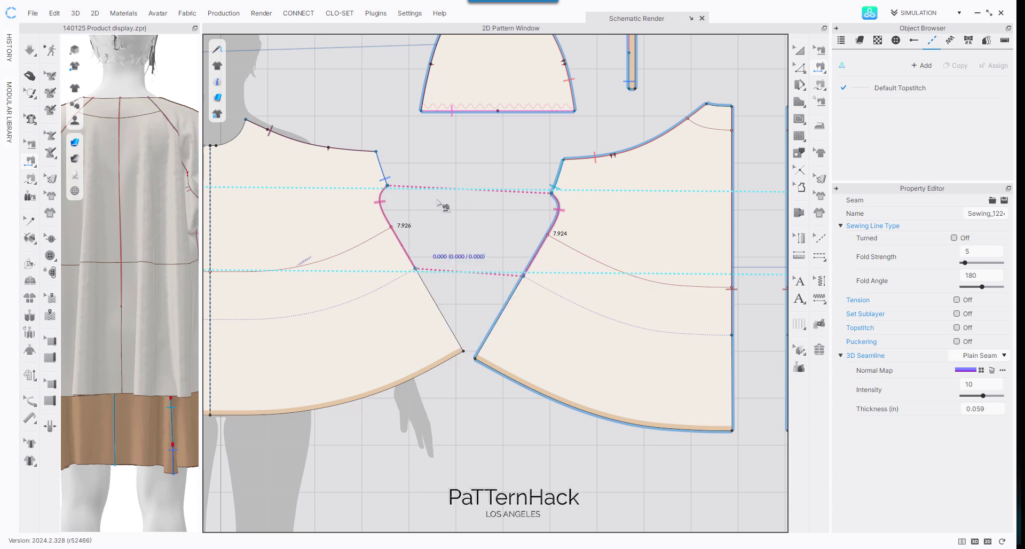
pyautogui.click(820, 51)
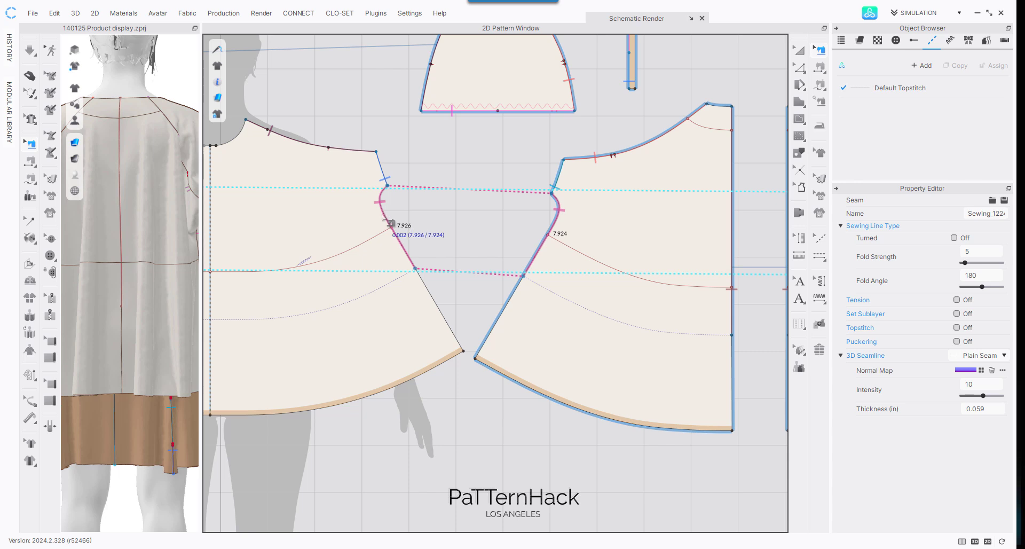
pyautogui.press('Delete')
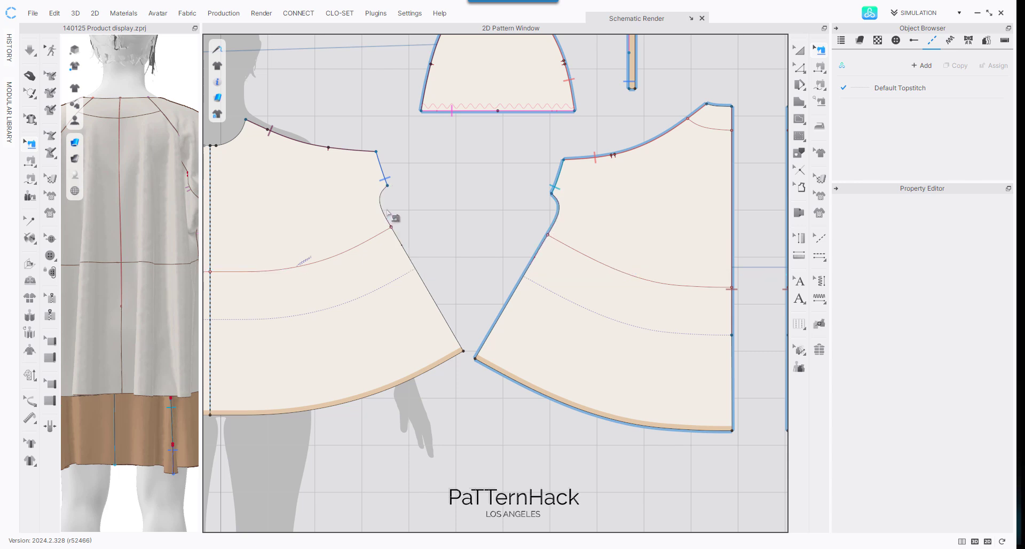
# Step: Join the front and back side edges with Free Sewing, from the underarm points down to the new hem corners
pyautogui.click(821, 88)
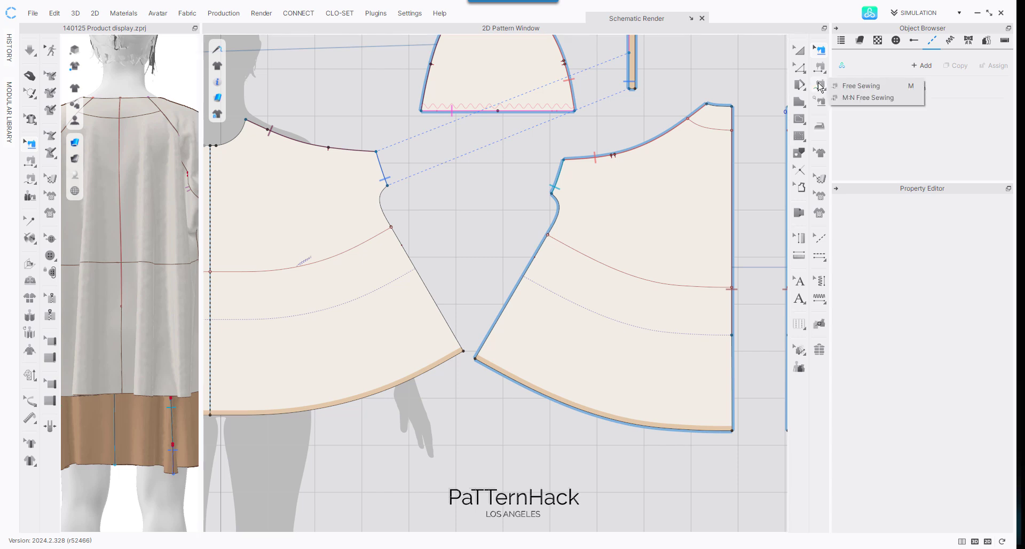
pyautogui.click(860, 86)
pyautogui.click(387, 185)
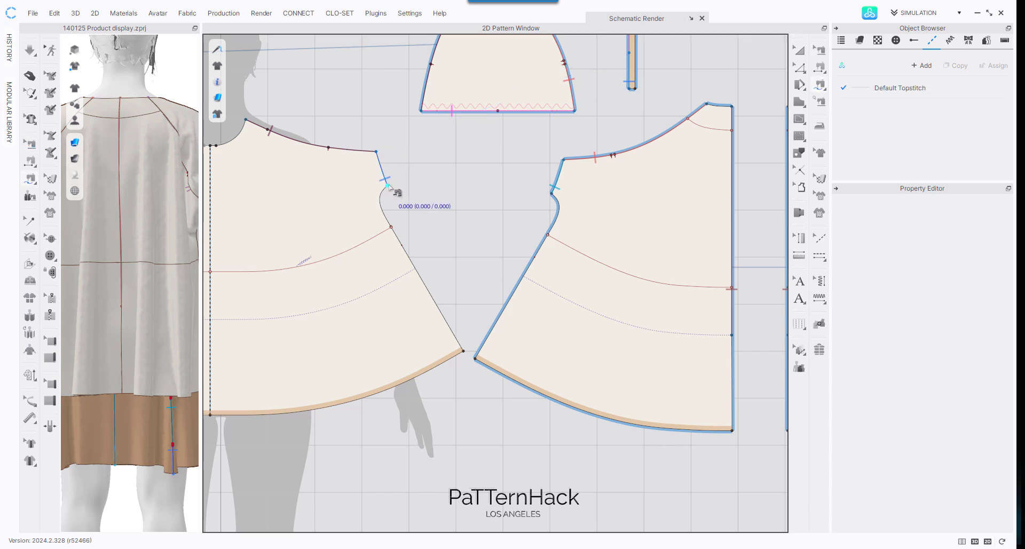
pyautogui.click(463, 351)
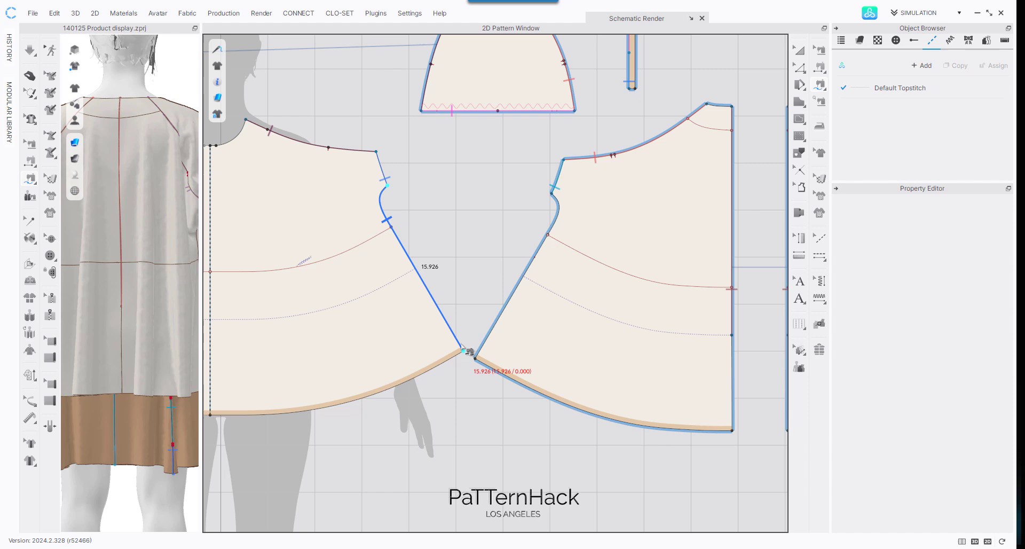
pyautogui.click(553, 195)
pyautogui.click(474, 357)
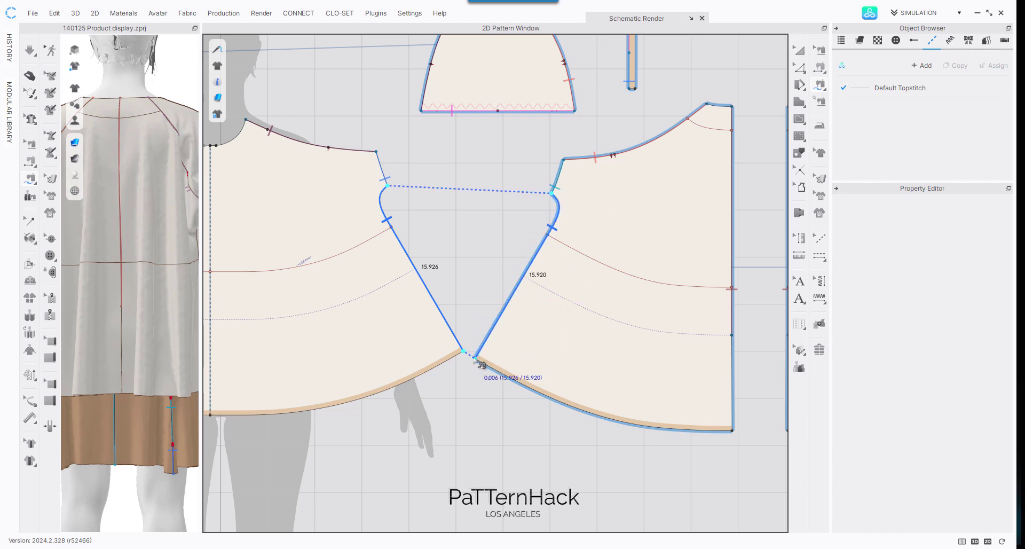
# Step: Simulate the blouse with its full-length side seams, viewed from the back and side in an enlarged 3D window
pyautogui.moveTo(200, 142); pyautogui.dragTo(607, 190)
pyautogui.moveTo(475, 144); pyautogui.dragTo(393, 384, button='right')
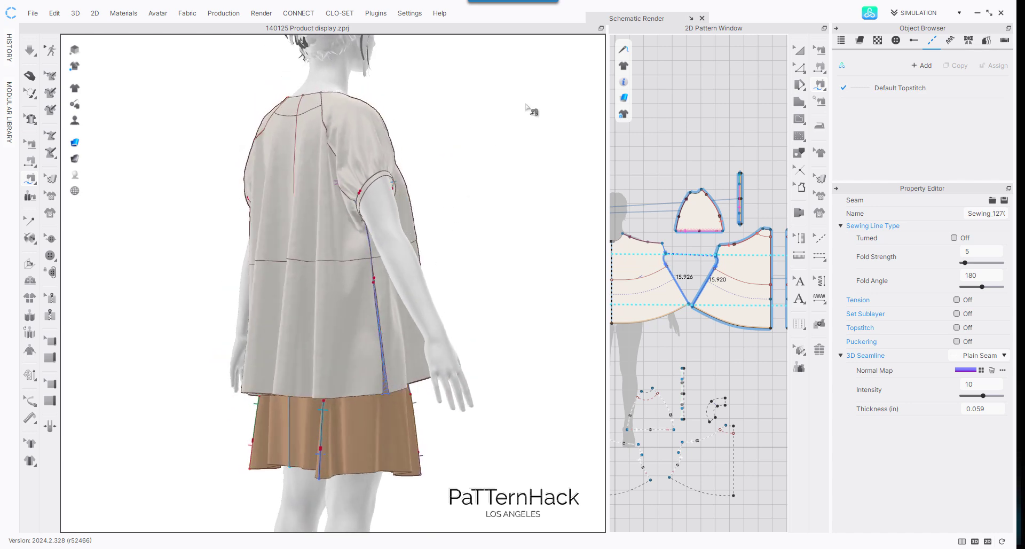
pyautogui.moveTo(79, 93)
pyautogui.moveTo(507, 232); pyautogui.dragTo(507, 164, button='right')
pyautogui.press('space')
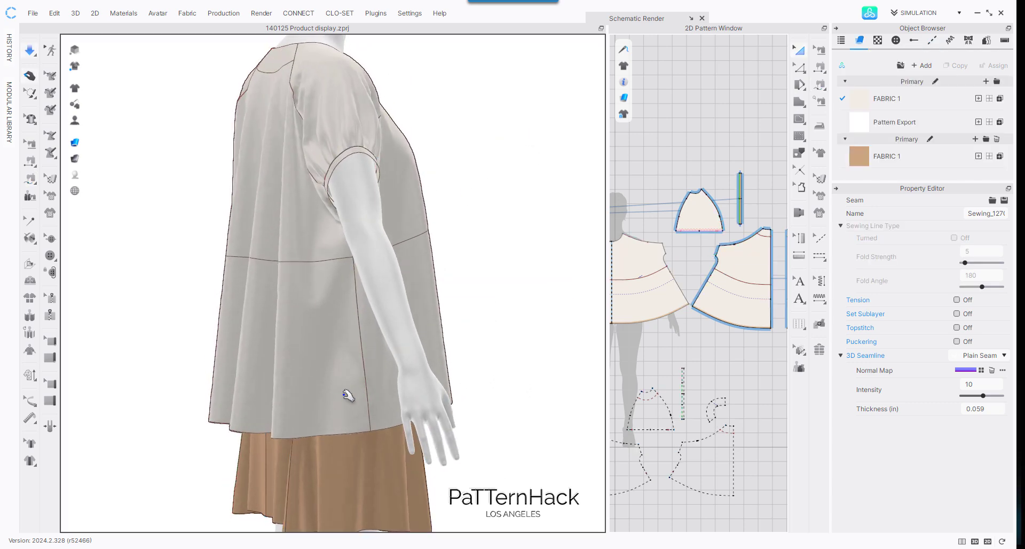
# Step: Pull one back panel sideways on the avatar to examine the unsewn lower part of the centre back
pyautogui.click(300, 389)
pyautogui.moveTo(299, 388); pyautogui.dragTo(366, 354, button='right')
pyautogui.click(331, 353)
pyautogui.moveTo(340, 354); pyautogui.dragTo(268, 293)
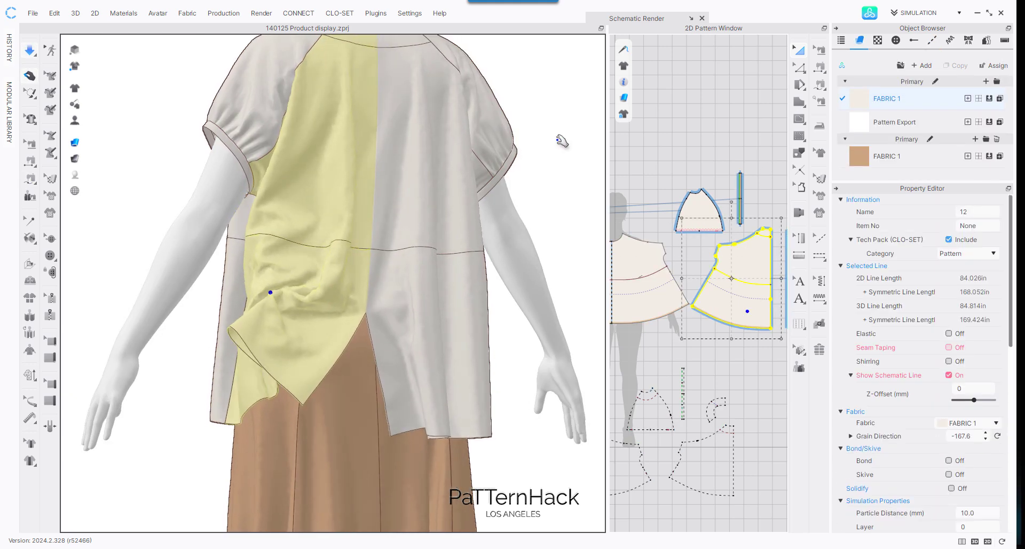
pyautogui.click(561, 142)
# Step: Extend the centre back sewing down to the new hem on both back bodice pieces
pyautogui.moveTo(360, 149); pyautogui.dragTo(109, 158, button='middle')
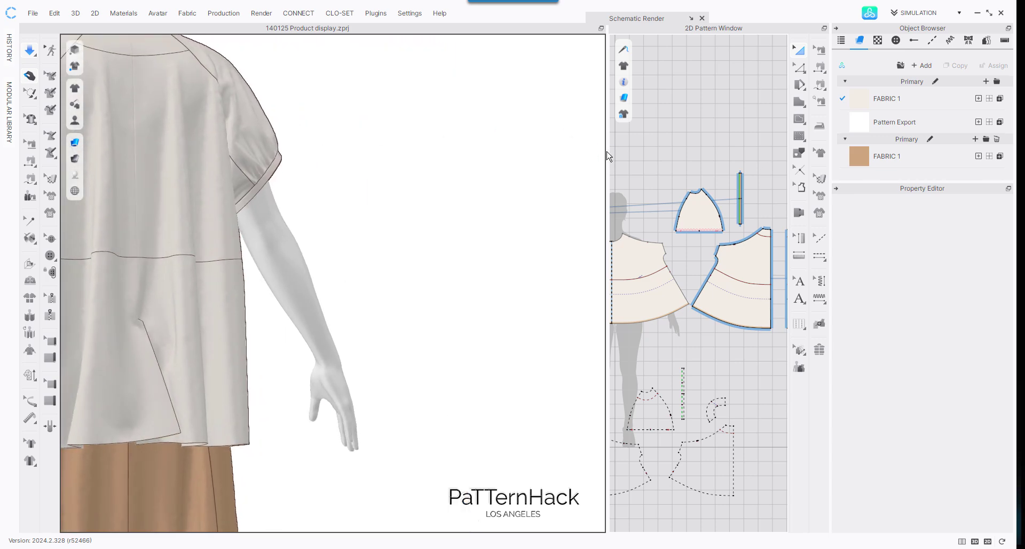
pyautogui.moveTo(606, 151); pyautogui.dragTo(275, 229)
pyautogui.moveTo(592, 174); pyautogui.dragTo(354, 185, button='middle')
pyautogui.click(822, 53)
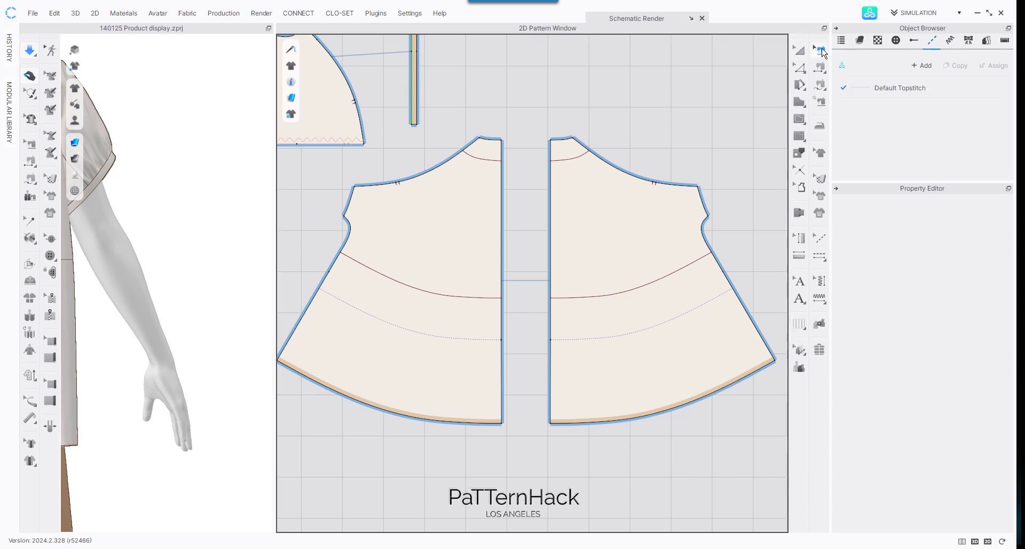
pyautogui.click(545, 311)
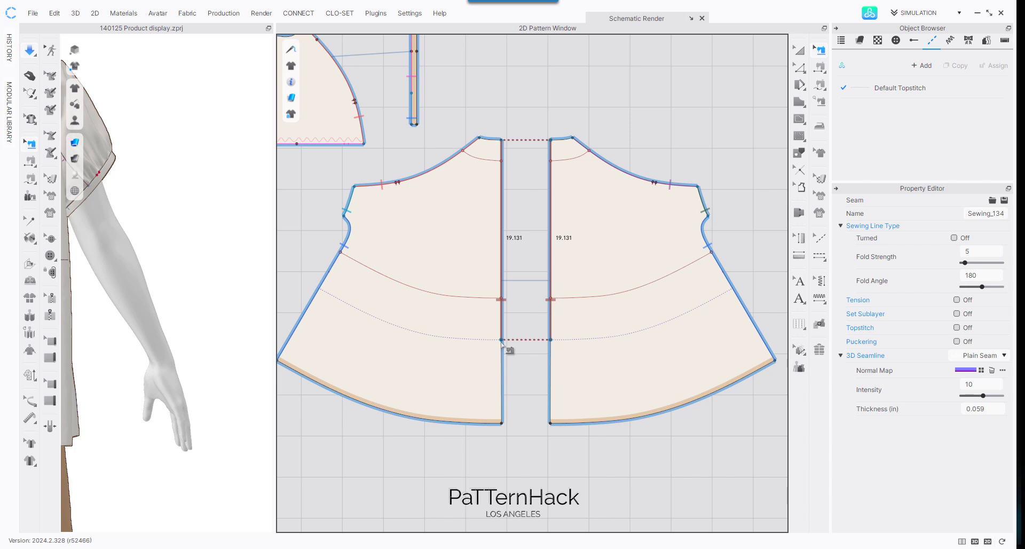
pyautogui.moveTo(501, 340); pyautogui.dragTo(504, 427)
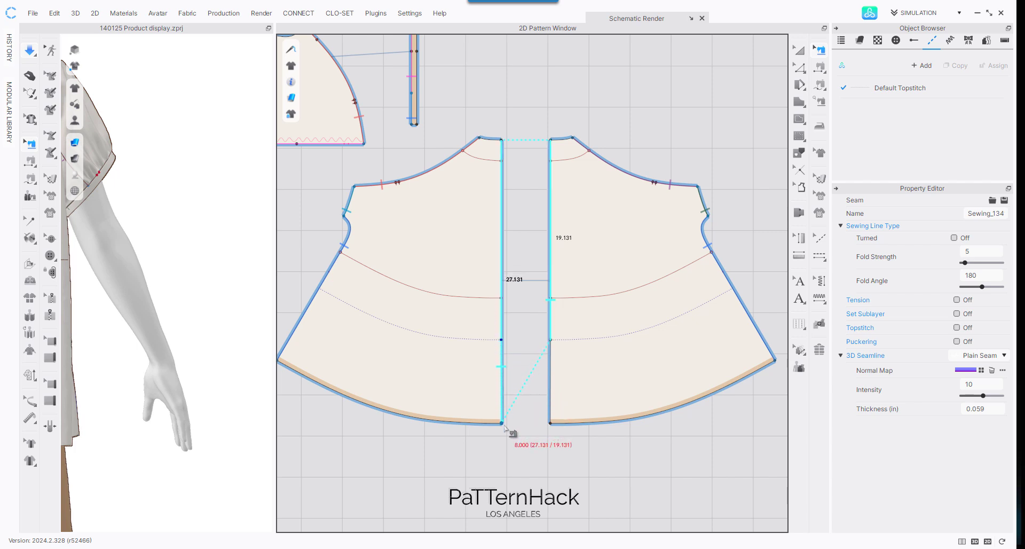
pyautogui.moveTo(551, 340); pyautogui.dragTo(552, 422)
# Step: Simulate the blouse with the closed centre back, adjust the drape near the side seam, and turn to the front view
pyautogui.moveTo(274, 160); pyautogui.dragTo(757, 182)
pyautogui.moveTo(289, 184); pyautogui.dragTo(251, 176, button='right')
pyautogui.press('space')
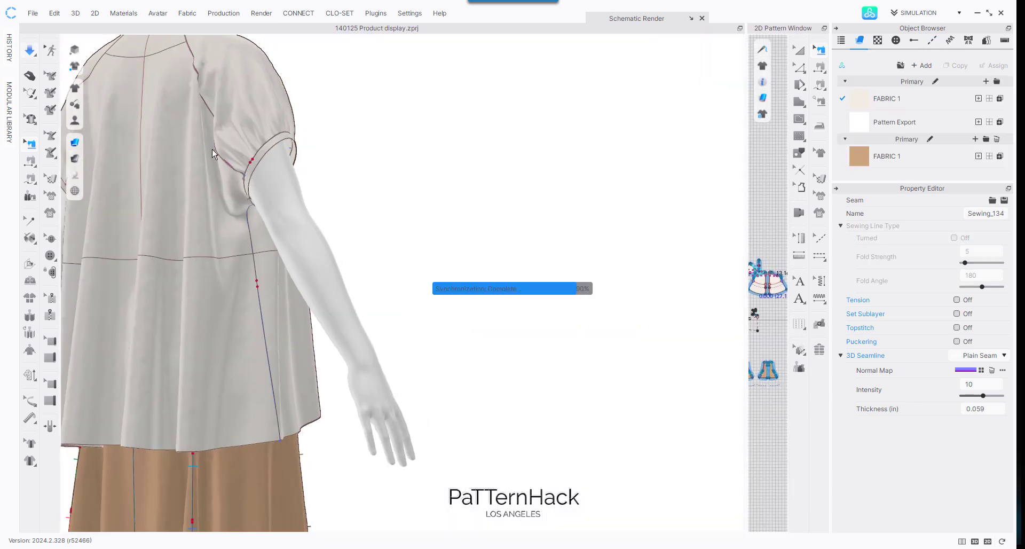
pyautogui.moveTo(263, 362); pyautogui.dragTo(289, 354)
pyautogui.click(558, 242)
pyautogui.press('2')
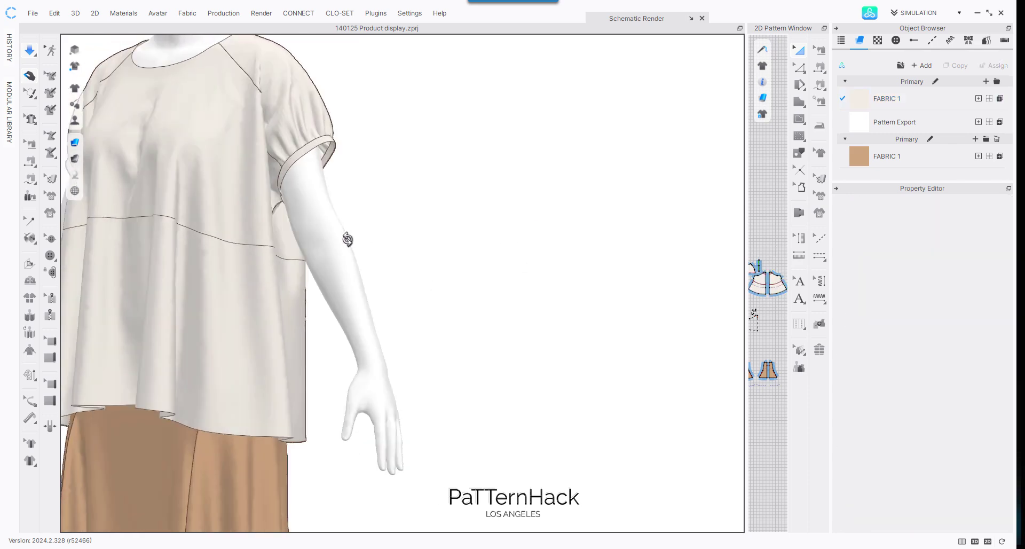
# Step: View the blouse from the front and side, and pull the lower front fabric down beside the arm during simulation
pyautogui.moveTo(364, 177); pyautogui.dragTo(492, 140, button='middle')
pyautogui.moveTo(492, 140); pyautogui.dragTo(572, 144, button='right')
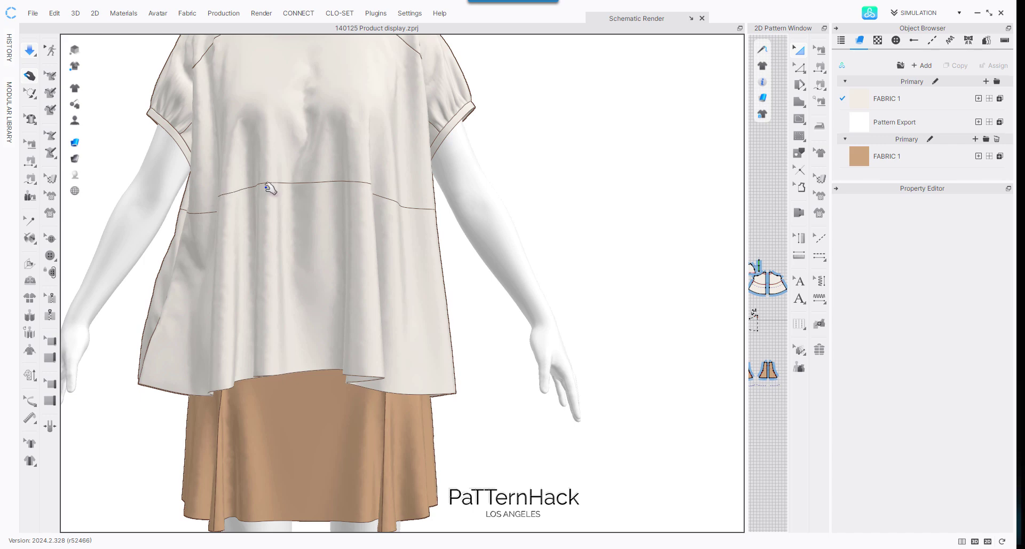
pyautogui.moveTo(351, 191); pyautogui.dragTo(388, 190, button='right')
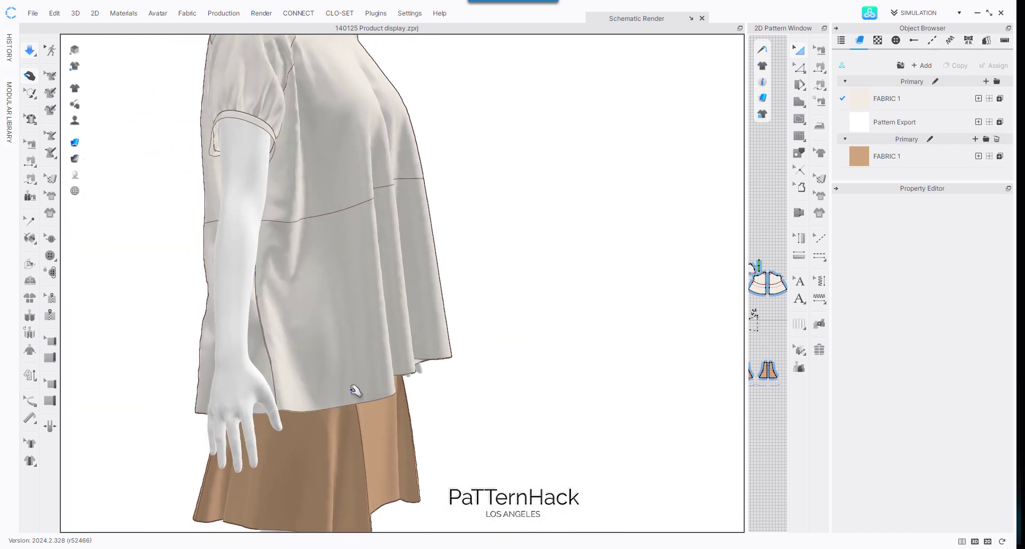
pyautogui.click(284, 356)
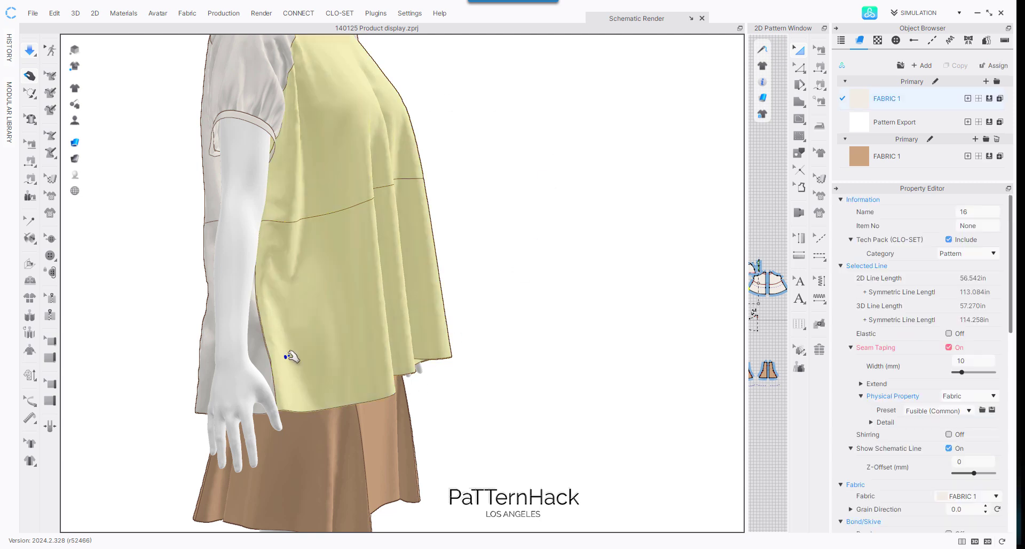
pyautogui.press('space')
pyautogui.press('space')
pyautogui.moveTo(286, 358); pyautogui.dragTo(283, 382)
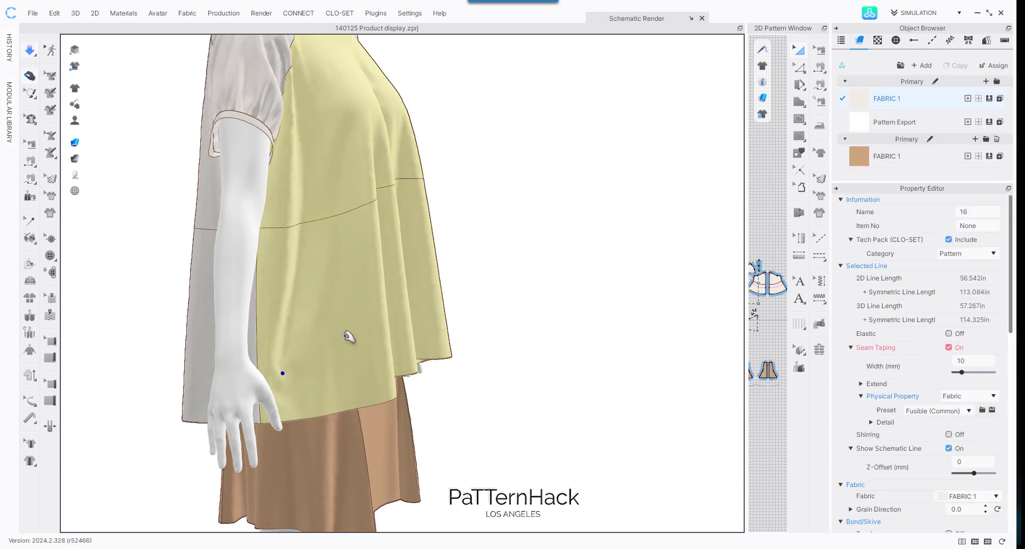
pyautogui.scroll(-3, 357, 336)
pyautogui.click(503, 308)
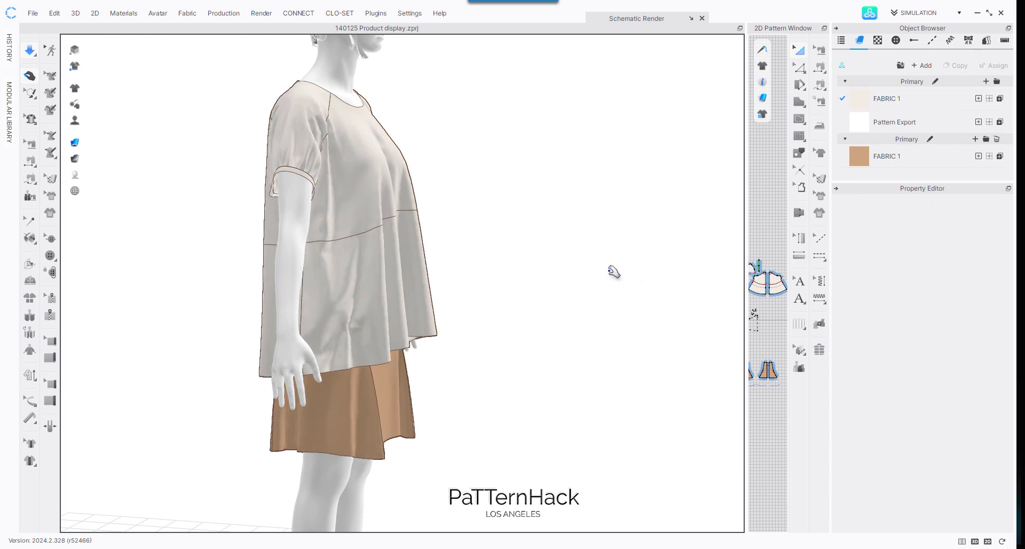
# Step: Delete the skirt patterns and the loose dashed outlines below the blouse pieces in the pattern view
pyautogui.press('b')
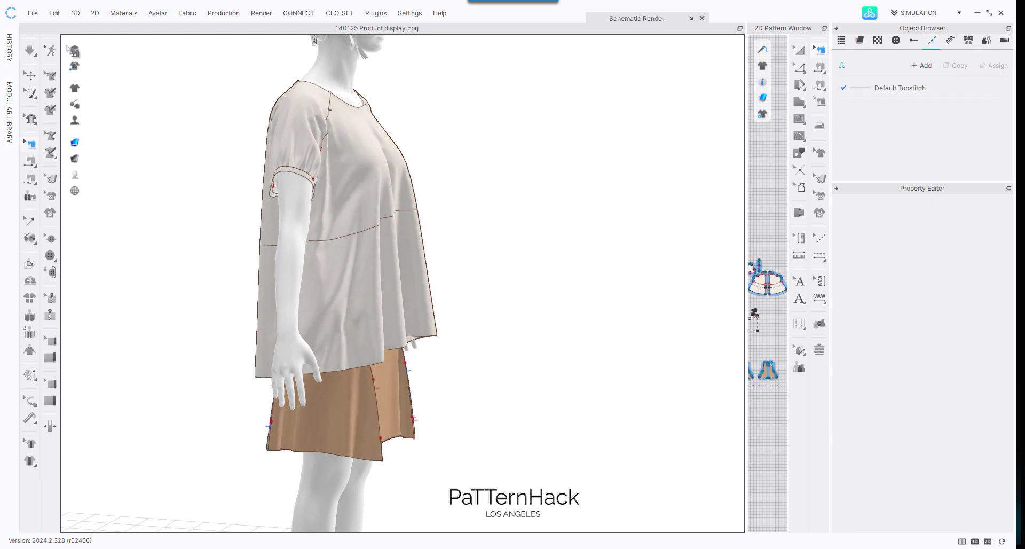
pyautogui.moveTo(746, 145); pyautogui.dragTo(183, 148)
pyautogui.scroll(-5, 376, 156)
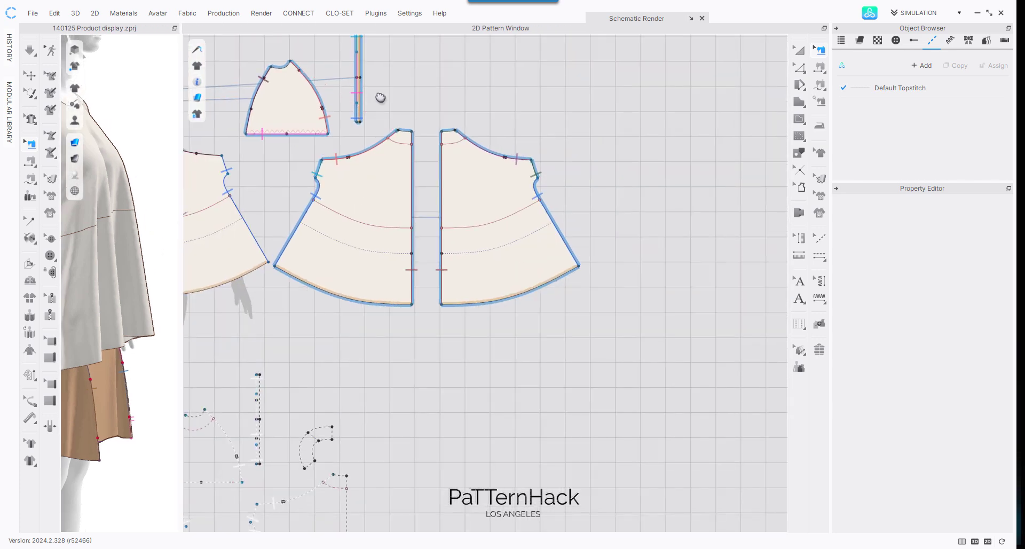
pyautogui.scroll(-2, 562, 276)
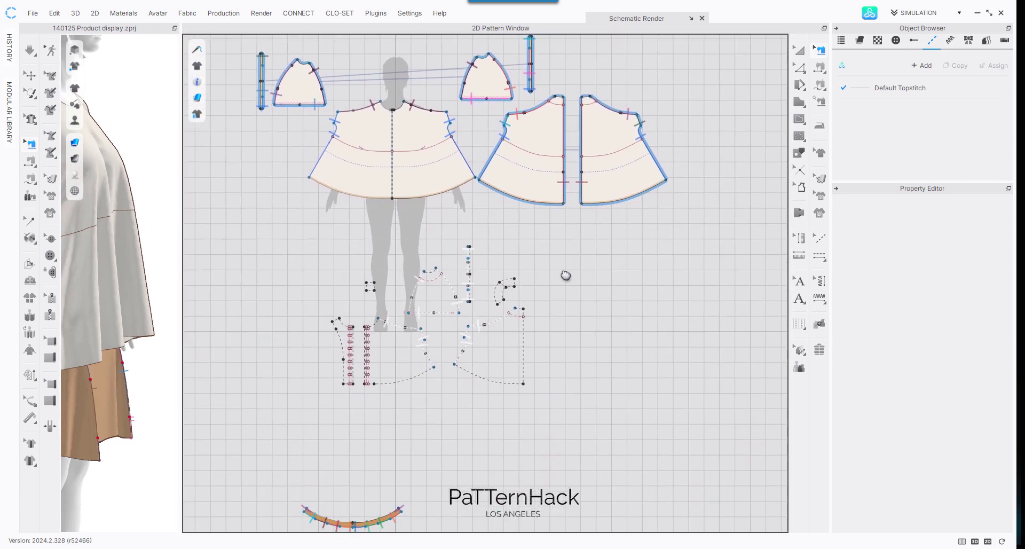
pyautogui.scroll(-3, 586, 288)
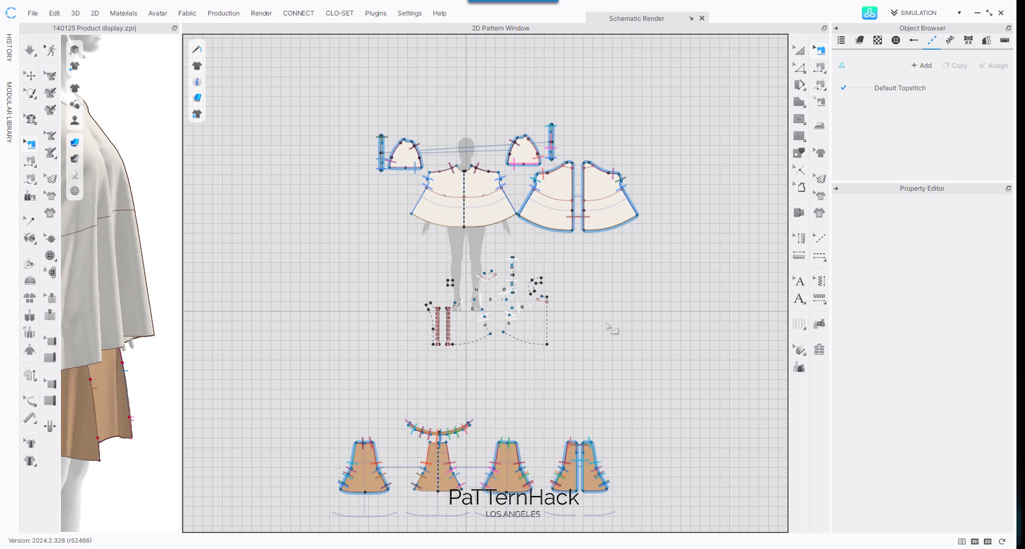
pyautogui.press('a')
pyautogui.rightClick(625, 260)
pyautogui.click(645, 308)
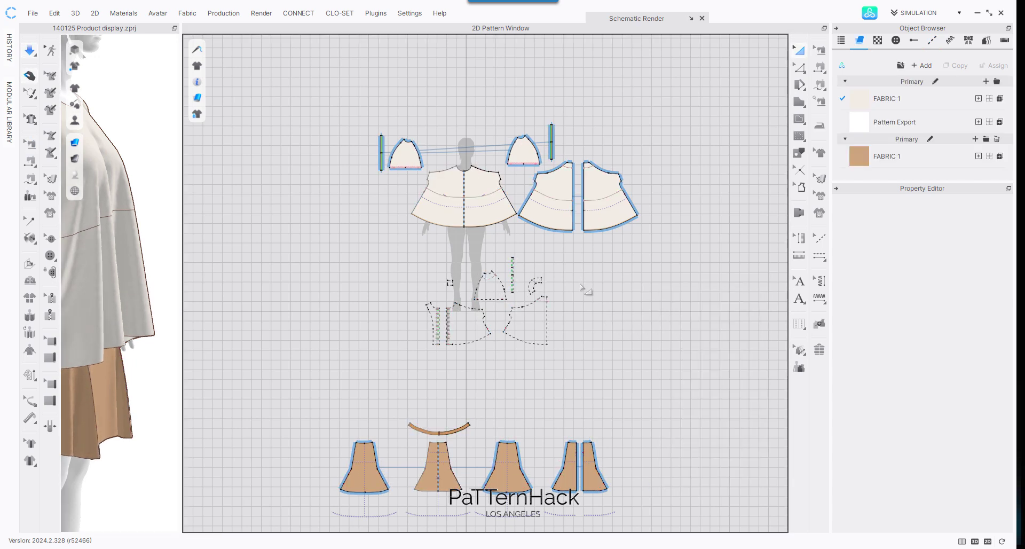
pyautogui.moveTo(286, 251); pyautogui.dragTo(647, 524)
pyautogui.press('Delete')
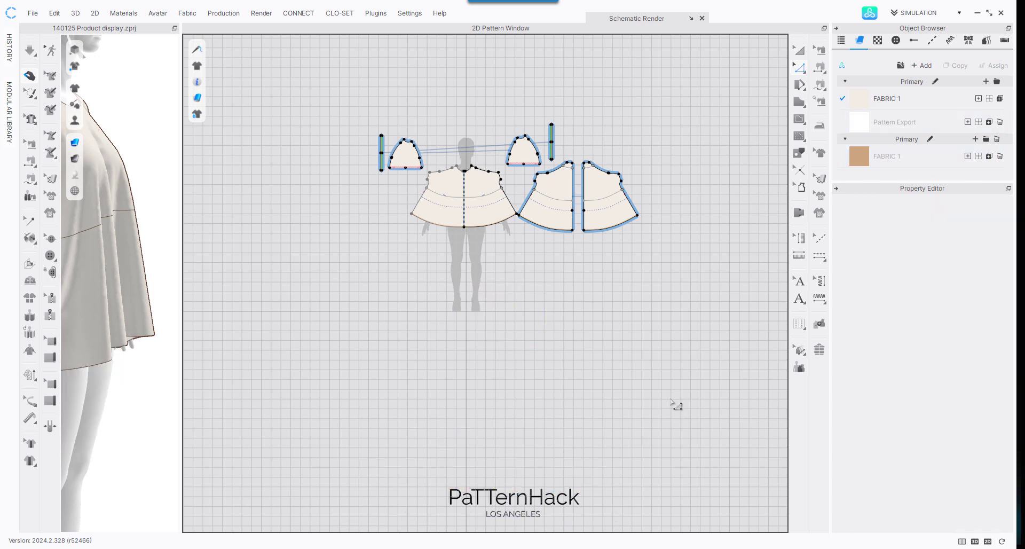
# Step: View the blouse on the avatar from the front without the skirt
pyautogui.moveTo(182, 241); pyautogui.dragTo(360, 243)
pyautogui.moveTo(300, 222); pyautogui.dragTo(224, 203, button='right')
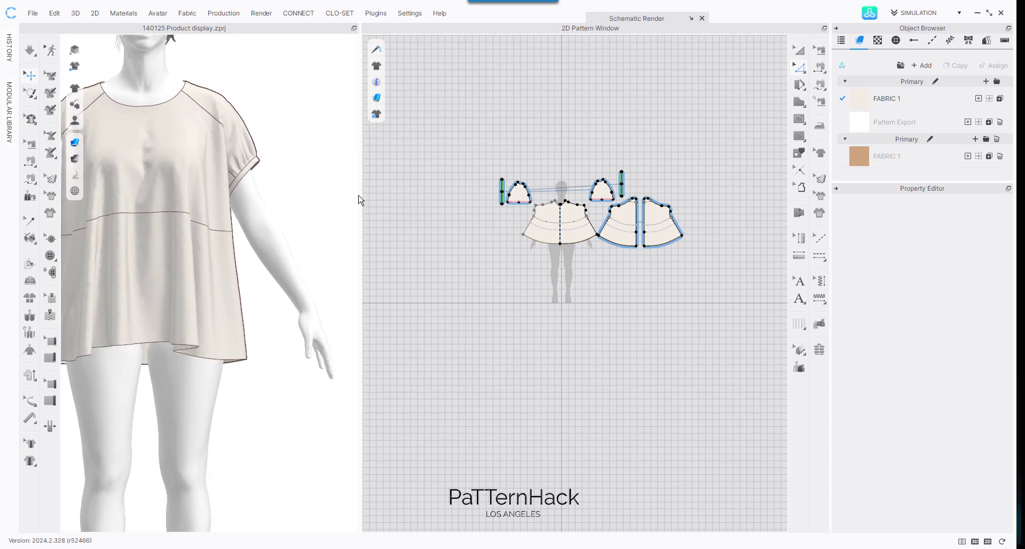
pyautogui.moveTo(361, 194); pyautogui.dragTo(172, 203)
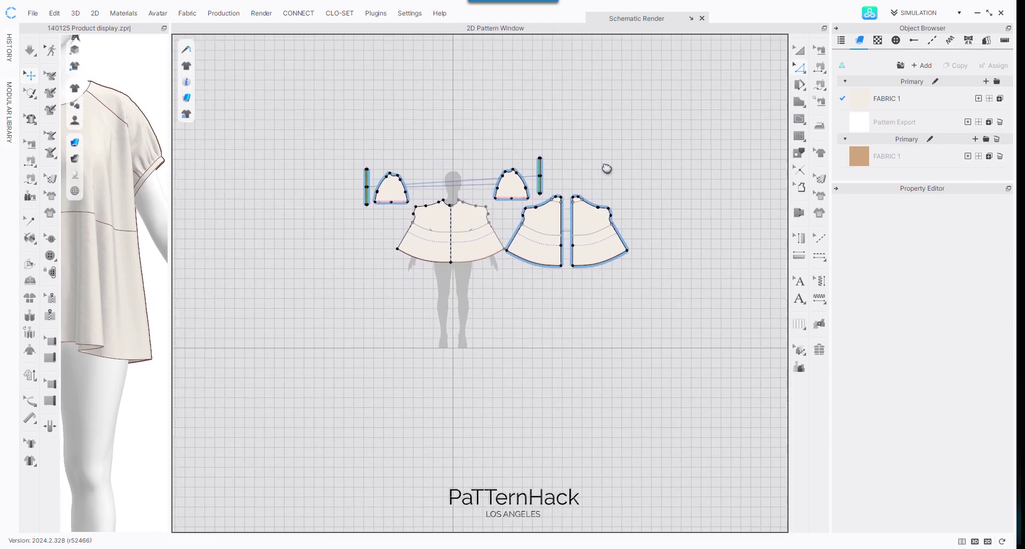
# Step: Unlock all internal lines on the blouse patterns
pyautogui.scroll(10, 491, 210)
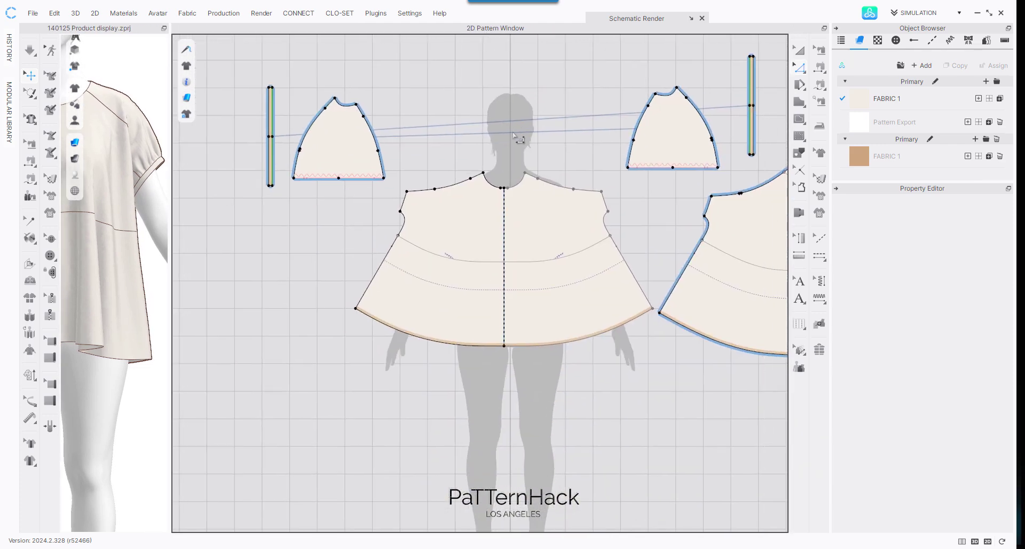
pyautogui.moveTo(536, 126); pyautogui.dragTo(513, 61, button='middle')
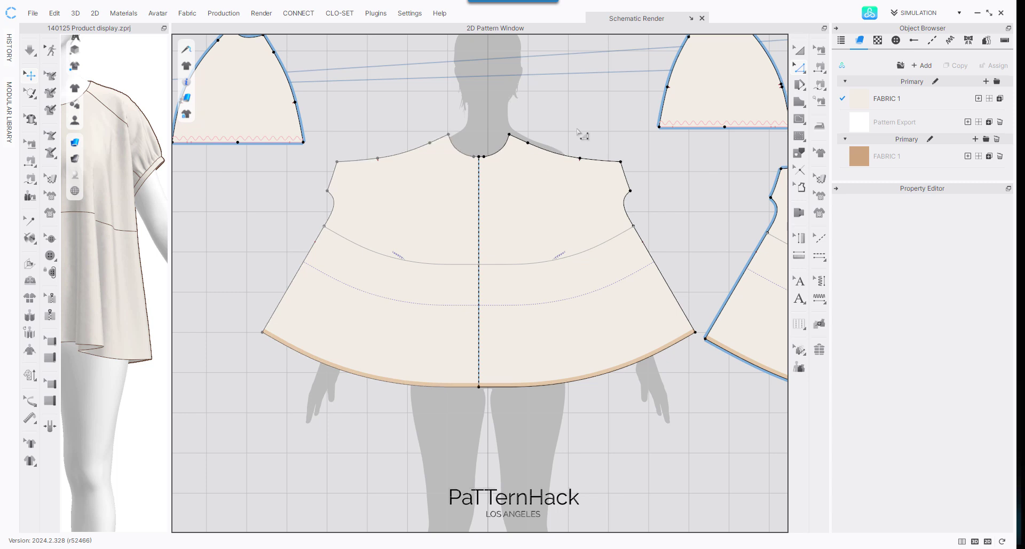
pyautogui.scroll(-2, 503, 64)
pyautogui.moveTo(561, 75); pyautogui.dragTo(375, 92, button='middle')
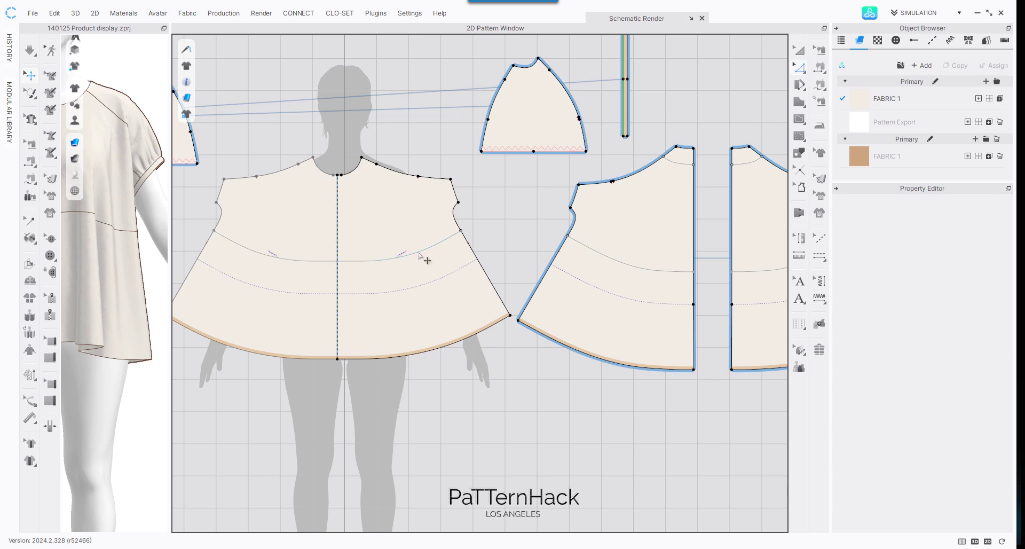
pyautogui.moveTo(190, 115)
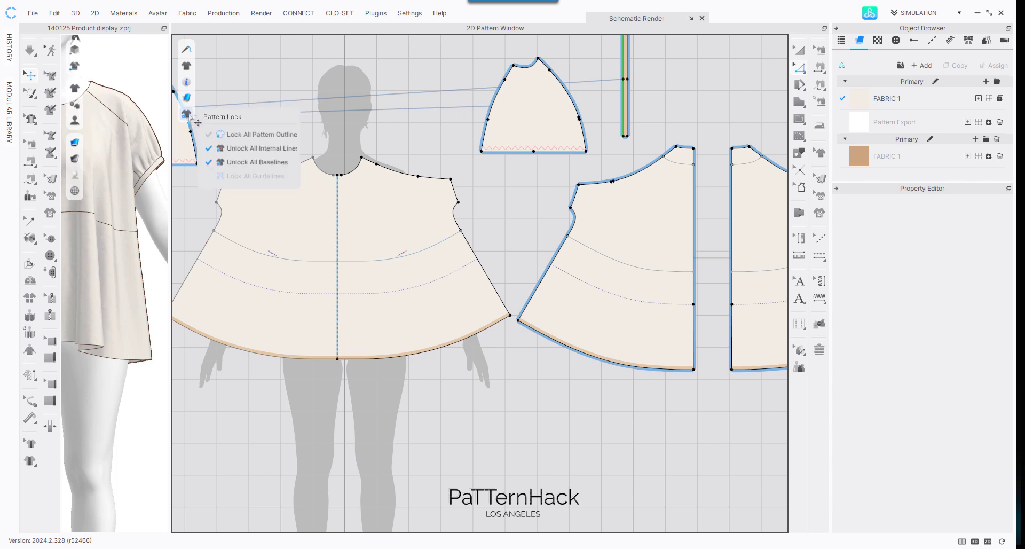
pyautogui.click(231, 149)
# Step: Cut and sew the front bodice along its upper curved internal line
pyautogui.click(443, 244)
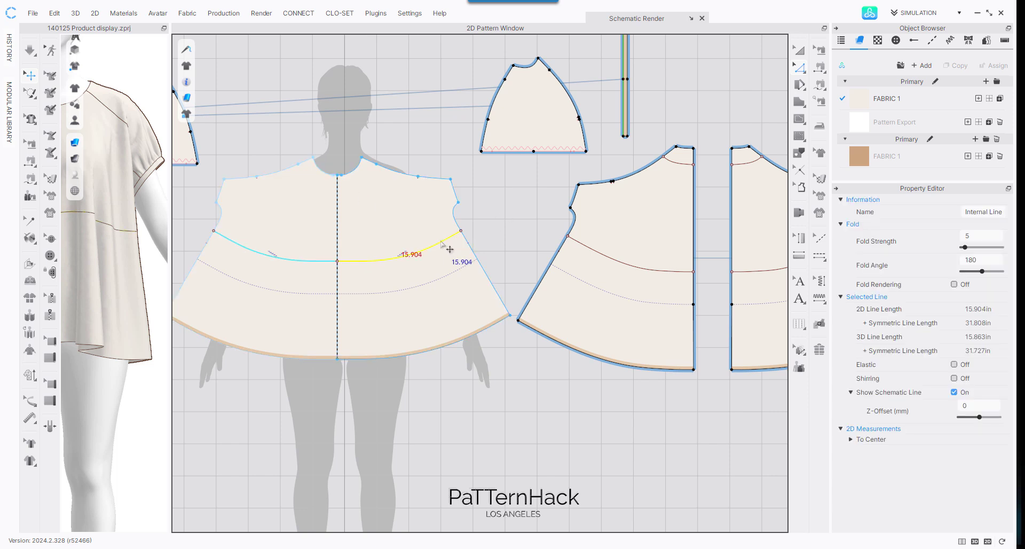
pyautogui.rightClick(440, 244)
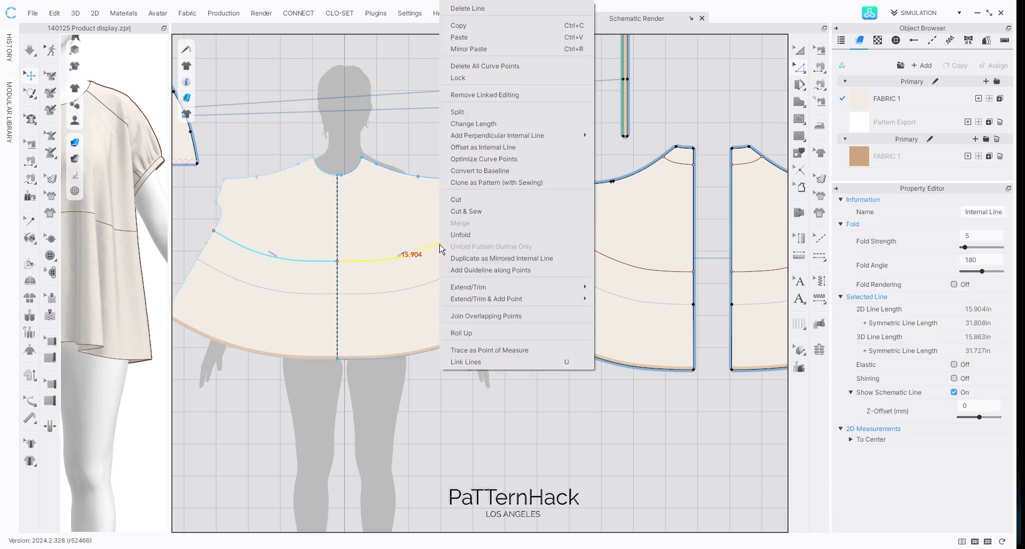
pyautogui.click(471, 212)
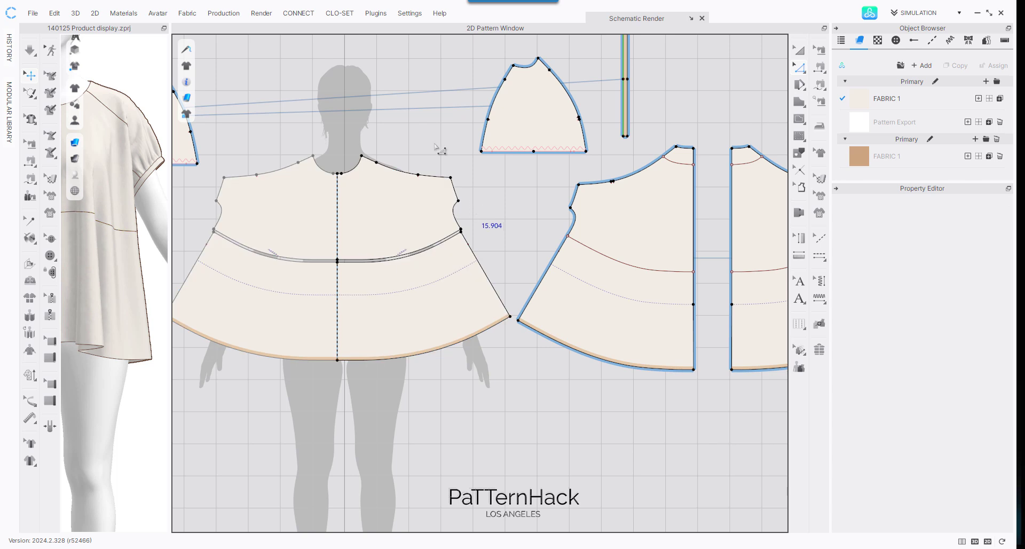
# Step: Cut the back bodice pieces along their upper curved internal line without sewing the cut
pyautogui.click(656, 272)
pyautogui.rightClick(649, 273)
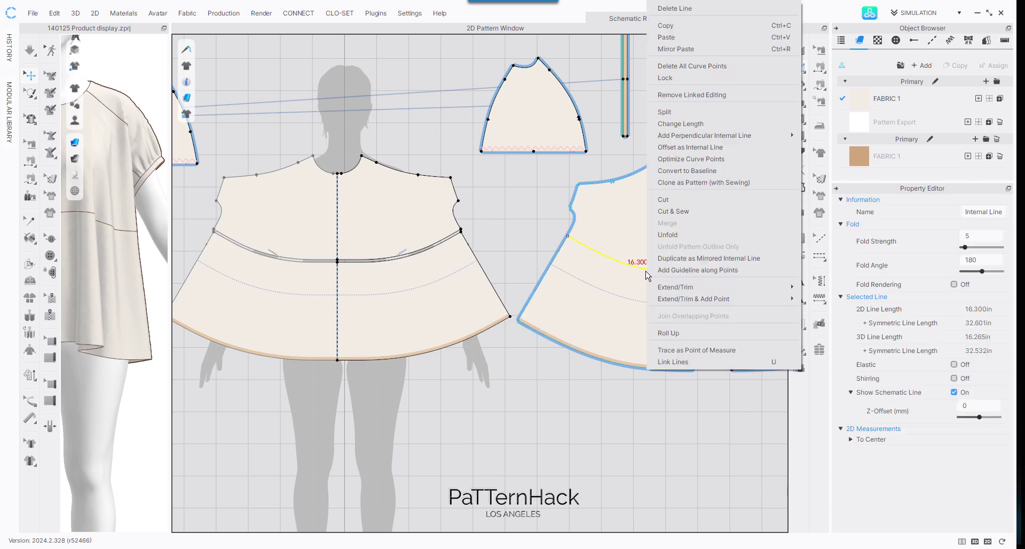
pyautogui.click(682, 197)
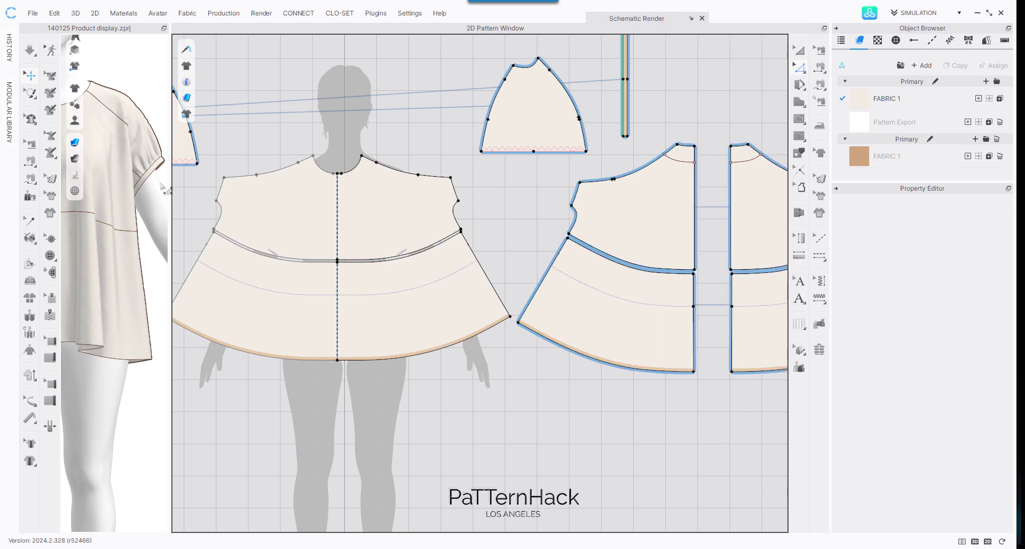
# Step: Simulate the blouse and turn to the back view to examine the unsewn back cut
pyautogui.press('space')
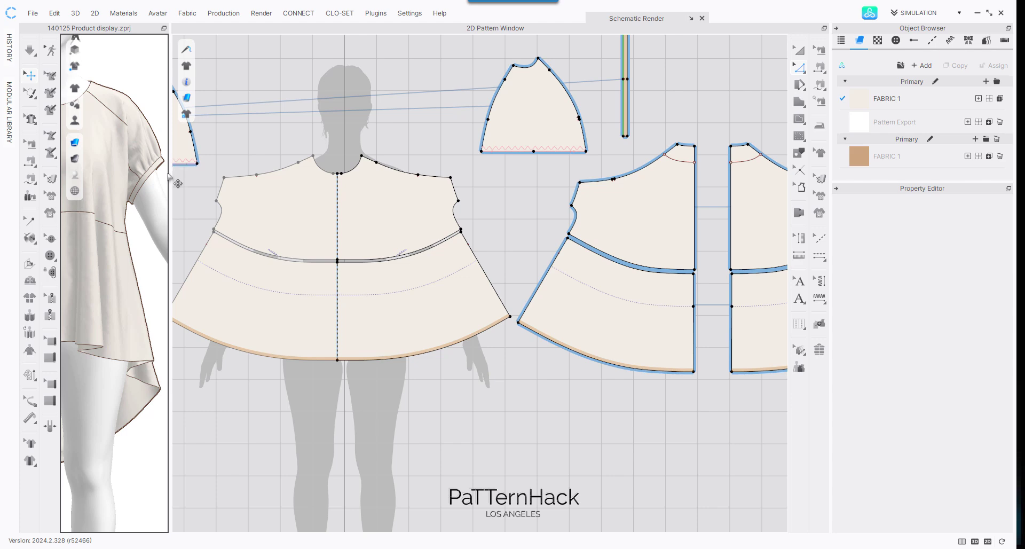
pyautogui.moveTo(170, 172); pyautogui.dragTo(712, 185)
pyautogui.moveTo(342, 190); pyautogui.dragTo(580, 182, button='right')
pyautogui.moveTo(712, 181); pyautogui.dragTo(332, 208)
# Step: Move both lower back panels slightly down, away from the upper back pieces
pyautogui.moveTo(712, 104); pyautogui.dragTo(649, 122, button='middle')
pyautogui.press('a')
pyautogui.moveTo(604, 317); pyautogui.dragTo(604, 327)
pyautogui.moveTo(746, 320); pyautogui.dragTo(745, 331)
pyautogui.click(721, 180)
pyautogui.scroll(2, 634, 170)
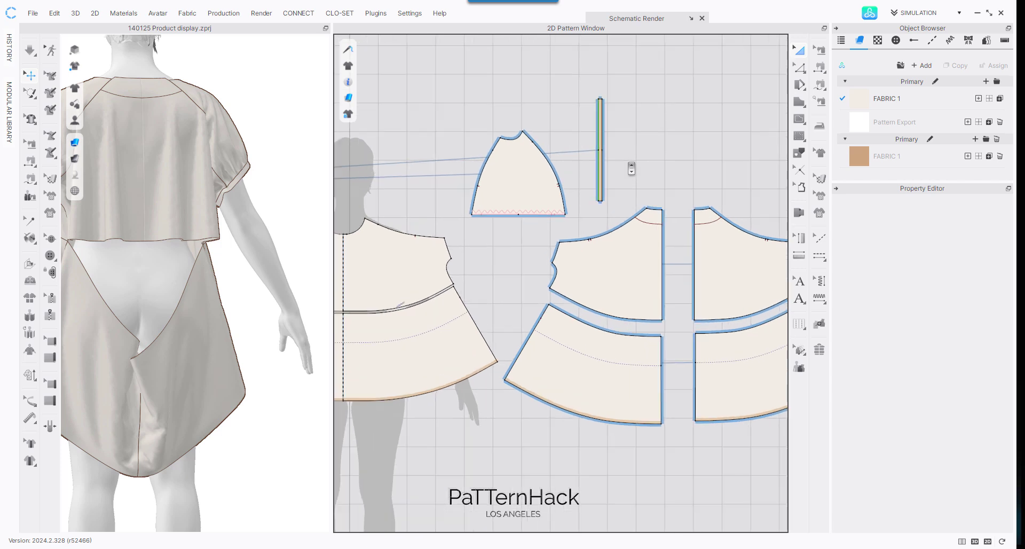
# Step: Sew the upper edge of the lower back panel to the cut edge of the upper back piece
pyautogui.click(818, 68)
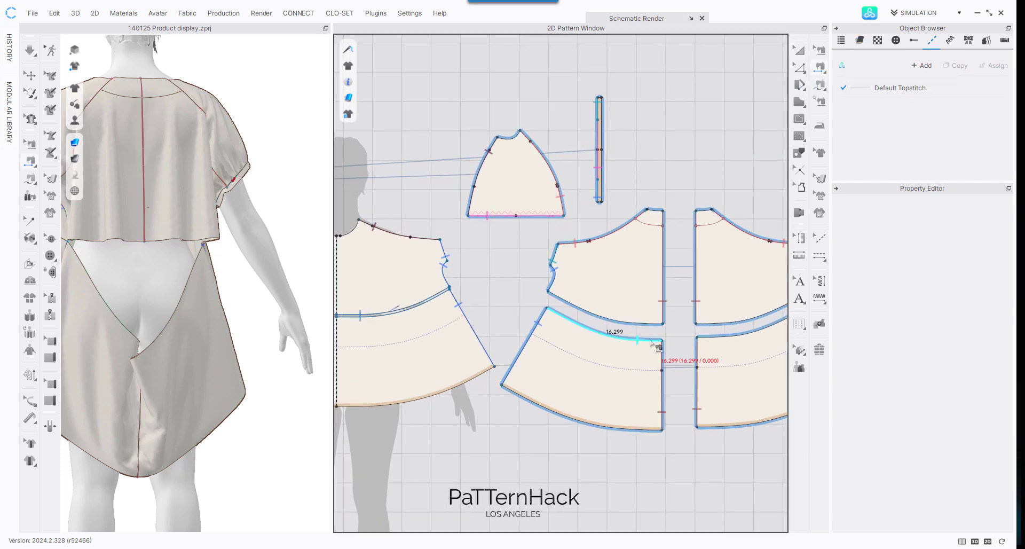
pyautogui.click(654, 341)
pyautogui.click(654, 326)
# Step: Simulate the sewn back and pull both lower back panels outward to straighten the drape
pyautogui.press('space')
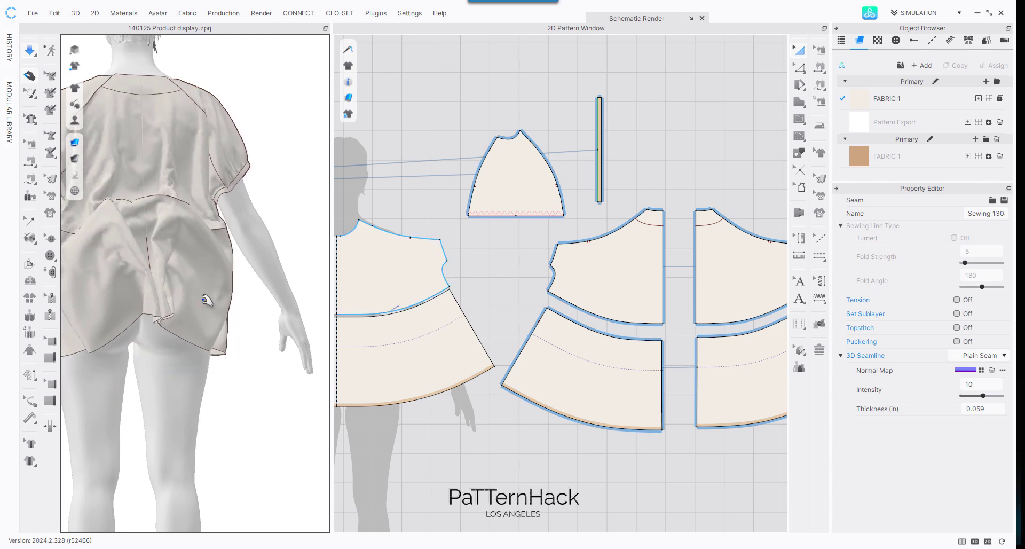
pyautogui.moveTo(205, 324); pyautogui.dragTo(225, 318)
pyautogui.moveTo(103, 323); pyautogui.dragTo(92, 328)
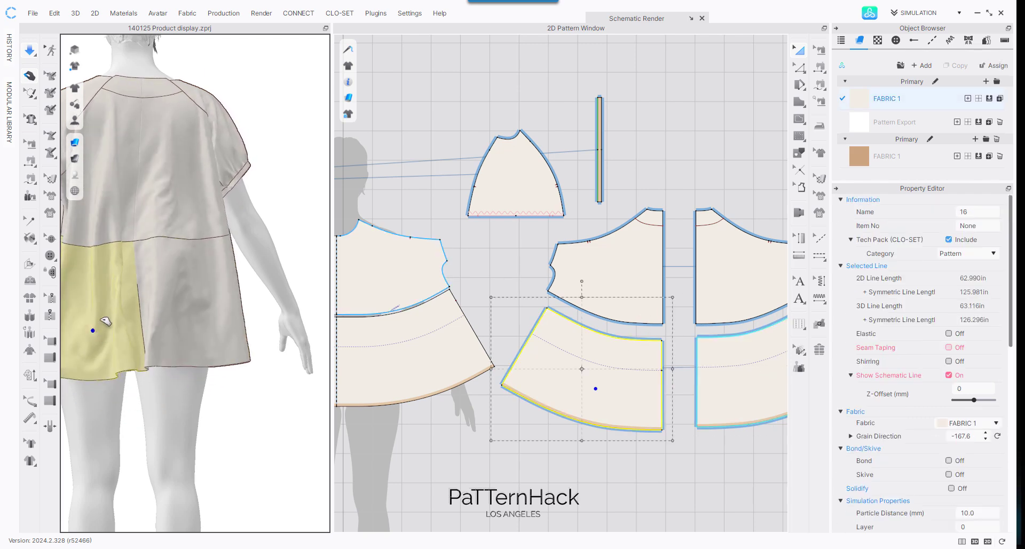
# Step: View the panelled blouse from the front and at full avatar length
pyautogui.click(293, 165)
pyautogui.moveTo(293, 165); pyautogui.dragTo(406, 165, button='right')
pyautogui.moveTo(107, 142); pyautogui.dragTo(137, 142, button='right')
pyautogui.moveTo(137, 141); pyautogui.dragTo(206, 137, button='middle')
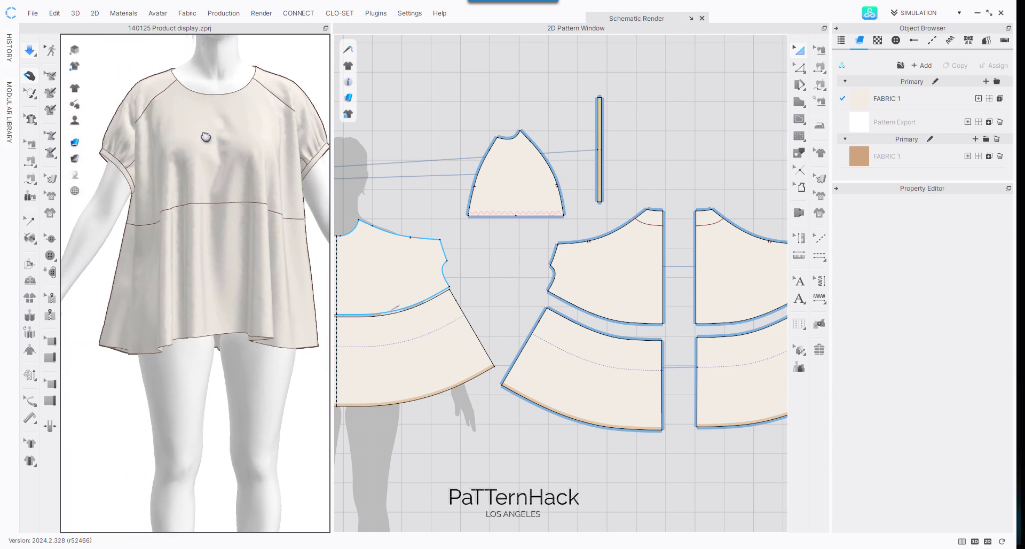
pyautogui.moveTo(206, 137); pyautogui.dragTo(236, 140, button='right')
pyautogui.scroll(1, 235, 139)
pyautogui.scroll(1, 230, 194)
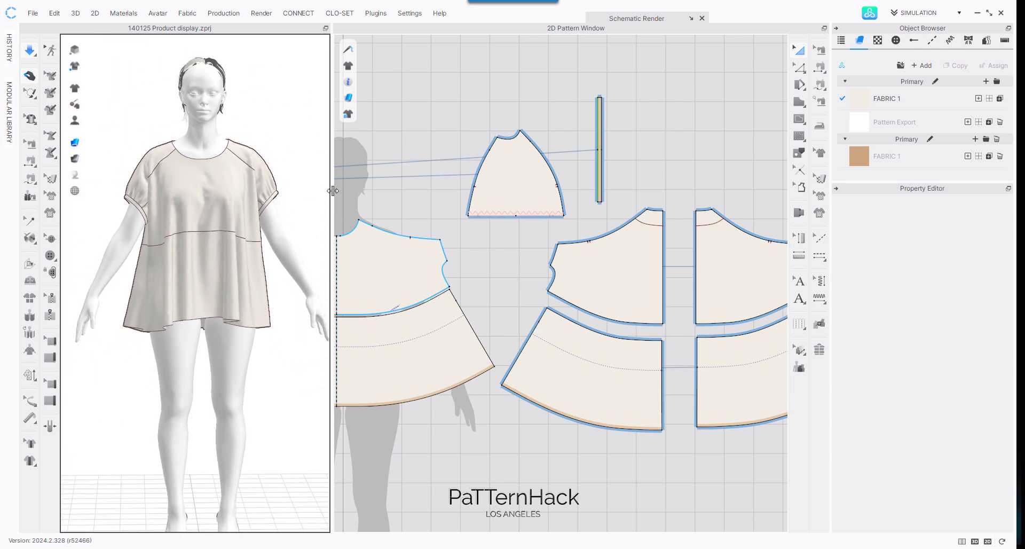
# Step: Move the lower front panel straight down, clear of the upper front piece
pyautogui.moveTo(331, 192); pyautogui.dragTo(326, 188)
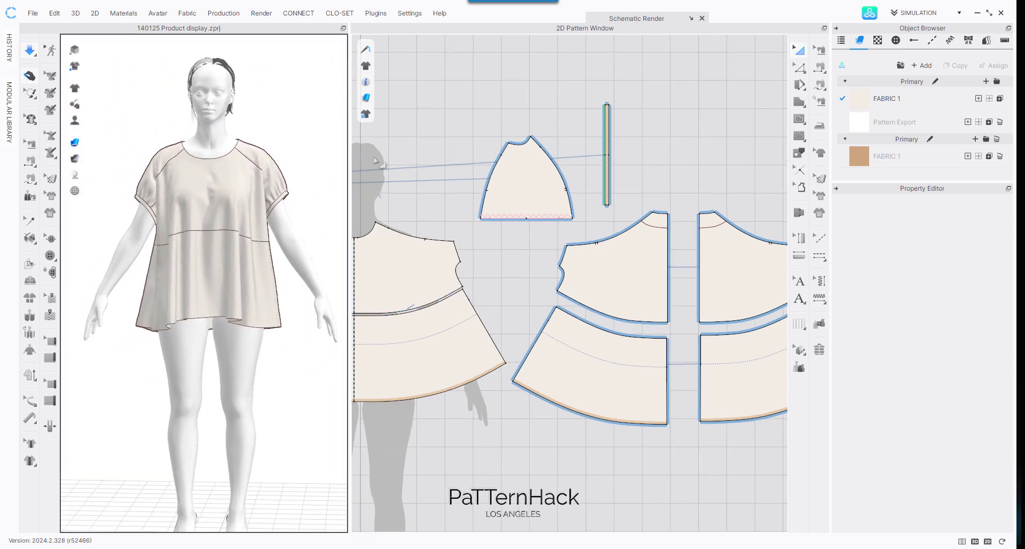
pyautogui.moveTo(410, 181); pyautogui.dragTo(606, 179, button='middle')
pyautogui.scroll(-3, 600, 168)
pyautogui.moveTo(602, 218); pyautogui.dragTo(625, 138, button='middle')
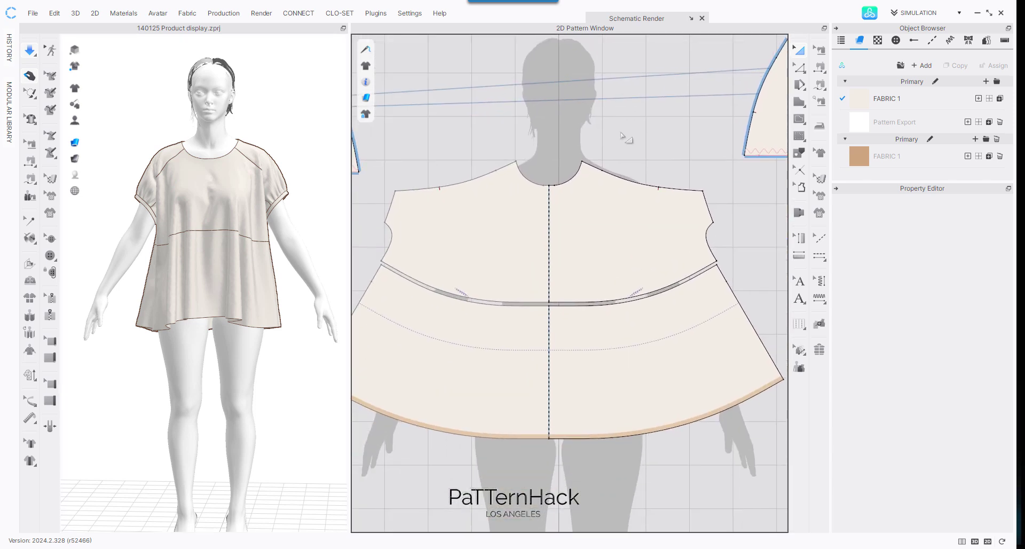
pyautogui.moveTo(573, 276); pyautogui.dragTo(587, 411)
pyautogui.click(638, 108)
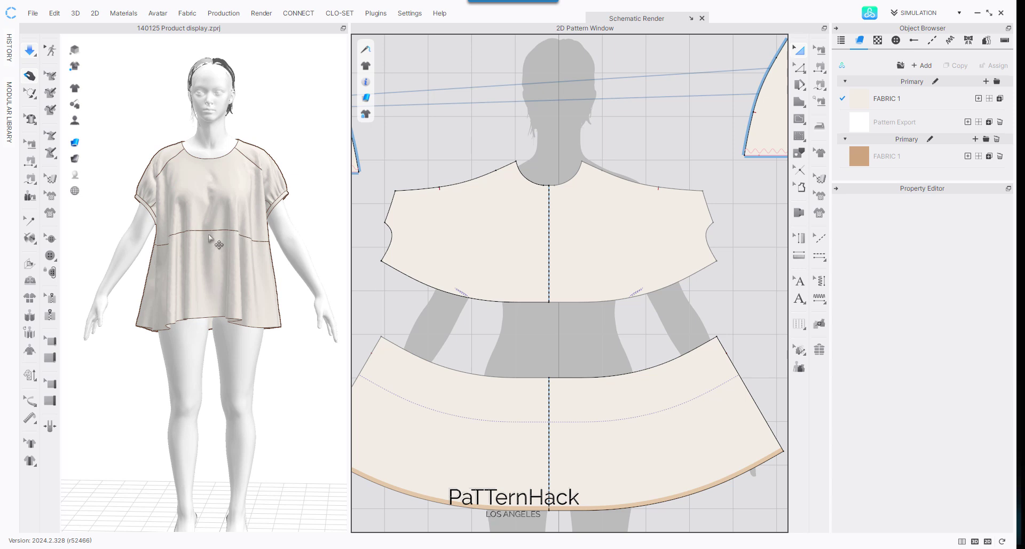
# Step: Examine the front seam from the avatar's side and the curve points along the cut edges of the upper and lower front pieces
pyautogui.moveTo(276, 109); pyautogui.dragTo(377, 100, button='right')
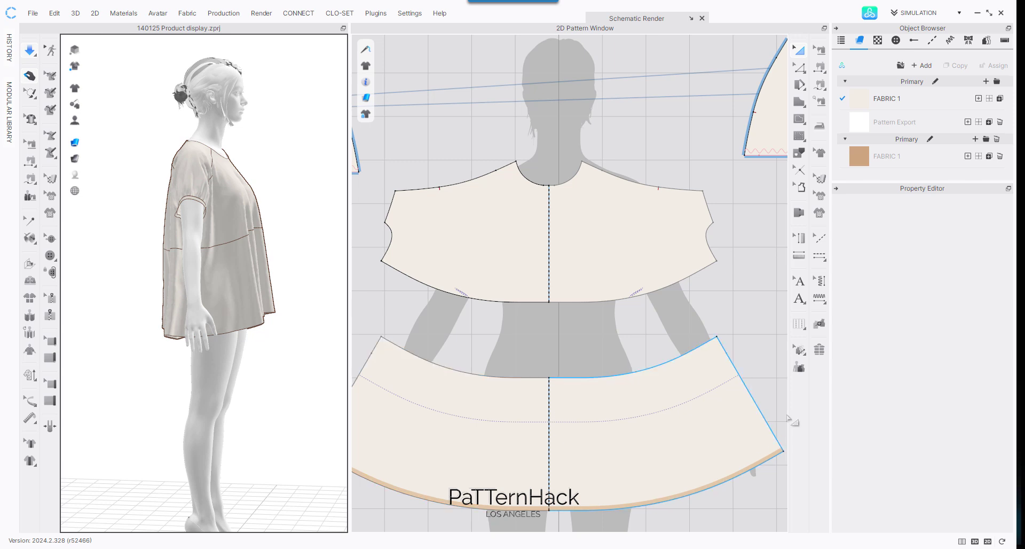
pyautogui.press('v')
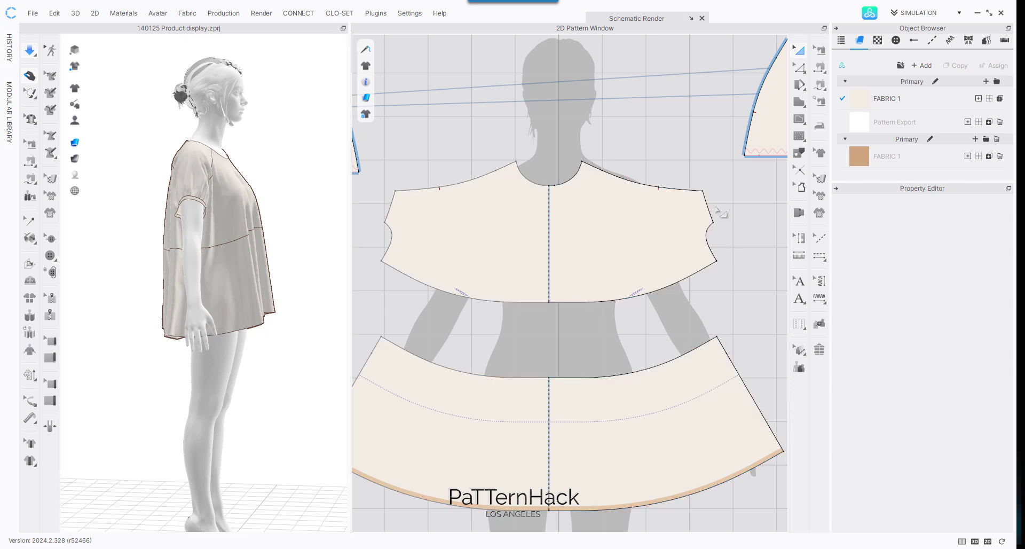
pyautogui.scroll(4, 677, 123)
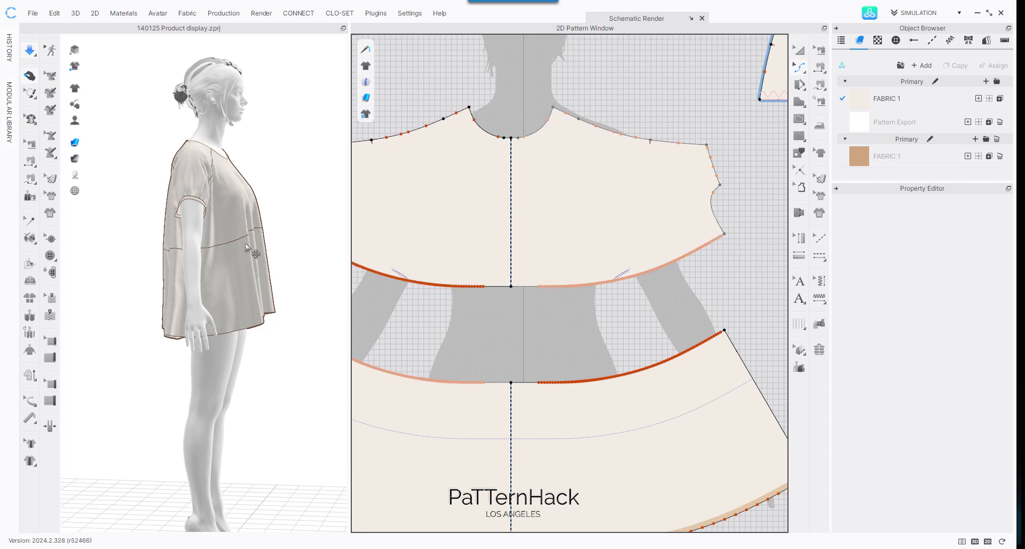
pyautogui.click(245, 245)
pyautogui.press('Escape')
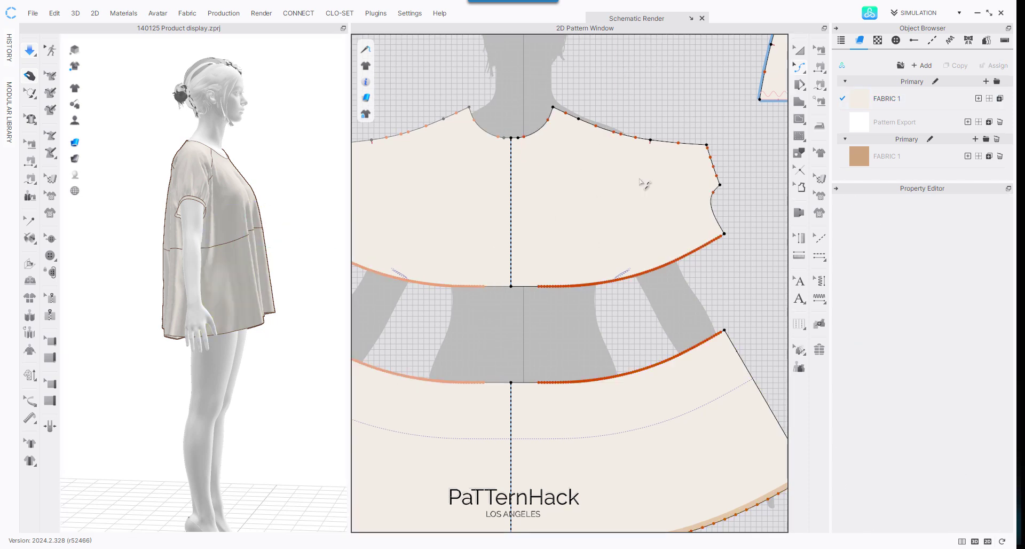
pyautogui.click(542, 300)
pyautogui.scroll(-2, 605, 222)
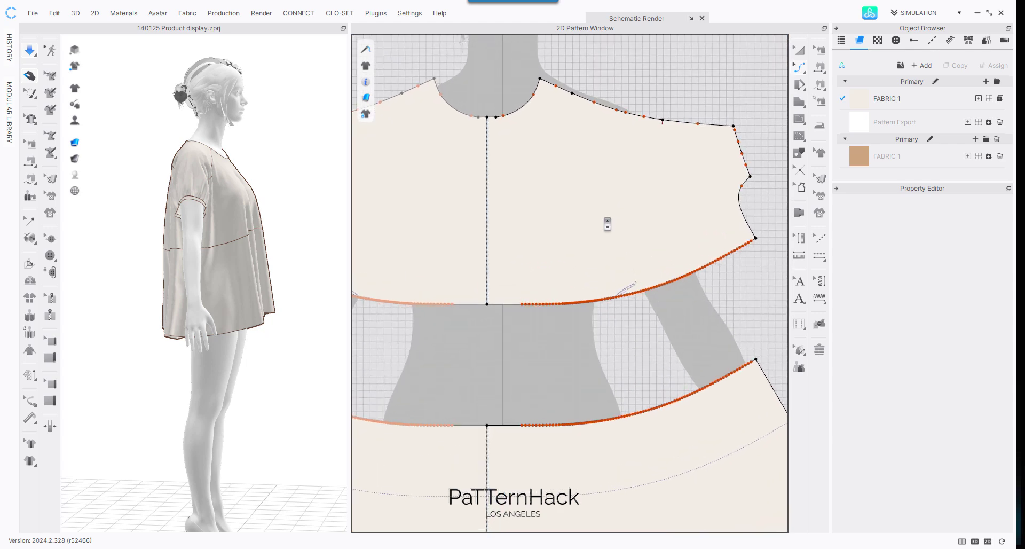
pyautogui.moveTo(618, 189); pyautogui.dragTo(564, 139, button='middle')
pyautogui.scroll(-2, 579, 182)
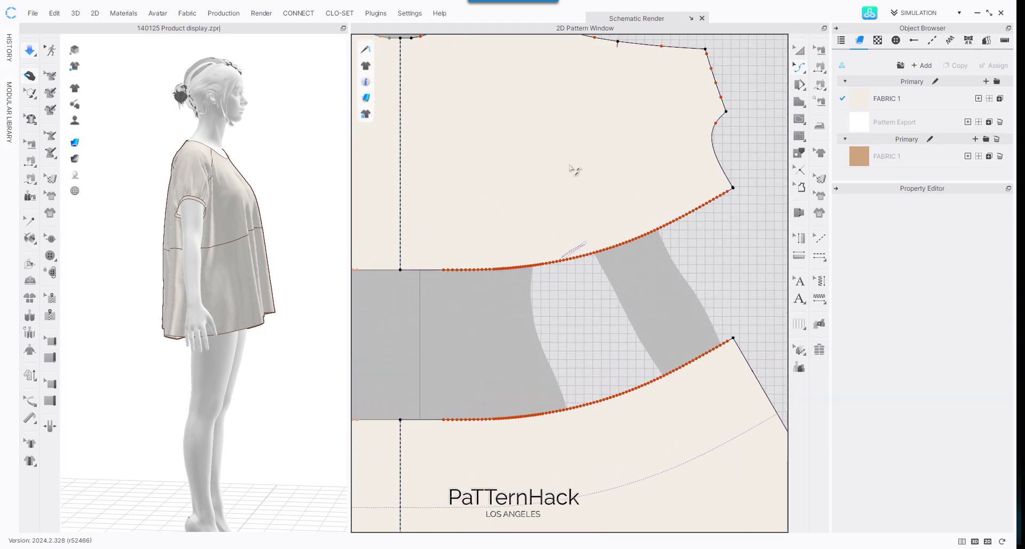
pyautogui.moveTo(422, 163); pyautogui.dragTo(732, 293)
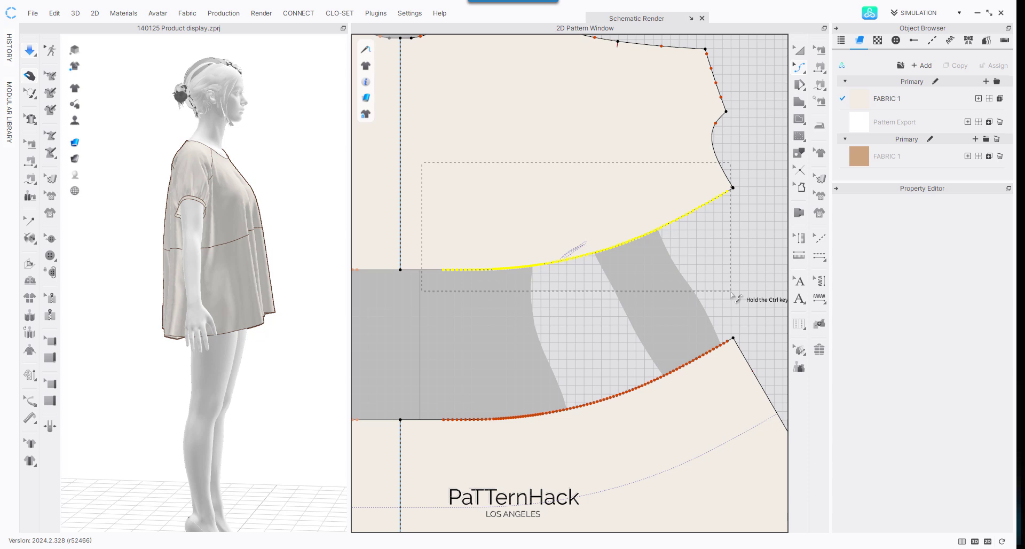
pyautogui.moveTo(732, 295); pyautogui.dragTo(731, 294)
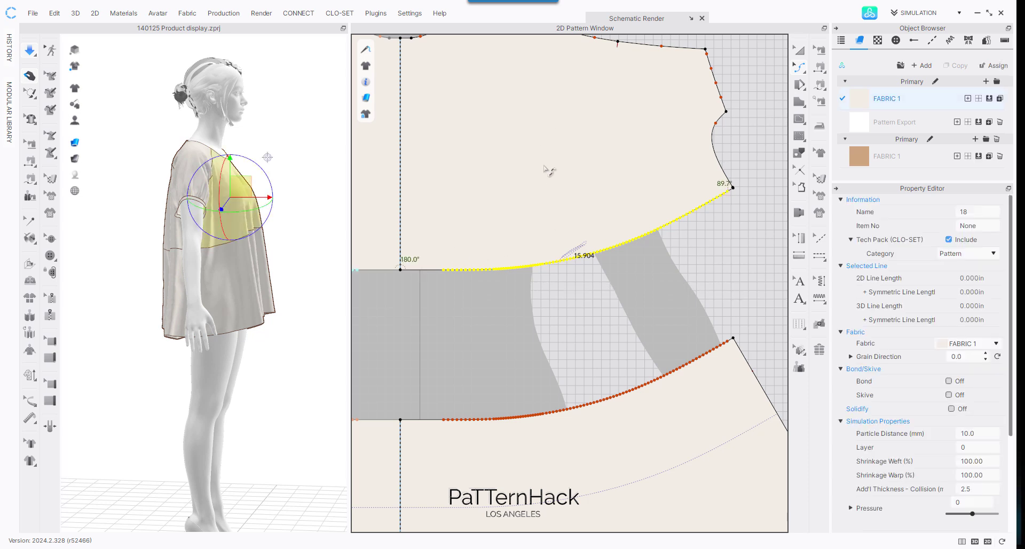
pyautogui.press('z')
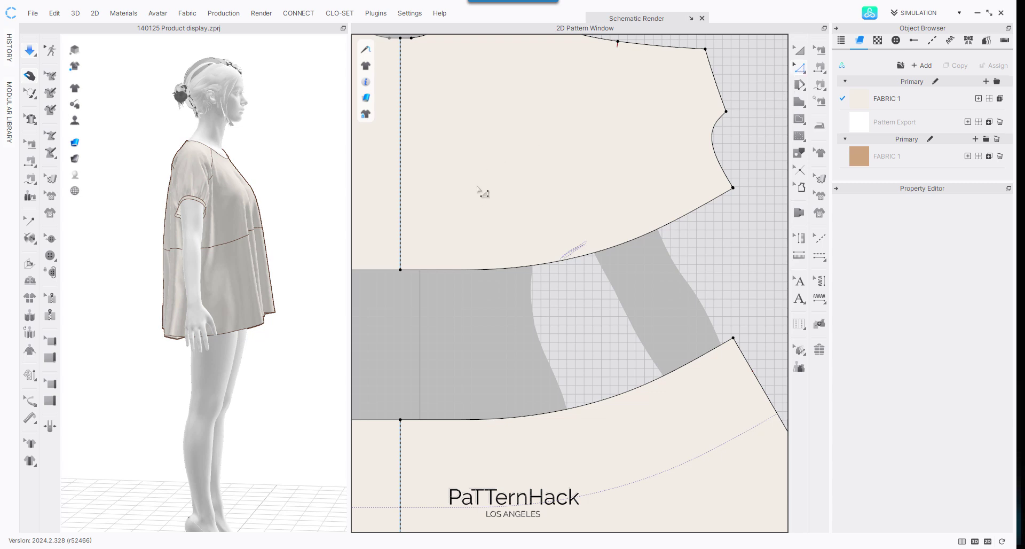
# Step: Clone the outline of the upper front piece as a reference line
pyautogui.scroll(1, 500, 206)
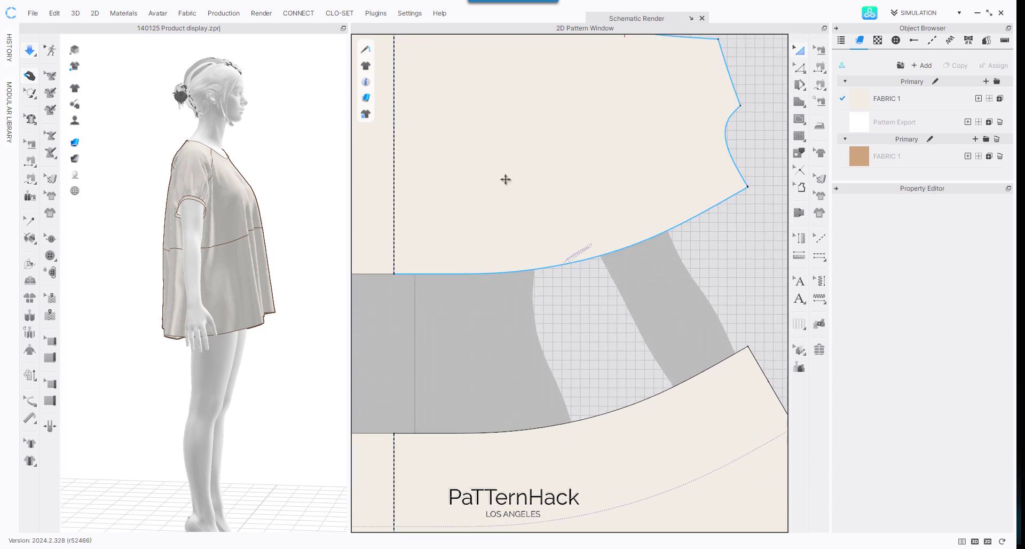
pyautogui.click(494, 196)
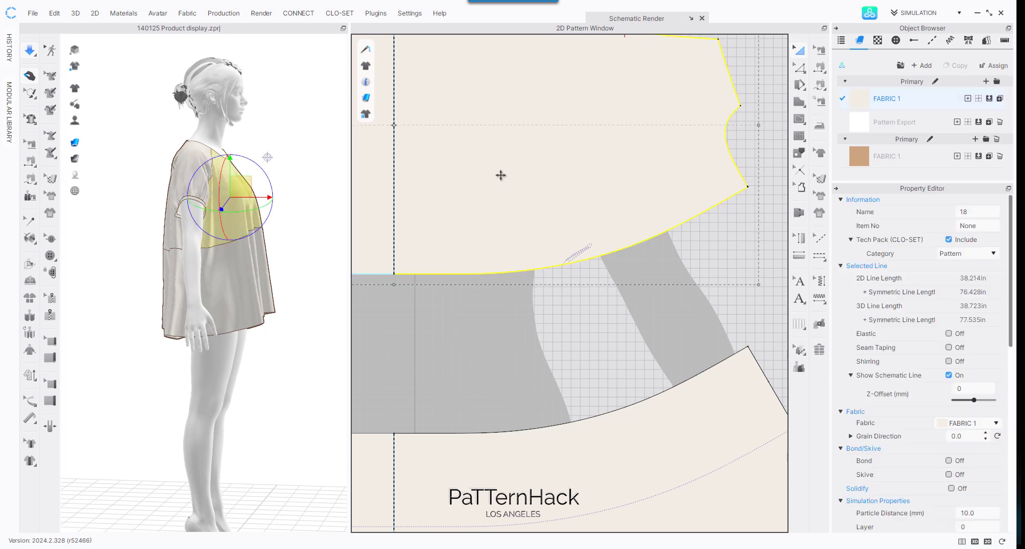
pyautogui.rightClick(492, 176)
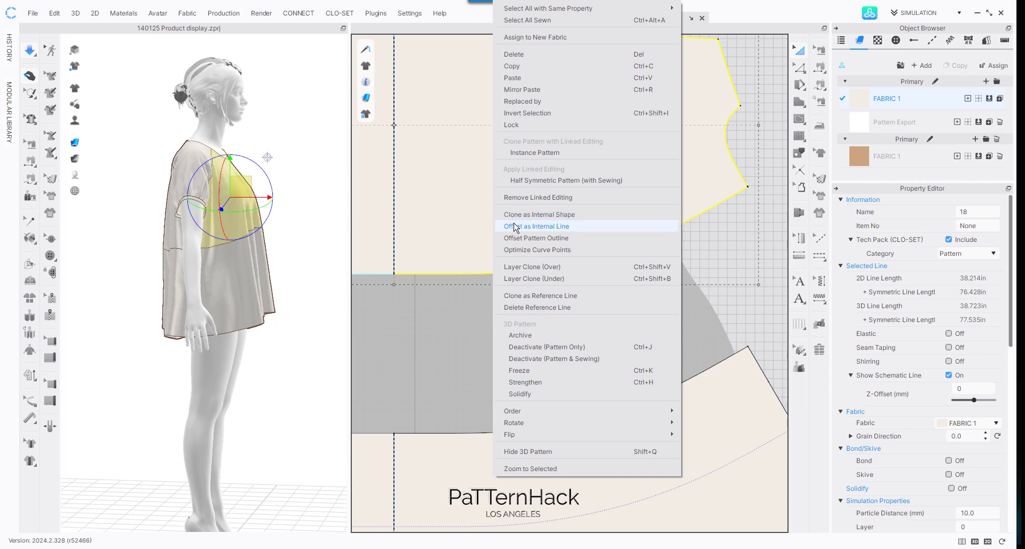
pyautogui.click(533, 296)
pyautogui.click(418, 245)
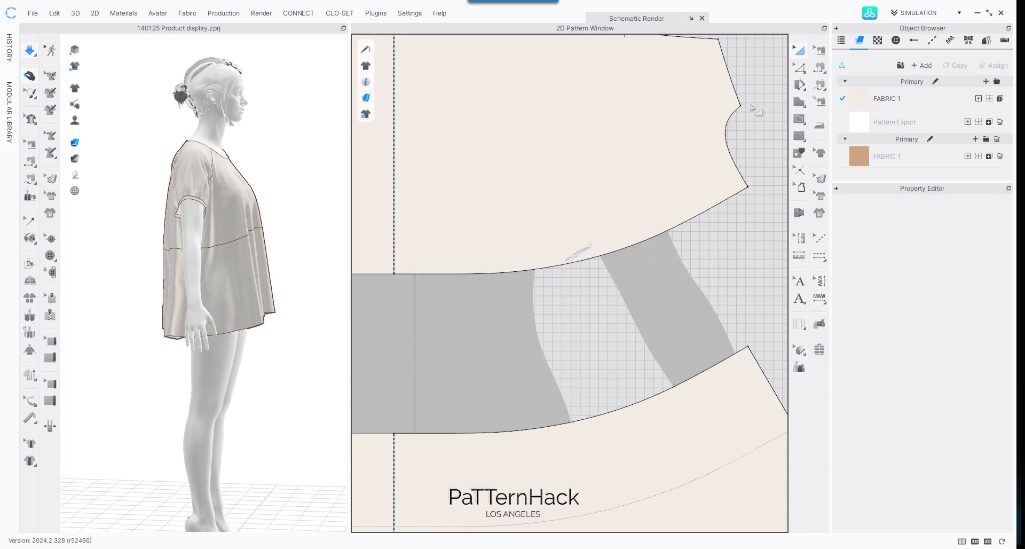
# Step: Delete all curve points along the upper front piece's lower edge so it runs straight from the side corner to the centre fold
pyautogui.scroll(1, 552, 202)
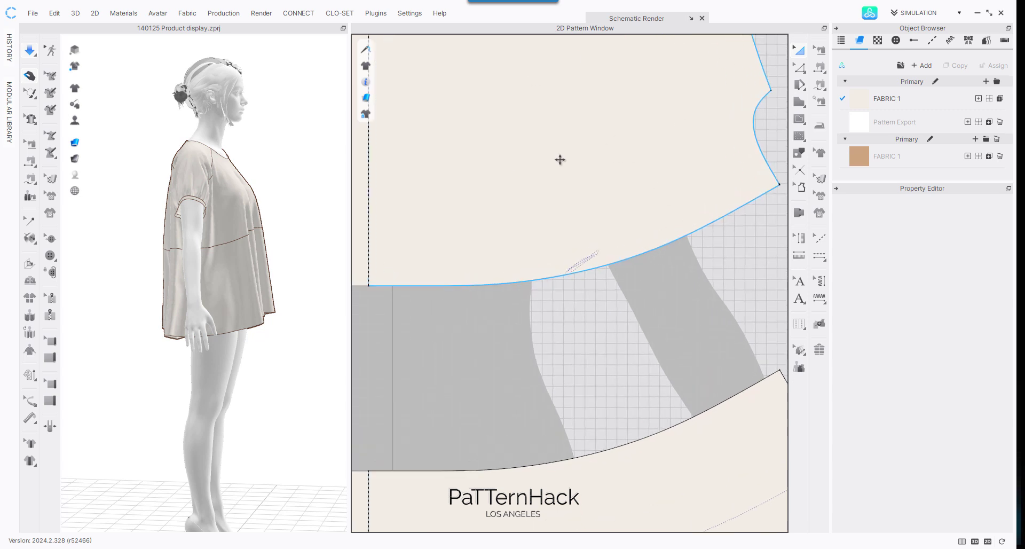
pyautogui.press('z')
pyautogui.scroll(-2, 427, 199)
pyautogui.moveTo(428, 167); pyautogui.dragTo(712, 288)
pyautogui.click(711, 289)
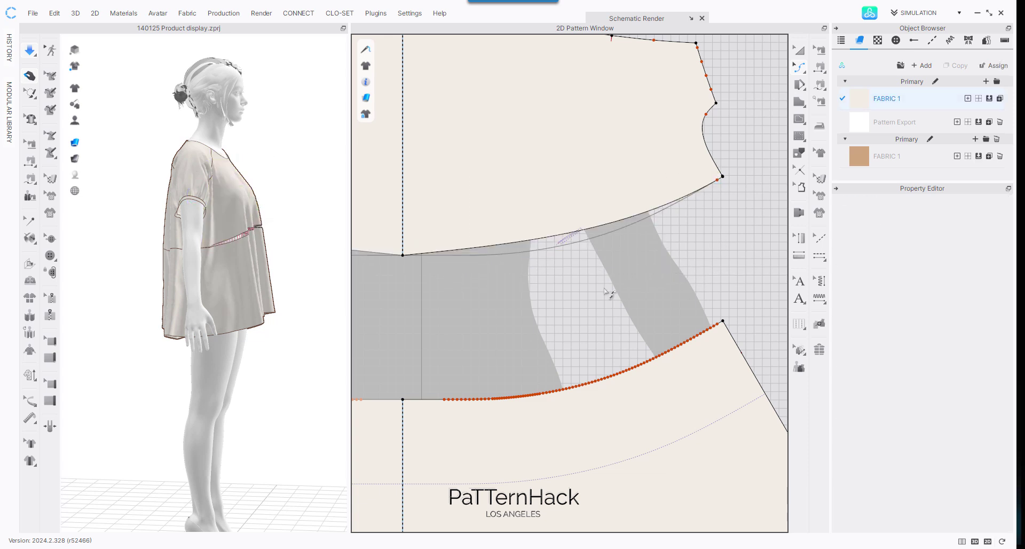
pyautogui.click(715, 193)
pyautogui.hotkey('ctrl', 'z')
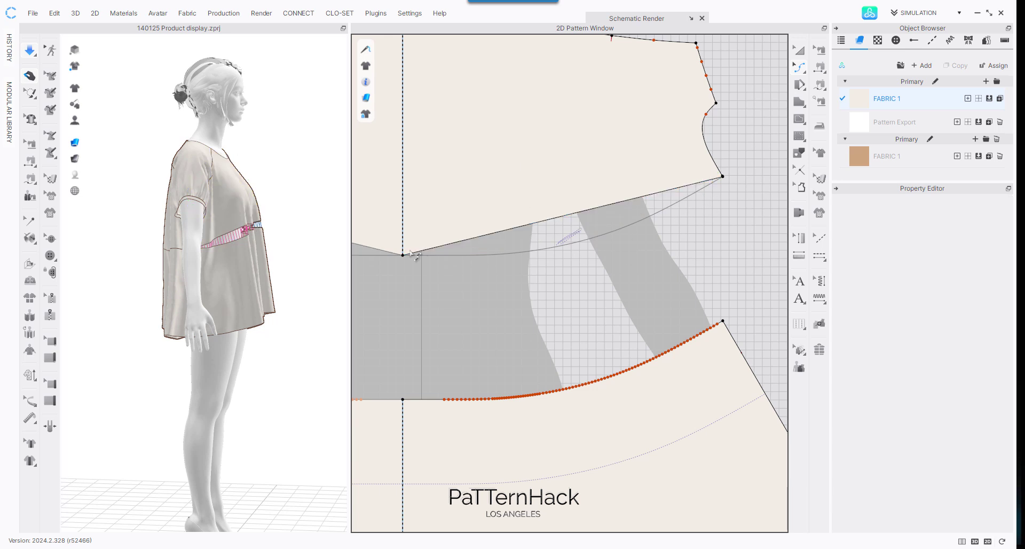
# Step: Move the centre point of the upper front piece's lower edge straight down, below the reference line, in small increments
pyautogui.scroll(3, 519, 293)
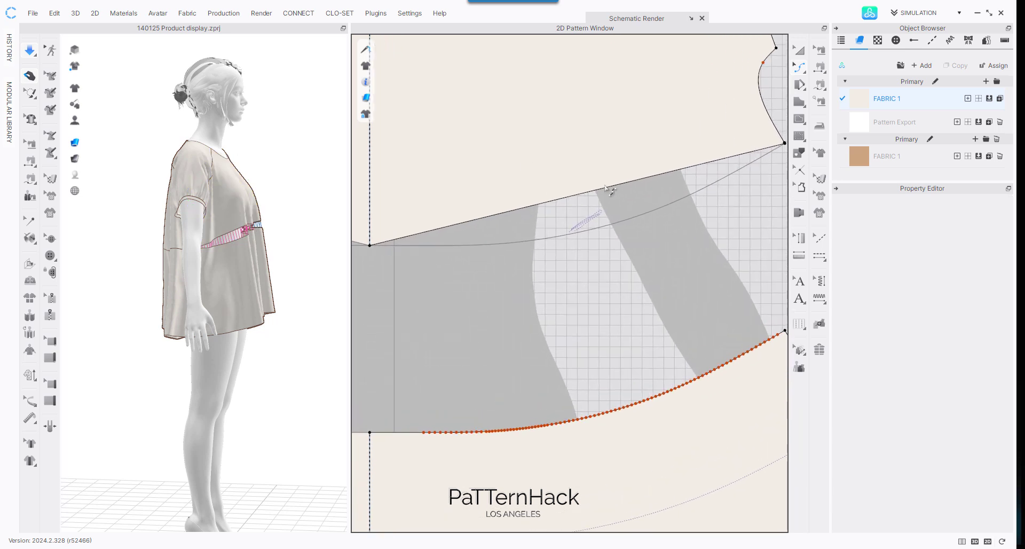
pyautogui.scroll(-3, 519, 250)
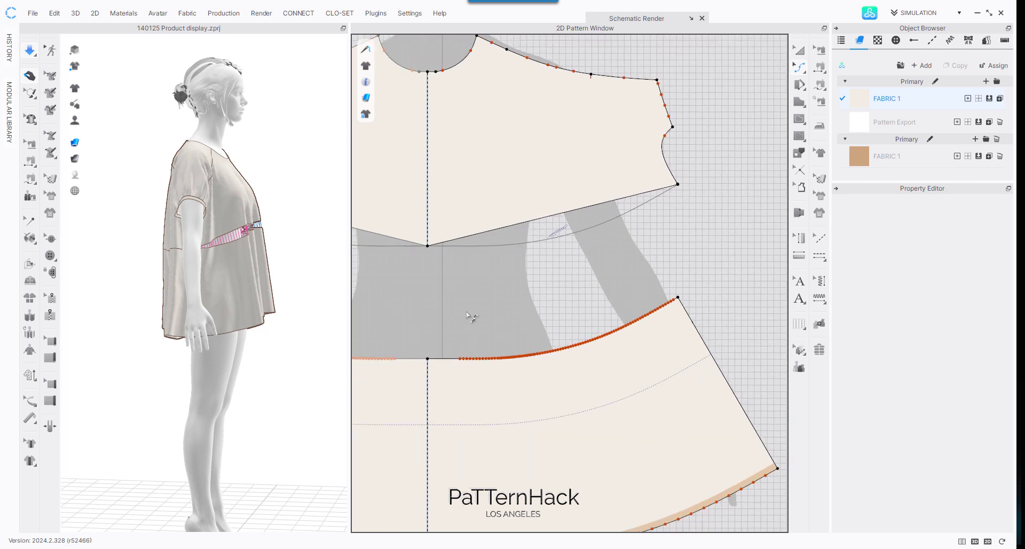
pyautogui.moveTo(435, 284); pyautogui.dragTo(486, 307, button='middle')
pyautogui.press('z')
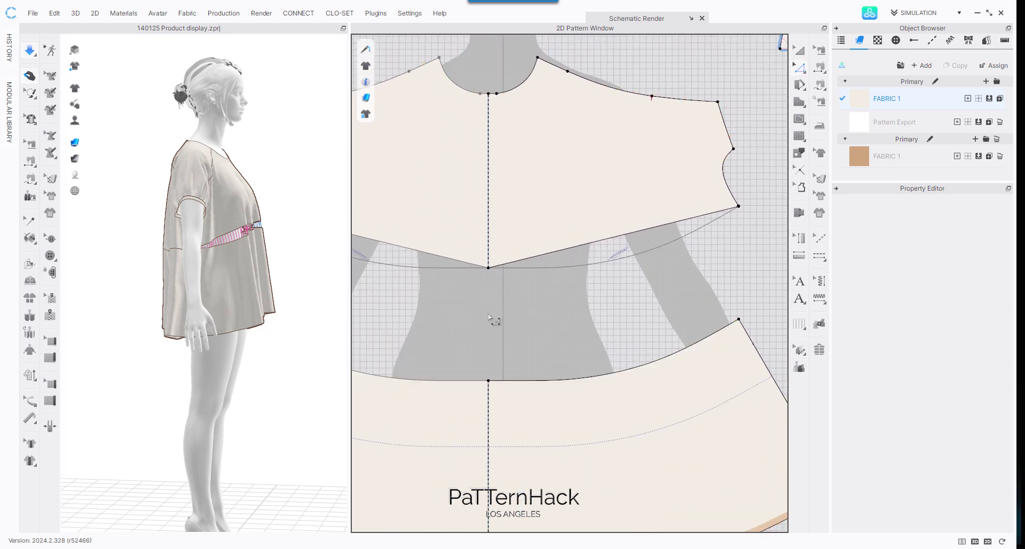
pyautogui.click(488, 267)
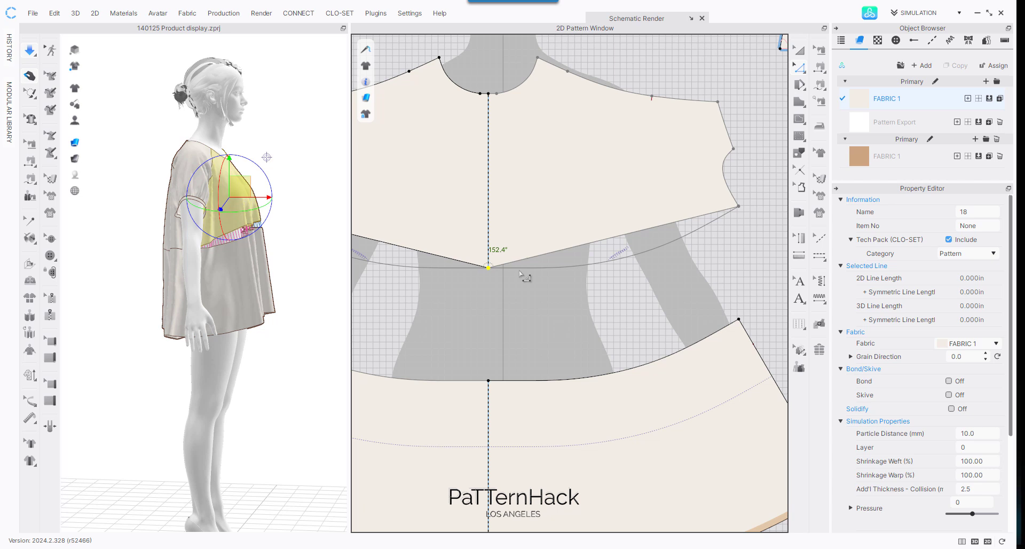
pyautogui.press('Down')
pyautogui.press('Down')
pyautogui.press('Down')
pyautogui.press('Down')
pyautogui.press('Down')
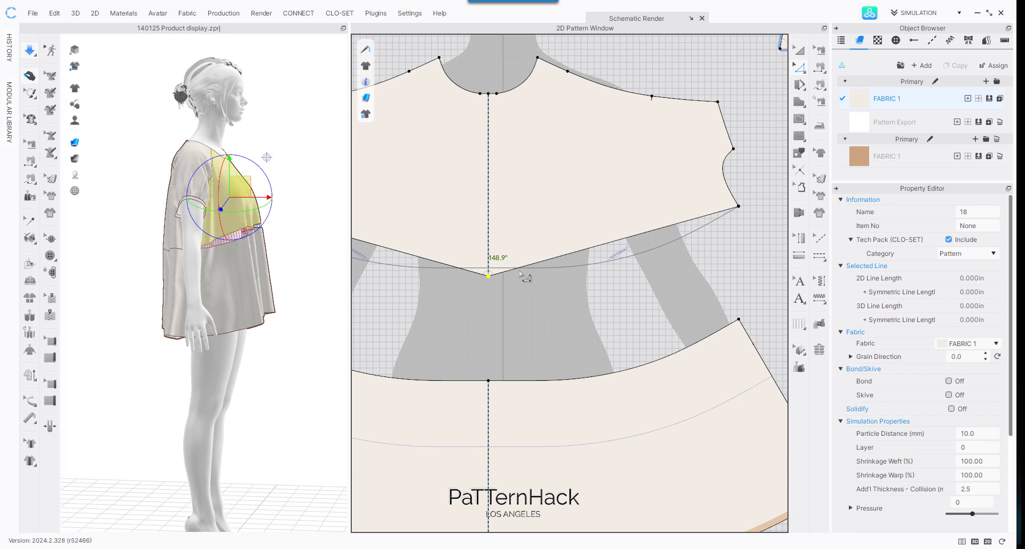
pyautogui.press('Down')
pyautogui.press('Down')
pyautogui.press('Down')
pyautogui.press('Down')
pyautogui.press('Down')
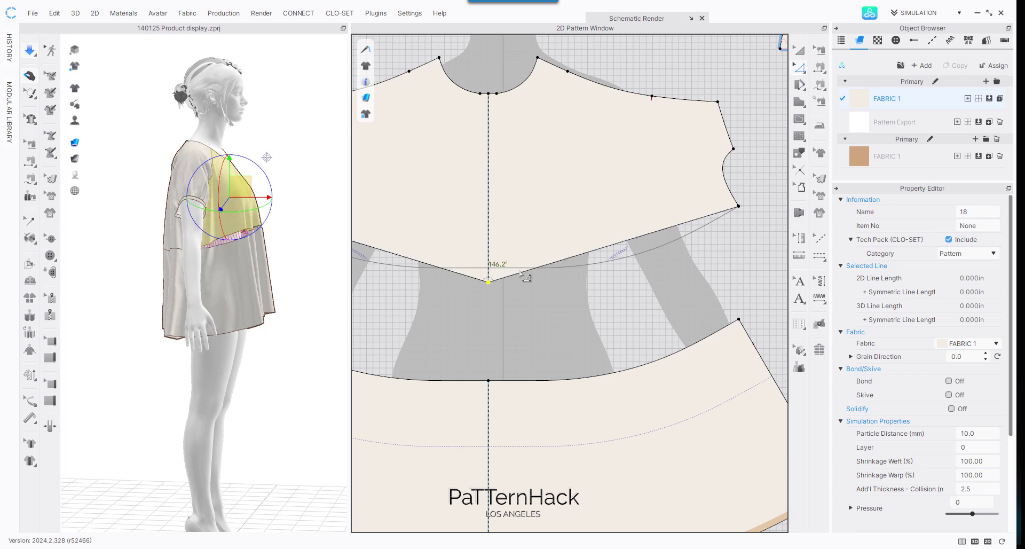
# Step: Simulate the blouse with the lowered centre front and view the front seam from the avatar's side
pyautogui.moveTo(273, 53); pyautogui.dragTo(156, 62, button='right')
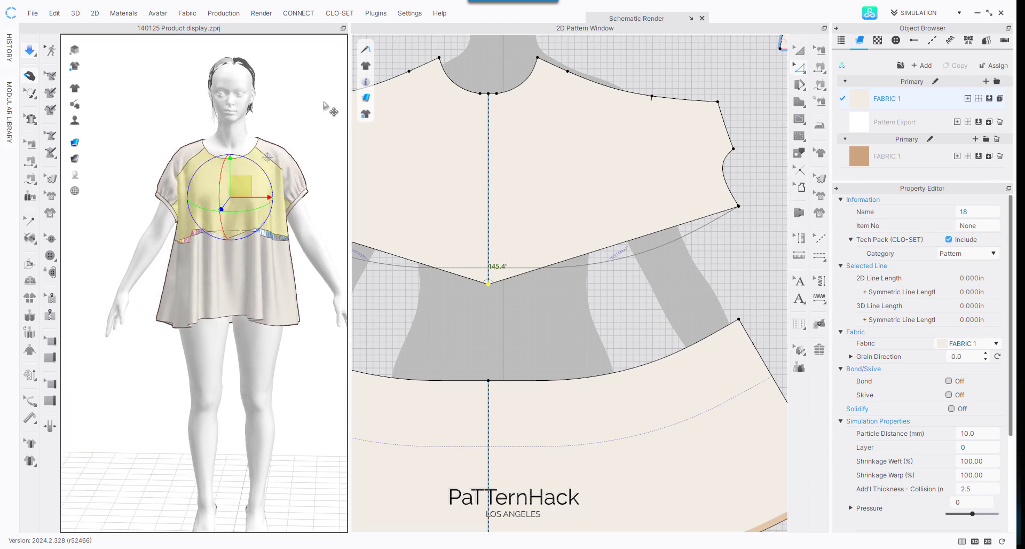
pyautogui.scroll(-2, 329, 109)
pyautogui.press('n')
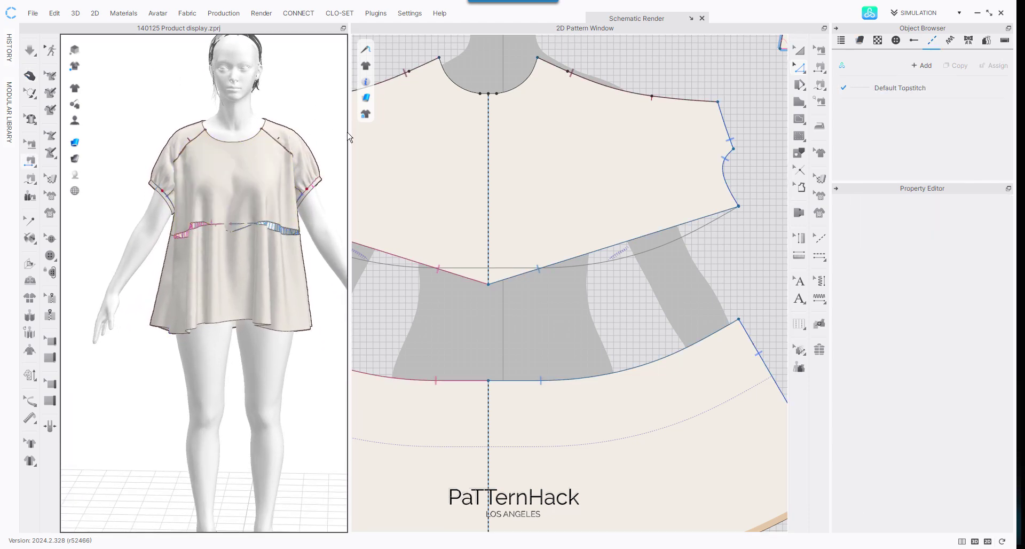
pyautogui.press('space')
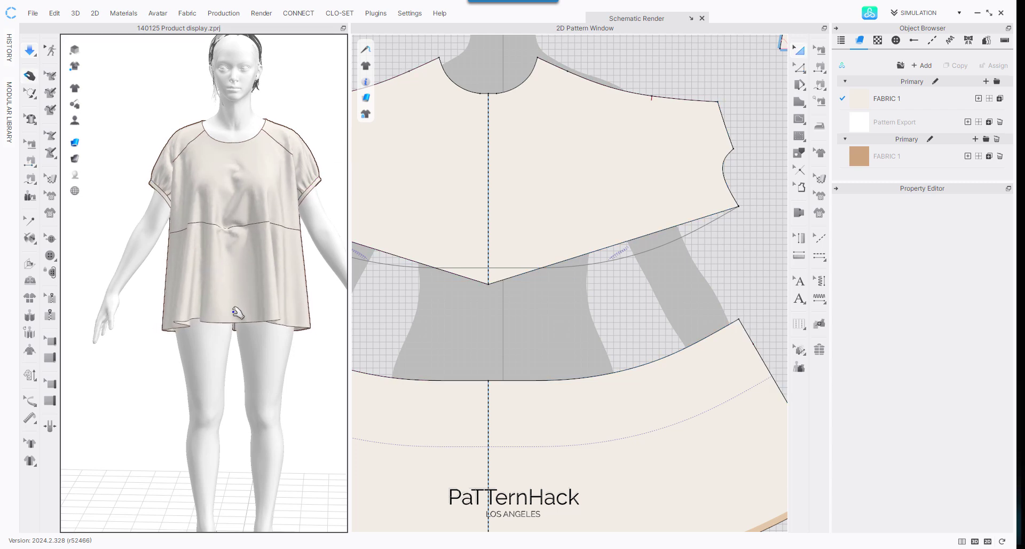
pyautogui.click(235, 312)
pyautogui.moveTo(243, 304); pyautogui.dragTo(342, 250, button='right')
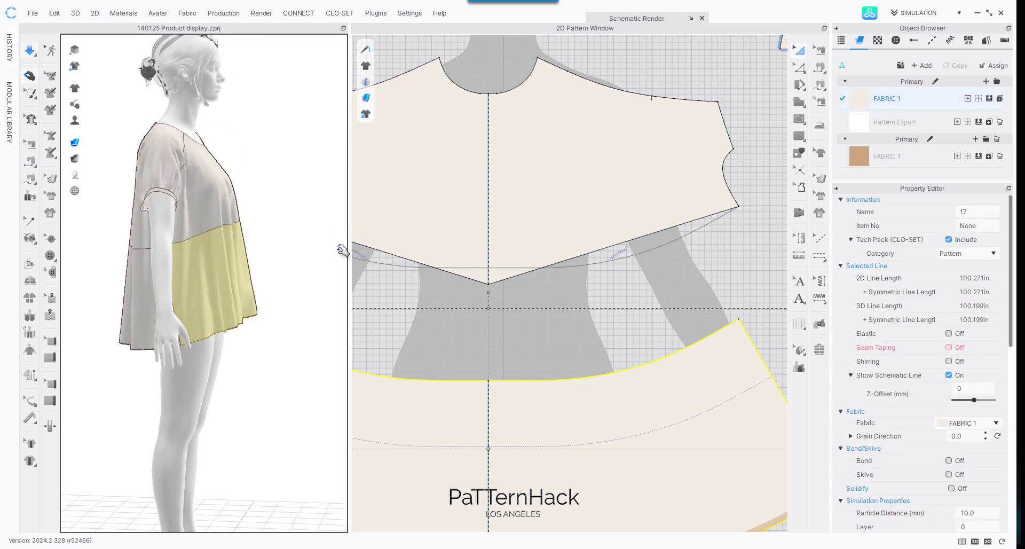
pyautogui.click(515, 331)
# Step: Lower the centre point of the upper front piece's lower edge slightly further along the fold
pyautogui.press('z')
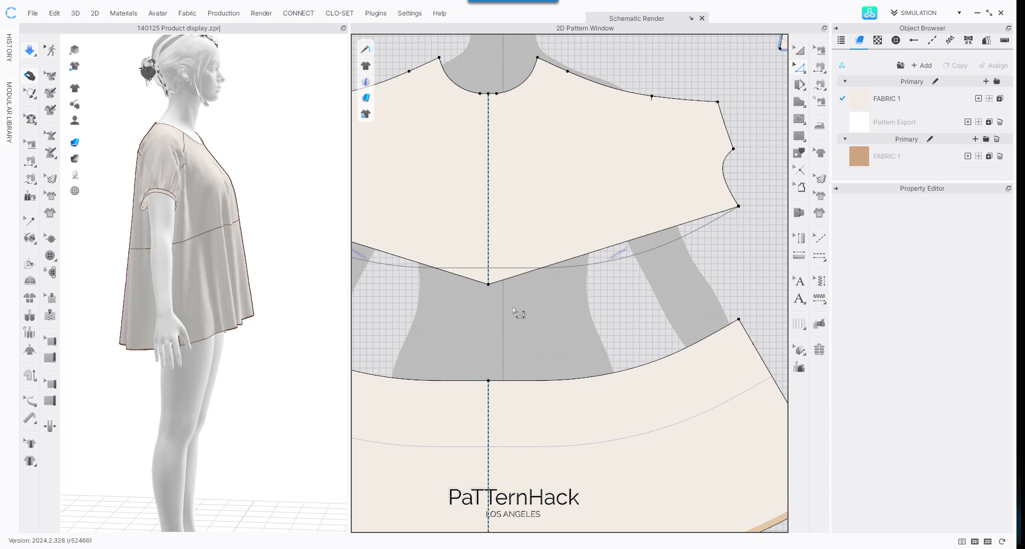
pyautogui.click(488, 284)
pyautogui.press('Down')
pyautogui.press('Down')
pyautogui.press('Down')
pyautogui.press('Down')
pyautogui.press('Down')
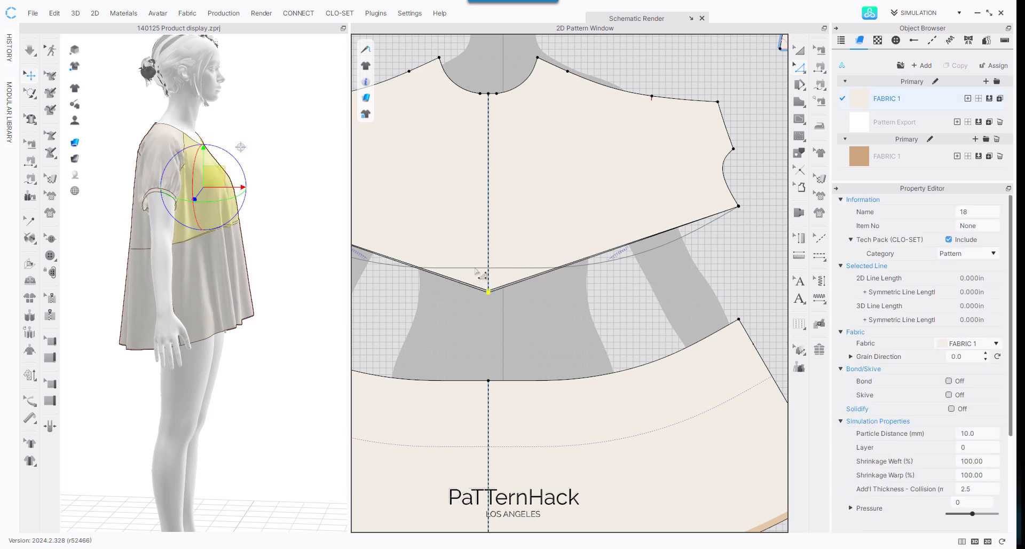
# Step: Simulate the lengthened centre front and pull the lower front panel forward to settle the drape
pyautogui.click(292, 197)
pyautogui.press('space')
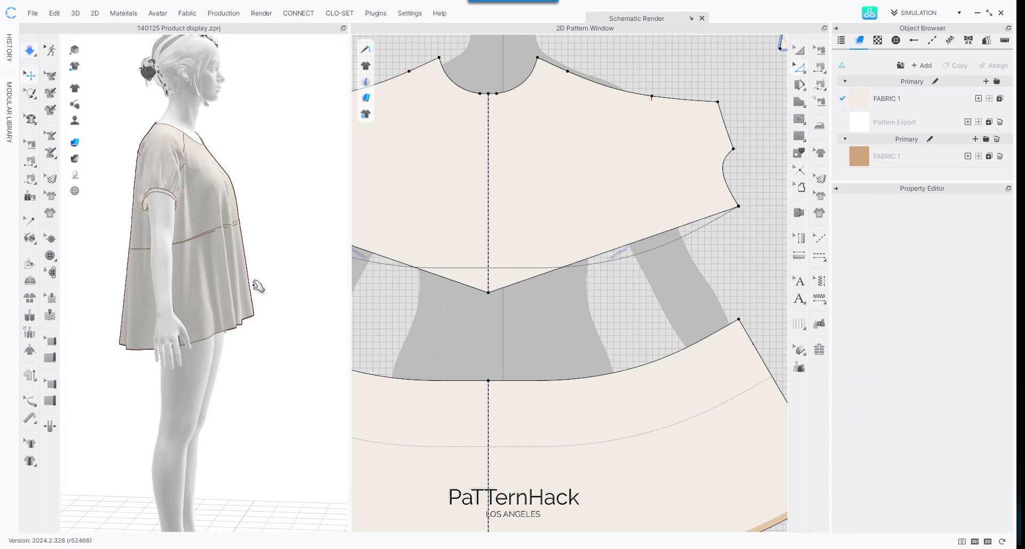
pyautogui.moveTo(246, 289); pyautogui.dragTo(282, 265)
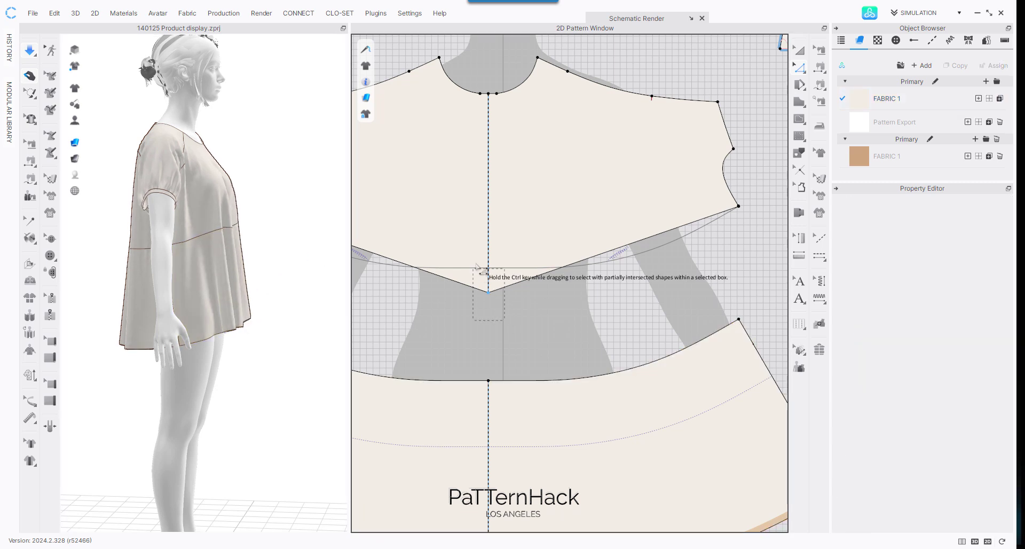
# Step: Extend the upper front's centre point another small amount down and simulate the change in side view
pyautogui.click(488, 293)
pyautogui.press('Down')
pyautogui.press('Down')
pyautogui.press('Down')
pyautogui.press('Down')
pyautogui.press('Down')
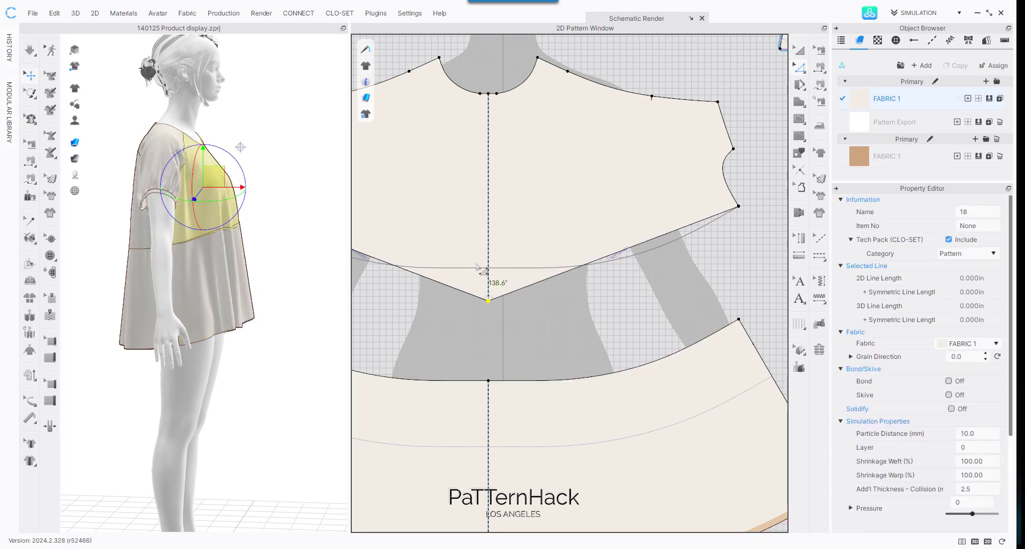
pyautogui.click(284, 203)
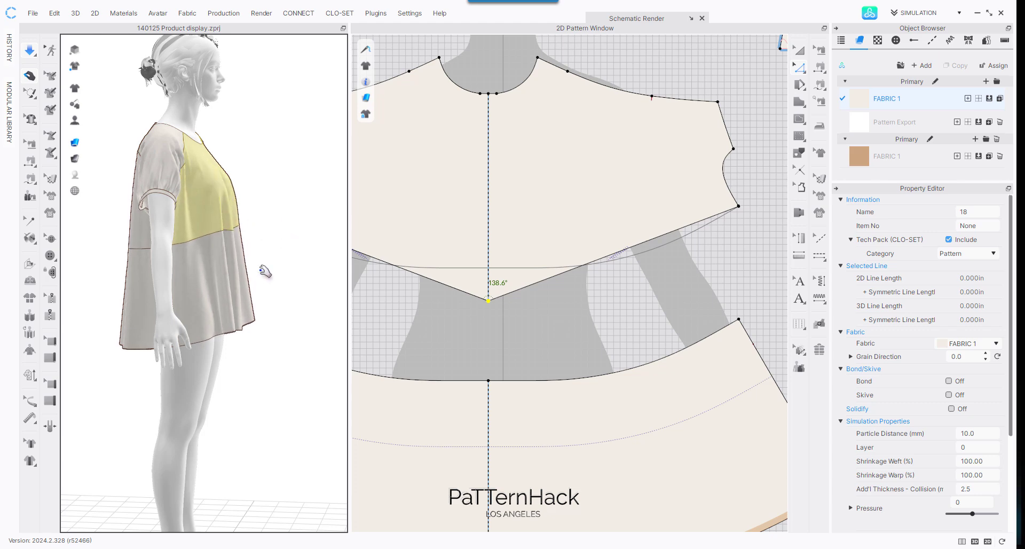
pyautogui.moveTo(279, 156)
pyautogui.mouseDown(button='right')
pyautogui.moveTo(187, 164)
pyautogui.moveTo(287, 160)
pyautogui.mouseUp(button='right')
# Step: Nudge the upper front's centre point down once more, simulate, and turn the avatar to check the seam level from the side
pyautogui.click(488, 300)
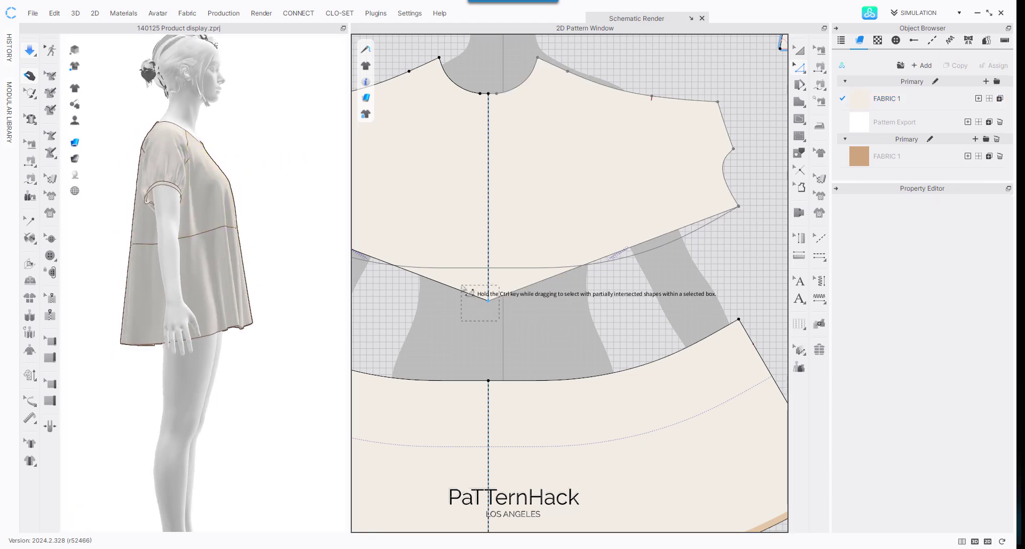
pyautogui.press('Down')
pyautogui.press('Down')
pyautogui.press('Down')
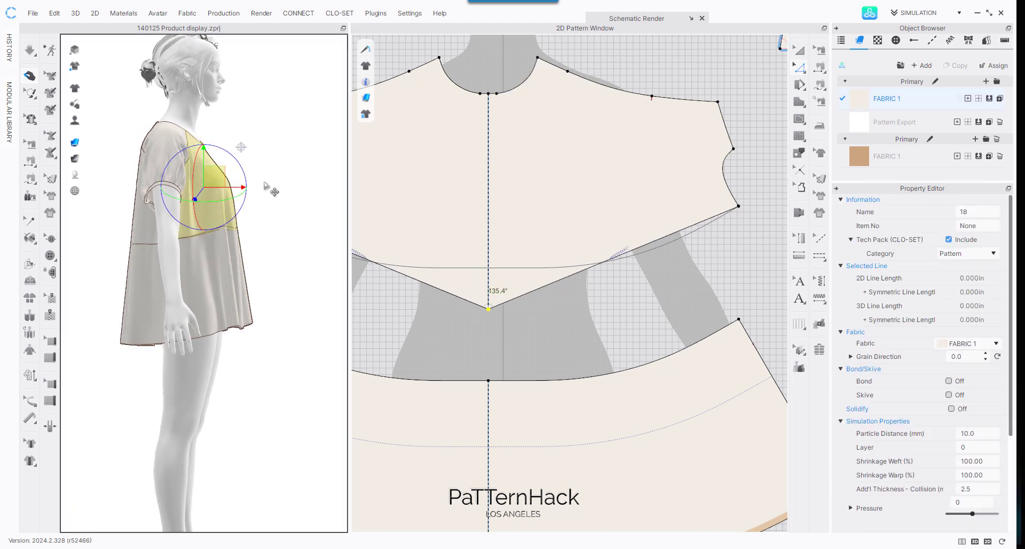
pyautogui.click(321, 206)
pyautogui.moveTo(276, 172); pyautogui.dragTo(321, 217, button='right')
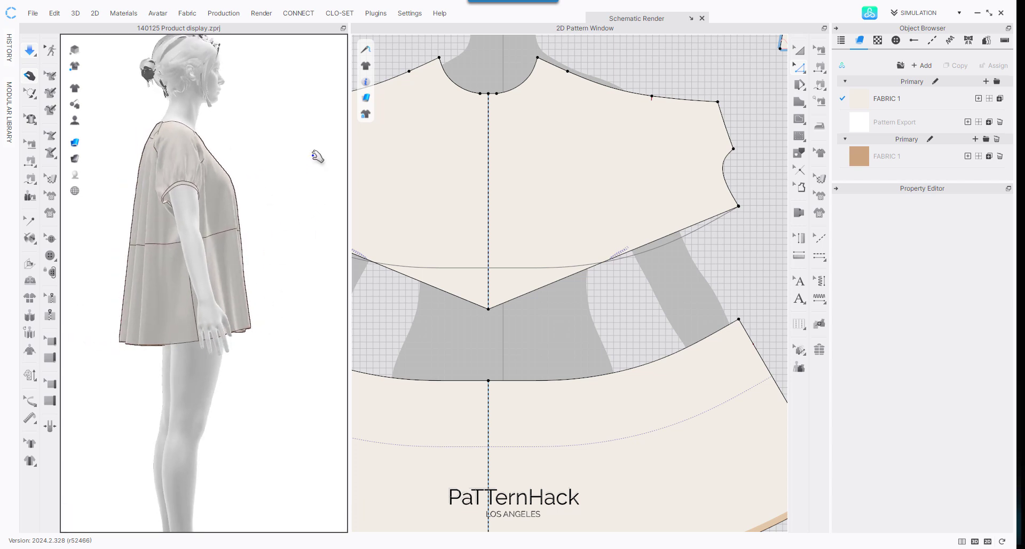
# Step: Bend the upper front piece's angled lower edge into a smooth curve from the centre fold to the side corner and simulate
pyautogui.scroll(3, 766, 257)
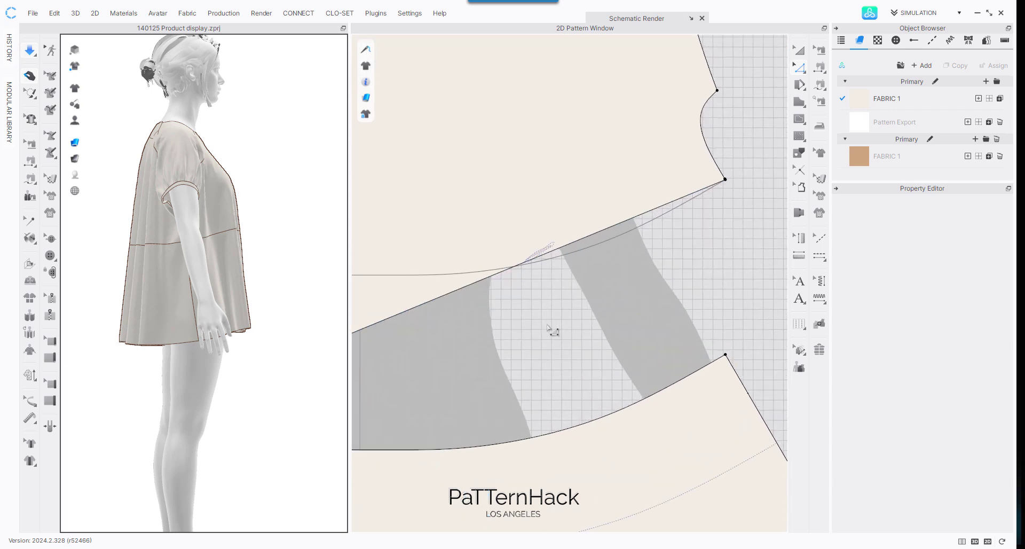
pyautogui.scroll(-3, 555, 315)
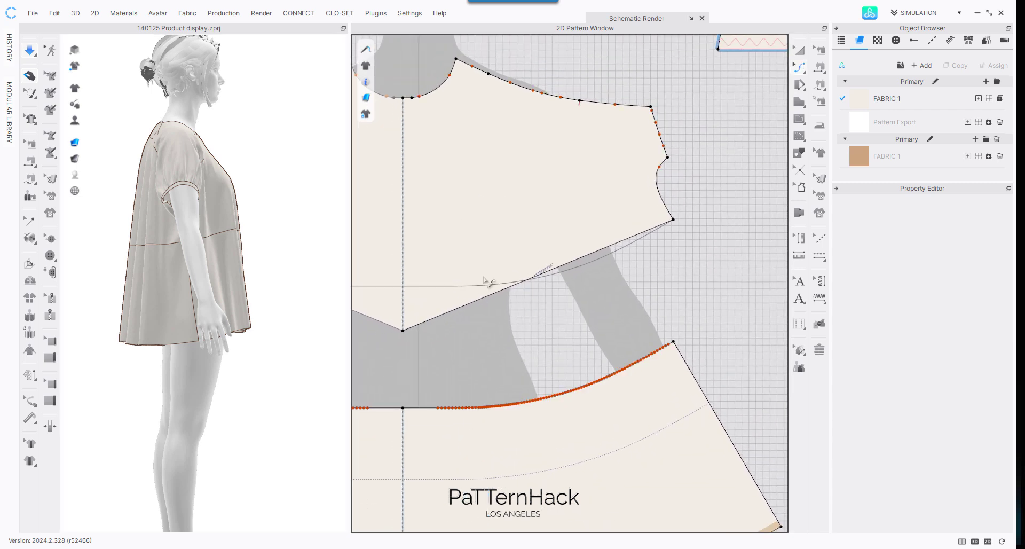
pyautogui.moveTo(485, 298); pyautogui.dragTo(488, 325)
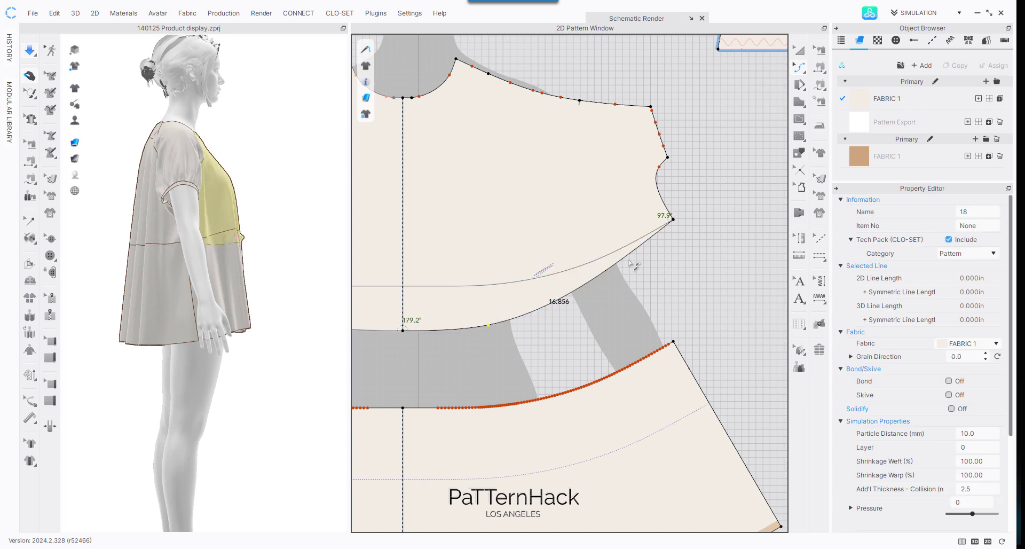
pyautogui.click(333, 186)
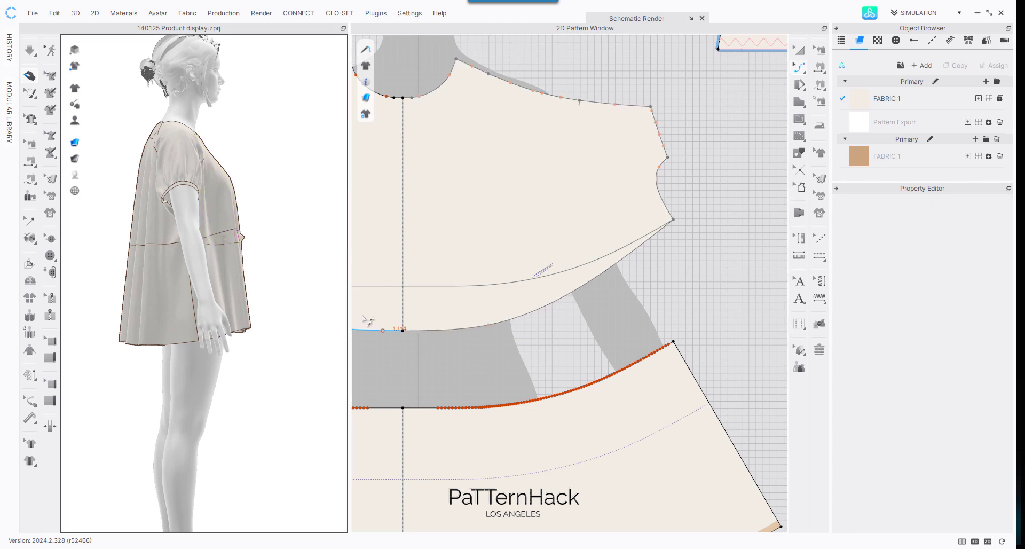
pyautogui.press('space')
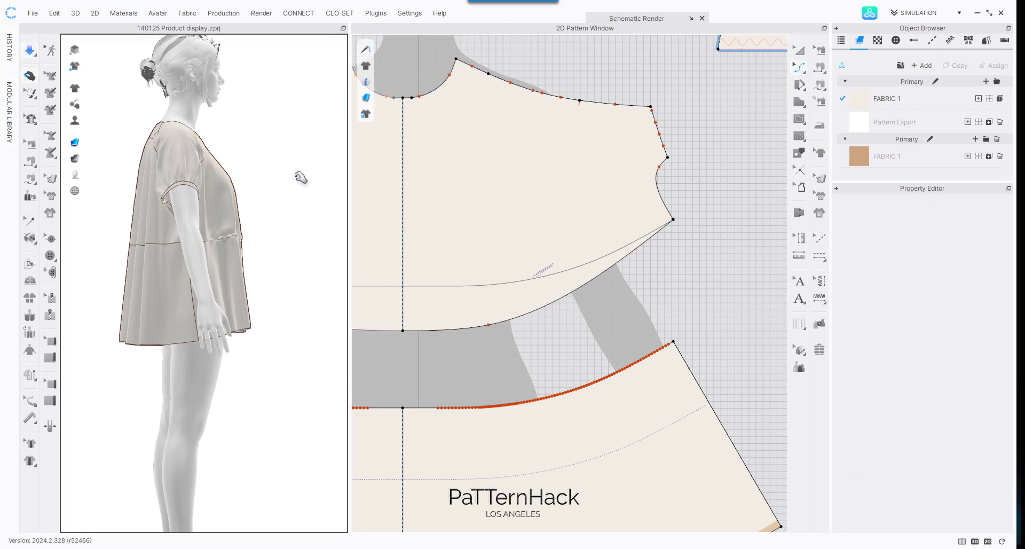
# Step: Pull the lower front panel on the avatar to settle the reshaped seam, checking it in side view
pyautogui.click(240, 281)
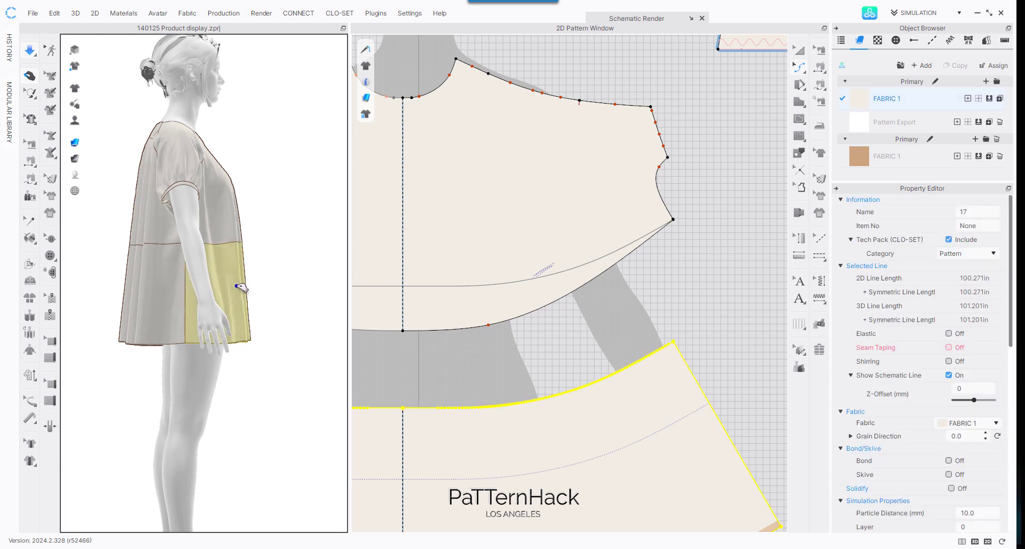
pyautogui.click(304, 173)
pyautogui.moveTo(304, 173); pyautogui.dragTo(287, 175, button='right')
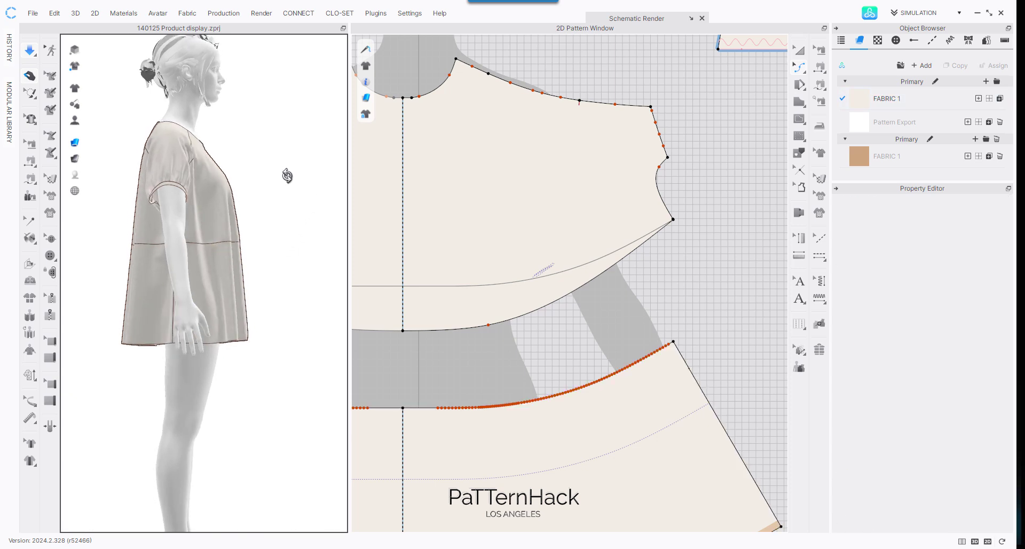
pyautogui.click(152, 301)
pyautogui.click(224, 310)
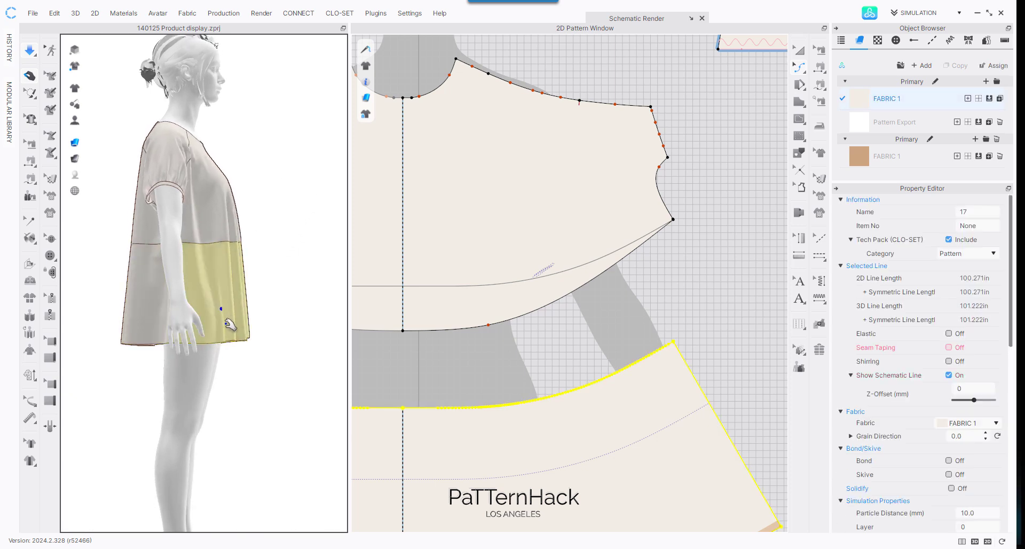
# Step: Turn the avatar around to examine the back waist seam, the shoulders and the sleeve joins up close
pyautogui.moveTo(288, 249); pyautogui.dragTo(256, 325, button='right')
pyautogui.moveTo(286, 172); pyautogui.dragTo(267, 198, button='right')
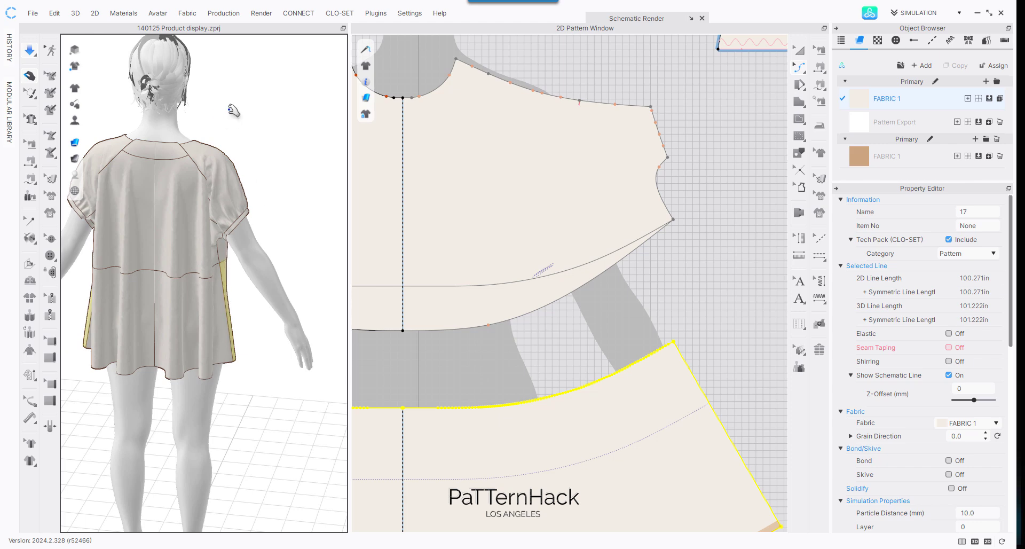
pyautogui.scroll(5, 243, 225)
pyautogui.scroll(2, 243, 223)
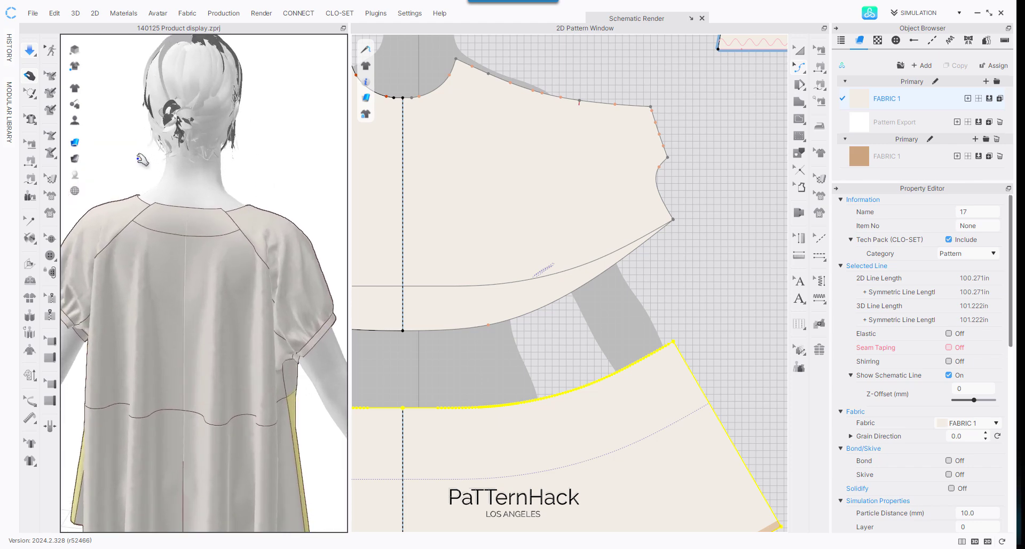
pyautogui.moveTo(142, 160); pyautogui.dragTo(170, 204, button='right')
pyautogui.click(152, 302)
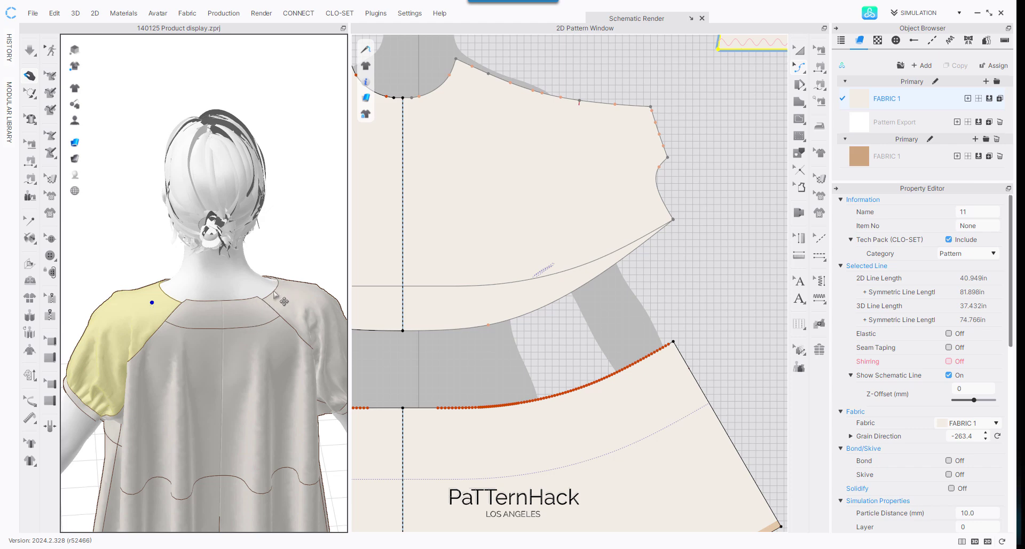
pyautogui.moveTo(202, 288)
pyautogui.mouseDown(button='right')
pyautogui.moveTo(182, 251)
pyautogui.moveTo(156, 234)
pyautogui.moveTo(207, 299)
pyautogui.mouseUp(button='right')
pyautogui.moveTo(213, 333); pyautogui.dragTo(176, 233, button='middle')
pyautogui.scroll(-3, 187, 266)
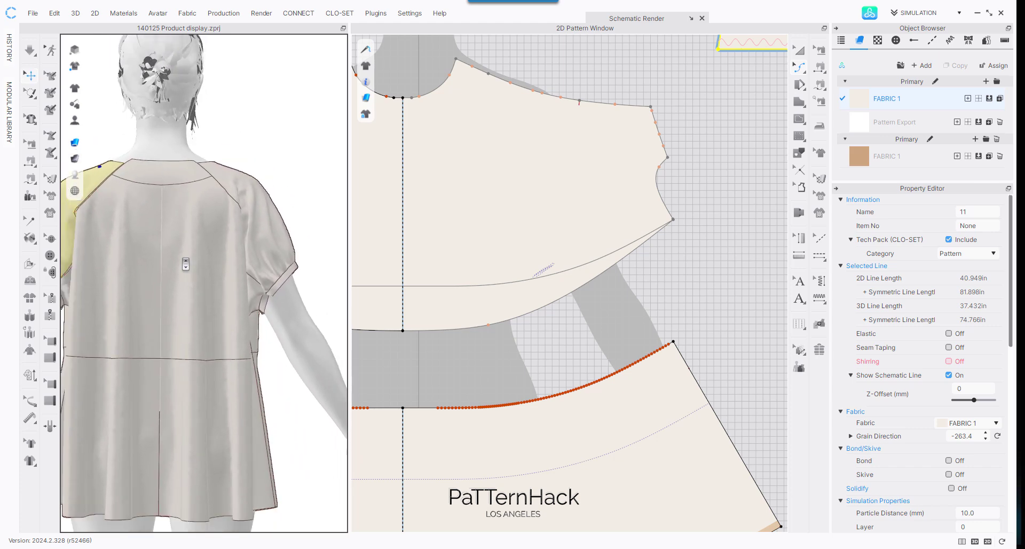
# Step: Simulate the garment and pull the sleeves and upper back panels into place near the underarms
pyautogui.press('space')
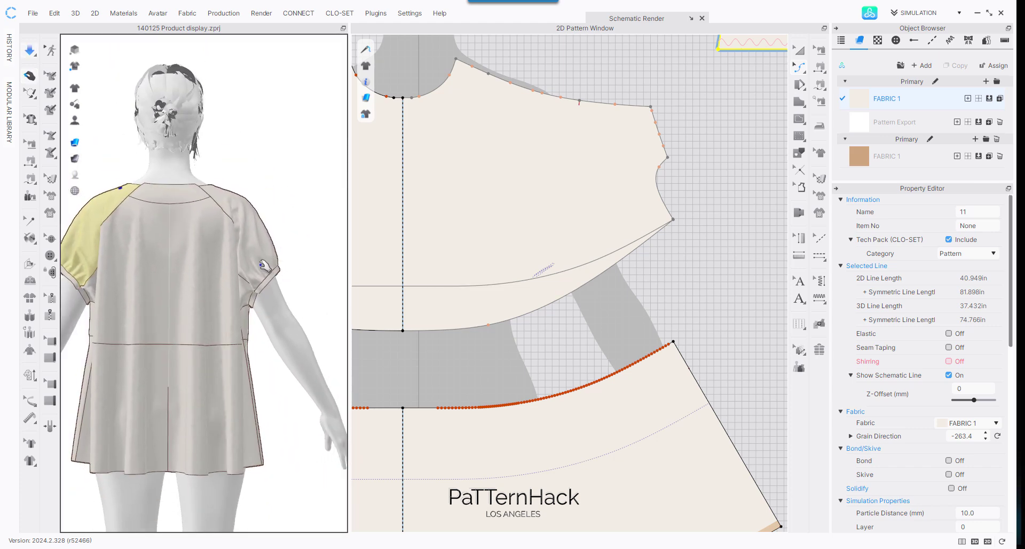
pyautogui.click(281, 235)
pyautogui.click(176, 225)
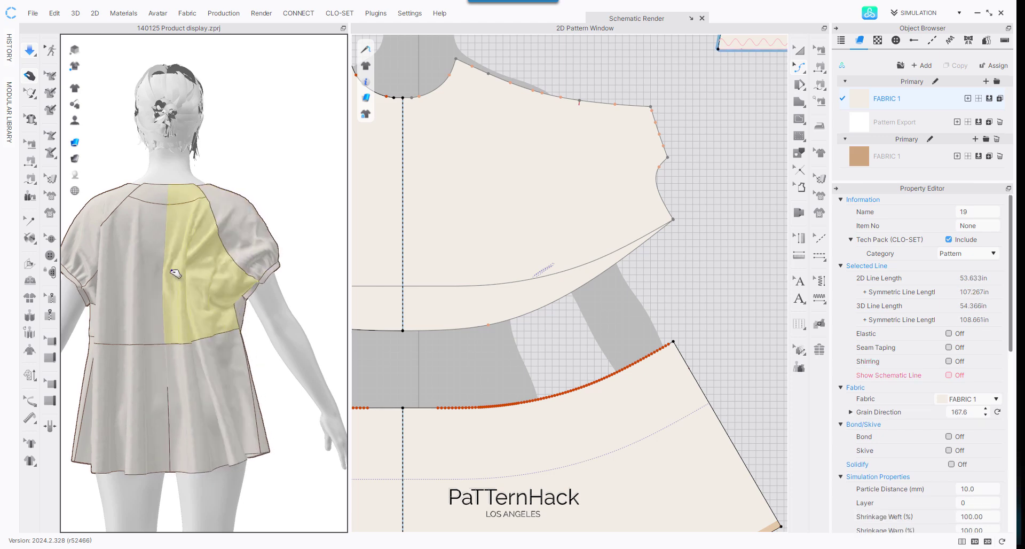
pyautogui.click(84, 308)
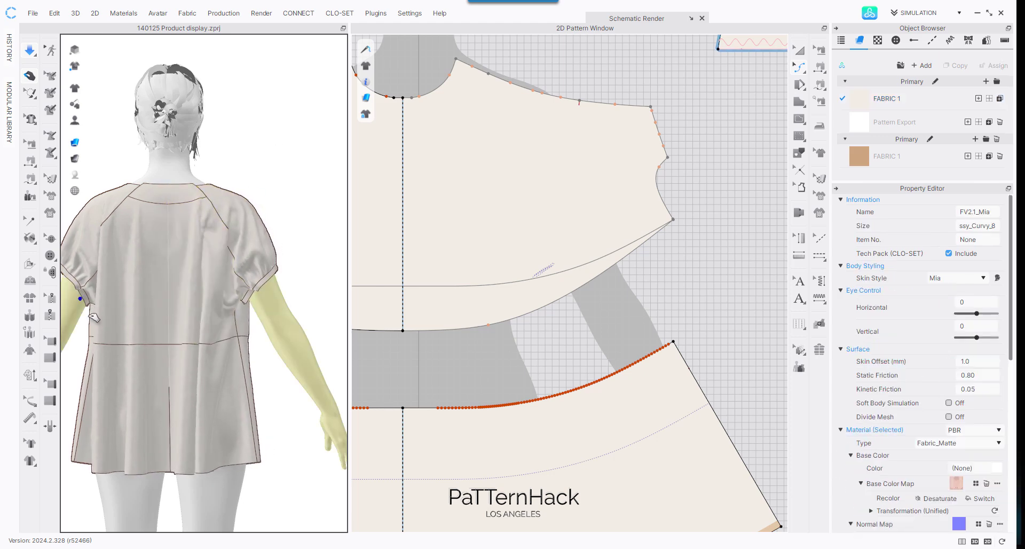
pyautogui.moveTo(88, 305); pyautogui.dragTo(104, 274)
pyautogui.click(131, 221)
# Step: Move the narrow sleeve band piece away from the back pieces to a free area above the sleeve pattern
pyautogui.scroll(-5, 637, 160)
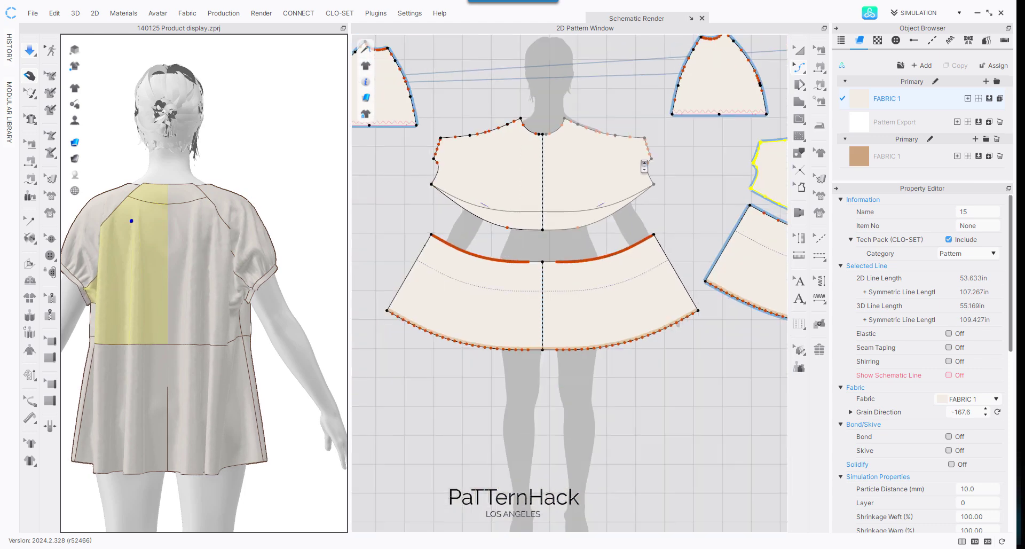
pyautogui.moveTo(638, 78); pyautogui.dragTo(368, 283, button='middle')
pyautogui.moveTo(433, 155); pyautogui.dragTo(543, 175, button='middle')
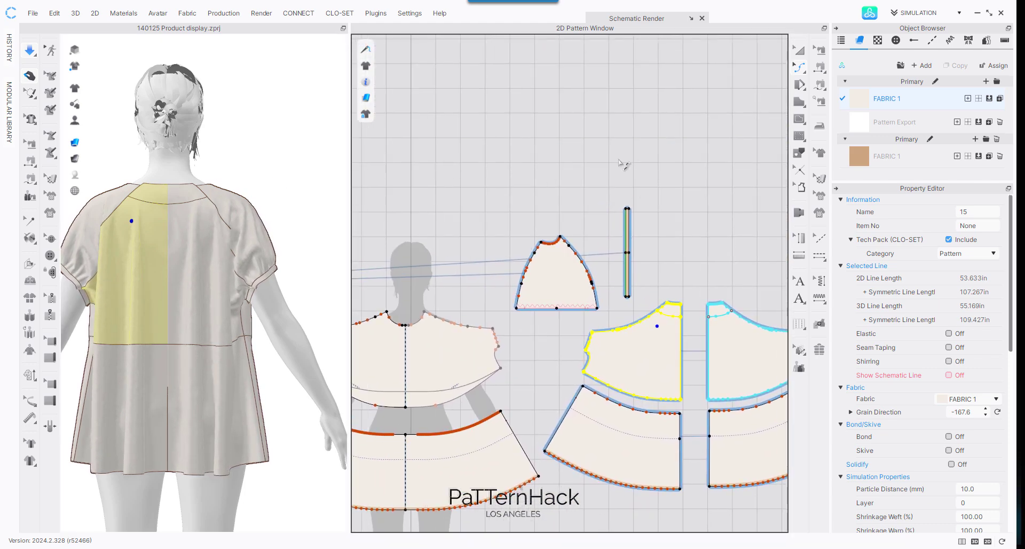
pyautogui.moveTo(619, 163); pyautogui.dragTo(589, 138, button='middle')
pyautogui.click(558, 214)
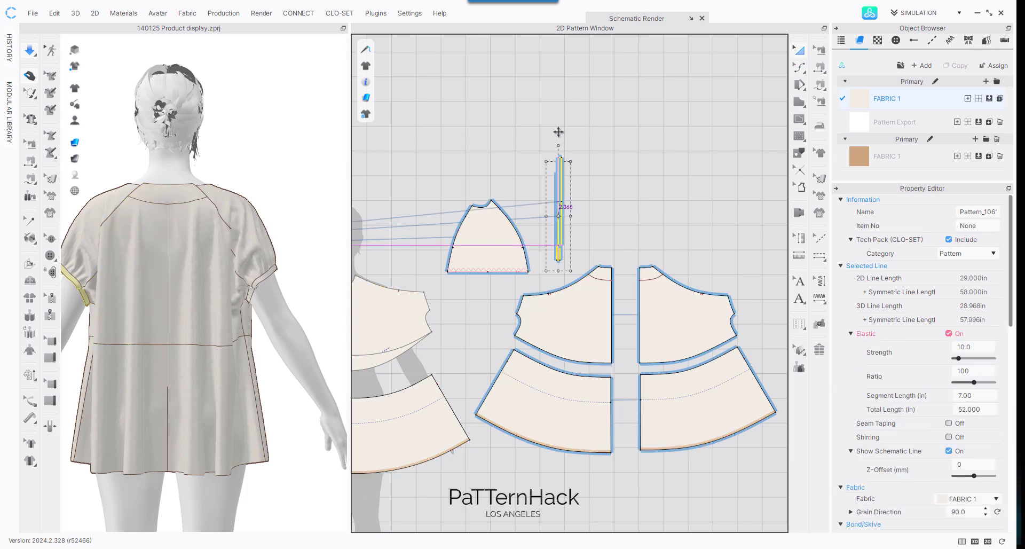
pyautogui.moveTo(558, 213); pyautogui.dragTo(419, 128)
pyautogui.scroll(5, 587, 206)
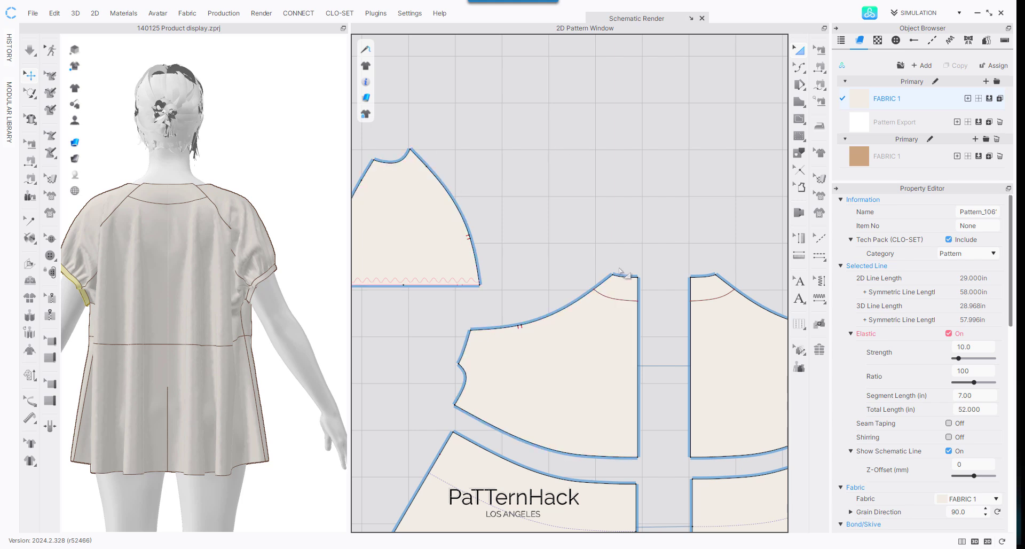
pyautogui.click(537, 153)
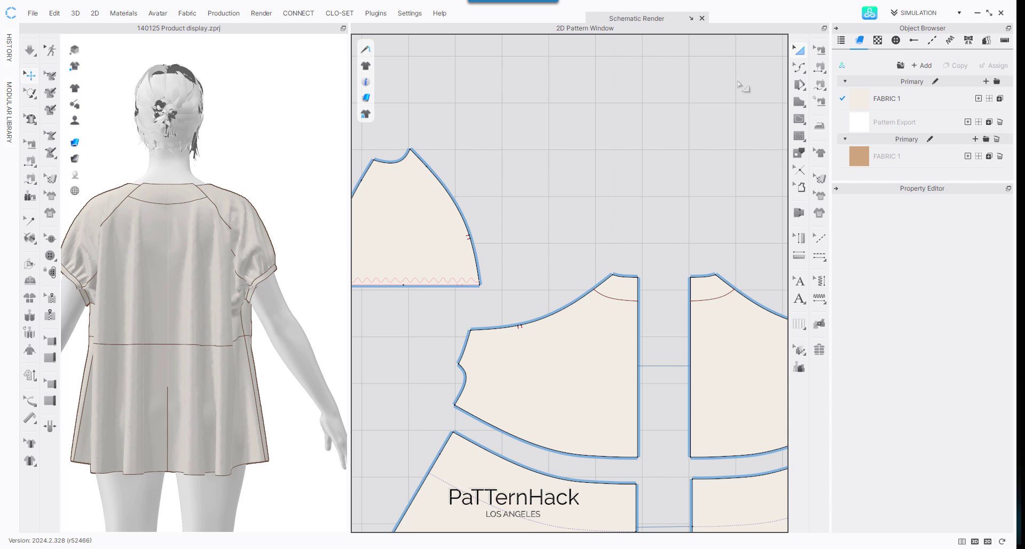
# Step: Select the seam joining the sleeve to the upper back with Edit Sewing and examine its end at the back neckline
pyautogui.click(821, 50)
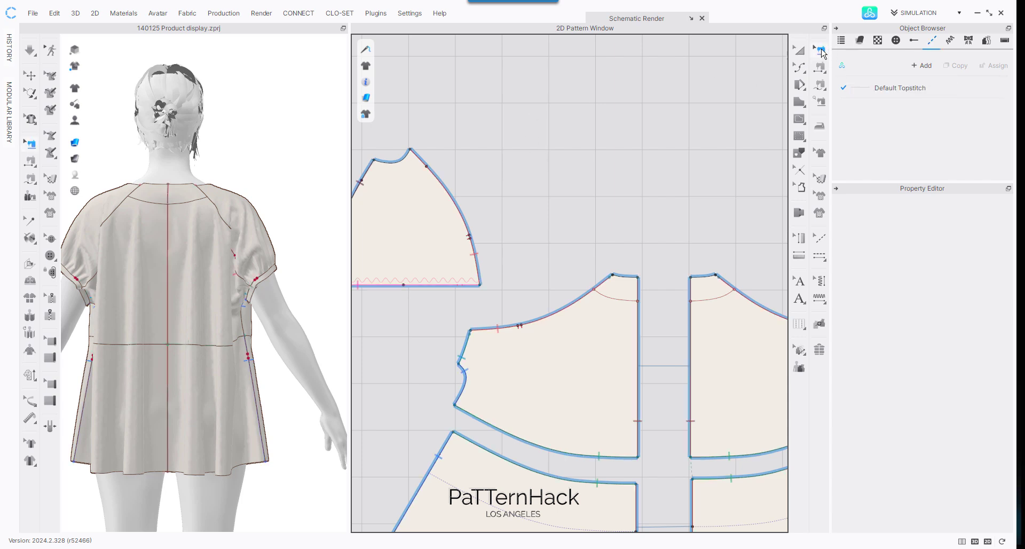
pyautogui.click(446, 187)
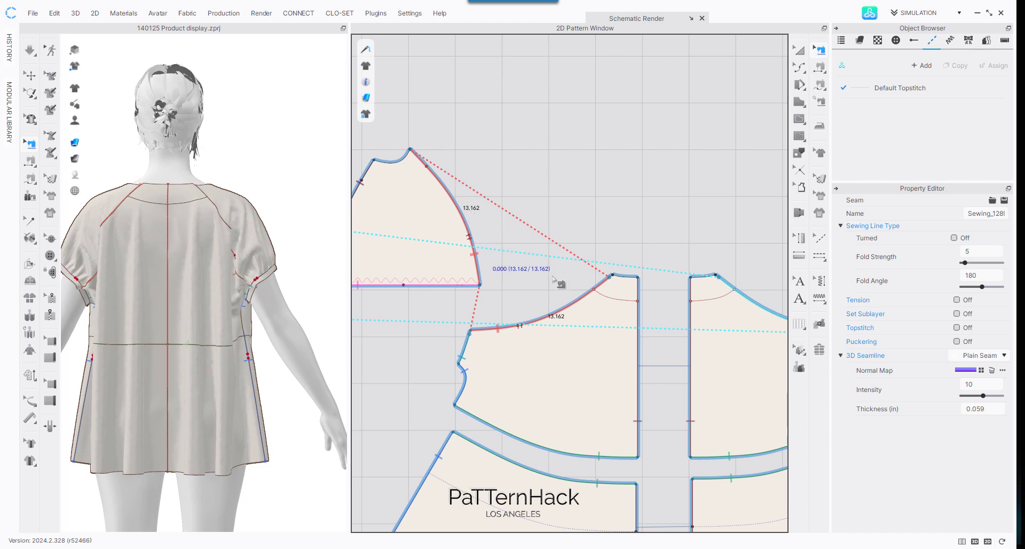
pyautogui.moveTo(273, 141)
pyautogui.mouseDown(button='right')
pyautogui.moveTo(281, 217)
pyautogui.moveTo(272, 140)
pyautogui.mouseUp(button='right')
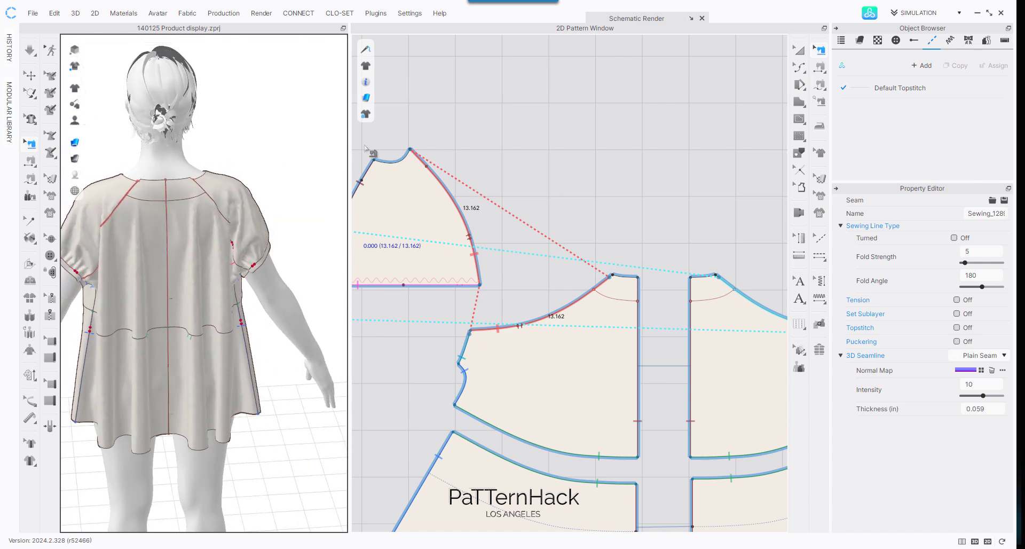
pyautogui.scroll(-1, 655, 219)
pyautogui.scroll(-2, 655, 220)
pyautogui.moveTo(623, 182); pyautogui.dragTo(687, 105, button='middle')
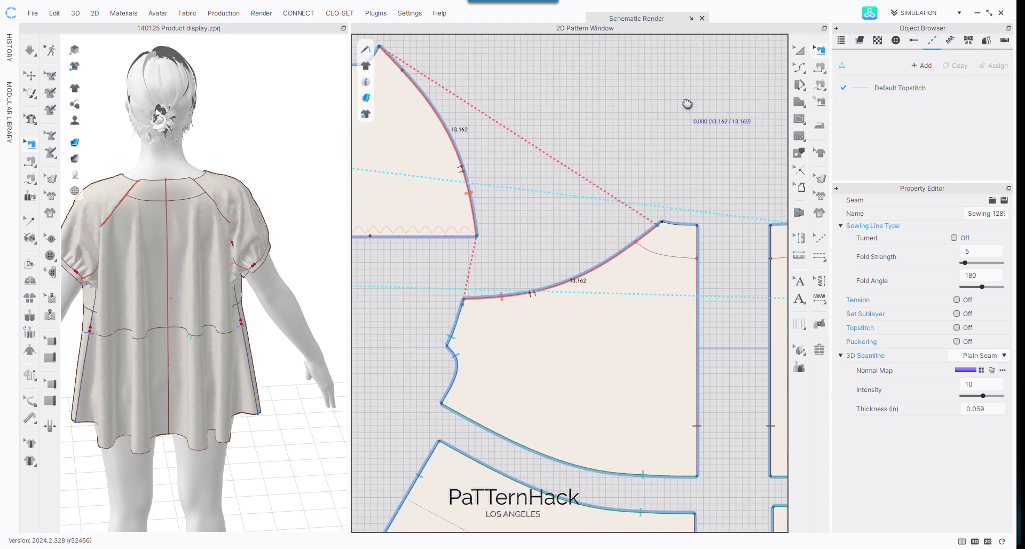
pyautogui.scroll(-2, 635, 144)
pyautogui.scroll(-3, 636, 143)
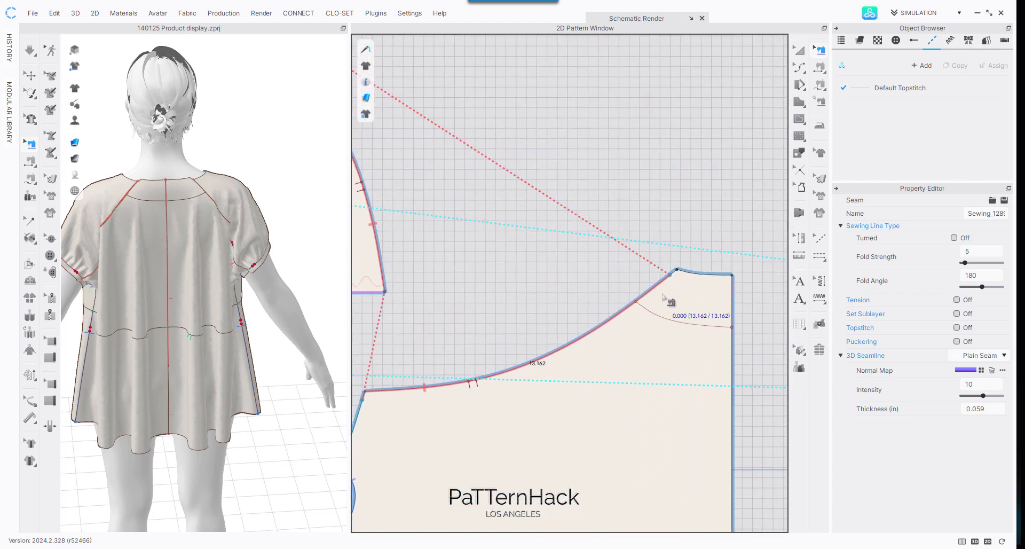
pyautogui.scroll(-3, 704, 220)
pyautogui.moveTo(661, 207); pyautogui.dragTo(611, 89, button='middle')
pyautogui.scroll(5, 578, 114)
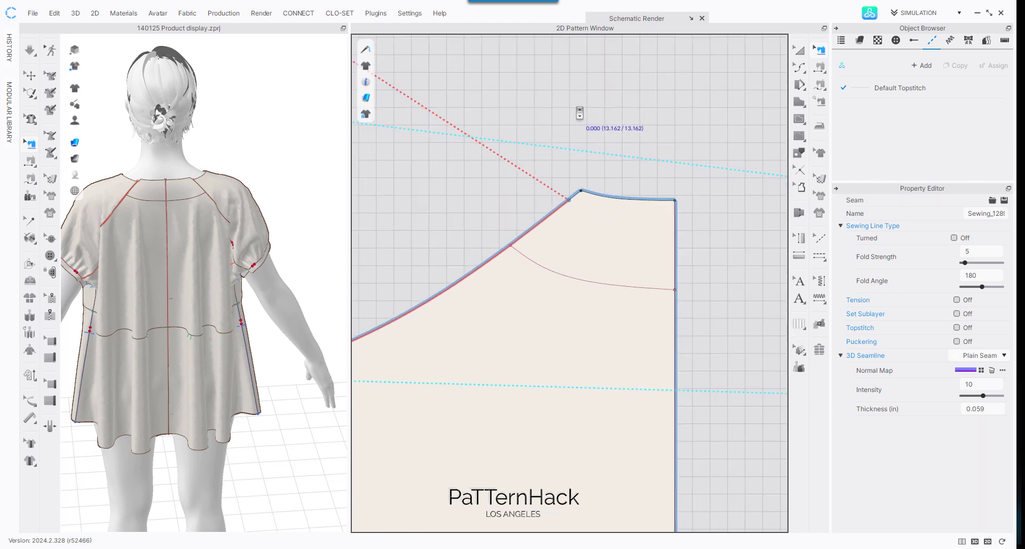
# Step: Examine the sleeve-to-back seam's notches and its lower end around the armhole corner of the upper back piece
pyautogui.moveTo(604, 81); pyautogui.dragTo(776, 209, button='middle')
pyautogui.scroll(3, 698, 166)
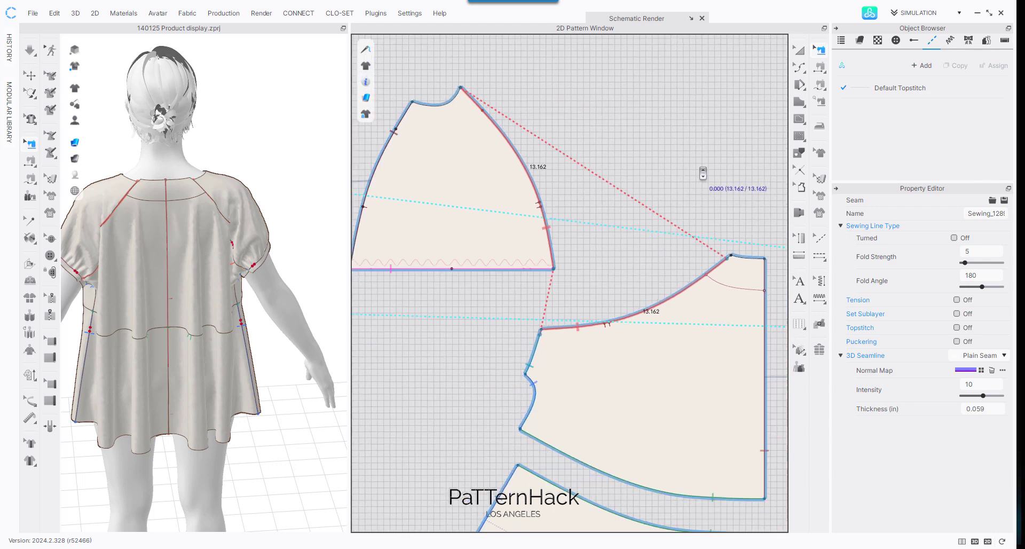
pyautogui.moveTo(708, 113); pyautogui.dragTo(610, 182, button='middle')
pyautogui.scroll(-2, 663, 239)
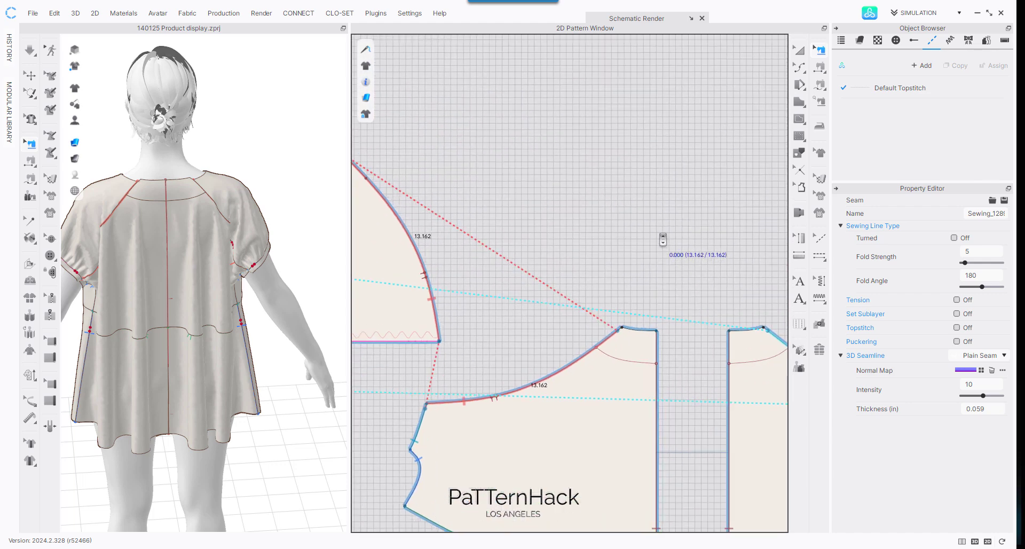
pyautogui.scroll(-8, 555, 286)
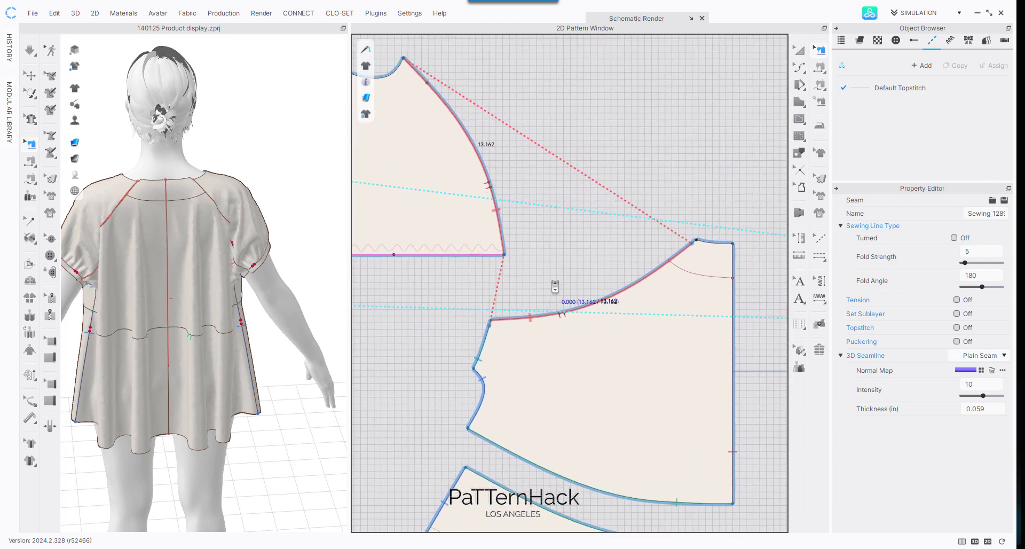
pyautogui.scroll(-1, 555, 287)
pyautogui.moveTo(555, 286); pyautogui.dragTo(613, 175, button='middle')
pyautogui.click(600, 198)
pyautogui.scroll(-3, 596, 188)
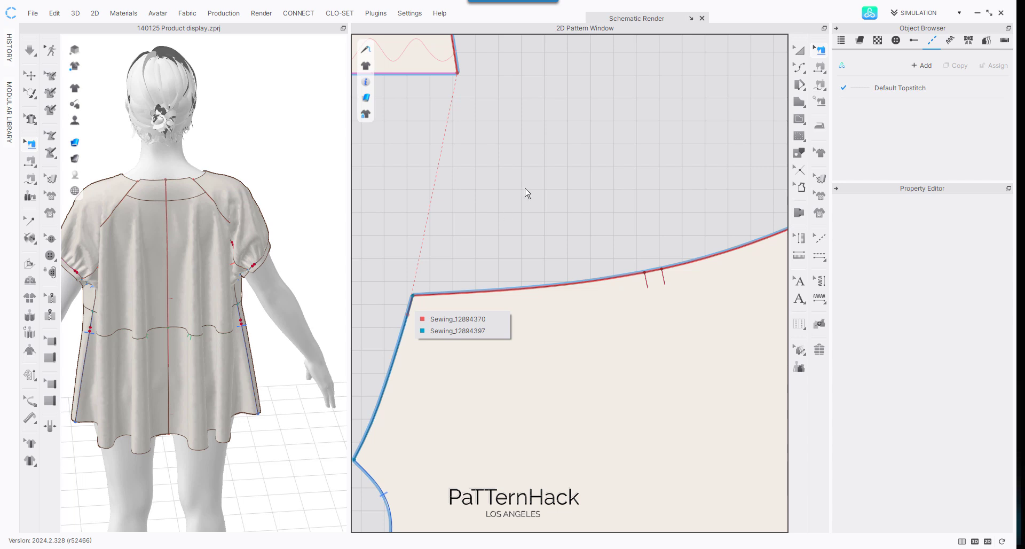
pyautogui.scroll(-3, 552, 124)
pyautogui.moveTo(583, 71); pyautogui.dragTo(508, 217, button='middle')
pyautogui.scroll(2, 508, 218)
pyautogui.moveTo(471, 168); pyautogui.dragTo(631, 121, button='middle')
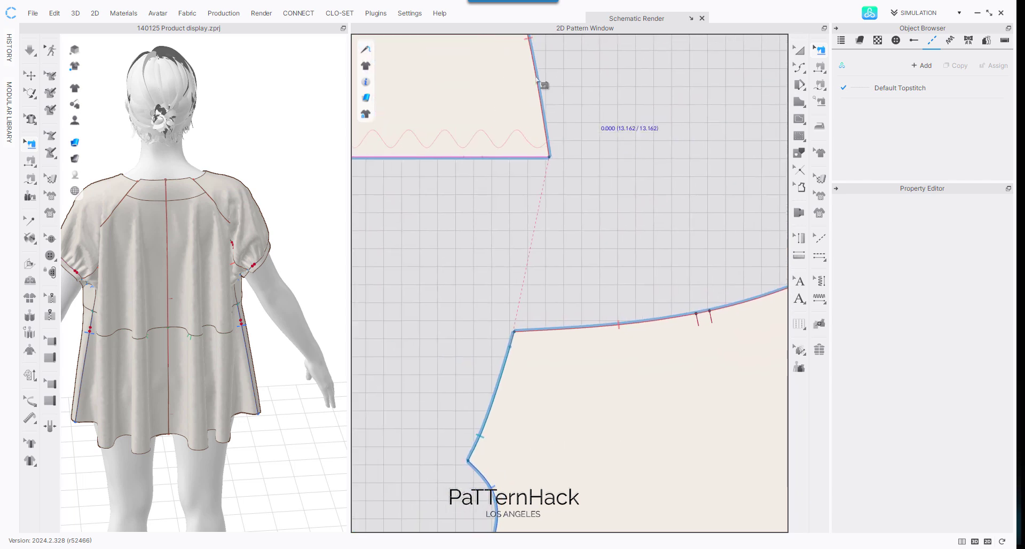
# Step: Move the lower end of the sleeve-to-back sewing line up to the armhole corner of the upper back piece
pyautogui.scroll(2, 608, 278)
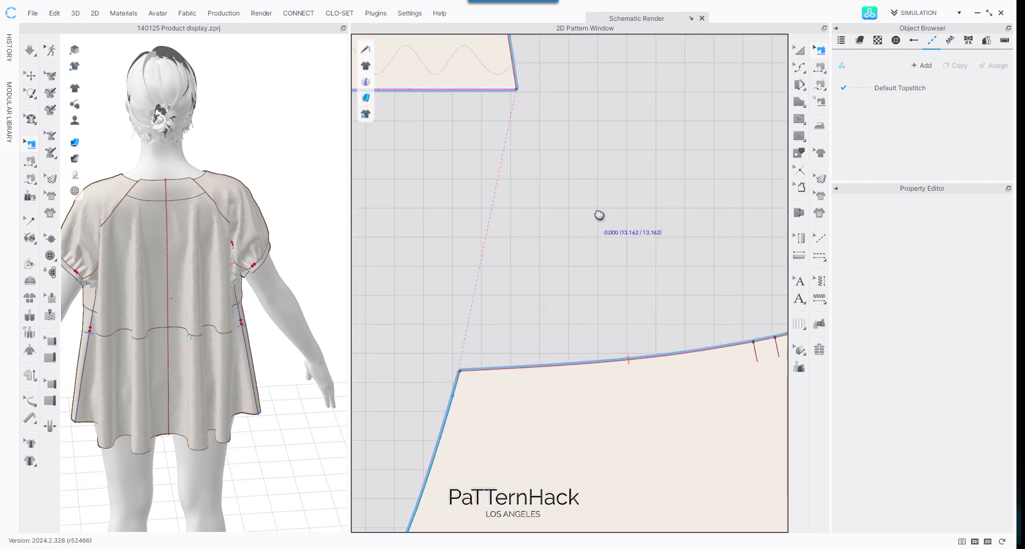
pyautogui.moveTo(598, 216); pyautogui.dragTo(774, 75, button='middle')
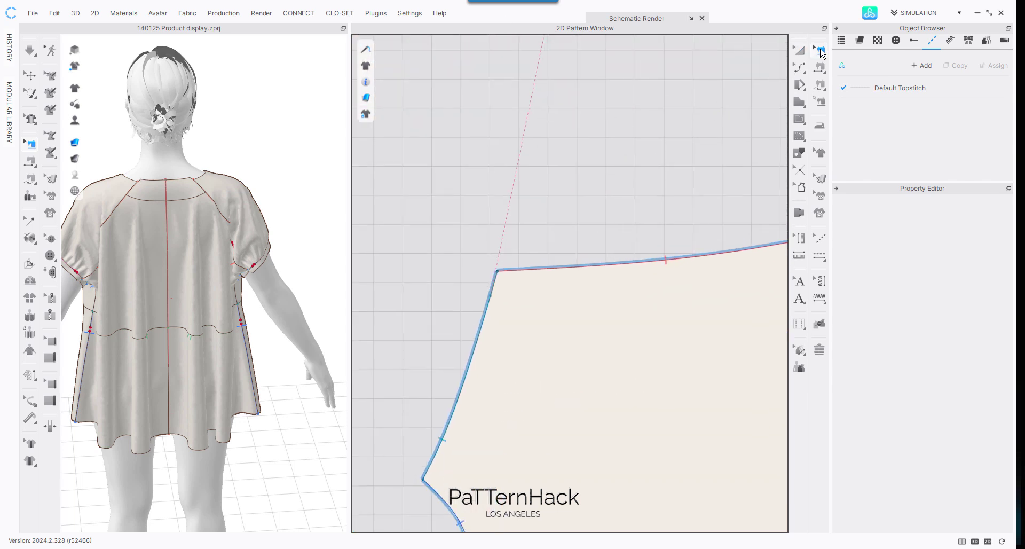
pyautogui.click(506, 272)
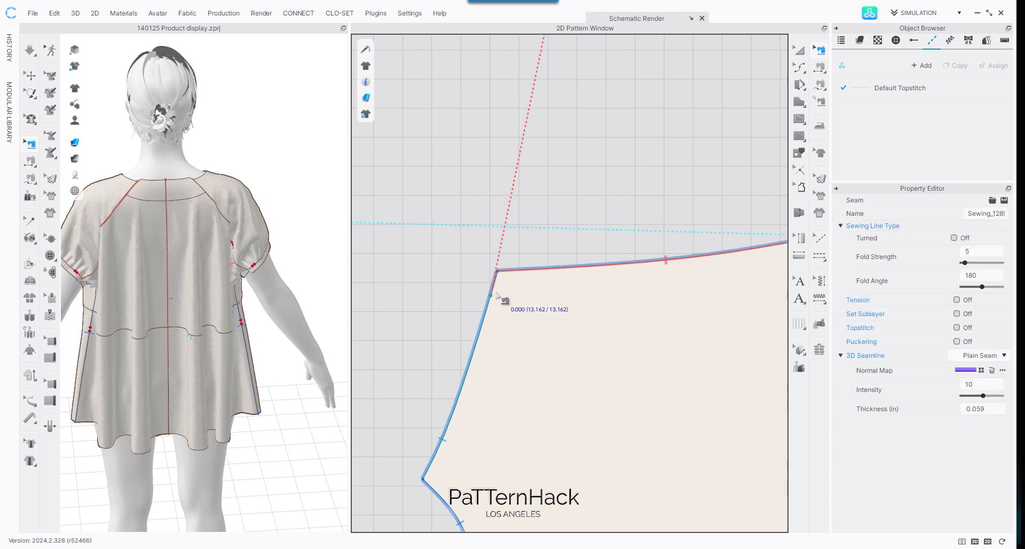
pyautogui.moveTo(496, 284); pyautogui.dragTo(566, 214)
# Step: Move the upper end of the sleeve-to-back sewing line to the back neckline corner of the upper back piece
pyautogui.moveTo(692, 144); pyautogui.dragTo(440, 190, button='middle')
pyautogui.moveTo(662, 133); pyautogui.dragTo(416, 286, button='middle')
pyautogui.moveTo(533, 218); pyautogui.dragTo(386, 308, button='middle')
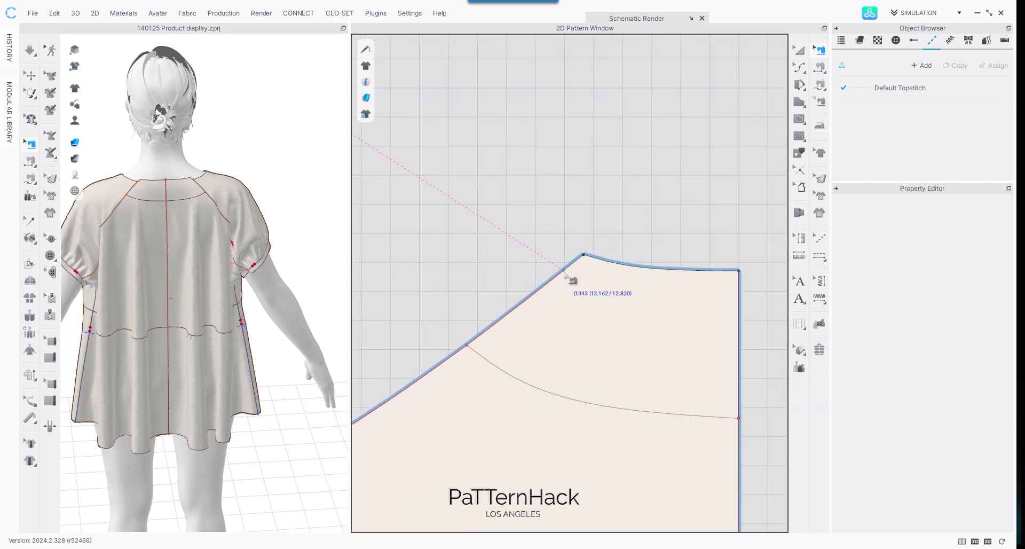
pyautogui.moveTo(565, 272); pyautogui.dragTo(593, 171)
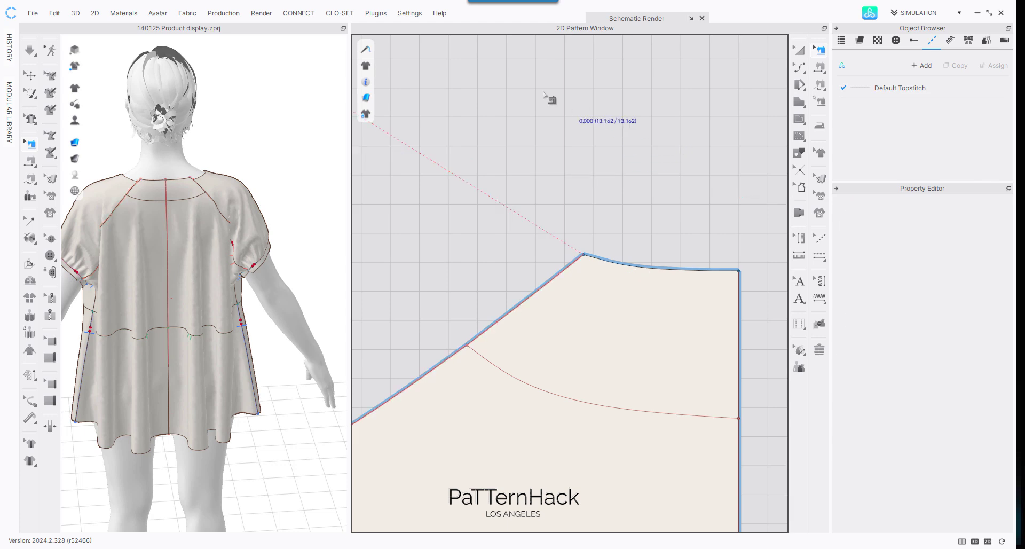
# Step: Select the sleeve-to-back seam and check that its ends match the corners of the sleeve and upper back pieces
pyautogui.scroll(-3, 564, 100)
pyautogui.scroll(5, 563, 100)
pyautogui.moveTo(495, 89); pyautogui.dragTo(729, 78, button='middle')
pyautogui.scroll(4, 546, 118)
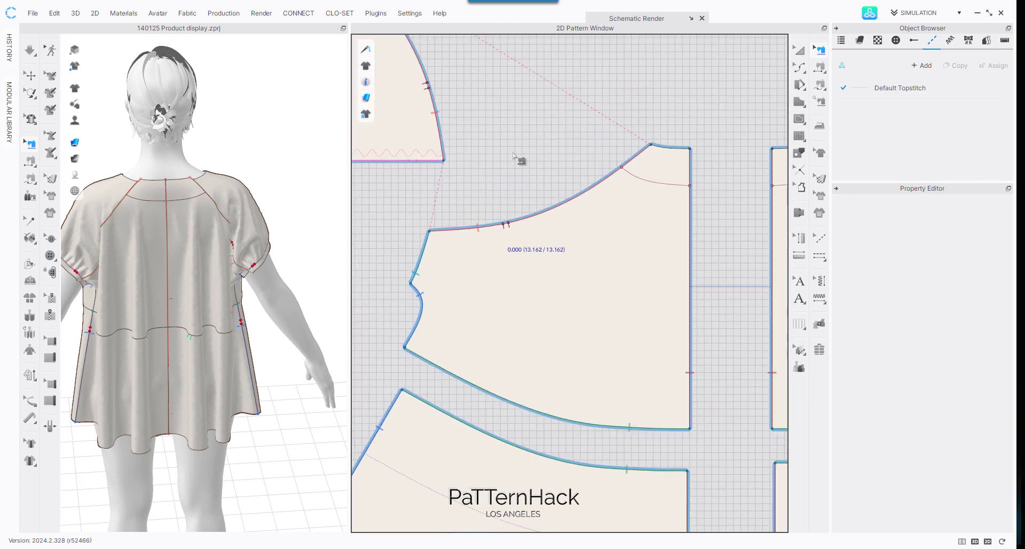
pyautogui.moveTo(514, 75); pyautogui.dragTo(579, 231, button='middle')
pyautogui.click(482, 210)
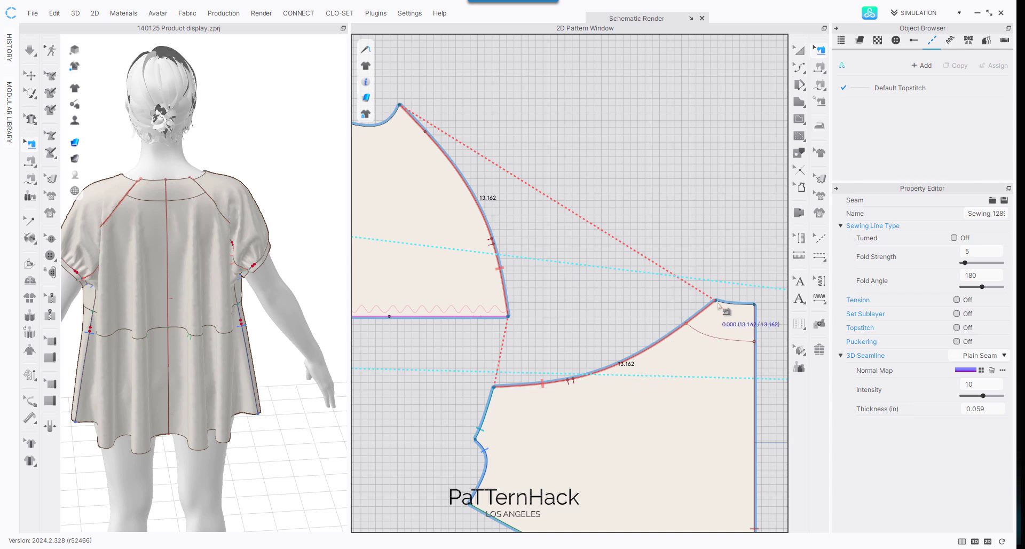
pyautogui.click(488, 401)
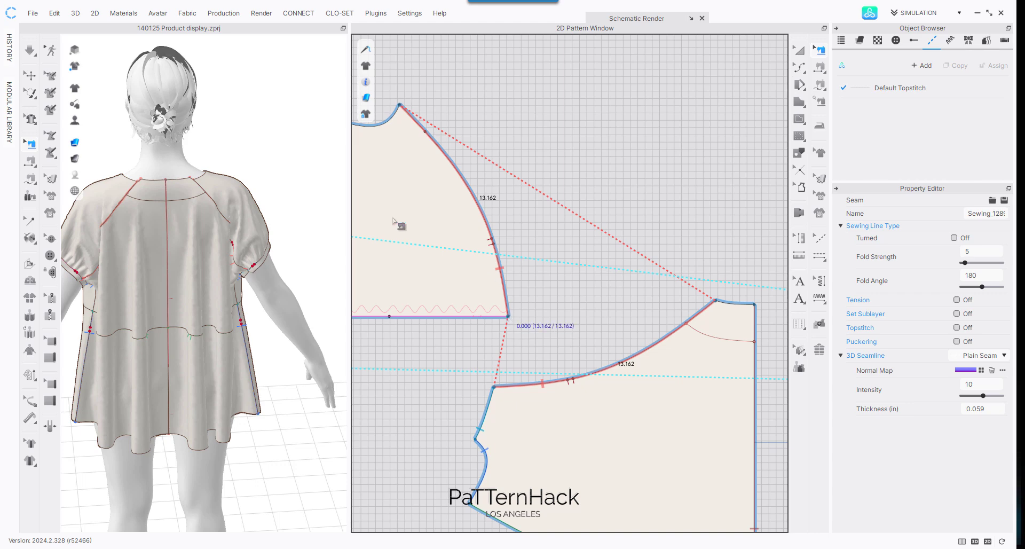
pyautogui.click(290, 145)
# Step: Enlarge the 3D view, simulate the blouse with the corrected sewing, and pull lightly on the fabric to settle the back
pyautogui.moveTo(349, 149); pyautogui.dragTo(617, 152)
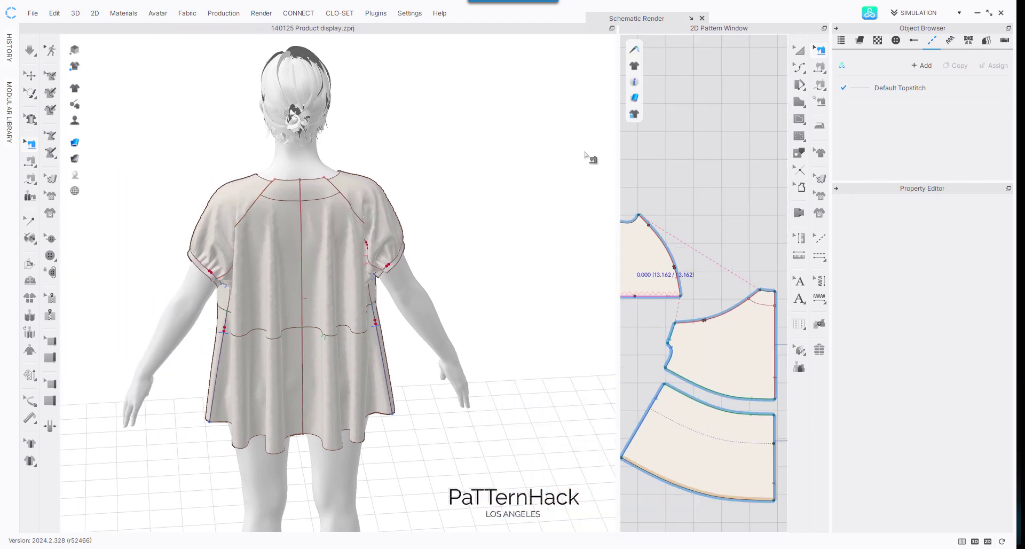
pyautogui.moveTo(449, 119); pyautogui.dragTo(359, 163, button='right')
pyautogui.scroll(-2, 418, 224)
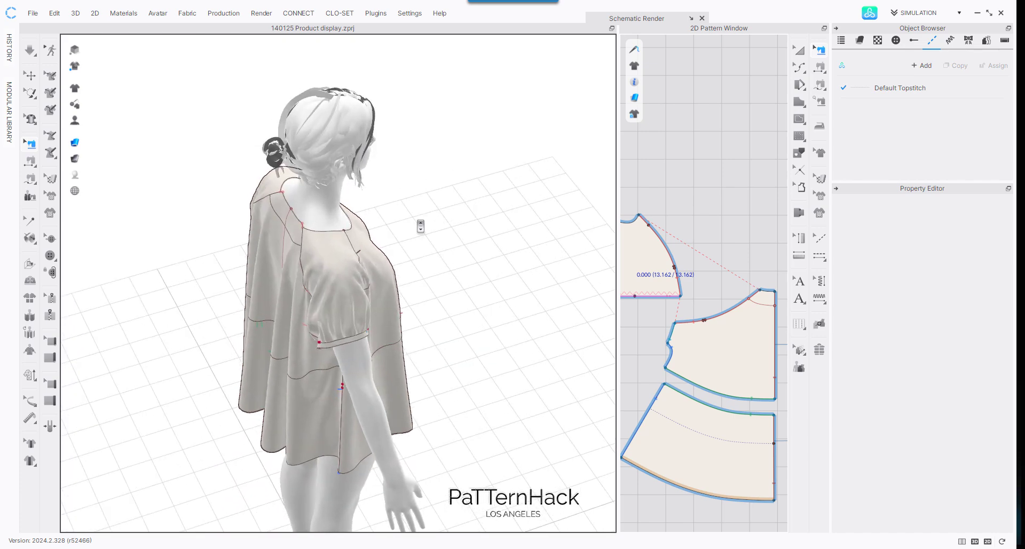
pyautogui.moveTo(462, 189); pyautogui.dragTo(493, 141, button='middle')
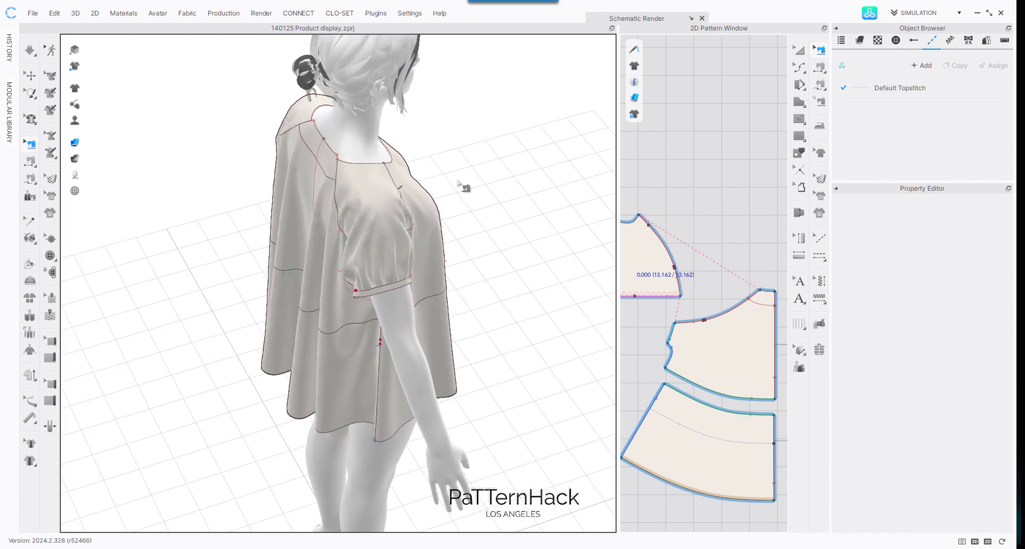
pyautogui.scroll(3, 461, 184)
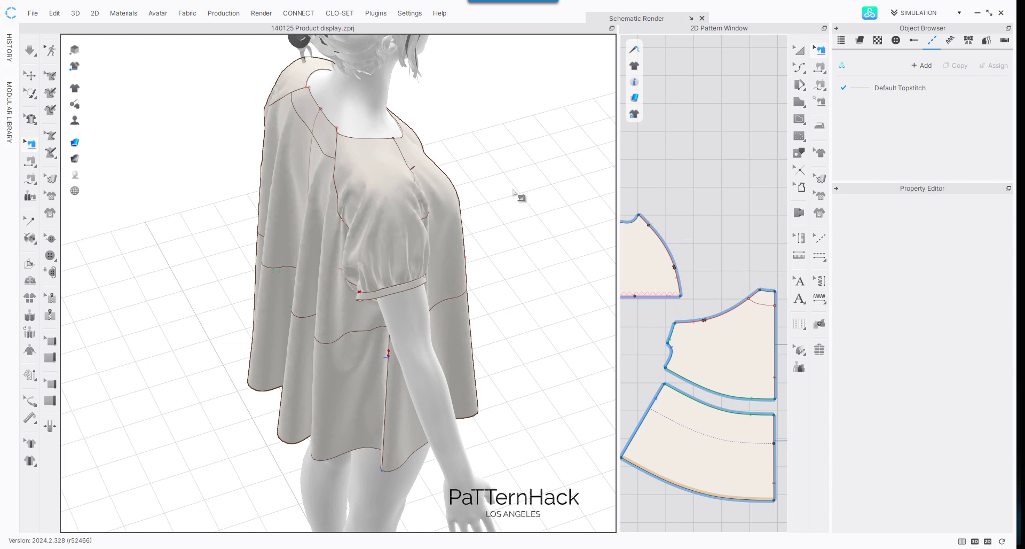
pyautogui.press('space')
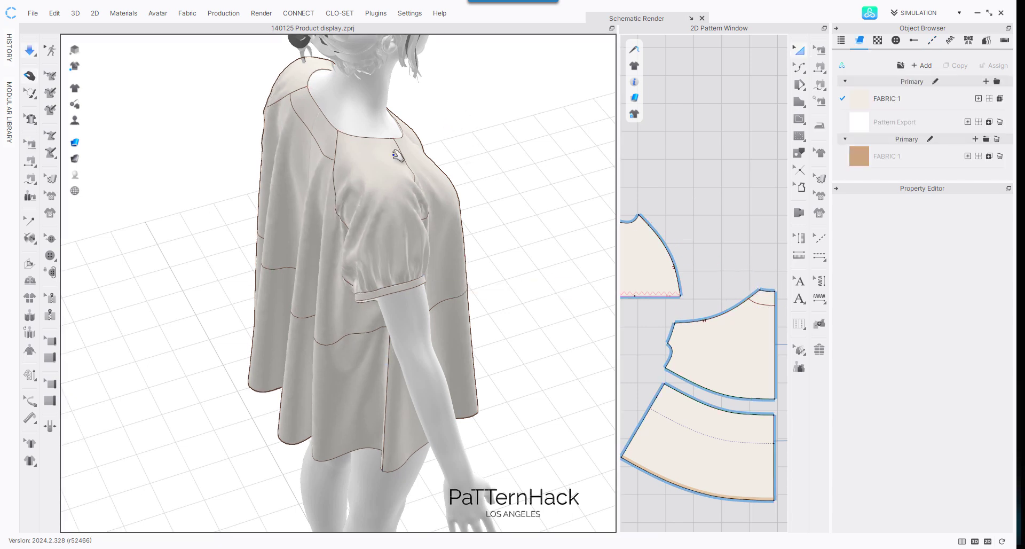
pyautogui.moveTo(363, 145)
pyautogui.mouseDown()
pyautogui.moveTo(304, 121)
pyautogui.moveTo(374, 143)
pyautogui.mouseUp()
pyautogui.moveTo(418, 153); pyautogui.dragTo(460, 131, button='right')
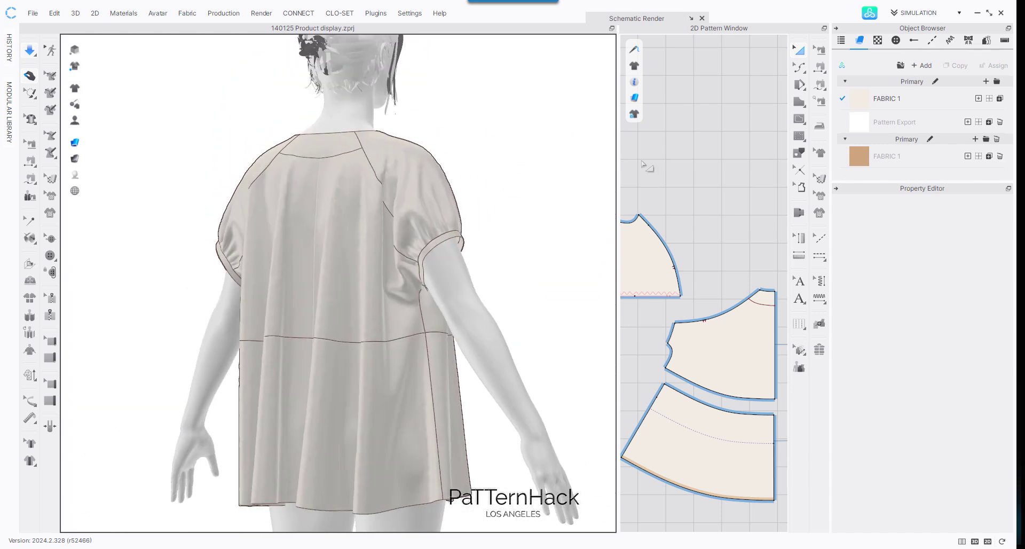
# Step: Move the detached sleeve band down beside its sleeve pattern and shift that sleeve slightly higher above the back pieces
pyautogui.moveTo(618, 159); pyautogui.dragTo(395, 187)
pyautogui.scroll(-2, 558, 128)
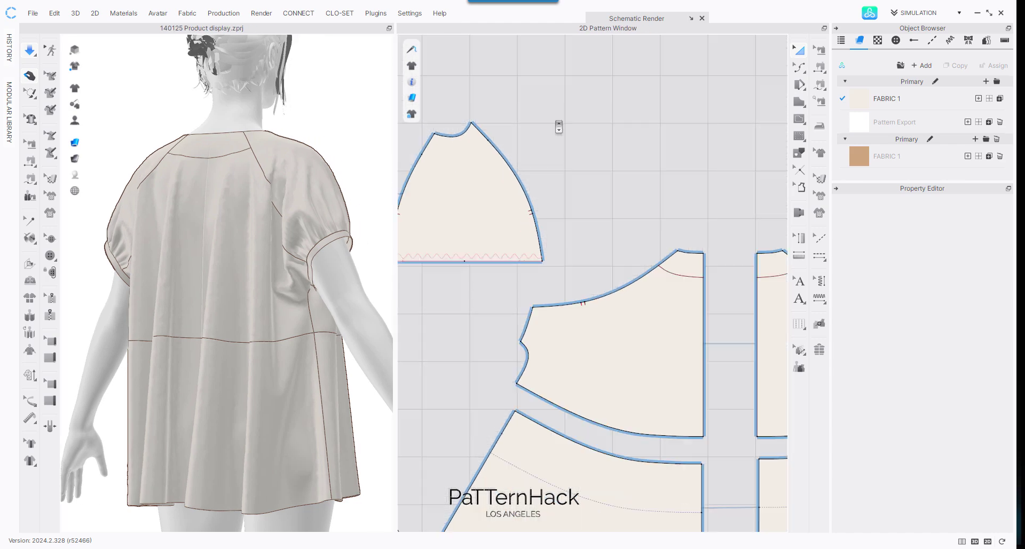
pyautogui.moveTo(560, 126); pyautogui.dragTo(470, 107, button='middle')
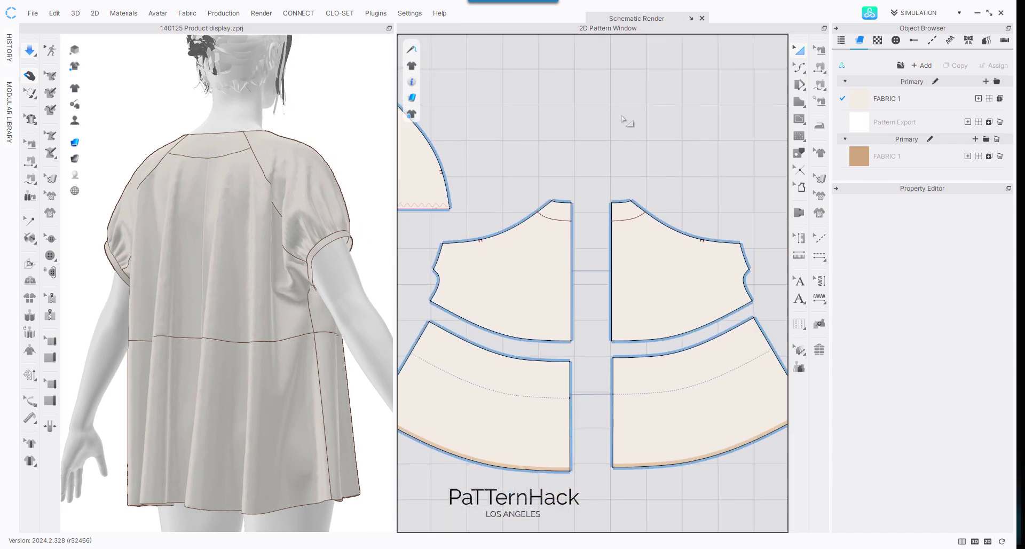
pyautogui.click(554, 222)
pyautogui.click(617, 155)
pyautogui.scroll(-5, 584, 141)
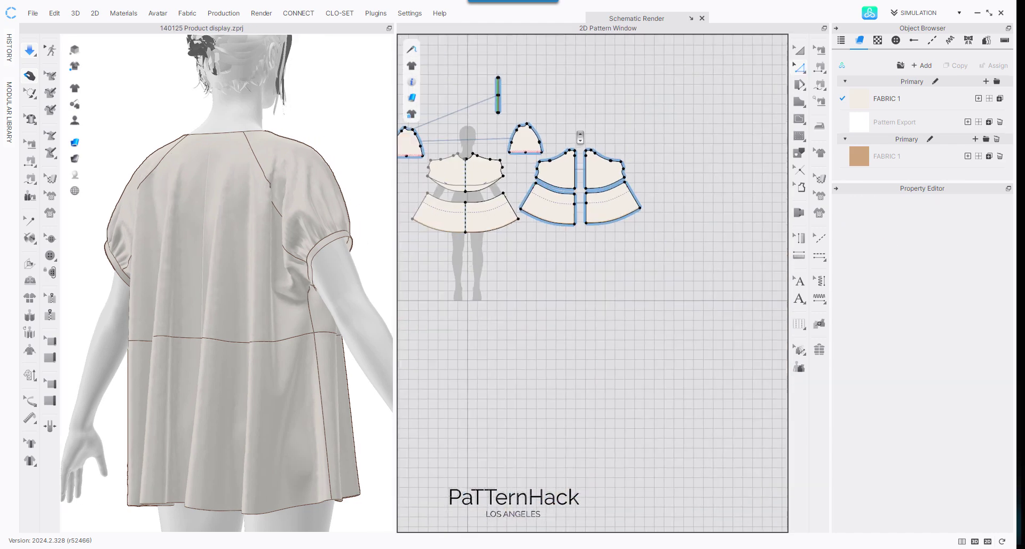
pyautogui.moveTo(564, 304); pyautogui.dragTo(557, 419, button='middle')
pyautogui.scroll(3, 514, 206)
pyautogui.moveTo(559, 158); pyautogui.dragTo(592, 103, button='middle')
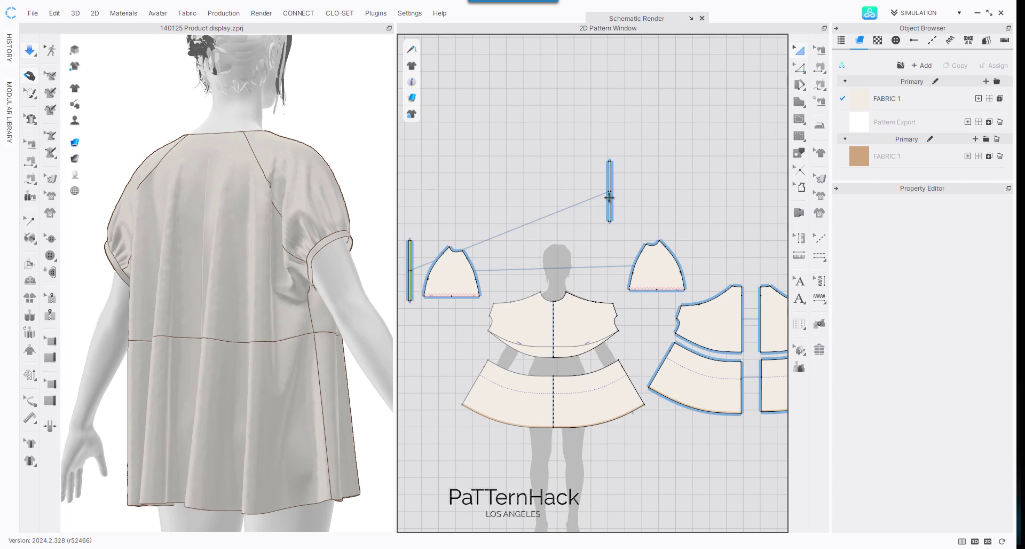
pyautogui.moveTo(609, 198); pyautogui.dragTo(660, 247)
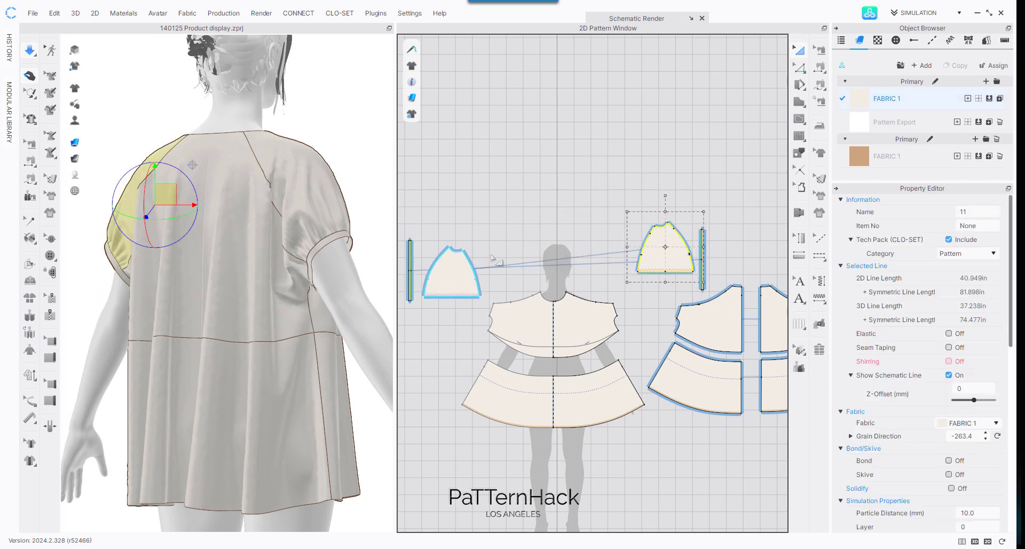
# Step: Raise the opposite sleeve pattern to match and place its band close beside it
pyautogui.moveTo(476, 269); pyautogui.dragTo(477, 239)
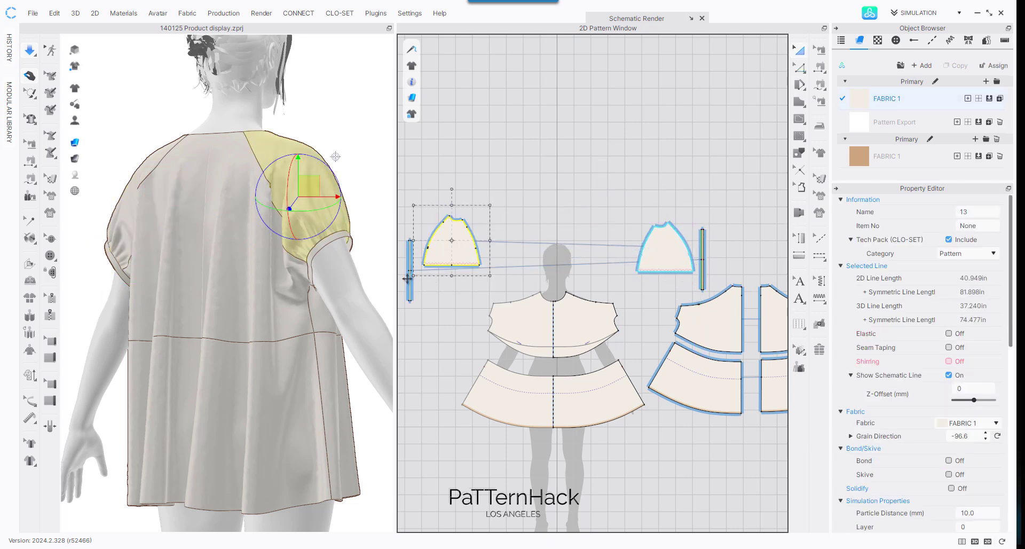
pyautogui.moveTo(408, 279); pyautogui.dragTo(460, 265)
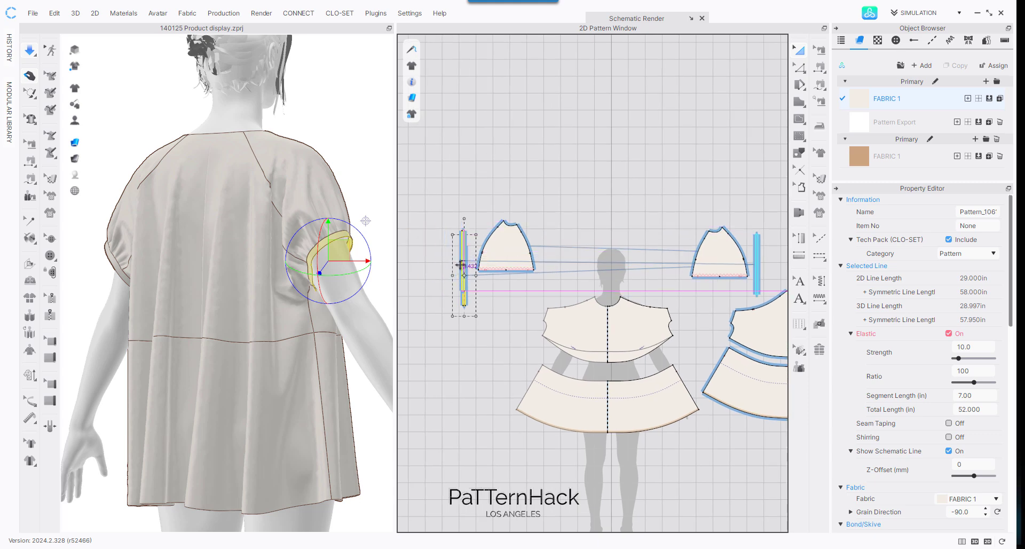
pyautogui.click(682, 215)
pyautogui.moveTo(590, 175); pyautogui.dragTo(551, 138, button='middle')
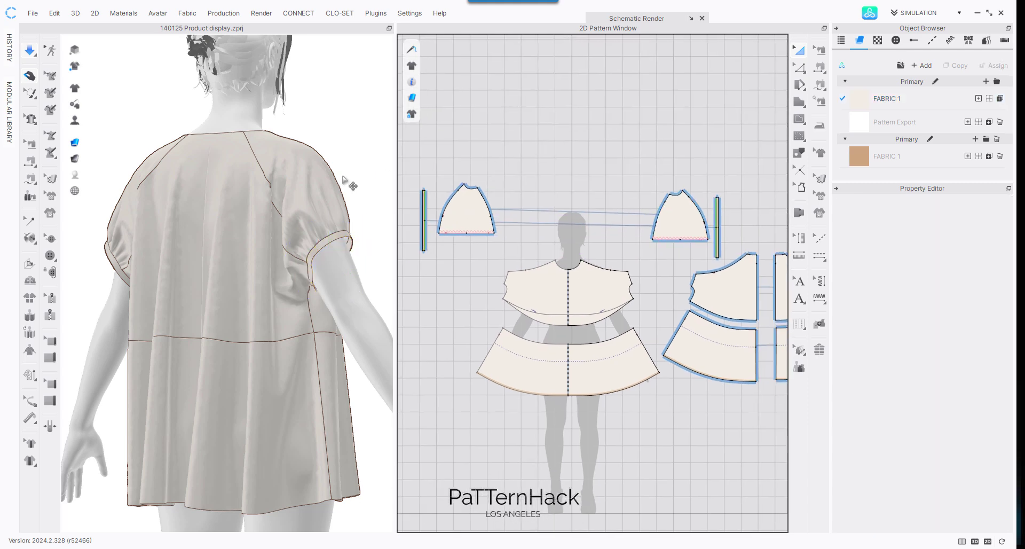
# Step: Select the lower front panel and examine how the front panel seam drapes from the front and the side
pyautogui.moveTo(348, 181); pyautogui.dragTo(120, 192, button='right')
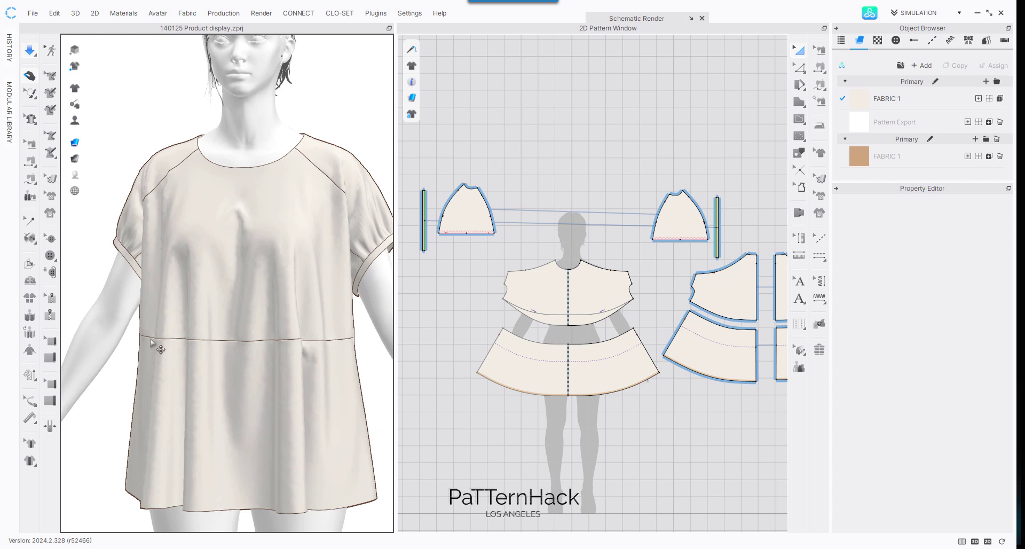
pyautogui.press('b')
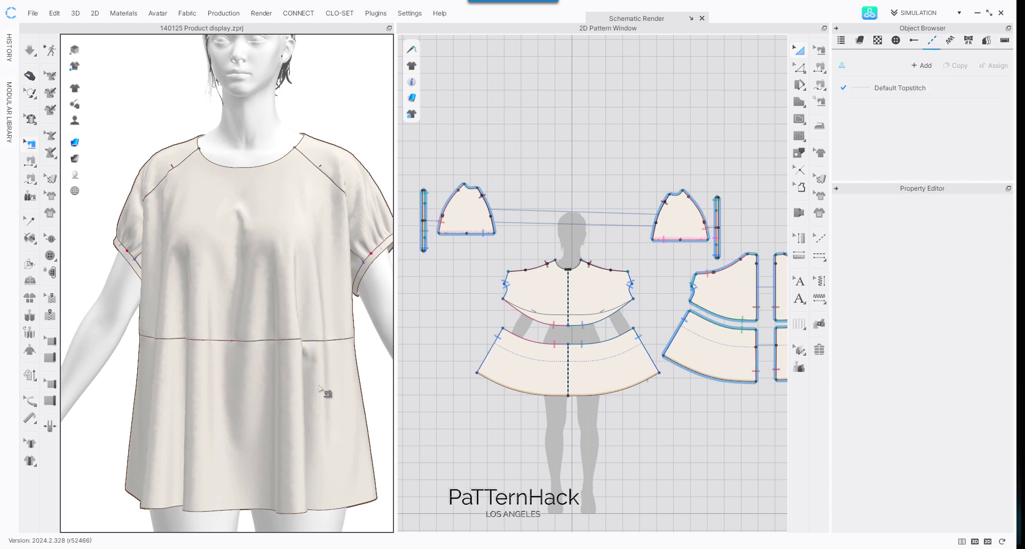
pyautogui.press('q')
pyautogui.click(310, 386)
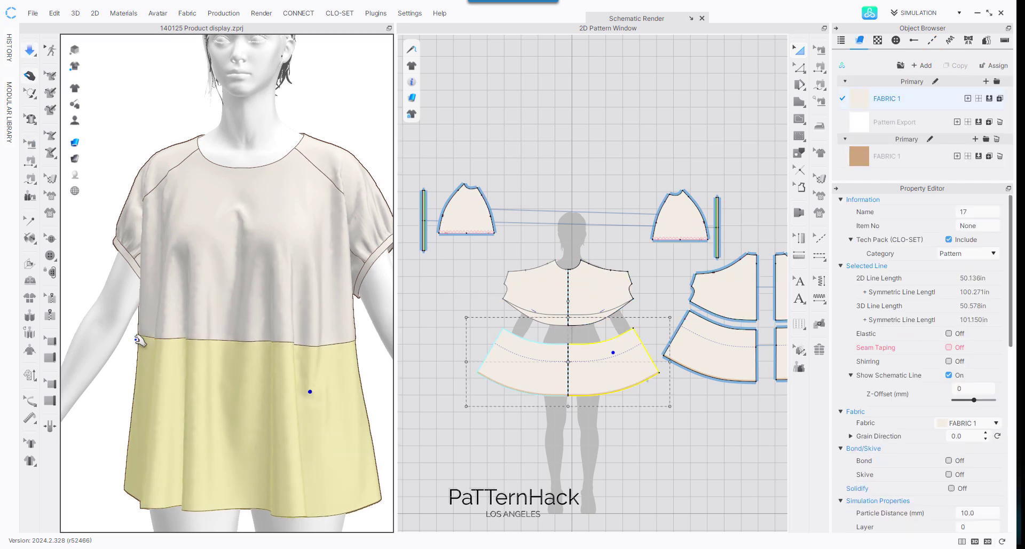
pyautogui.moveTo(361, 311); pyautogui.dragTo(337, 323, button='right')
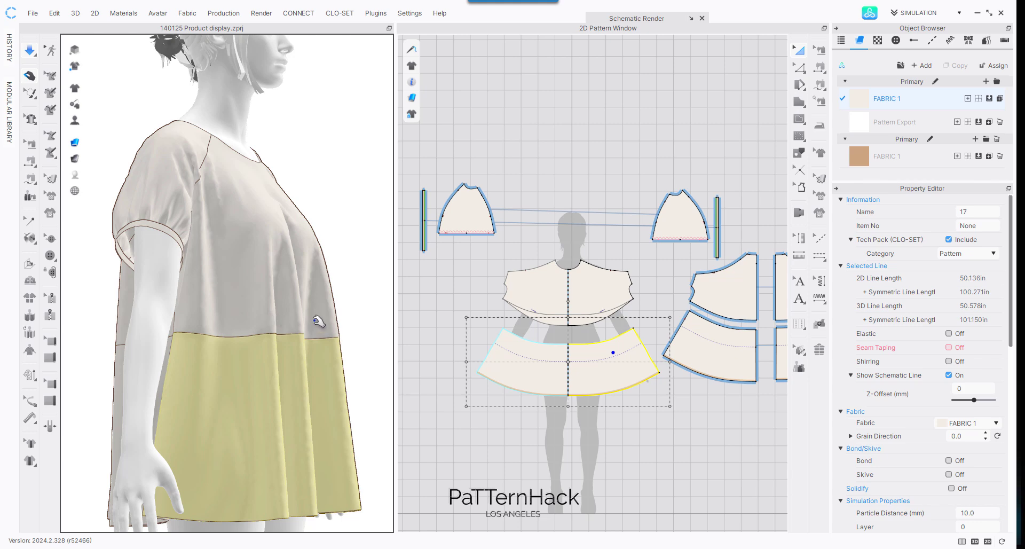
pyautogui.moveTo(292, 276); pyautogui.dragTo(211, 313, button='right')
pyautogui.moveTo(224, 317); pyautogui.dragTo(211, 251, button='middle')
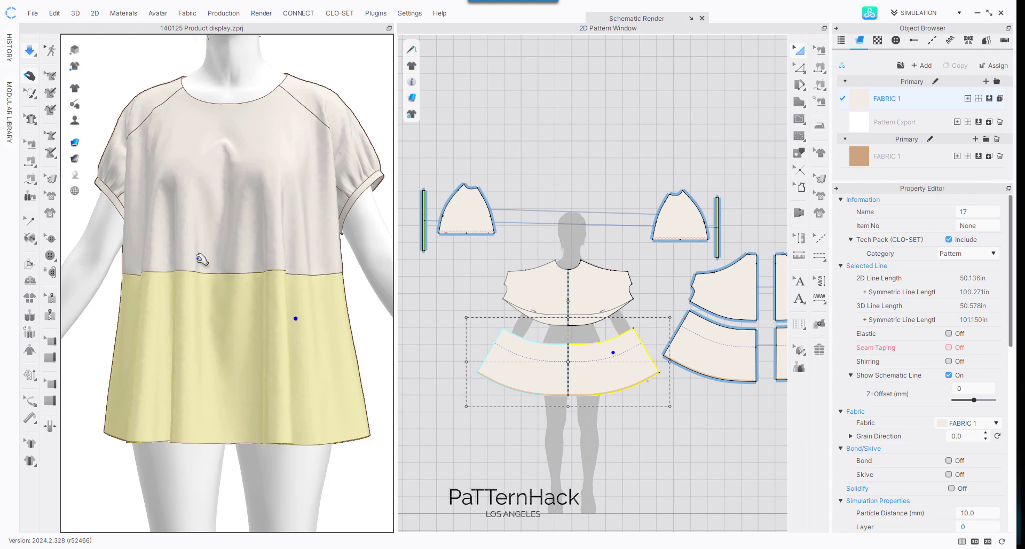
pyautogui.moveTo(197, 221); pyautogui.dragTo(272, 228, button='right')
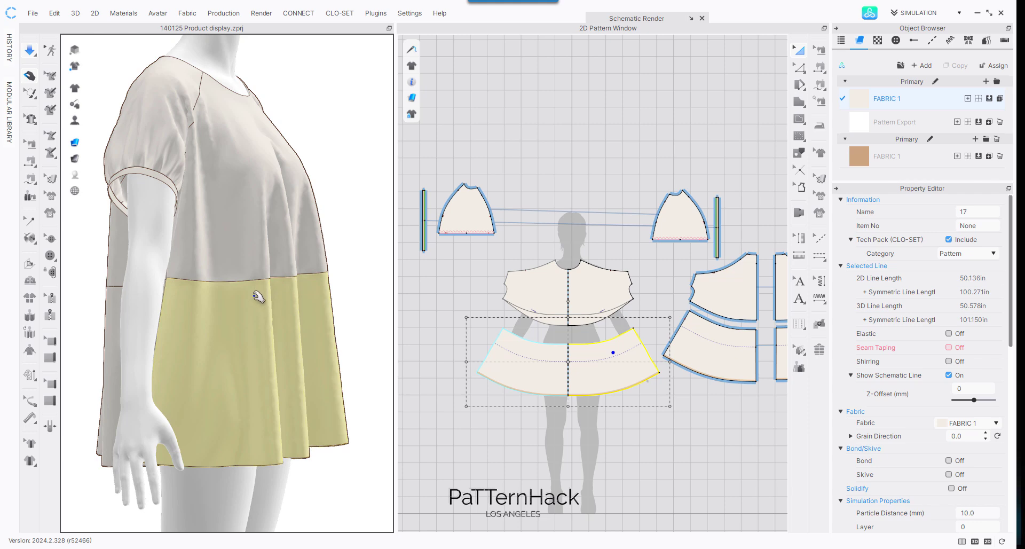
pyautogui.moveTo(241, 262); pyautogui.dragTo(111, 256, button='right')
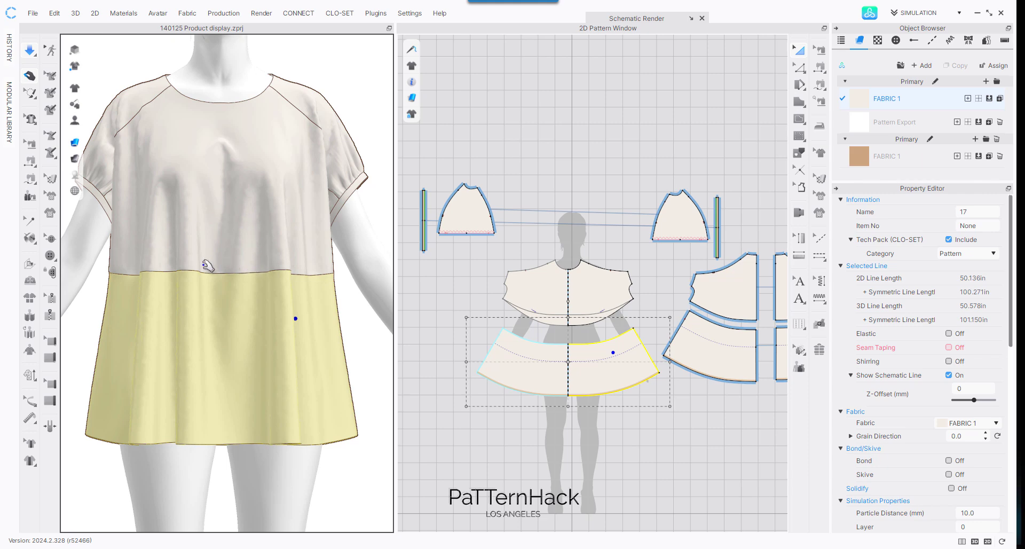
pyautogui.scroll(-5, 200, 220)
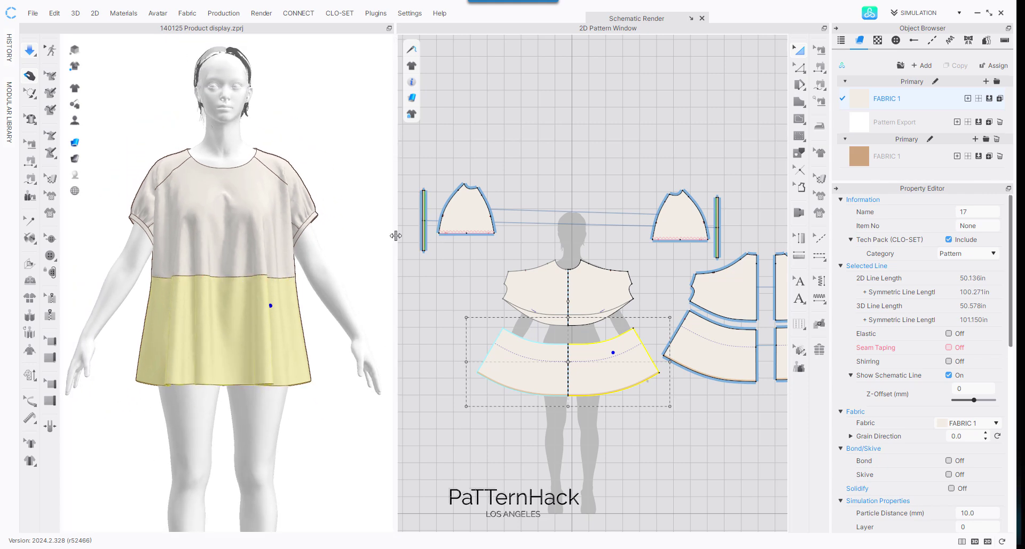
# Step: Enlarge the 2D view, nudge the upper front piece above the lower front panel, and shift the left upper back piece slightly upward
pyautogui.moveTo(395, 241); pyautogui.dragTo(264, 247)
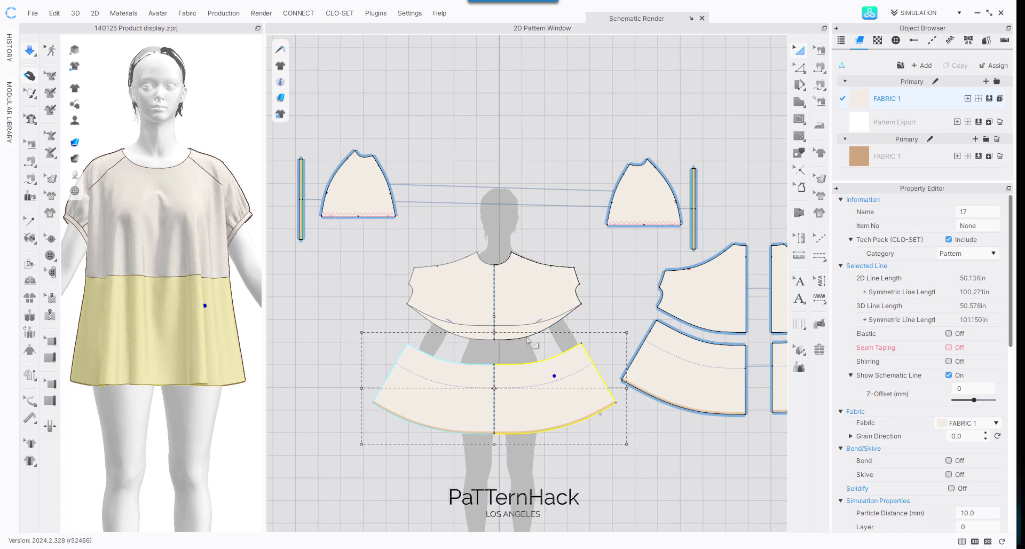
pyautogui.scroll(2, 519, 378)
pyautogui.click(526, 275)
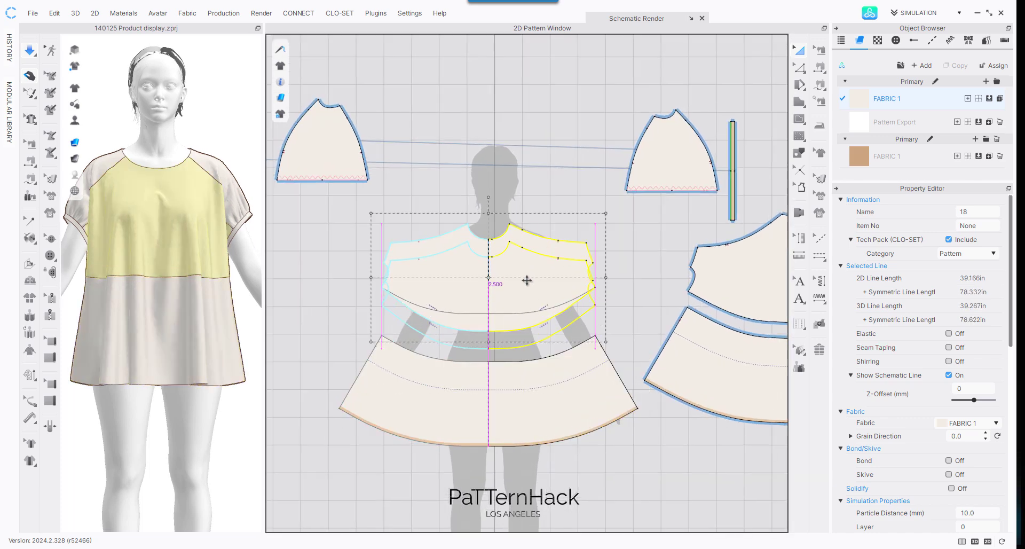
pyautogui.moveTo(528, 296)
pyautogui.mouseDown()
pyautogui.moveTo(533, 286)
pyautogui.moveTo(528, 322)
pyautogui.moveTo(528, 288)
pyautogui.moveTo(533, 313)
pyautogui.mouseUp()
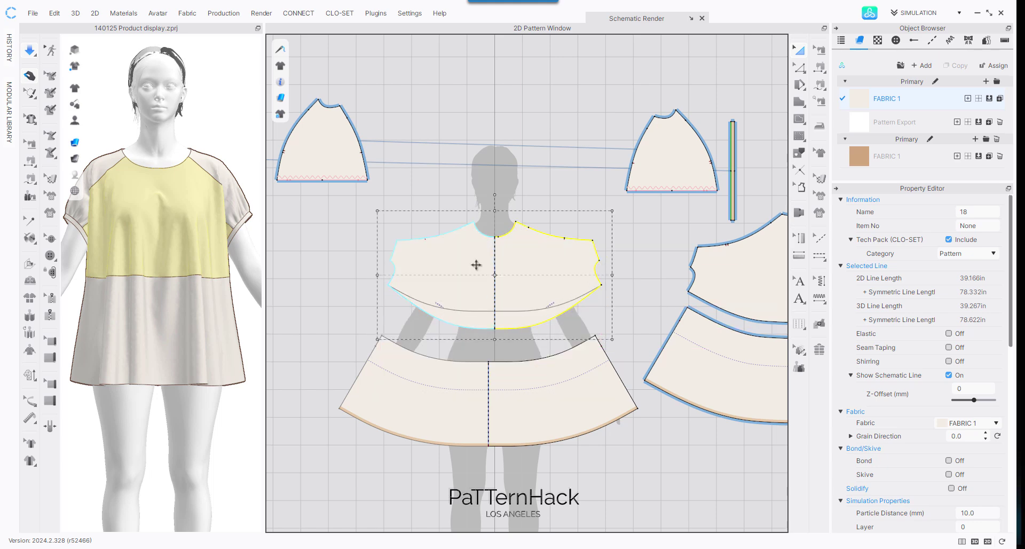
pyautogui.moveTo(530, 137); pyautogui.dragTo(278, 99, button='right')
pyautogui.moveTo(279, 99); pyautogui.dragTo(204, 106, button='middle')
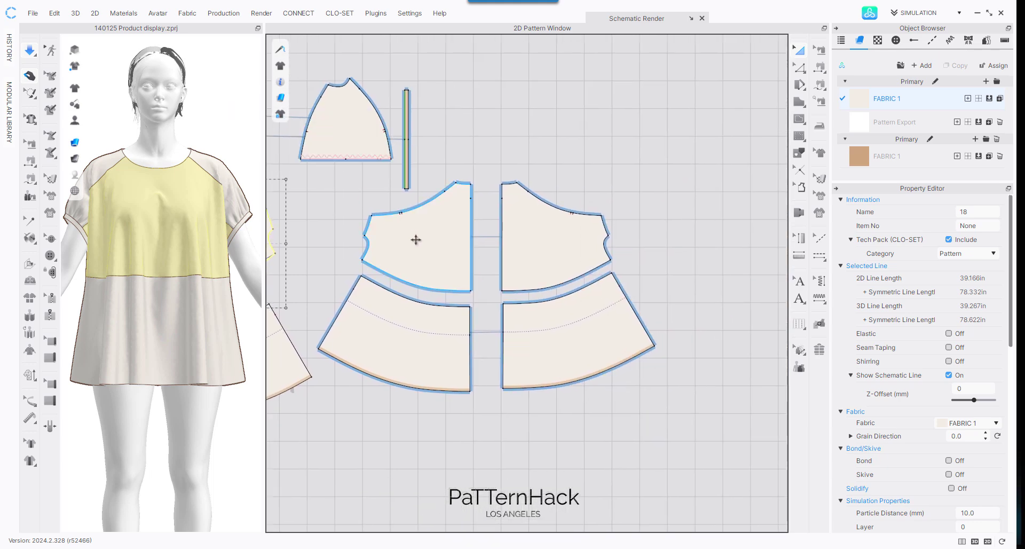
pyautogui.moveTo(423, 235)
pyautogui.mouseDown()
pyautogui.moveTo(414, 246)
pyautogui.moveTo(425, 226)
pyautogui.mouseUp()
pyautogui.moveTo(476, 207); pyautogui.dragTo(597, 223, button='middle')
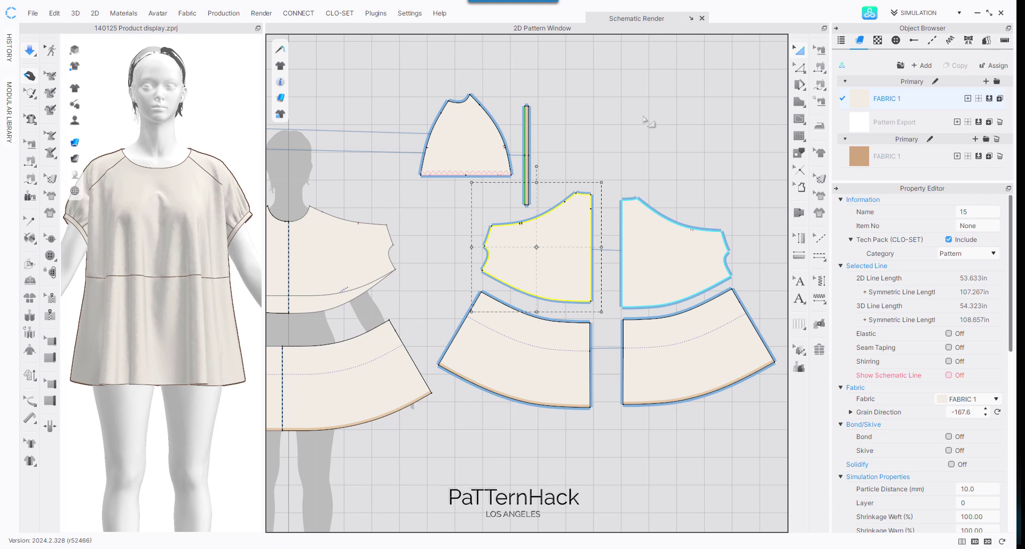
# Step: Turn on Elastic for the lower edges of the upper front and both upper back pieces
pyautogui.scroll(2, 628, 138)
pyautogui.moveTo(404, 198); pyautogui.dragTo(542, 142, button='middle')
pyautogui.scroll(-4, 494, 214)
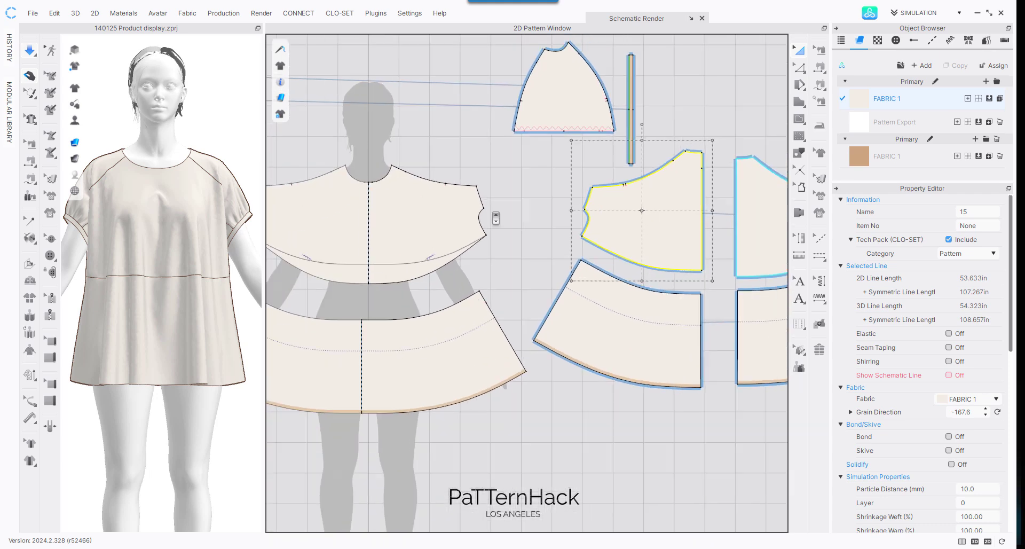
pyautogui.moveTo(454, 89)
pyautogui.mouseDown(button='middle')
pyautogui.moveTo(474, 98)
pyautogui.moveTo(437, 98)
pyautogui.mouseUp(button='middle')
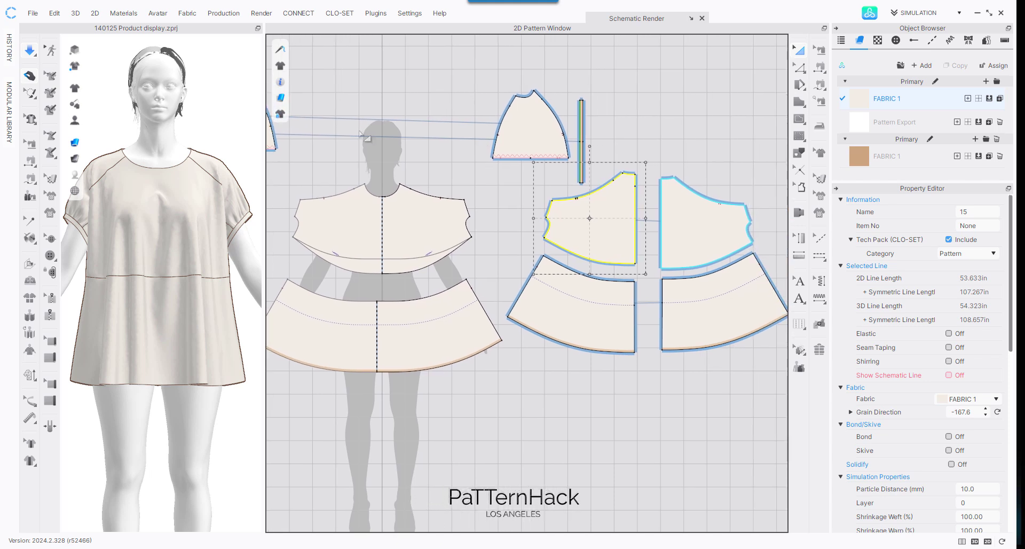
pyautogui.click(427, 269)
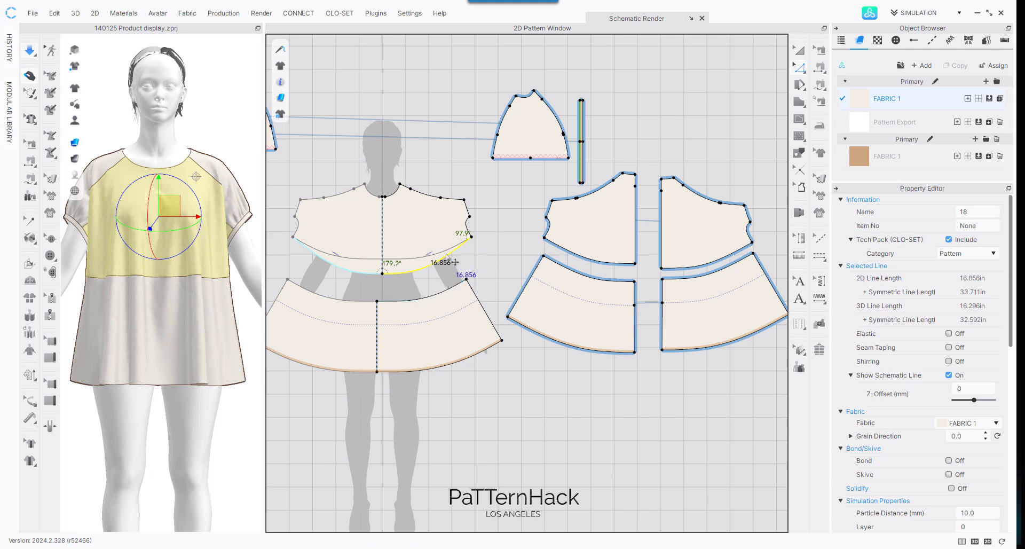
pyautogui.keyDown('shift'); pyautogui.click(581, 259); pyautogui.keyUp('shift')
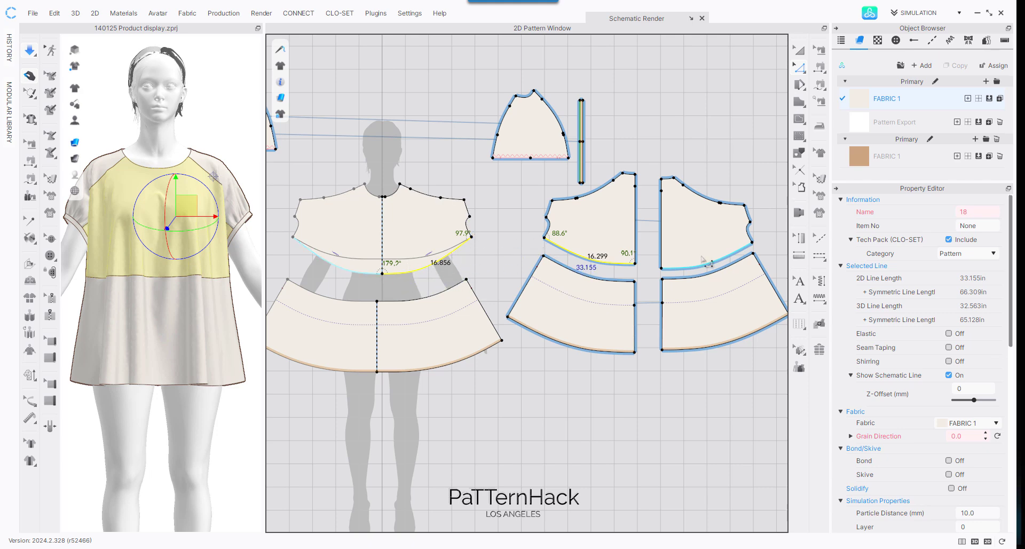
pyautogui.scroll(-1, 977, 376)
pyautogui.scroll(1, 971, 369)
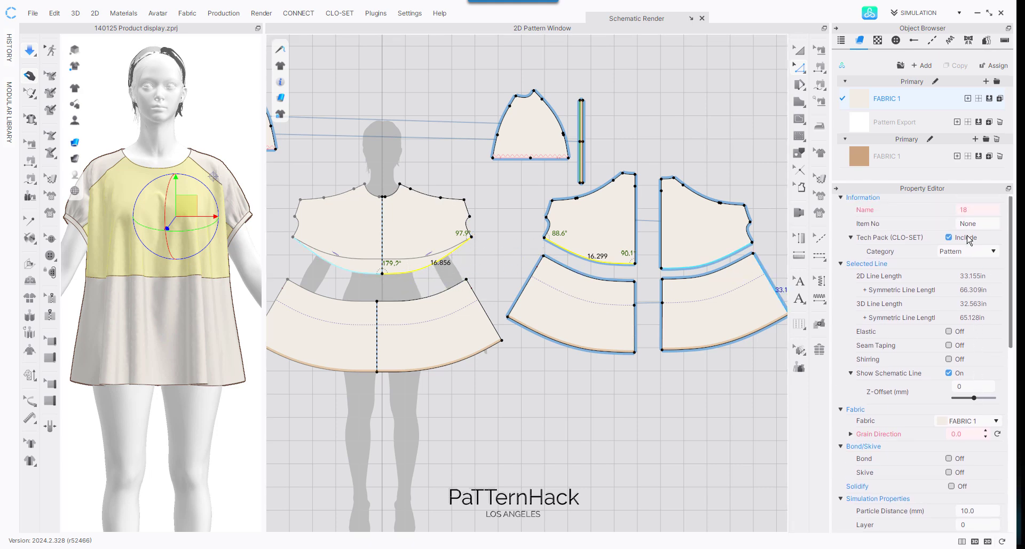
pyautogui.click(949, 331)
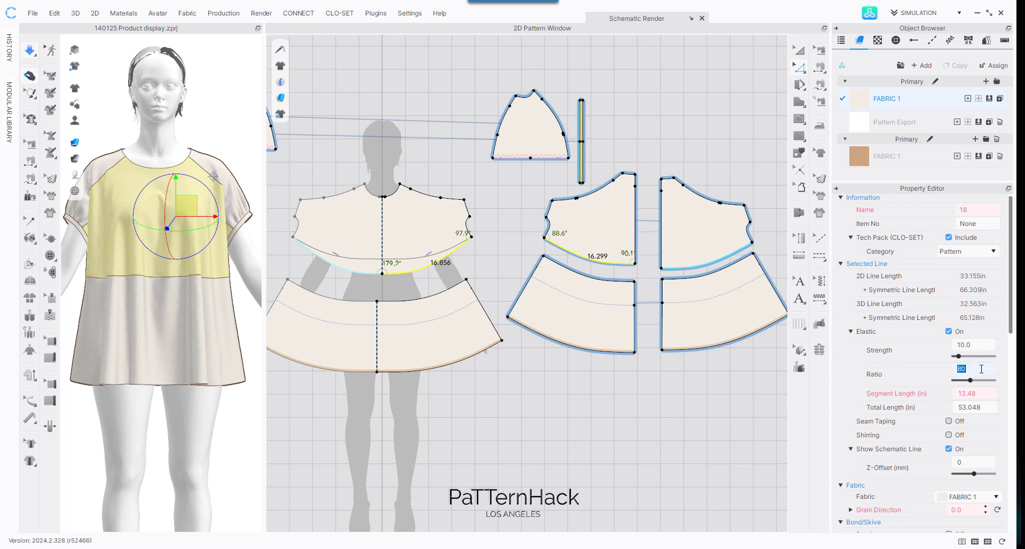
pyautogui.click(640, 431)
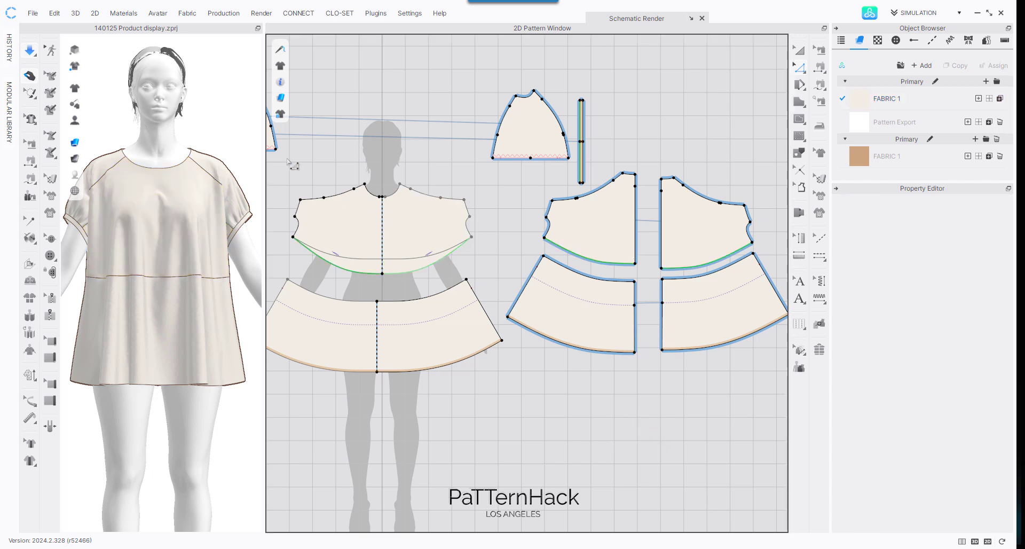
# Step: Enlarge the 3D view, simulate the garment, and pull on the front panels to check the elasticated waist seam
pyautogui.moveTo(265, 152); pyautogui.dragTo(389, 161)
pyautogui.press('b')
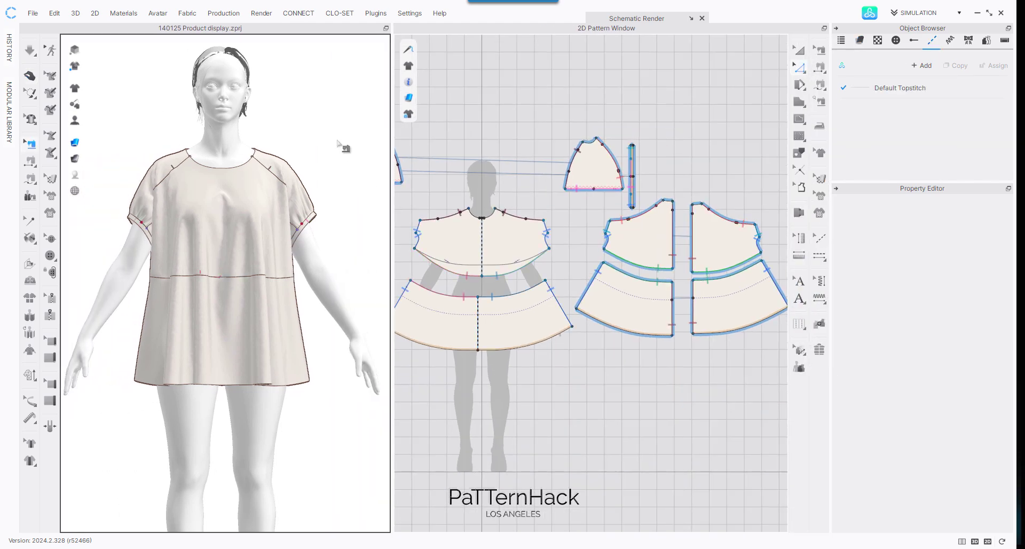
pyautogui.press('space')
pyautogui.click(221, 268)
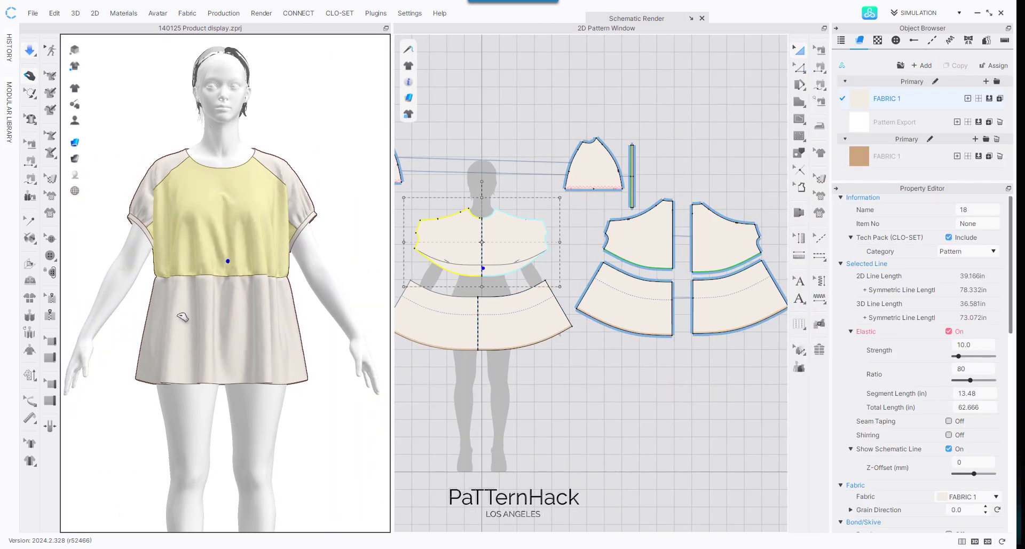
pyautogui.click(175, 303)
pyautogui.moveTo(281, 127)
pyautogui.mouseDown(button='right')
pyautogui.moveTo(588, 131)
pyautogui.moveTo(276, 131)
pyautogui.moveTo(293, 122)
pyautogui.mouseUp(button='right')
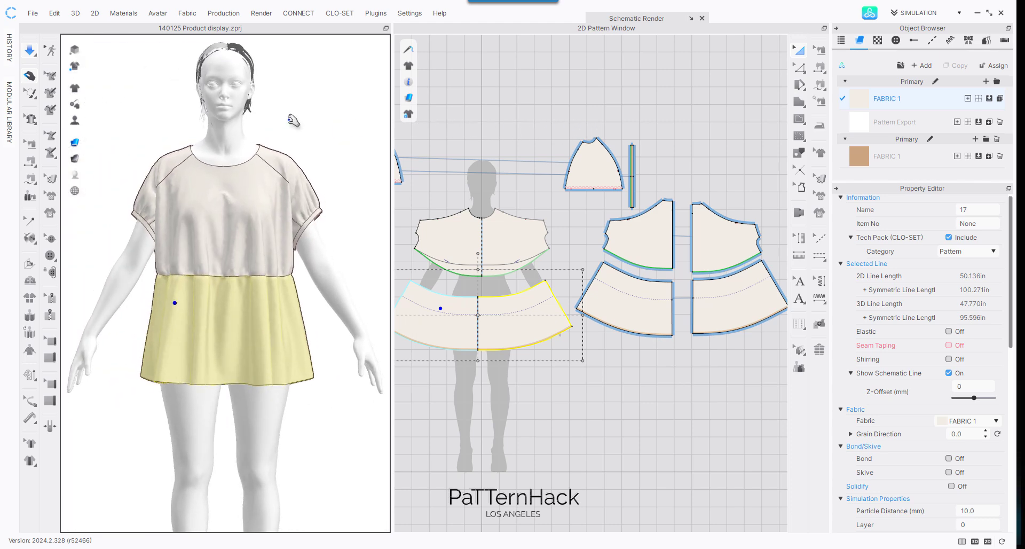
pyautogui.click(306, 123)
# Step: Set the elastic ratio to 70 on the lower edges of the upper front and upper back pieces
pyautogui.click(596, 148)
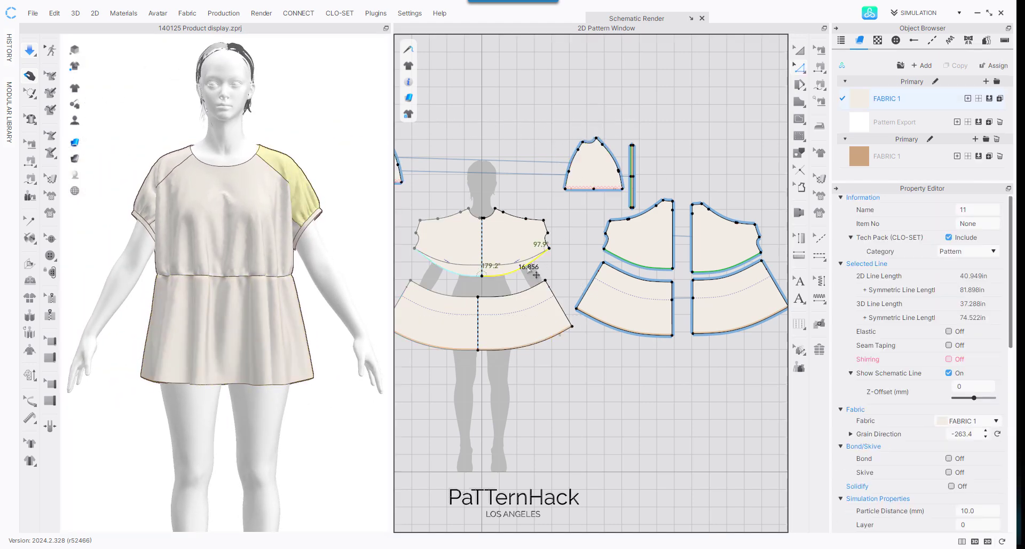
pyautogui.click(643, 268)
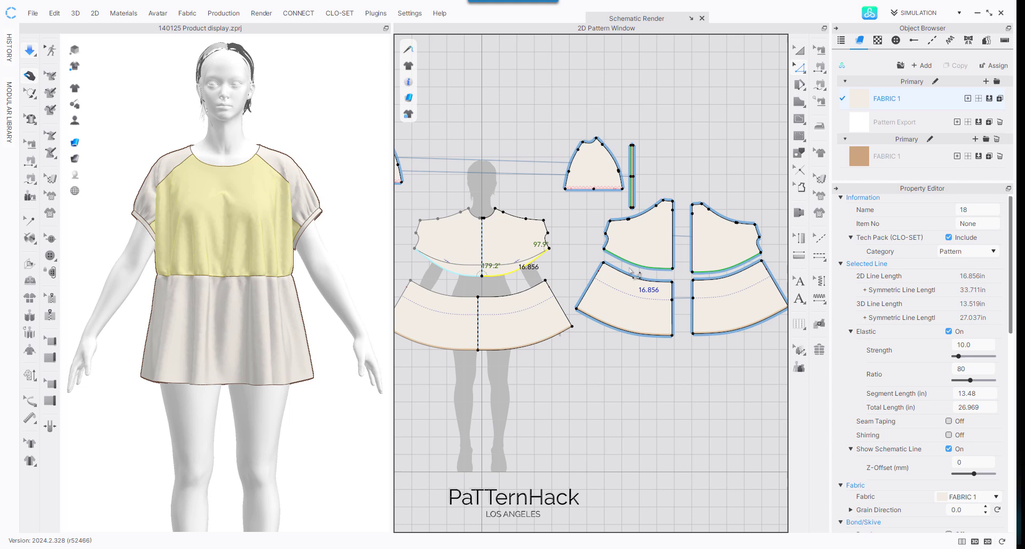
pyautogui.doubleClick(985, 367)
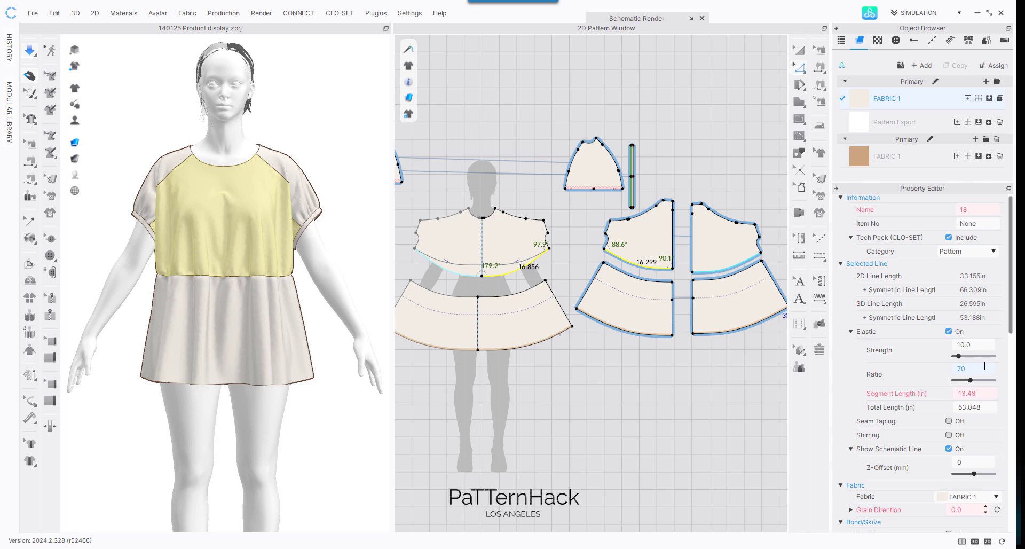
pyautogui.write('70')
pyautogui.click(324, 109)
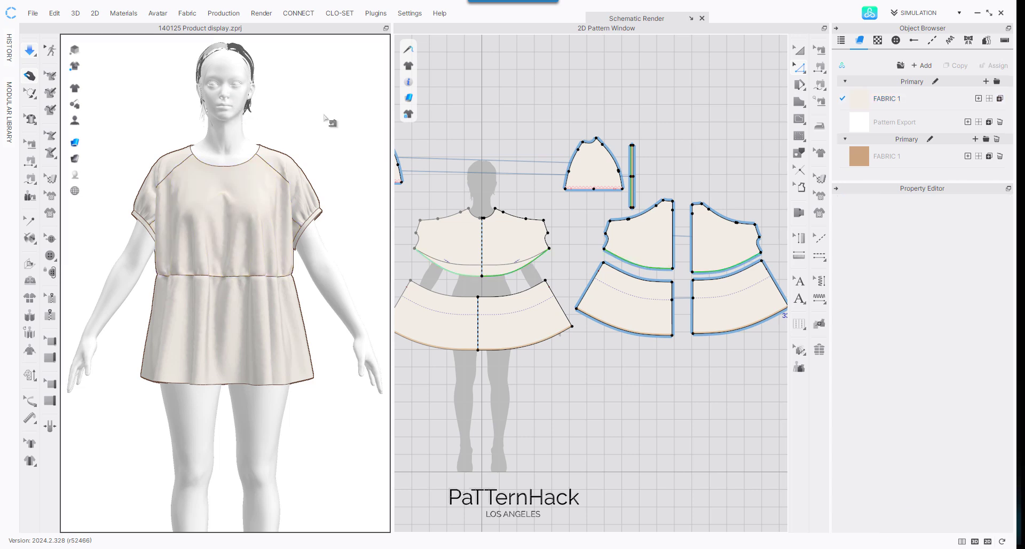
# Step: Tug the upper and lower front panels in the simulation to examine the tighter gathering at the waist
pyautogui.click(210, 267)
pyautogui.click(197, 309)
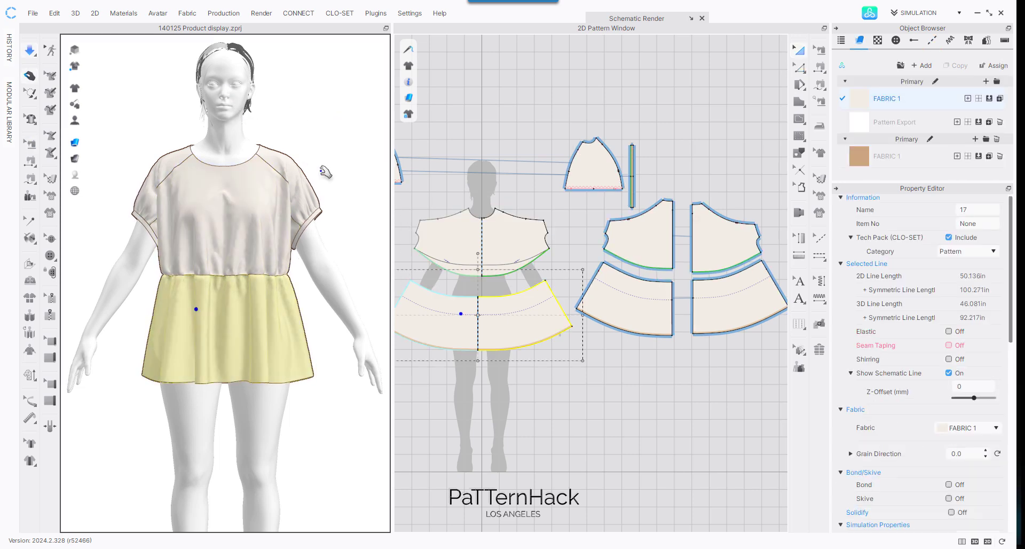
pyautogui.click(325, 171)
pyautogui.moveTo(204, 190)
pyautogui.mouseDown(button='right')
pyautogui.moveTo(528, 194)
pyautogui.moveTo(198, 195)
pyautogui.mouseUp(button='right')
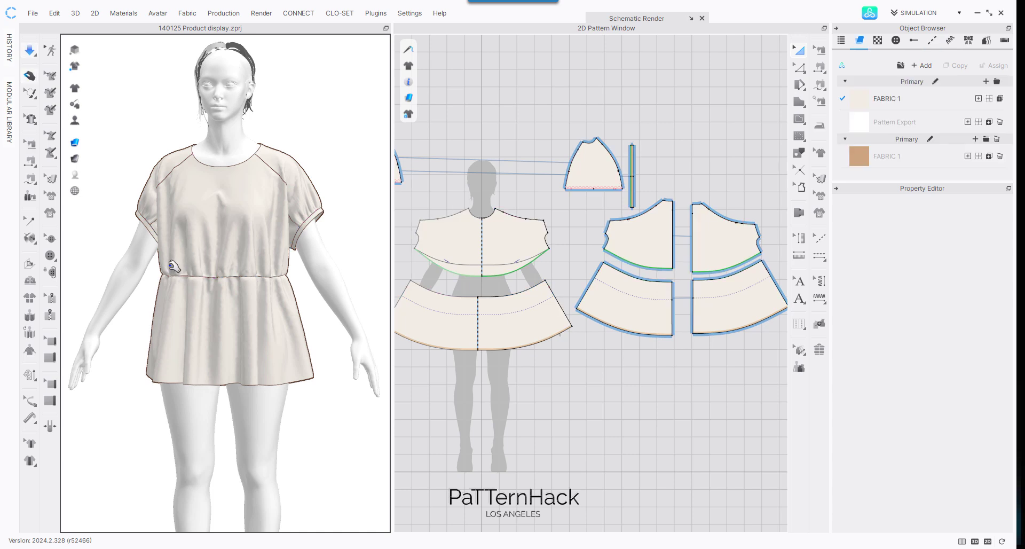
pyautogui.click(206, 268)
pyautogui.moveTo(264, 269); pyautogui.dragTo(174, 270)
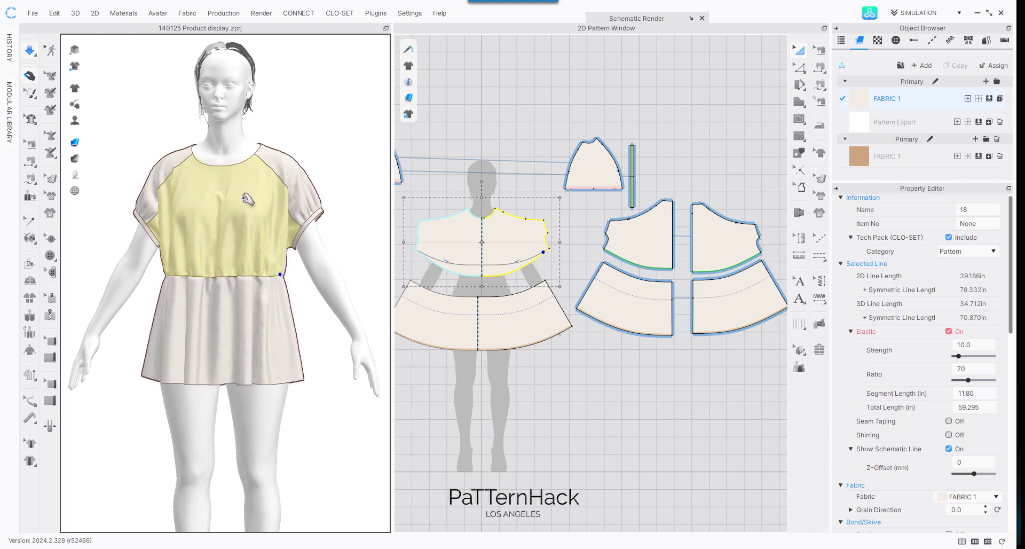
pyautogui.click(334, 141)
# Step: Reselect the elasticated lower edges of the upper front and back pieces and review their elastic settings
pyautogui.press('z')
pyautogui.click(510, 272)
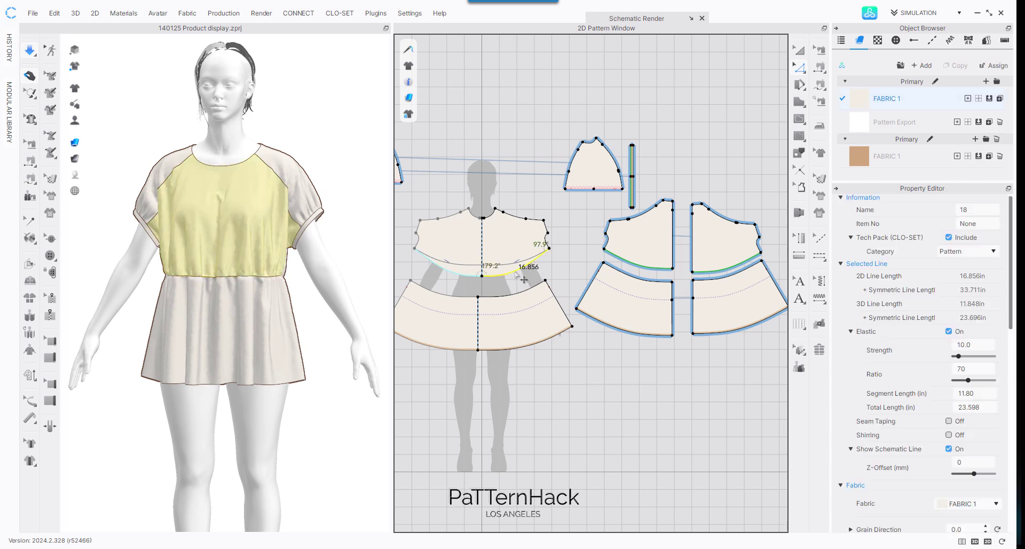
pyautogui.keyDown('shift'); pyautogui.click(636, 266); pyautogui.keyUp('shift')
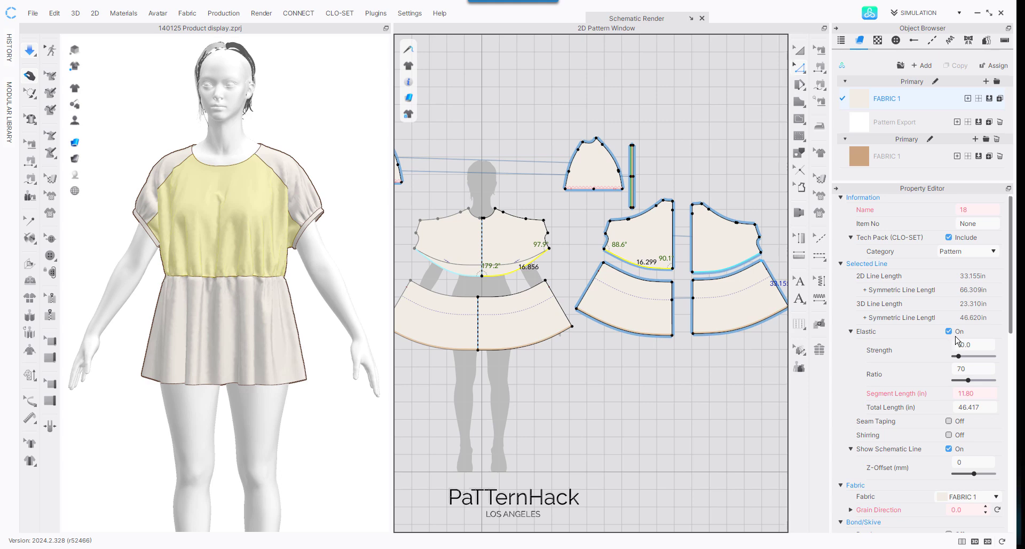
pyautogui.click(689, 441)
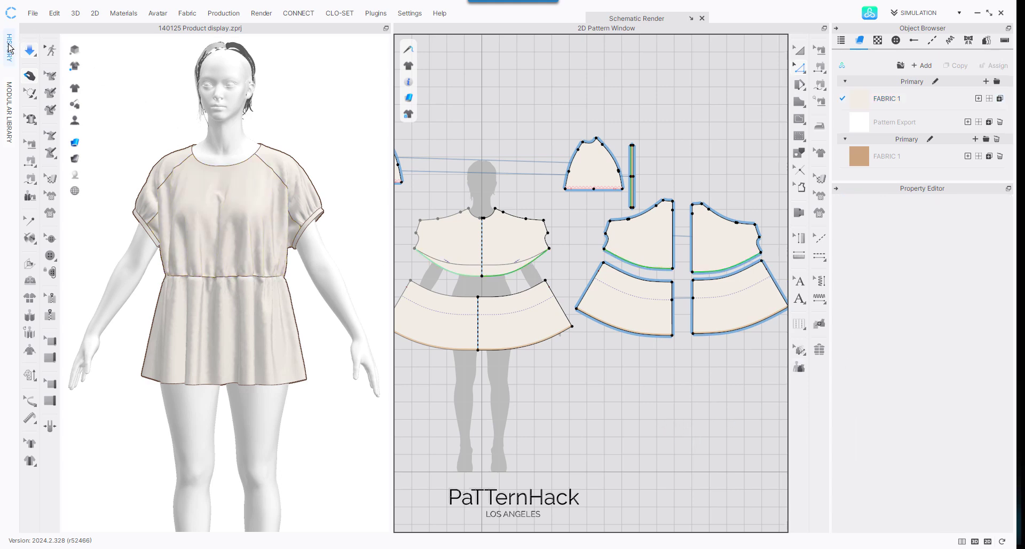
# Step: Revert the project history to the selection made just before elastic was applied, and clear that selection
pyautogui.click(10, 48)
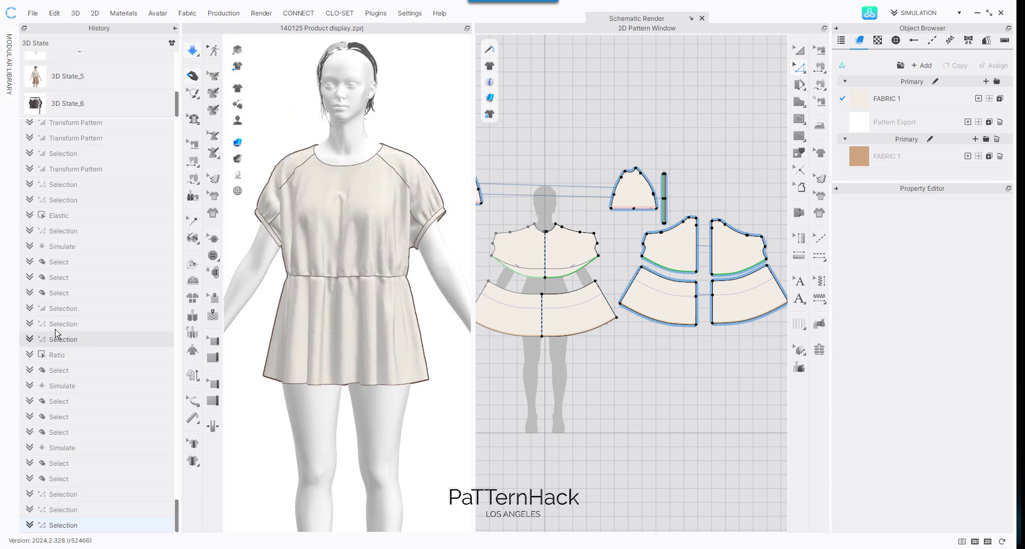
pyautogui.click(61, 201)
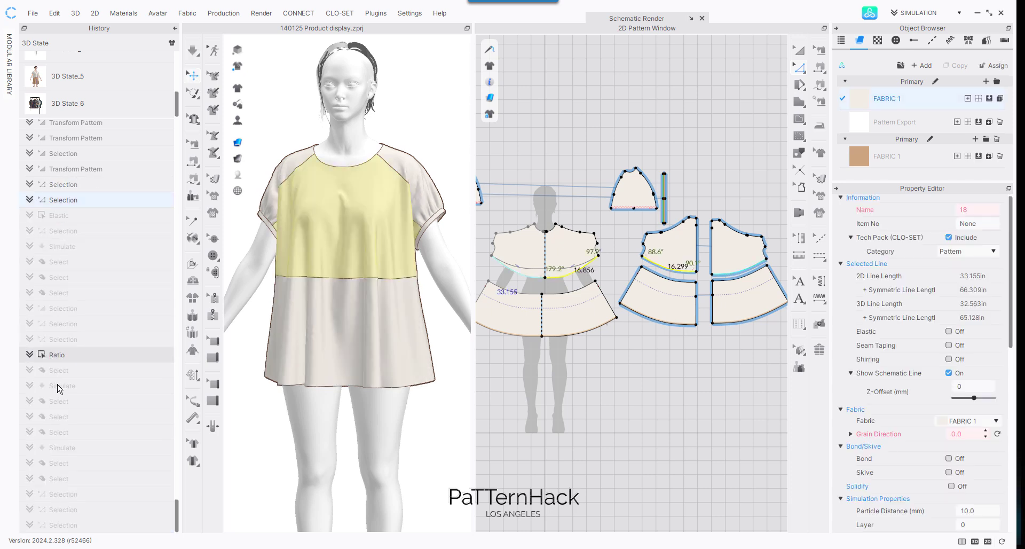
pyautogui.click(175, 29)
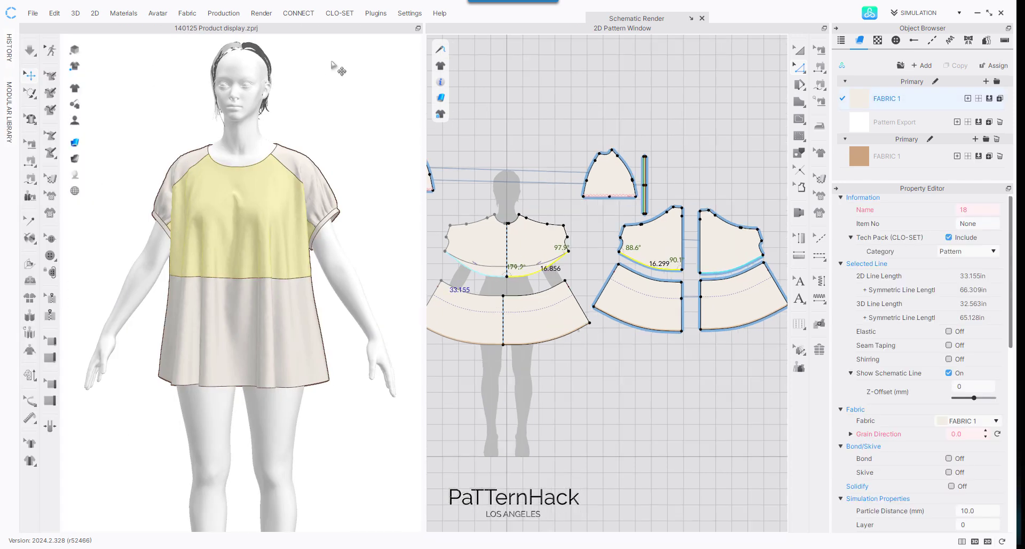
pyautogui.click(354, 153)
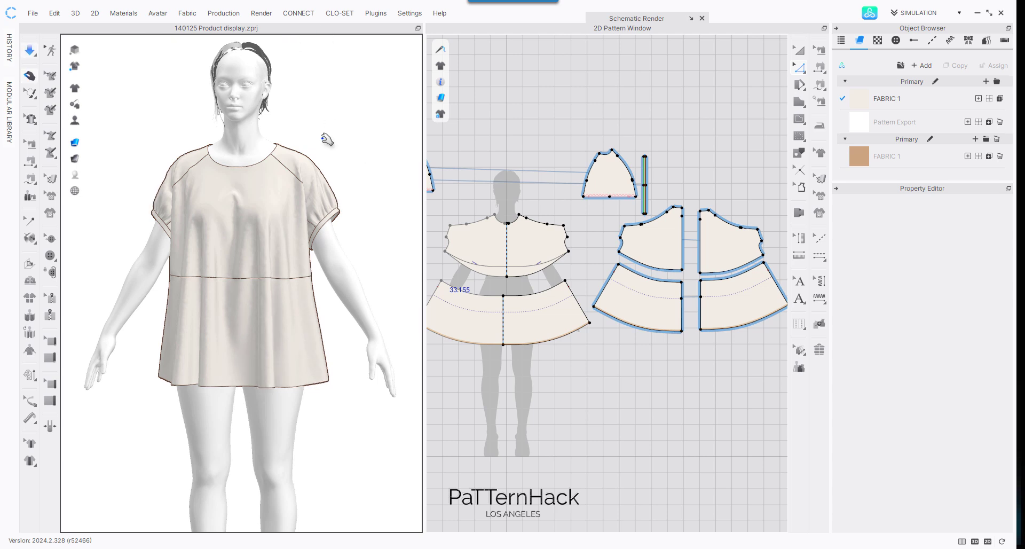
# Step: Shift both lower back panels slightly downward to widen the gap below the upper back pieces
pyautogui.moveTo(187, 222); pyautogui.dragTo(213, 258, button='right')
pyautogui.scroll(2, 689, 155)
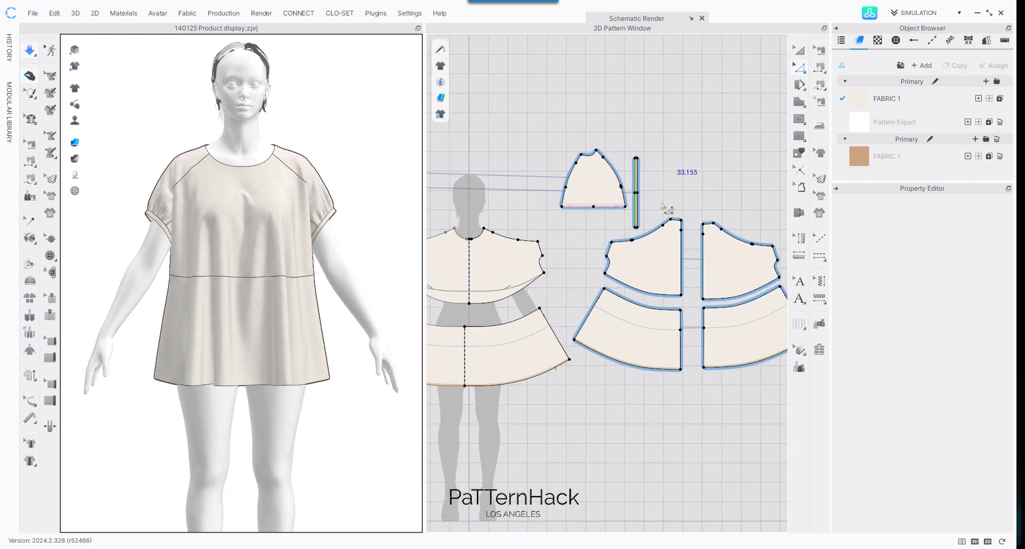
pyautogui.moveTo(640, 335); pyautogui.dragTo(643, 354)
pyautogui.click(725, 149)
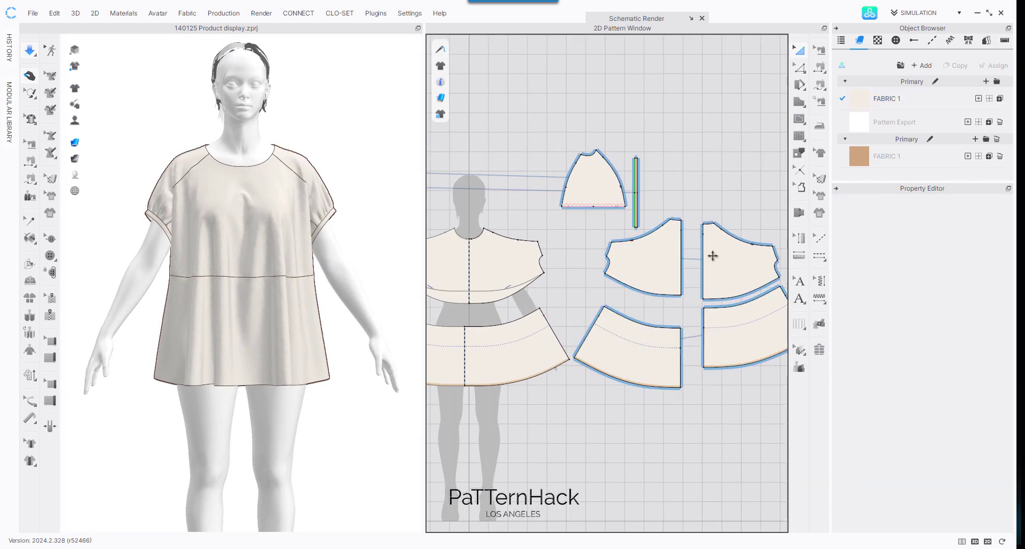
pyautogui.moveTo(748, 334); pyautogui.dragTo(748, 345)
pyautogui.click(452, 190)
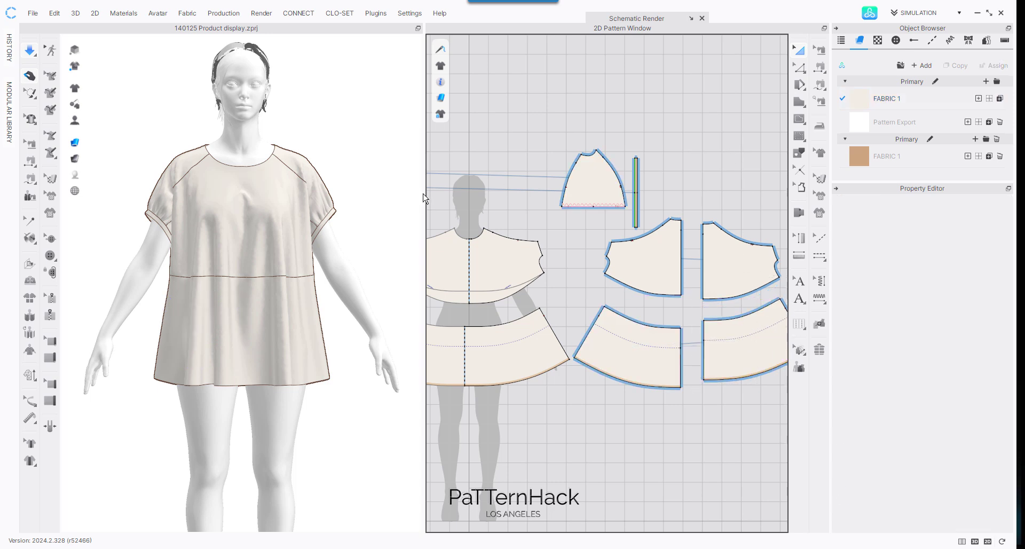
# Step: Examine the curved lower edge of the upper front panel and its line length in an enlarged pattern view
pyautogui.moveTo(425, 198); pyautogui.dragTo(346, 202)
pyautogui.scroll(1, 468, 165)
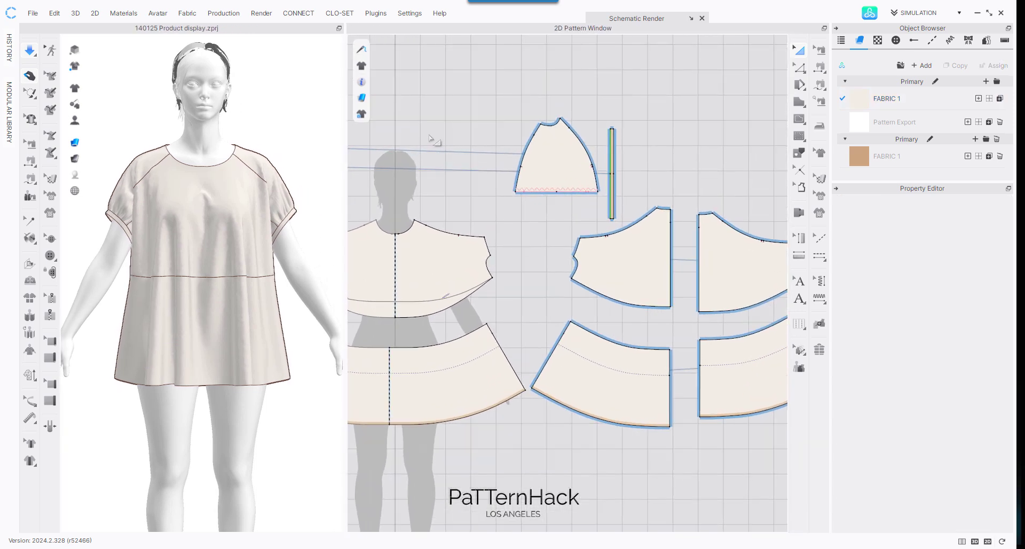
pyautogui.moveTo(426, 142); pyautogui.dragTo(476, 86, button='middle')
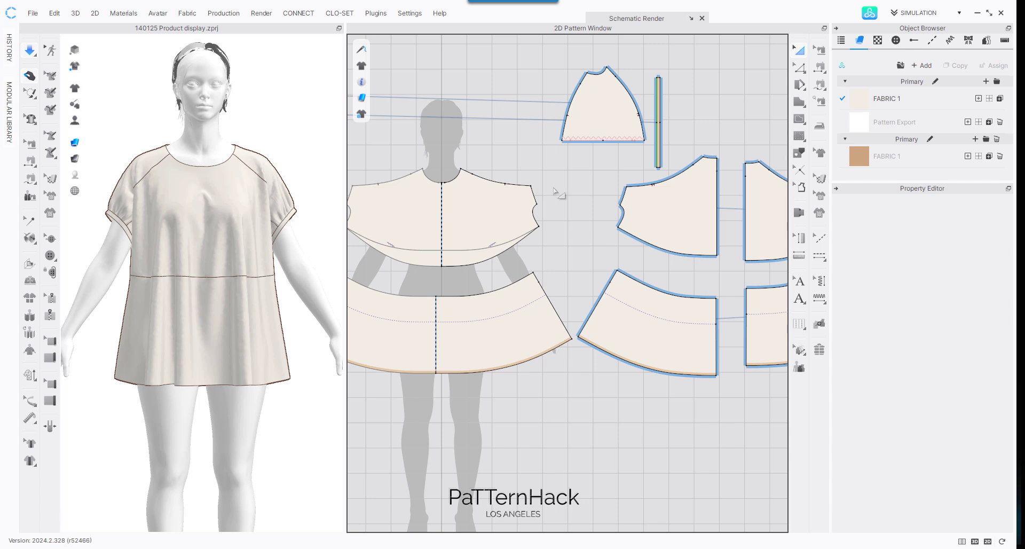
pyautogui.scroll(2, 555, 192)
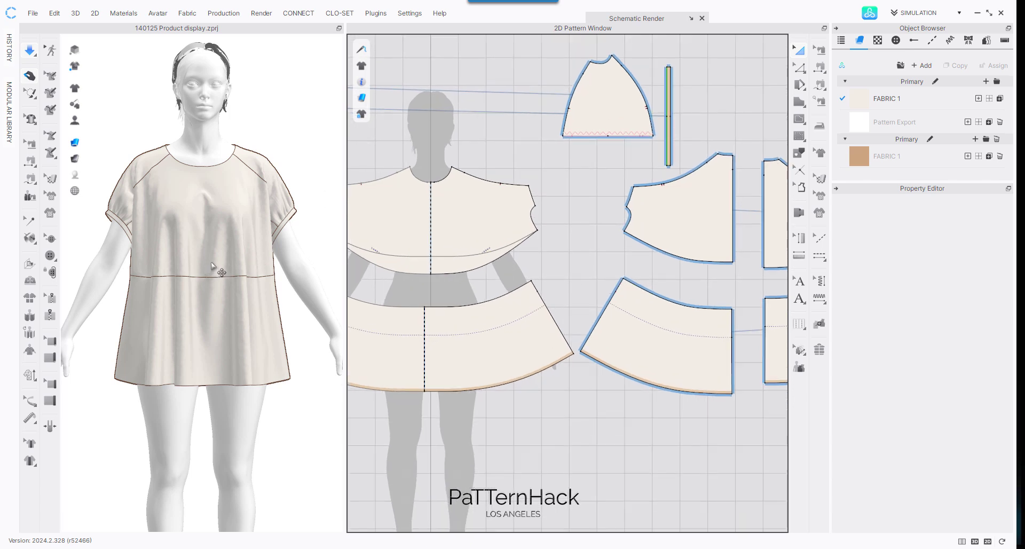
pyautogui.press('z')
pyautogui.click(491, 268)
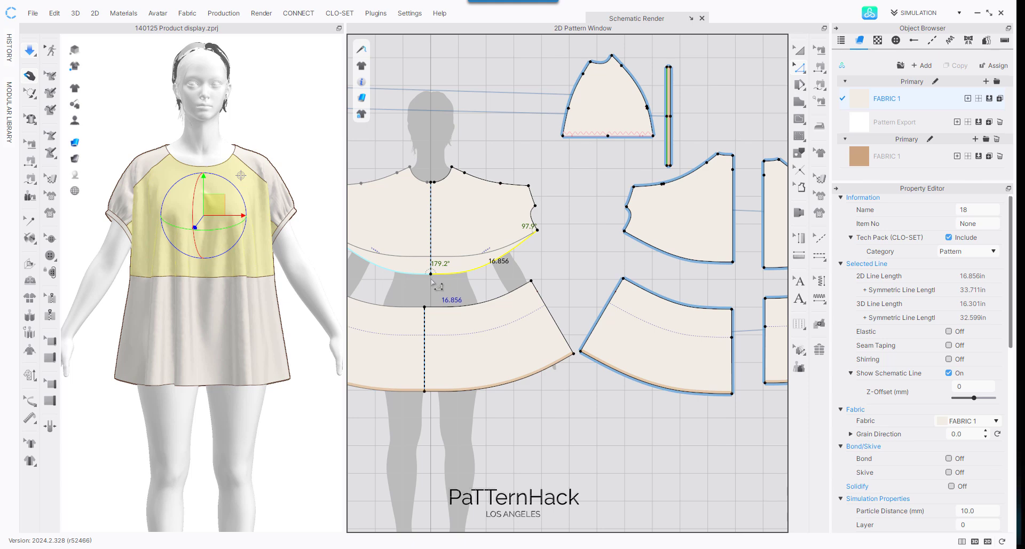
pyautogui.click(515, 149)
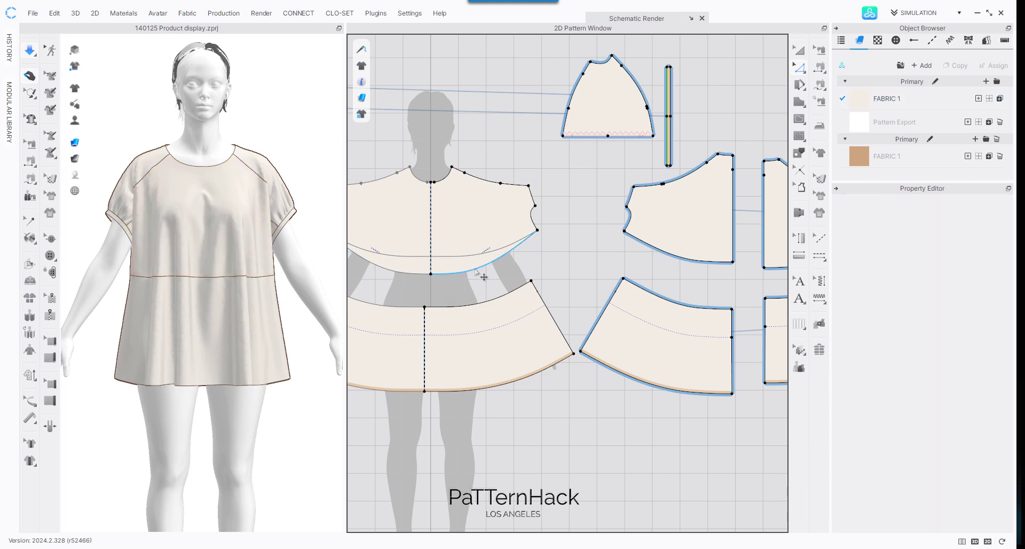
pyautogui.click(476, 272)
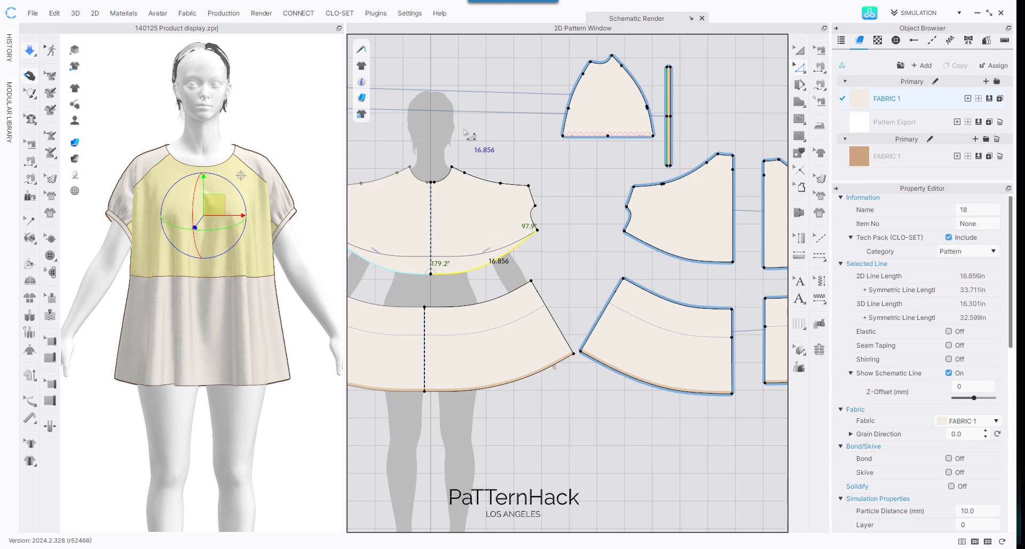
pyautogui.scroll(2, 467, 132)
pyautogui.moveTo(501, 128); pyautogui.dragTo(546, 53, button='middle')
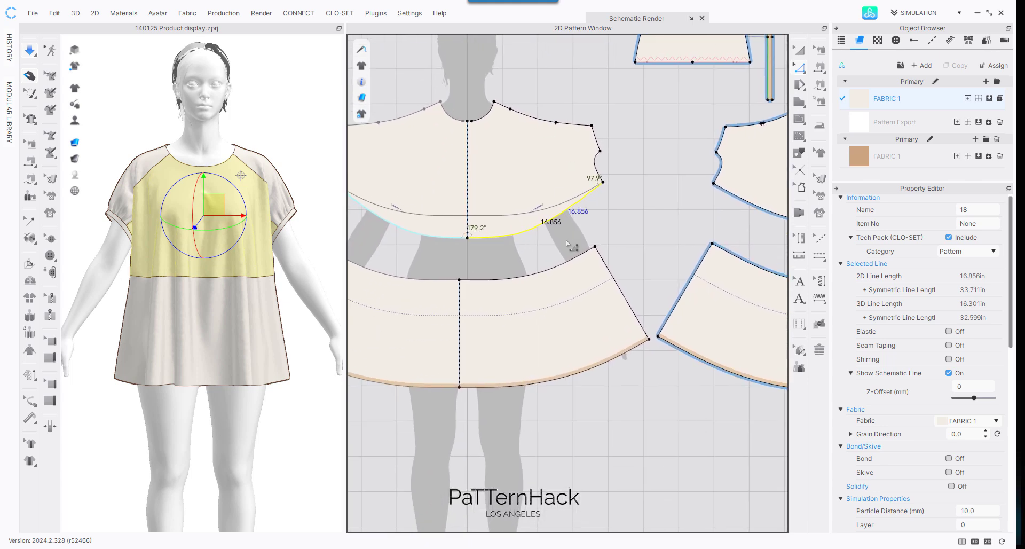
pyautogui.scroll(2, 590, 220)
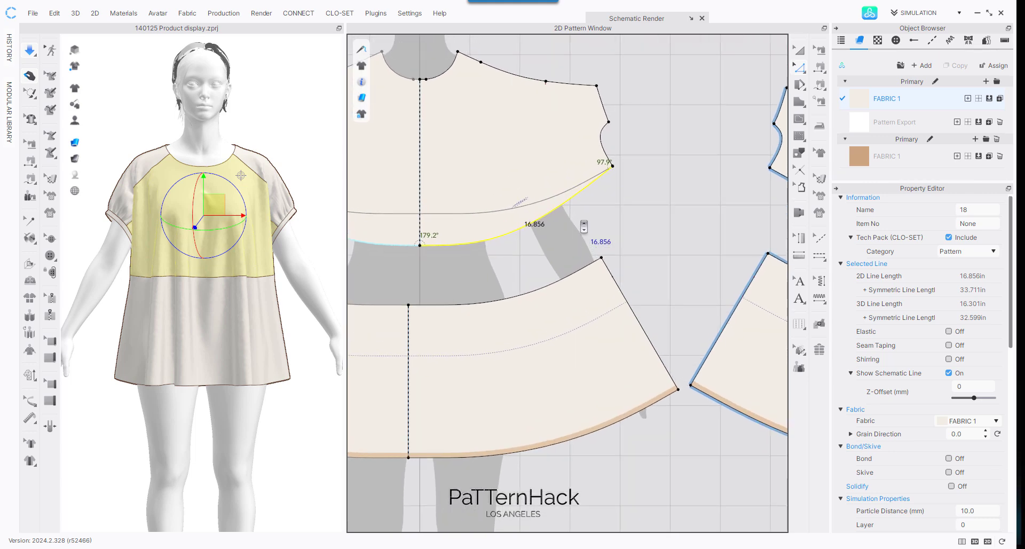
pyautogui.click(642, 184)
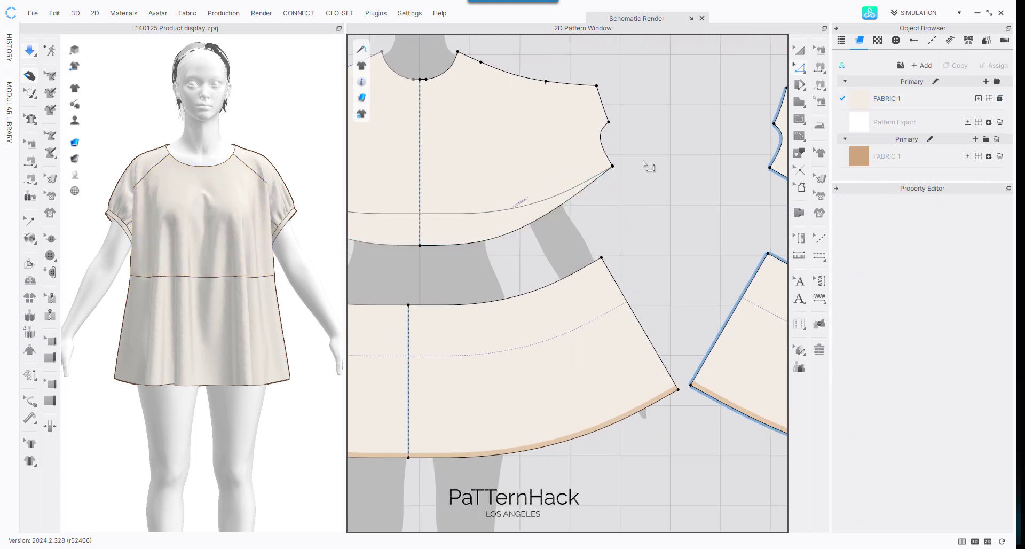
# Step: Shift the lower front panel and the lower back panels downward to widen the gap beneath the upper pieces
pyautogui.scroll(-2, 648, 167)
pyautogui.moveTo(468, 139); pyautogui.dragTo(632, 166, button='middle')
pyautogui.moveTo(540, 310); pyautogui.dragTo(540, 343)
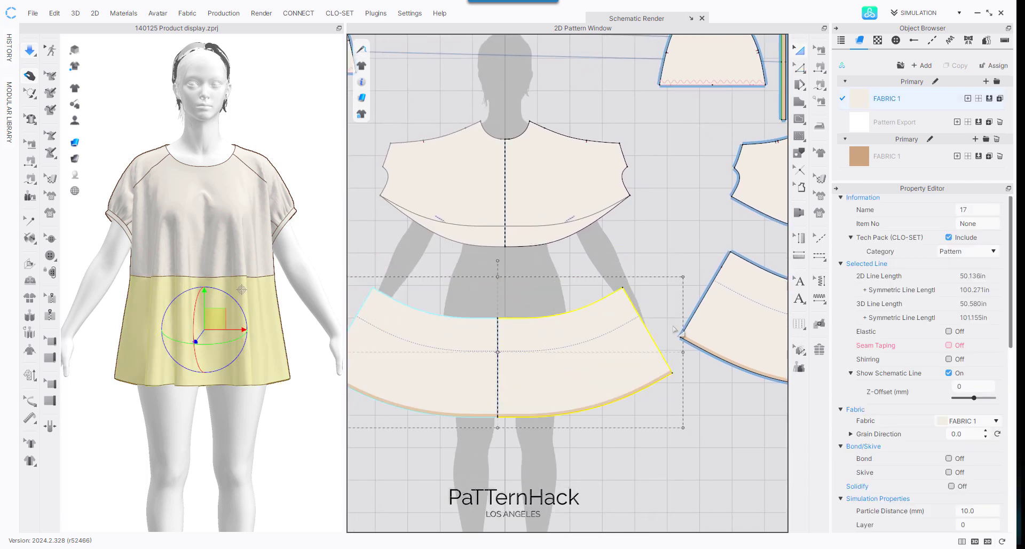
pyautogui.moveTo(734, 327); pyautogui.dragTo(730, 355)
pyautogui.click(708, 215)
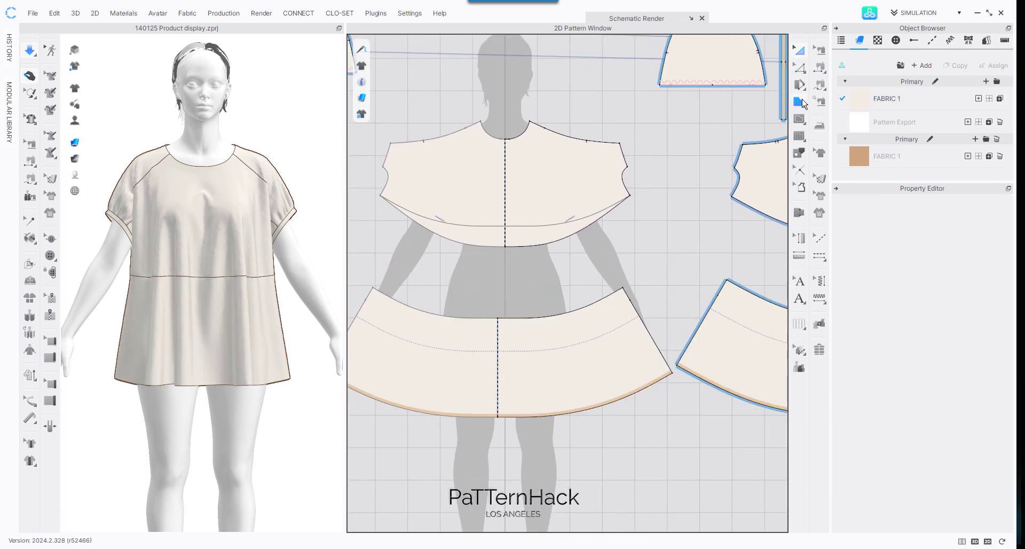
# Step: Create a single rectangle 8 in wide and 1 in high between the upper and lower front panels
pyautogui.click(808, 104)
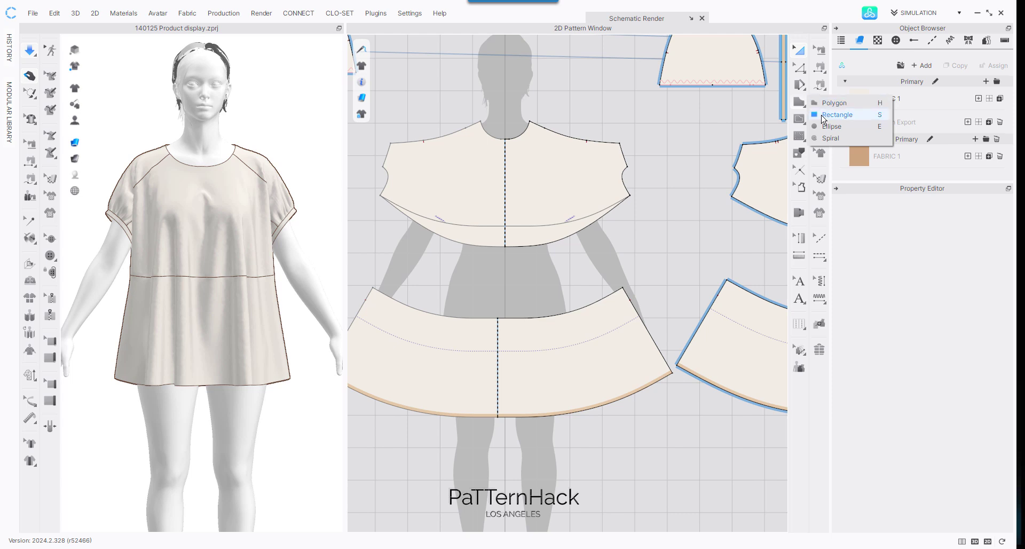
pyautogui.click(836, 114)
pyautogui.click(514, 268)
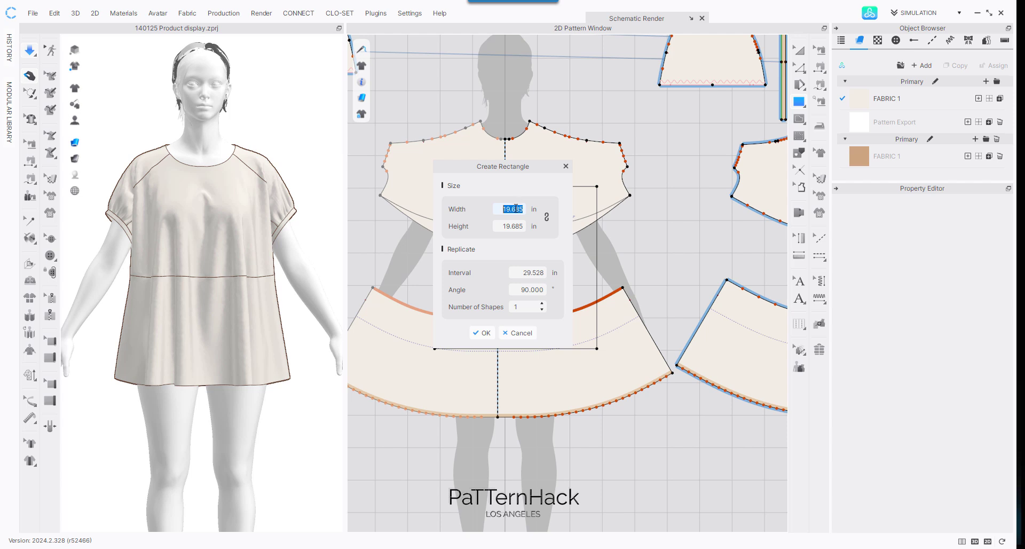
pyautogui.write('8')
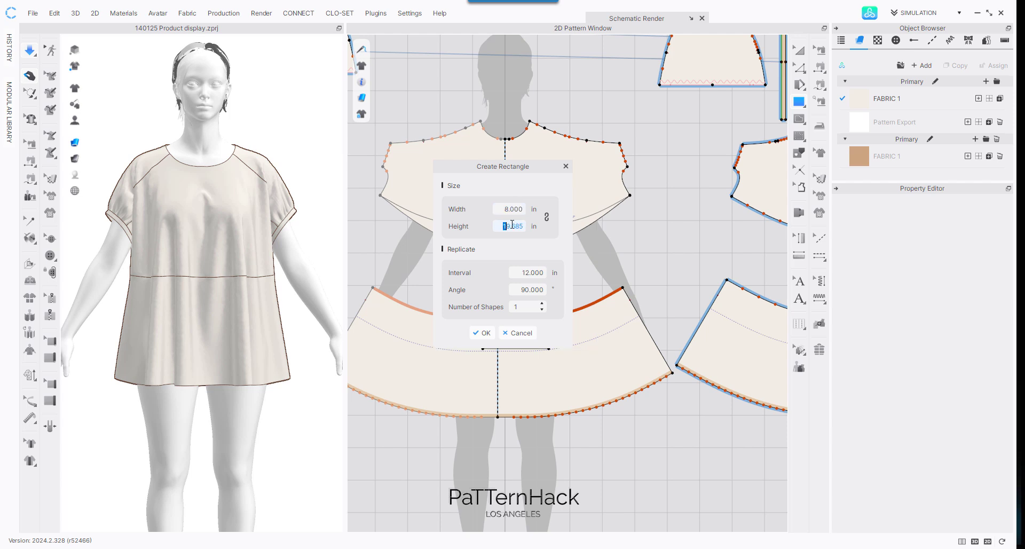
pyautogui.click(483, 334)
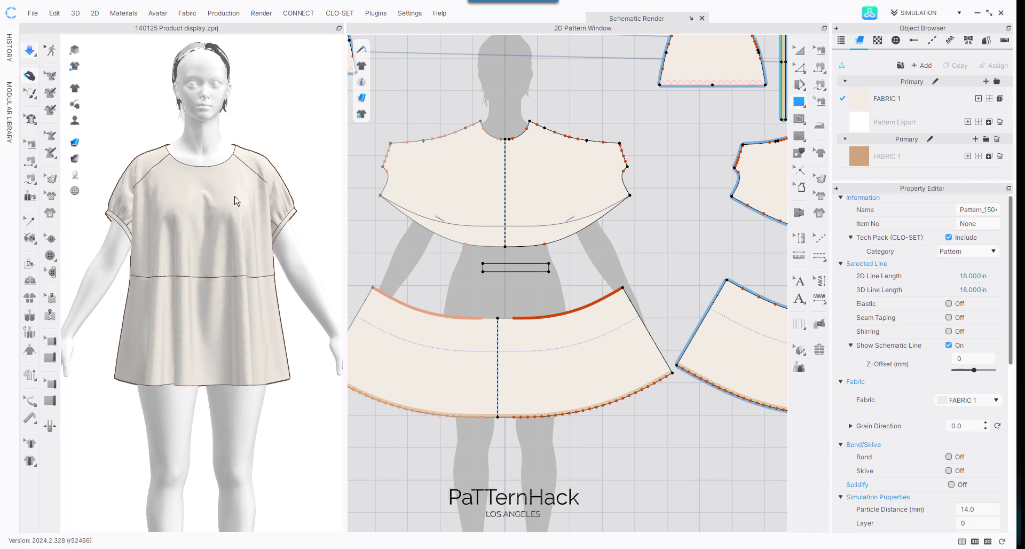
# Step: Stop the simulation and place the new strip to one side of the center front, over the waist seam in 3D
pyautogui.click(30, 52)
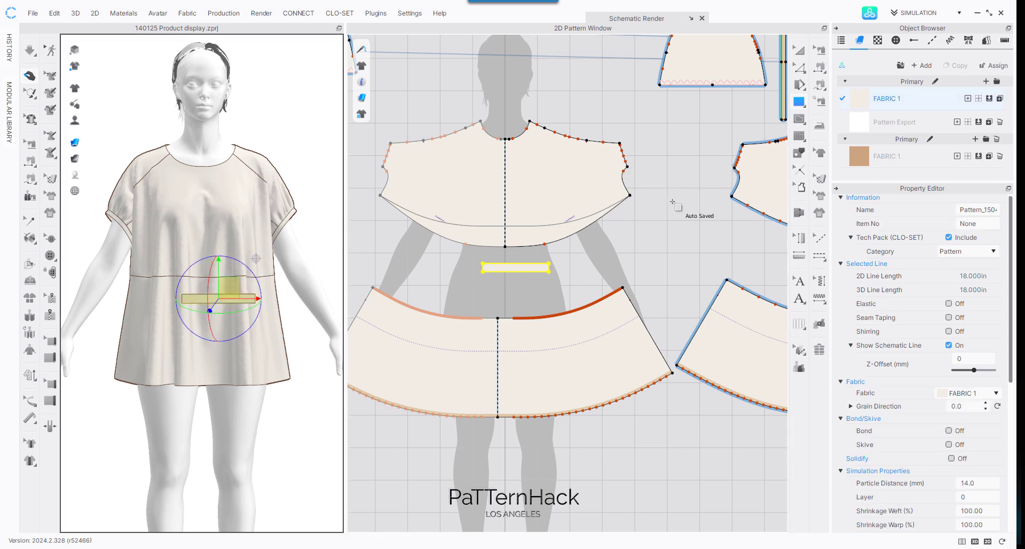
pyautogui.press('a')
pyautogui.moveTo(535, 267); pyautogui.dragTo(581, 269)
pyautogui.click(654, 256)
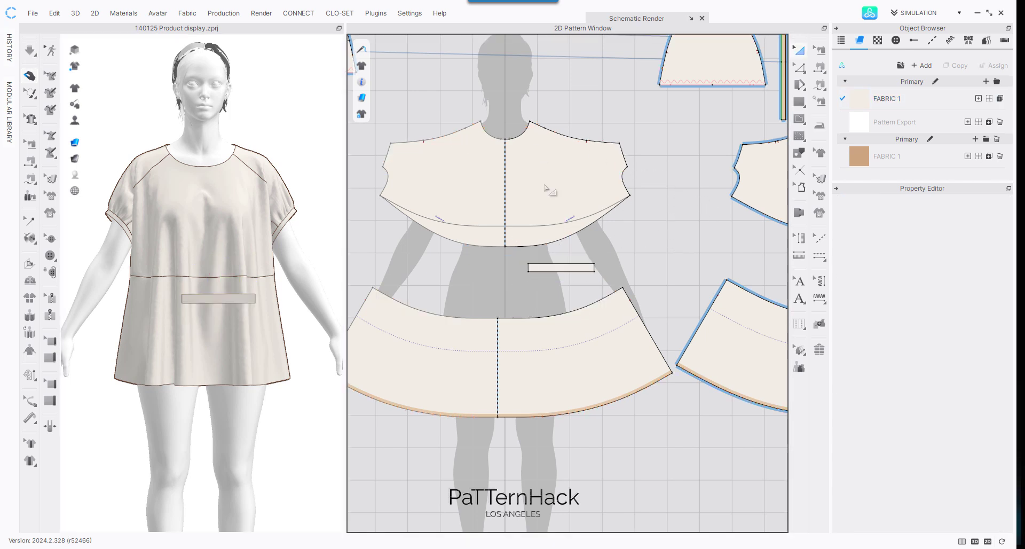
pyautogui.click(573, 265)
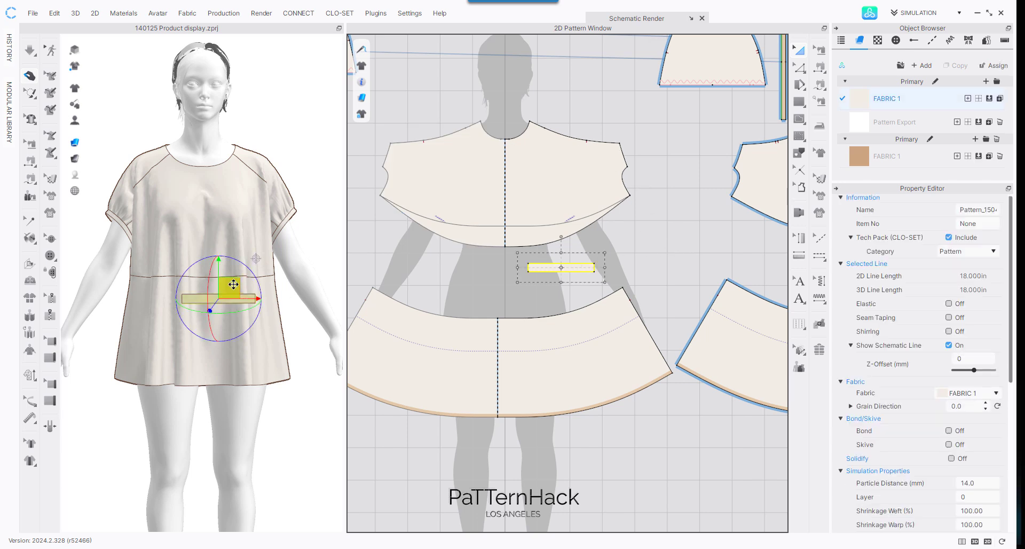
pyautogui.moveTo(233, 284); pyautogui.dragTo(253, 263)
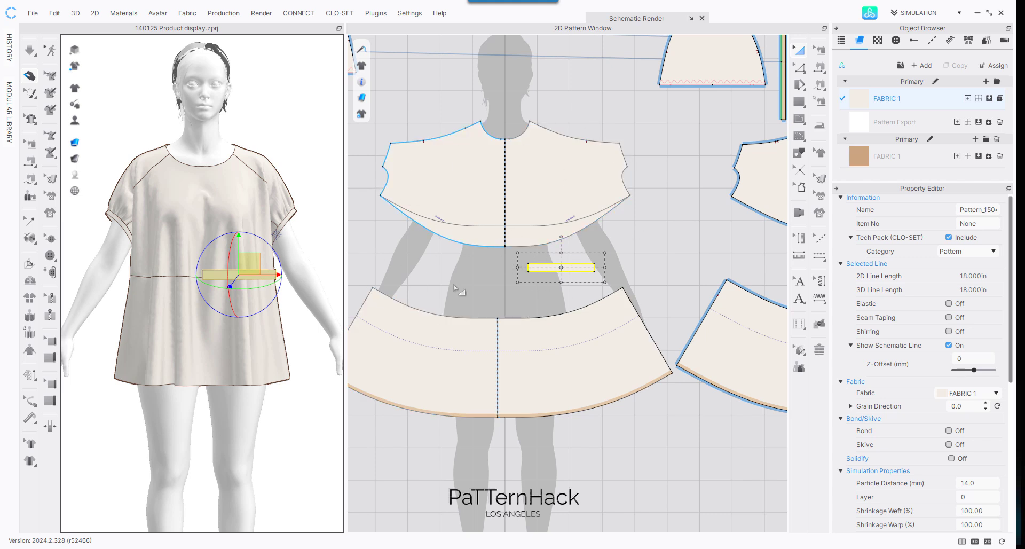
# Step: Paste a mirrored, linked copy of the strip across the center front and align the pair along the waist seam in 3D
pyautogui.click(597, 275)
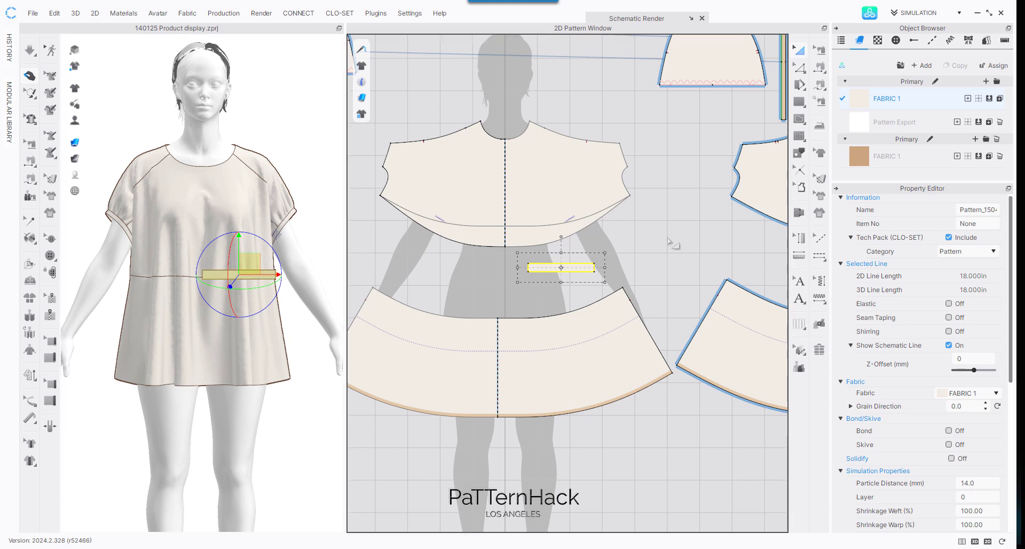
pyautogui.hotkey('ctrl', 'v')
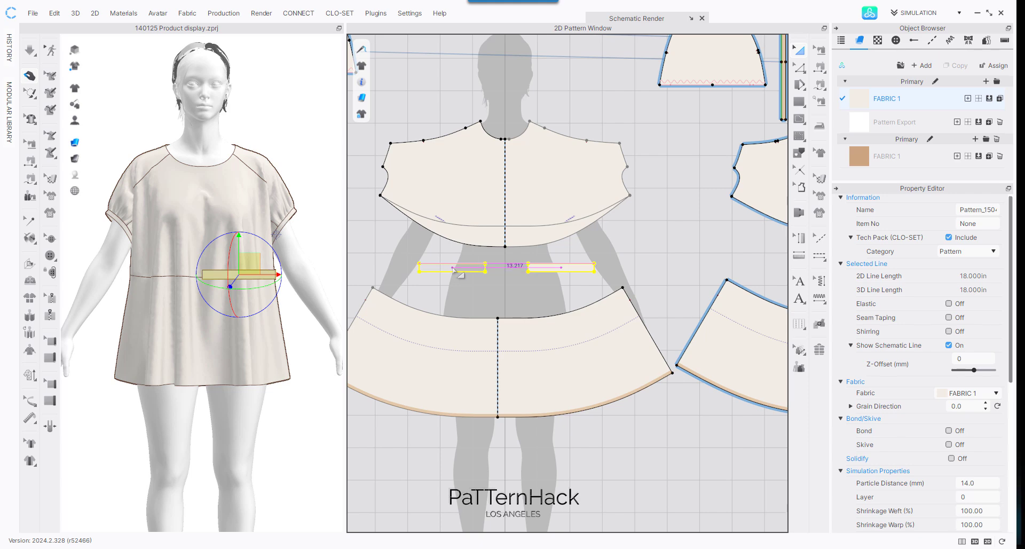
pyautogui.click(455, 270)
pyautogui.moveTo(166, 274); pyautogui.dragTo(147, 273)
pyautogui.moveTo(227, 273); pyautogui.dragTo(179, 274)
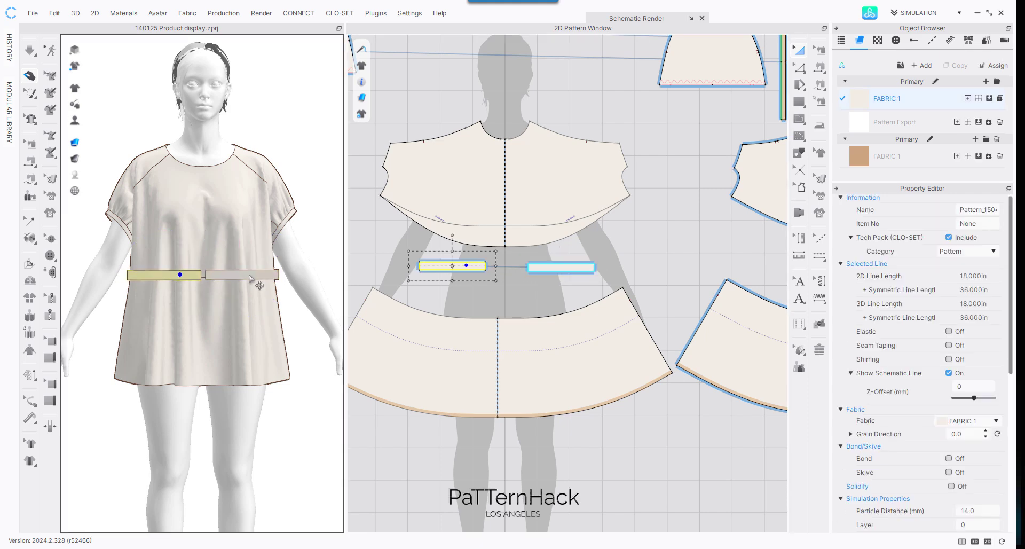
pyautogui.click(249, 273)
pyautogui.click(303, 121)
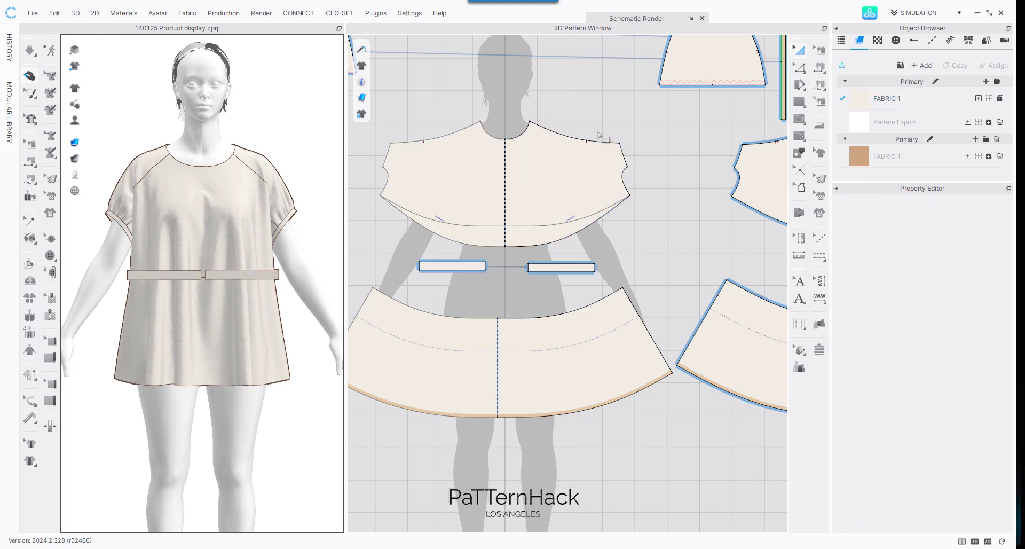
# Step: Turn the avatar around to inspect the back of the blouse and its waist seam
pyautogui.scroll(-4, 268, 172)
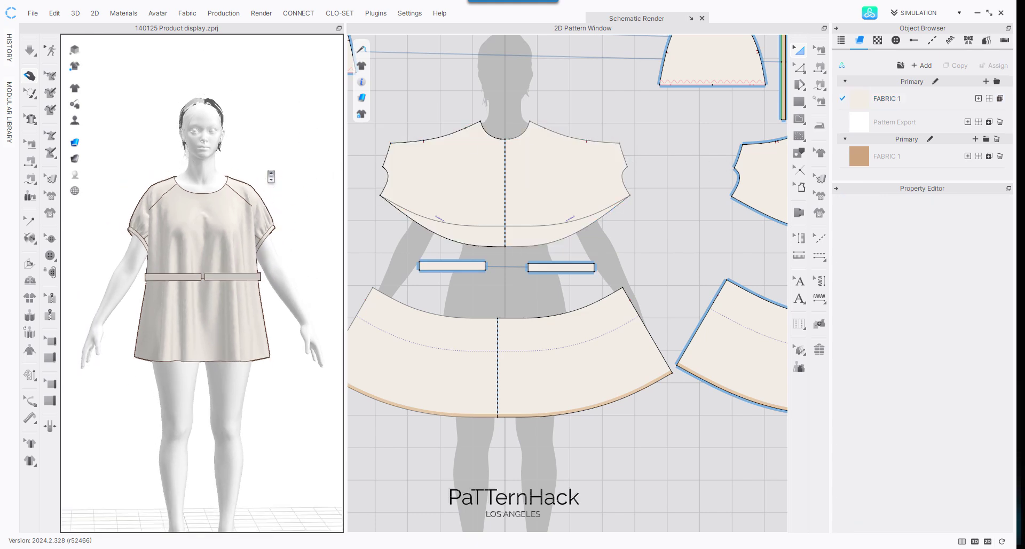
pyautogui.moveTo(235, 186); pyautogui.dragTo(14, 186, button='right')
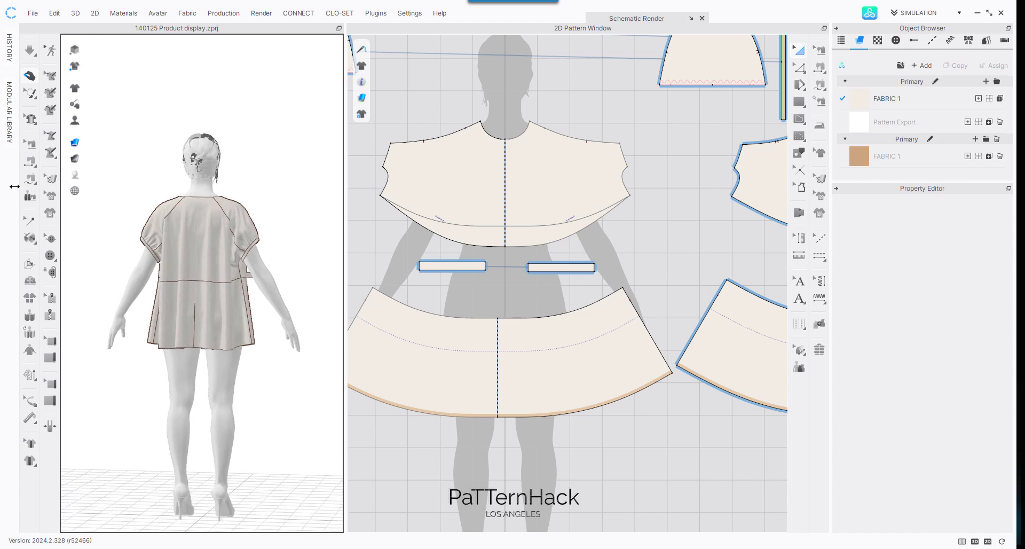
# Step: Duplicate the two front waistband strips between the back bodice and back skirt panels, moving the outer back skirt panel to make room
pyautogui.scroll(-3, 594, 181)
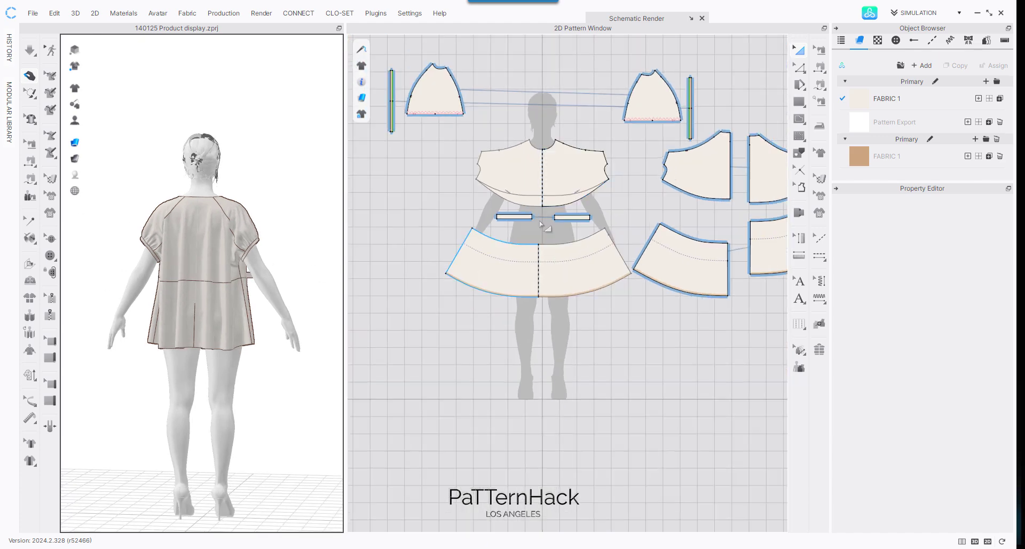
pyautogui.moveTo(460, 141); pyautogui.dragTo(378, 241, button='middle')
pyautogui.moveTo(723, 348); pyautogui.dragTo(719, 363)
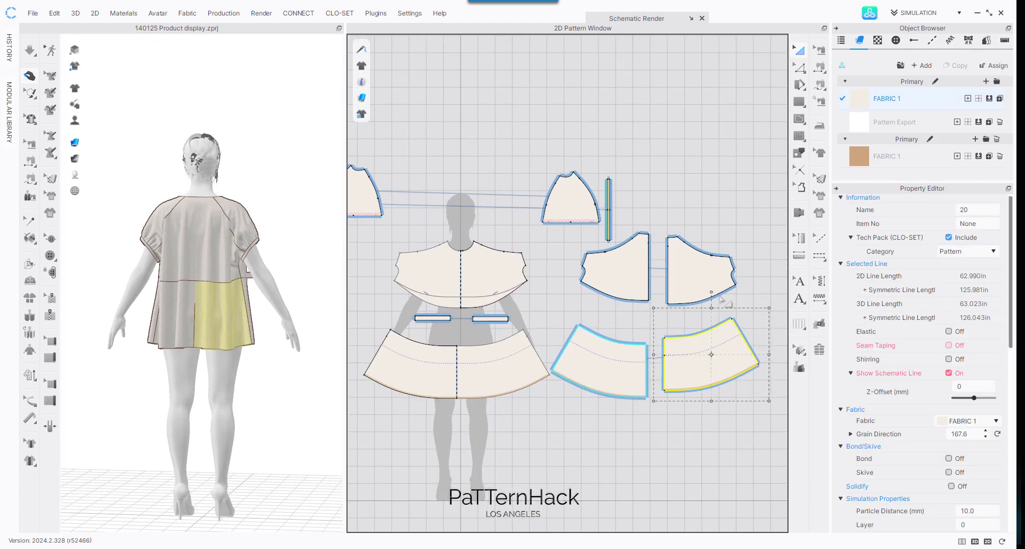
pyautogui.click(429, 320)
pyautogui.keyDown('shift'); pyautogui.click(490, 319); pyautogui.keyUp('shift')
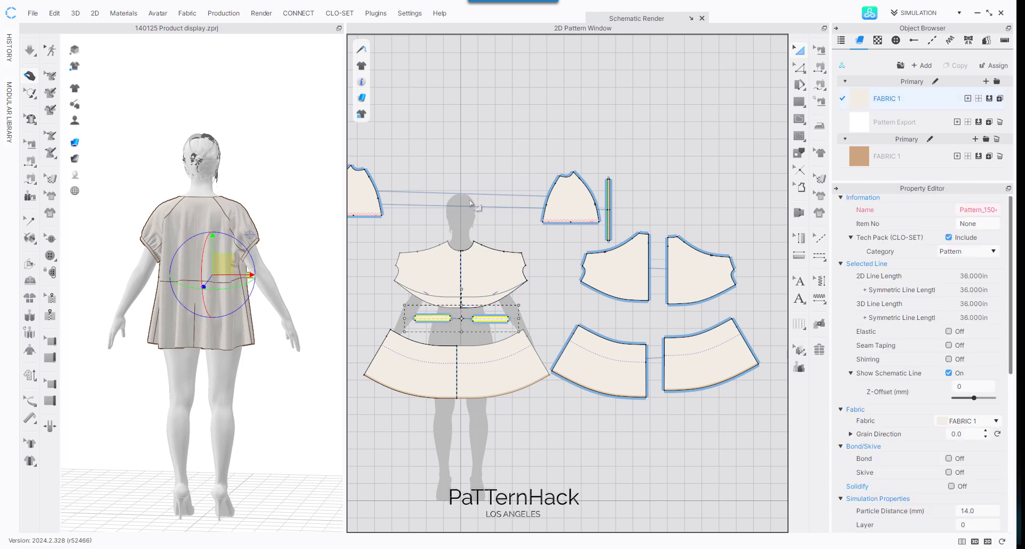
pyautogui.moveTo(462, 318); pyautogui.dragTo(658, 321)
pyautogui.click(659, 319)
pyautogui.moveTo(705, 356); pyautogui.dragTo(710, 363)
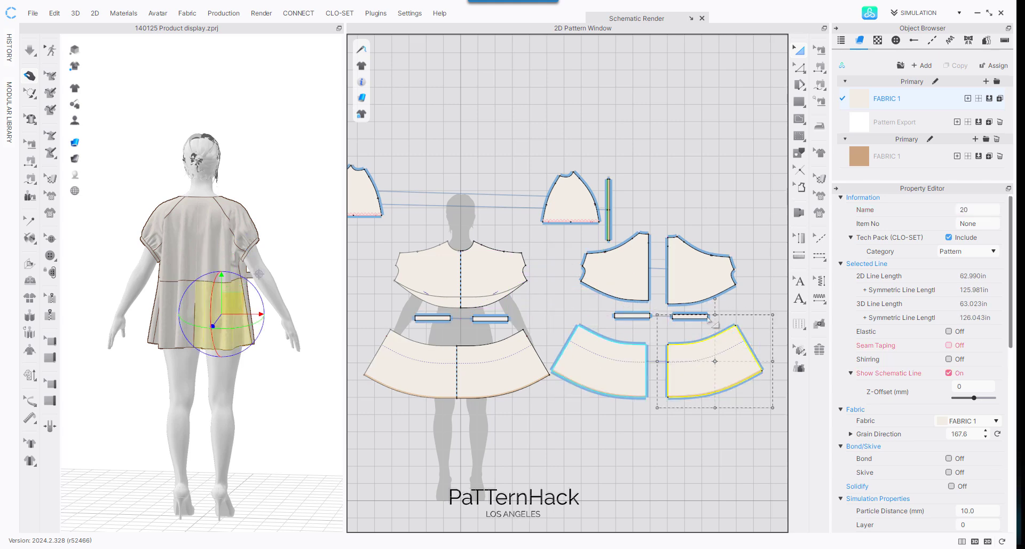
# Step: Select both copied waistband strips and examine where they sit relative to the garment in the 3D view
pyautogui.click(709, 203)
pyautogui.click(631, 319)
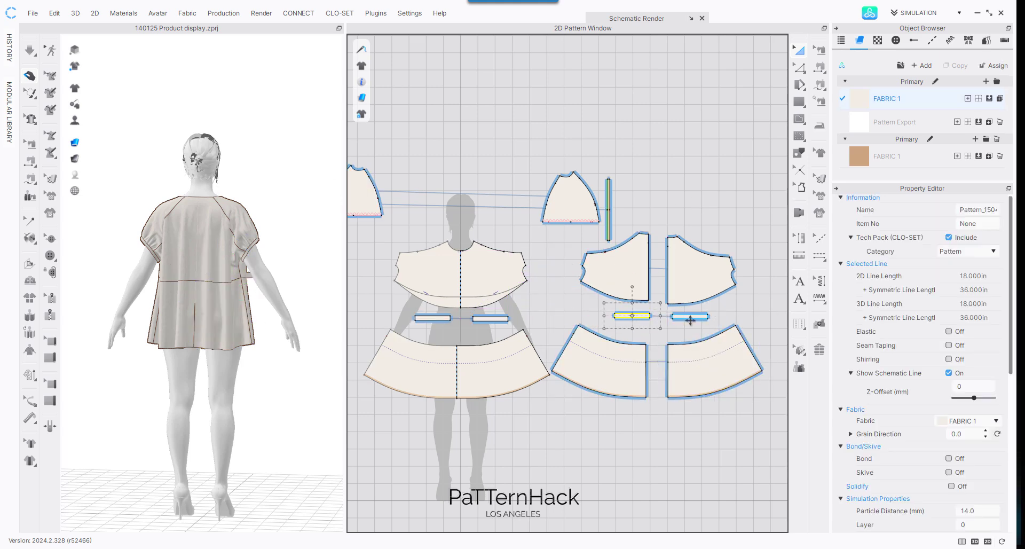
pyautogui.keyDown('shift'); pyautogui.click(690, 317); pyautogui.keyUp('shift')
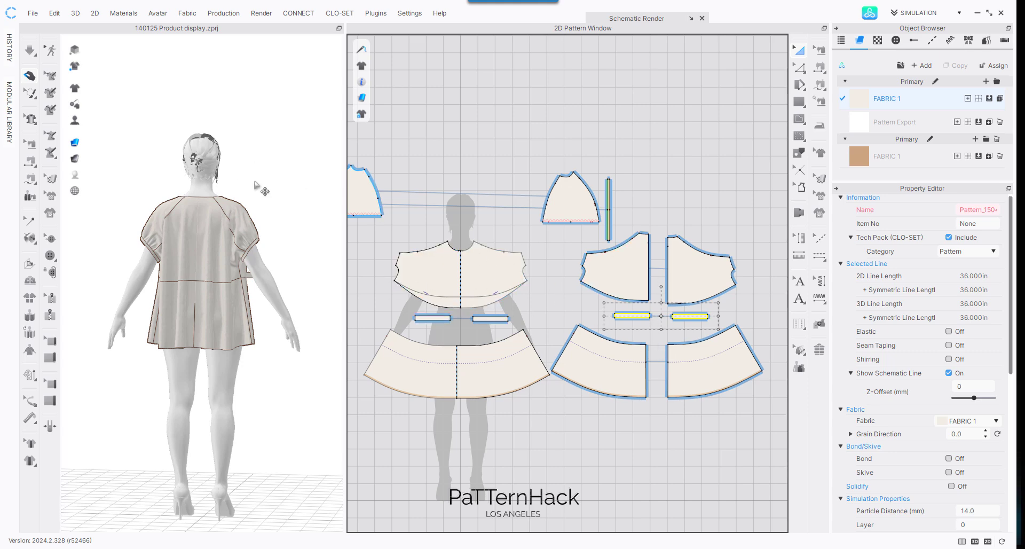
pyautogui.moveTo(259, 188); pyautogui.dragTo(232, 128, button='right')
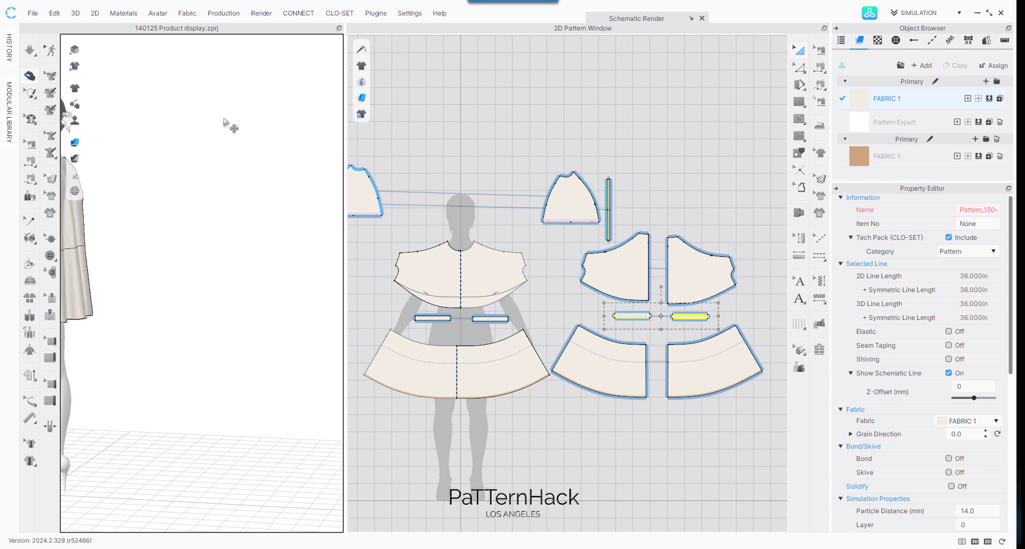
pyautogui.press('2')
pyautogui.scroll(2, 262, 176)
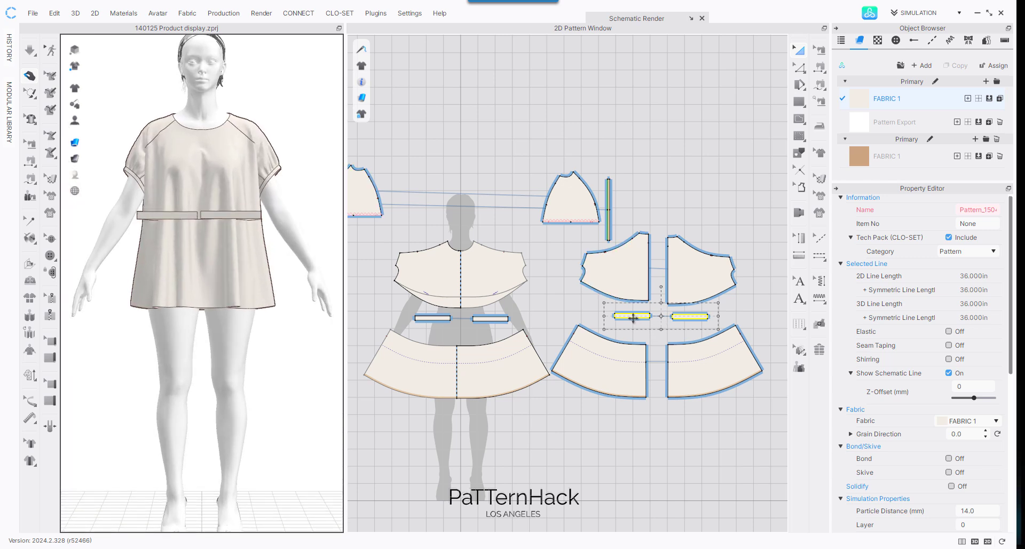
pyautogui.click(650, 316)
pyautogui.keyDown('shift'); pyautogui.click(689, 316); pyautogui.keyUp('shift')
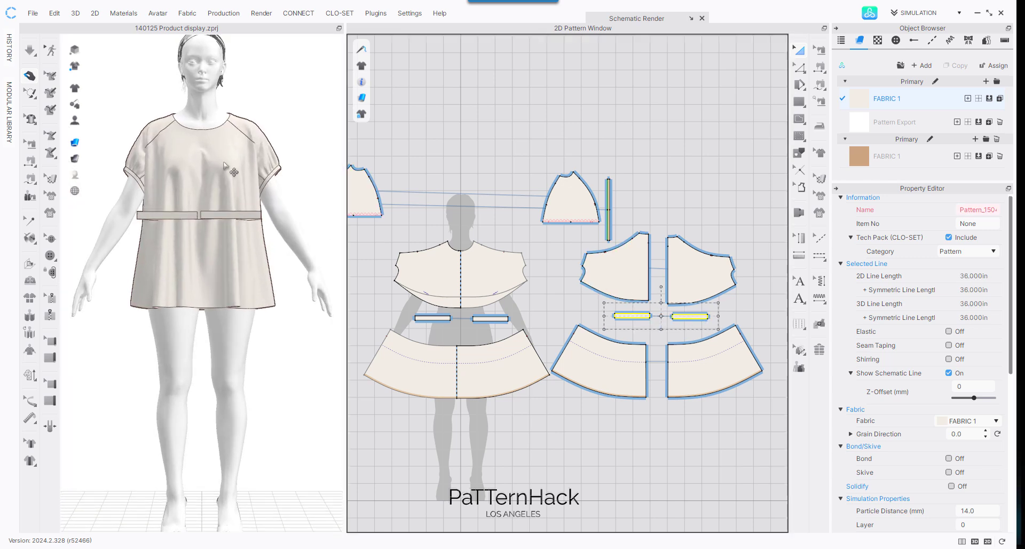
pyautogui.scroll(-3, 224, 163)
pyautogui.scroll(-1, 261, 184)
pyautogui.moveTo(288, 149); pyautogui.dragTo(217, 137, button='middle')
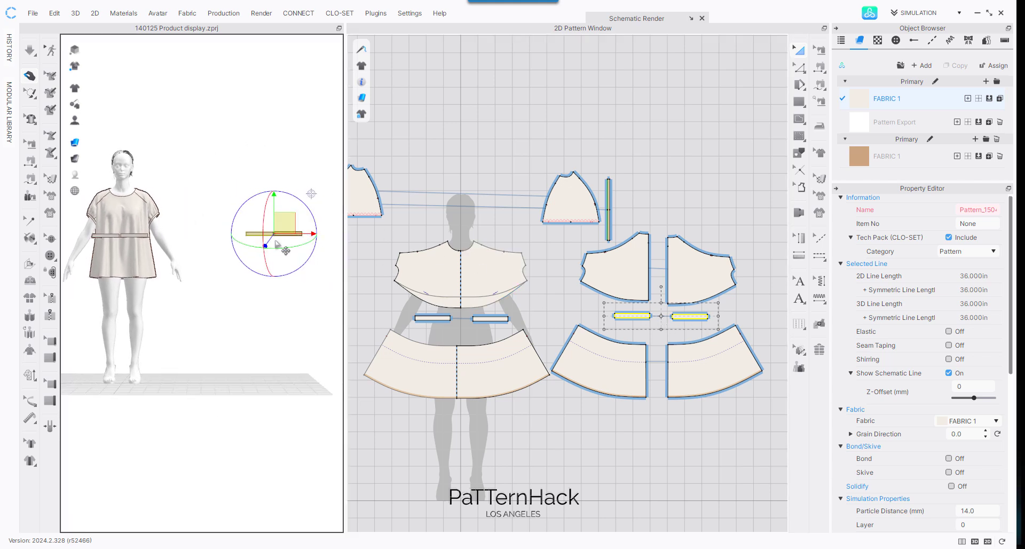
# Step: Move the two copied waistband strips in 3D to waist height behind the avatar's back
pyautogui.moveTo(272, 248); pyautogui.dragTo(400, 249)
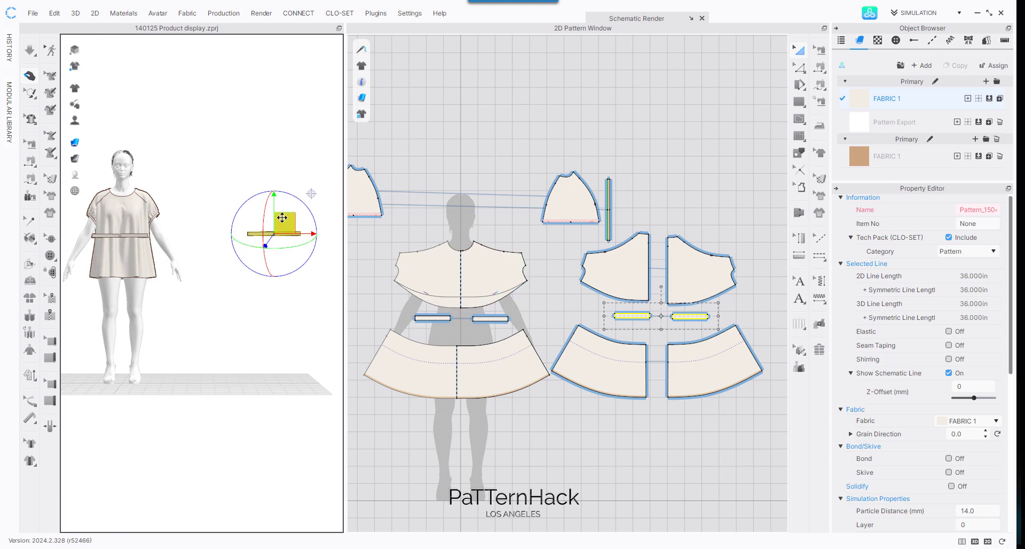
pyautogui.moveTo(331, 202); pyautogui.dragTo(76, 183, button='right')
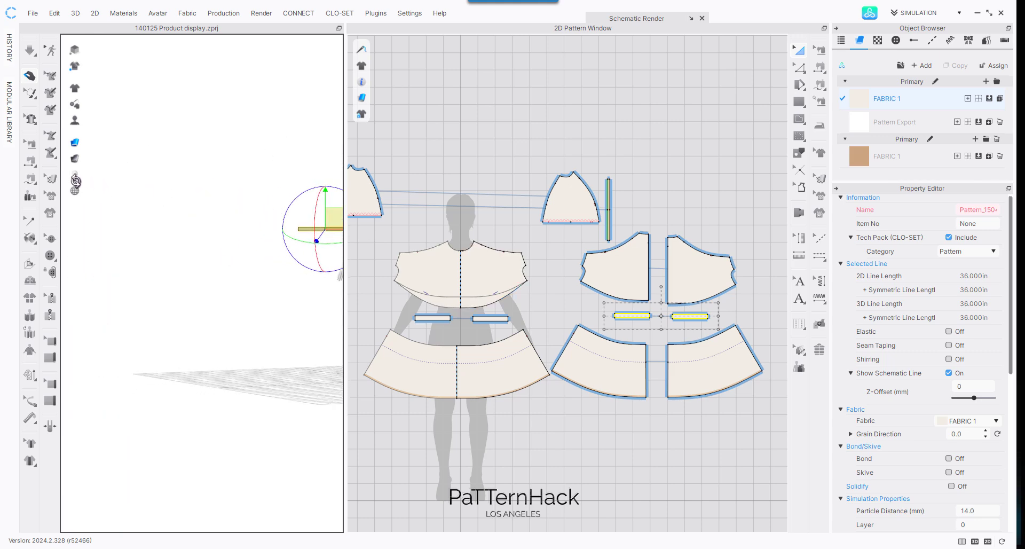
pyautogui.moveTo(123, 180); pyautogui.dragTo(54, 176, button='middle')
pyautogui.moveTo(247, 163); pyautogui.dragTo(195, 152, button='right')
pyautogui.moveTo(195, 152); pyautogui.dragTo(238, 187, button='middle')
pyautogui.moveTo(154, 266); pyautogui.dragTo(75, 360)
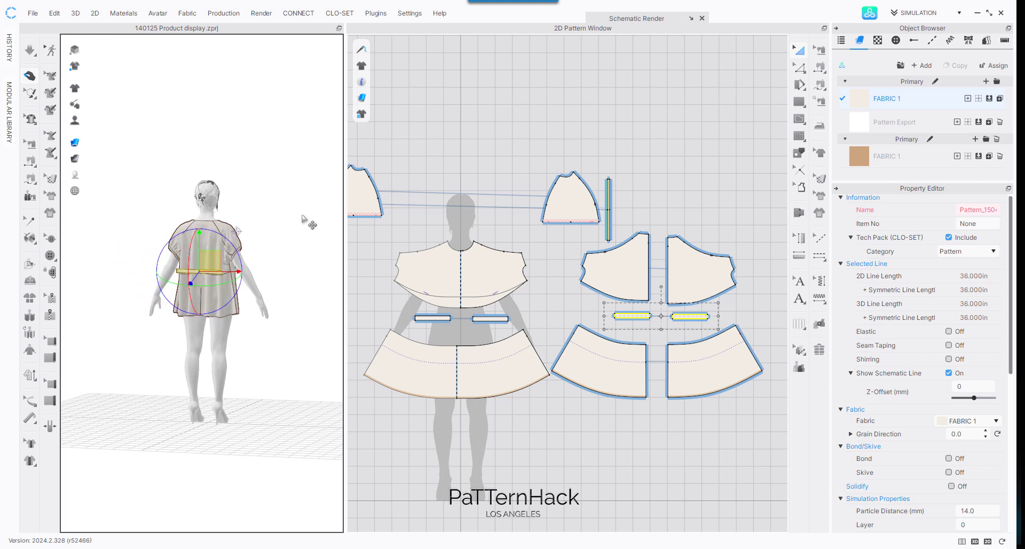
pyautogui.scroll(5, 286, 199)
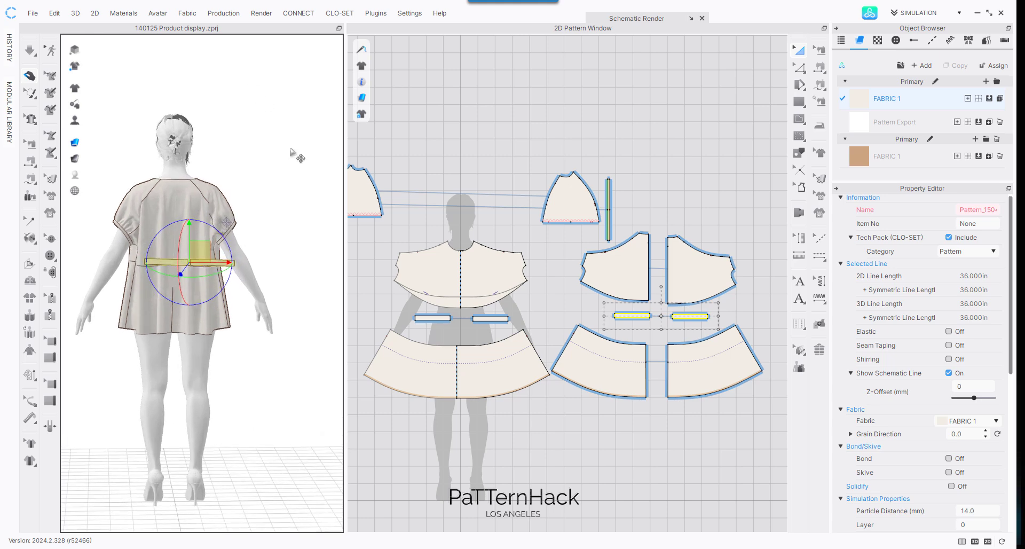
pyautogui.moveTo(285, 166); pyautogui.dragTo(256, 213, button='right')
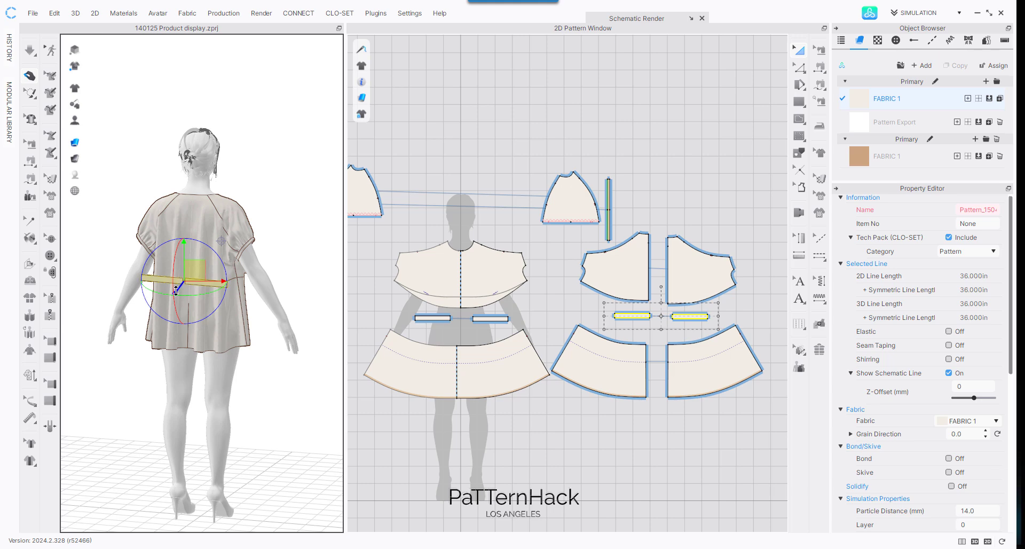
pyautogui.click(265, 145)
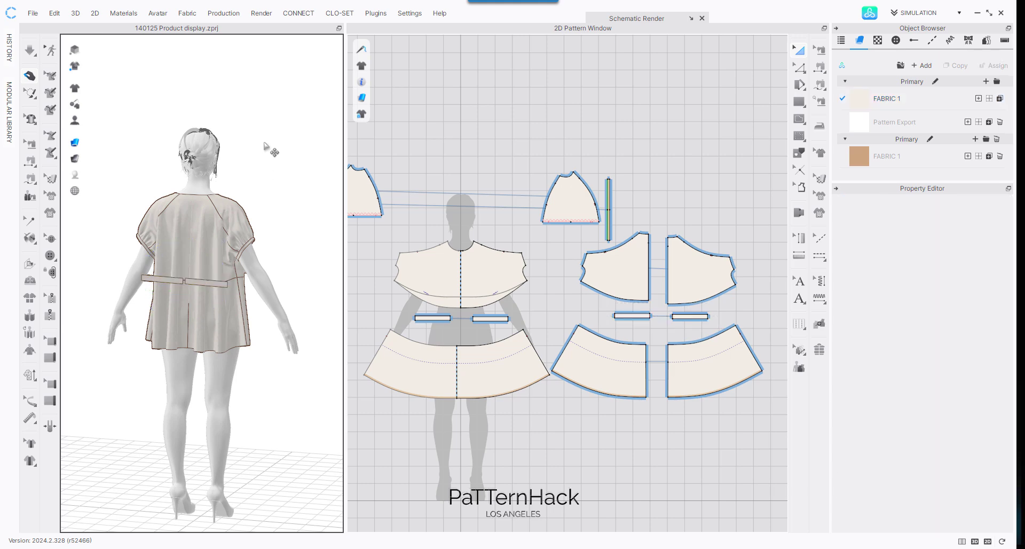
# Step: Set the garment rendering style to Textured Surface and check the strips' placement around the garment from the back and front
pyautogui.moveTo(342, 172)
pyautogui.mouseDown(button='right')
pyautogui.moveTo(242, 142)
pyautogui.moveTo(527, 147)
pyautogui.moveTo(474, 170)
pyautogui.moveTo(481, 146)
pyautogui.moveTo(467, 166)
pyautogui.moveTo(351, 169)
pyautogui.mouseUp(button='right')
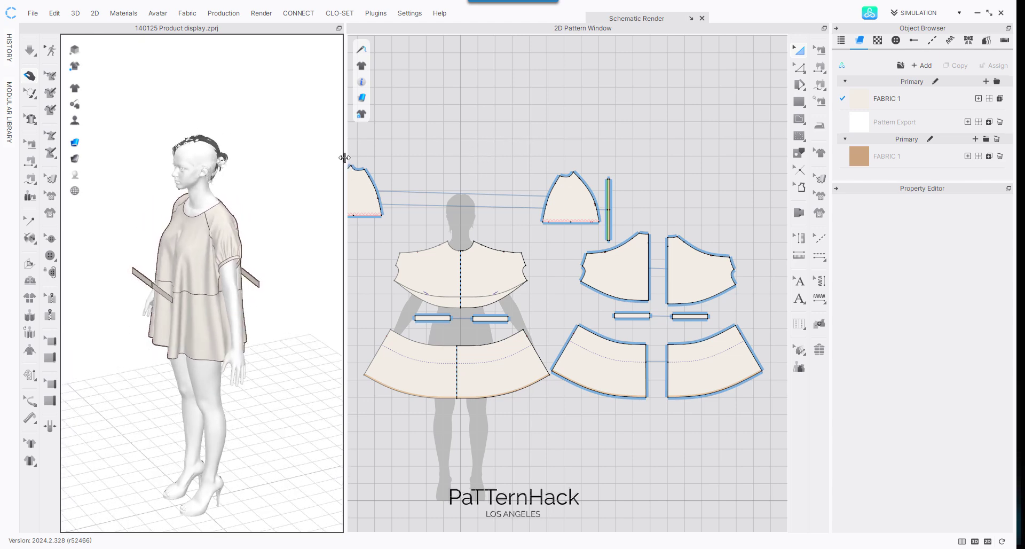
pyautogui.moveTo(344, 157); pyautogui.dragTo(525, 165)
pyautogui.scroll(5, 383, 62)
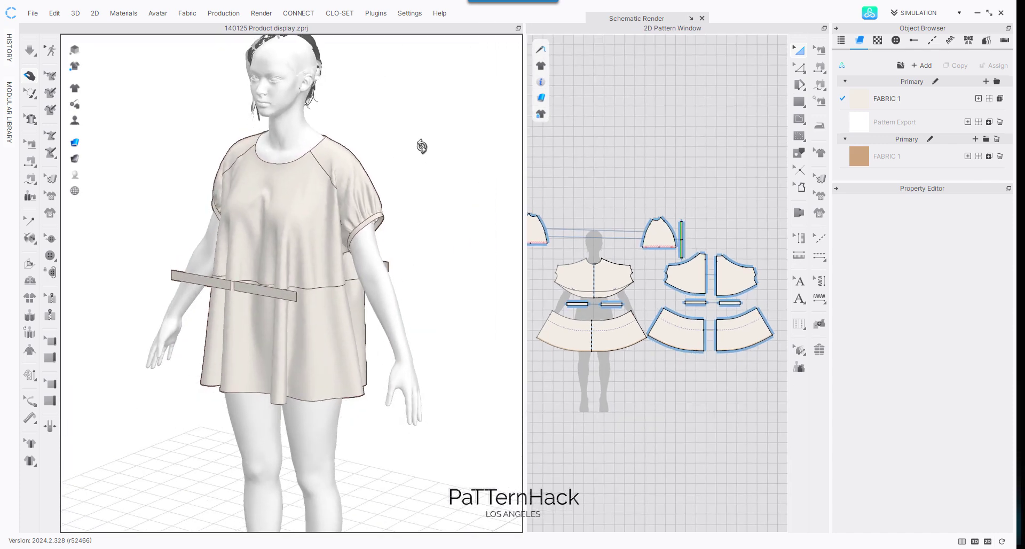
pyautogui.moveTo(421, 146); pyautogui.dragTo(379, 144, button='right')
pyautogui.click(75, 142)
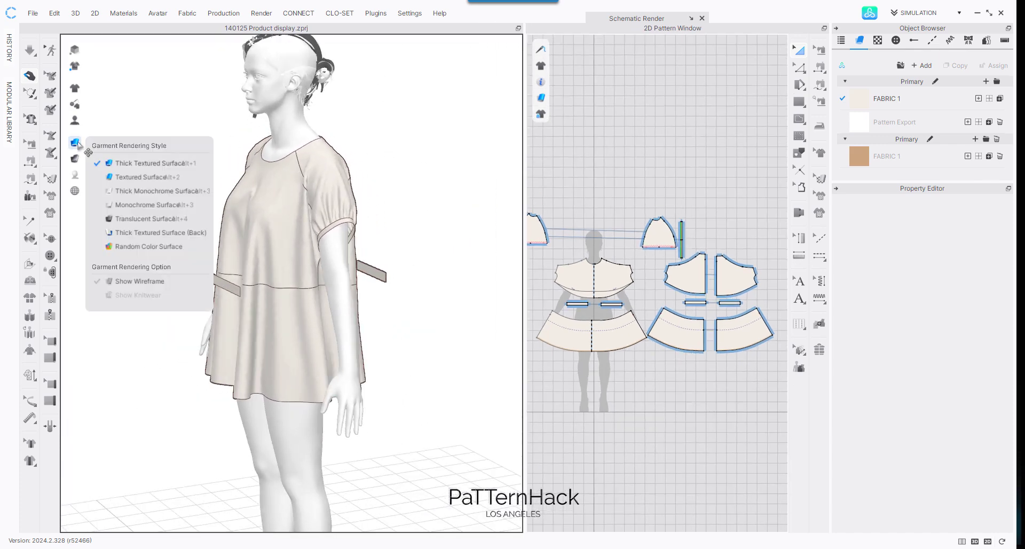
pyautogui.click(118, 177)
pyautogui.moveTo(450, 155); pyautogui.dragTo(282, 170, button='right')
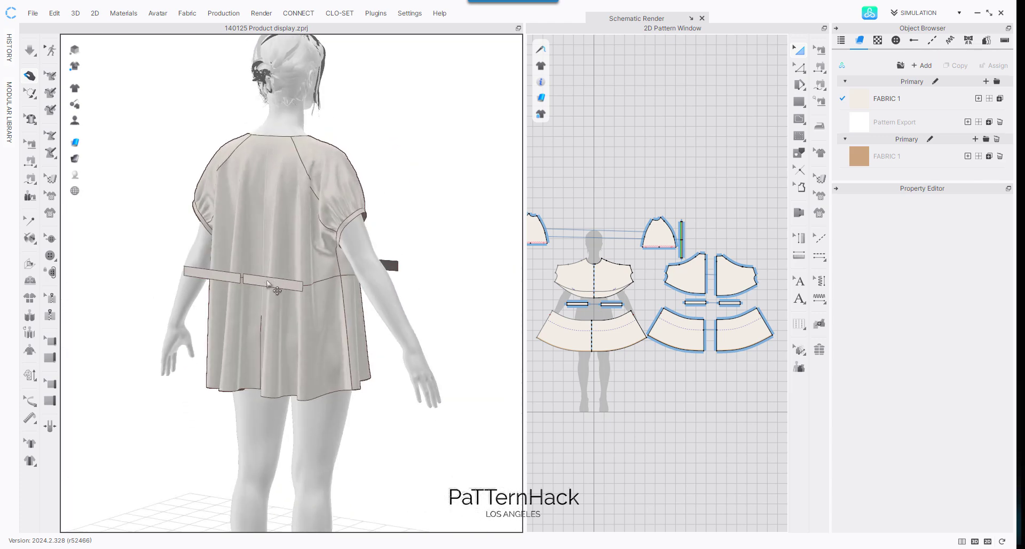
pyautogui.moveTo(408, 148); pyautogui.dragTo(272, 288, button='right')
pyautogui.moveTo(418, 138); pyautogui.dragTo(500, 129, button='right')
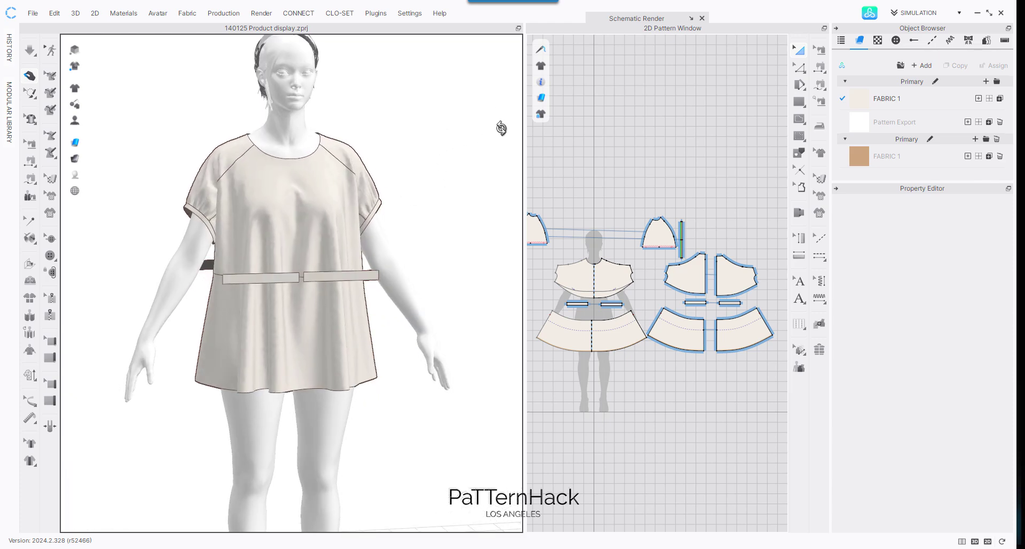
# Step: Delete the waist seams that join the bodice to the skirt on both the front and back pattern pieces
pyautogui.moveTo(523, 163); pyautogui.dragTo(257, 163)
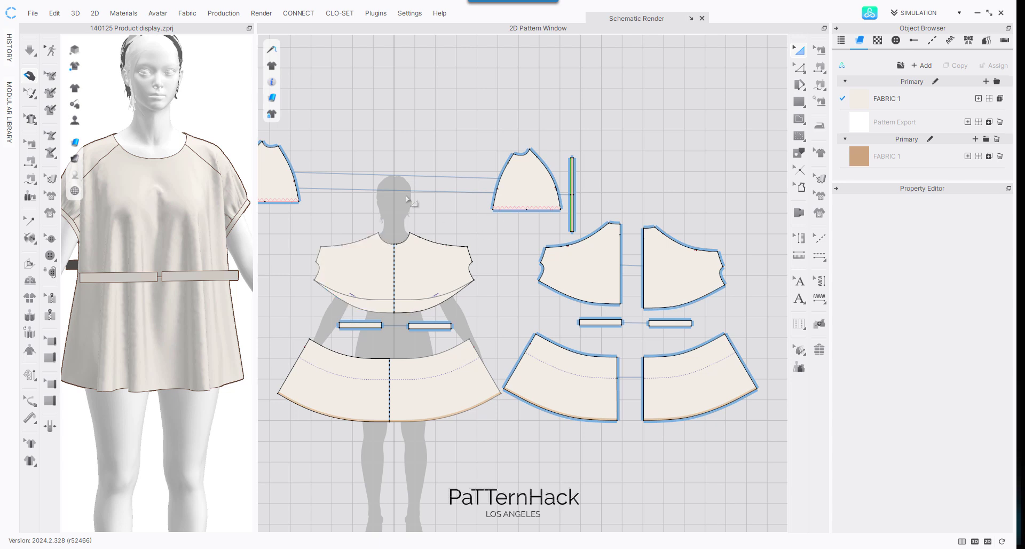
pyautogui.scroll(4, 368, 195)
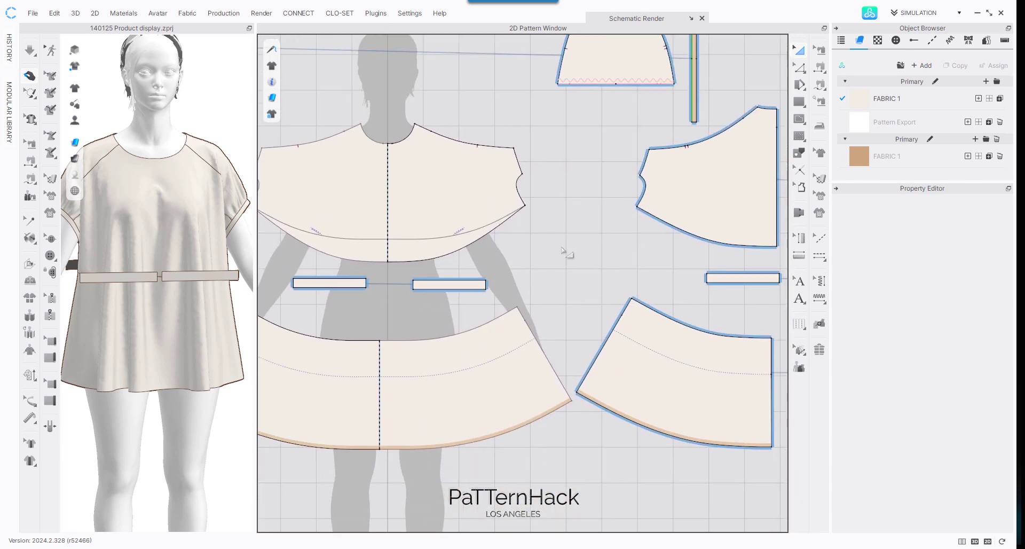
pyautogui.scroll(-2, 562, 248)
pyautogui.moveTo(568, 114); pyautogui.dragTo(527, 141, button='middle')
pyautogui.scroll(1, 400, 123)
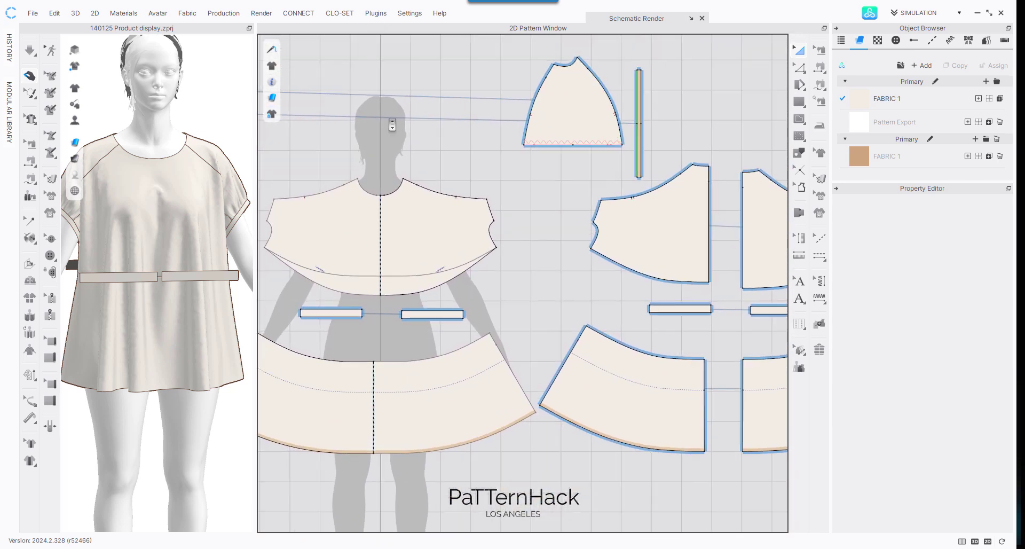
pyautogui.scroll(1, 392, 124)
pyautogui.click(820, 49)
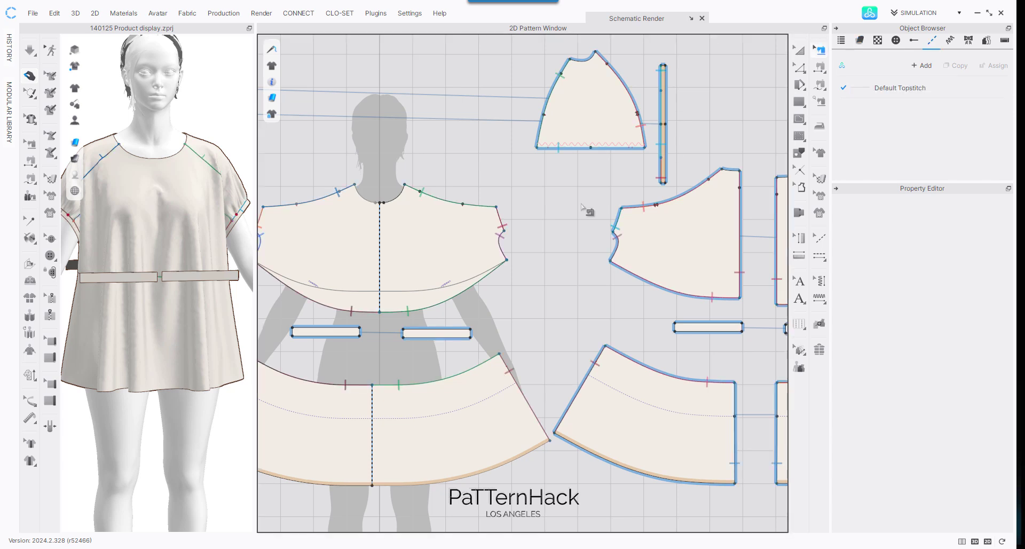
pyautogui.click(463, 286)
pyautogui.click(514, 303)
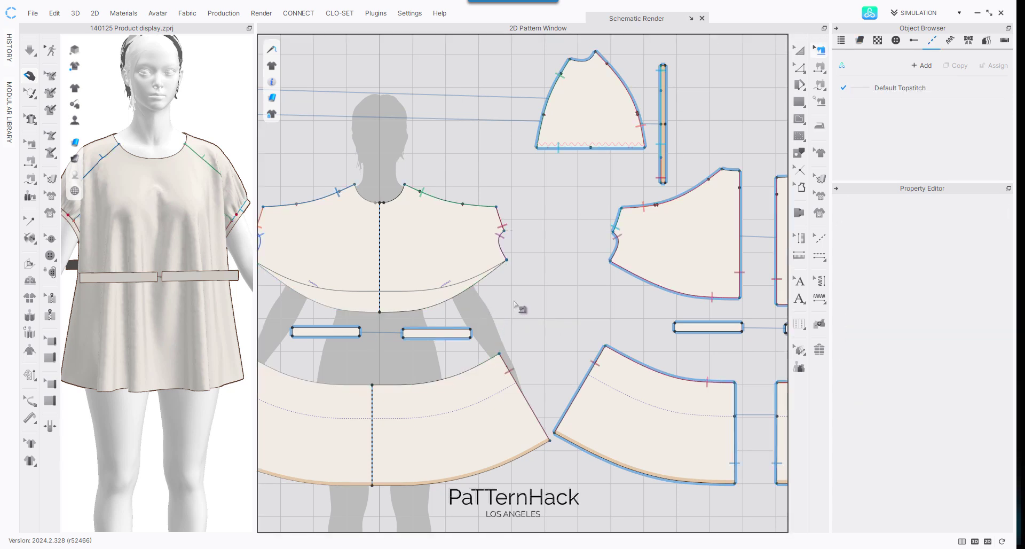
pyautogui.click(652, 289)
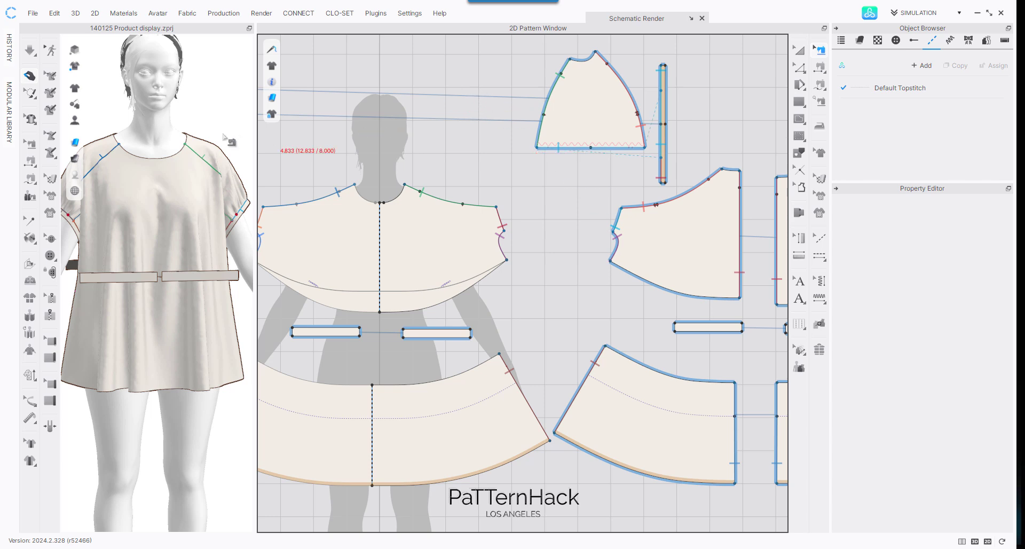
# Step: Sew the front bodice's lower edge to the strips' upper edge, and the strips' lower edge to the front skirt's waist edge
pyautogui.moveTo(382, 100); pyautogui.dragTo(492, 108, button='middle')
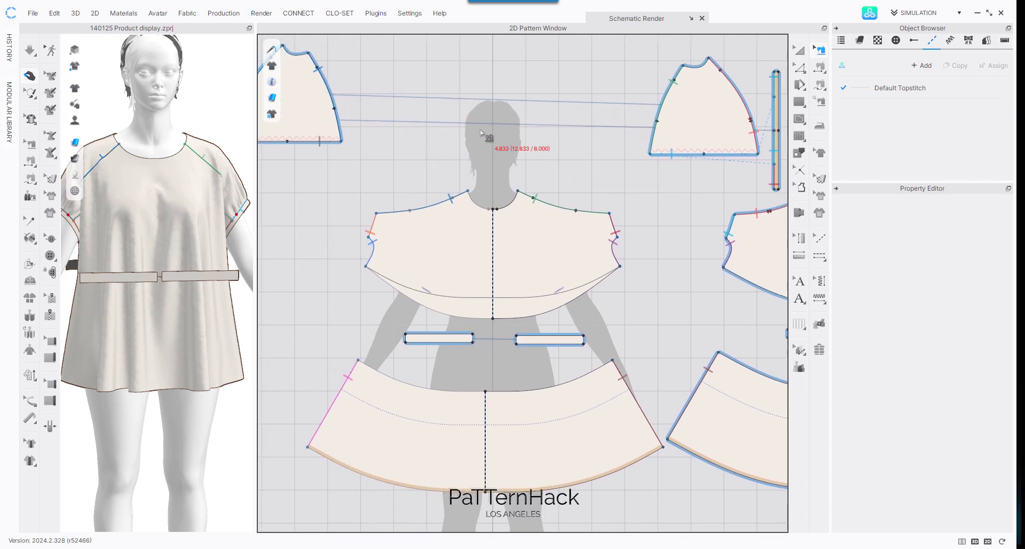
pyautogui.scroll(-2, 474, 132)
pyautogui.click(822, 67)
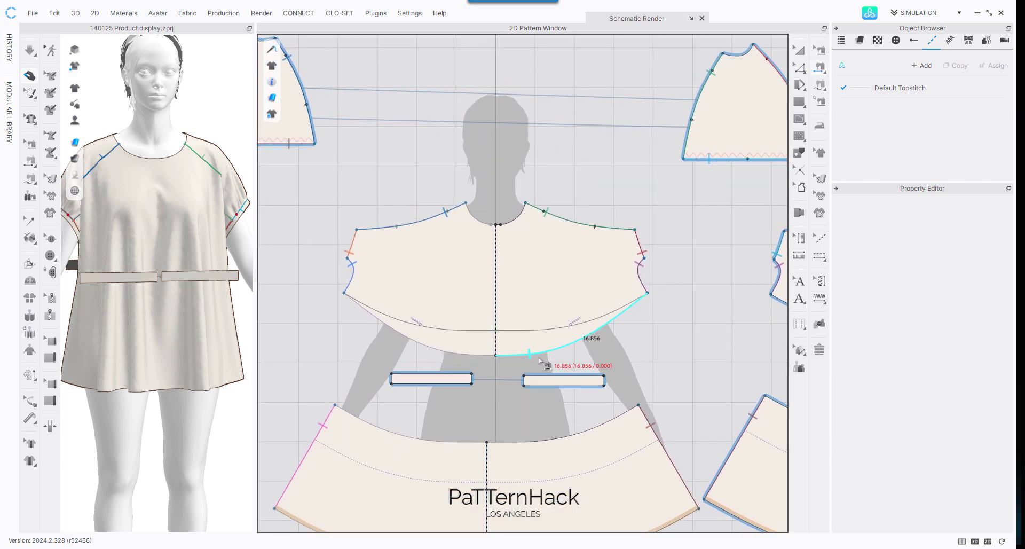
pyautogui.click(560, 347)
pyautogui.click(544, 376)
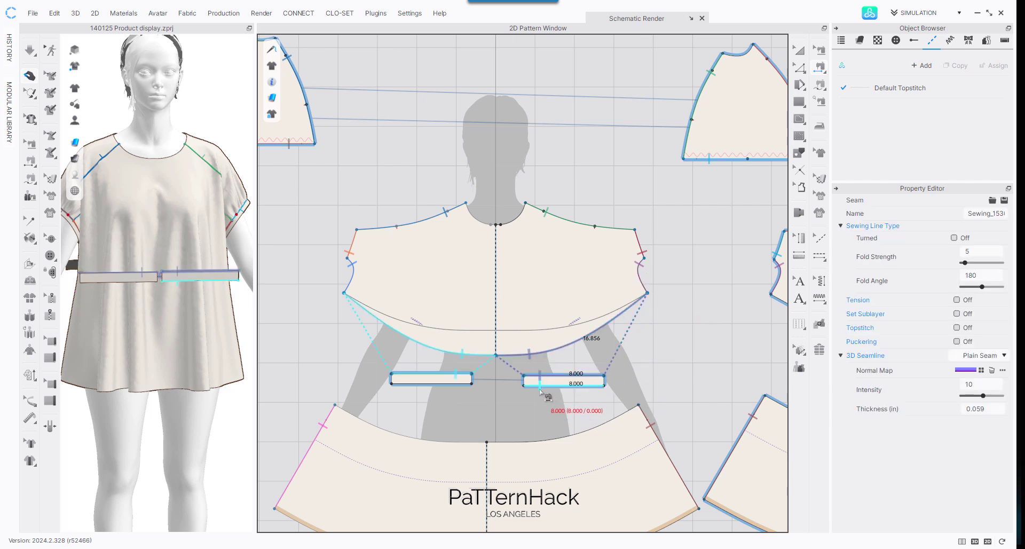
pyautogui.click(542, 385)
pyautogui.click(541, 441)
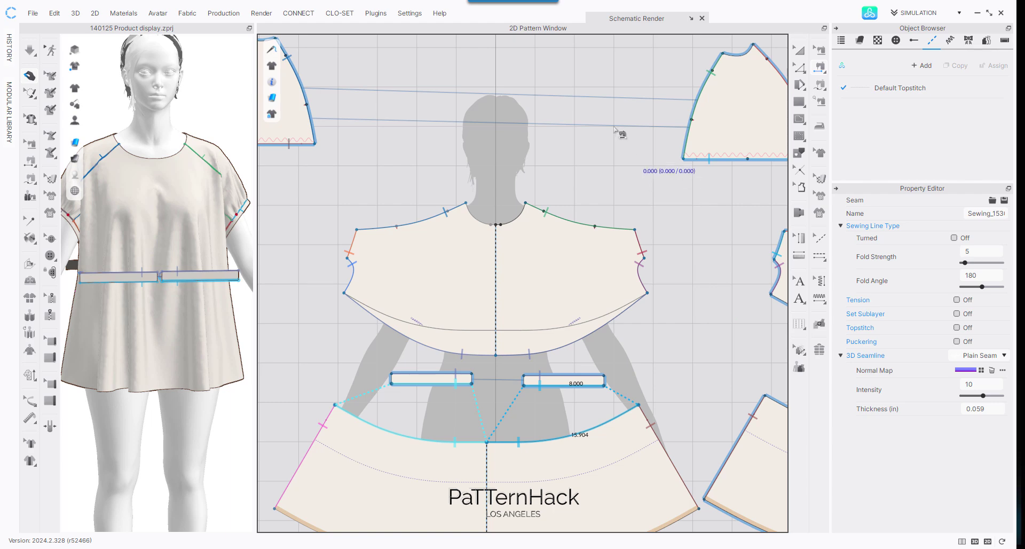
# Step: Sew the back bodice's lower edge to the back strips' upper edge, and the strips' lower edge to the back skirt's waist edge
pyautogui.moveTo(619, 133); pyautogui.dragTo(305, 77, button='middle')
pyautogui.moveTo(192, 112); pyautogui.dragTo(378, 110, button='right')
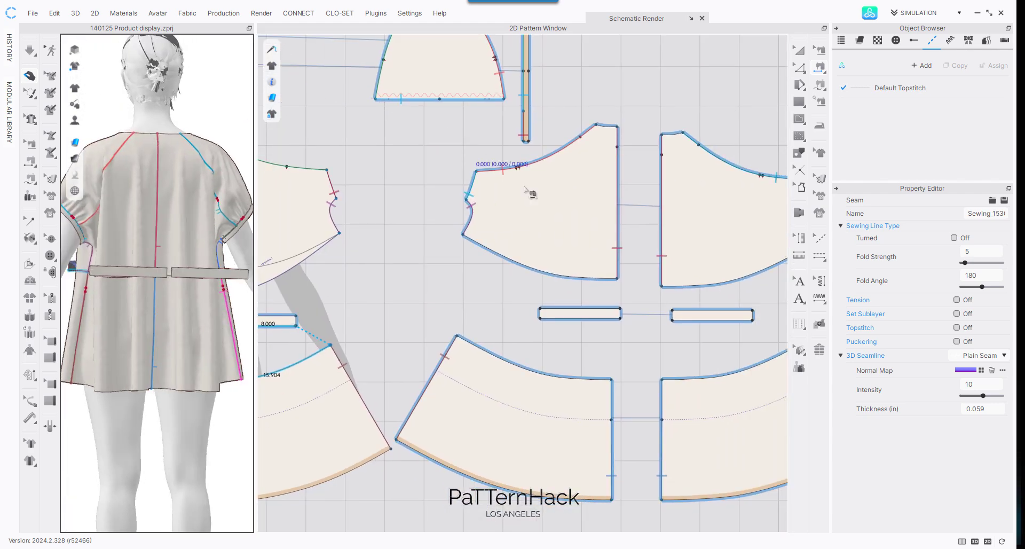
pyautogui.click(608, 309)
pyautogui.click(603, 277)
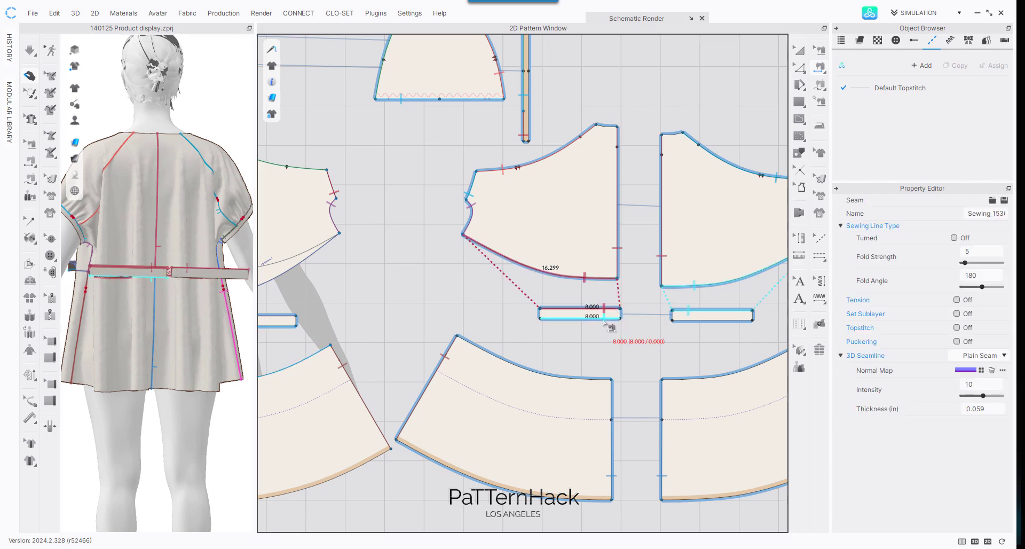
pyautogui.click(606, 320)
pyautogui.click(597, 378)
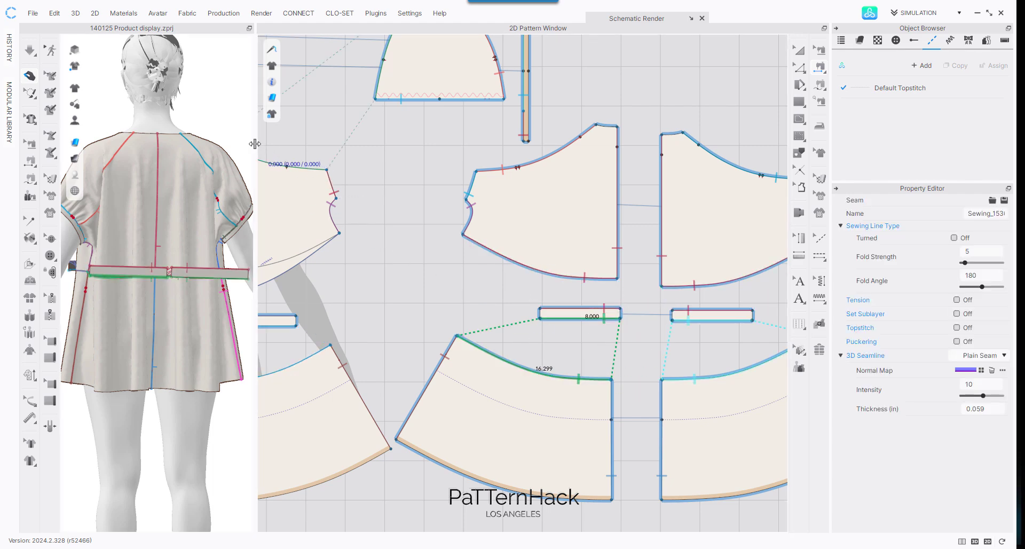
pyautogui.moveTo(254, 144); pyautogui.dragTo(607, 149)
pyautogui.moveTo(443, 152); pyautogui.dragTo(648, 135, button='right')
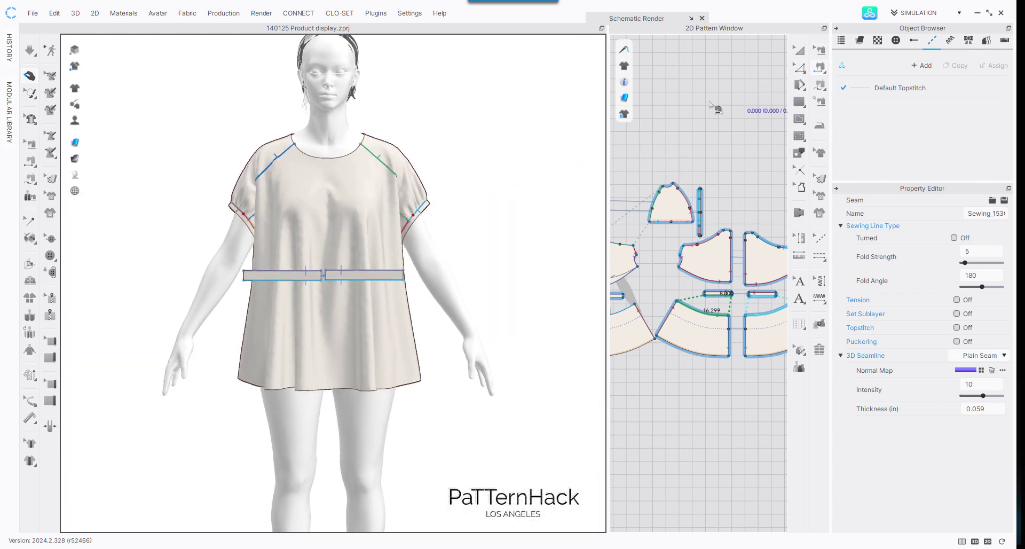
# Step: Move the front skirt and the front waistband strips downward so they are spaced out below the bodice
pyautogui.press('a')
pyautogui.click(386, 329)
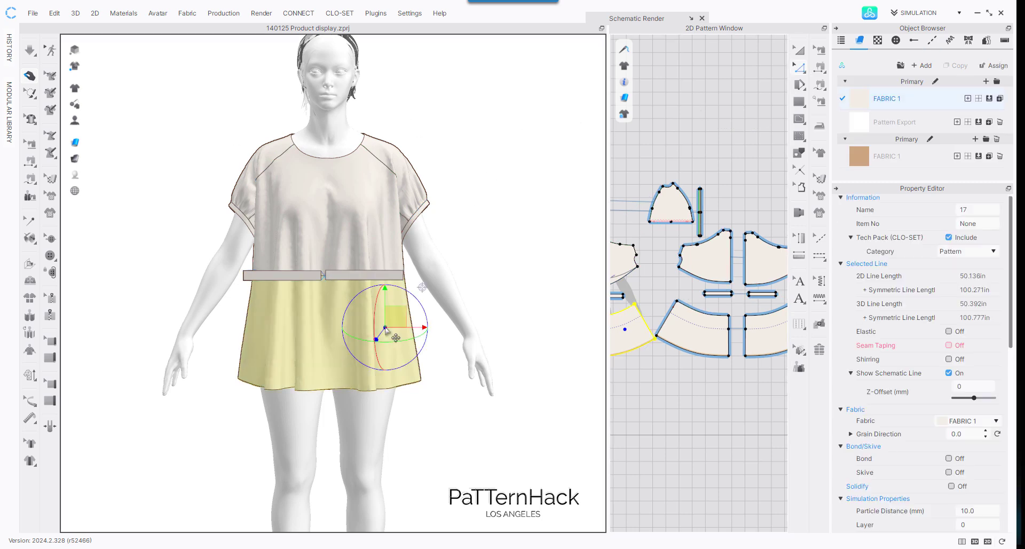
pyautogui.moveTo(393, 319); pyautogui.dragTo(394, 336)
pyautogui.click(384, 284)
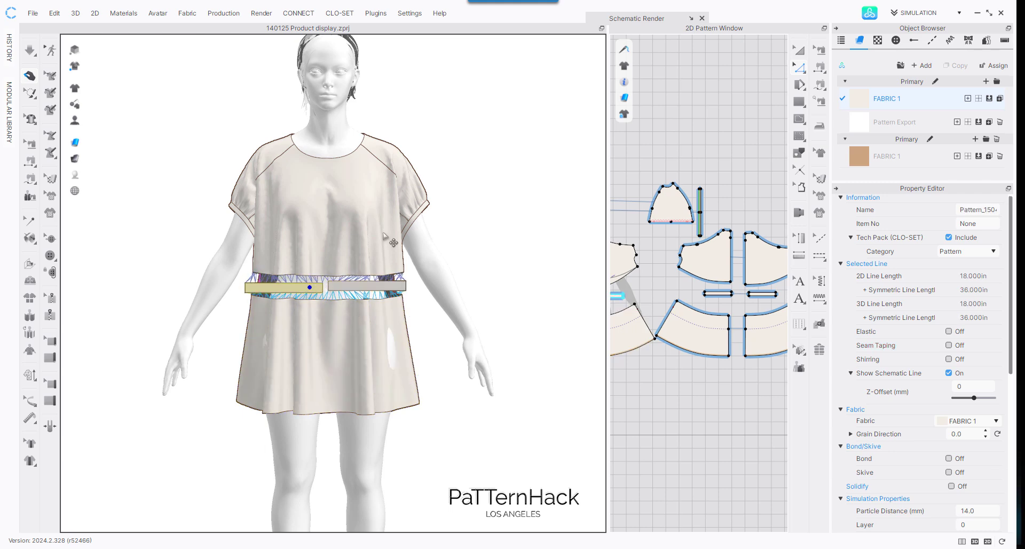
# Step: Move the back skirt panels and the back waistband strips downward below the back bodice
pyautogui.click(151, 153)
pyautogui.moveTo(151, 153); pyautogui.dragTo(401, 190, button='right')
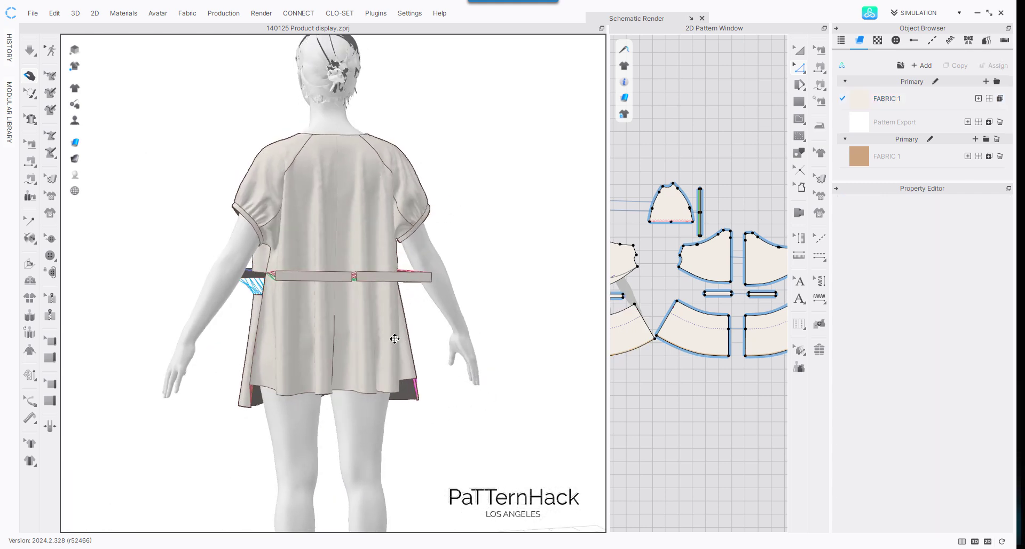
pyautogui.moveTo(395, 338); pyautogui.dragTo(296, 348)
pyautogui.moveTo(315, 278); pyautogui.dragTo(306, 285)
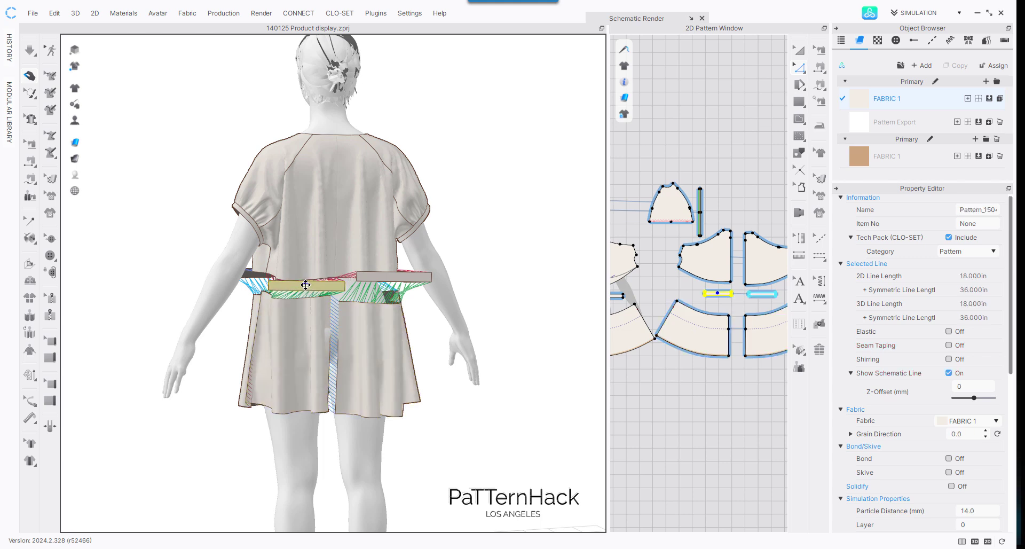
pyautogui.click(315, 340)
pyautogui.click(389, 355)
pyautogui.click(299, 353)
# Step: Simulate the garment from the front so the waistband seams close, and pull the front skirt into place
pyautogui.click(499, 199)
pyautogui.moveTo(235, 126); pyautogui.dragTo(533, 133, button='right')
pyautogui.press('space')
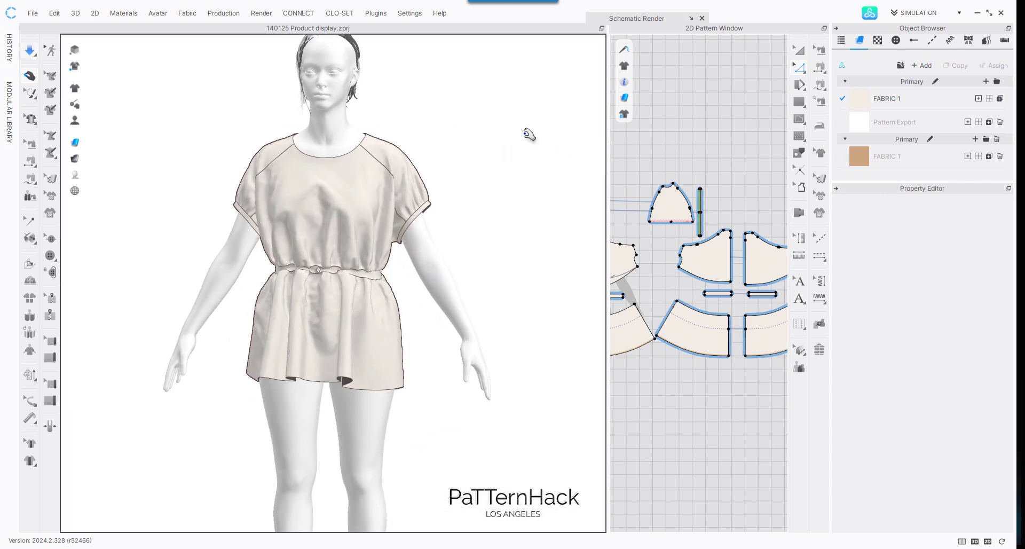
pyautogui.click(290, 345)
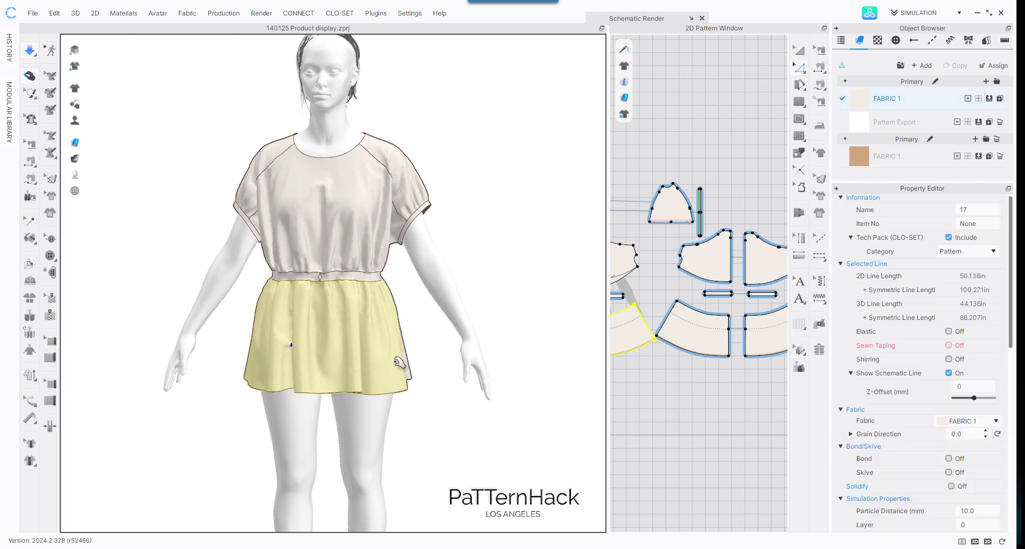
pyautogui.click(504, 176)
pyautogui.moveTo(435, 126)
pyautogui.mouseDown(button='right')
pyautogui.moveTo(728, 126)
pyautogui.moveTo(446, 121)
pyautogui.mouseUp(button='right')
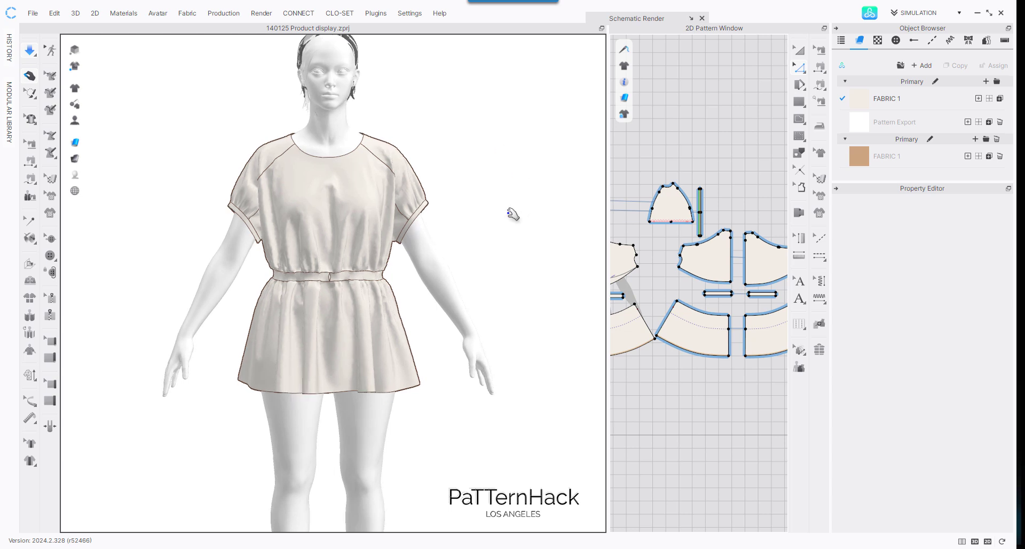
# Step: Unfold the front waistband strip along its center-front edge into one piece and center it between the front bodice and skirt
pyautogui.scroll(5, 512, 222)
pyautogui.moveTo(506, 170)
pyautogui.mouseDown(button='middle')
pyautogui.moveTo(508, 136)
pyautogui.moveTo(518, 183)
pyautogui.mouseUp(button='middle')
pyautogui.scroll(1, 524, 113)
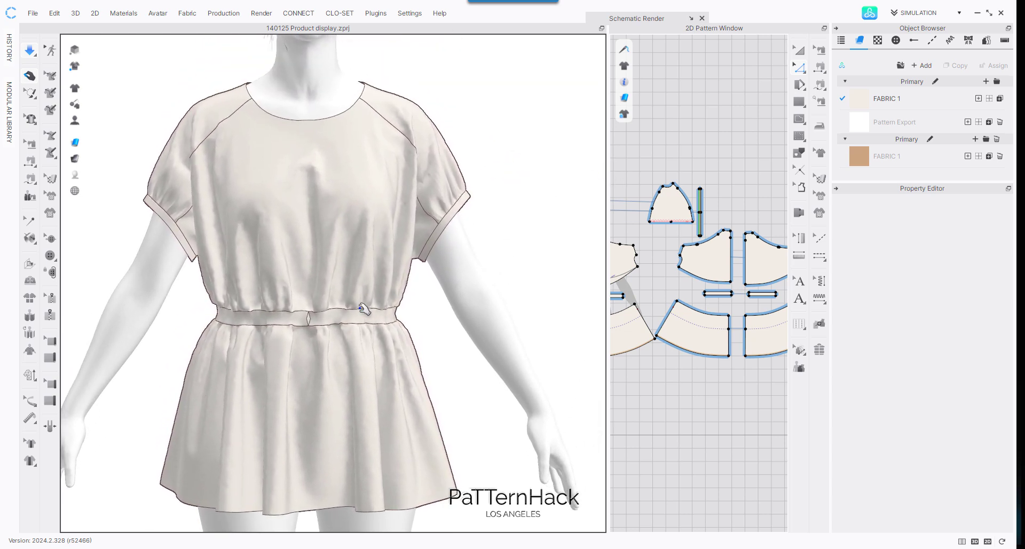
pyautogui.moveTo(606, 170); pyautogui.dragTo(416, 168)
pyautogui.moveTo(654, 109); pyautogui.dragTo(697, 180, button='middle')
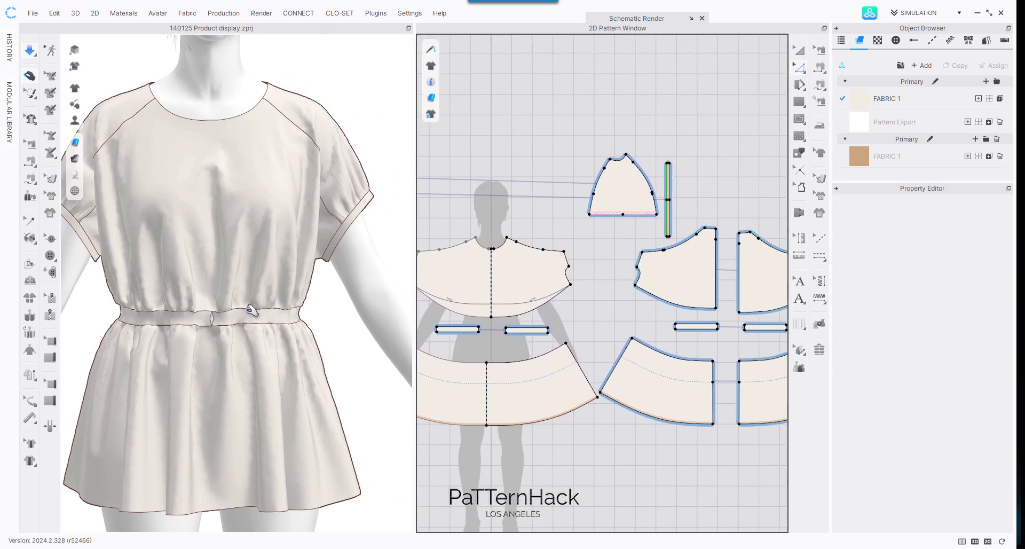
pyautogui.scroll(8, 251, 310)
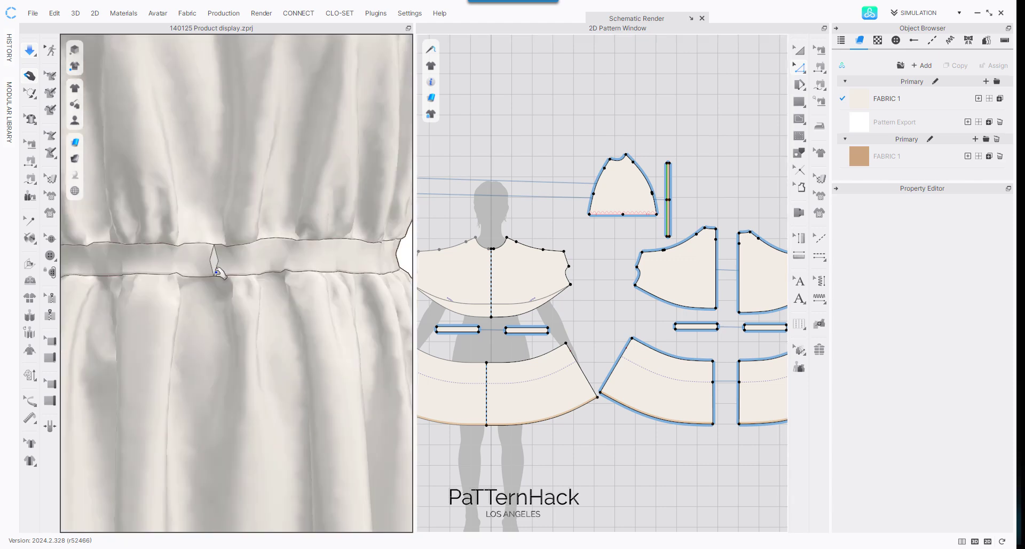
pyautogui.scroll(3, 560, 159)
pyautogui.moveTo(476, 199); pyautogui.dragTo(647, 66, button='middle')
pyautogui.scroll(3, 665, 331)
pyautogui.scroll(1, 665, 332)
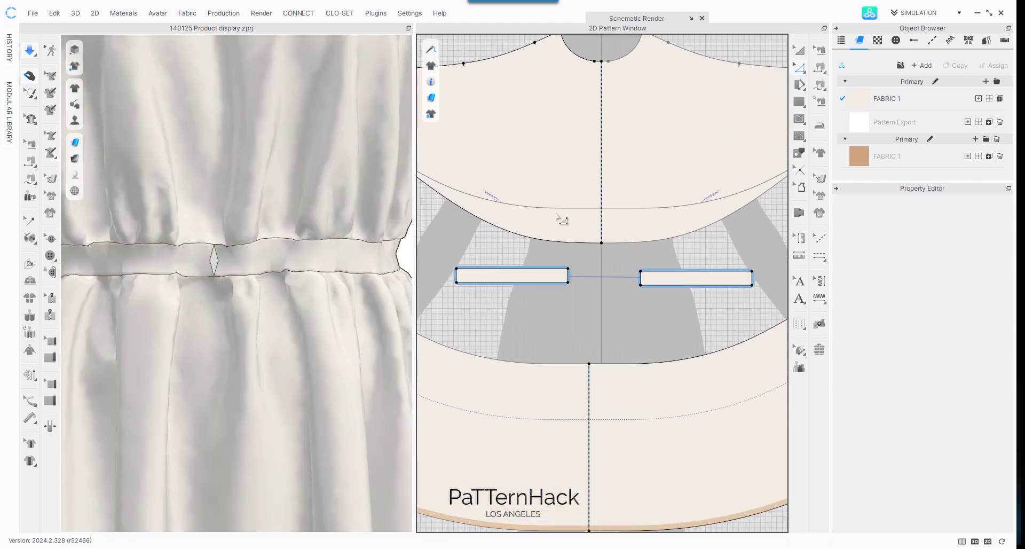
pyautogui.click(641, 278)
pyautogui.rightClick(642, 281)
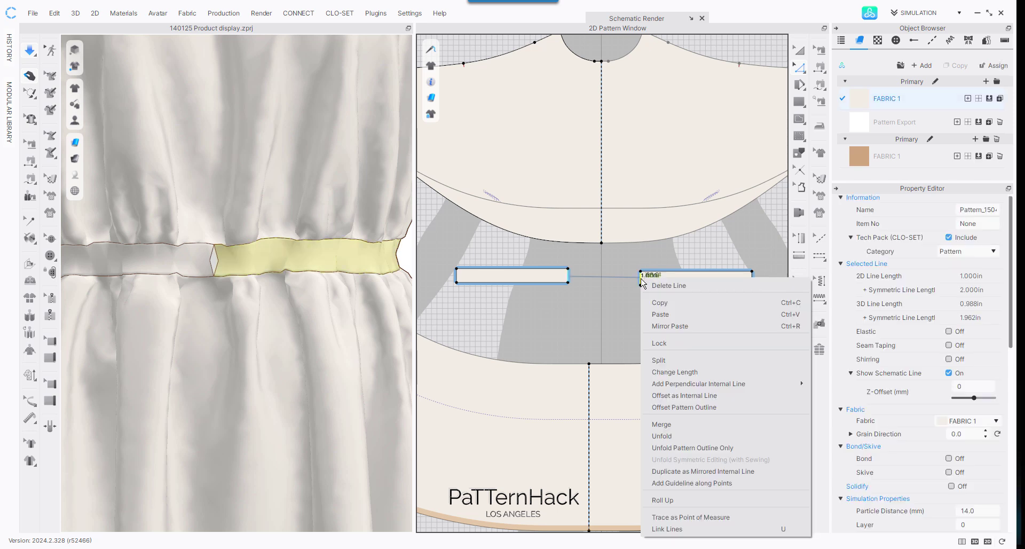
pyautogui.click(574, 323)
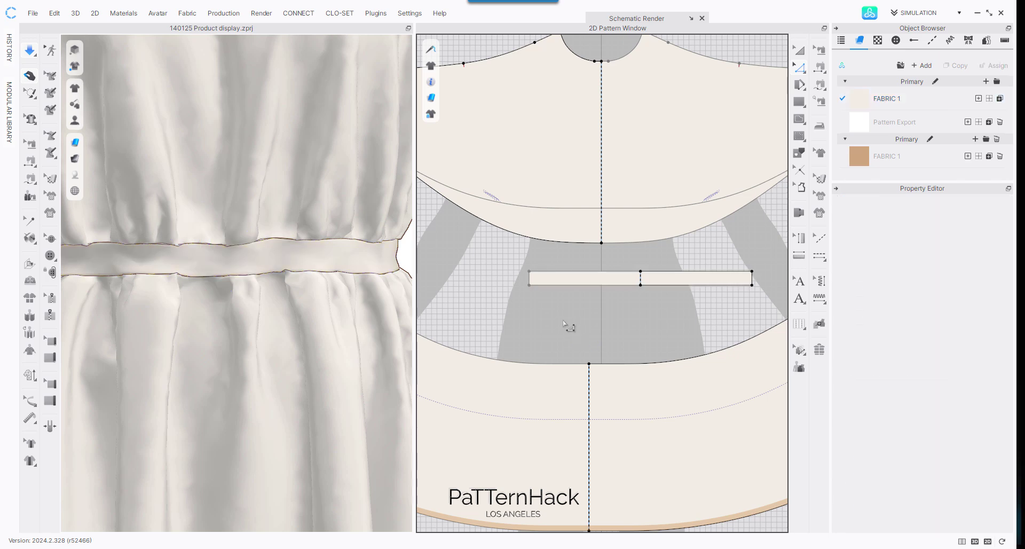
pyautogui.moveTo(713, 279); pyautogui.dragTo(663, 285)
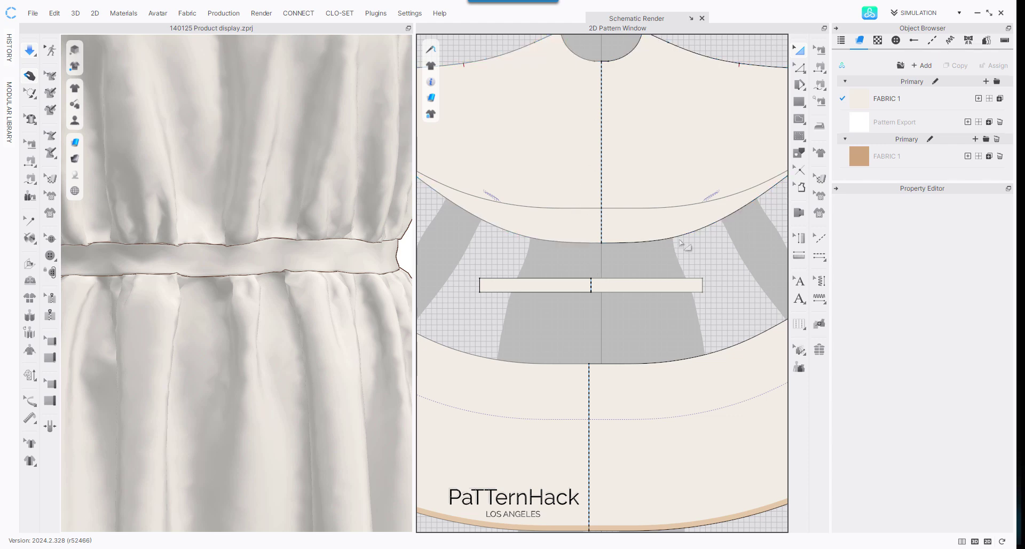
# Step: Sew the front waistband's side edge to the matching side edge of the back waistband strip
pyautogui.scroll(-5, 501, 222)
pyautogui.scroll(6, 677, 229)
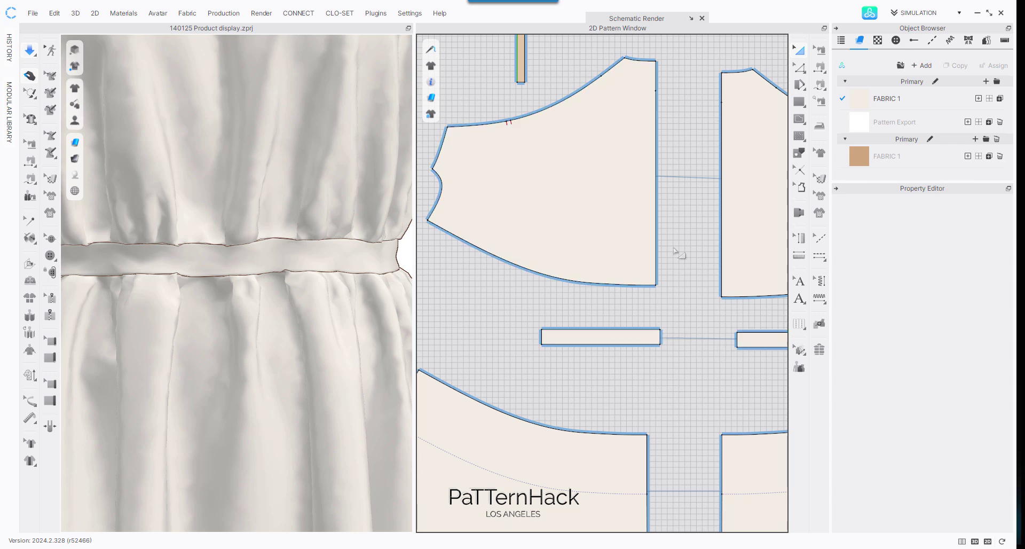
pyautogui.scroll(-4, 484, 243)
pyautogui.moveTo(466, 222); pyautogui.dragTo(676, 247, button='middle')
pyautogui.scroll(1, 658, 287)
pyautogui.scroll(2, 659, 287)
pyautogui.moveTo(592, 273); pyautogui.dragTo(572, 249, button='middle')
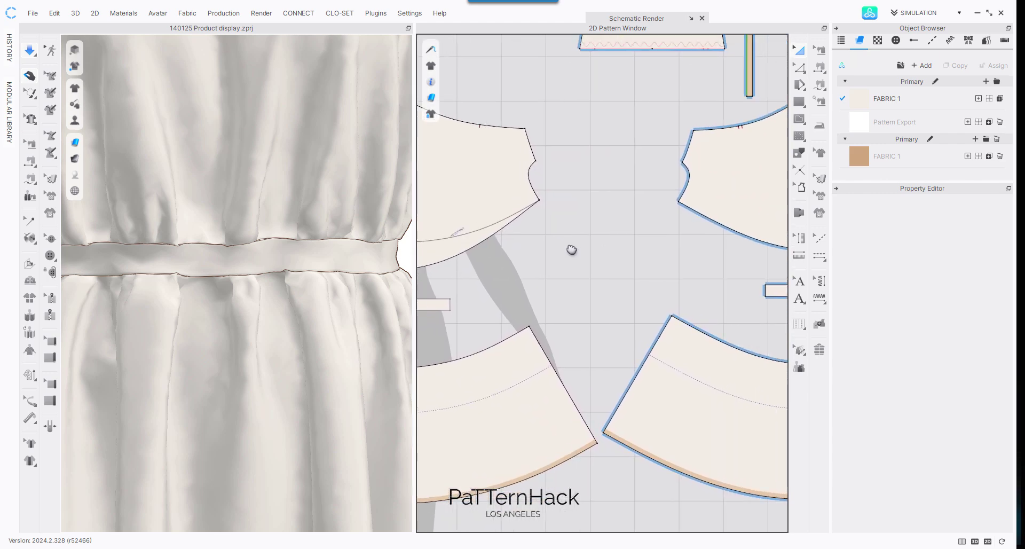
pyautogui.click(820, 66)
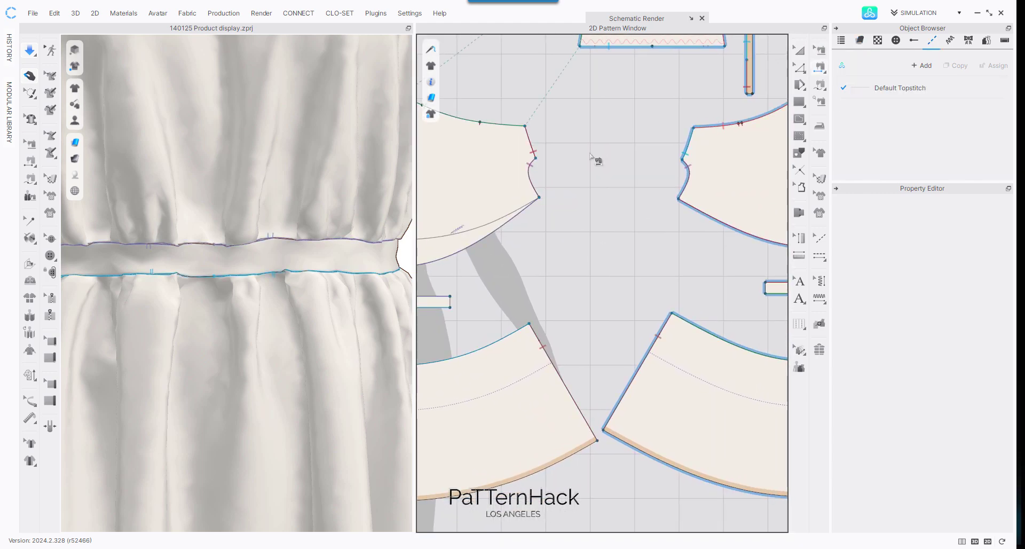
pyautogui.click(451, 301)
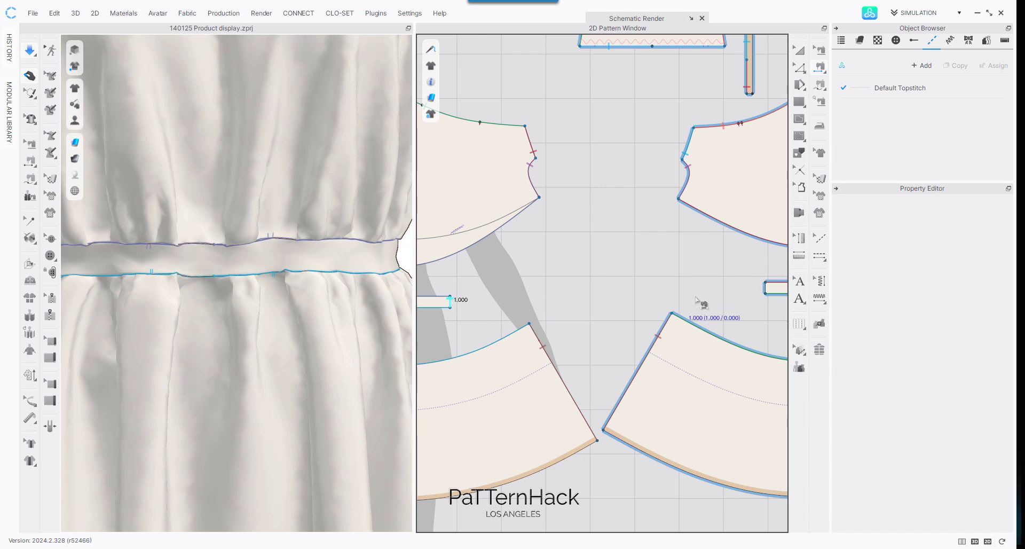
pyautogui.click(763, 288)
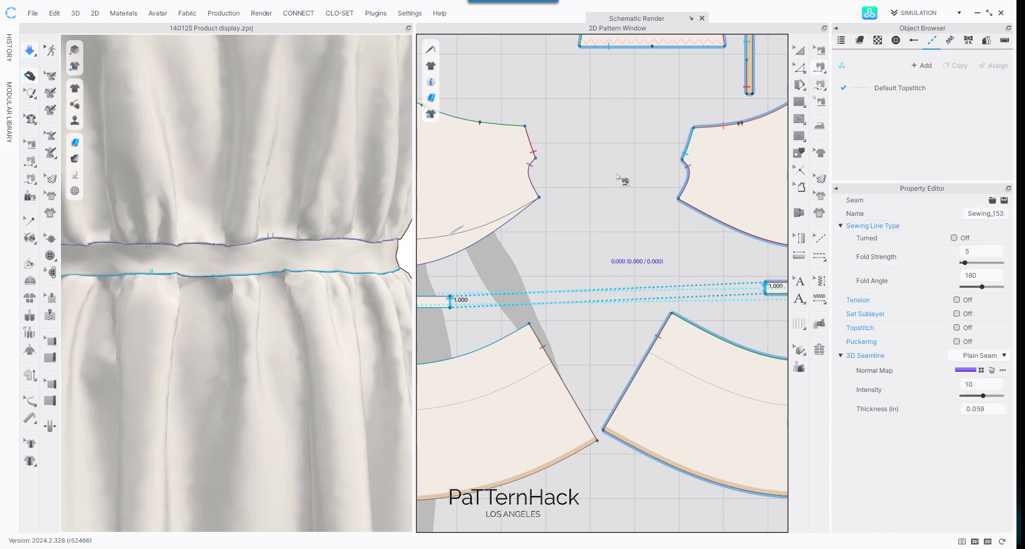
# Step: Examine the simulated garment's waistband and side seam from the front and at an angle
pyautogui.moveTo(415, 240); pyautogui.dragTo(646, 248)
pyautogui.scroll(3, 475, 164)
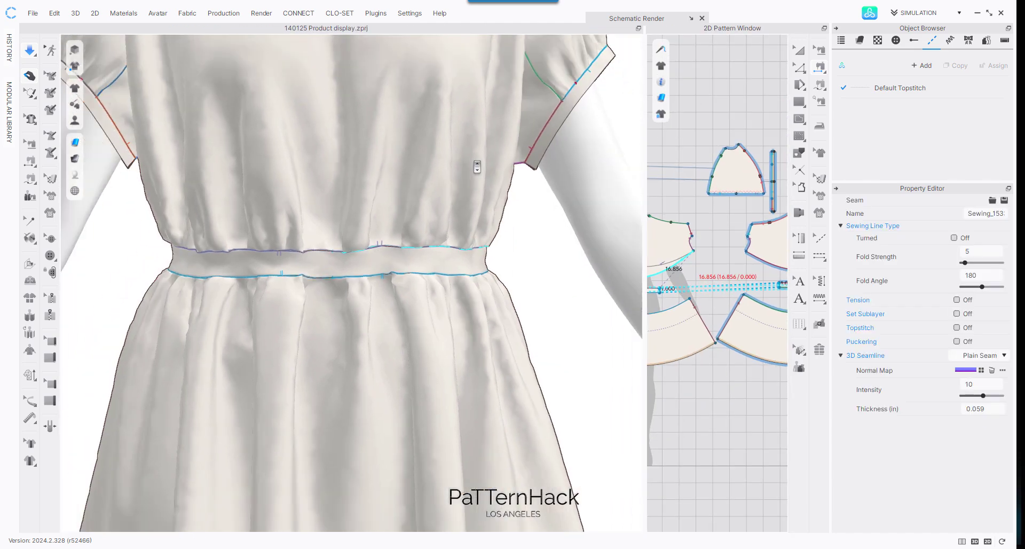
pyautogui.moveTo(433, 195); pyautogui.dragTo(409, 198, button='middle')
pyautogui.scroll(2, 409, 165)
pyautogui.press('q')
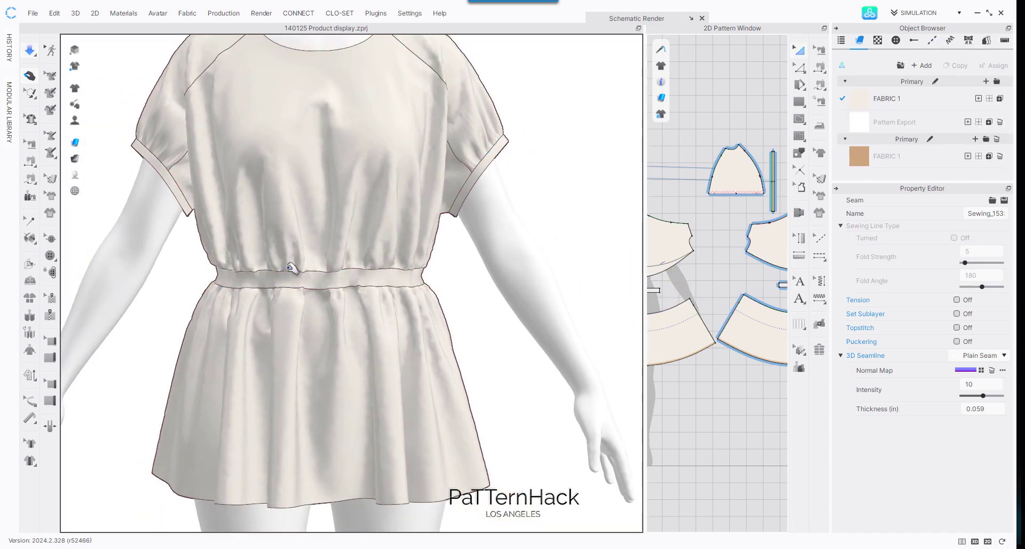
pyautogui.moveTo(499, 101); pyautogui.dragTo(639, 200, button='right')
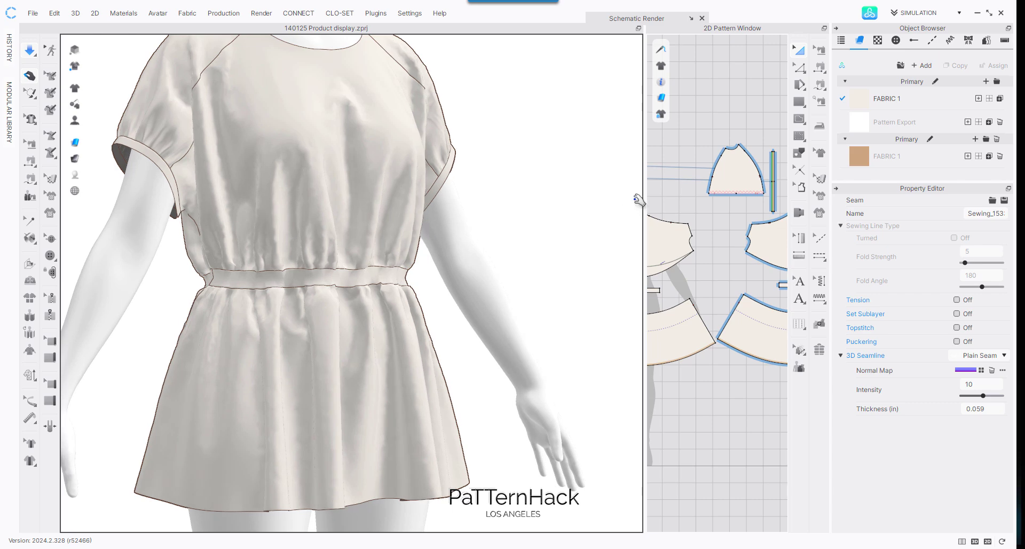
pyautogui.moveTo(646, 196); pyautogui.dragTo(487, 194)
pyautogui.scroll(3, 470, 154)
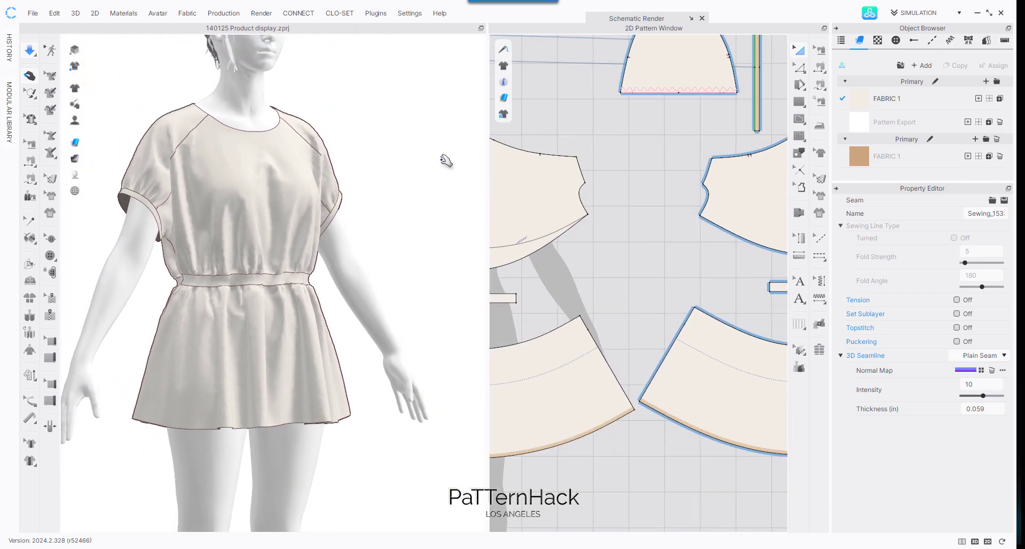
pyautogui.moveTo(454, 150); pyautogui.dragTo(466, 170, button='middle')
pyautogui.press('2')
# Step: Apply the brown FABRIC 1 to the front and back waistband pieces and stop the simulation
pyautogui.scroll(5, 629, 133)
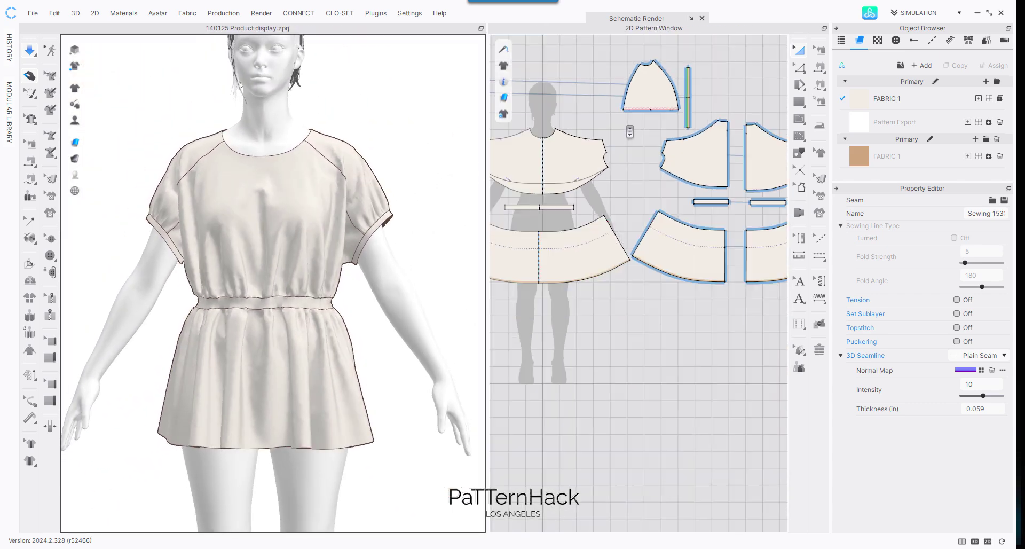
pyautogui.moveTo(652, 156); pyautogui.dragTo(661, 249, button='middle')
pyautogui.moveTo(859, 155); pyautogui.dragTo(735, 278)
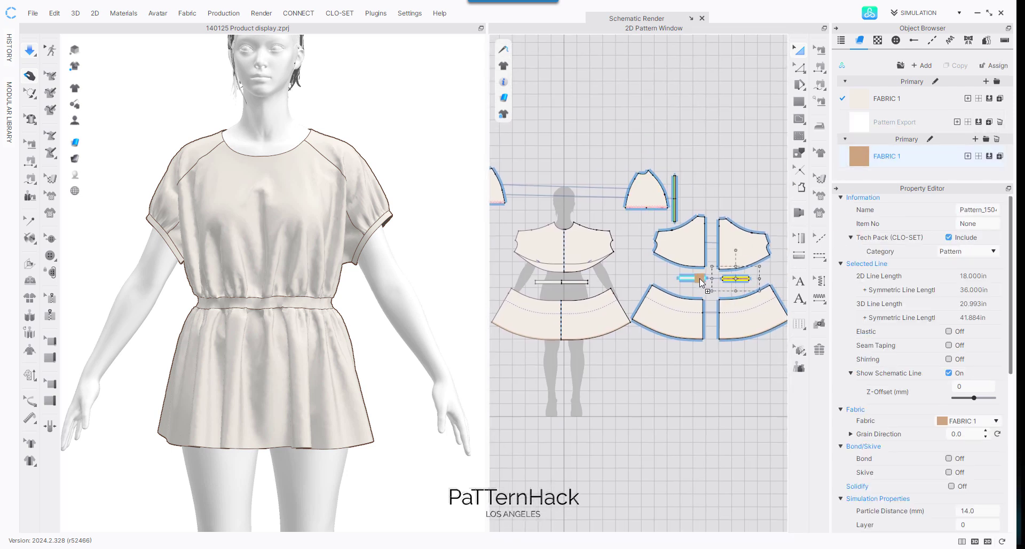
pyautogui.click(587, 281)
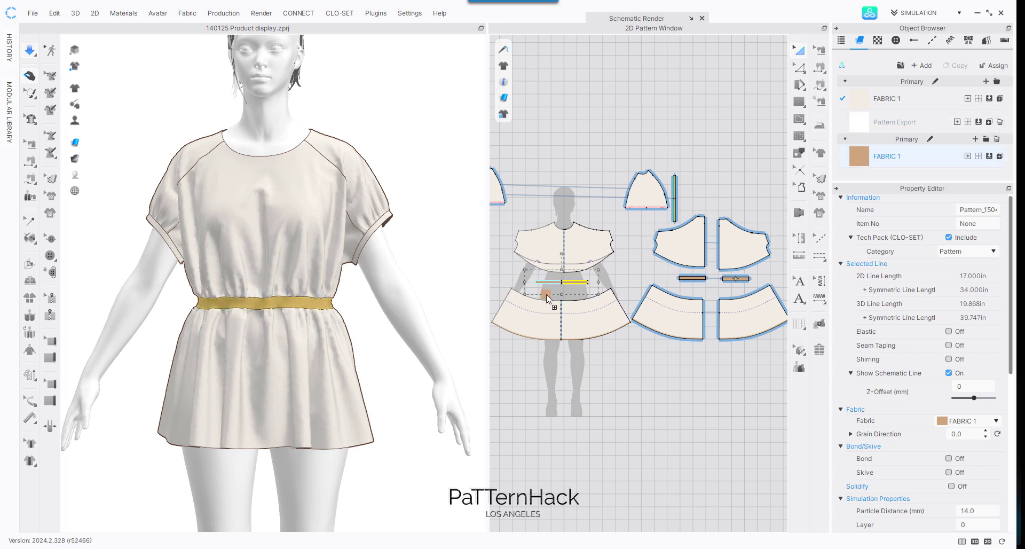
pyautogui.click(393, 151)
# Step: Inspect the brown waistband's edges, side seam and surrounding gathers up close, along with the pattern layout
pyautogui.scroll(5, 261, 271)
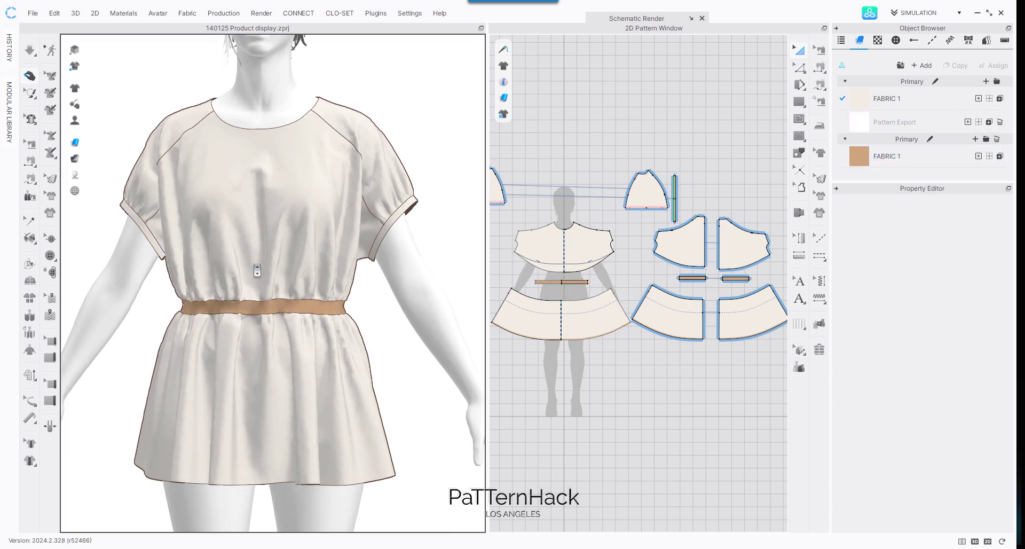
pyautogui.scroll(3, 227, 215)
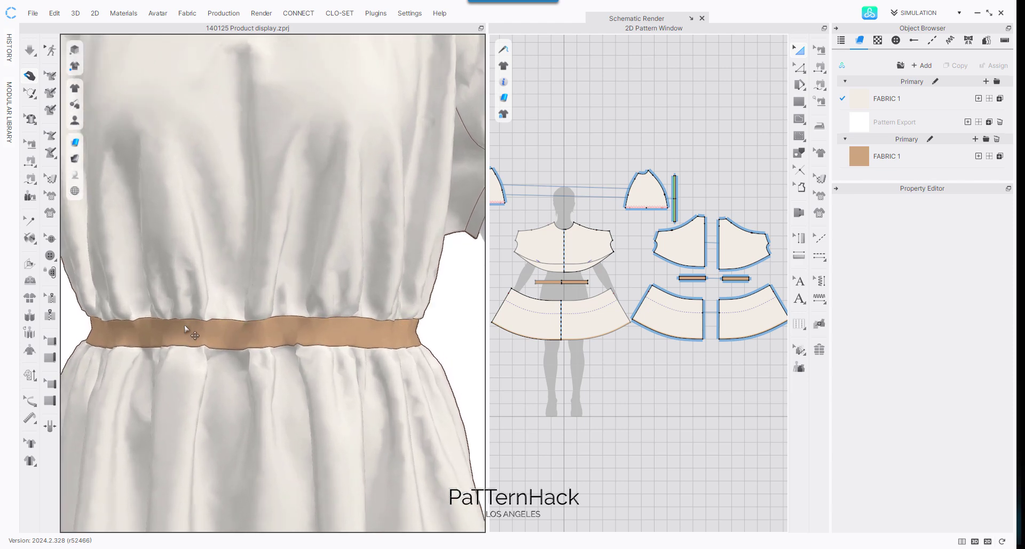
pyautogui.moveTo(199, 228); pyautogui.dragTo(252, 210, button='right')
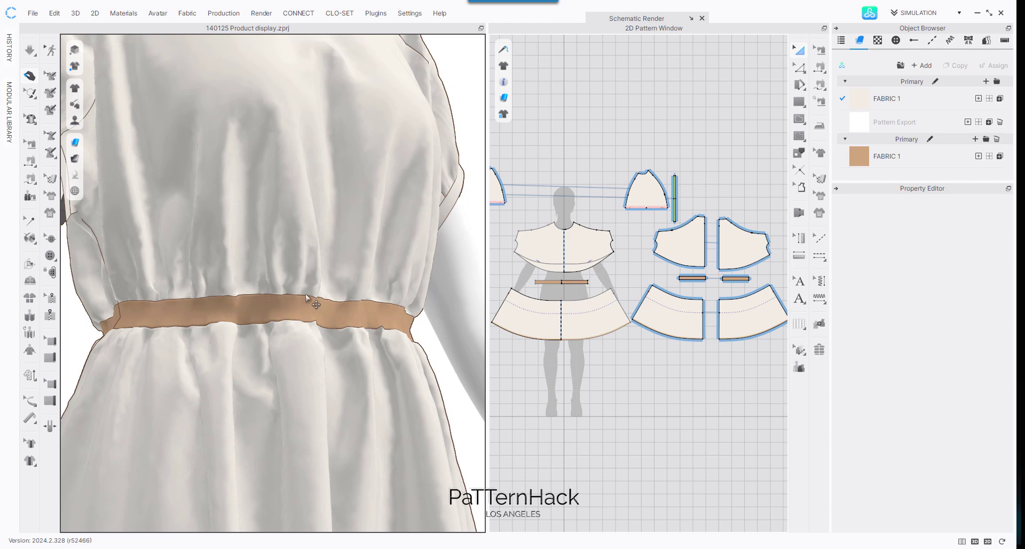
pyautogui.scroll(-5, 365, 212)
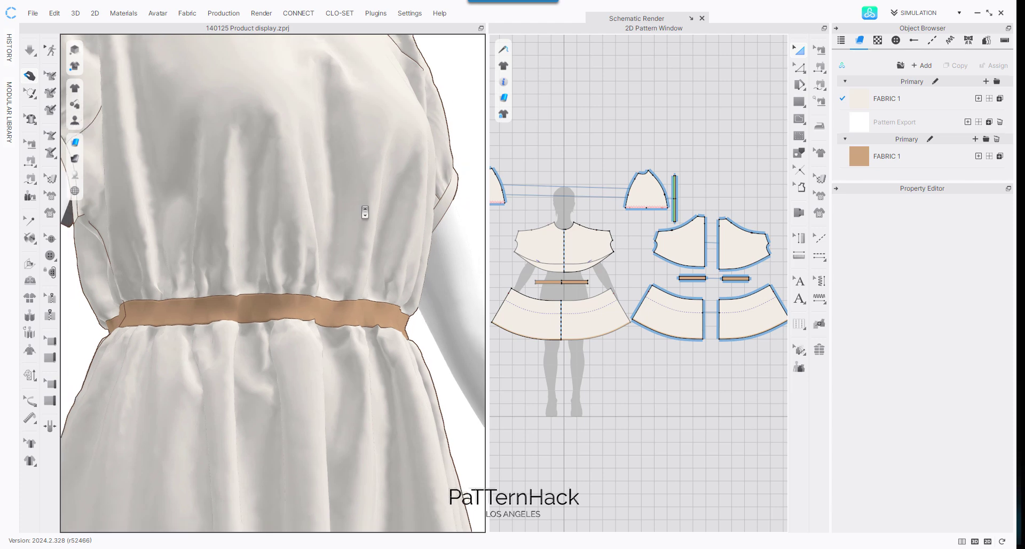
pyautogui.moveTo(365, 212); pyautogui.dragTo(310, 224, button='right')
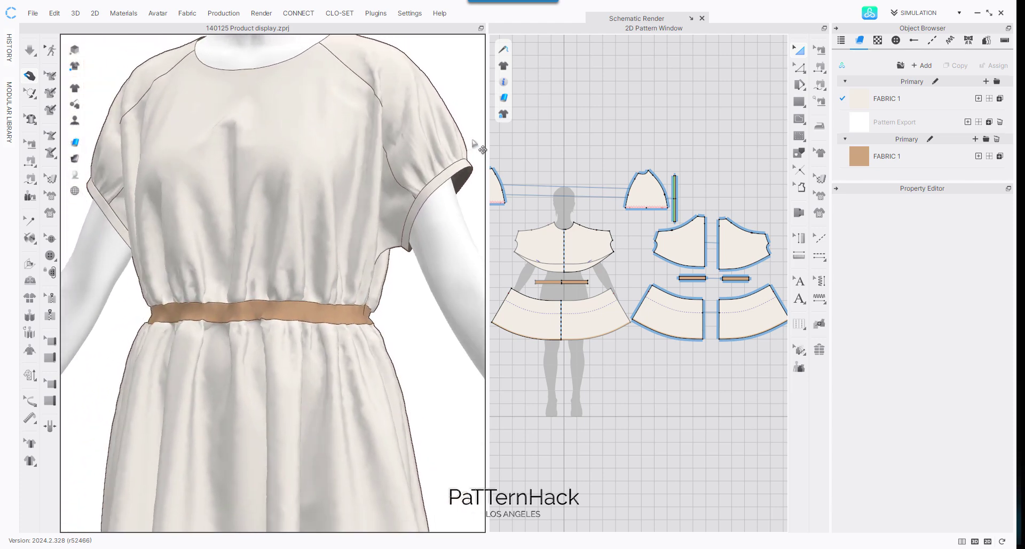
pyautogui.moveTo(486, 135); pyautogui.dragTo(309, 135)
pyautogui.scroll(-3, 368, 295)
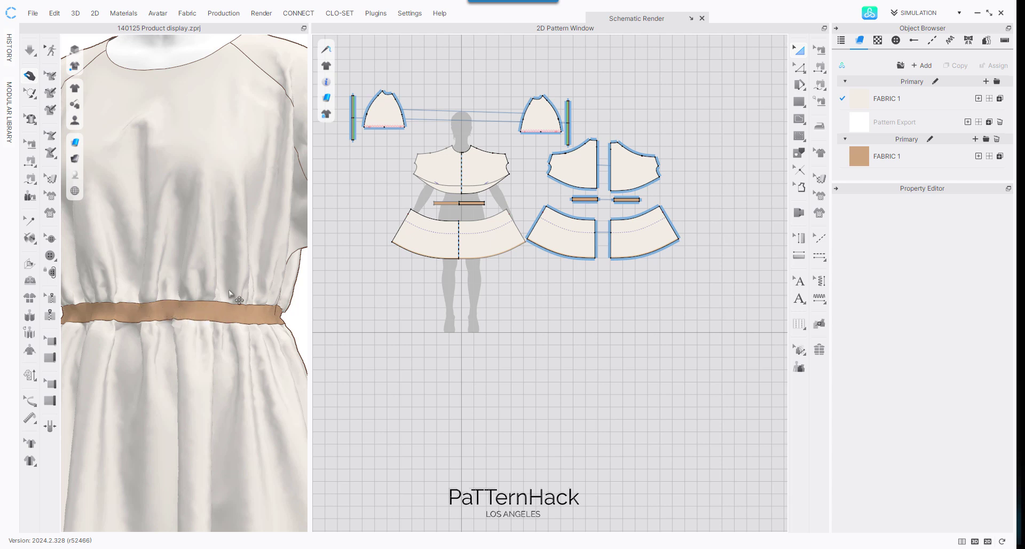
pyautogui.moveTo(310, 265); pyautogui.dragTo(397, 269)
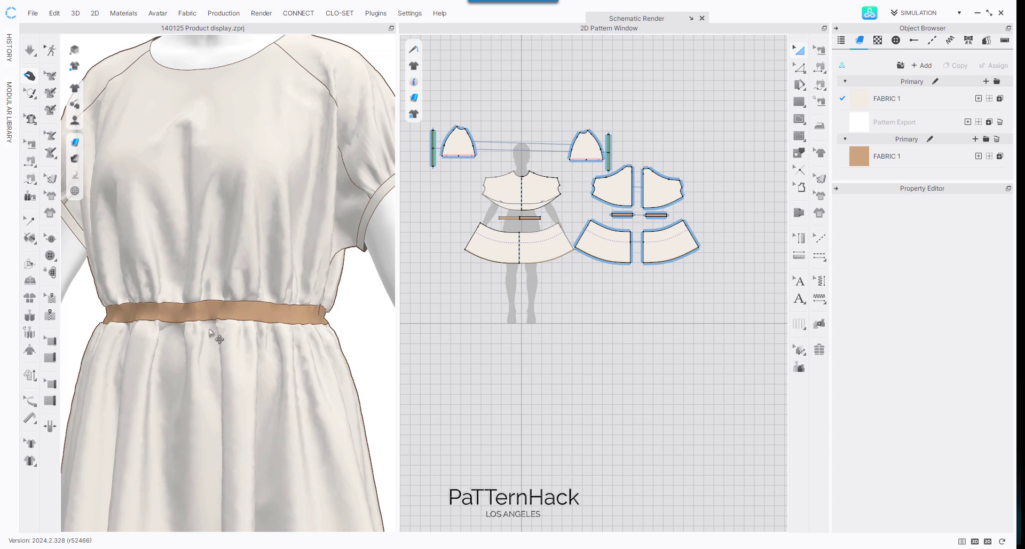
pyautogui.scroll(5, 213, 336)
pyautogui.scroll(1, 213, 335)
pyautogui.moveTo(351, 165); pyautogui.dragTo(280, 119, button='middle')
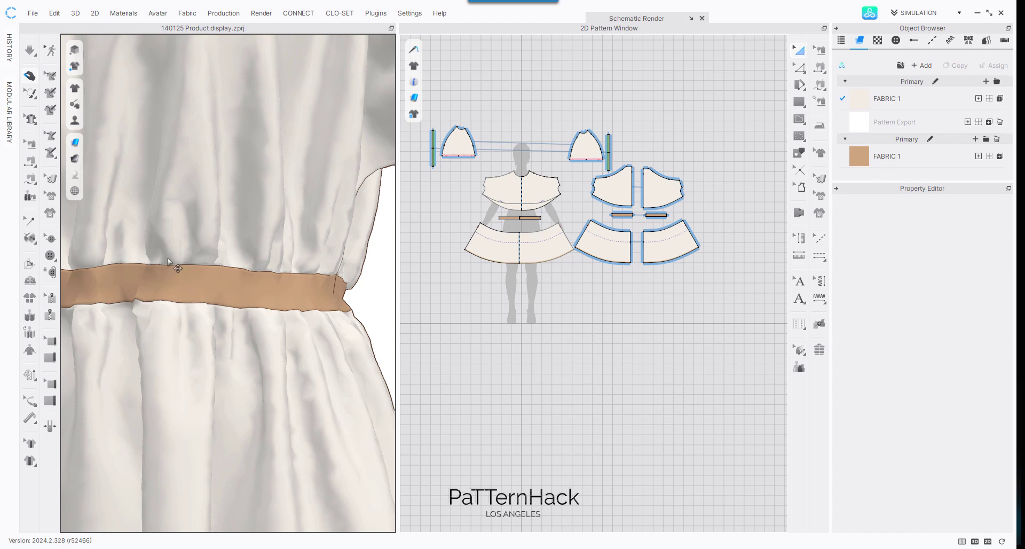
pyautogui.scroll(5, 516, 128)
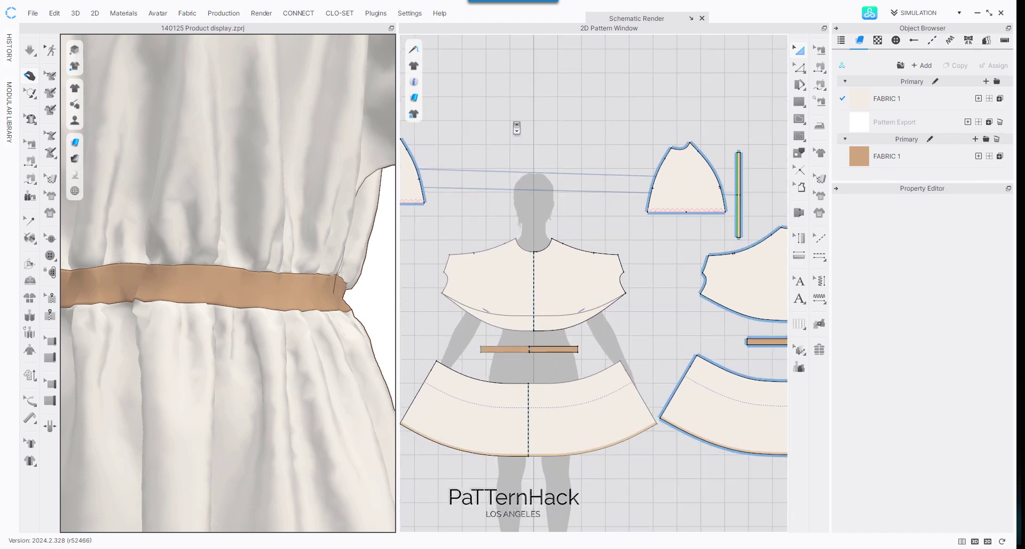
# Step: Turn on Elastic for the upper and lower long edges of the front and back waistband pieces
pyautogui.moveTo(530, 151); pyautogui.dragTo(522, 60, button='middle')
pyautogui.scroll(2, 495, 151)
pyautogui.moveTo(597, 111); pyautogui.dragTo(615, 76, button='middle')
pyautogui.press('z')
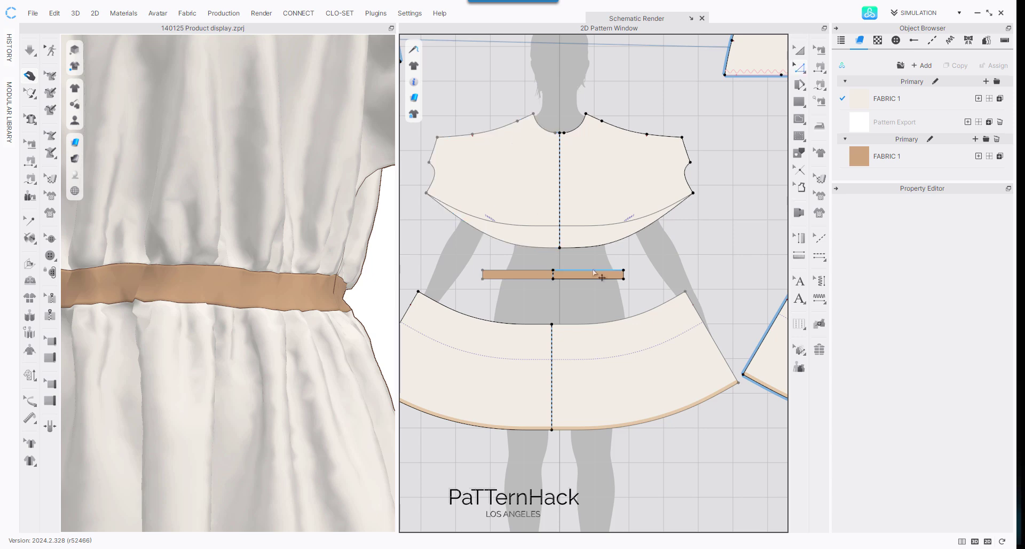
pyautogui.click(593, 271)
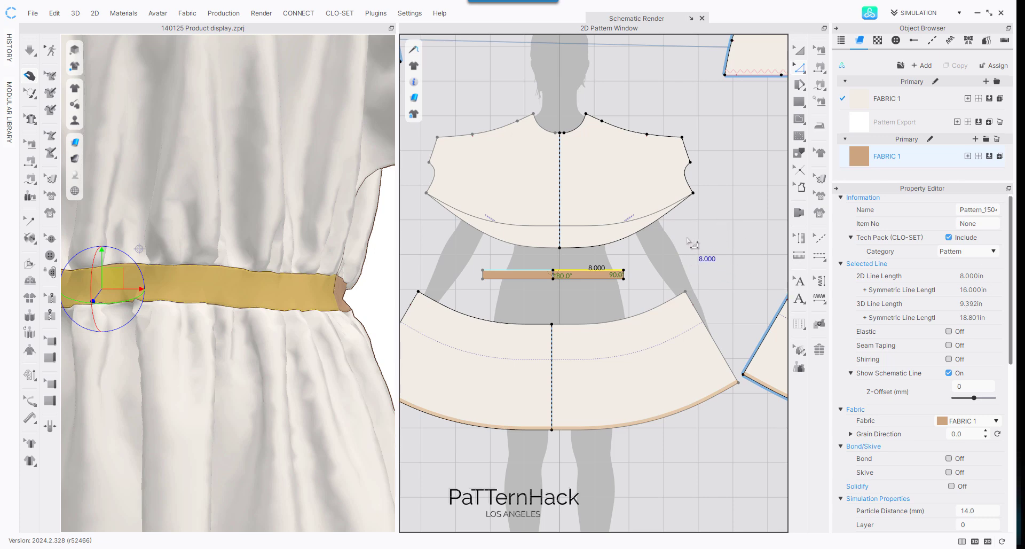
pyautogui.scroll(2, 671, 253)
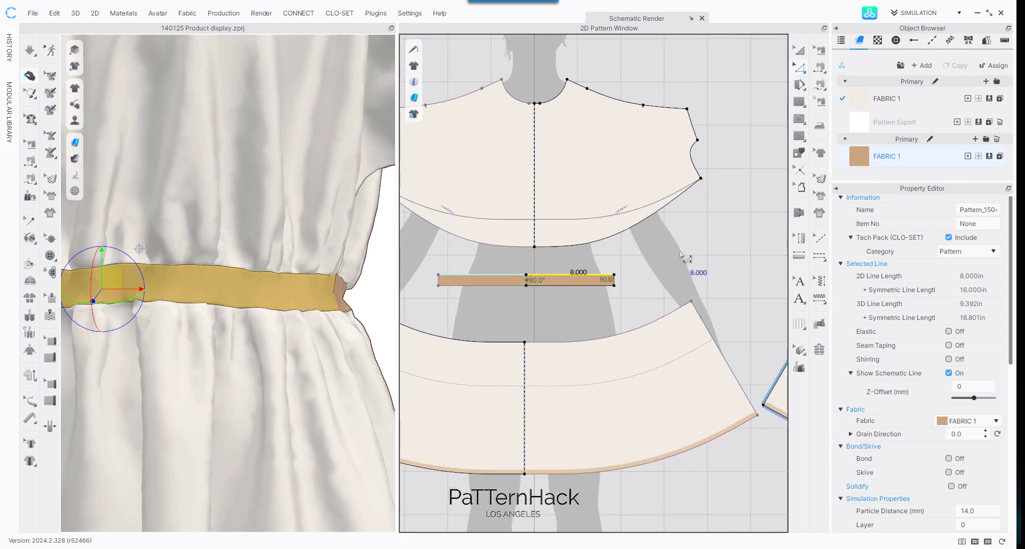
pyautogui.scroll(-3, 662, 243)
pyautogui.moveTo(687, 163); pyautogui.dragTo(551, 202, button='middle')
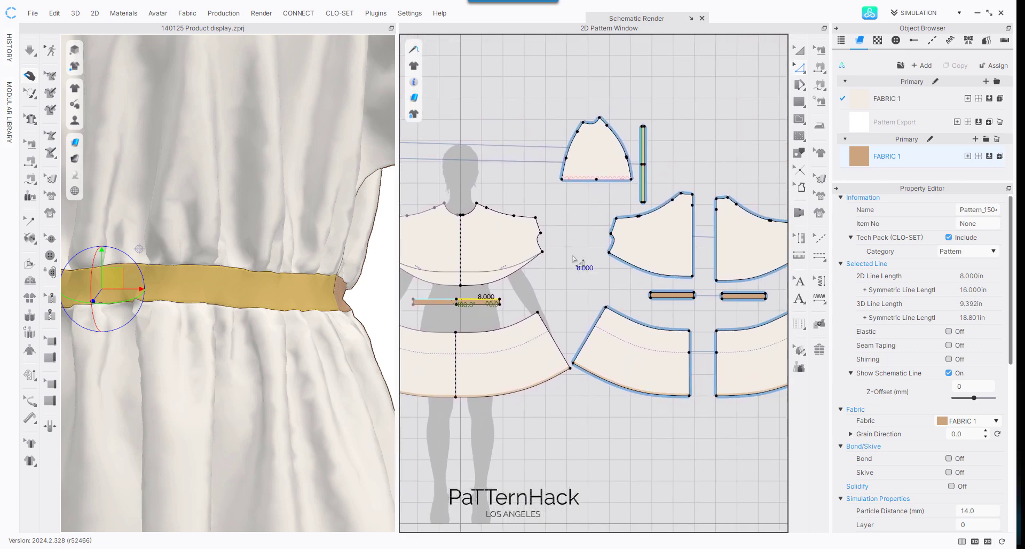
pyautogui.scroll(1, 582, 269)
pyautogui.click(567, 271)
pyautogui.click(469, 307)
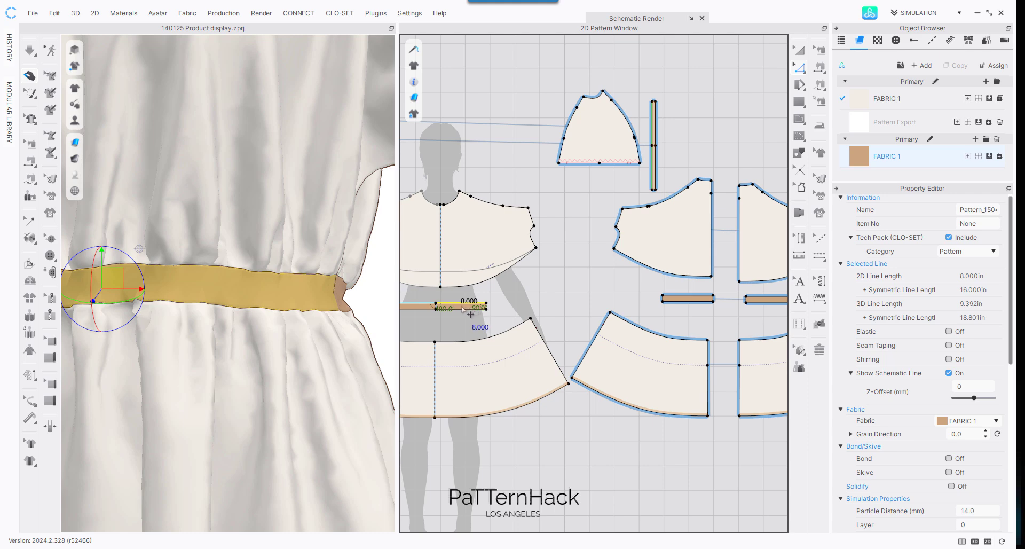
pyautogui.keyDown('shift'); pyautogui.click(462, 309); pyautogui.keyUp('shift')
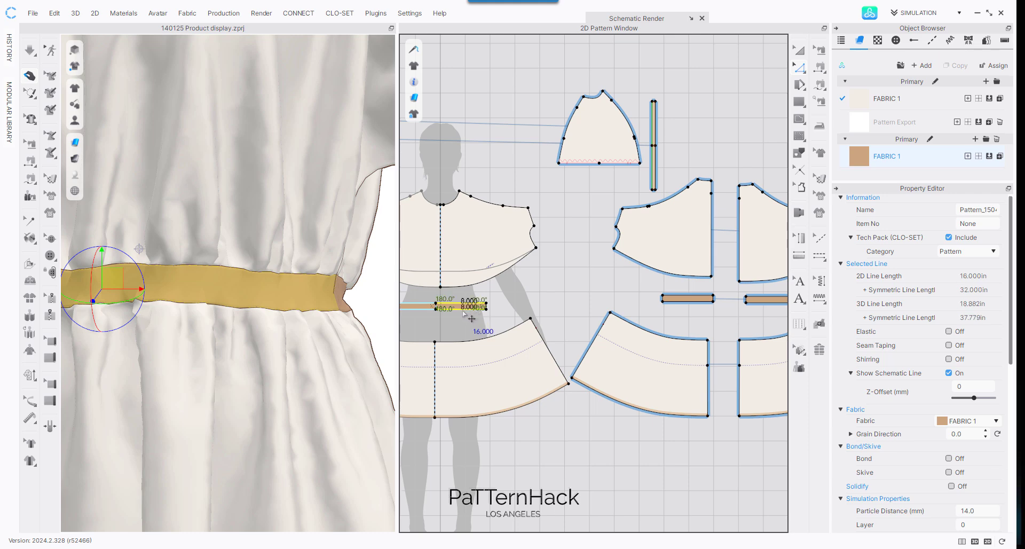
pyautogui.keyDown('shift'); pyautogui.click(682, 297); pyautogui.keyUp('shift')
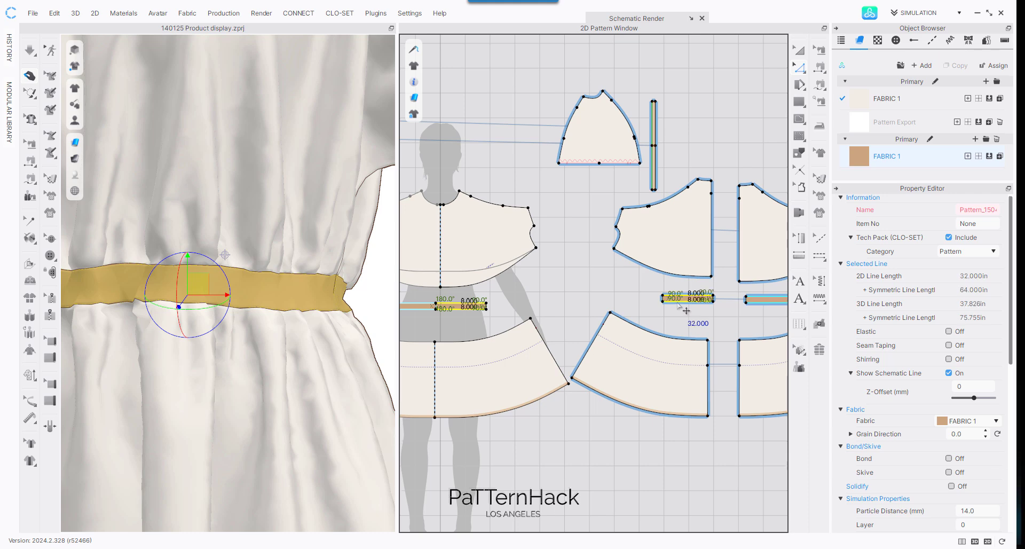
pyautogui.click(948, 331)
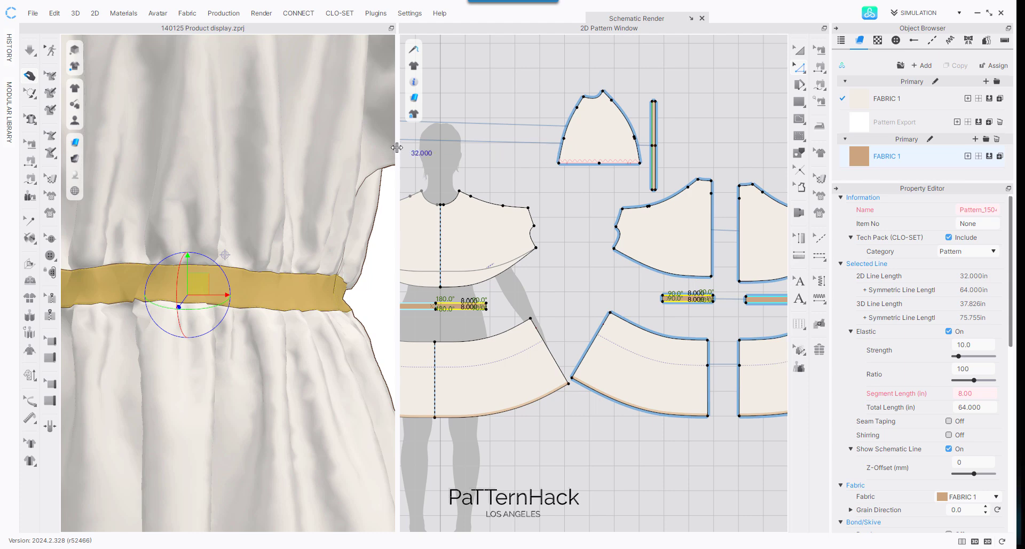
# Step: Simulate the garment with the elasticated waistband and adjust the front skirt's drape on the avatar
pyautogui.moveTo(397, 144); pyautogui.dragTo(667, 144)
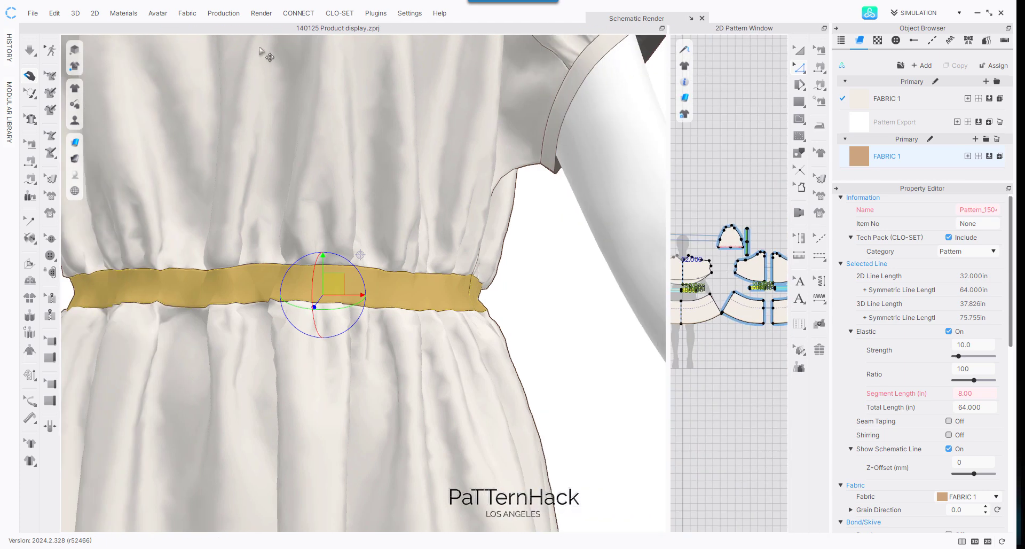
pyautogui.scroll(-5, 217, 87)
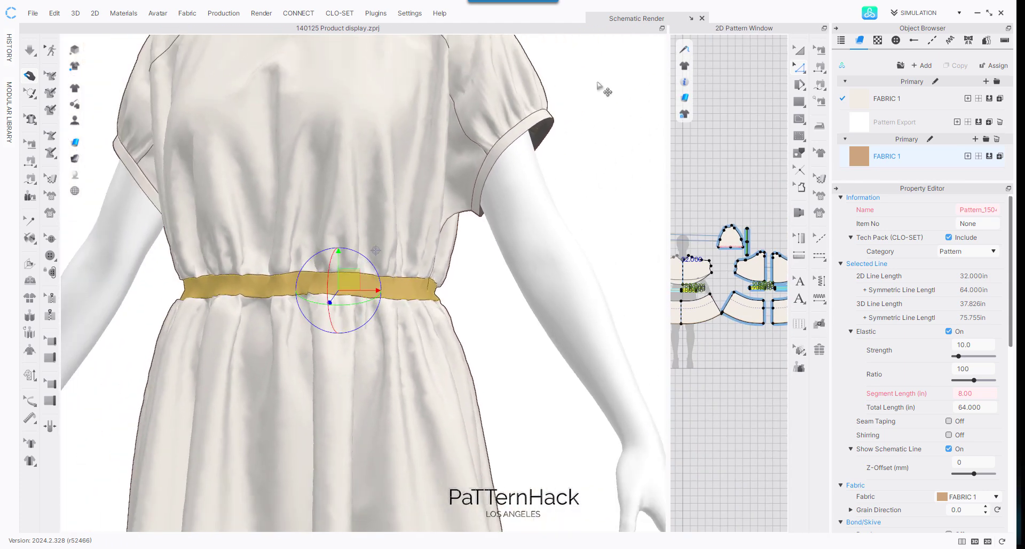
pyautogui.click(617, 94)
pyautogui.click(293, 323)
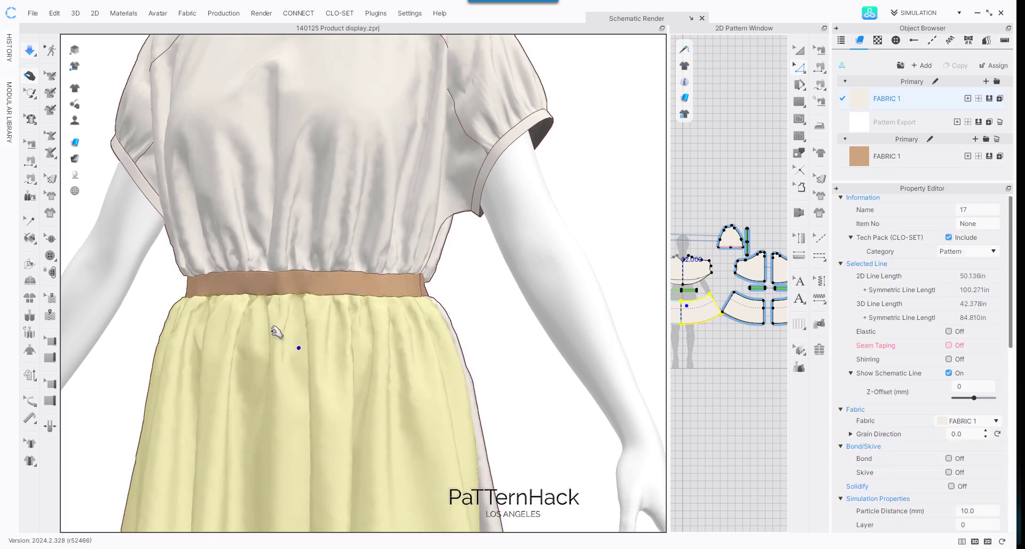
# Step: Examine the cinched waistband and the skirt's gathers from an angle, the front and the back
pyautogui.moveTo(338, 342); pyautogui.dragTo(587, 238, button='right')
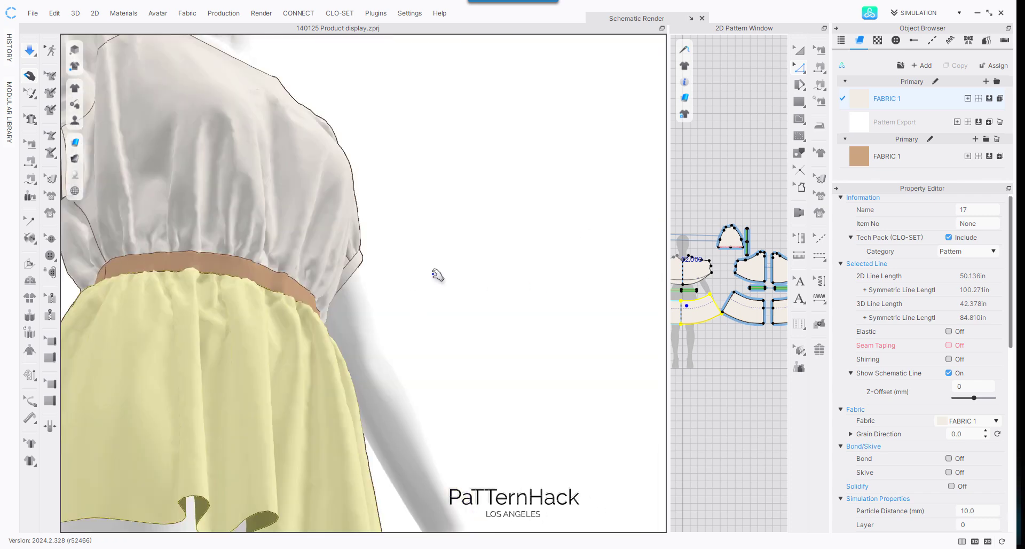
pyautogui.scroll(1, 440, 248)
pyautogui.moveTo(440, 248); pyautogui.dragTo(406, 249, button='right')
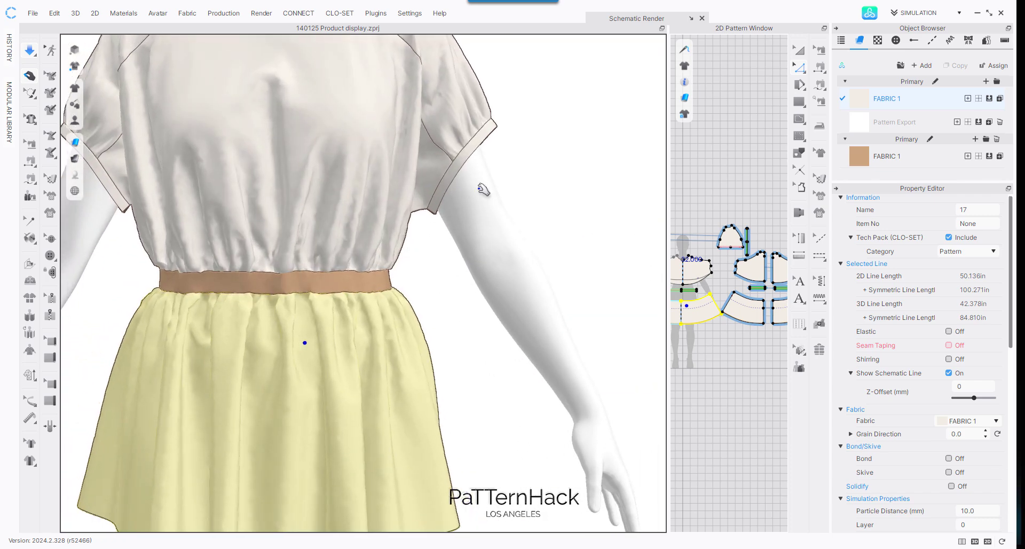
pyautogui.scroll(-2, 493, 189)
pyautogui.scroll(-2, 494, 189)
pyautogui.moveTo(472, 267); pyautogui.dragTo(505, 214, button='middle')
pyautogui.scroll(2, 460, 292)
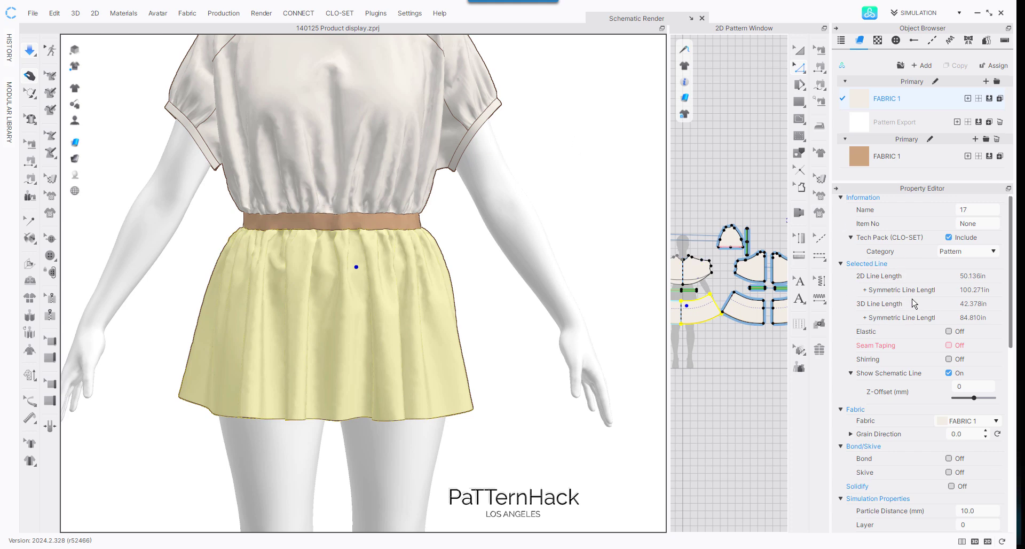
pyautogui.moveTo(367, 176); pyautogui.dragTo(431, 240, button='right')
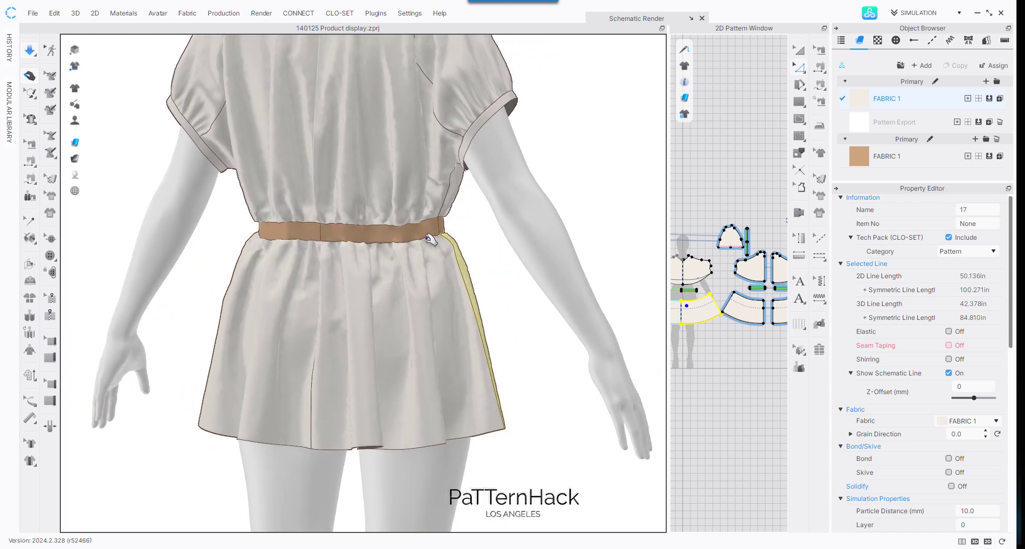
# Step: Restart the simulation and pull the two back skirt panels into place below the waistband
pyautogui.click(270, 293)
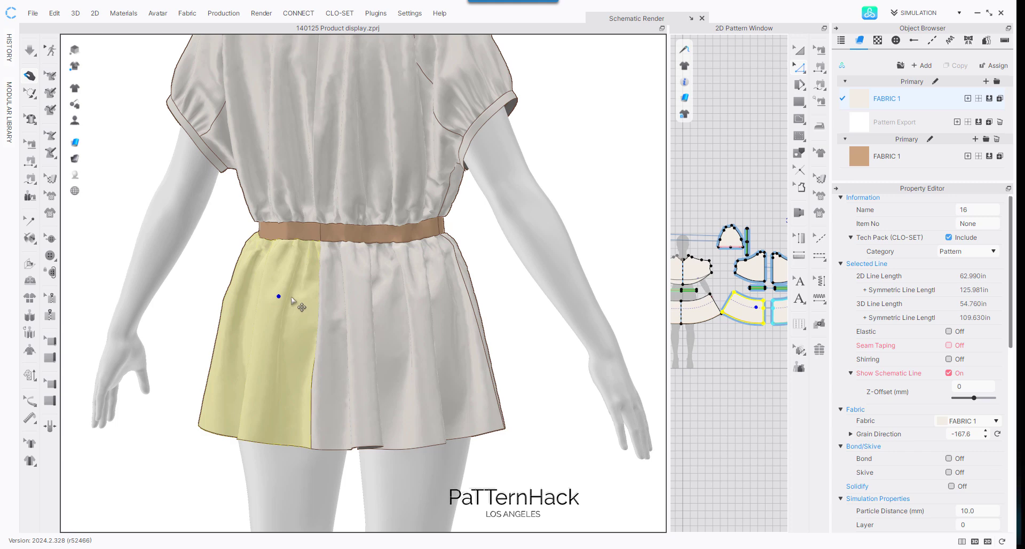
pyautogui.press('space')
pyautogui.moveTo(291, 292); pyautogui.dragTo(248, 290)
pyautogui.moveTo(329, 261); pyautogui.dragTo(341, 448)
pyautogui.click(288, 389)
pyautogui.moveTo(428, 299); pyautogui.dragTo(407, 299)
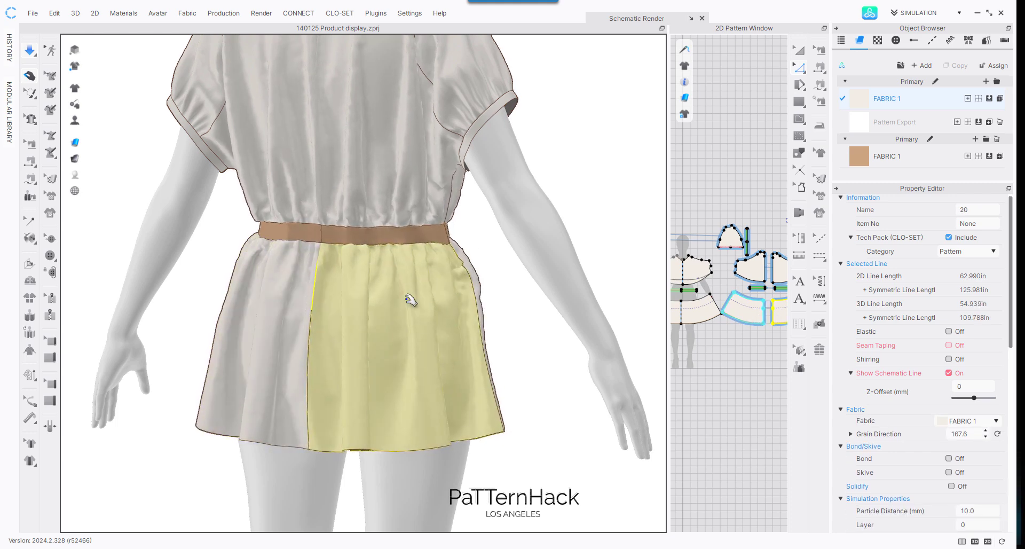
pyautogui.click(267, 338)
# Step: Review the whole garment's silhouette and waistband from the front, at full length and closer up
pyautogui.moveTo(267, 338); pyautogui.dragTo(219, 177, button='right')
pyautogui.moveTo(144, 175); pyautogui.dragTo(451, 114, button='right')
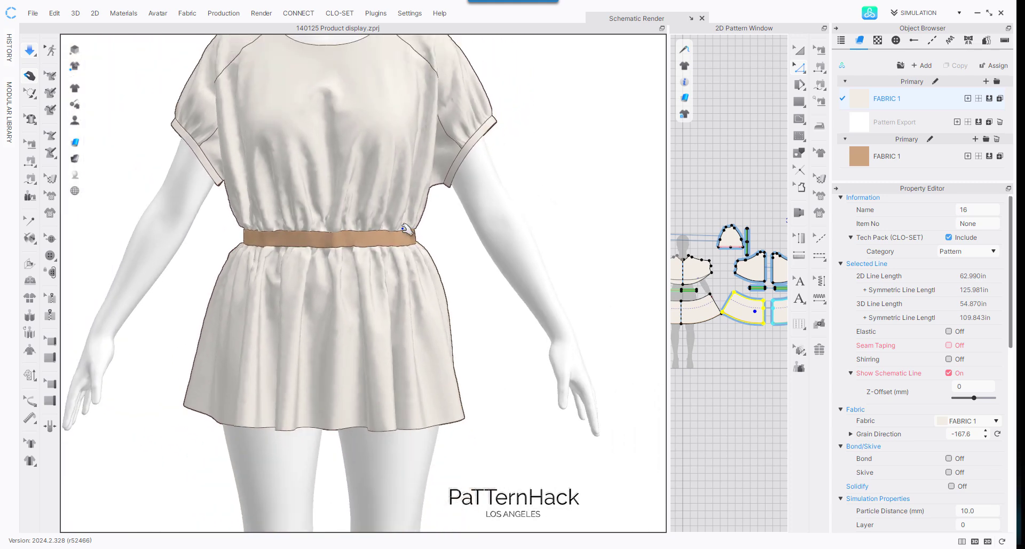
pyautogui.scroll(-5, 329, 211)
pyautogui.scroll(-3, 329, 226)
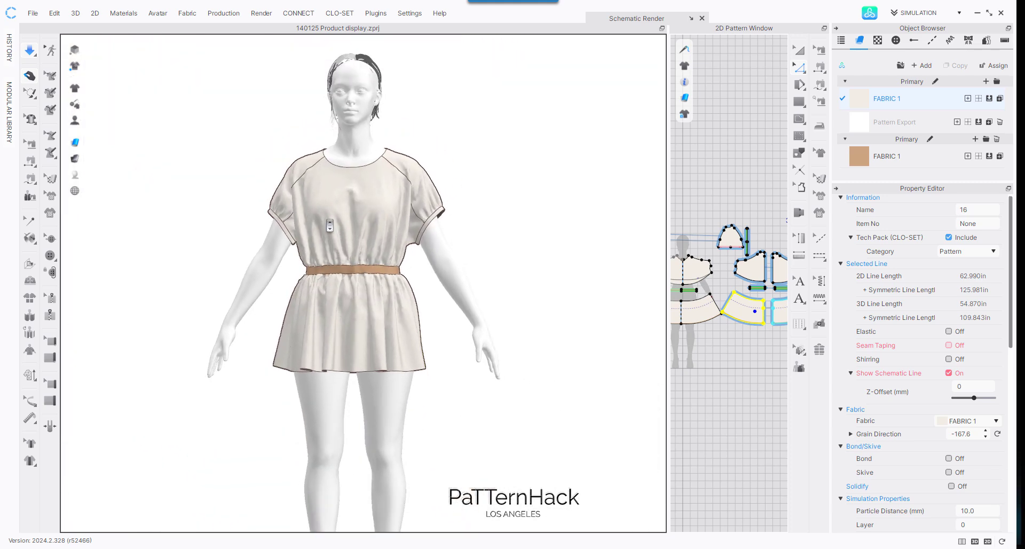
pyautogui.moveTo(329, 226); pyautogui.dragTo(366, 240, button='right')
pyautogui.scroll(5, 313, 252)
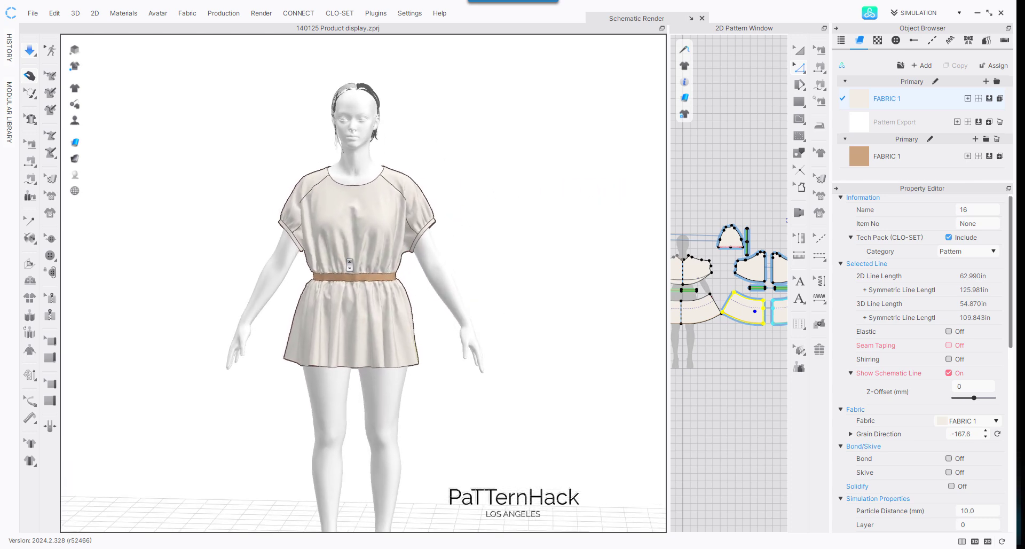
pyautogui.scroll(1, 314, 251)
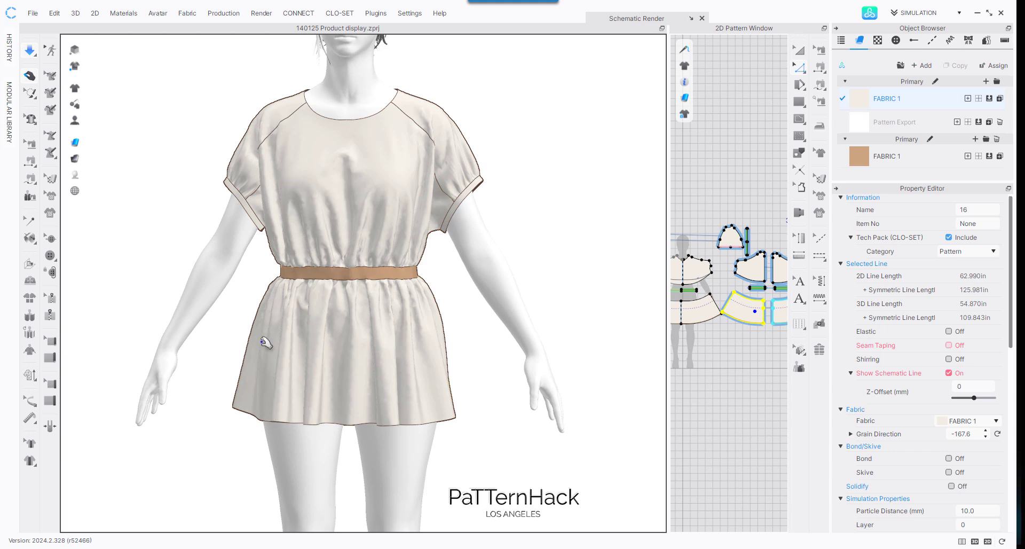
pyautogui.scroll(3, 540, 181)
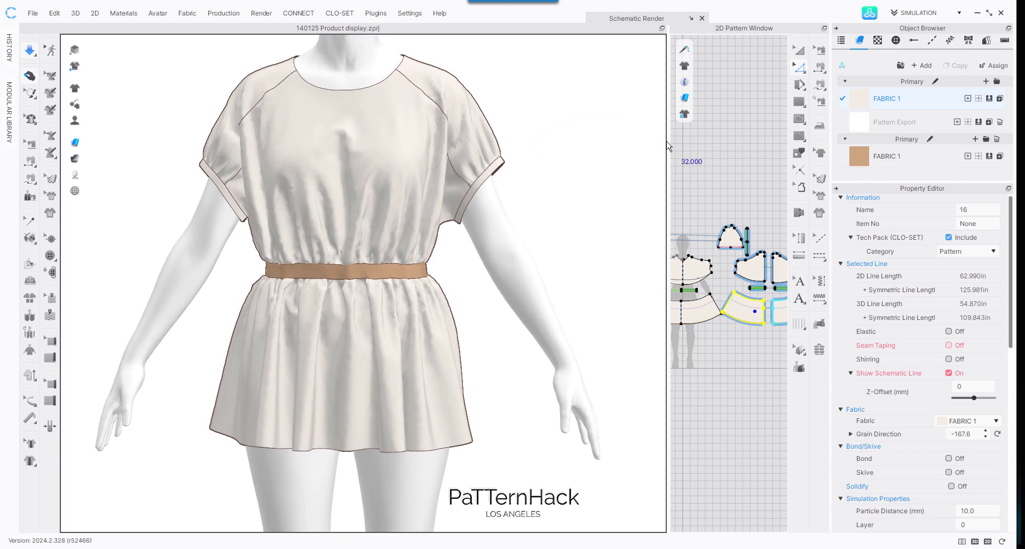
# Step: Draw a two-segment internal line about 13 in long down the front bodice, from below the raglan edge to the waist edge
pyautogui.moveTo(669, 142); pyautogui.dragTo(425, 170)
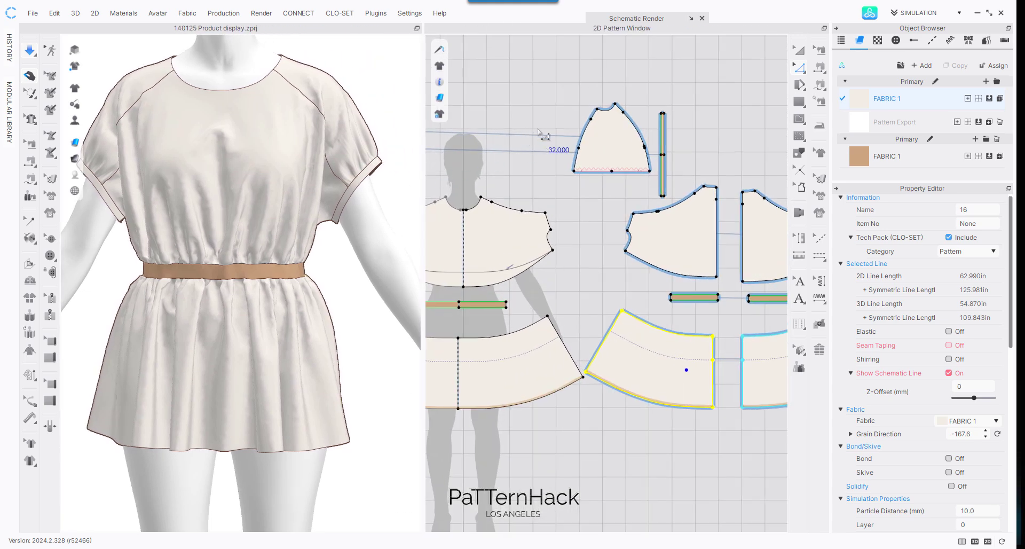
pyautogui.scroll(4, 561, 139)
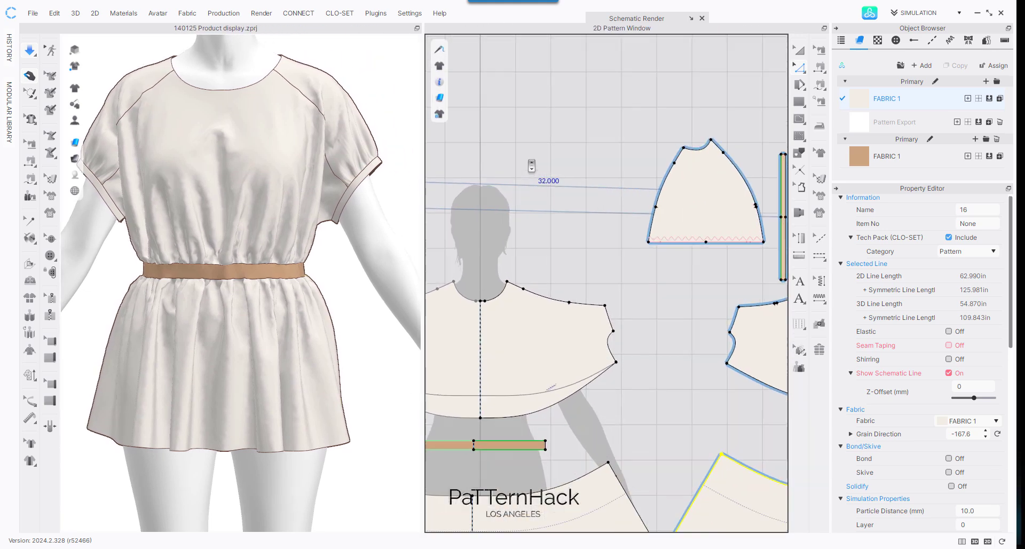
pyautogui.hotkey('ctrl', 'a')
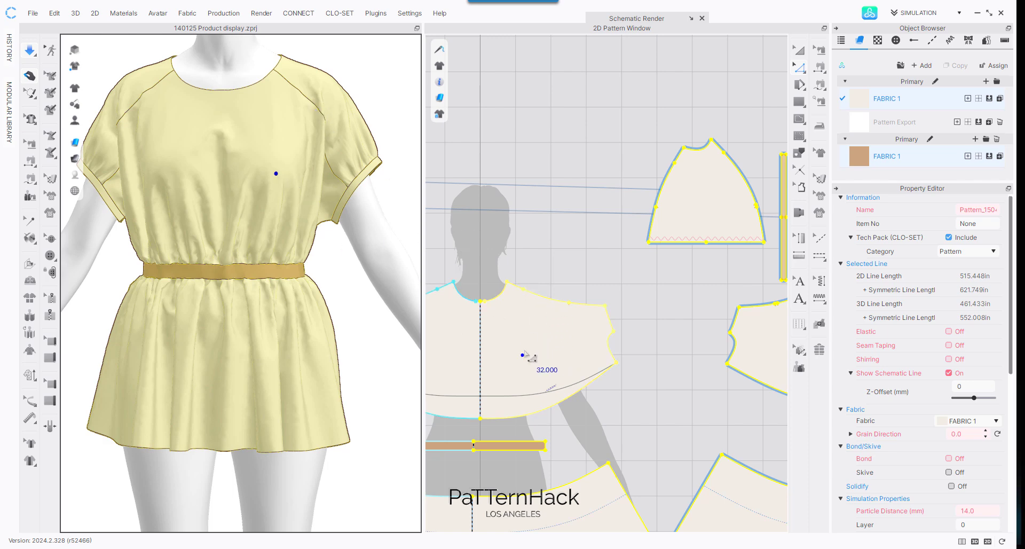
pyautogui.scroll(3, 539, 240)
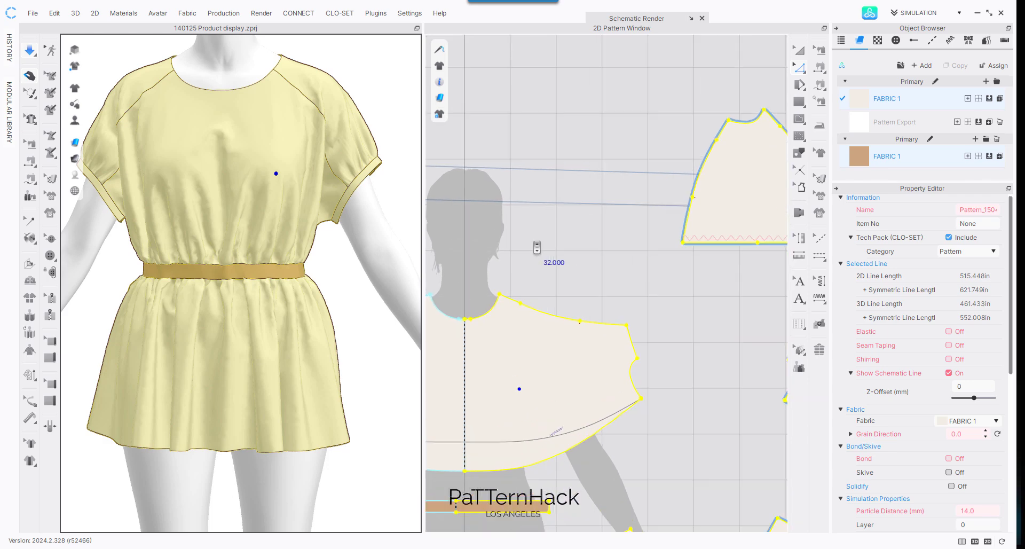
pyautogui.moveTo(541, 237); pyautogui.dragTo(642, 118, button='middle')
pyautogui.scroll(1, 681, 138)
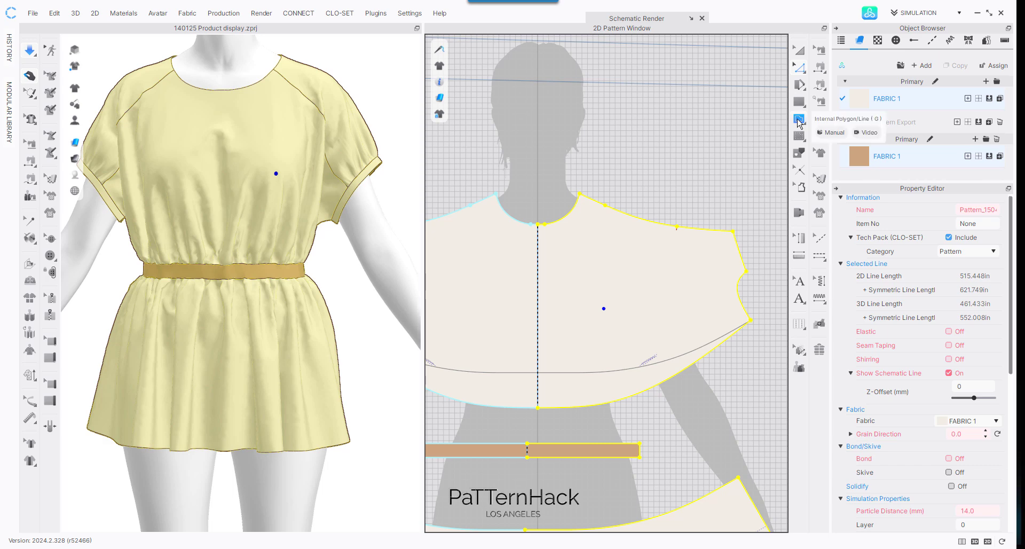
pyautogui.click(799, 120)
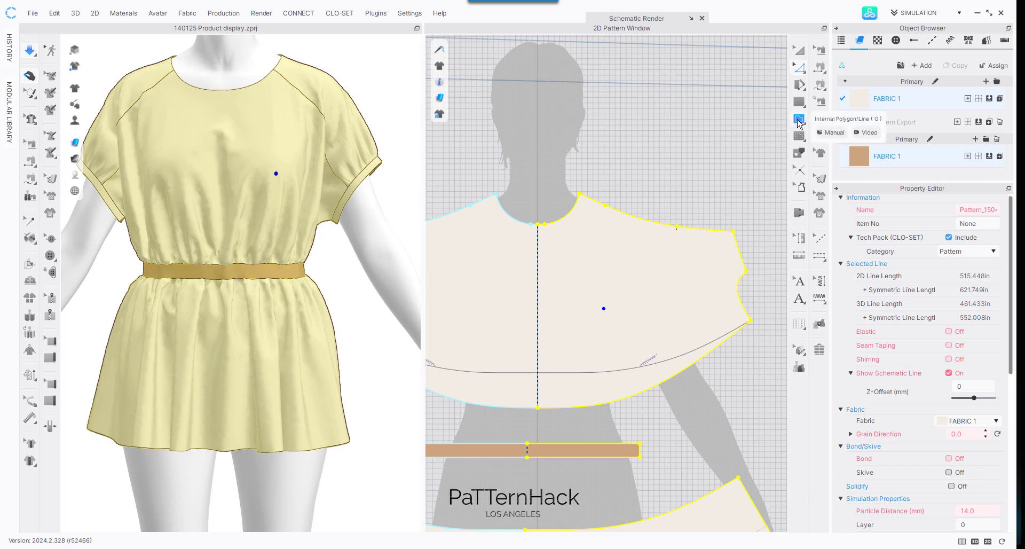
pyautogui.click(623, 224)
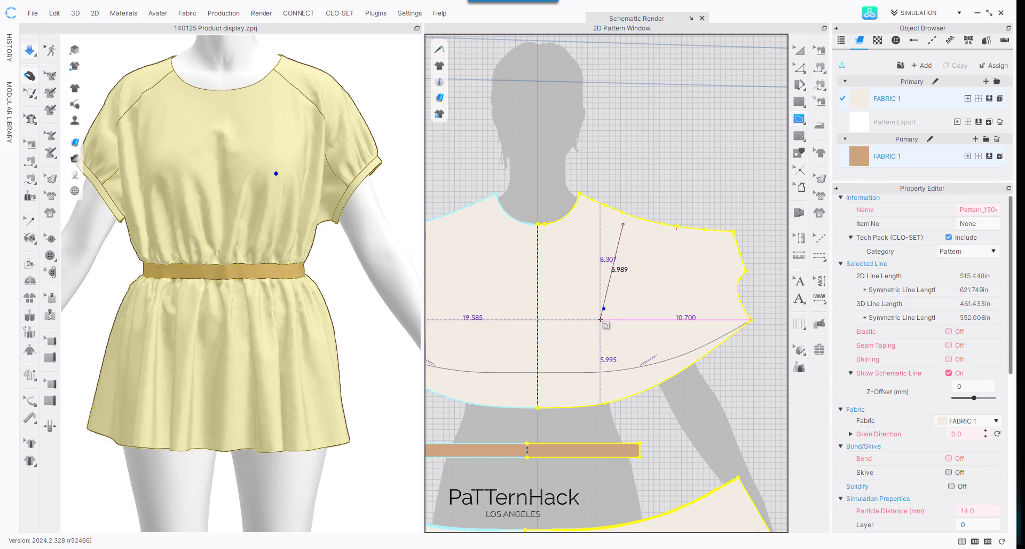
pyautogui.click(601, 311)
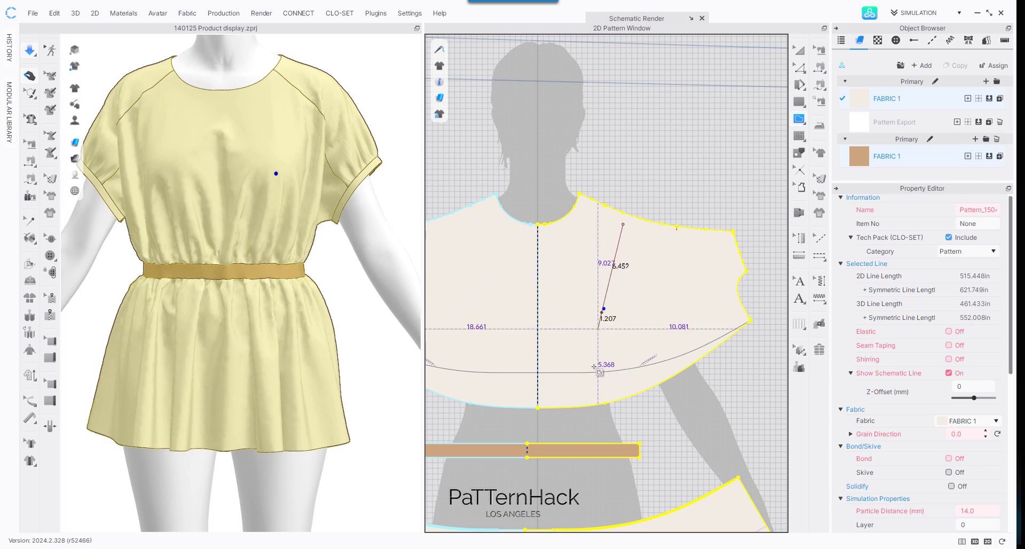
pyautogui.click(598, 405)
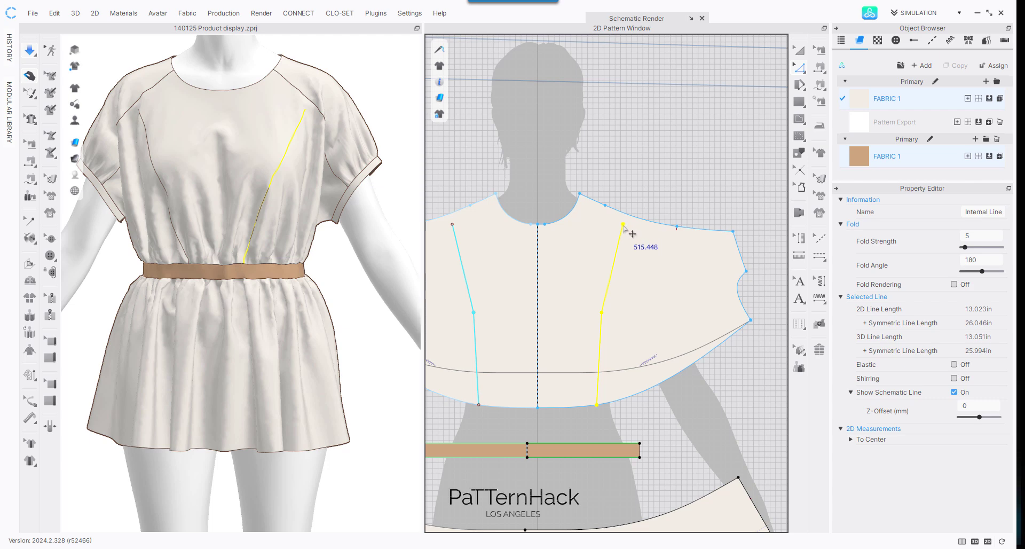
# Step: Move the bodice's internal line so its upper end meets the raglan edge, and extend its lower end to the waist edge
pyautogui.moveTo(624, 227); pyautogui.dragTo(632, 218)
pyautogui.click(677, 217)
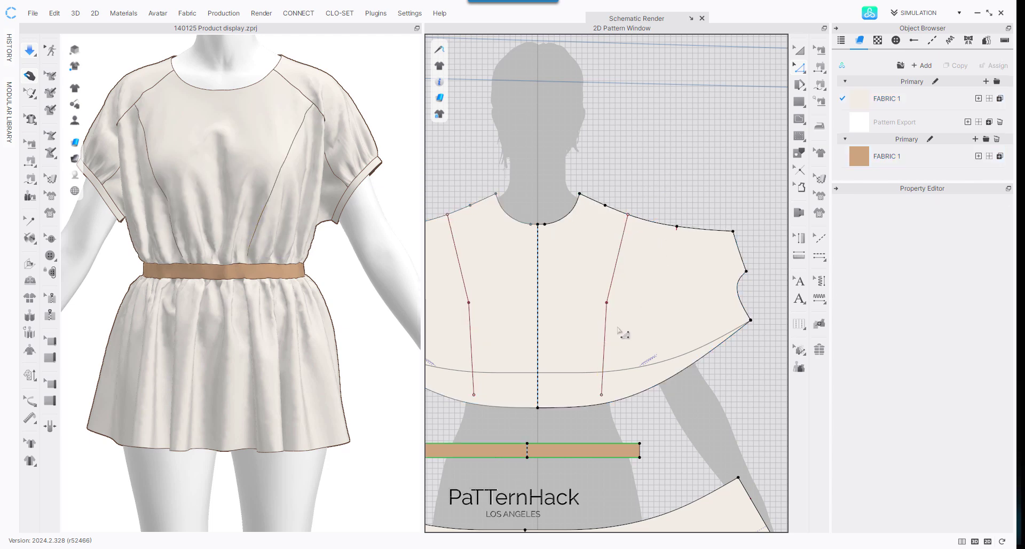
pyautogui.moveTo(603, 395); pyautogui.dragTo(602, 404)
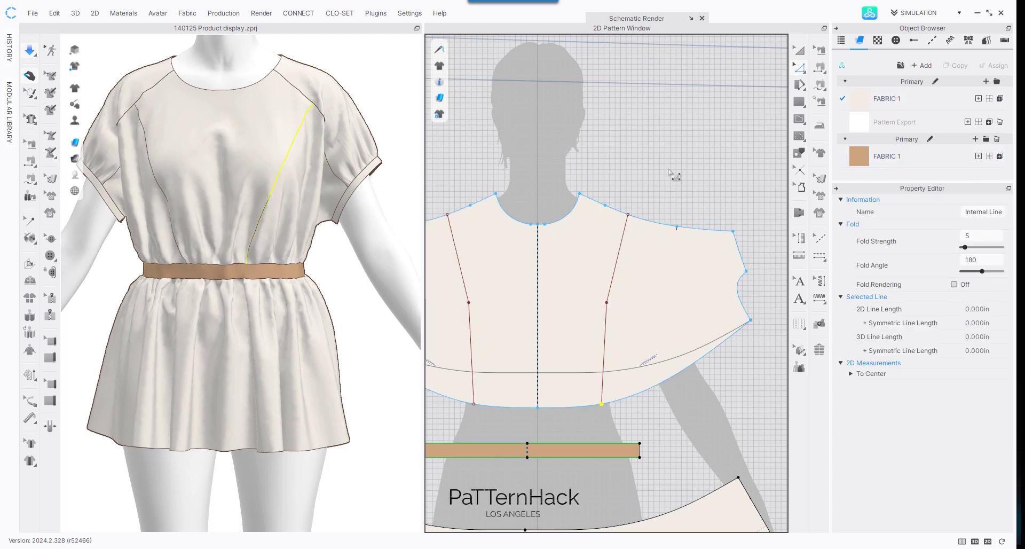
pyautogui.click(660, 184)
pyautogui.scroll(3, 657, 178)
pyautogui.moveTo(326, 140); pyautogui.dragTo(477, 165, button='right')
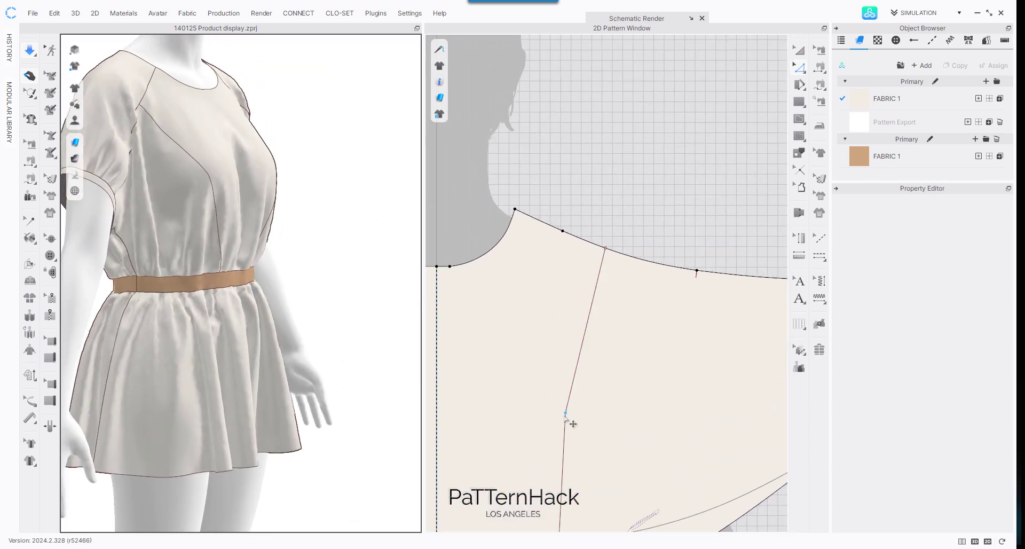
pyautogui.scroll(-1, 601, 408)
pyautogui.moveTo(626, 396); pyautogui.dragTo(661, 299, button='middle')
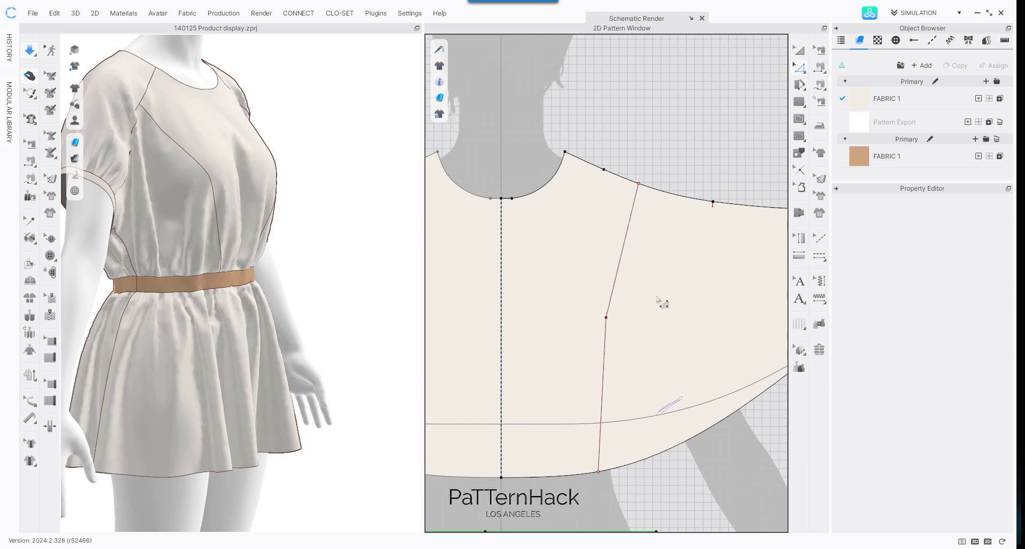
# Step: Smooth the angled middle point of the front bodice's internal line into a gradual princess-style curve with Smooth Curve
pyautogui.scroll(2, 623, 321)
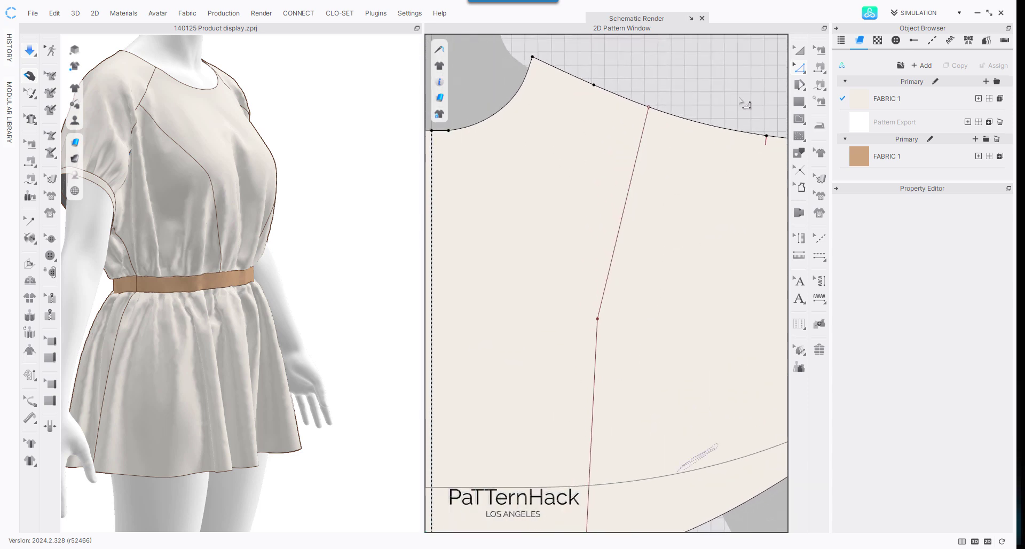
pyautogui.click(802, 69)
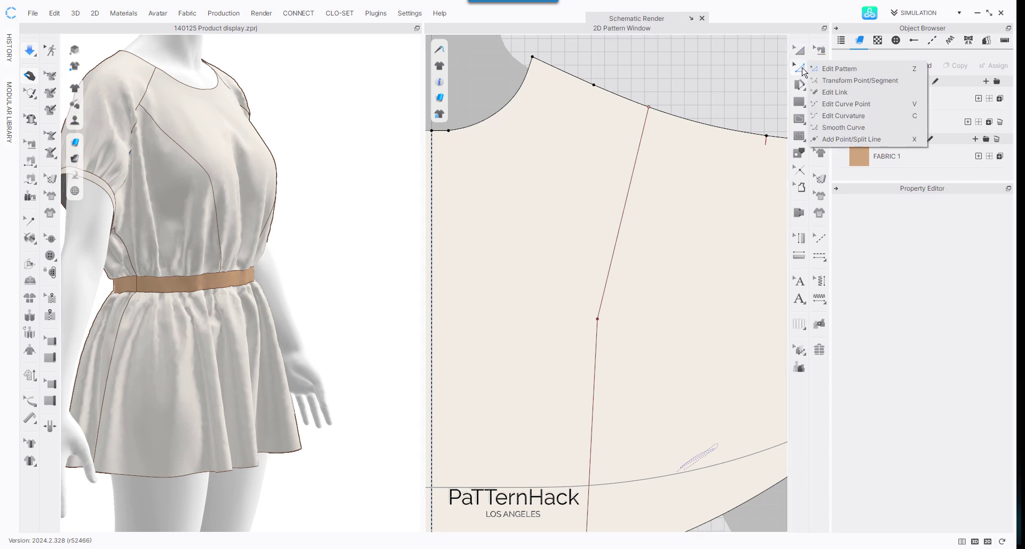
pyautogui.click(844, 127)
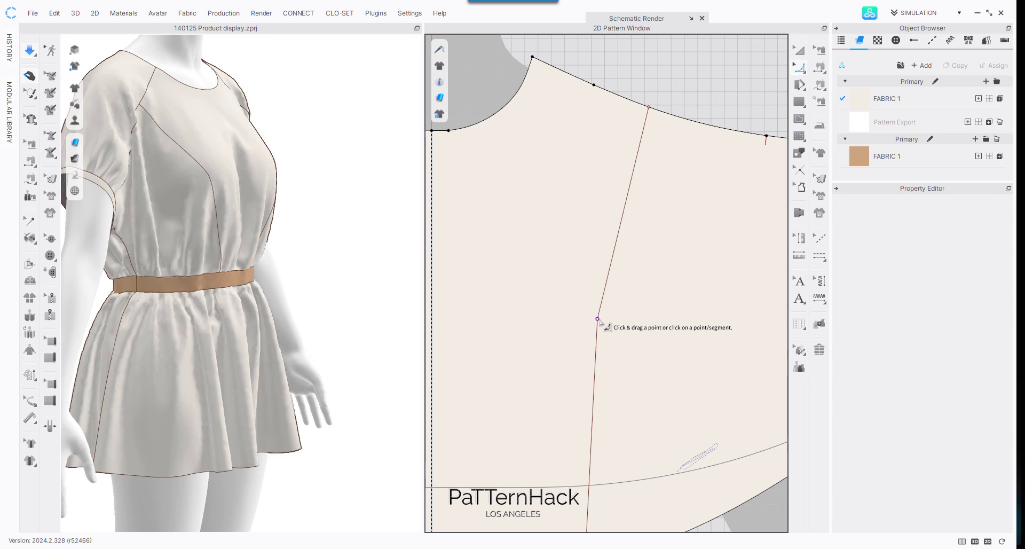
pyautogui.moveTo(599, 320); pyautogui.dragTo(706, 350)
pyautogui.moveTo(360, 145); pyautogui.dragTo(270, 100, button='right')
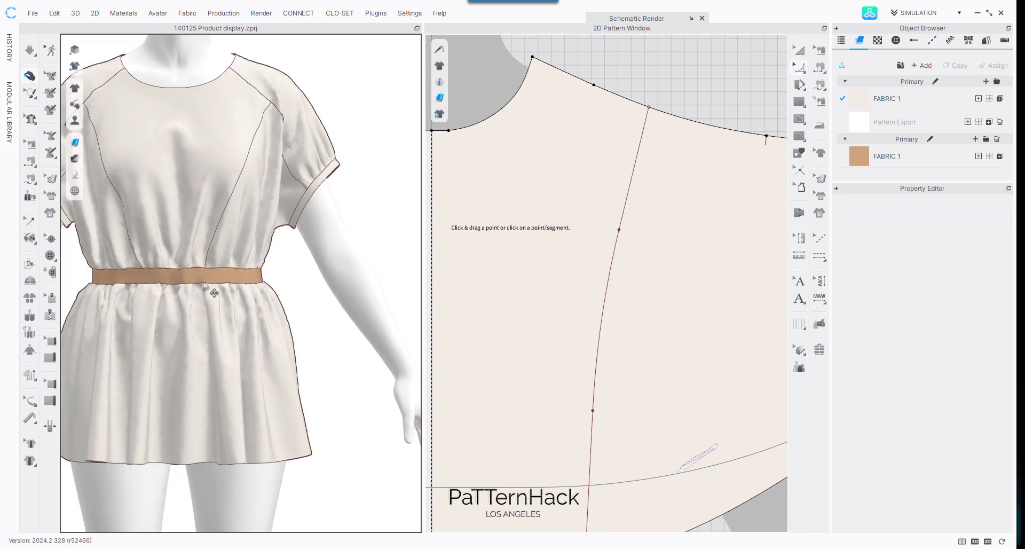
# Step: Cut and sew the front bodice along the curved internal line, splitting it into centre and side panels
pyautogui.scroll(-5, 677, 77)
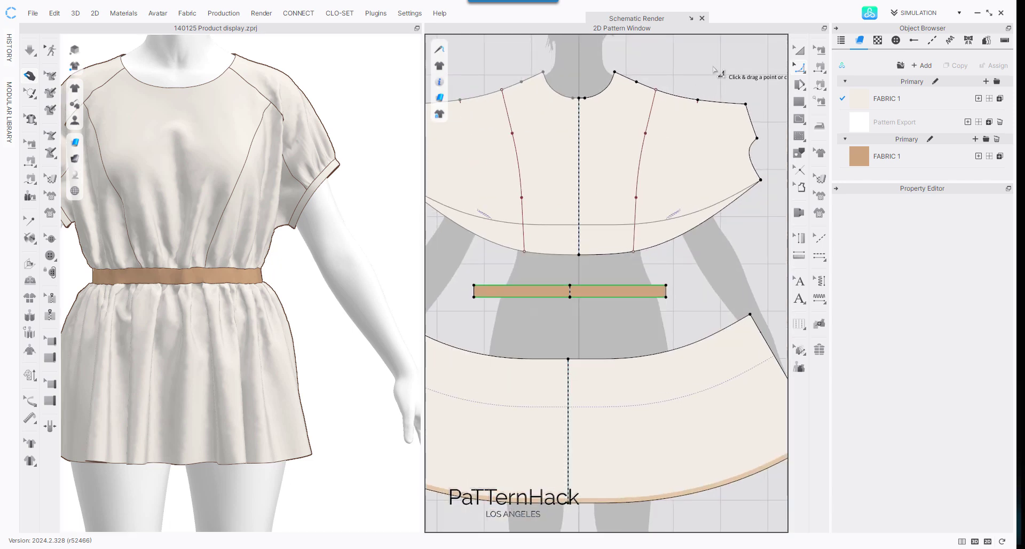
pyautogui.press('z')
pyautogui.click(640, 159)
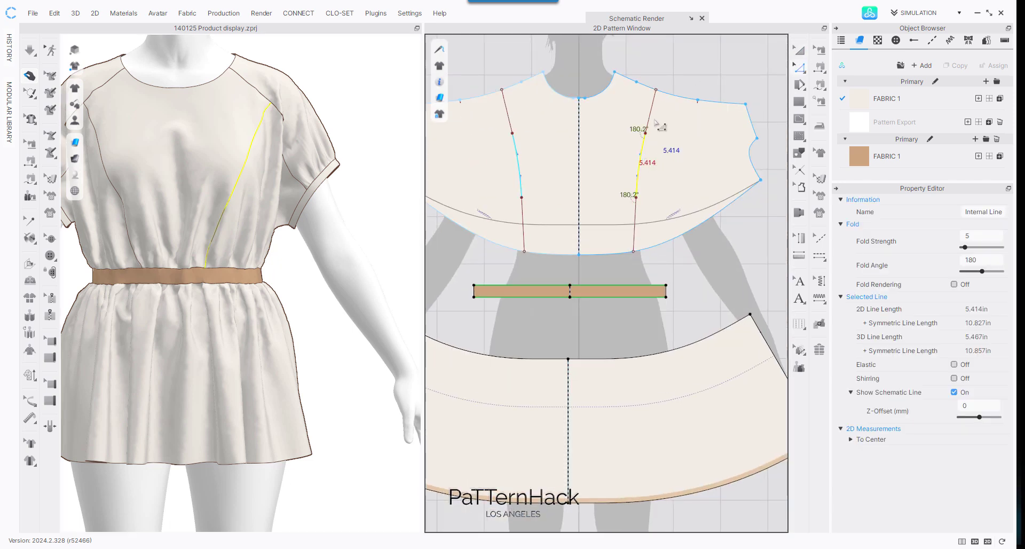
pyautogui.rightClick(635, 225)
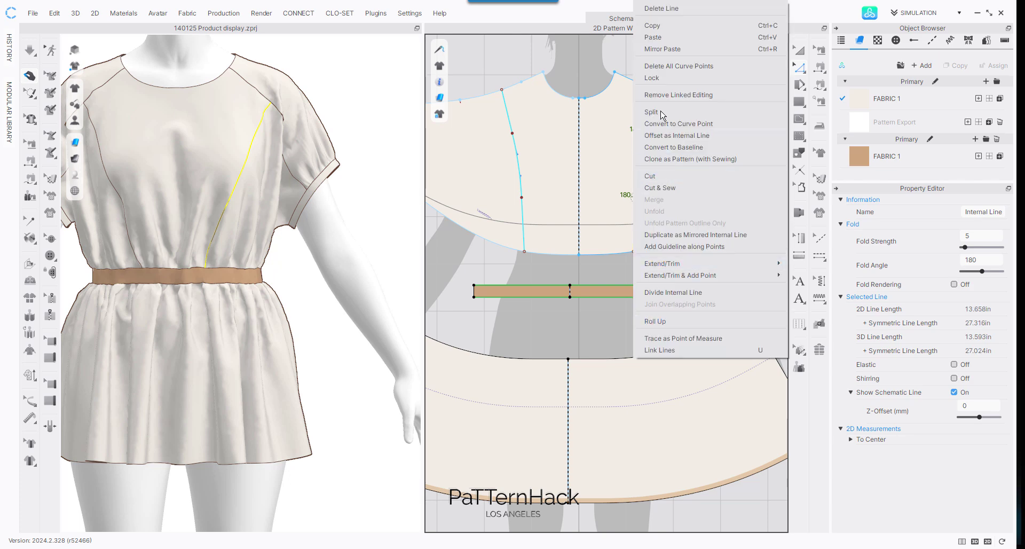
pyautogui.click(662, 187)
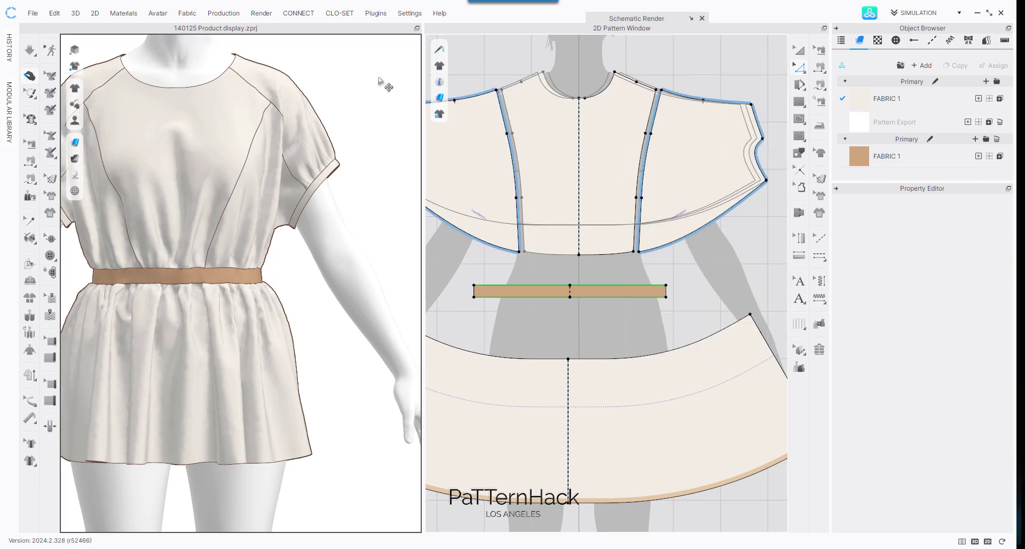
# Step: Check the dress from front and back, and measure the half waist edge of the centre front bodice panel
pyautogui.scroll(3, 360, 142)
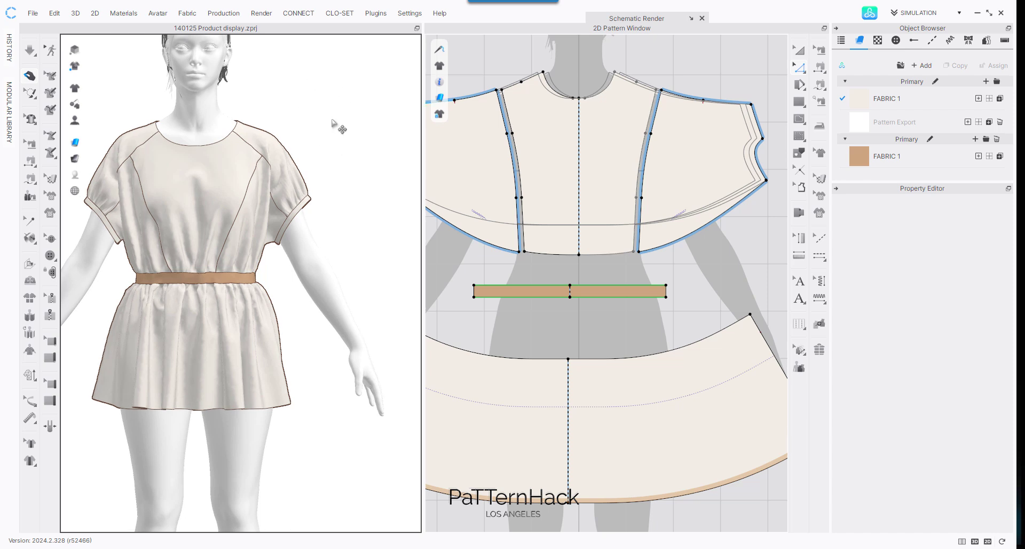
pyautogui.scroll(-3, 327, 91)
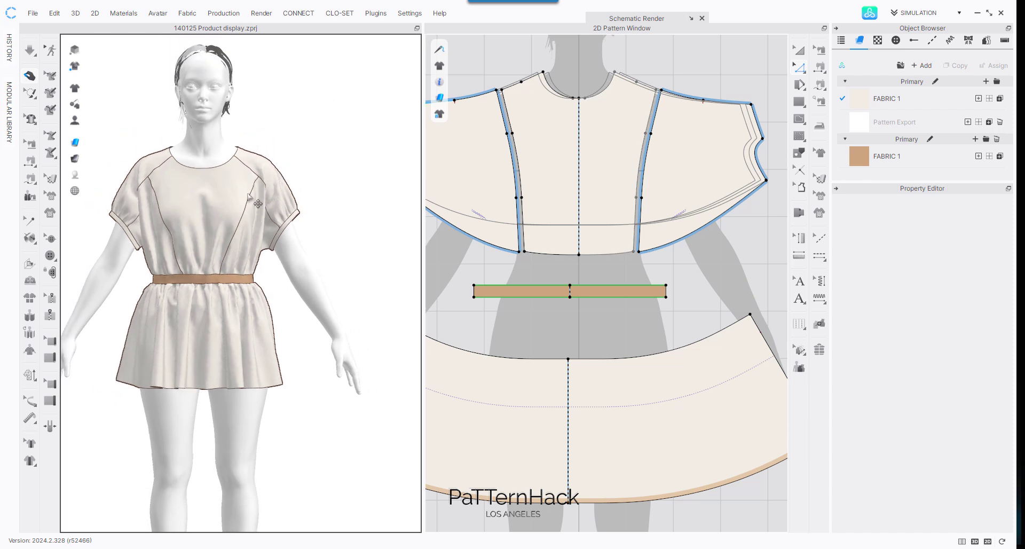
pyautogui.moveTo(227, 181); pyautogui.dragTo(352, 174, button='right')
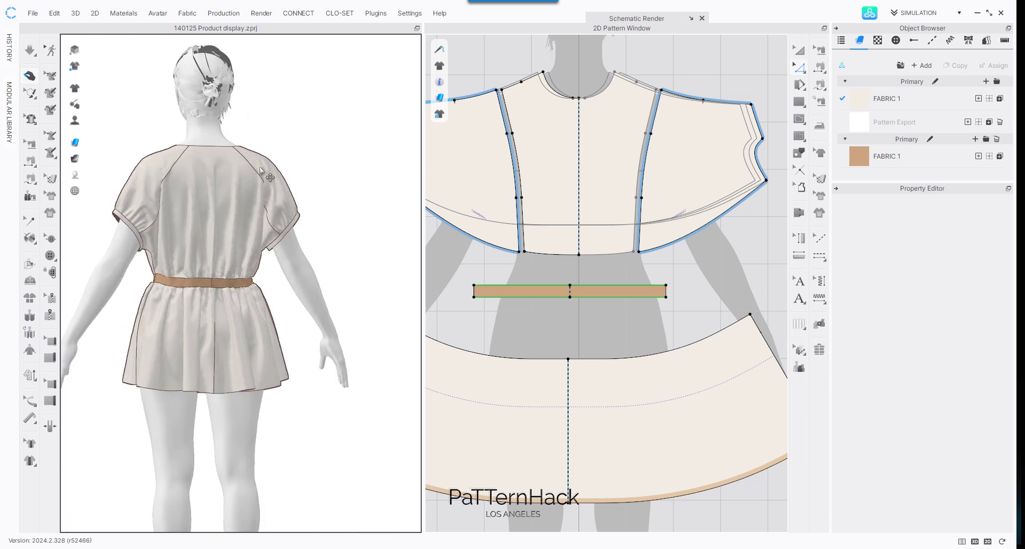
pyautogui.moveTo(278, 136); pyautogui.dragTo(84, 115, button='right')
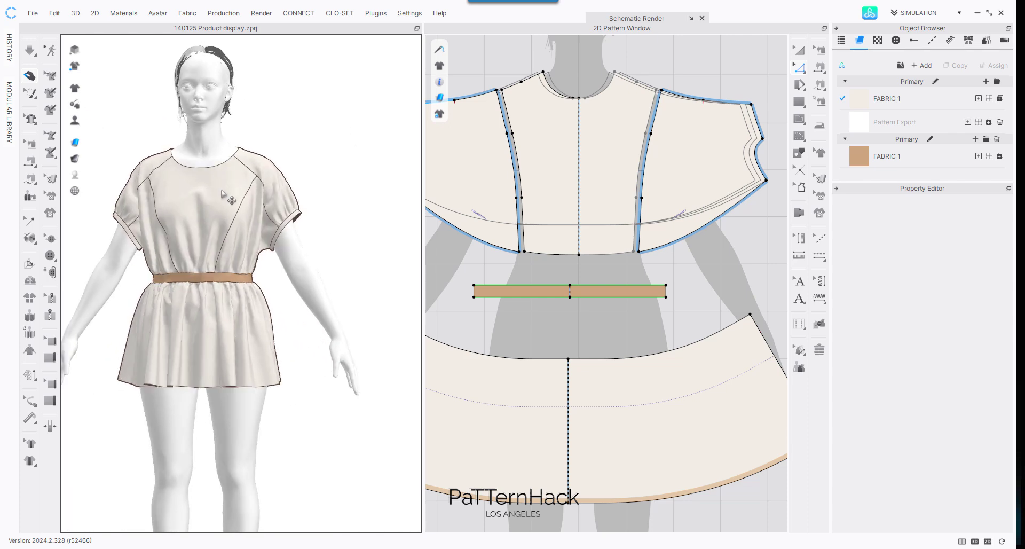
pyautogui.moveTo(337, 246); pyautogui.dragTo(376, 171, button='middle')
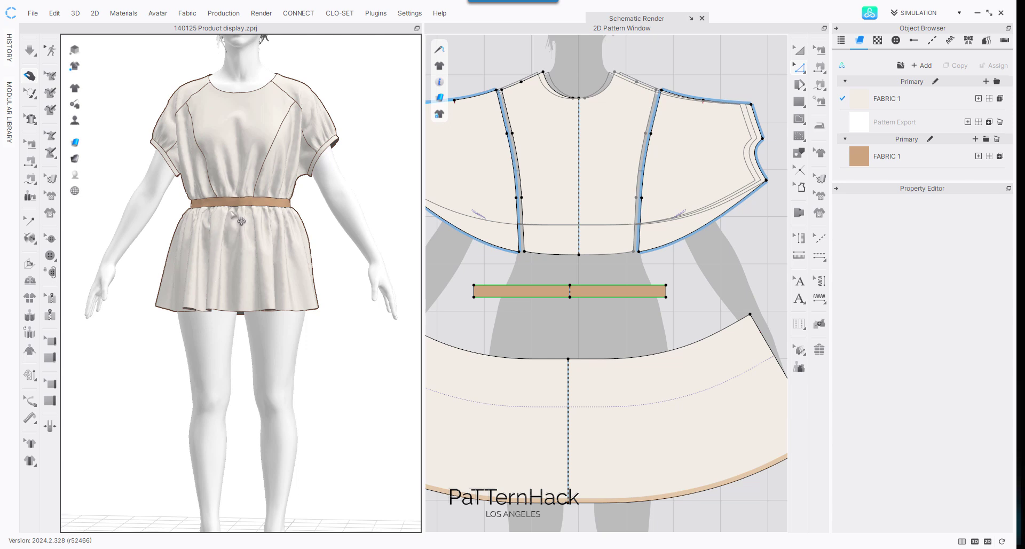
pyautogui.click(622, 295)
pyautogui.moveTo(624, 293); pyautogui.dragTo(620, 237, button='middle')
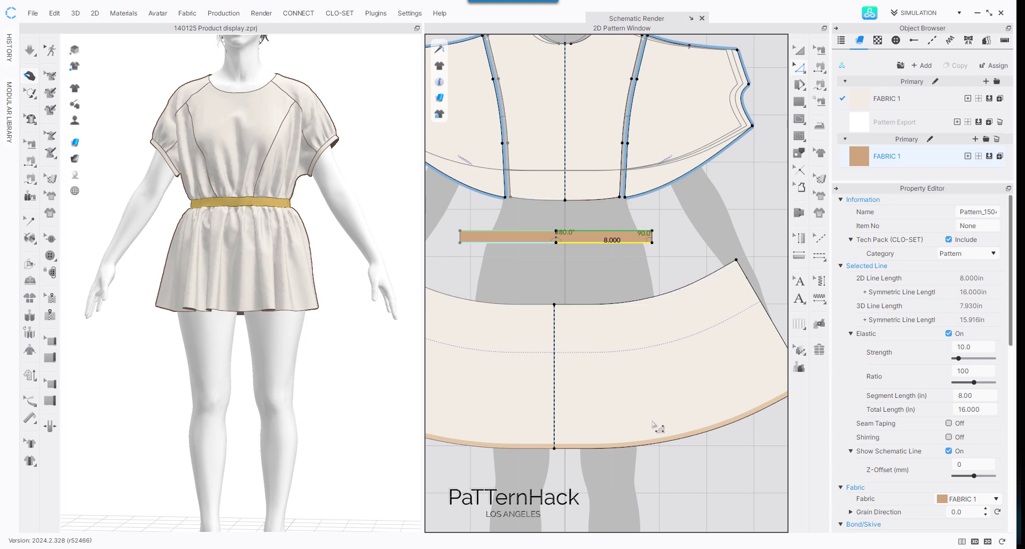
pyautogui.scroll(2, 694, 214)
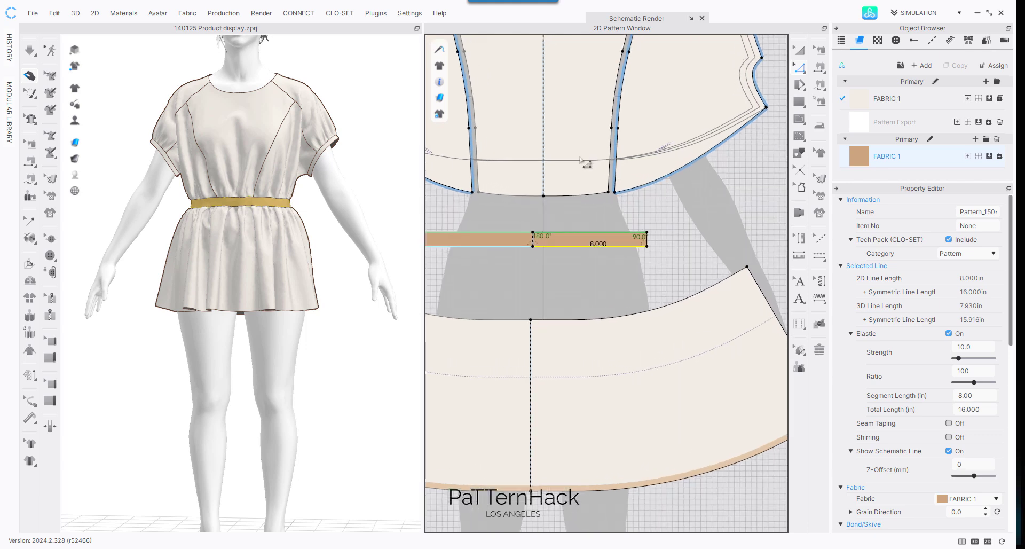
pyautogui.click(564, 196)
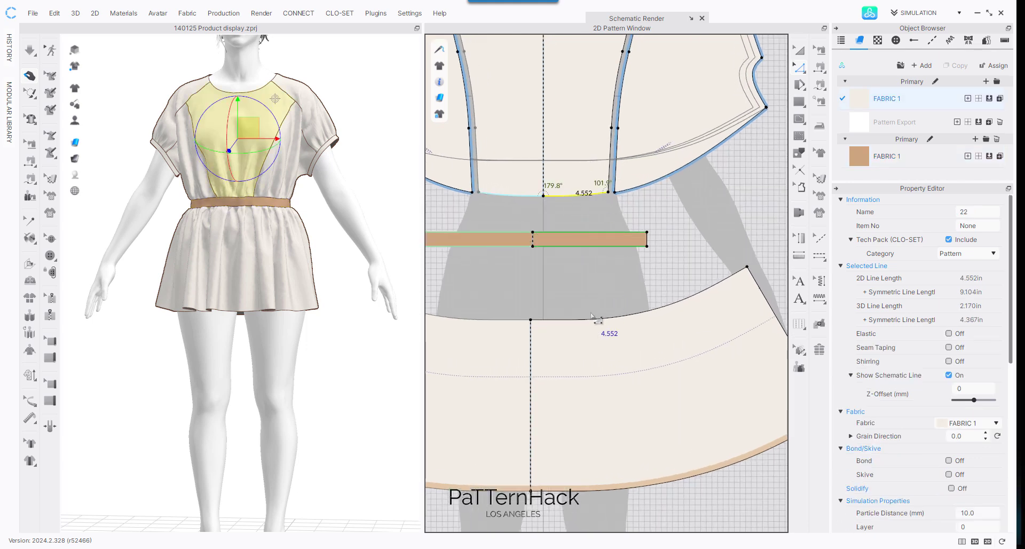
# Step: Split the front skirt's waist edge with a point 4.552 in from the centre front fold
pyautogui.press('v')
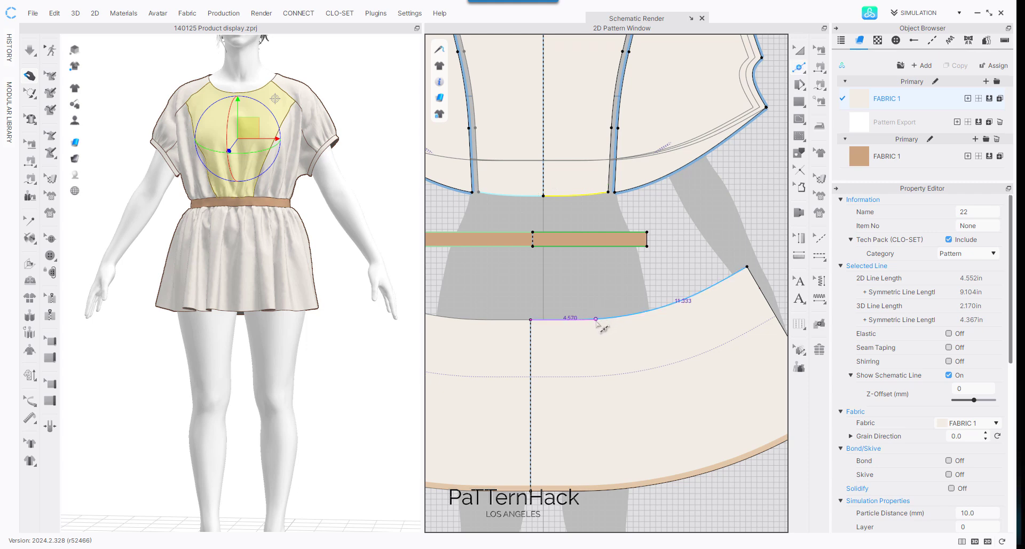
pyautogui.rightClick(596, 320)
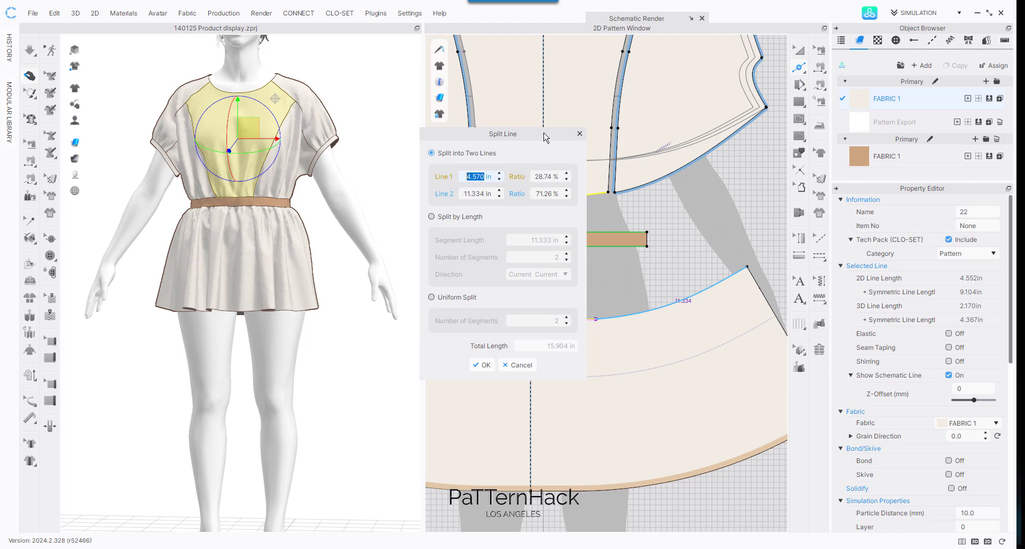
pyautogui.moveTo(545, 138); pyautogui.dragTo(449, 149)
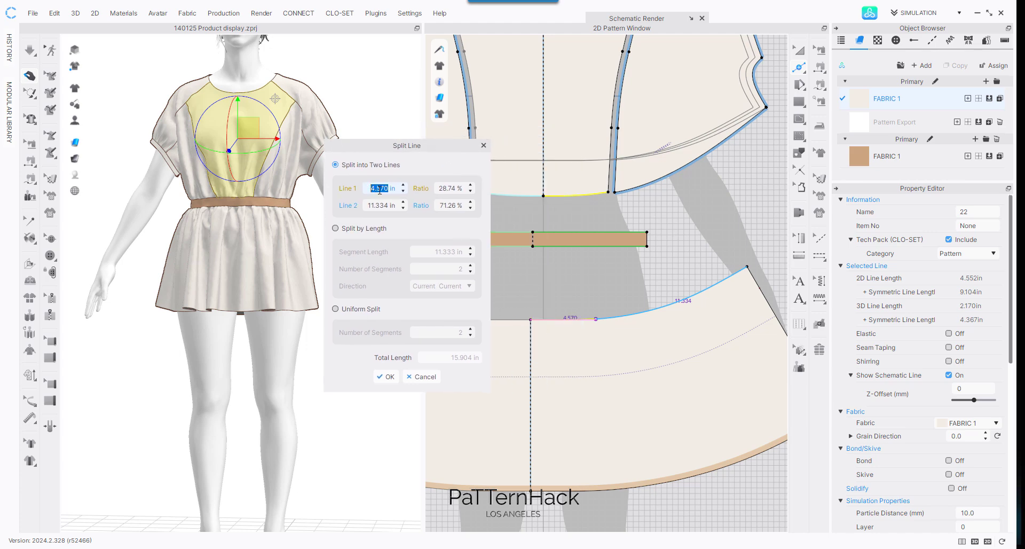
pyautogui.write('4.552')
pyautogui.click(386, 377)
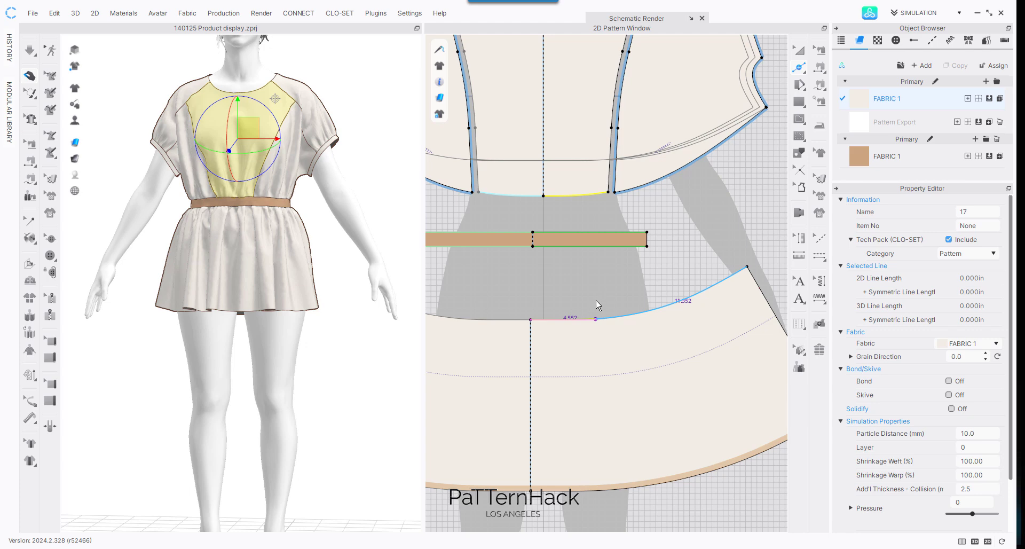
# Step: Draw a straight internal line about 12 in long from the front skirt's waist split point down to the hem
pyautogui.scroll(1, 598, 280)
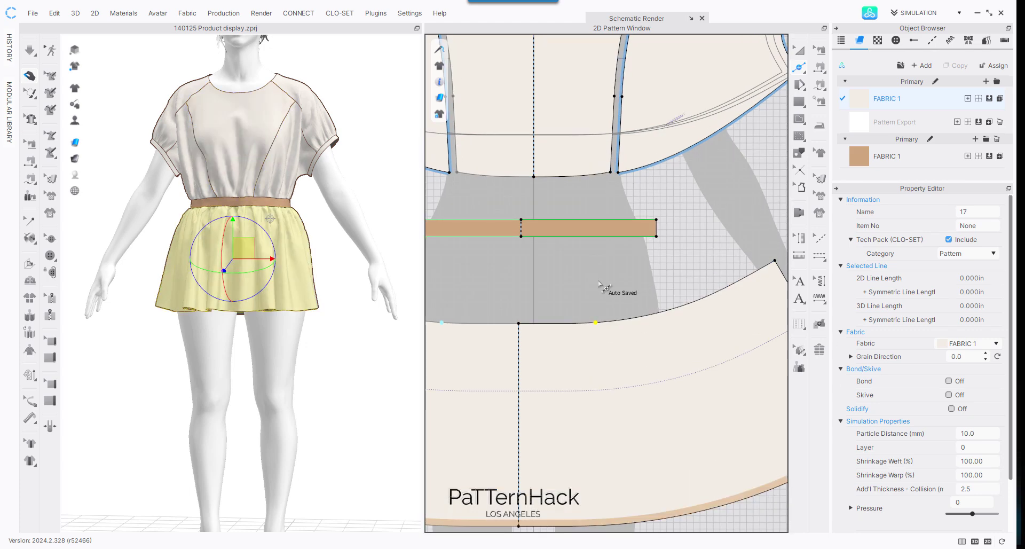
pyautogui.scroll(1, 599, 296)
pyautogui.moveTo(574, 271); pyautogui.dragTo(575, 159, button='middle')
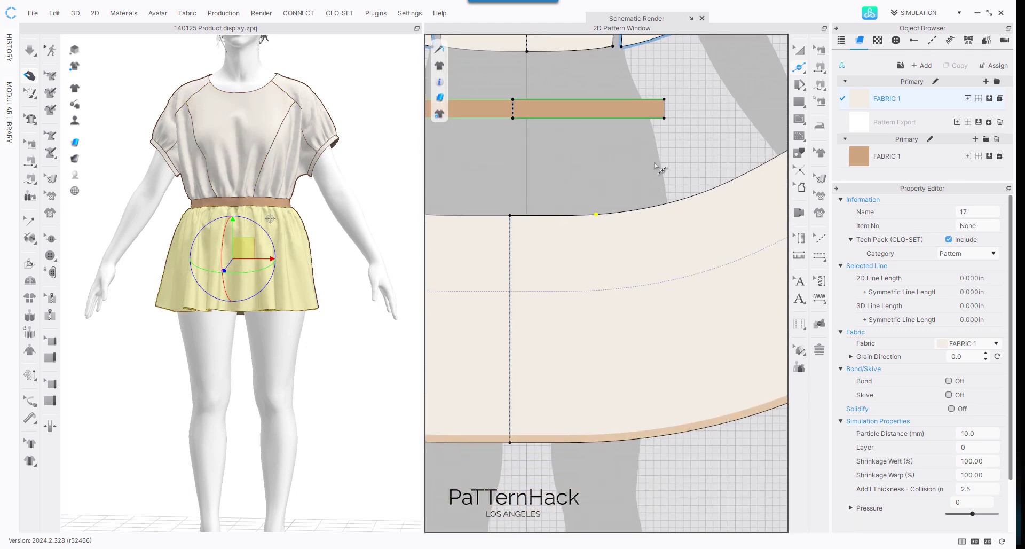
pyautogui.click(800, 119)
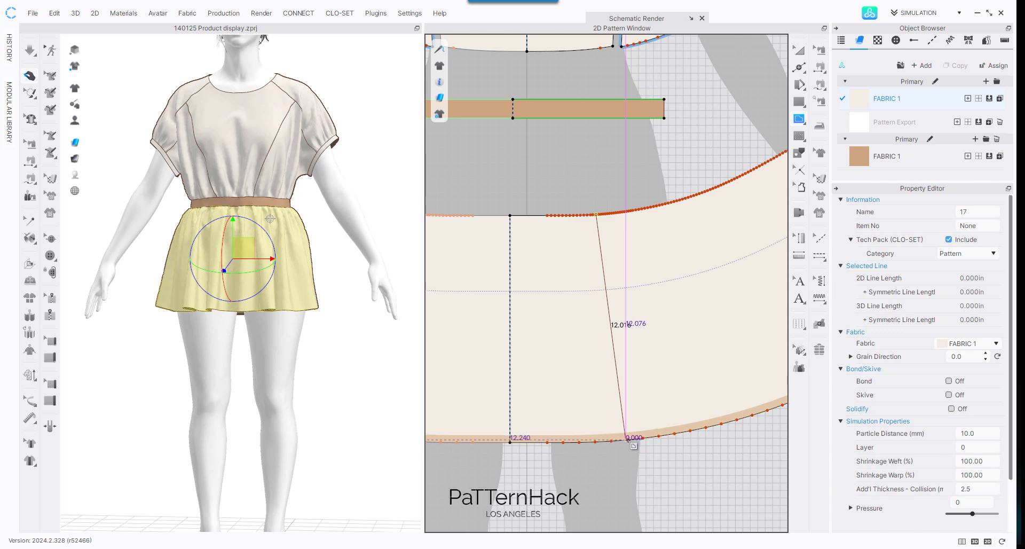
pyautogui.doubleClick(625, 439)
pyautogui.click(612, 164)
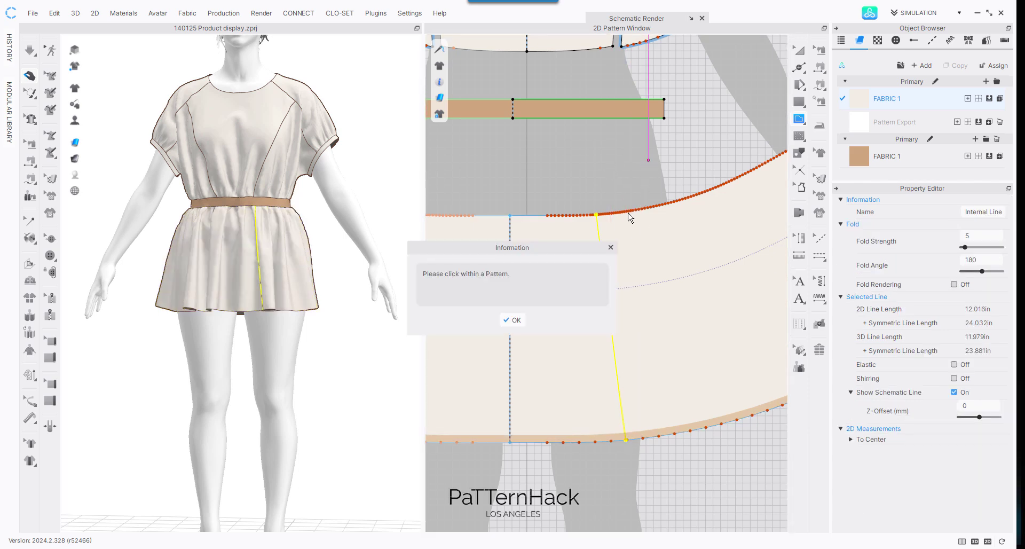
pyautogui.click(513, 320)
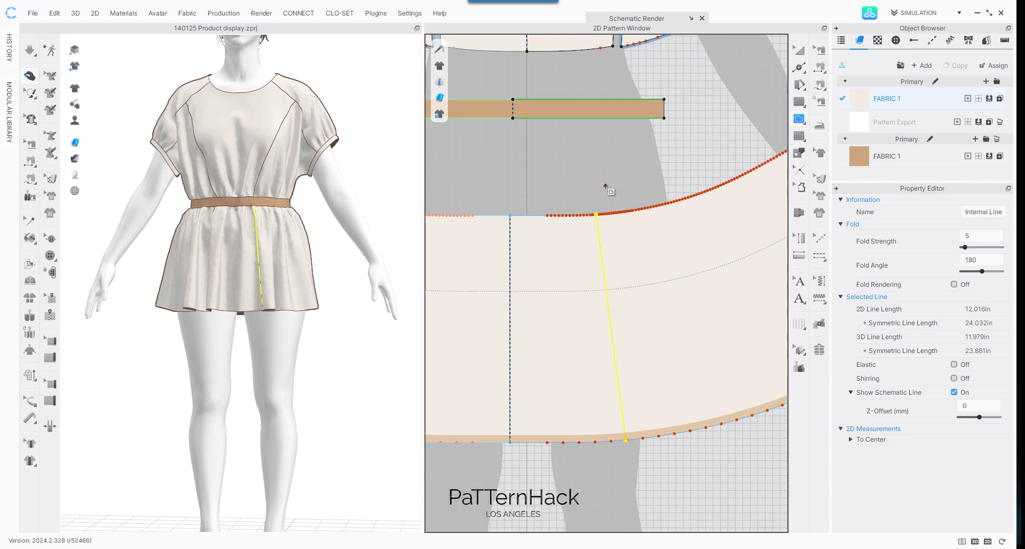
# Step: Cut and sew the front skirt along the new internal line, separating the centre panel from the side panels
pyautogui.rightClick(605, 289)
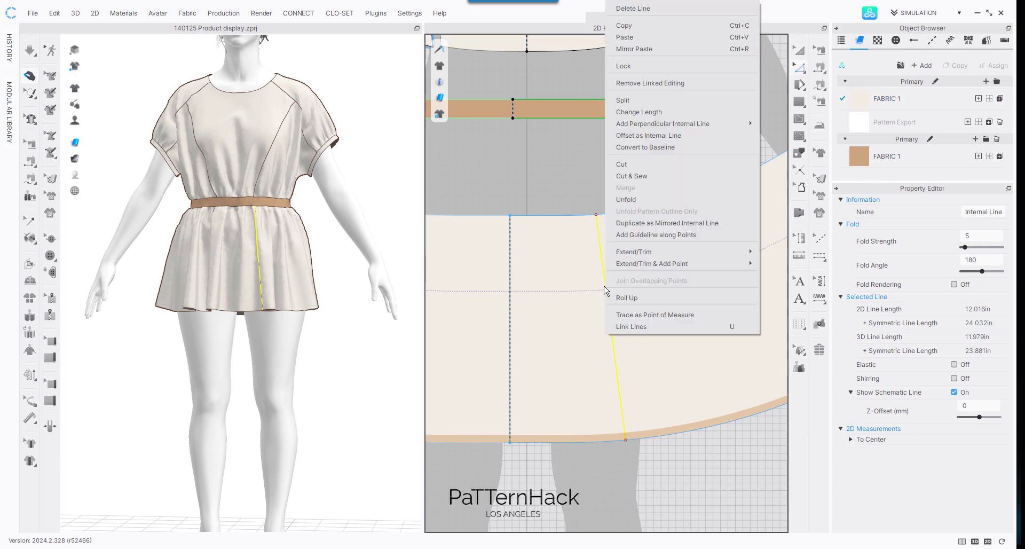
pyautogui.click(634, 176)
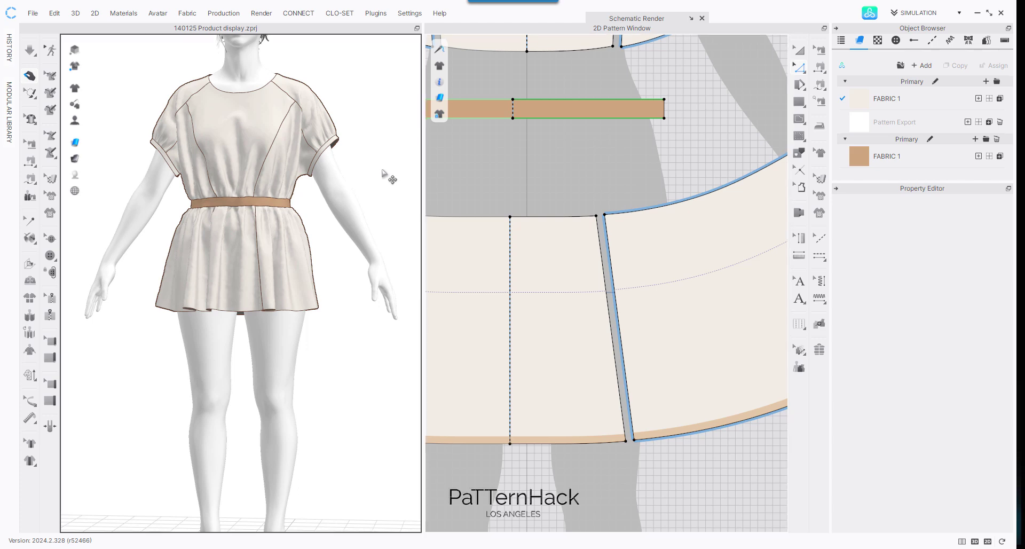
pyautogui.scroll(3, 507, 163)
pyautogui.scroll(1, 284, 216)
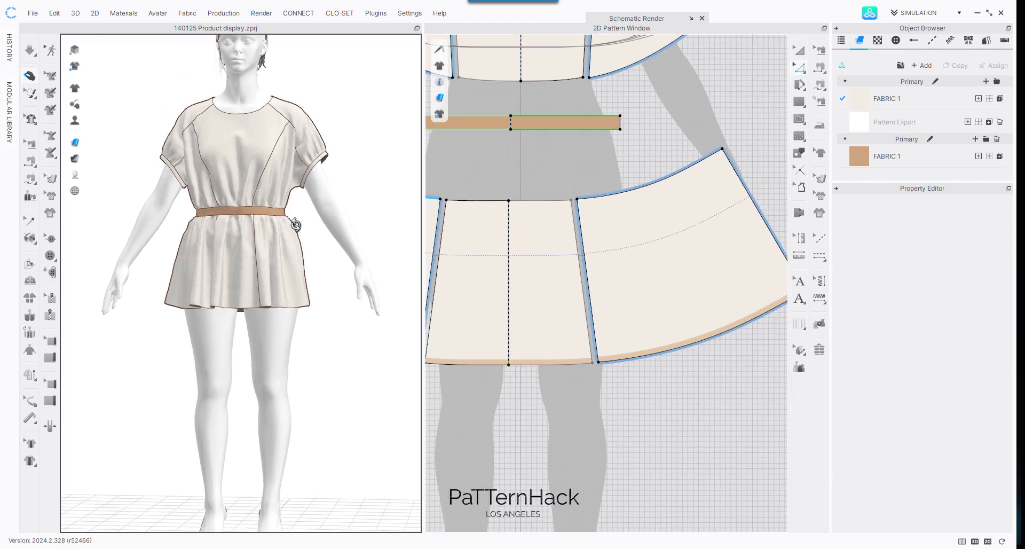
# Step: Simulate the garment with the new skirt seams, settle the centre front skirt panel, and check the front silhouette
pyautogui.moveTo(305, 223); pyautogui.dragTo(243, 263, button='right')
pyautogui.scroll(5, 254, 275)
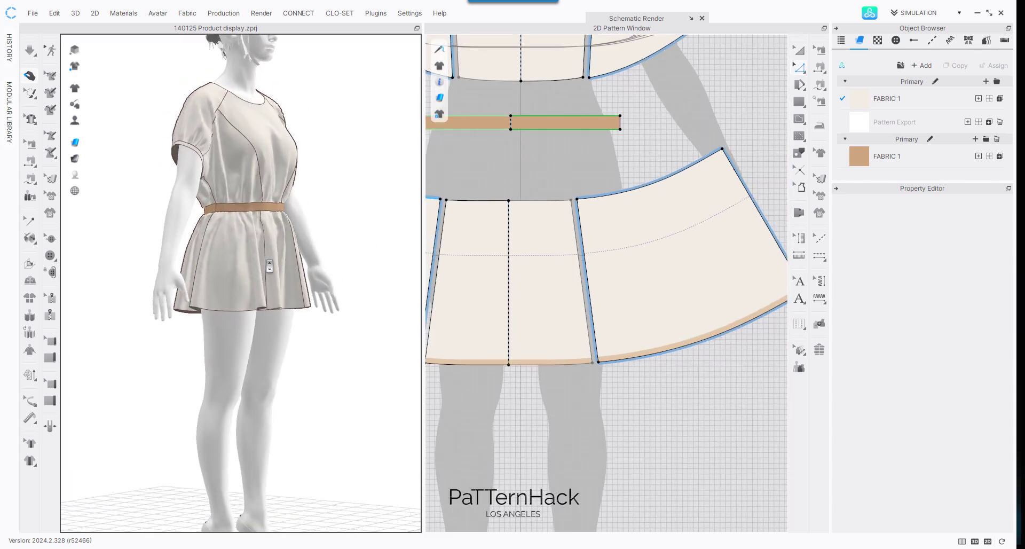
pyautogui.press('space')
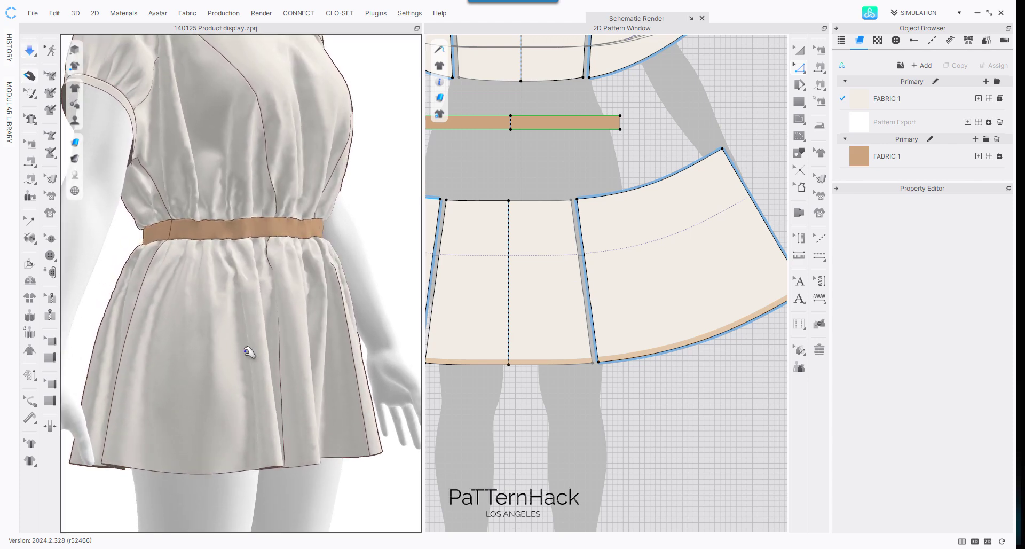
pyautogui.click(255, 373)
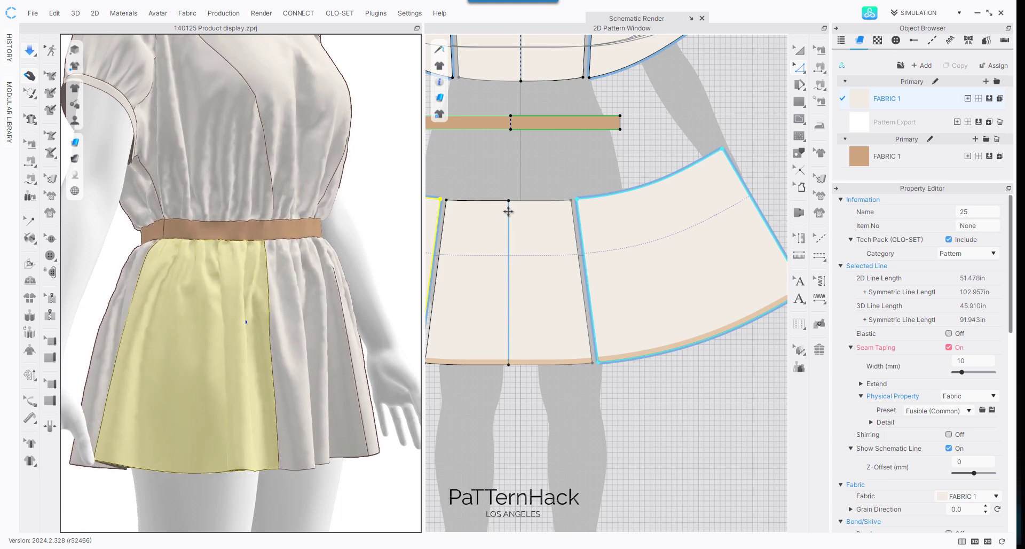
pyautogui.click(538, 164)
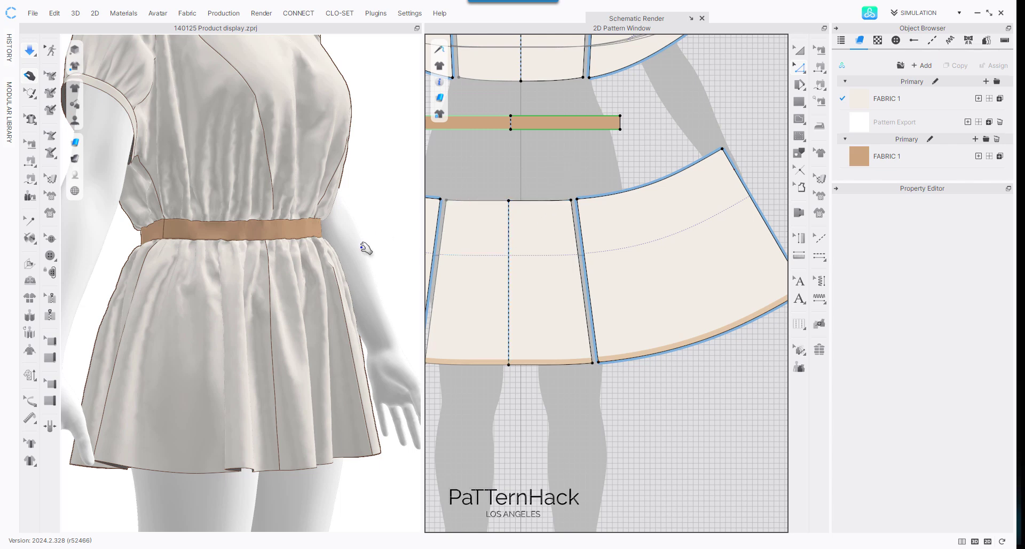
pyautogui.moveTo(366, 248); pyautogui.dragTo(275, 262, button='right')
pyautogui.scroll(3, 280, 274)
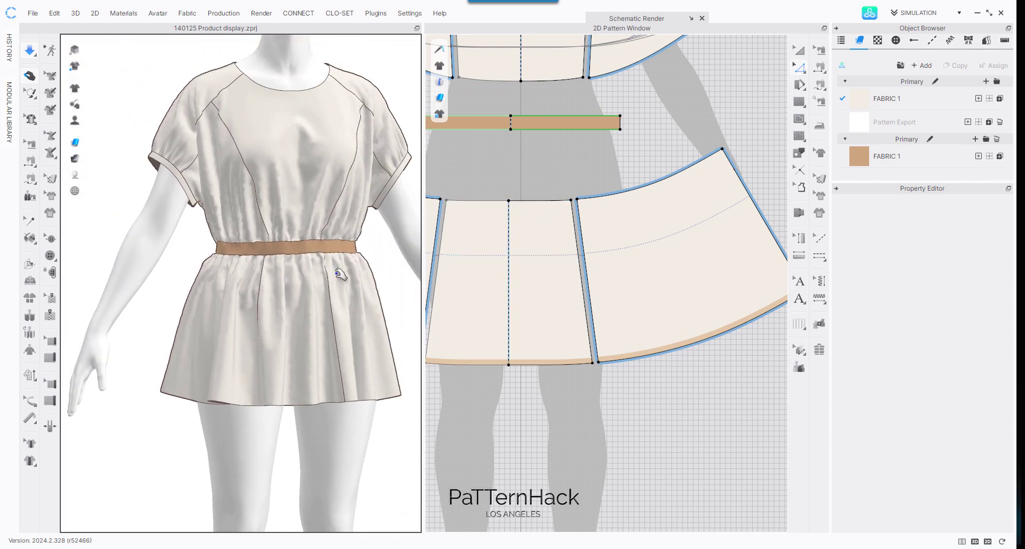
pyautogui.scroll(2, 336, 273)
pyautogui.moveTo(325, 274); pyautogui.dragTo(303, 239, button='middle')
pyautogui.moveTo(351, 229); pyautogui.dragTo(331, 202, button='right')
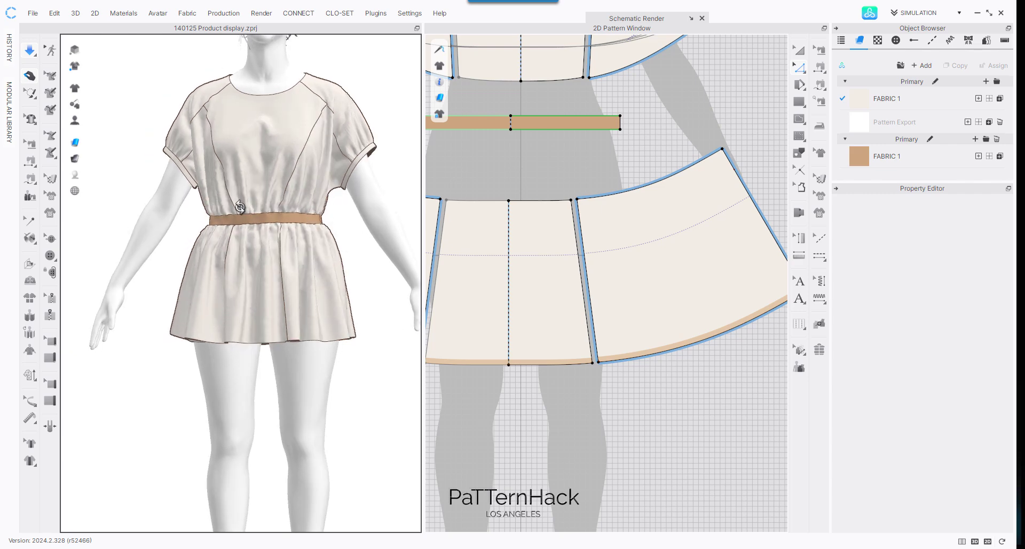
pyautogui.moveTo(240, 207); pyautogui.dragTo(248, 218, button='right')
# Step: Apply the brown fabric to the narrow bands at the sleeve hems
pyautogui.moveTo(639, 156); pyautogui.dragTo(617, 302, button='middle')
pyautogui.scroll(3, 613, 160)
pyautogui.moveTo(527, 125); pyautogui.dragTo(580, 191, button='middle')
pyautogui.moveTo(859, 156); pyautogui.dragTo(764, 247)
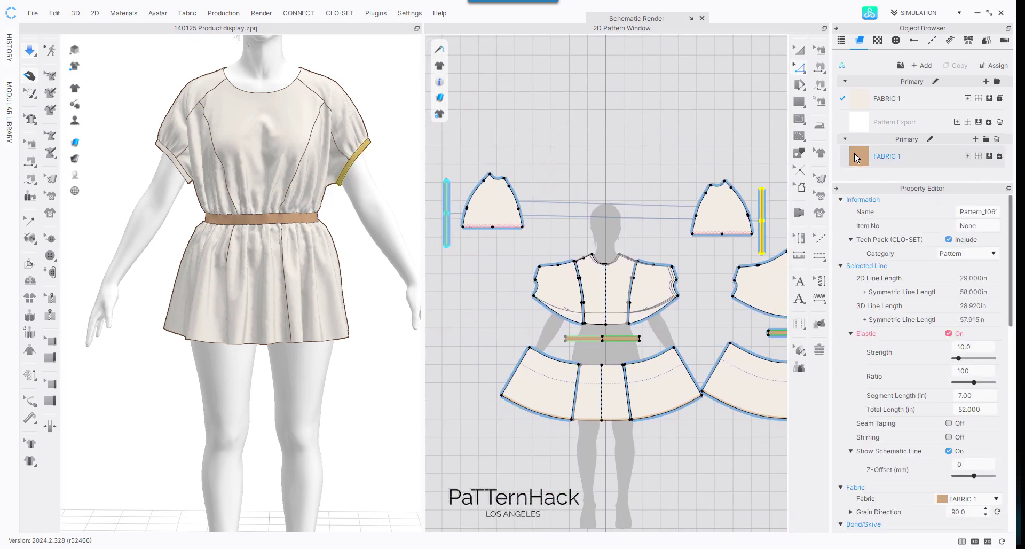
# Step: Widen the 2D pattern window and tug the front skirt's side panels in the running simulation to settle their drape
pyautogui.click(577, 137)
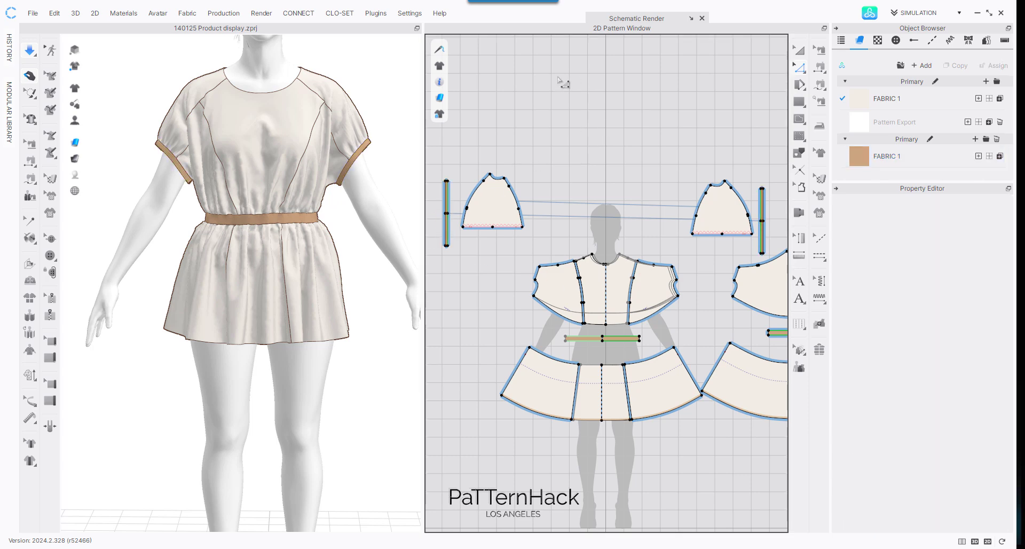
pyautogui.scroll(-3, 406, 148)
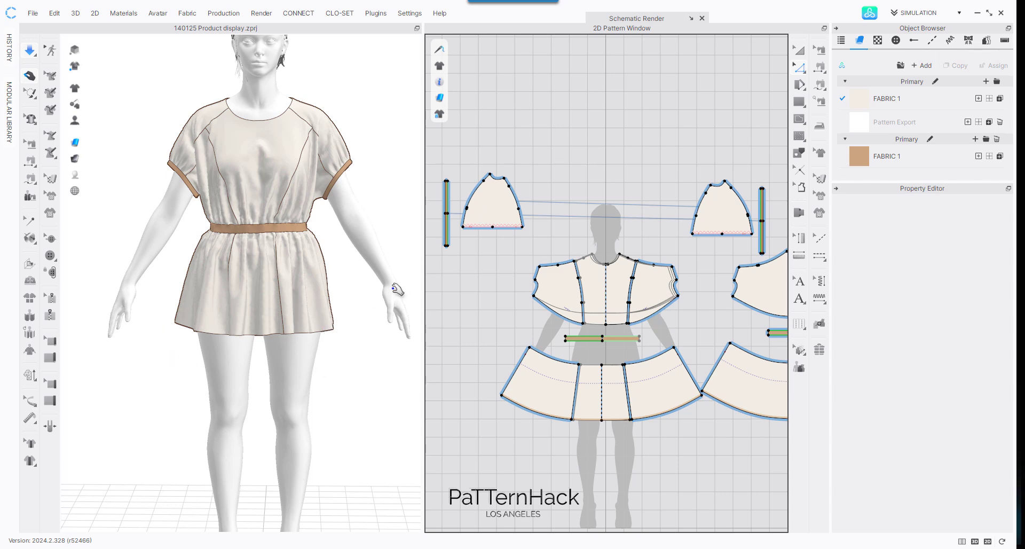
pyautogui.scroll(-1, 501, 288)
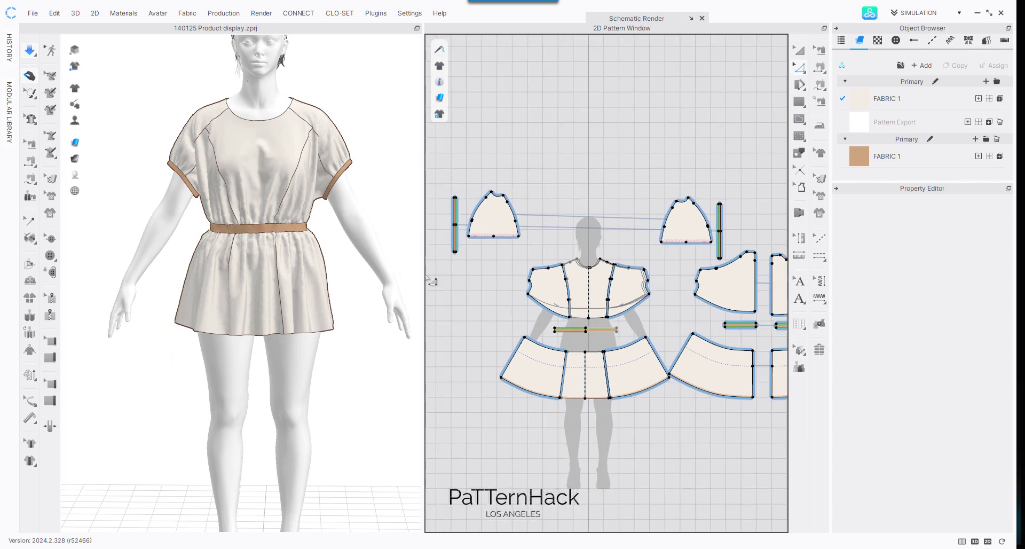
pyautogui.moveTo(422, 275); pyautogui.dragTo(348, 280)
pyautogui.click(170, 313)
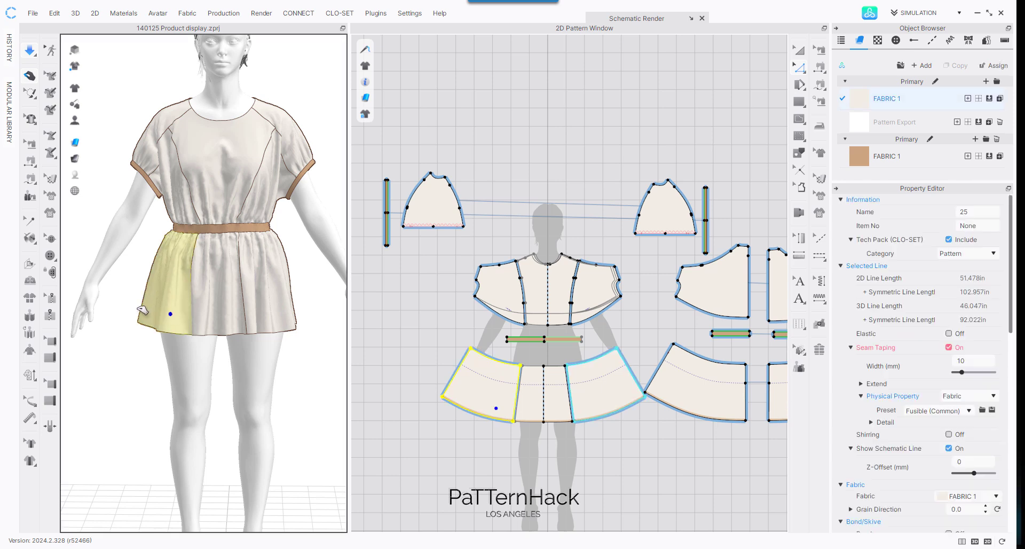
pyautogui.moveTo(173, 315); pyautogui.dragTo(247, 314)
pyautogui.click(252, 314)
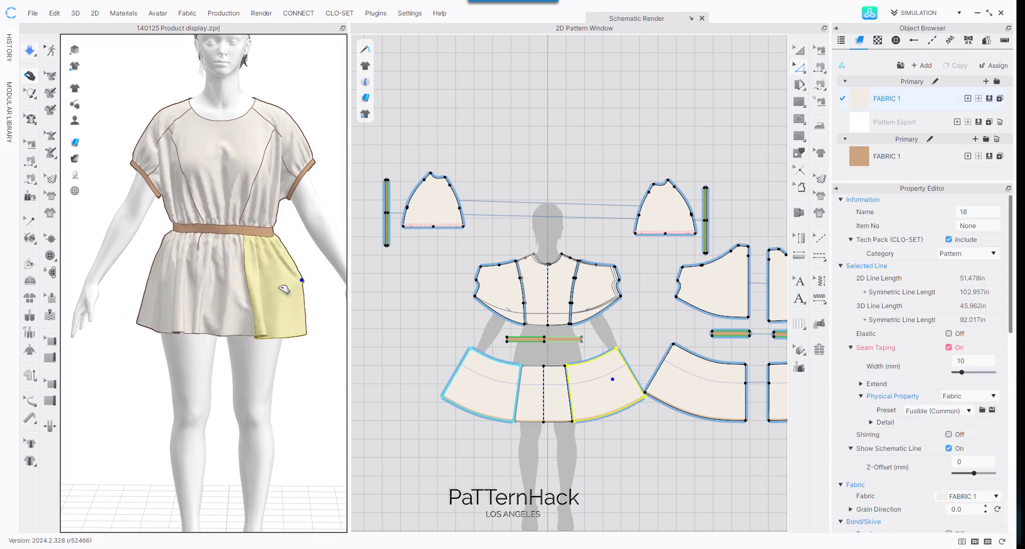
pyautogui.click(175, 310)
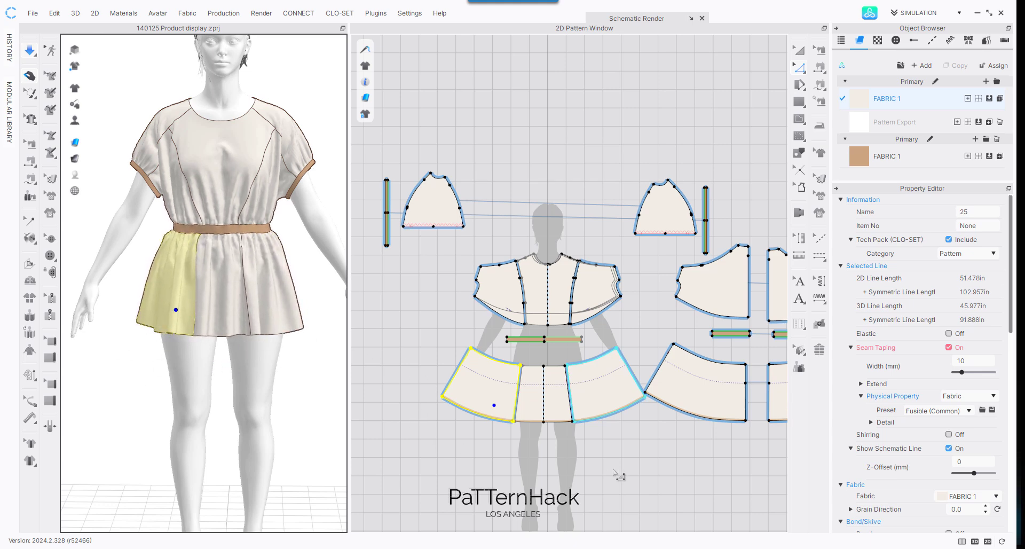
# Step: Measure the combined hem length of the front skirt's side panel and half of the centre panel
pyautogui.moveTo(574, 429); pyautogui.dragTo(500, 274, button='middle')
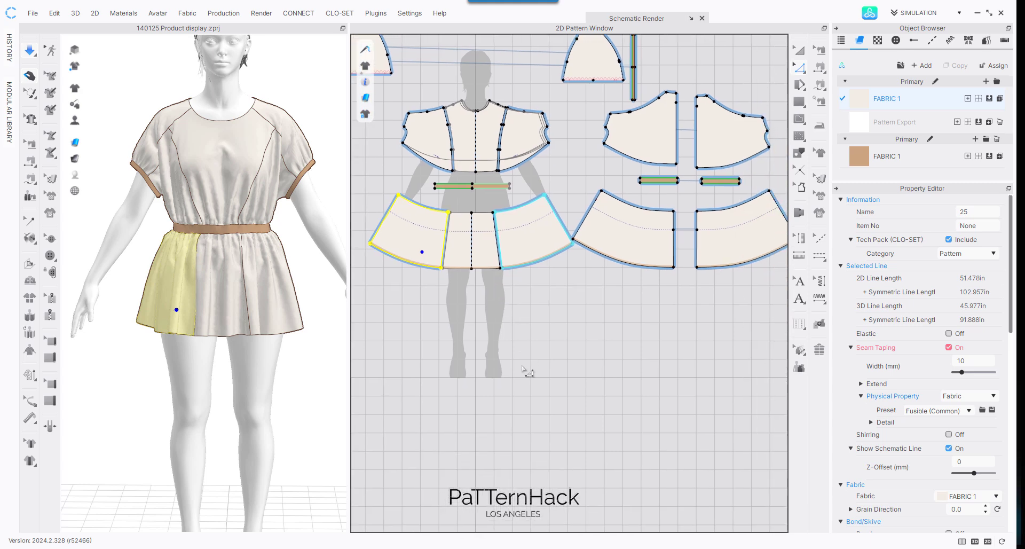
pyautogui.scroll(2, 522, 365)
pyautogui.click(544, 257)
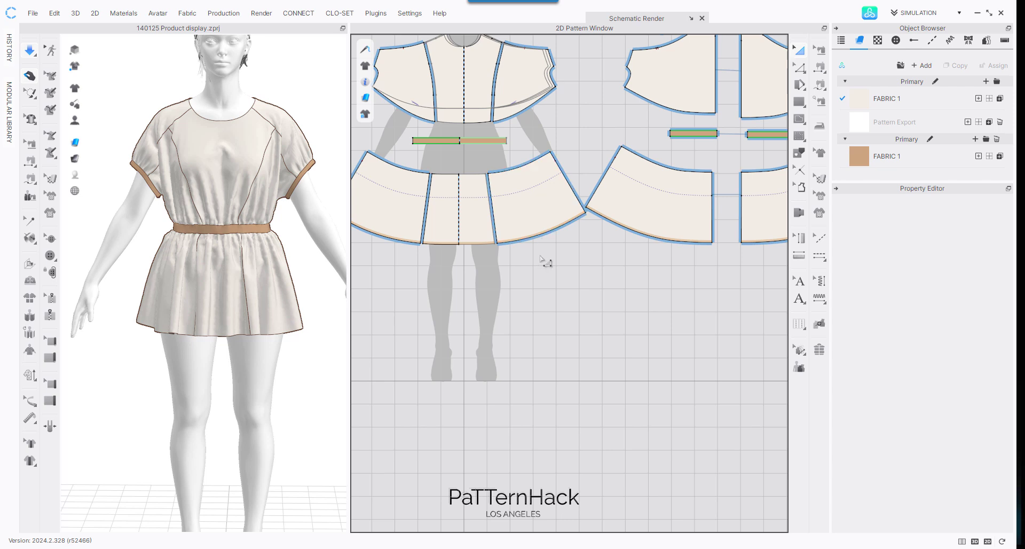
pyautogui.press('z')
pyautogui.click(543, 236)
pyautogui.keyDown('shift'); pyautogui.click(477, 244); pyautogui.keyUp('shift')
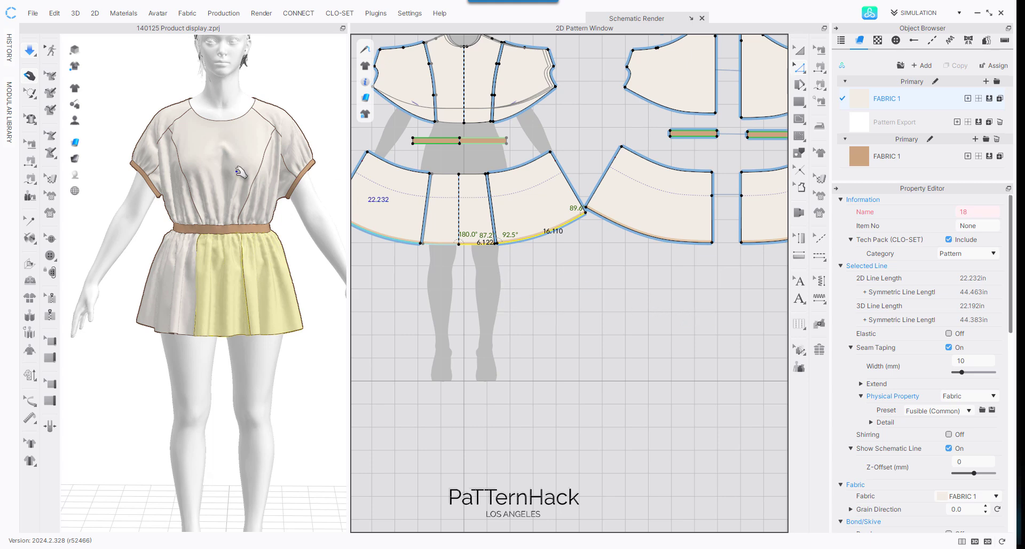
pyautogui.scroll(-5, 198, 244)
pyautogui.scroll(1, 208, 299)
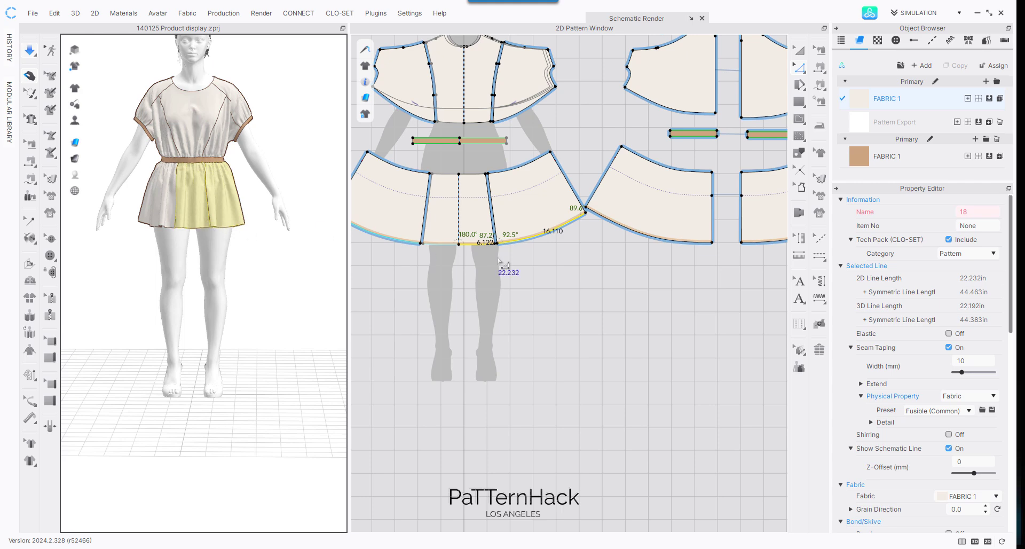
# Step: Move the back skirt panel beside the front skirt slightly away from it in the 2D pattern layout
pyautogui.press('a')
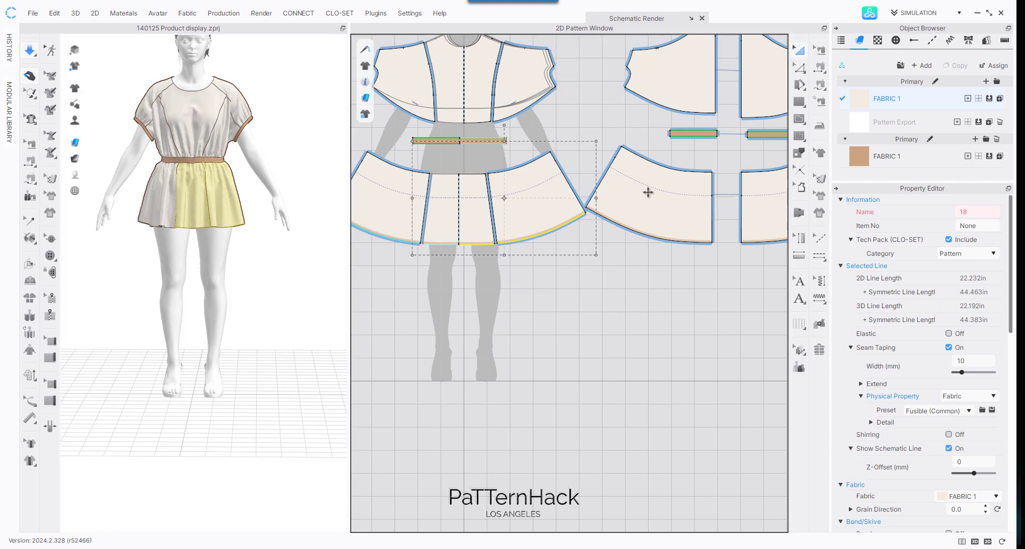
pyautogui.moveTo(657, 187); pyautogui.dragTo(668, 193)
pyautogui.click(602, 300)
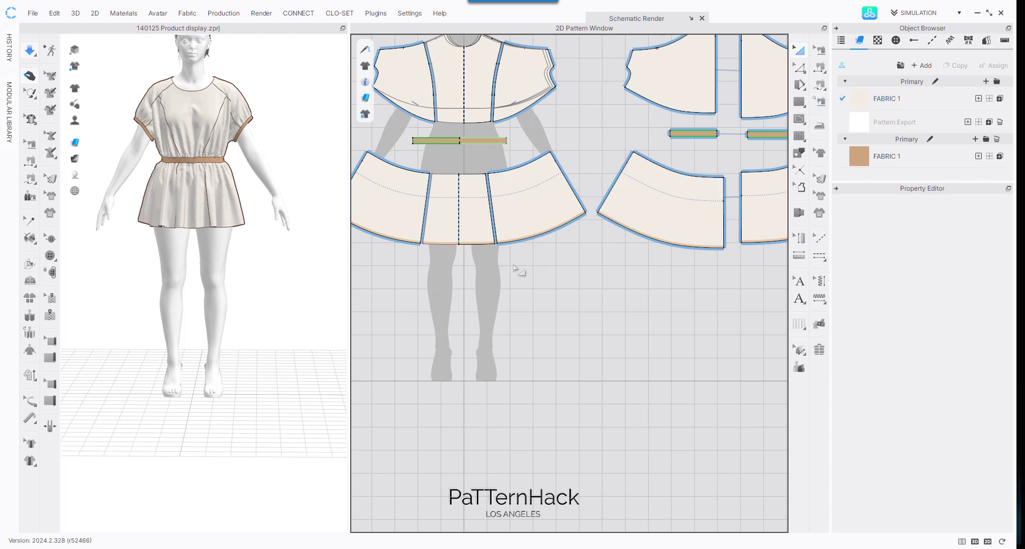
# Step: Measure the hem length of the centre front skirt panel's half
pyautogui.scroll(-5, 529, 334)
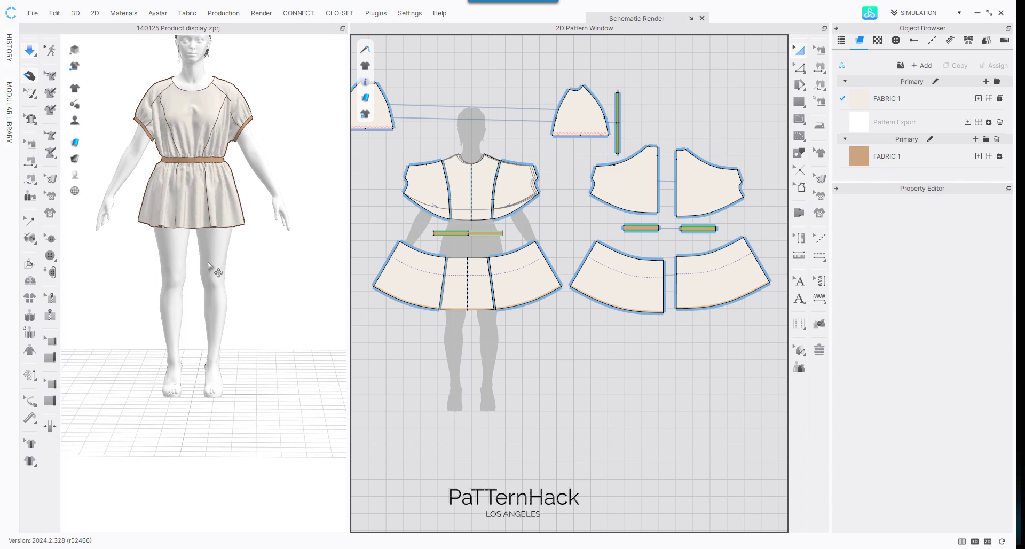
pyautogui.scroll(2, 496, 396)
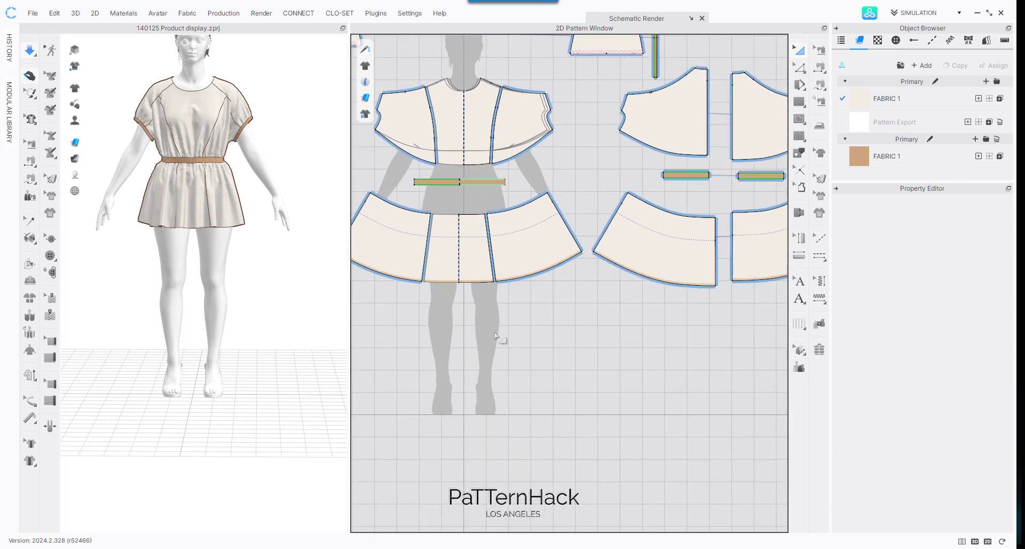
pyautogui.click(479, 283)
pyautogui.click(511, 334)
pyautogui.click(478, 281)
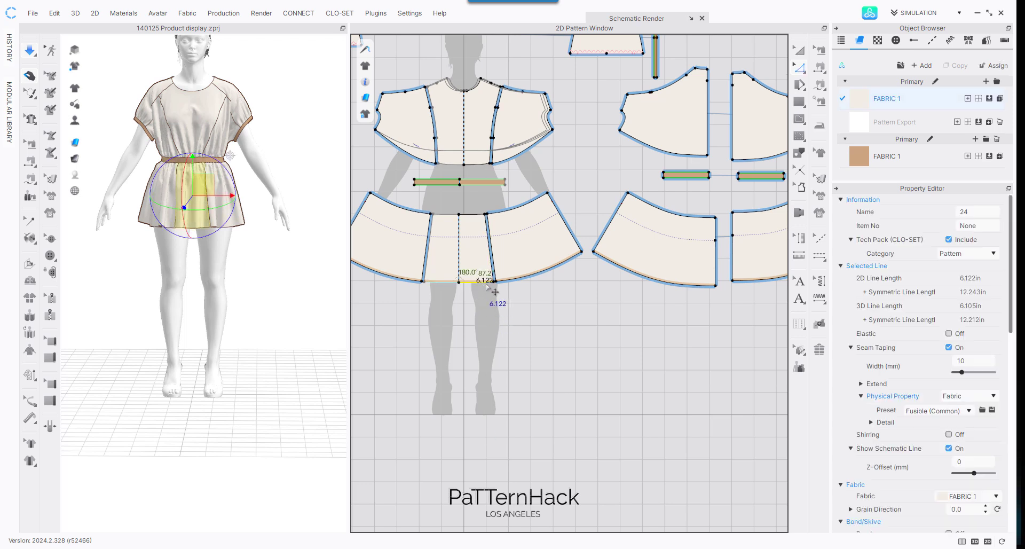
pyautogui.click(483, 335)
# Step: Create a rectangular pattern piece 25 in wide and 4 in high below the front skirt
pyautogui.scroll(1, 483, 335)
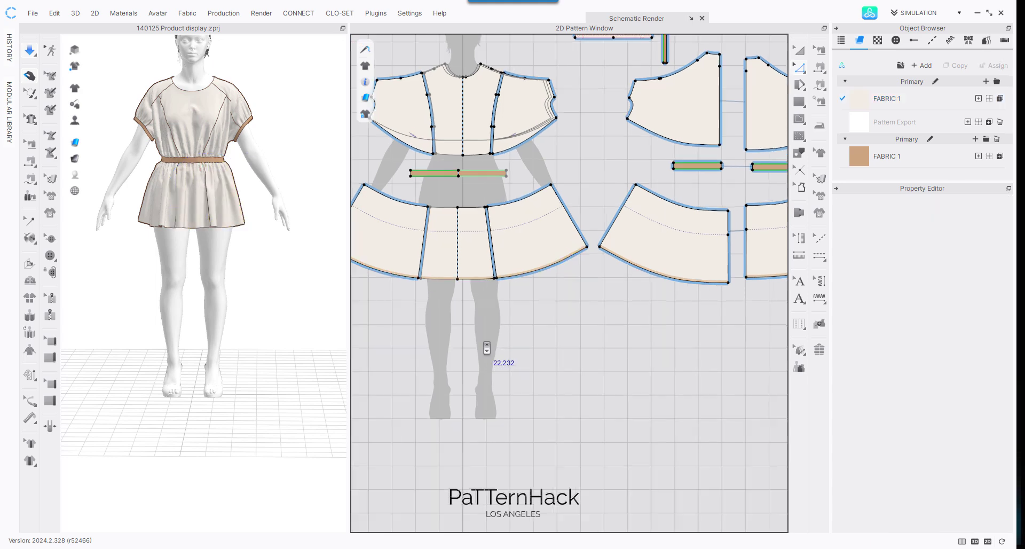
pyautogui.click(799, 102)
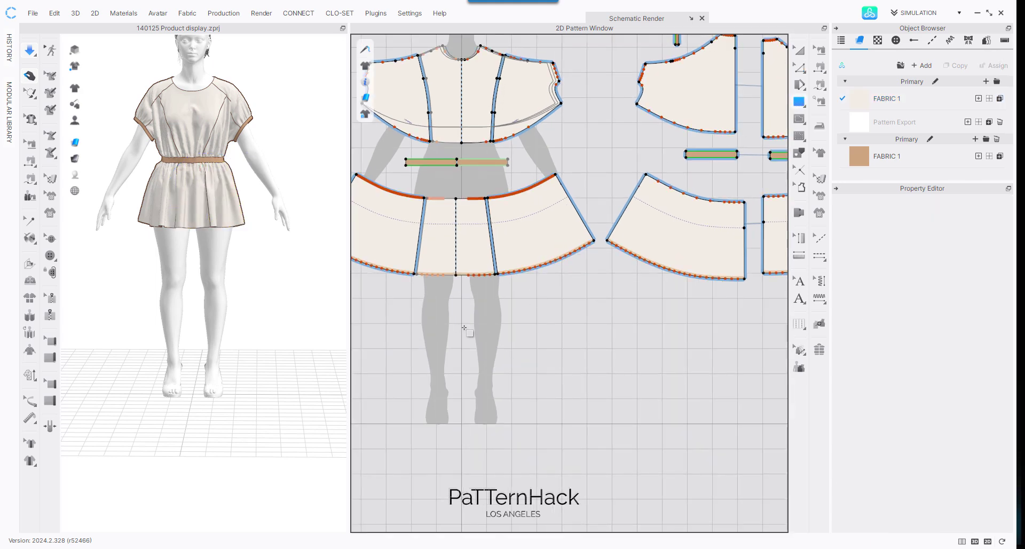
pyautogui.click(464, 342)
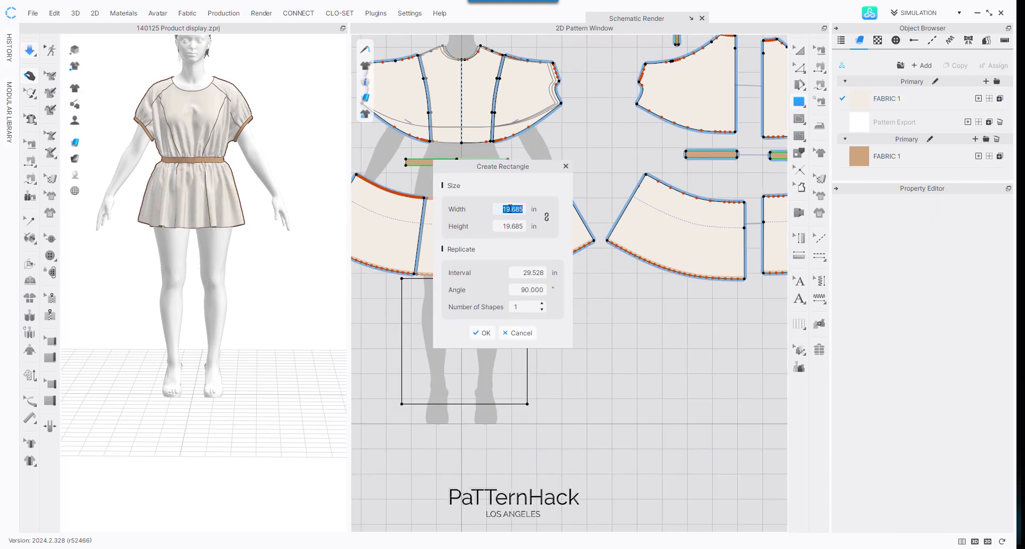
pyautogui.write('25')
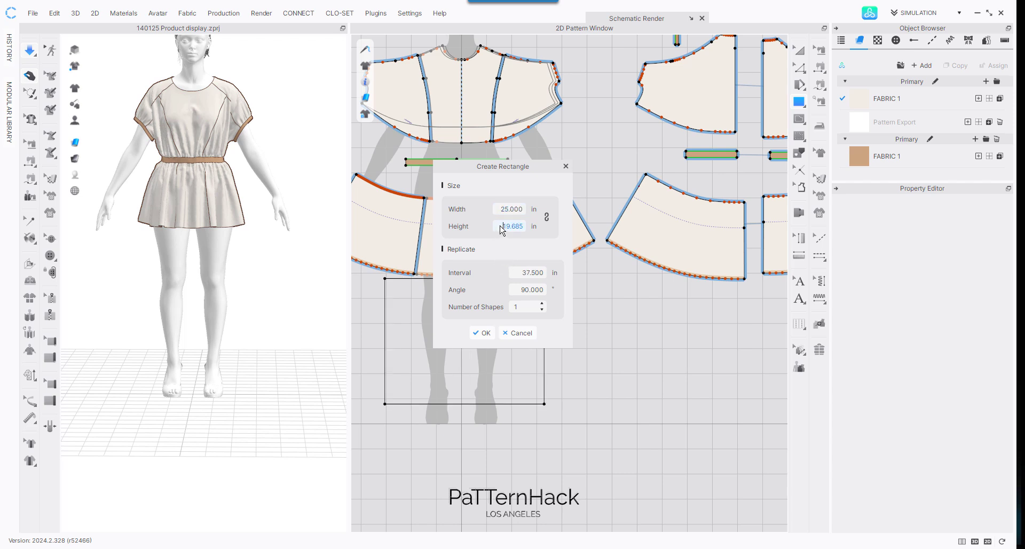
pyautogui.write('4')
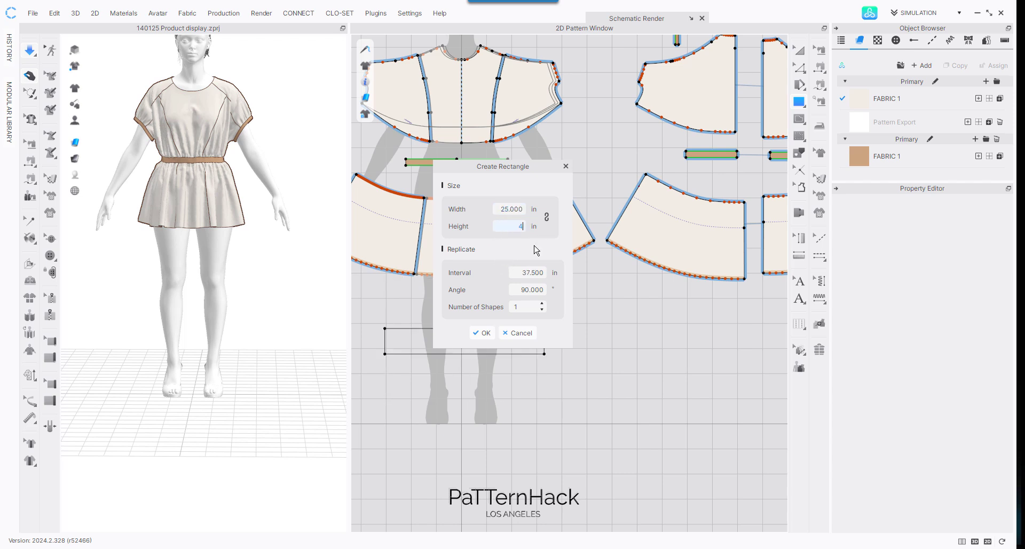
pyautogui.click(484, 333)
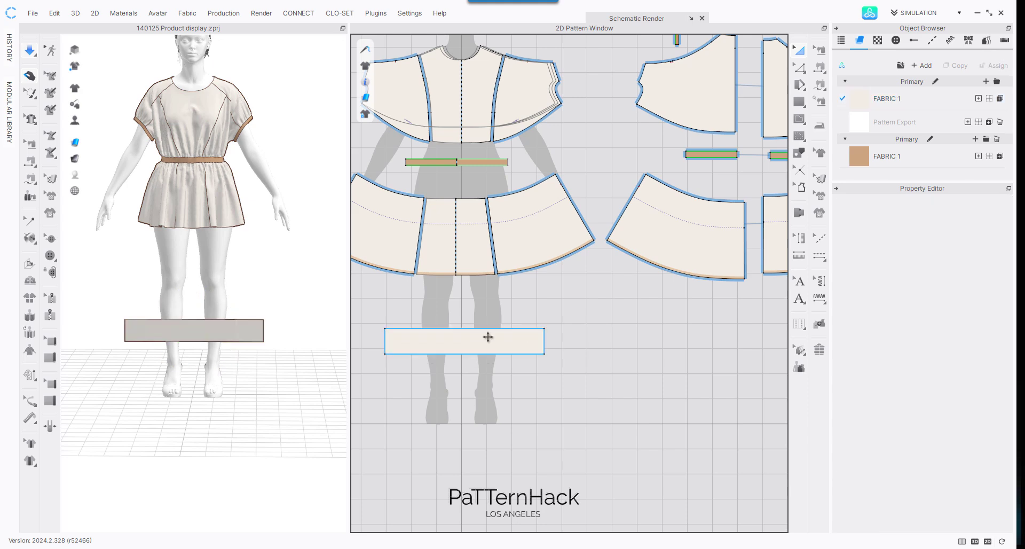
# Step: Position the new rectangle below the half front skirt hem in both the 2D layout and the 3D view
pyautogui.moveTo(487, 334); pyautogui.dragTo(563, 313)
pyautogui.click(521, 281)
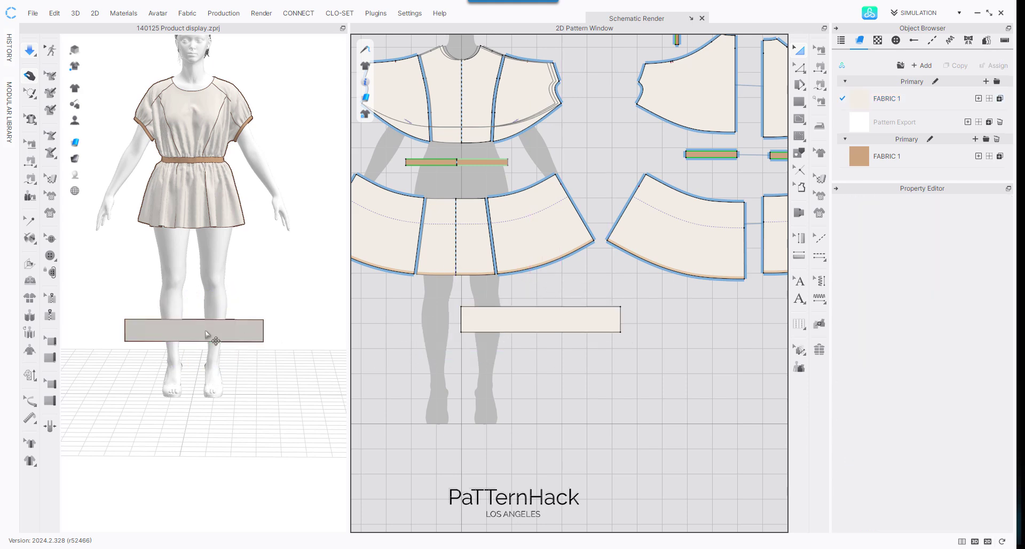
pyautogui.moveTo(206, 334); pyautogui.dragTo(259, 245)
pyautogui.click(303, 198)
pyautogui.scroll(3, 295, 106)
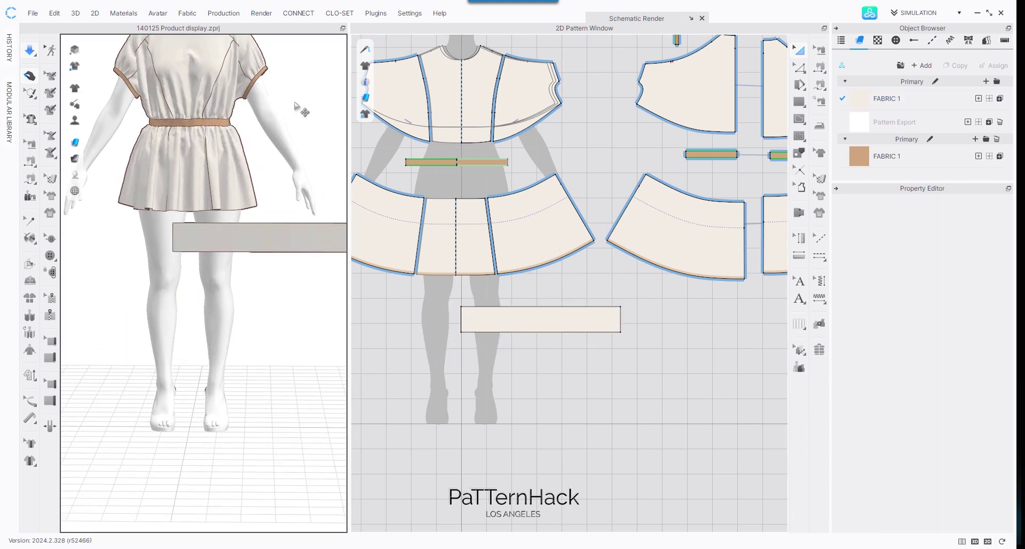
pyautogui.scroll(5, 250, 174)
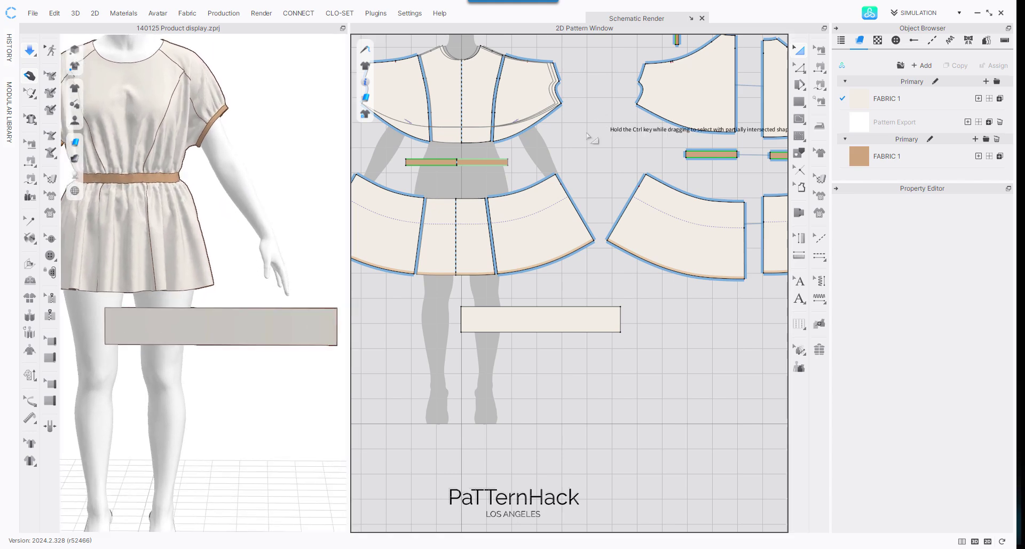
# Step: Sew the hems of the half centre panel and front side panel to the rectangle's full upper edge with M:N Free Sewing
pyautogui.scroll(5, 589, 136)
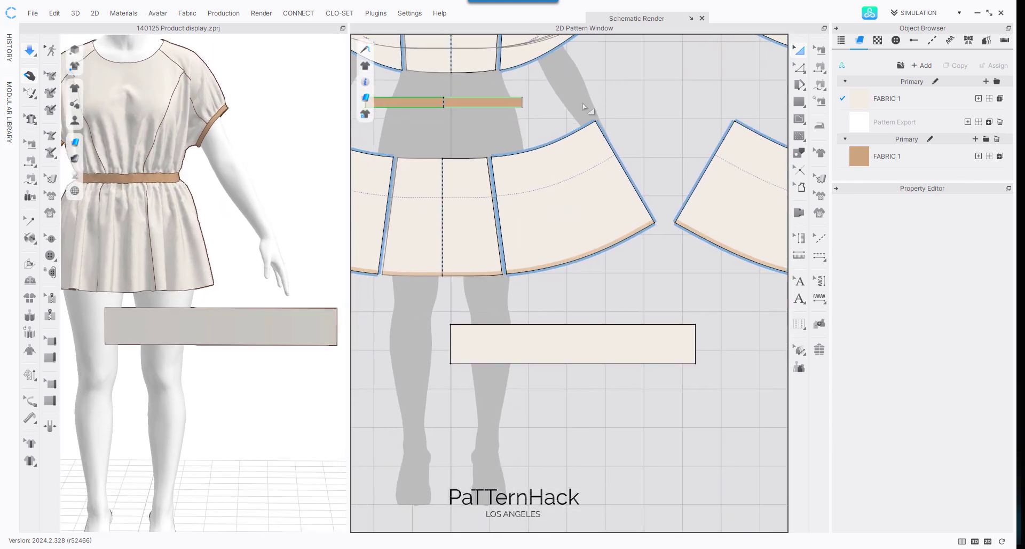
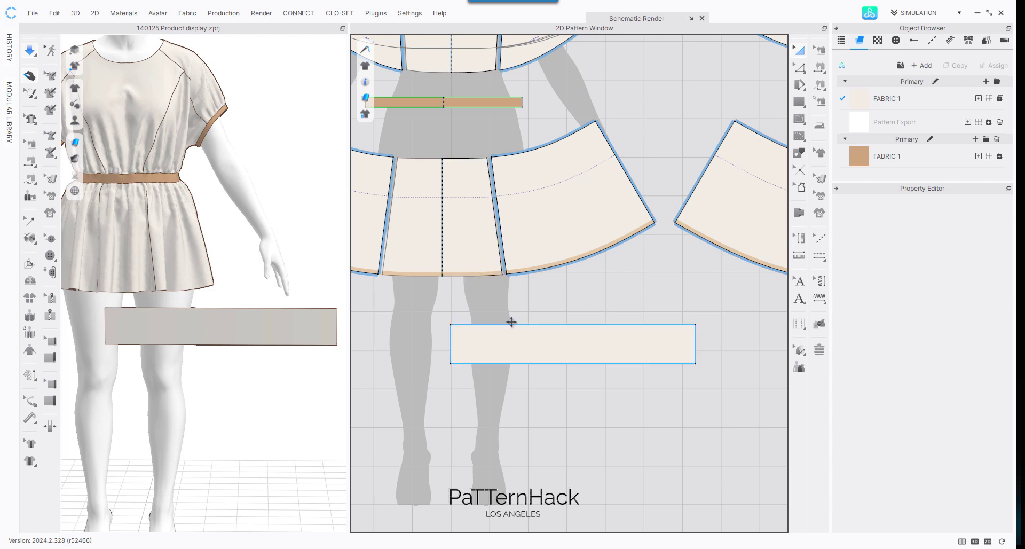
pyautogui.click(825, 91)
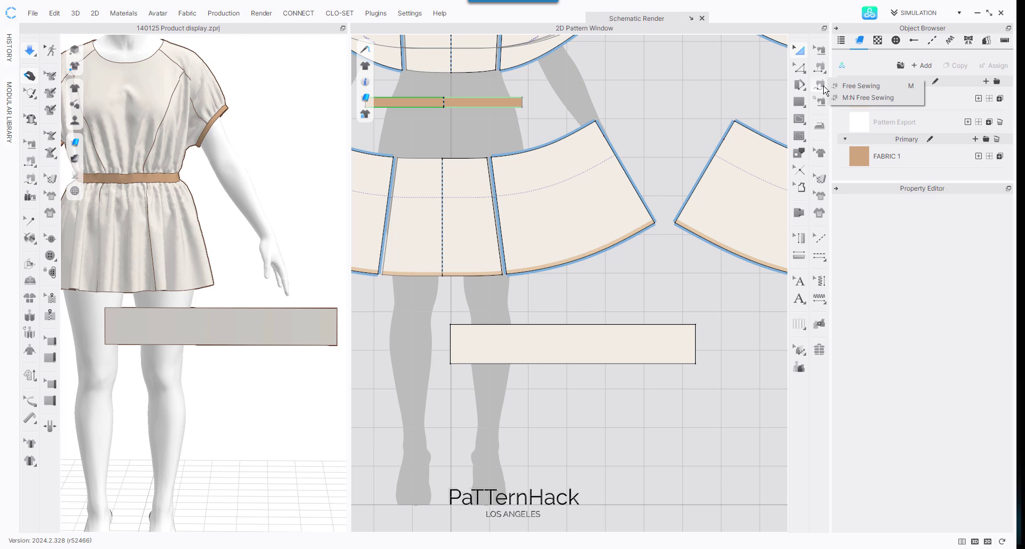
pyautogui.click(857, 99)
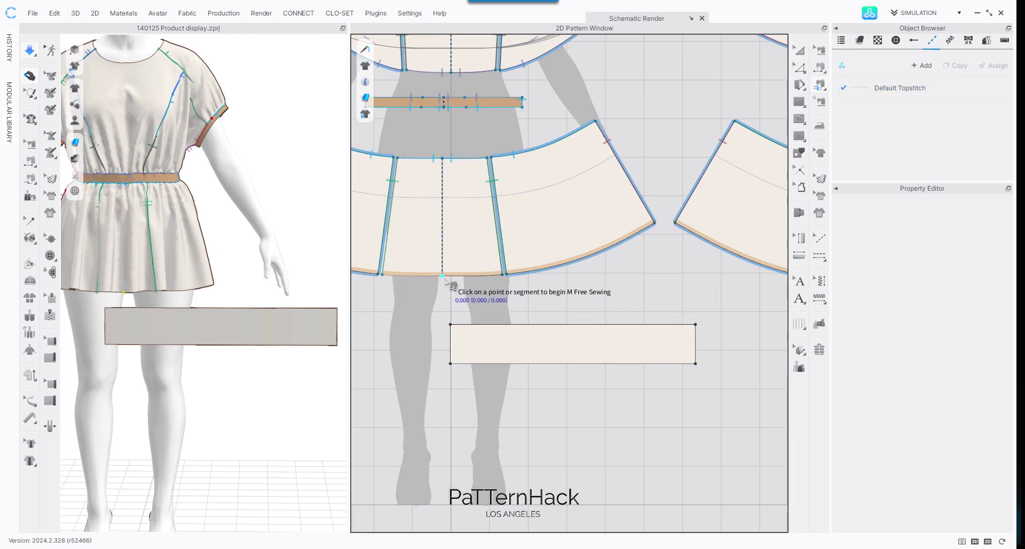
pyautogui.click(447, 281)
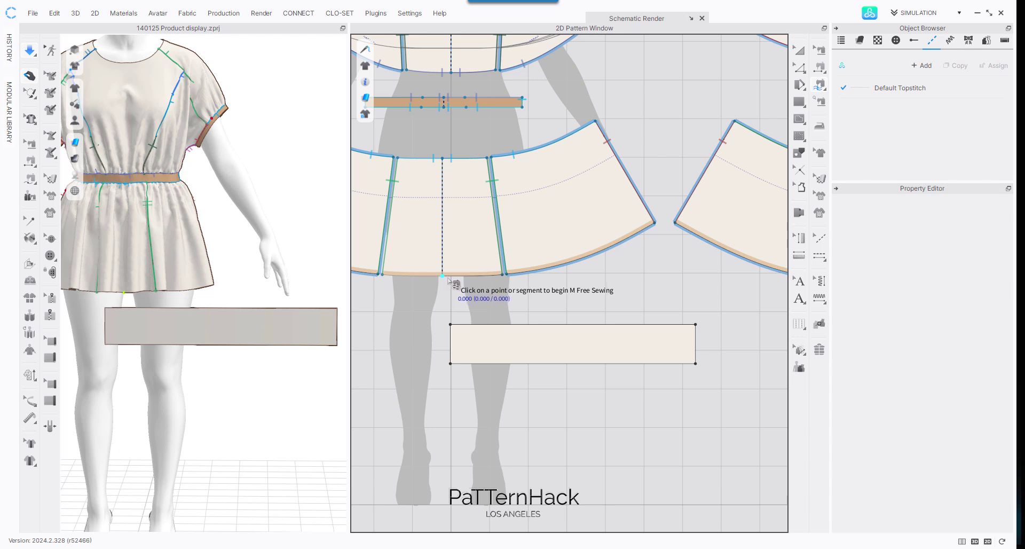
pyautogui.click(502, 277)
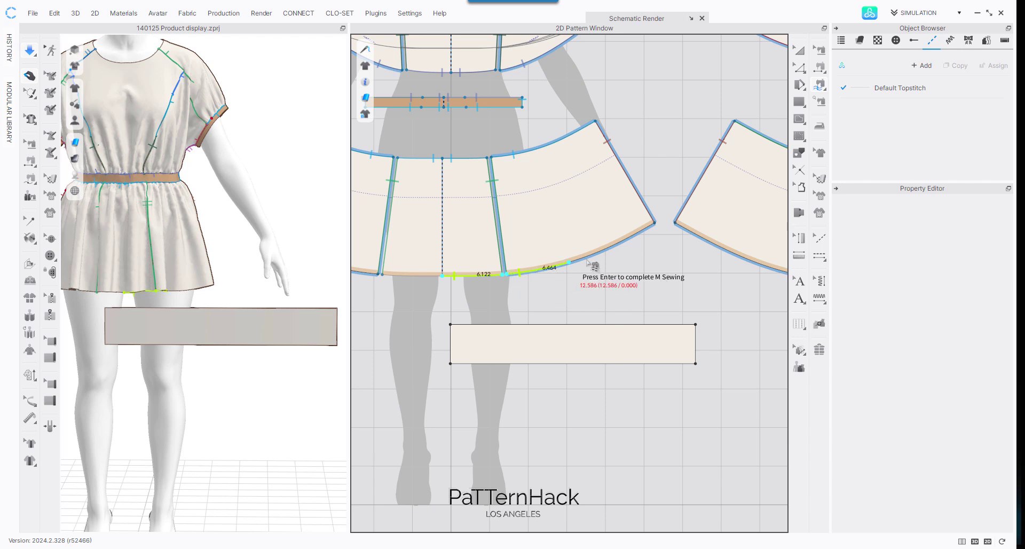
pyautogui.click(657, 226)
pyautogui.press('Return')
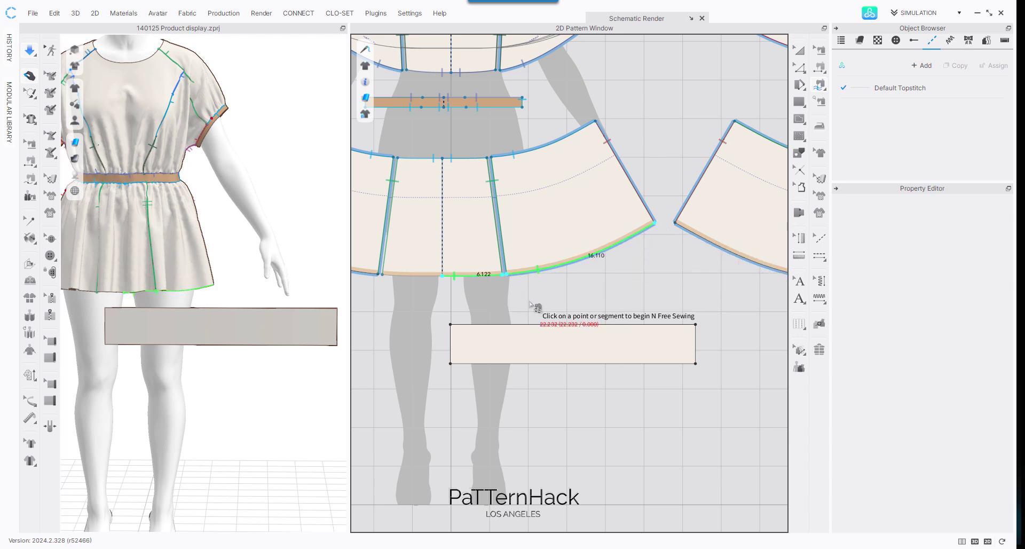
pyautogui.click(451, 325)
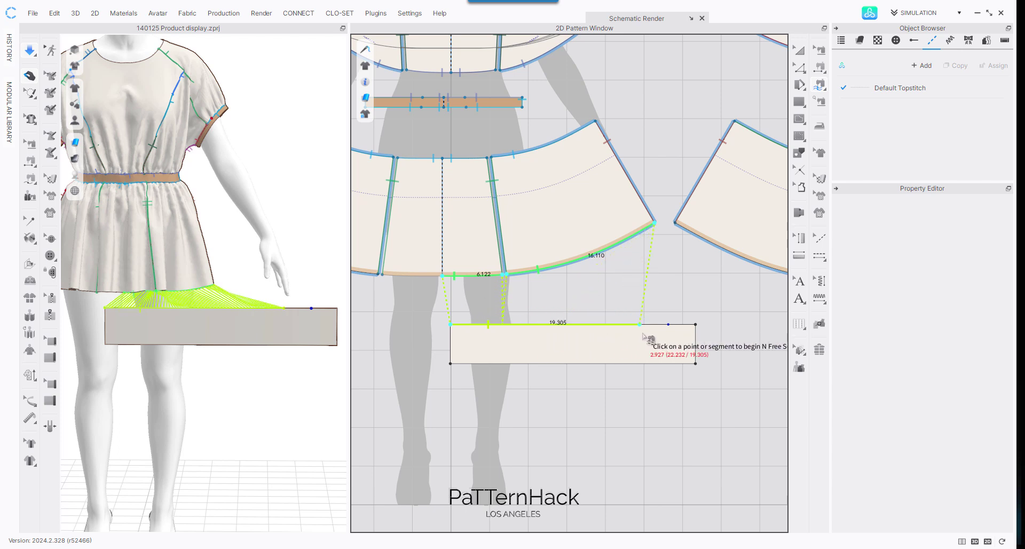
pyautogui.click(660, 333)
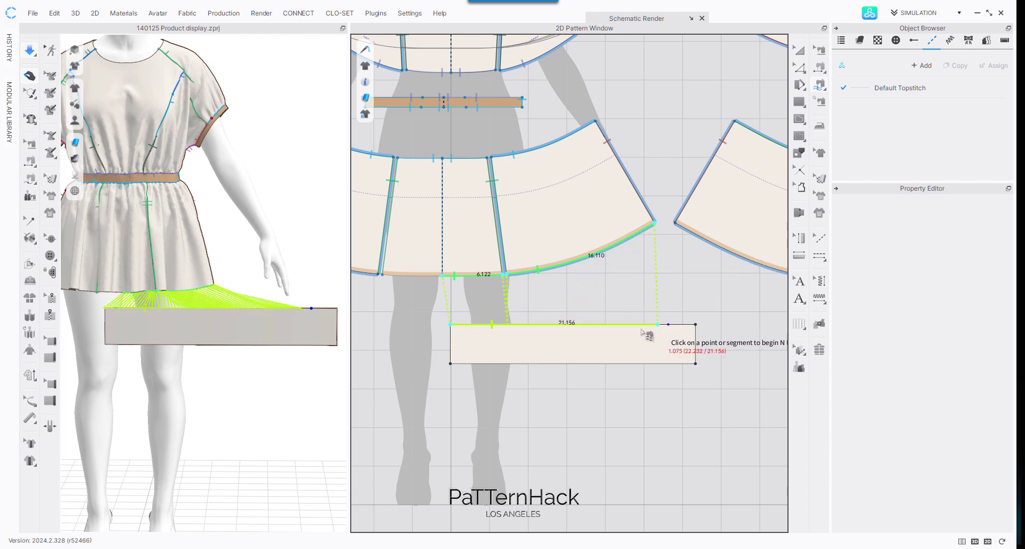
pyautogui.click(696, 327)
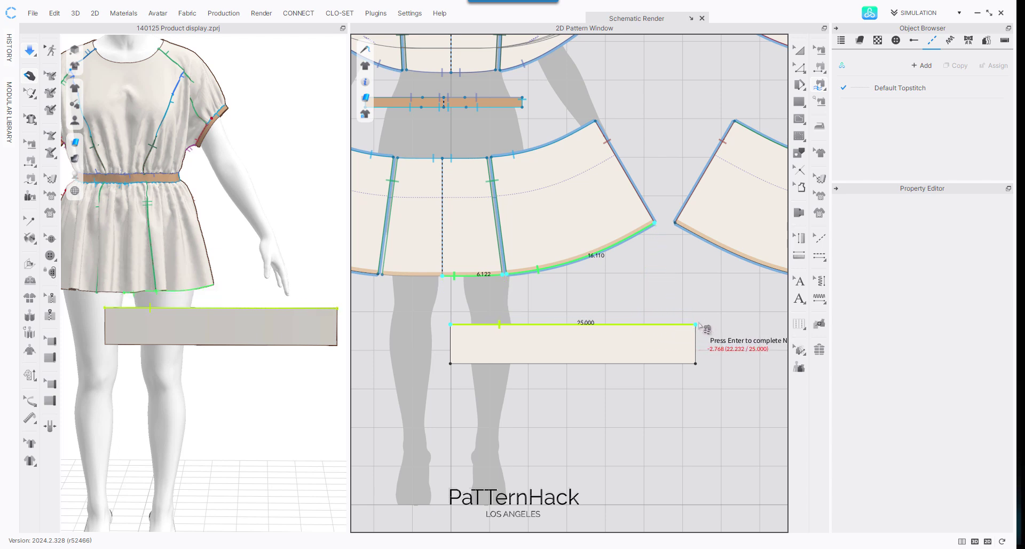
pyautogui.press('Return')
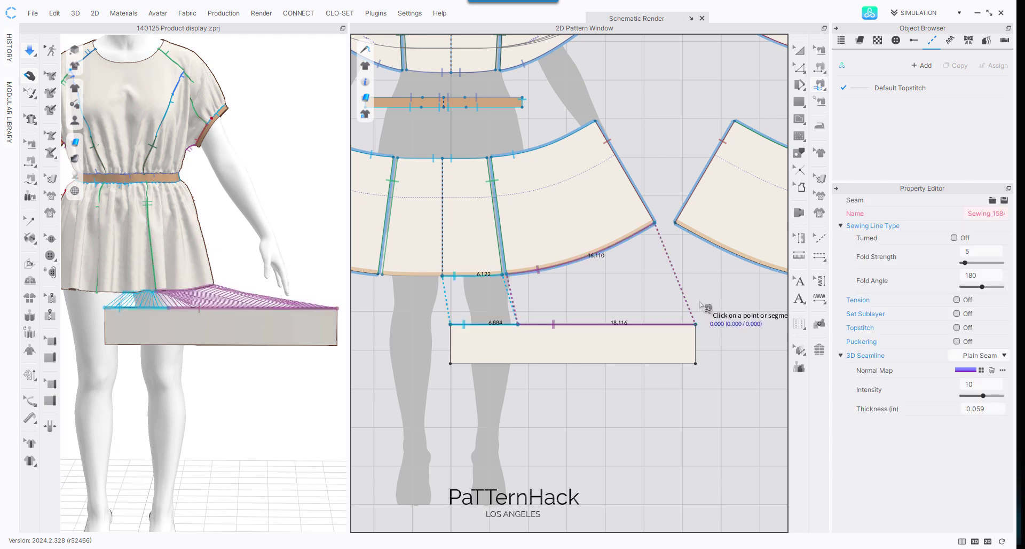
# Step: Move the ruffle rectangle lower and closer to the body's centre below the skirt hem in the 3D view
pyautogui.press('a')
pyautogui.click(301, 153)
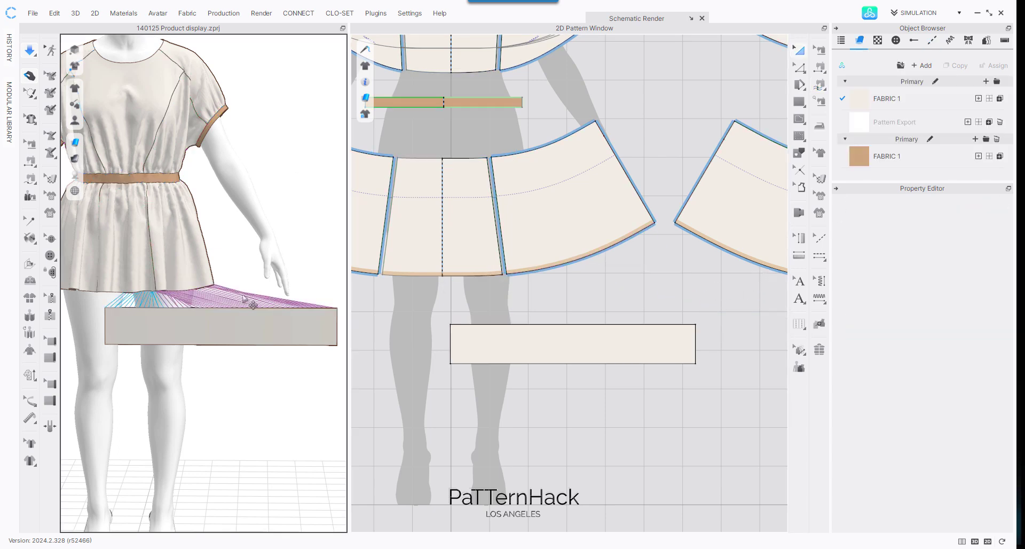
pyautogui.moveTo(230, 326); pyautogui.dragTo(182, 374)
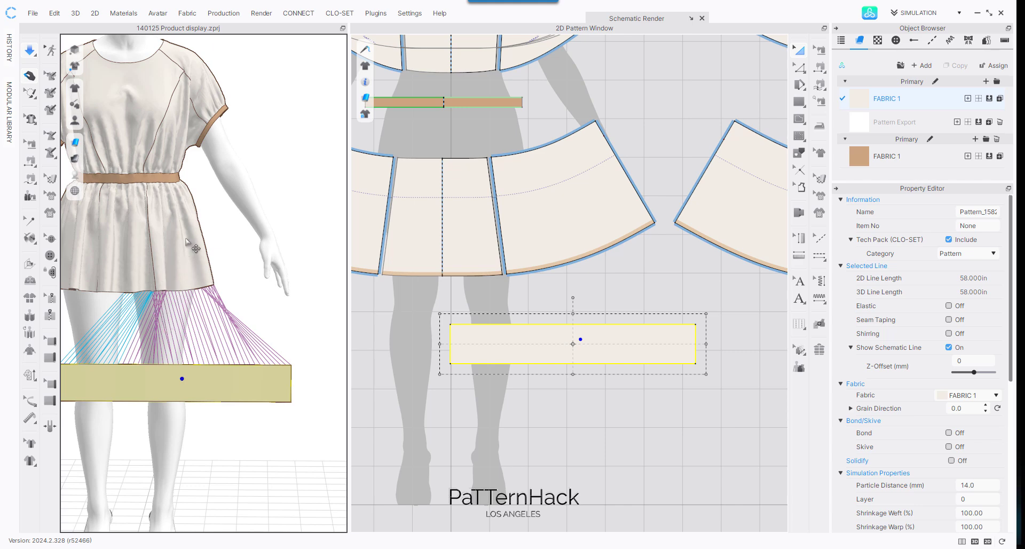
pyautogui.moveTo(187, 240); pyautogui.dragTo(174, 197, button='right')
pyautogui.scroll(-3, 194, 267)
pyautogui.moveTo(194, 267); pyautogui.dragTo(221, 175, button='middle')
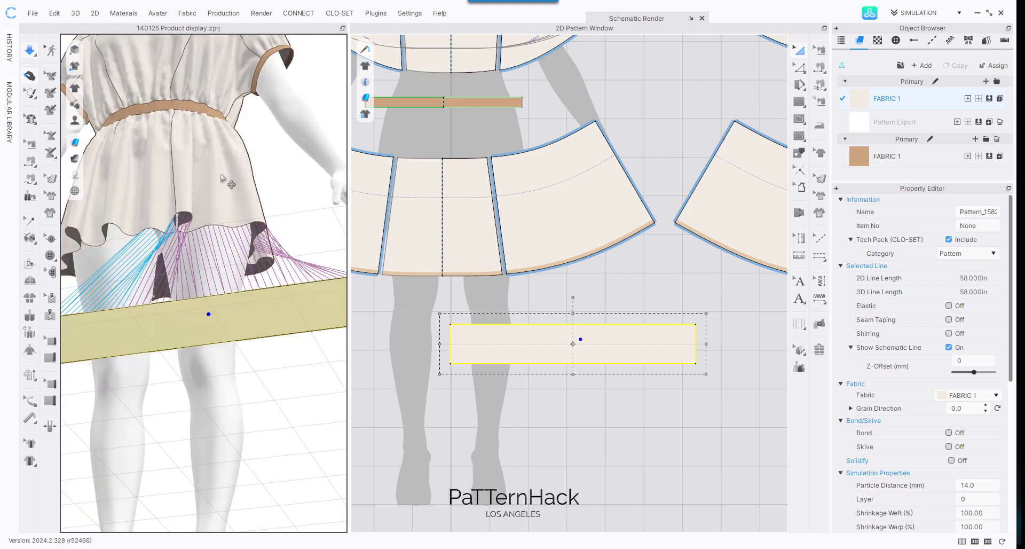
pyautogui.scroll(2, 196, 219)
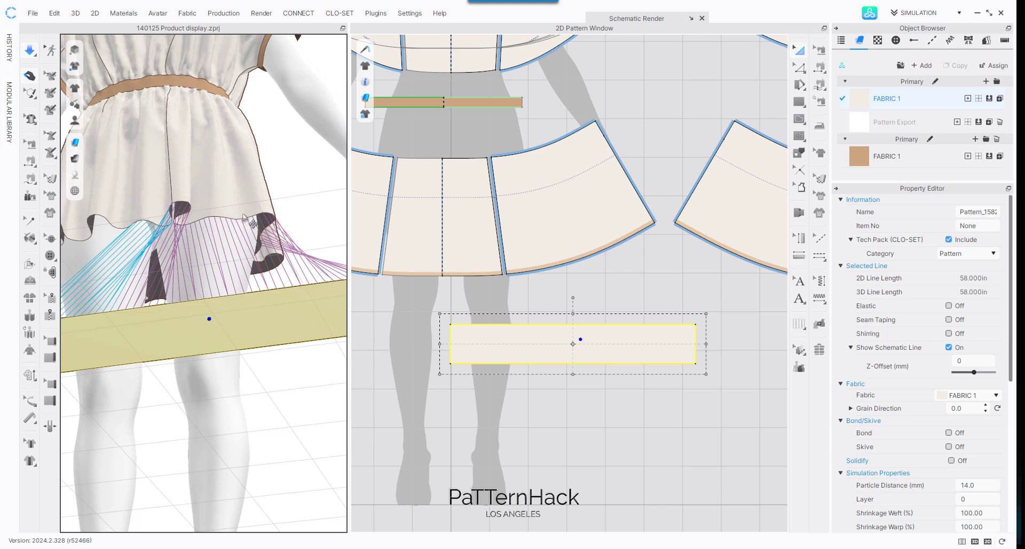
pyautogui.scroll(-3, 240, 182)
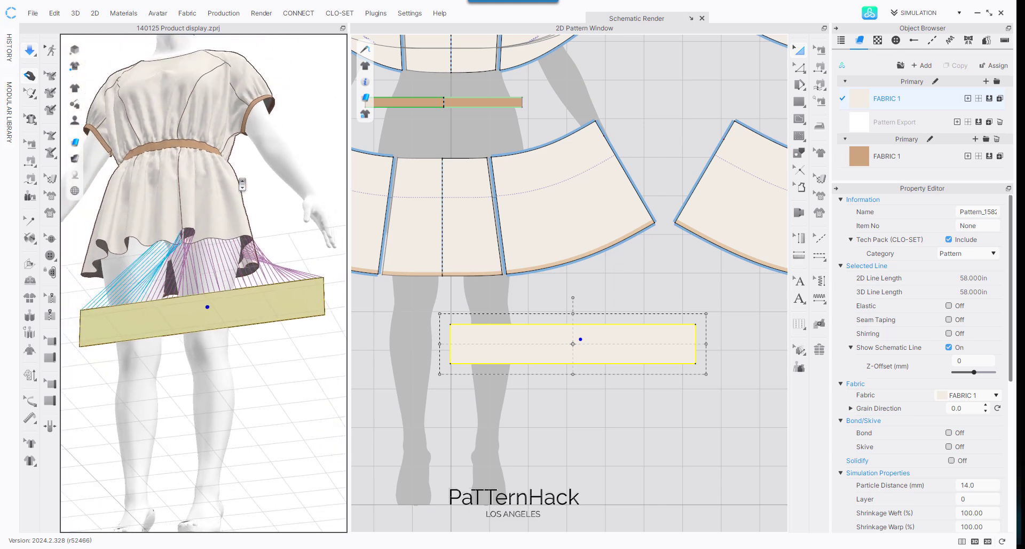
pyautogui.moveTo(240, 183); pyautogui.dragTo(252, 230, button='right')
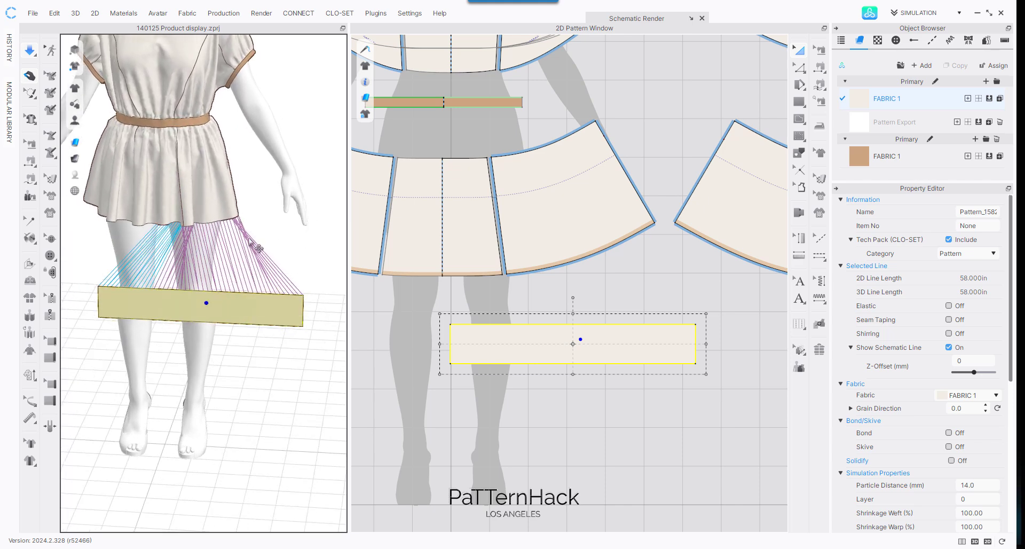
# Step: Simulate the garment so the ruffle joins the skirt hem, and tug the ruffle into place on the avatar
pyautogui.click(287, 241)
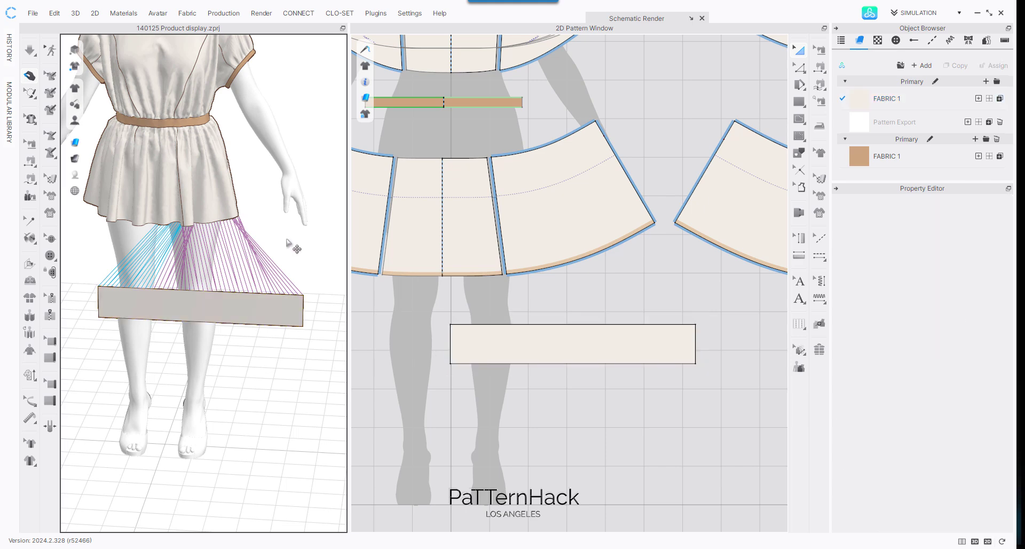
pyautogui.press('space')
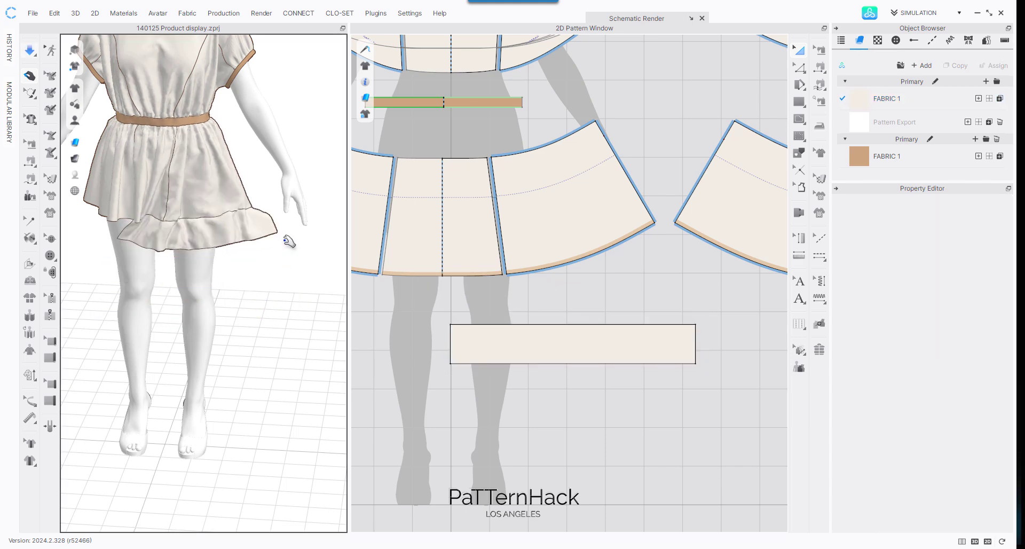
pyautogui.click(195, 245)
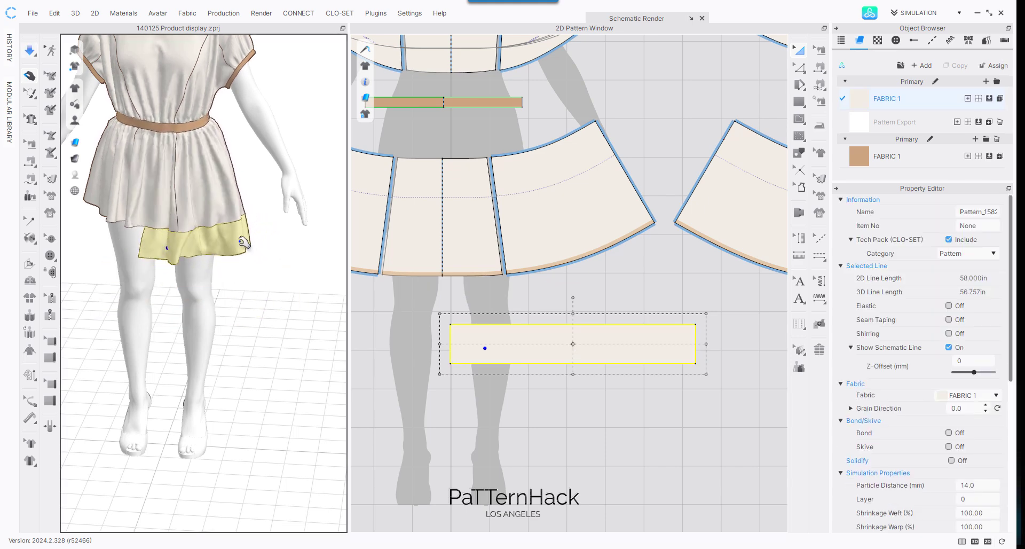
pyautogui.click(149, 239)
pyautogui.click(232, 285)
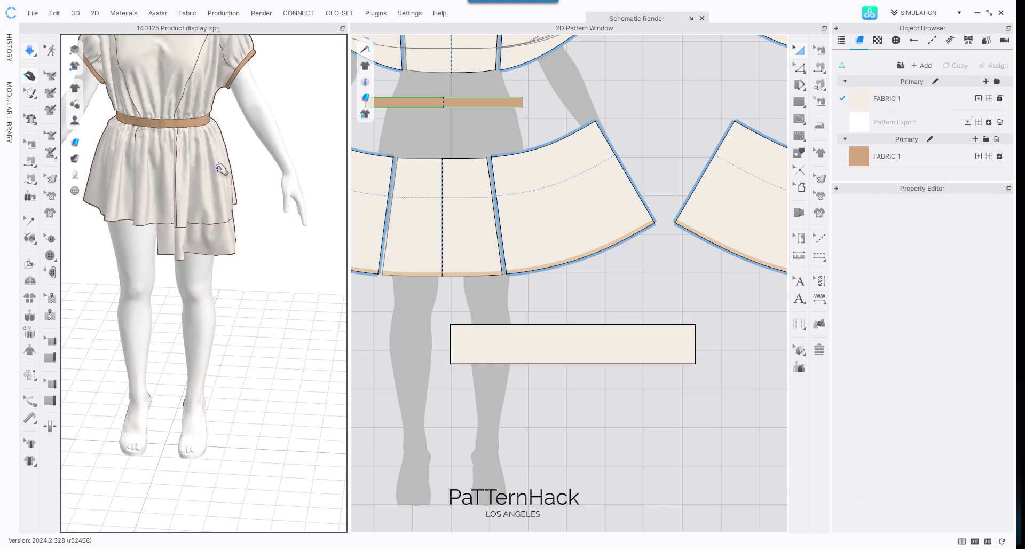
pyautogui.press('2')
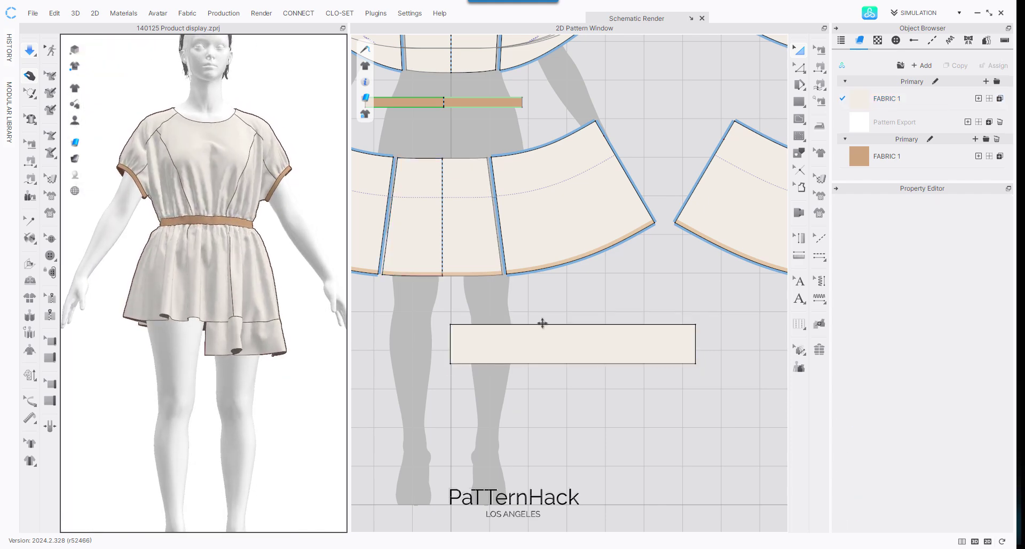
# Step: Create a symmetric, sewn copy of the ruffle below the other half of the front skirt and simulate it
pyautogui.click(565, 339)
pyautogui.click(566, 339)
pyautogui.scroll(-4, 624, 272)
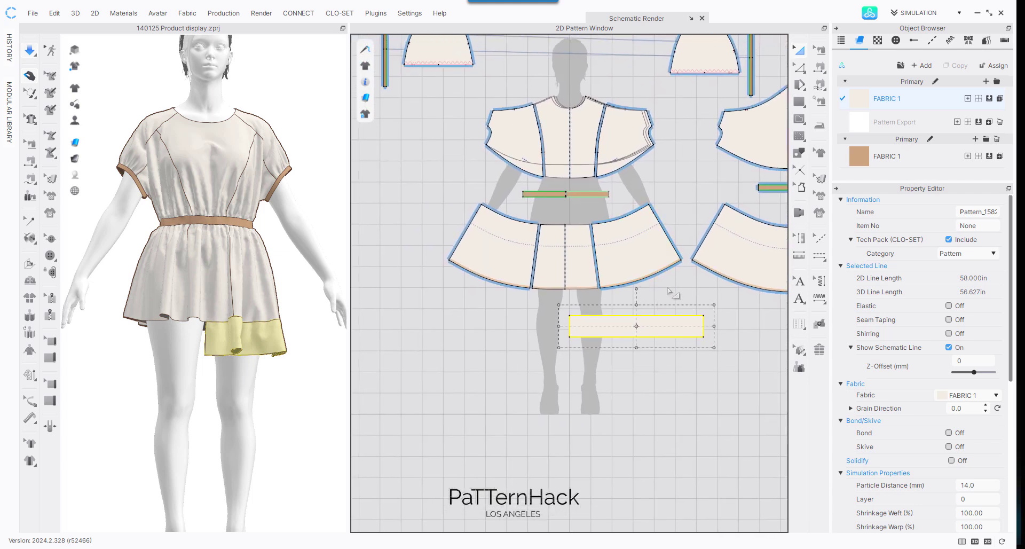
pyautogui.moveTo(536, 320); pyautogui.dragTo(485, 324)
pyautogui.click(480, 325)
pyautogui.moveTo(220, 268); pyautogui.dragTo(281, 316, button='right')
pyautogui.moveTo(307, 252); pyautogui.dragTo(178, 258, button='right')
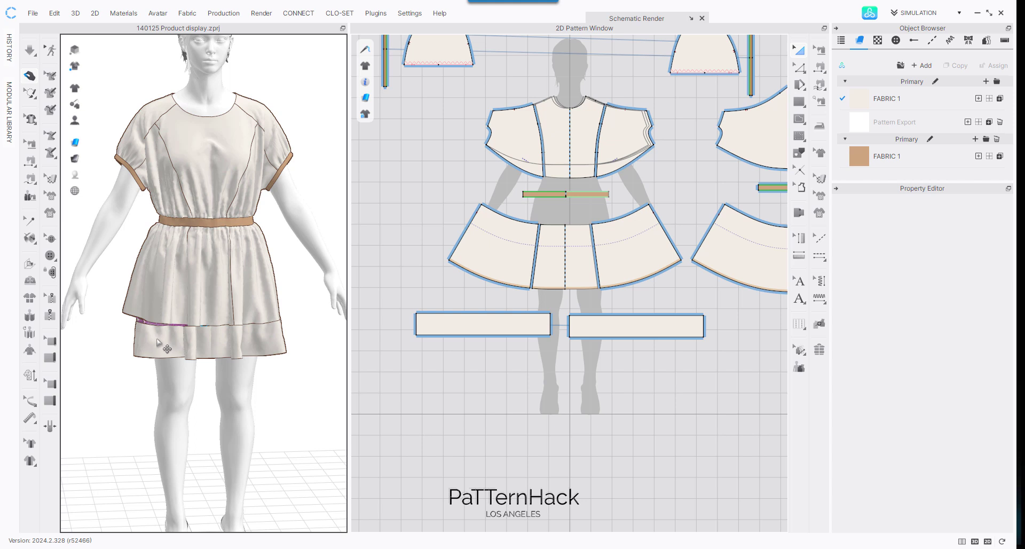
pyautogui.click(141, 347)
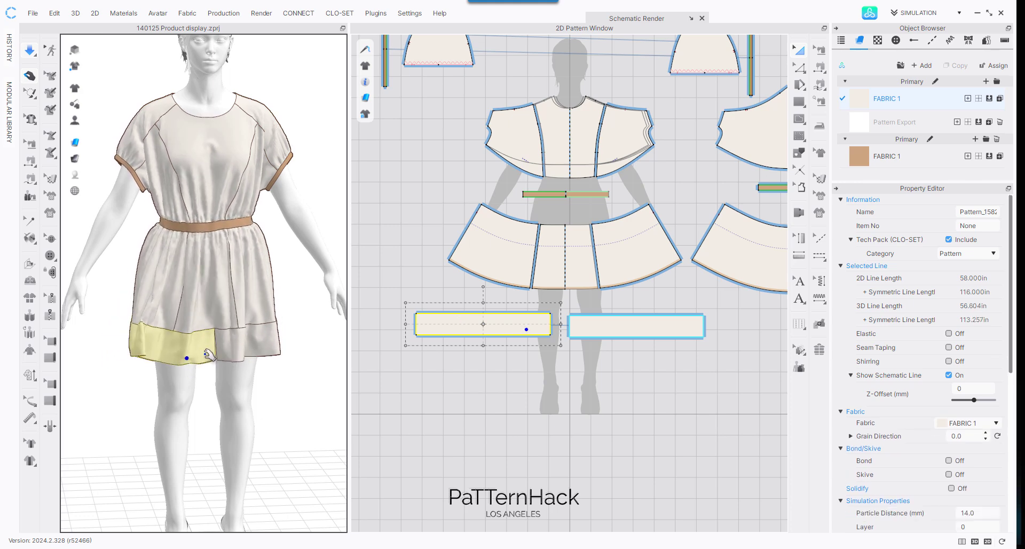
# Step: Sew the two ruffle pieces together along their facing 4 in centre front edges and simulate the seam
pyautogui.click(568, 395)
pyautogui.scroll(2, 568, 395)
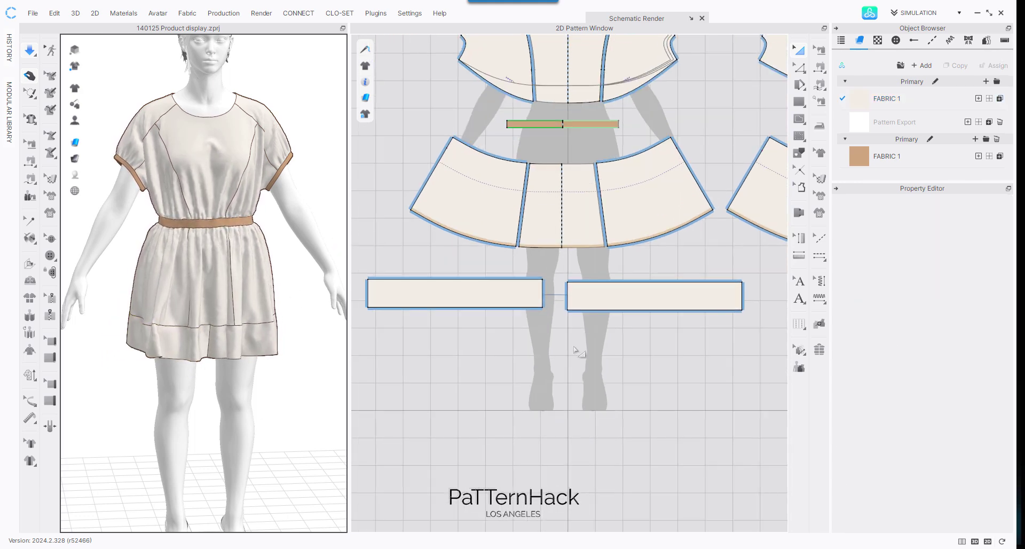
pyautogui.click(569, 300)
pyautogui.click(551, 342)
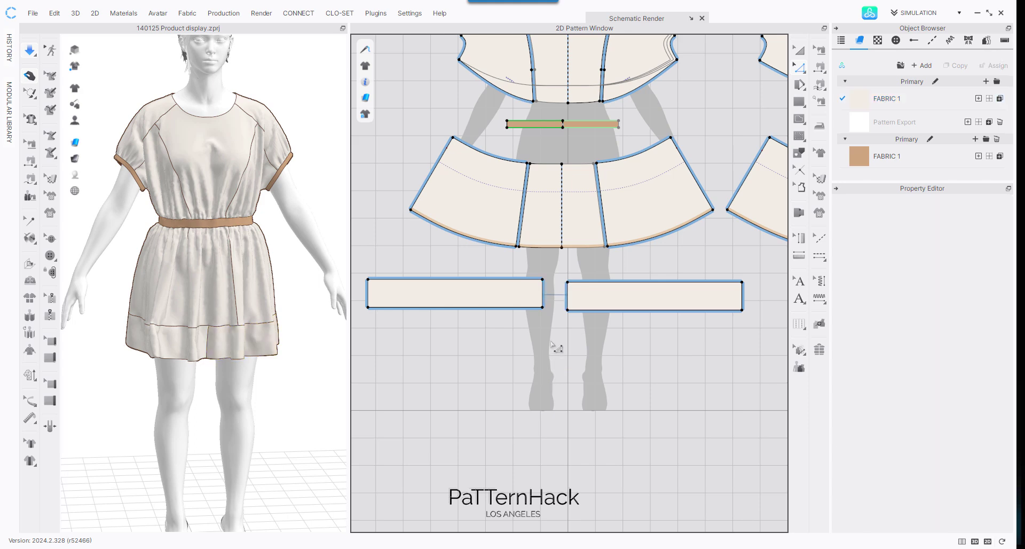
pyautogui.scroll(-2, 286, 220)
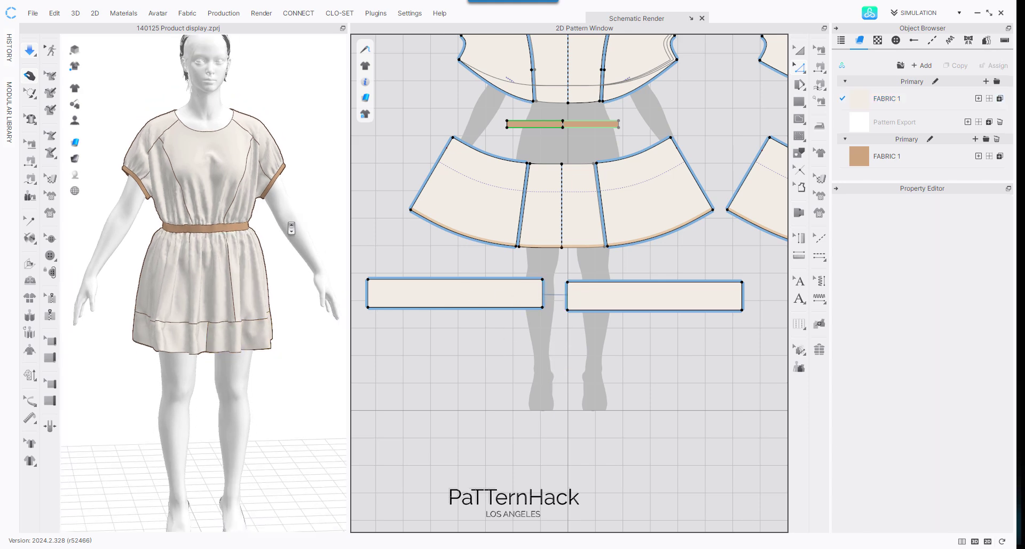
pyautogui.moveTo(290, 224); pyautogui.dragTo(206, 240, button='right')
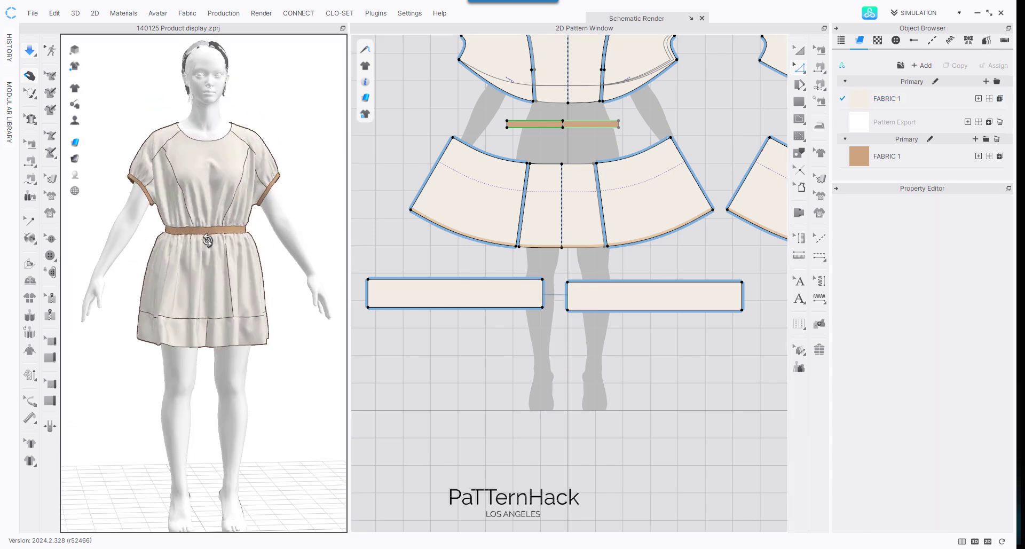
pyautogui.click(568, 299)
pyautogui.click(817, 70)
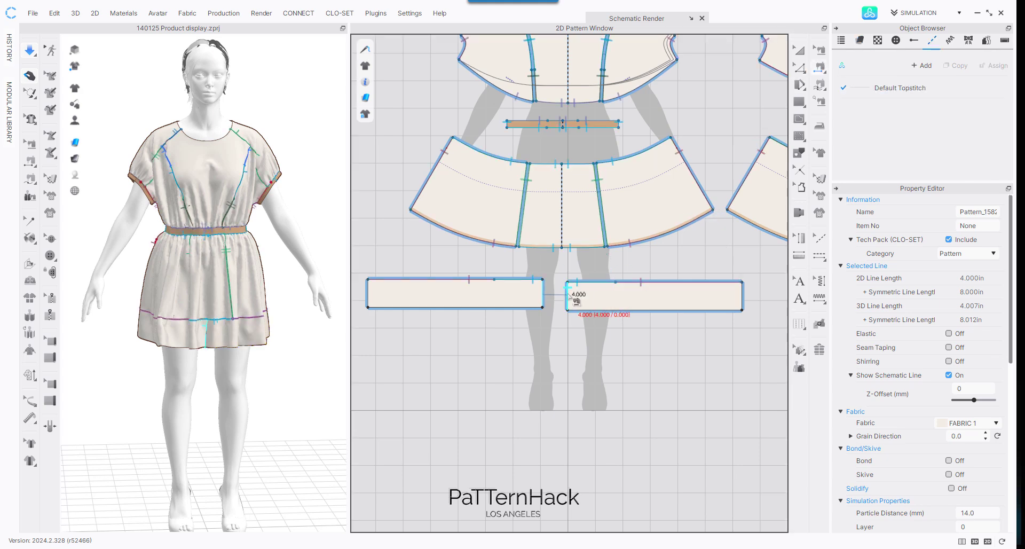
pyautogui.click(542, 294)
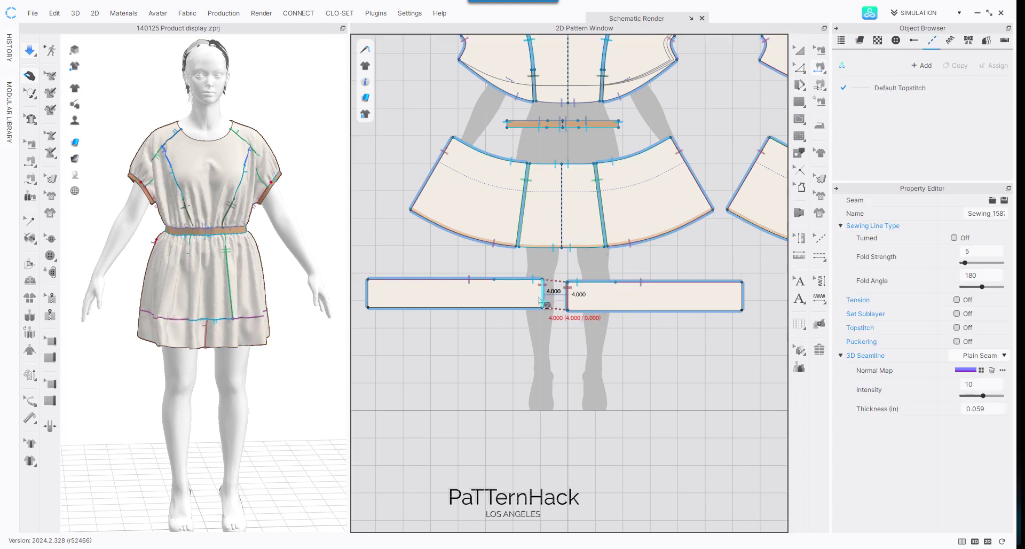
pyautogui.press('space')
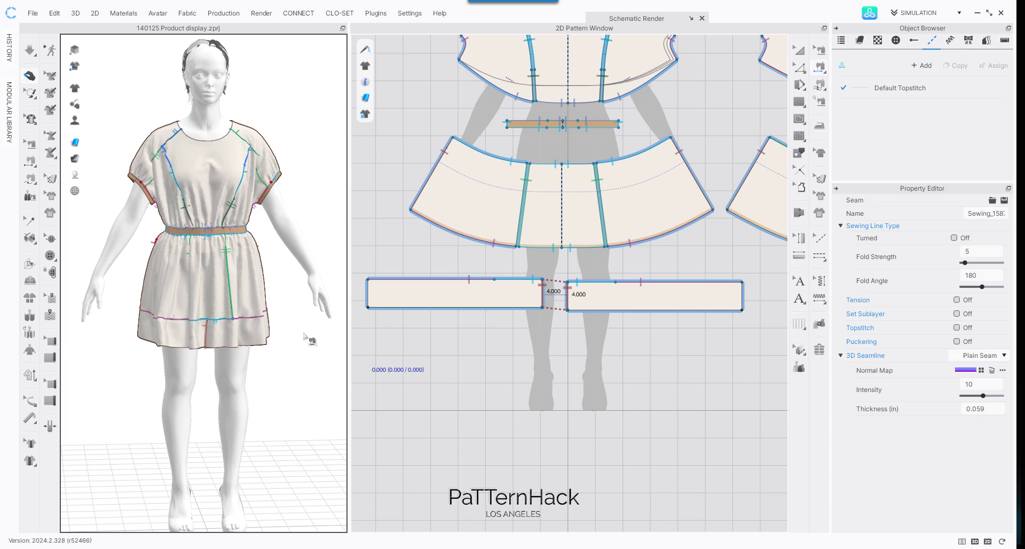
pyautogui.press('space')
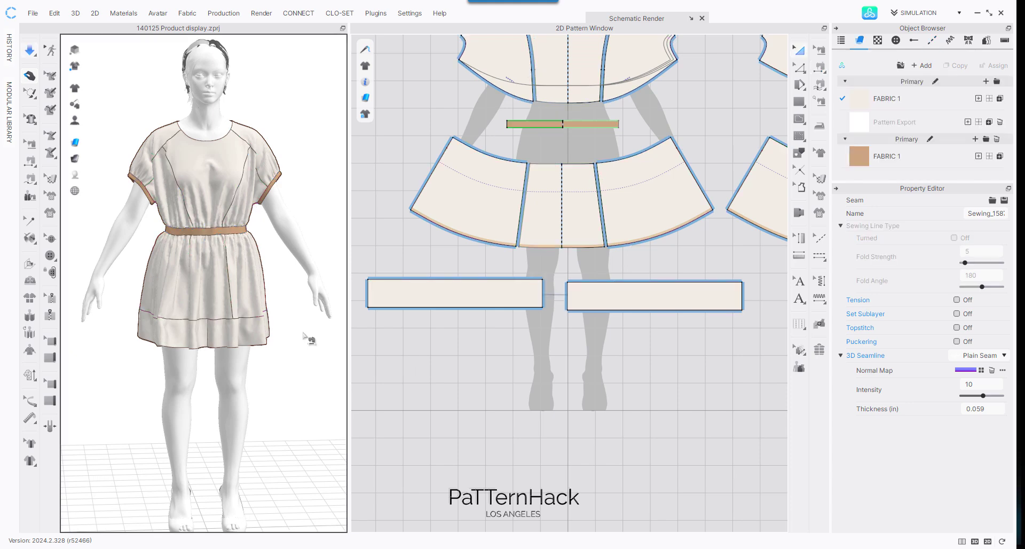
# Step: Tug the front ruffle and skirt panels during simulation to settle the drape around the centre front seam
pyautogui.click(217, 339)
pyautogui.click(189, 334)
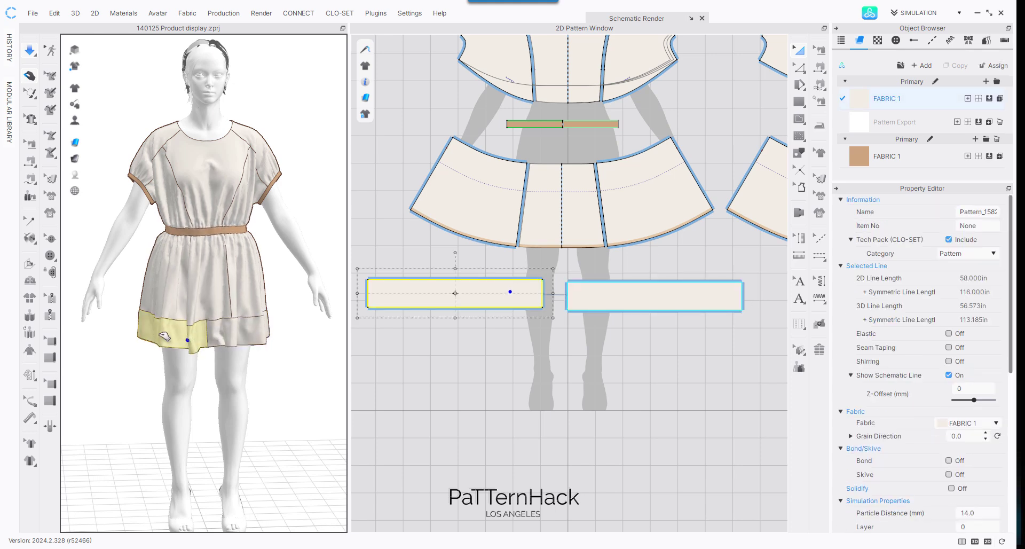
pyautogui.moveTo(165, 291); pyautogui.dragTo(130, 293)
pyautogui.moveTo(213, 294); pyautogui.dragTo(267, 318)
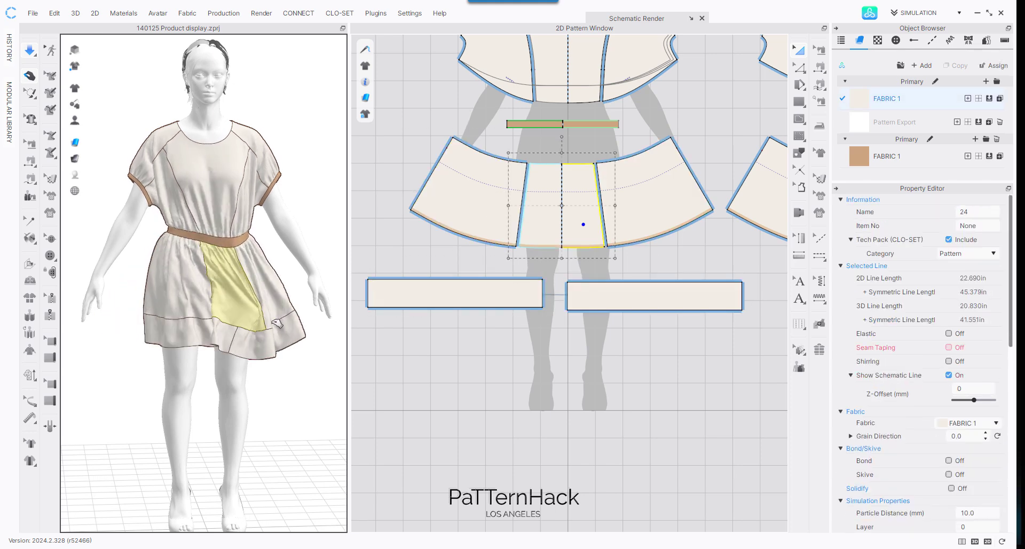
pyautogui.click(454, 292)
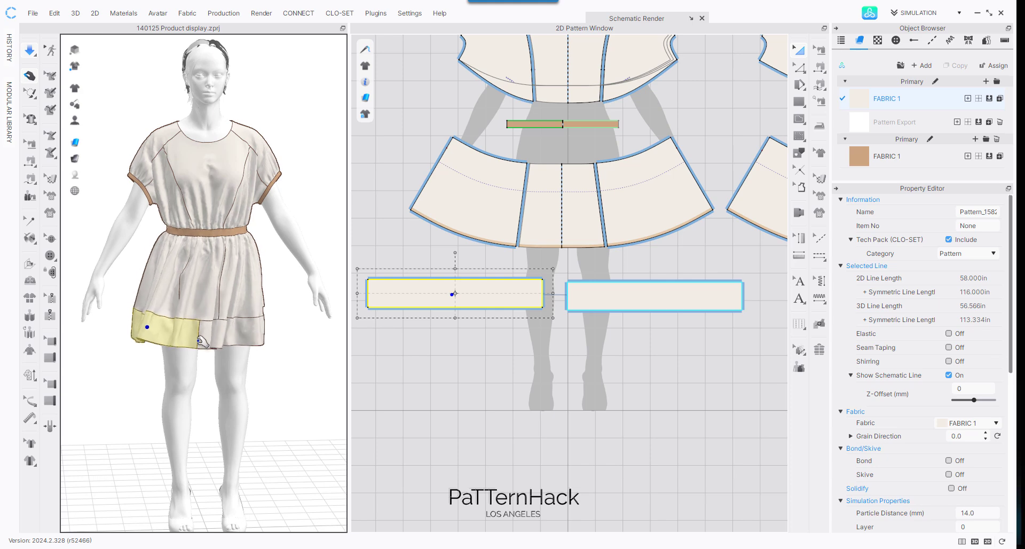
pyautogui.moveTo(290, 177); pyautogui.dragTo(160, 182, button='right')
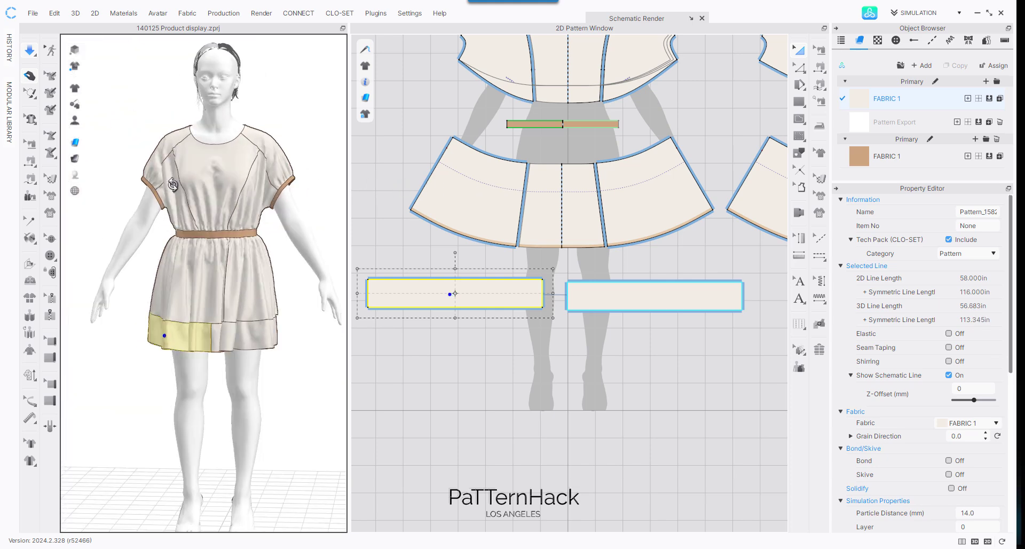
pyautogui.moveTo(254, 227); pyautogui.dragTo(242, 238, button='middle')
pyautogui.click(234, 339)
pyautogui.moveTo(244, 338); pyautogui.dragTo(283, 348)
pyautogui.click(249, 290)
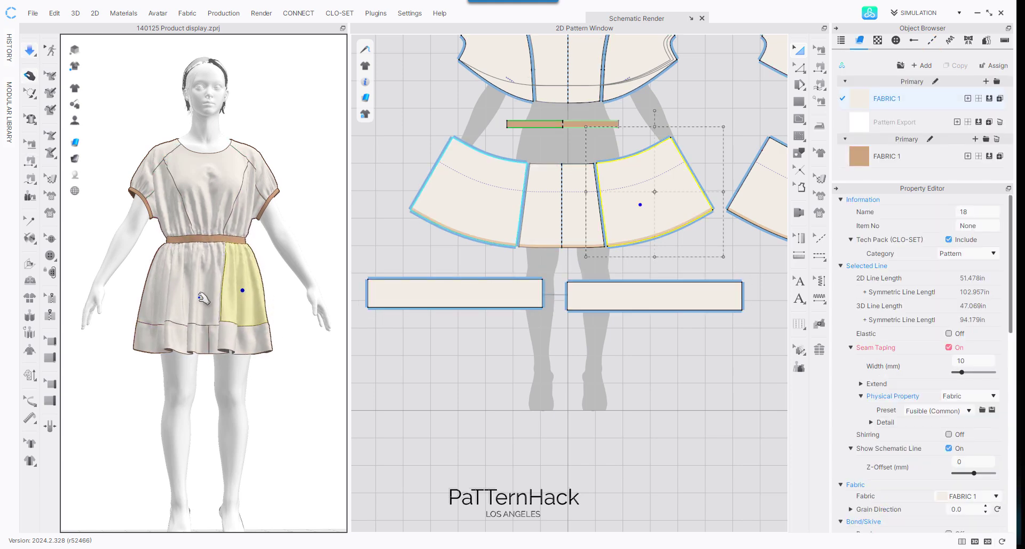
# Step: Copy both front ruffle pieces and place the copies below the back skirt panels in the 2D layout
pyautogui.moveTo(189, 298); pyautogui.dragTo(344, 297, button='right')
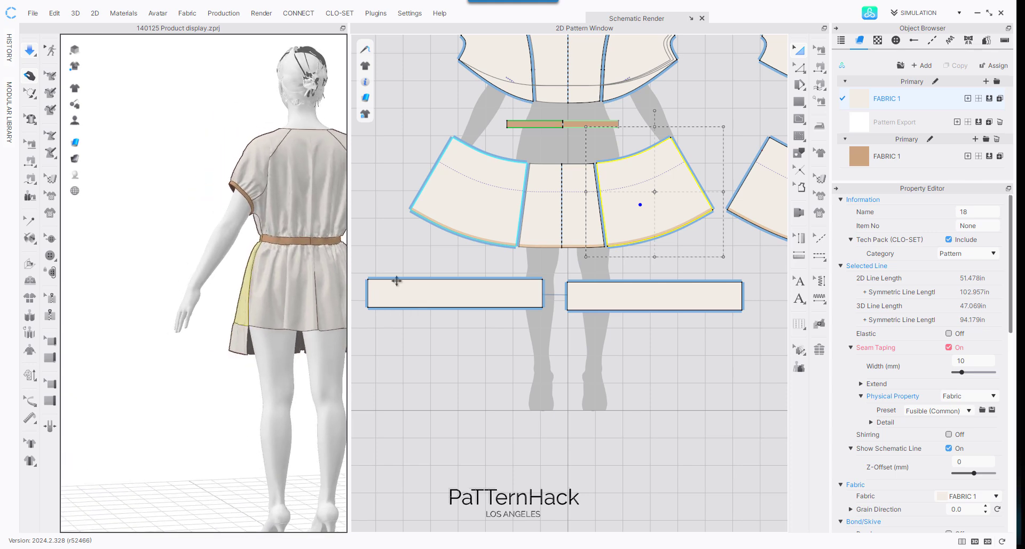
pyautogui.moveTo(265, 234); pyautogui.dragTo(173, 191, button='middle')
pyautogui.scroll(5, 513, 343)
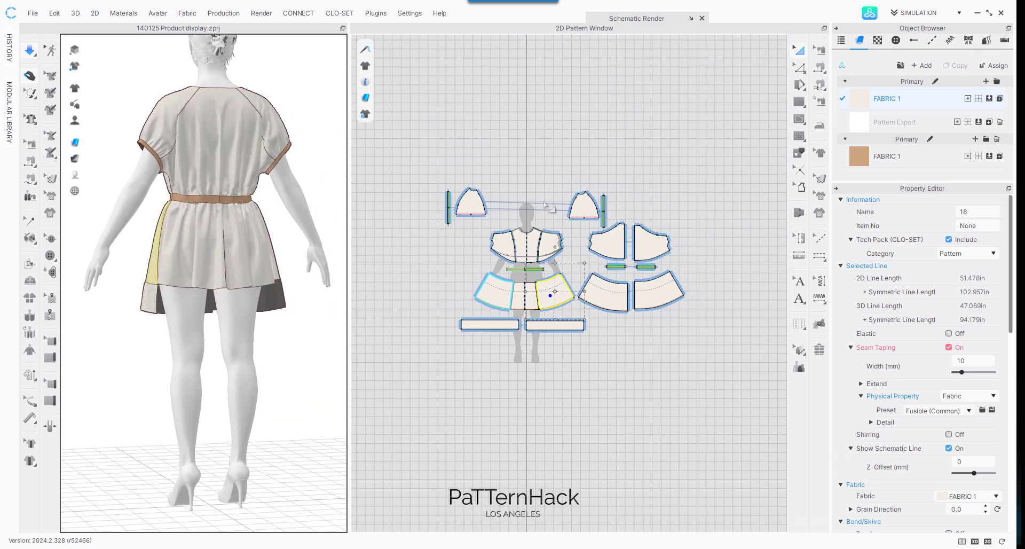
pyautogui.moveTo(575, 209); pyautogui.dragTo(478, 230, button='middle')
pyautogui.scroll(-4, 475, 216)
pyautogui.moveTo(454, 312); pyautogui.dragTo(480, 153, button='middle')
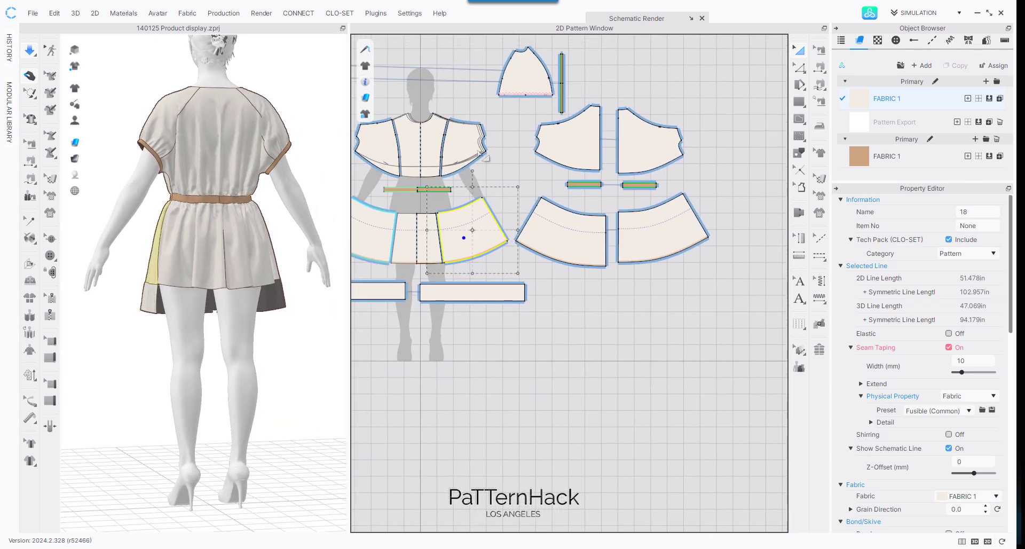
pyautogui.click(377, 293)
pyautogui.keyDown('shift'); pyautogui.click(448, 295); pyautogui.keyUp('shift')
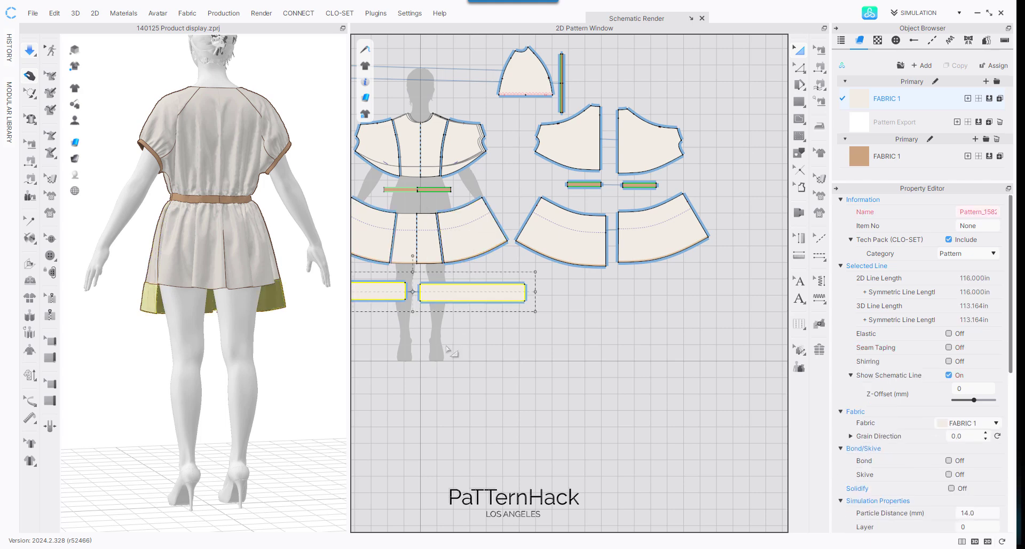
pyautogui.moveTo(453, 353); pyautogui.dragTo(680, 306)
# Step: Spread the back skirt and back bodice panels apart so they sit above the two new ruffle pieces
pyautogui.moveTo(680, 220); pyautogui.dragTo(725, 220)
pyautogui.moveTo(561, 229); pyautogui.dragTo(581, 229)
pyautogui.moveTo(669, 133); pyautogui.dragTo(701, 130)
pyautogui.moveTo(595, 138); pyautogui.dragTo(618, 130)
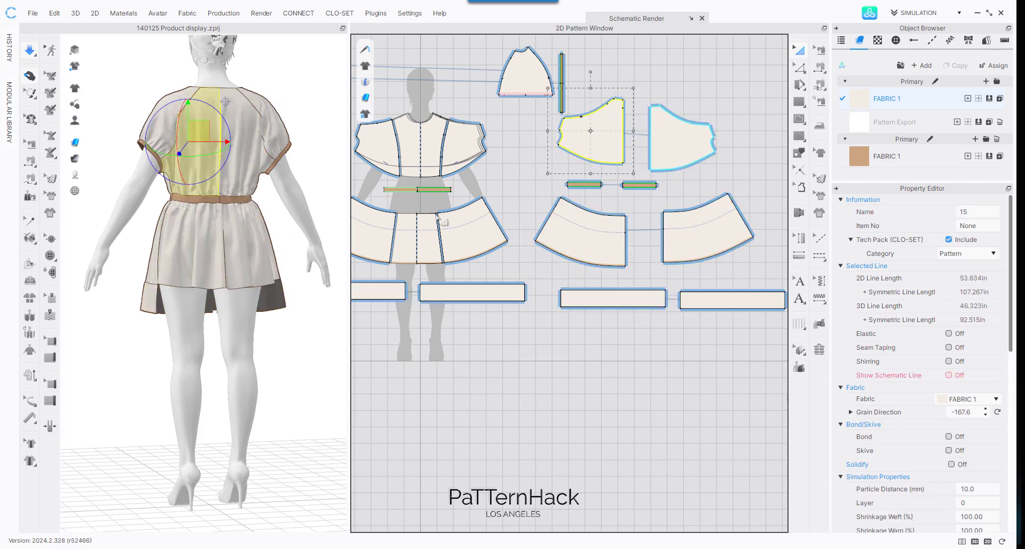
# Step: Move both new ruffle pieces together in 3D so they sit behind the avatar at the back skirt hem
pyautogui.click(579, 354)
pyautogui.scroll(-4, 219, 251)
pyautogui.moveTo(226, 238)
pyautogui.mouseDown(button='right')
pyautogui.moveTo(311, 228)
pyautogui.moveTo(336, 320)
pyautogui.moveTo(181, 242)
pyautogui.moveTo(219, 277)
pyautogui.moveTo(231, 341)
pyautogui.moveTo(243, 224)
pyautogui.moveTo(278, 239)
pyautogui.moveTo(208, 231)
pyautogui.moveTo(229, 240)
pyautogui.mouseUp(button='right')
pyautogui.click(264, 363)
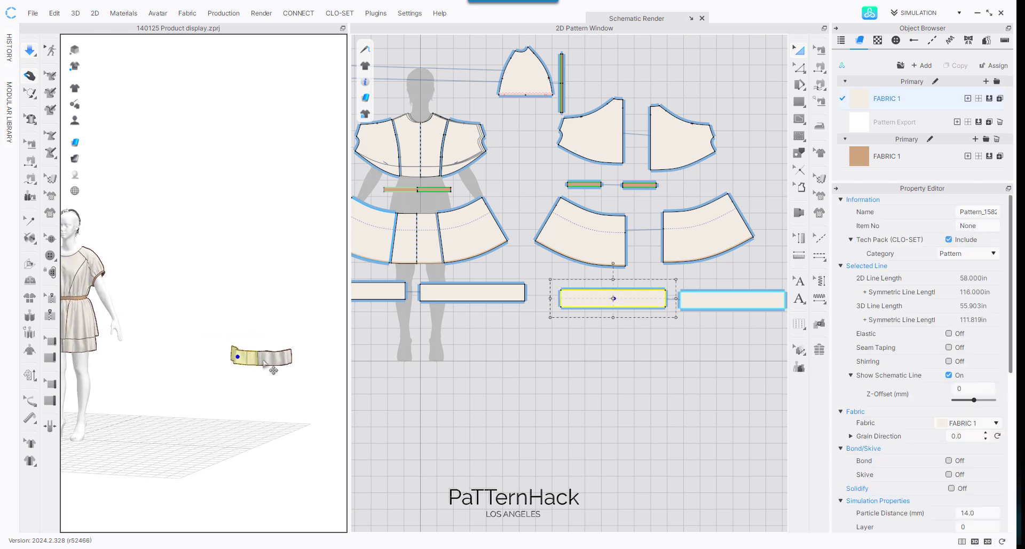
pyautogui.keyDown('shift'); pyautogui.click(287, 360); pyautogui.keyUp('shift')
pyautogui.click(262, 358)
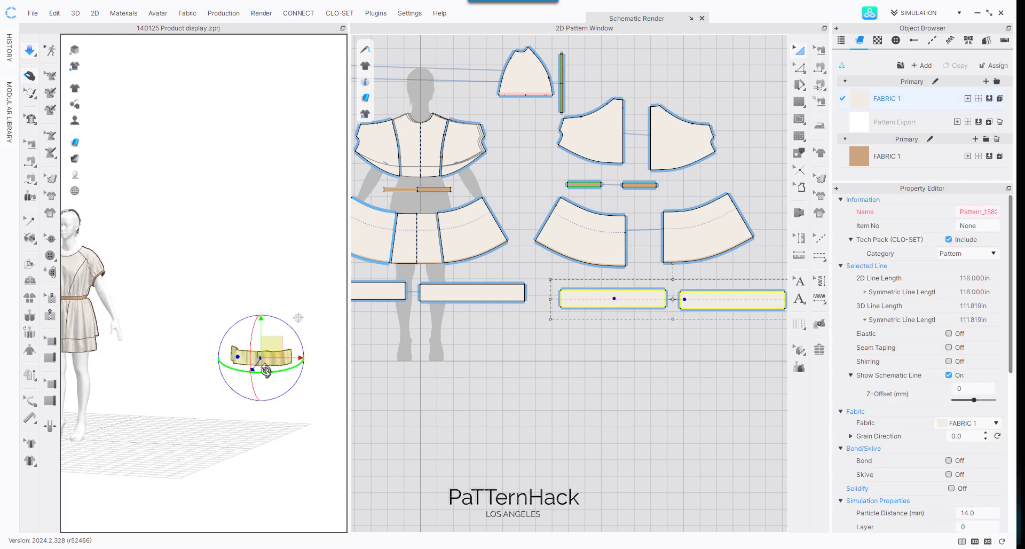
pyautogui.moveTo(265, 371); pyautogui.dragTo(503, 348)
pyautogui.moveTo(271, 347); pyautogui.dragTo(263, 226)
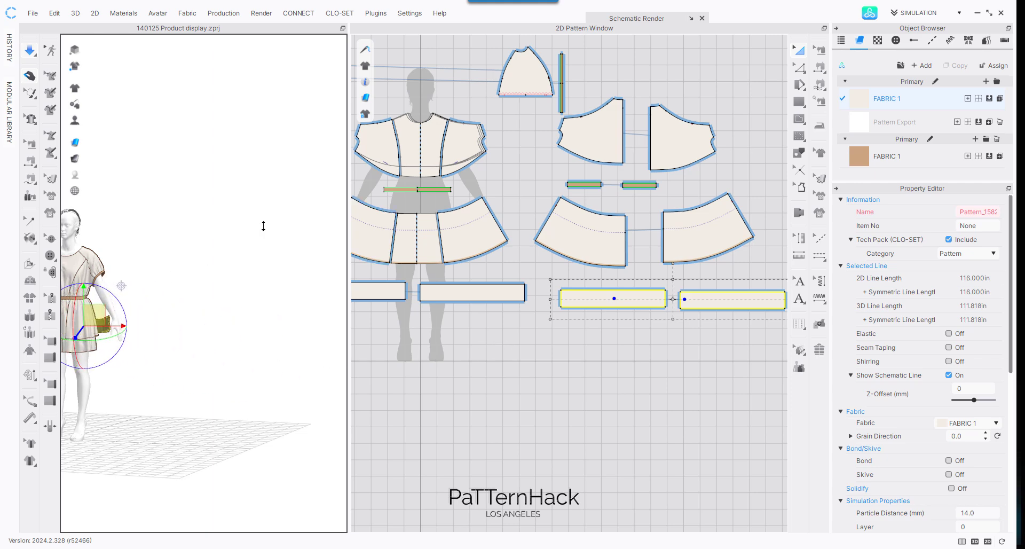
pyautogui.moveTo(250, 230); pyautogui.dragTo(64, 227, button='right')
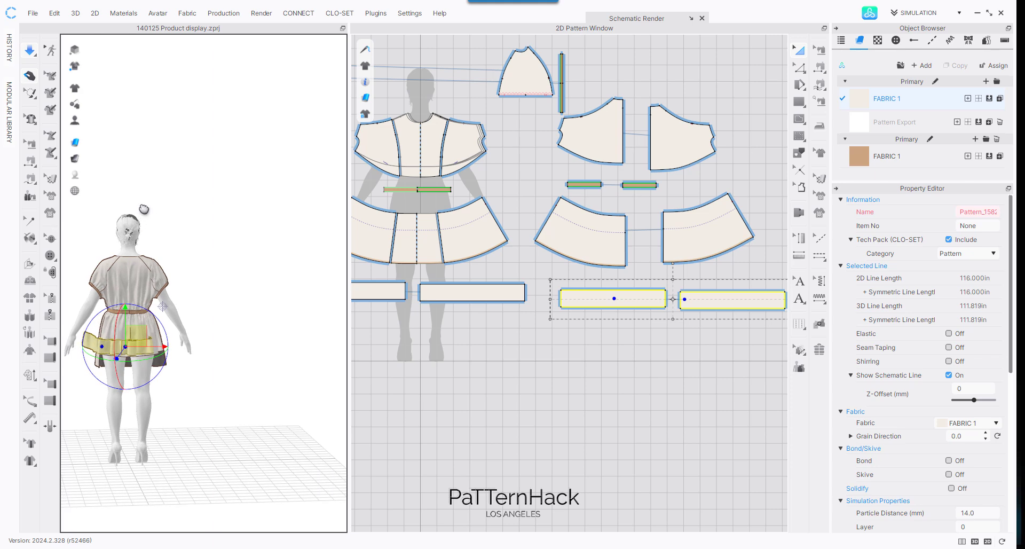
pyautogui.moveTo(141, 211); pyautogui.dragTo(240, 200, button='middle')
pyautogui.moveTo(242, 318); pyautogui.dragTo(252, 336)
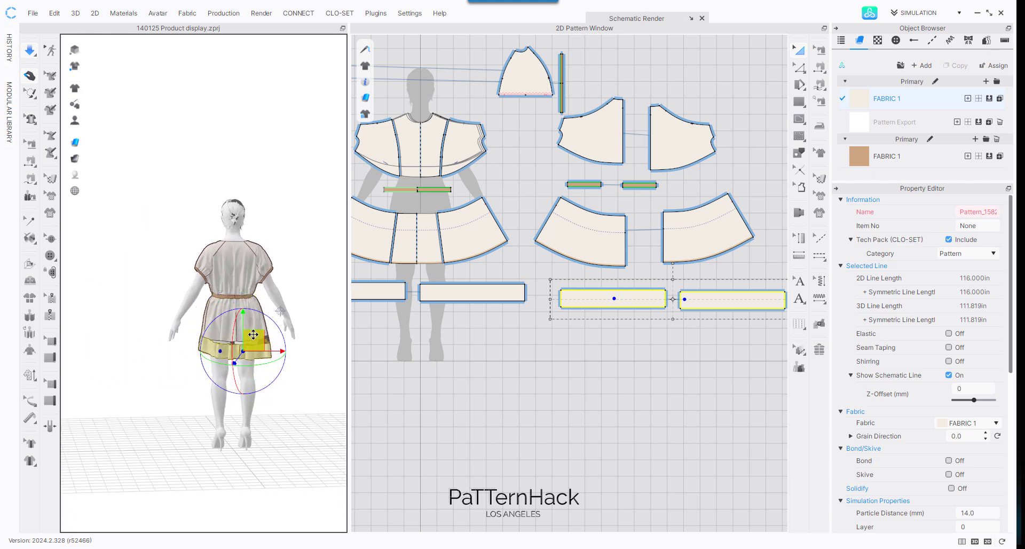
pyautogui.click(262, 285)
# Step: Sew the upper edge of the back ruffle piece to the back skirt panel's hem
pyautogui.scroll(3, 647, 235)
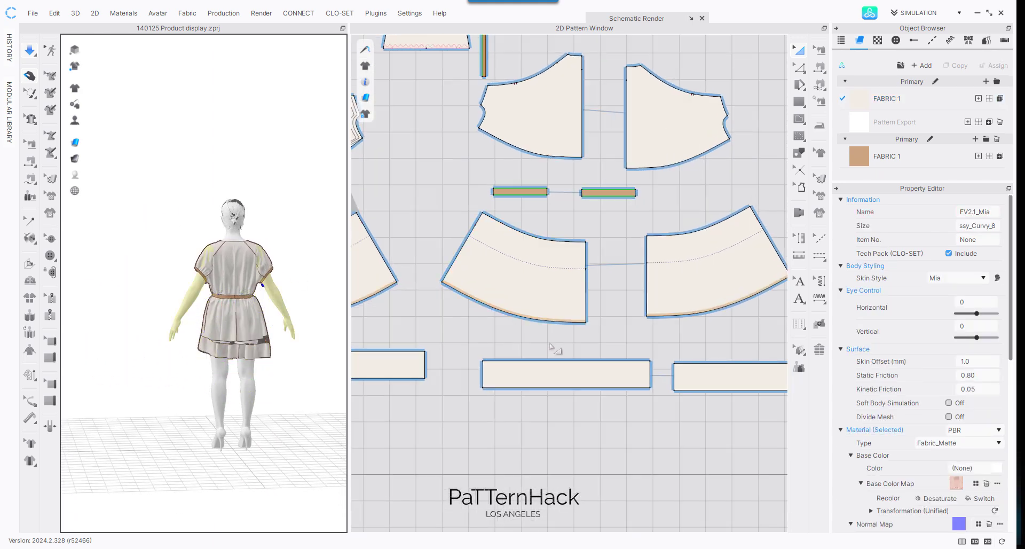
pyautogui.click(822, 69)
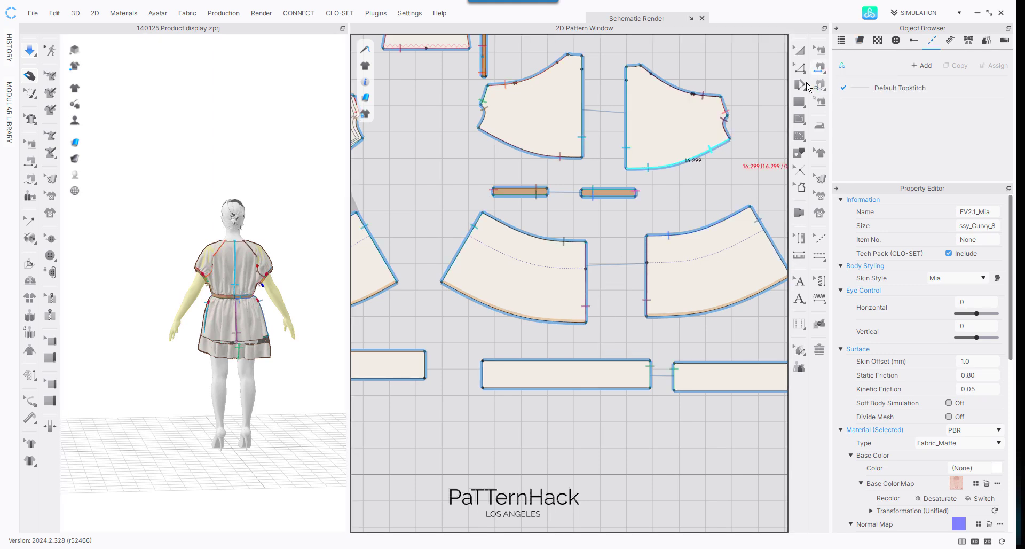
pyautogui.click(494, 359)
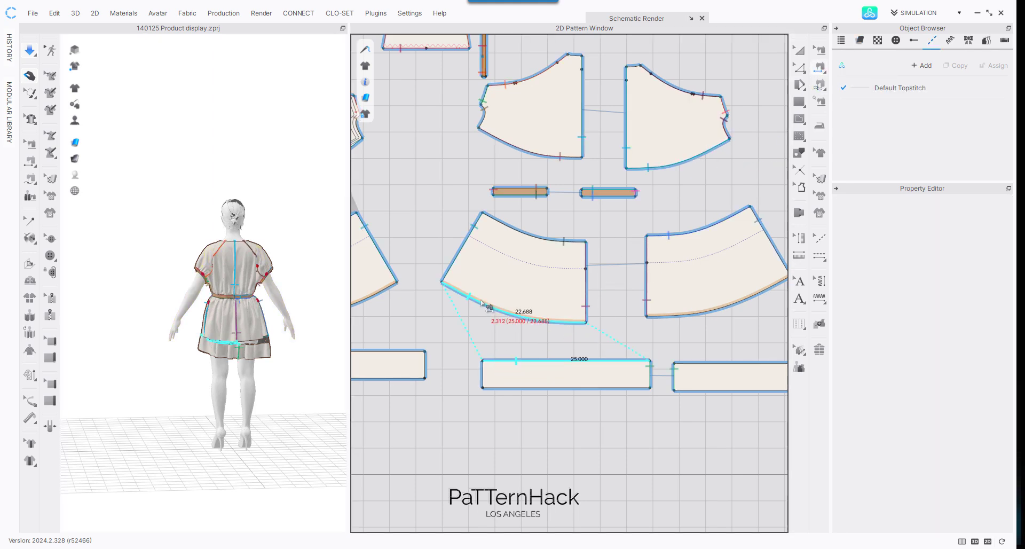
pyautogui.click(496, 307)
pyautogui.click(388, 287)
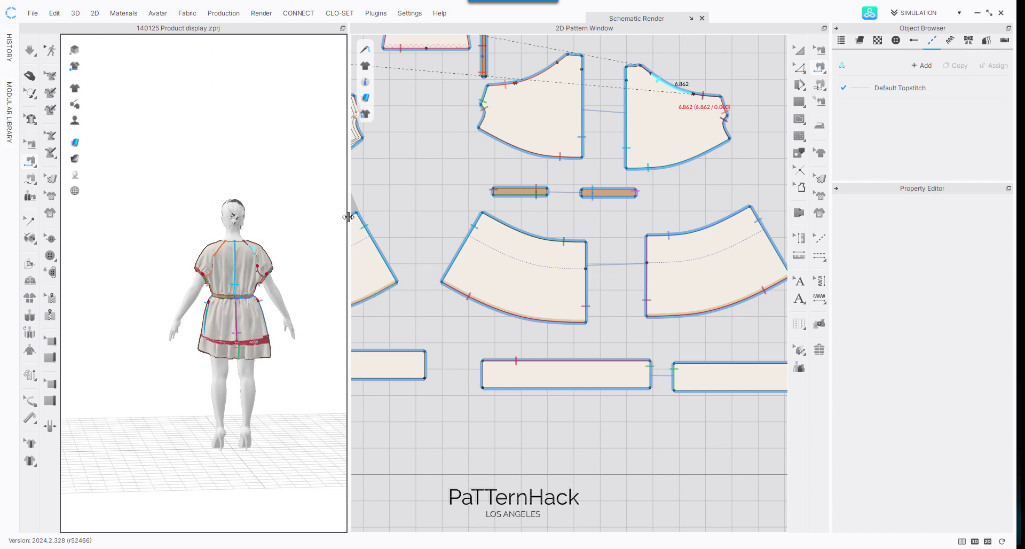
# Step: Simulate the garment and tug the back ruffle and skirt panels until the new hem seam settles
pyautogui.moveTo(348, 216); pyautogui.dragTo(520, 216)
pyautogui.scroll(3, 393, 277)
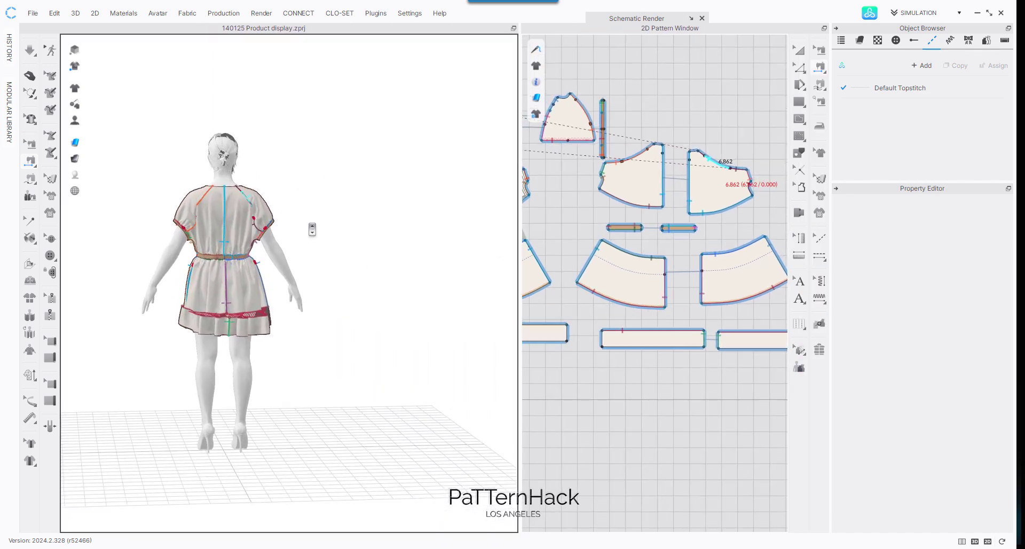
pyautogui.press('space')
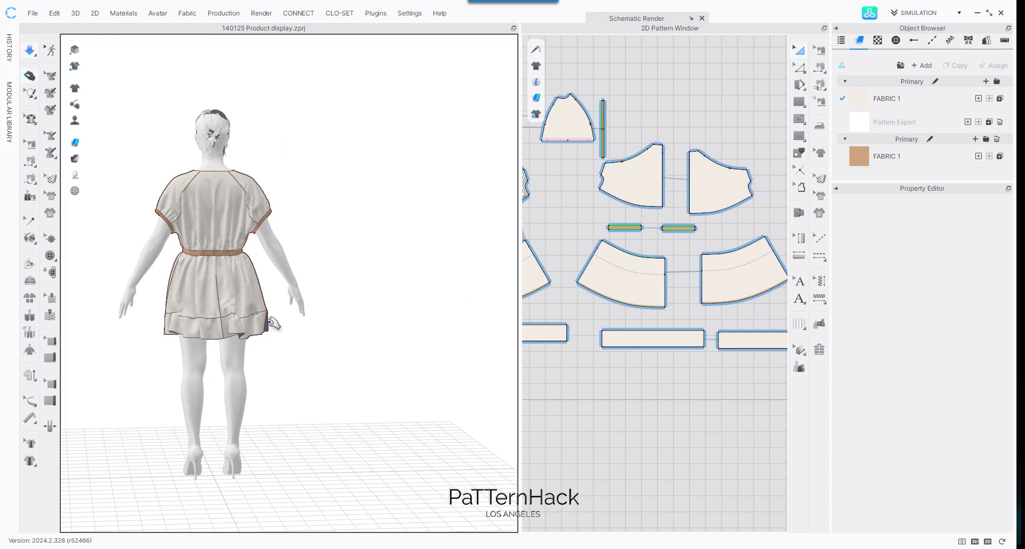
pyautogui.moveTo(274, 323); pyautogui.dragTo(309, 329)
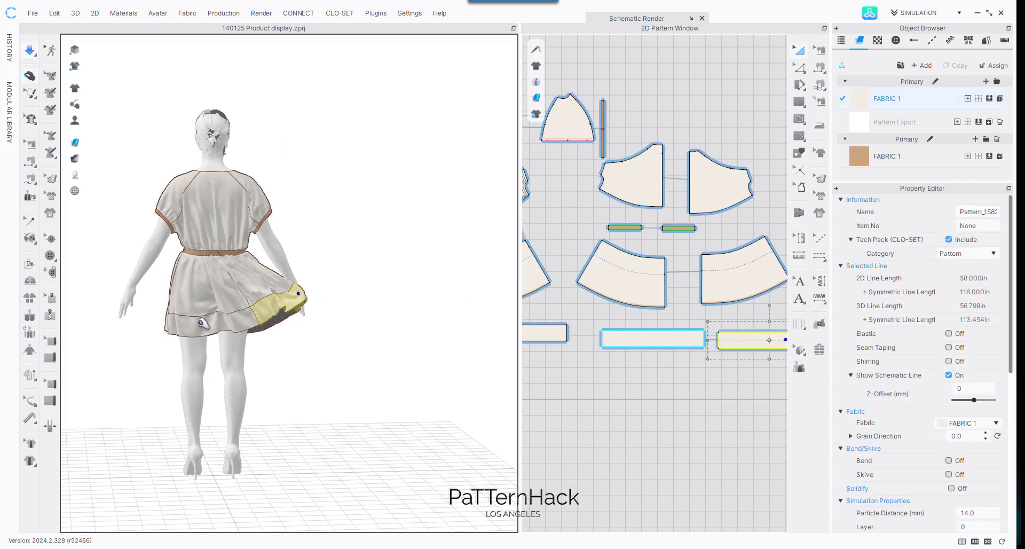
pyautogui.moveTo(199, 322); pyautogui.dragTo(142, 325)
pyautogui.click(243, 288)
pyautogui.click(249, 324)
pyautogui.click(243, 288)
pyautogui.click(106, 187)
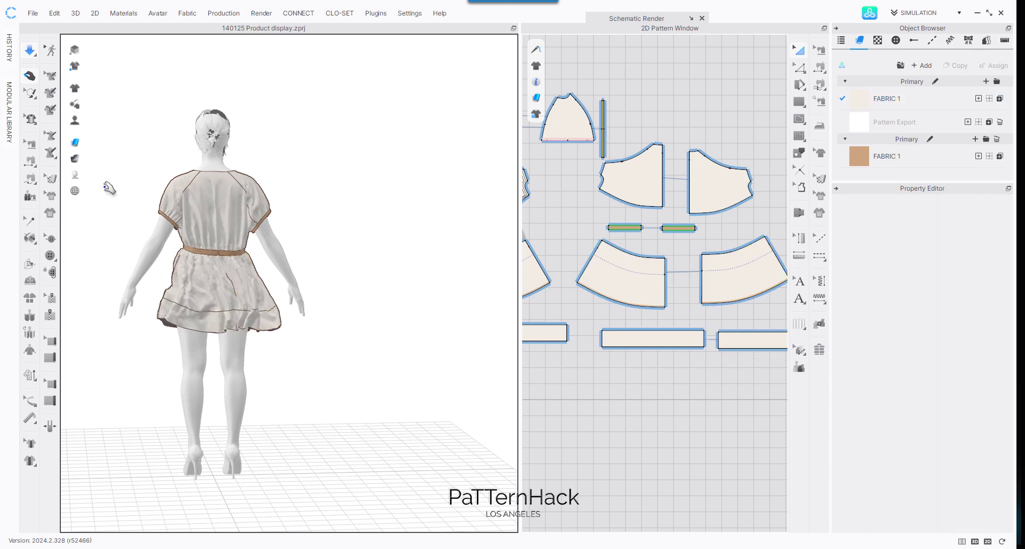
# Step: Tug the front skirt panels during simulation to even out the drape from the front
pyautogui.moveTo(234, 198); pyautogui.dragTo(422, 194, button='right')
pyautogui.scroll(2, 389, 217)
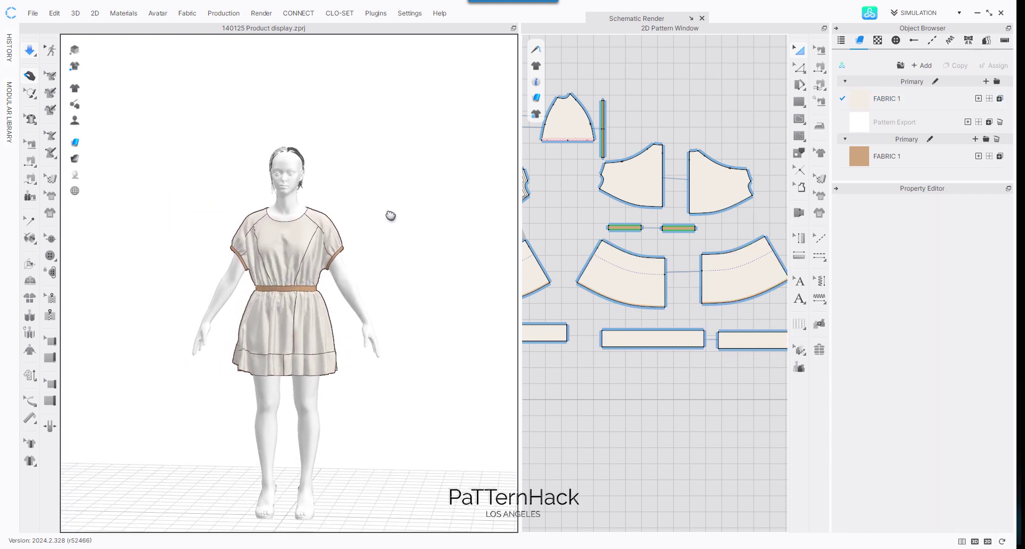
pyautogui.scroll(4, 390, 251)
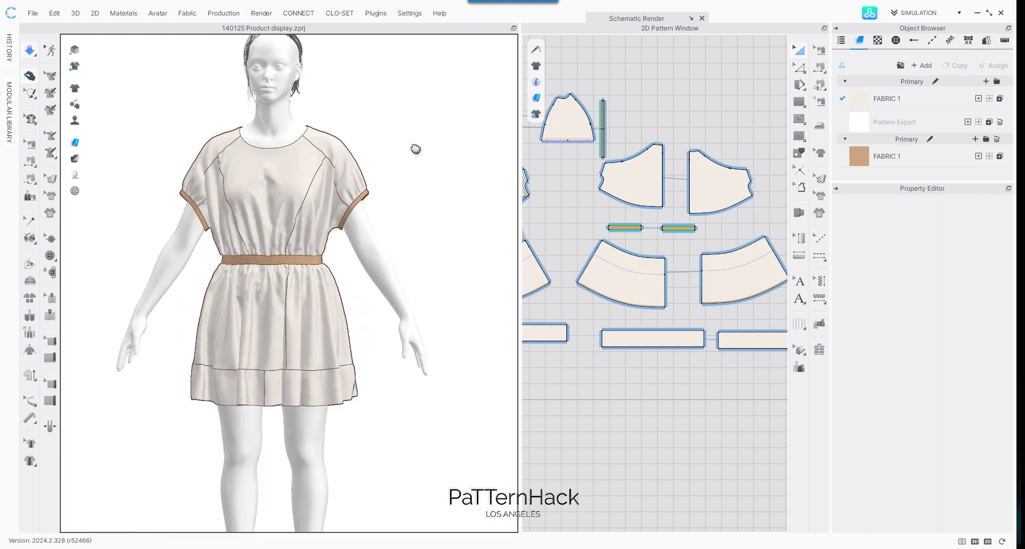
pyautogui.click(254, 302)
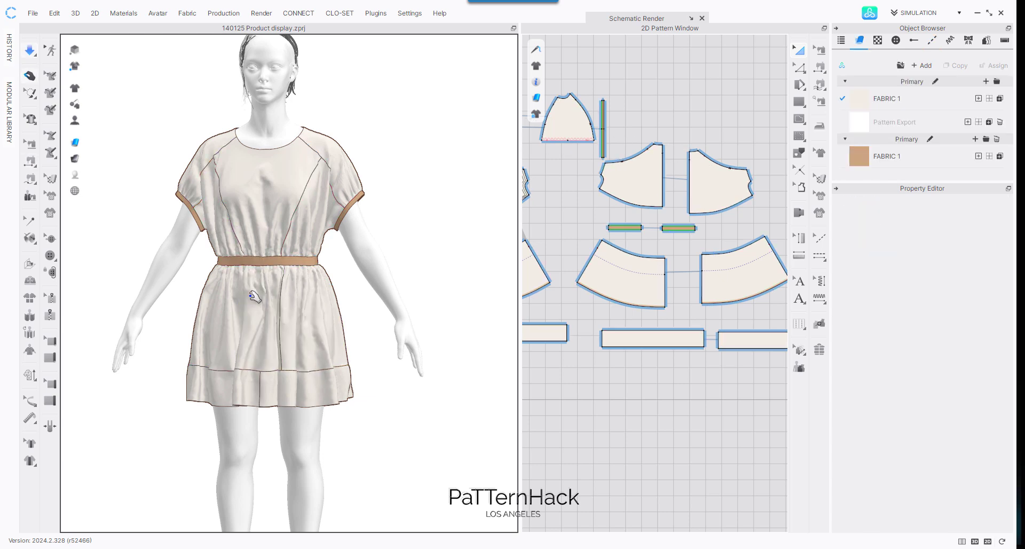
pyautogui.moveTo(270, 304); pyautogui.dragTo(233, 330)
pyautogui.moveTo(326, 362); pyautogui.dragTo(342, 336)
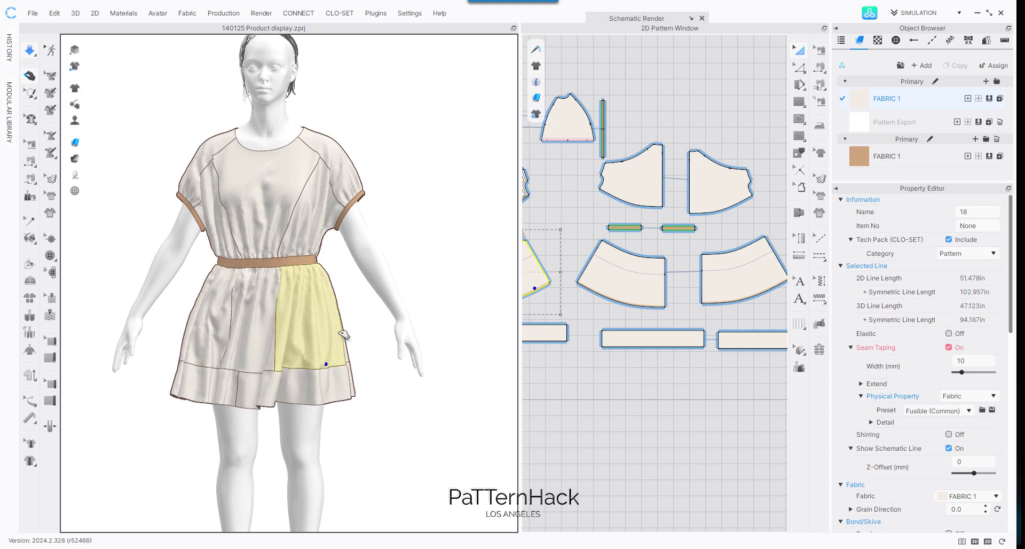
pyautogui.click(431, 155)
pyautogui.scroll(-2, 449, 198)
pyautogui.moveTo(450, 199); pyautogui.dragTo(403, 153, button='middle')
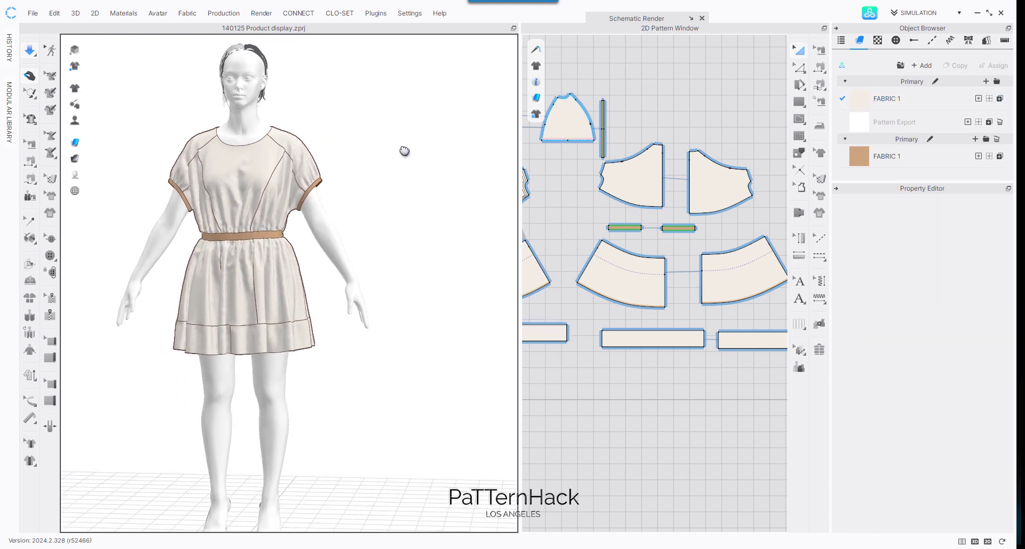
# Step: Apply the brown FABRIC 1 to all four front and back ruffle pieces
pyautogui.moveTo(519, 158); pyautogui.dragTo(458, 161)
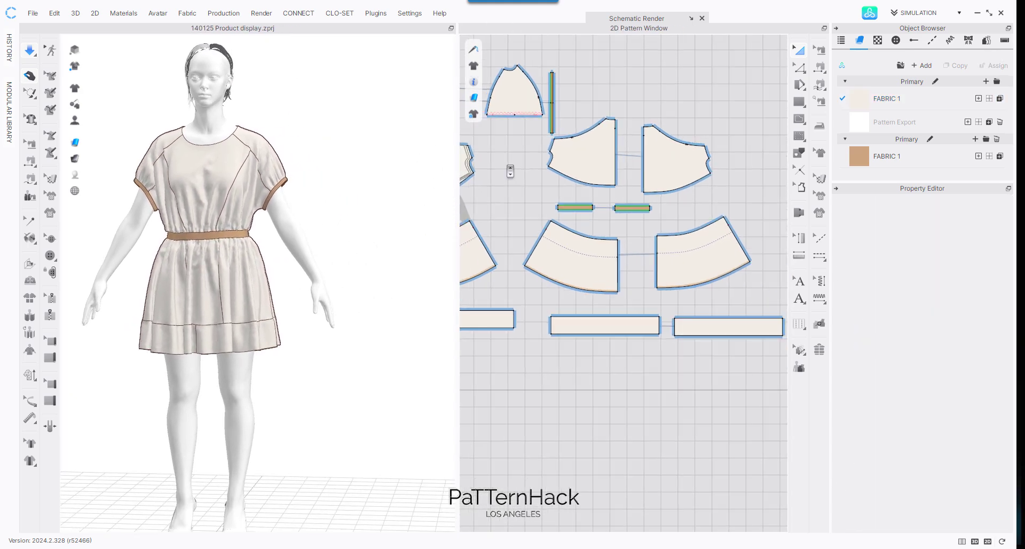
pyautogui.scroll(-4, 560, 224)
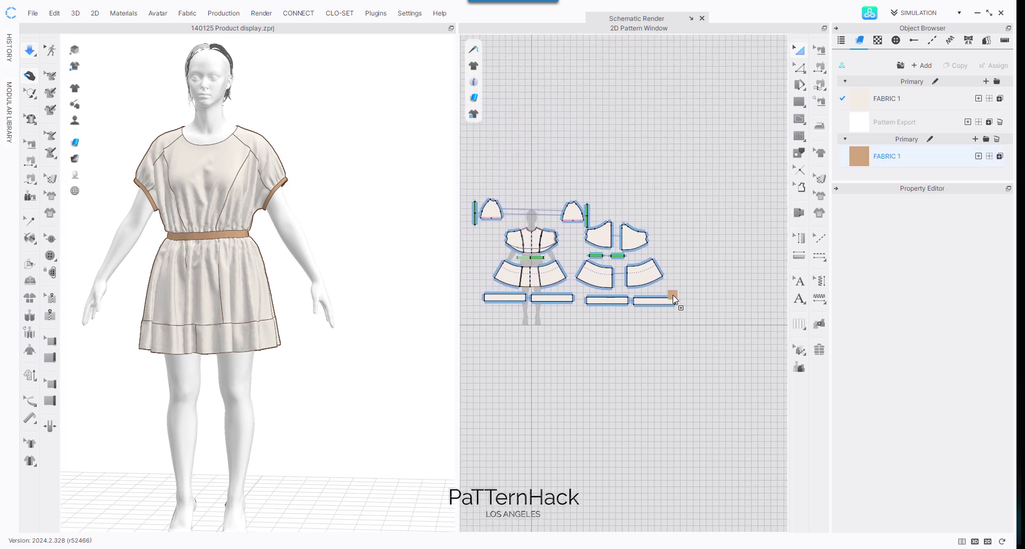
pyautogui.click(661, 300)
pyautogui.moveTo(599, 309); pyautogui.dragTo(516, 301)
pyautogui.click(299, 121)
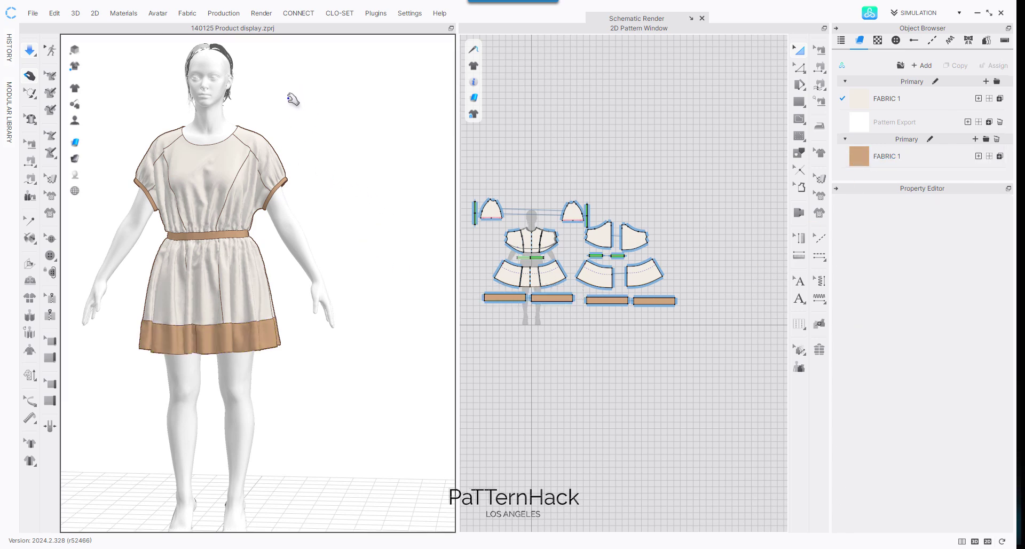
# Step: Sew the 4 in side edges of the front and back ruffle pieces together
pyautogui.press('2')
pyautogui.scroll(3, 232, 215)
pyautogui.moveTo(267, 179); pyautogui.dragTo(236, 213, button='right')
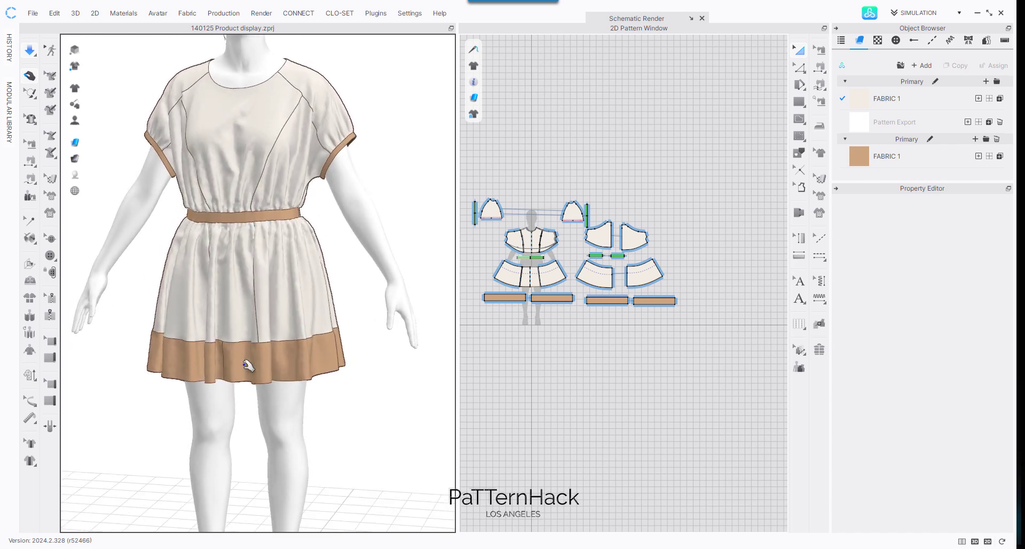
pyautogui.scroll(3, 559, 214)
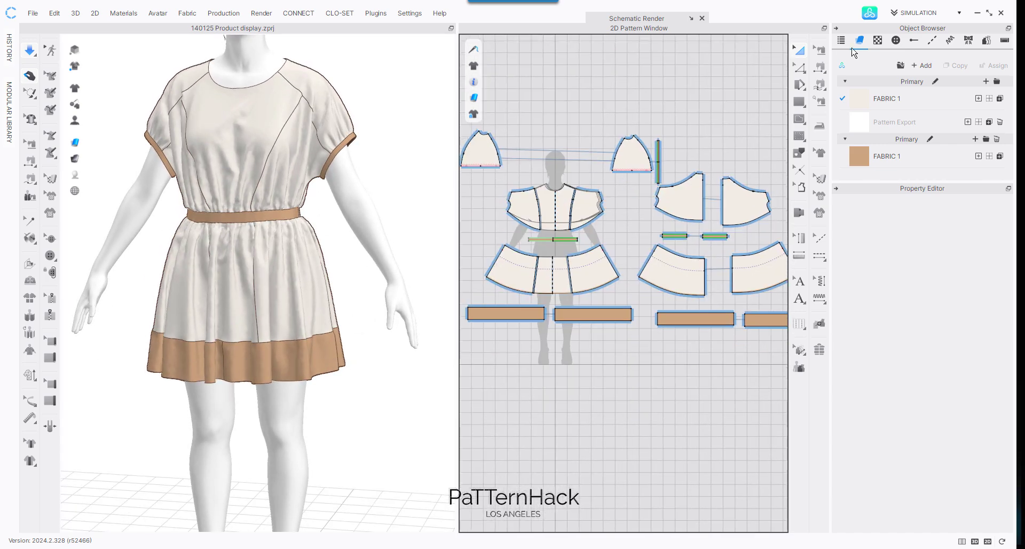
pyautogui.click(822, 69)
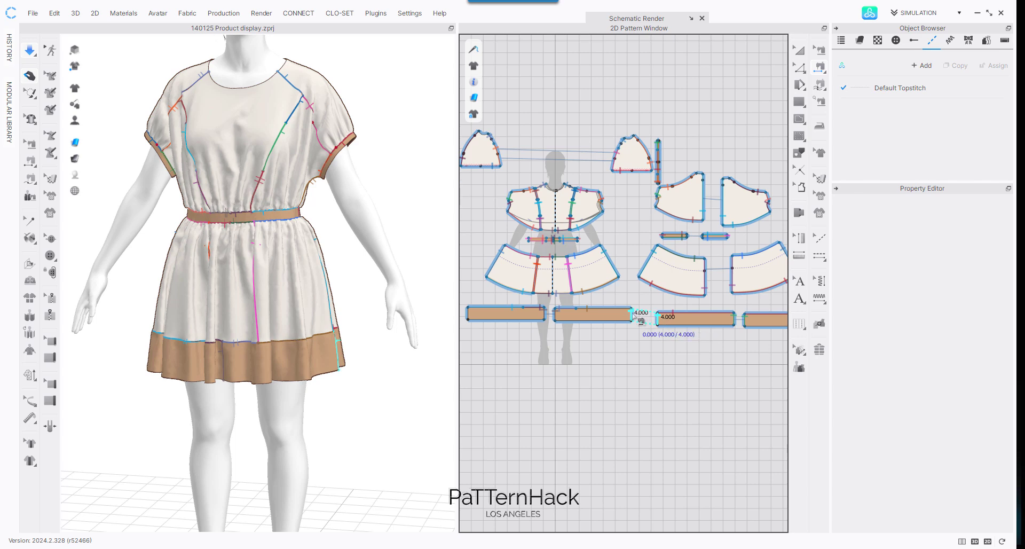
pyautogui.click(637, 317)
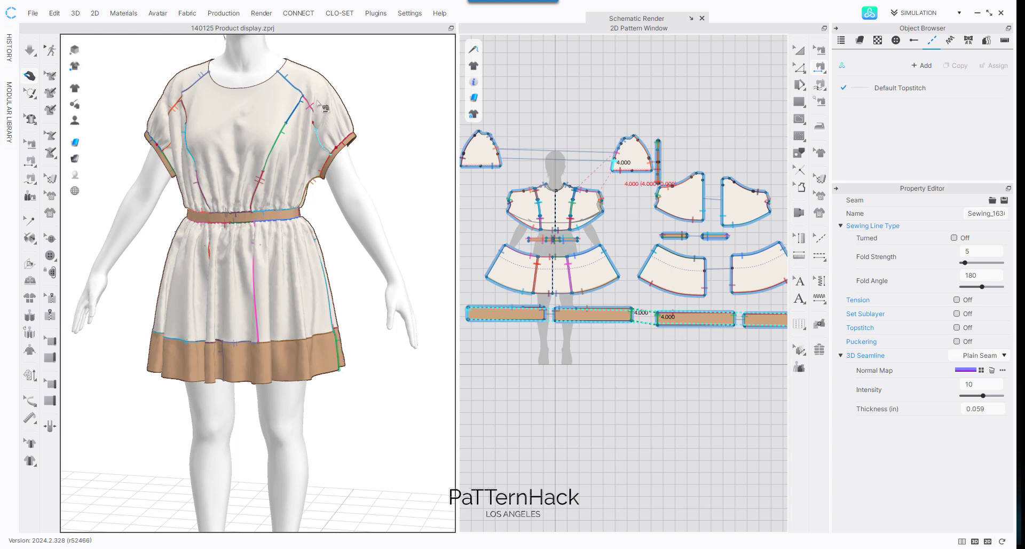
# Step: Stretch the symmetric front ruffle pieces outward in the 2D layout to a 2D line length of about 84.67 in
pyautogui.scroll(-3, 281, 363)
pyautogui.moveTo(457, 169); pyautogui.dragTo(309, 188)
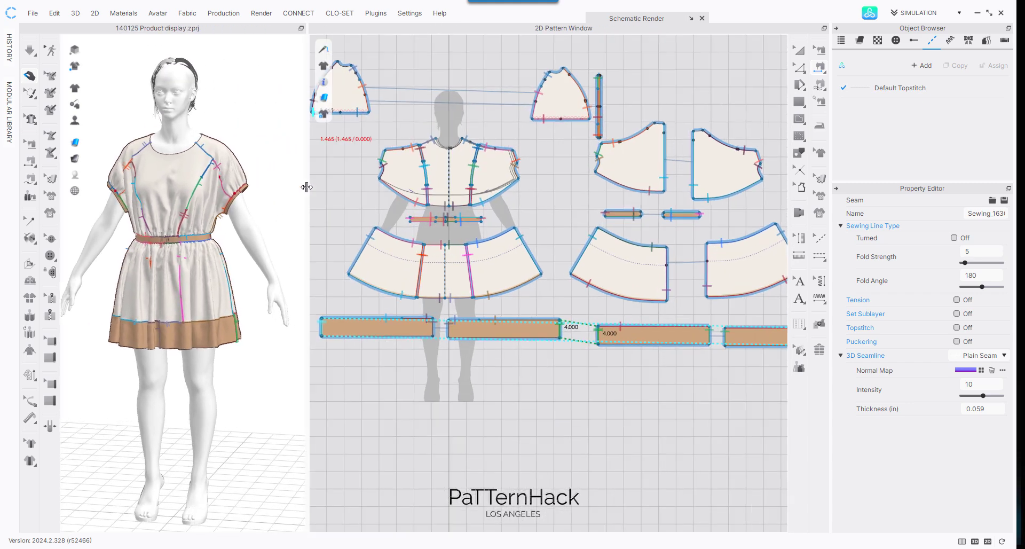
pyautogui.scroll(4, 528, 158)
pyautogui.press('a')
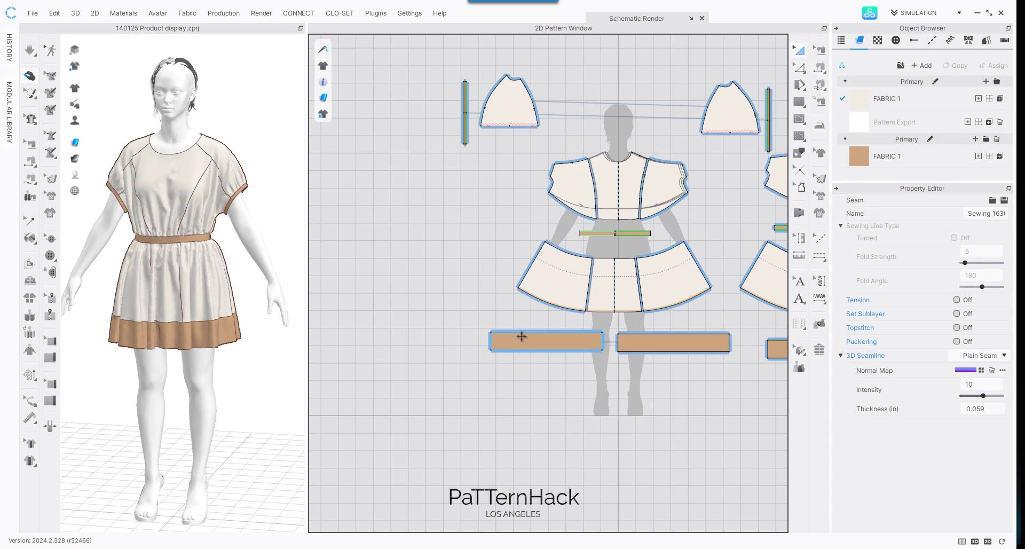
pyautogui.click(494, 334)
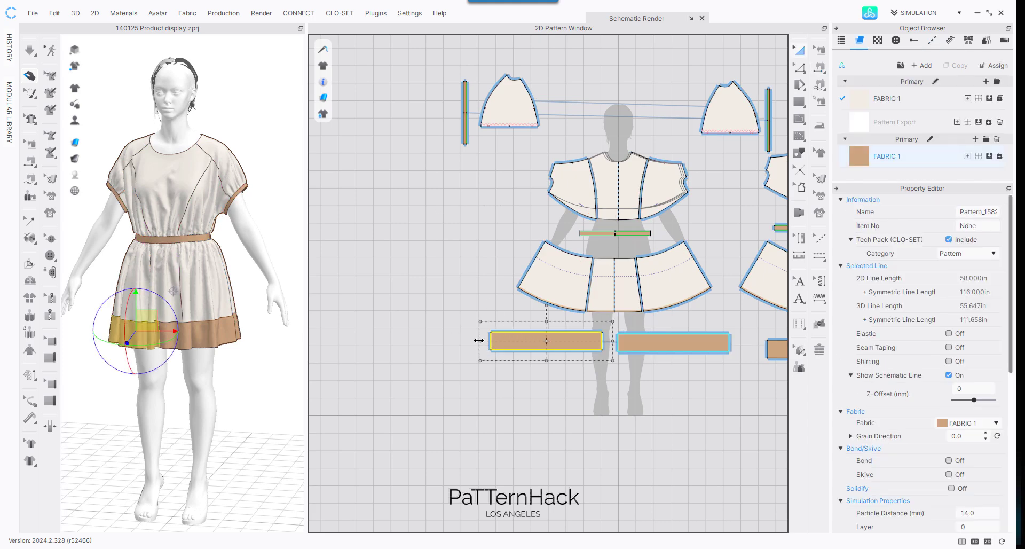
pyautogui.moveTo(480, 341); pyautogui.dragTo(470, 343)
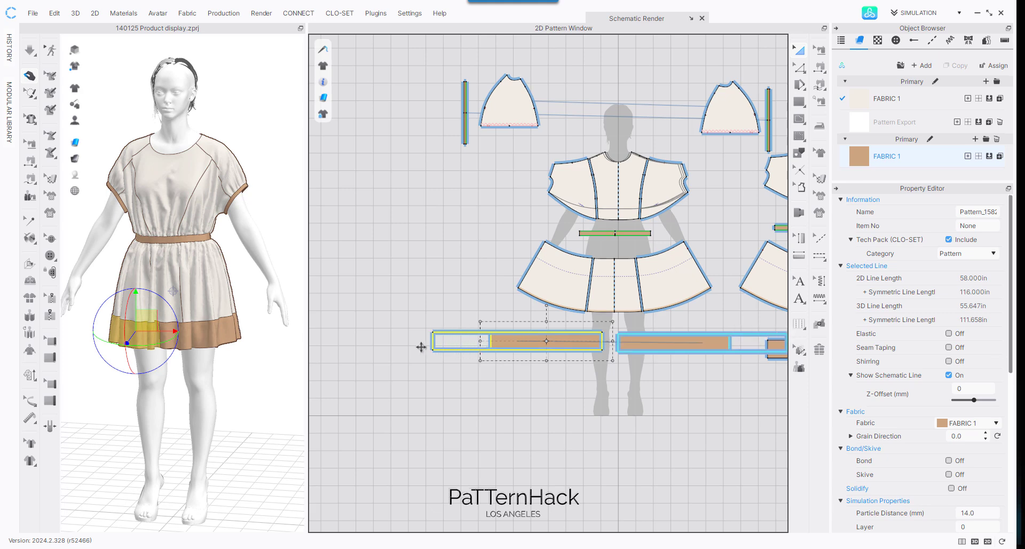
pyautogui.moveTo(420, 347); pyautogui.dragTo(421, 345)
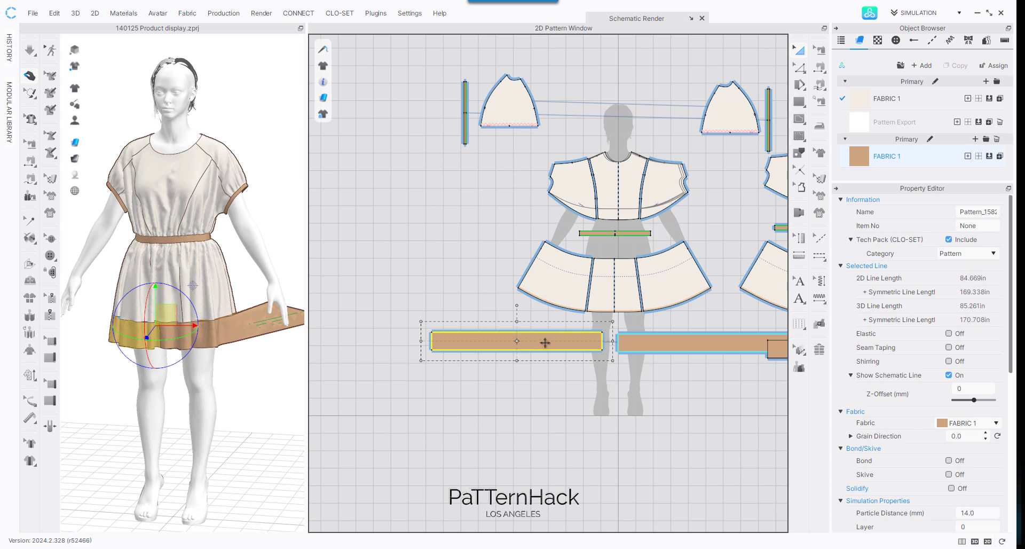
# Step: Simulate the widened front ruffle and tug its two pieces in 3D so the gathers settle around the hem
pyautogui.click(270, 336)
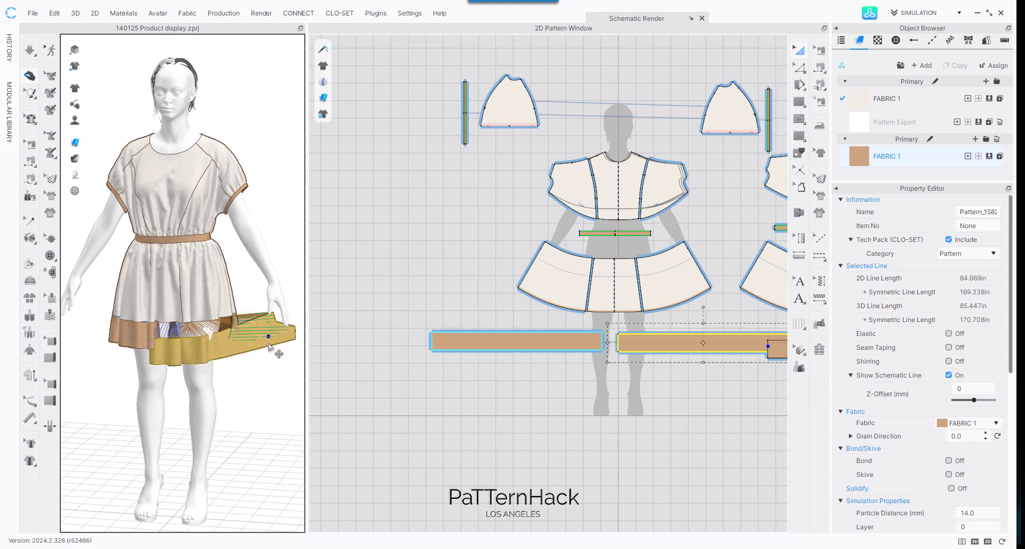
pyautogui.press('space')
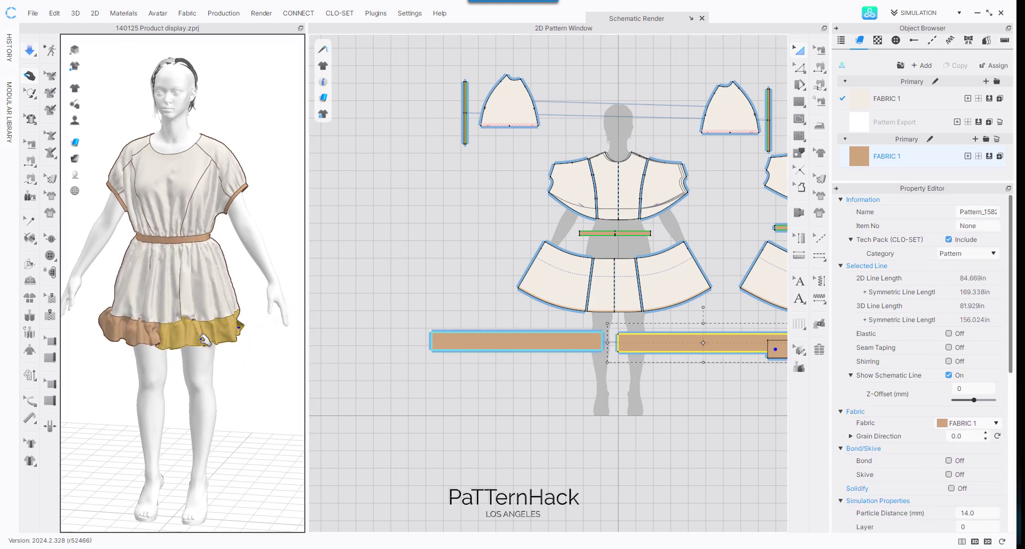
pyautogui.click(105, 332)
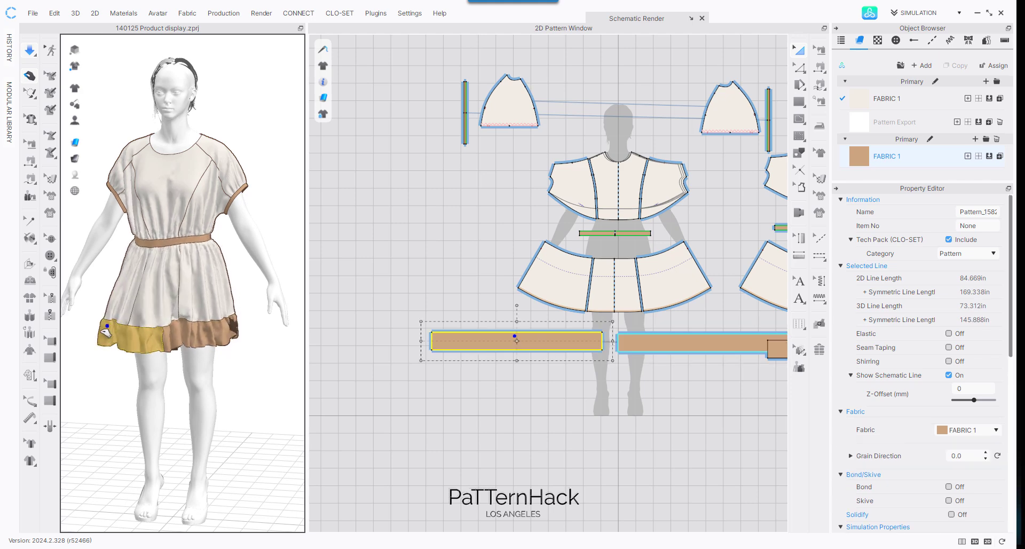
pyautogui.click(226, 334)
pyautogui.click(255, 326)
pyautogui.moveTo(131, 335); pyautogui.dragTo(216, 295)
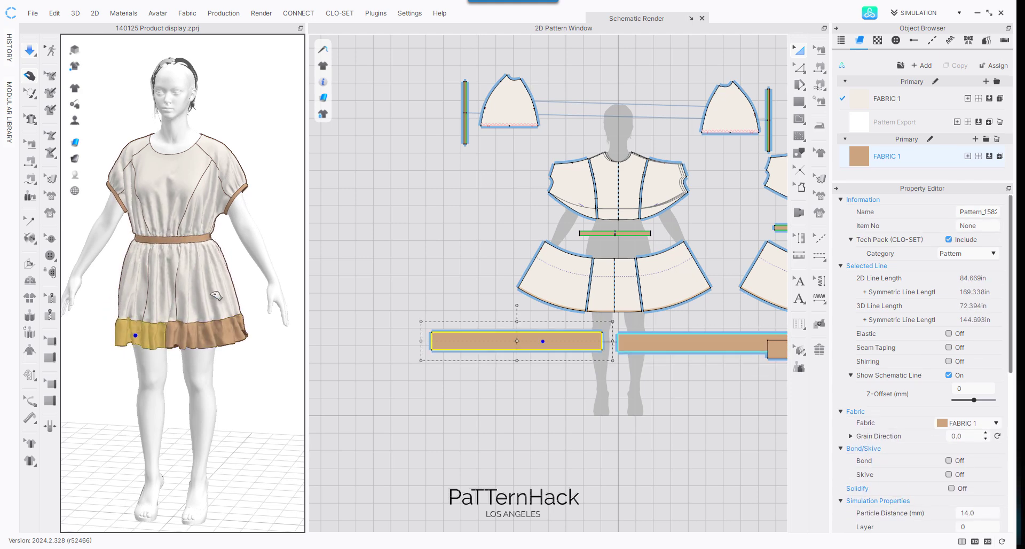
# Step: Stretch the symmetric front ruffle pieces further outward in the 2D layout to a 2D line length of about 109.66 in
pyautogui.click(424, 314)
pyautogui.click(473, 338)
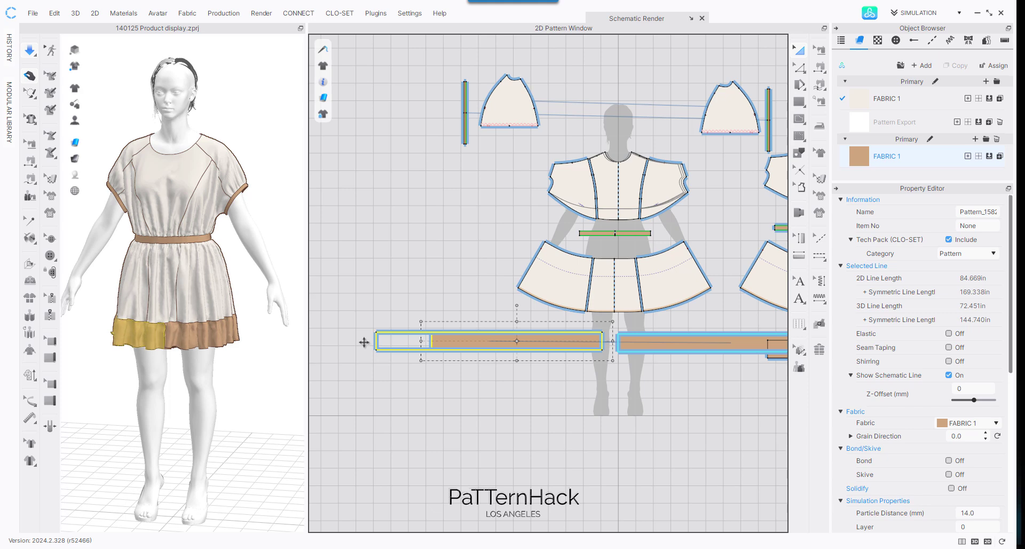
pyautogui.moveTo(364, 342); pyautogui.dragTo(366, 342)
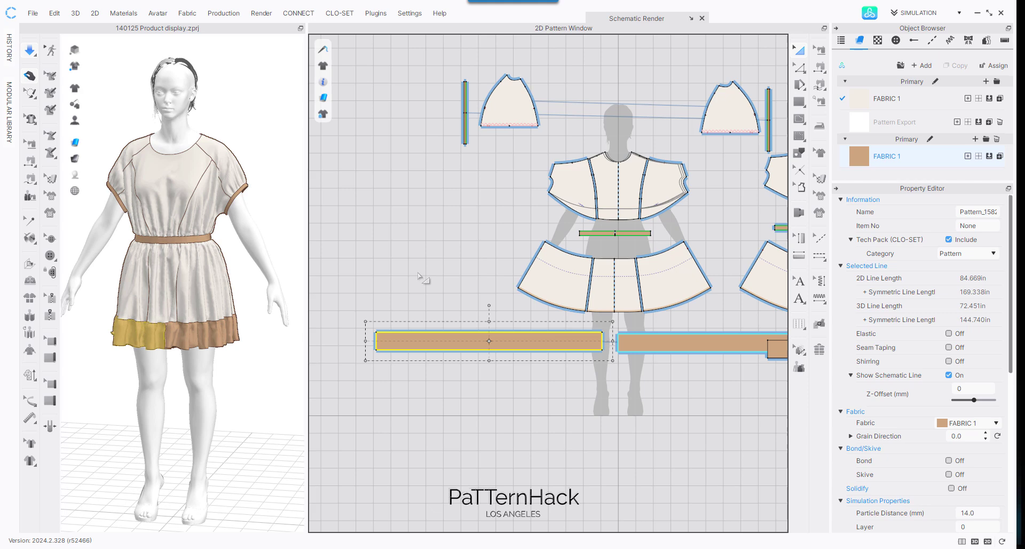
pyautogui.click(440, 258)
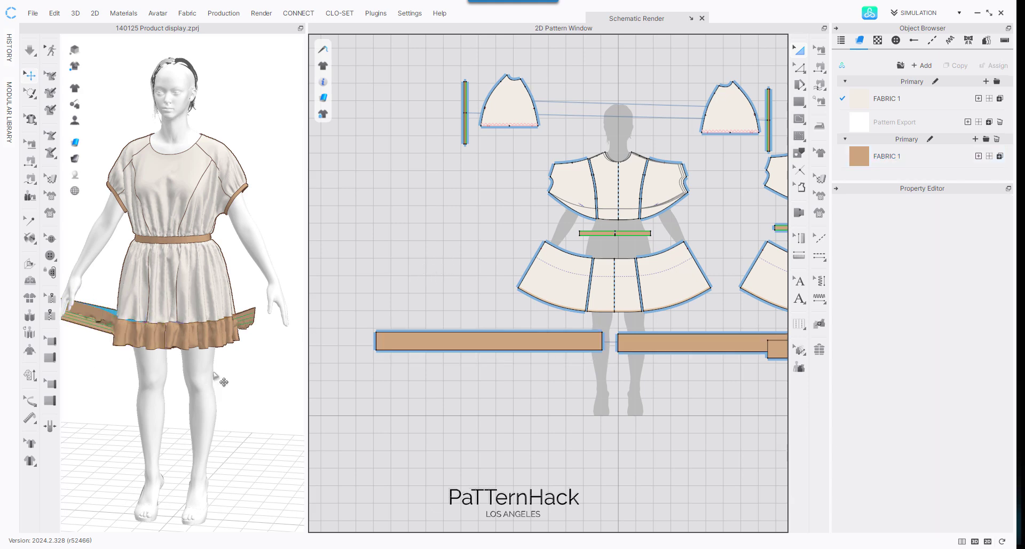
# Step: Simulate the extra-wide front ruffle and tug both of its pieces in 3D to spread the gathers
pyautogui.moveTo(96, 320); pyautogui.dragTo(126, 337)
pyautogui.press('space')
pyautogui.moveTo(214, 333); pyautogui.dragTo(235, 336)
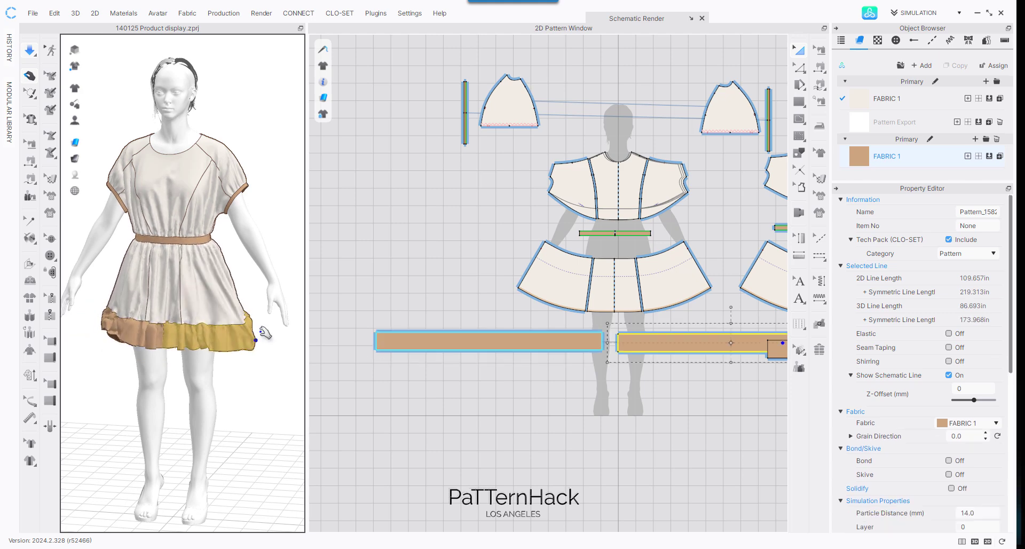
pyautogui.press('Escape')
pyautogui.click(147, 337)
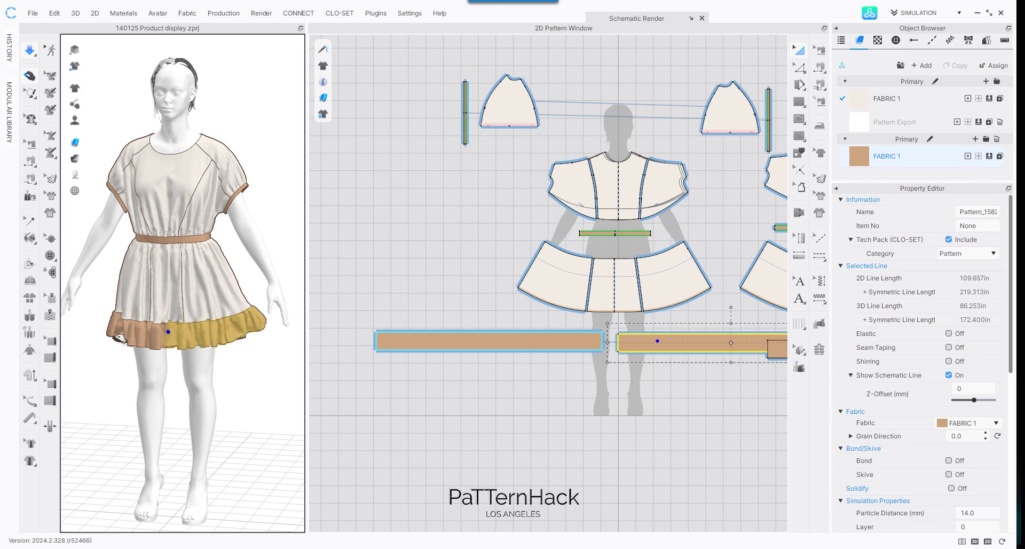
pyautogui.click(182, 364)
# Step: Pull one front ruffle piece outward in 3D to check its fullness, and resettle the skirt with the simulation
pyautogui.scroll(-2, 204, 298)
pyautogui.moveTo(209, 249); pyautogui.dragTo(211, 208, button='middle')
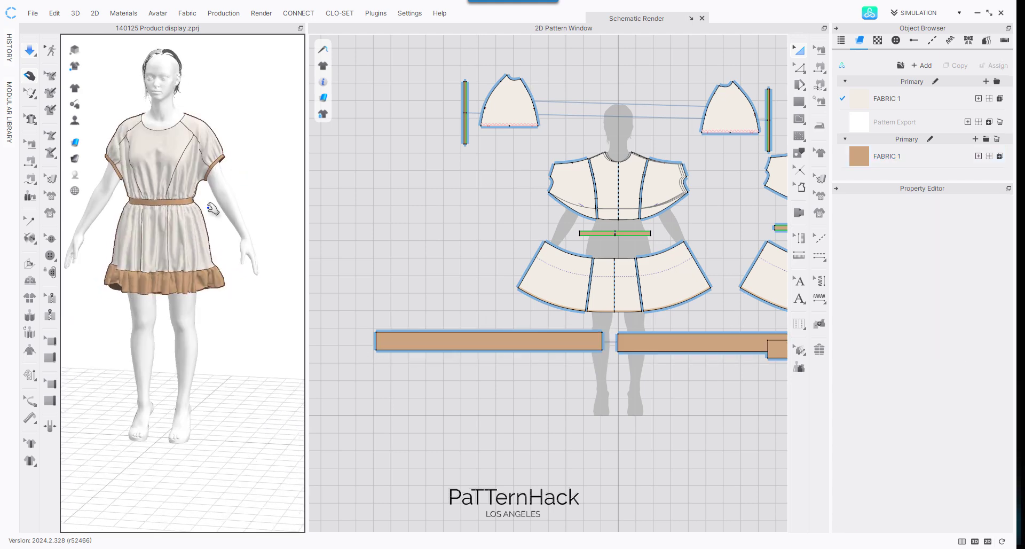
pyautogui.moveTo(211, 209); pyautogui.dragTo(234, 197, button='right')
pyautogui.click(125, 278)
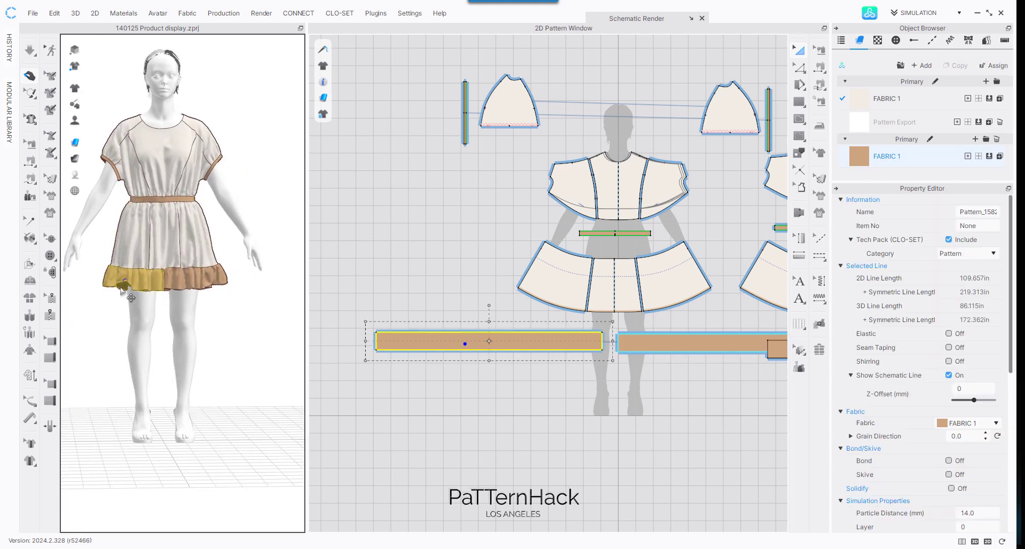
pyautogui.moveTo(123, 279); pyautogui.dragTo(140, 299)
pyautogui.click(158, 361)
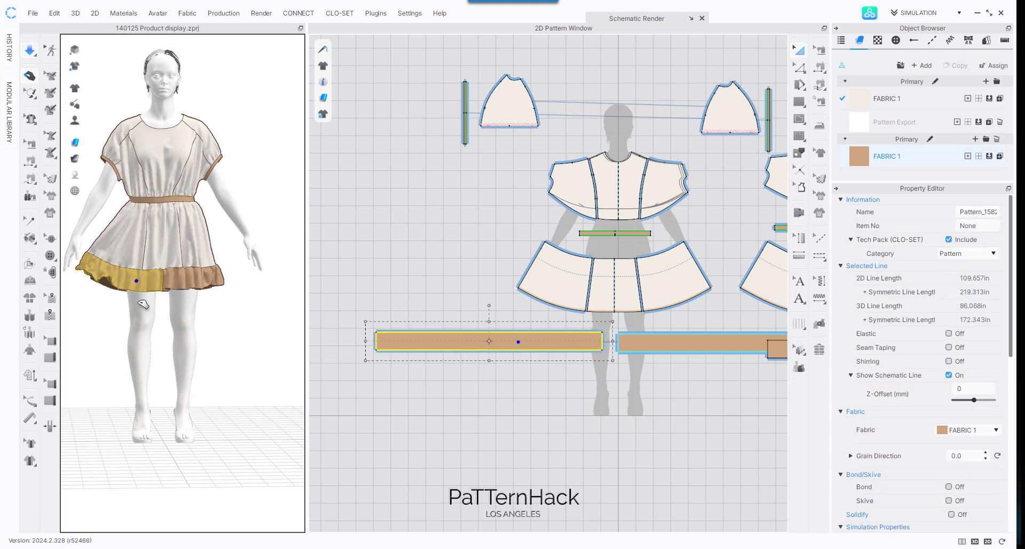
pyautogui.click(220, 327)
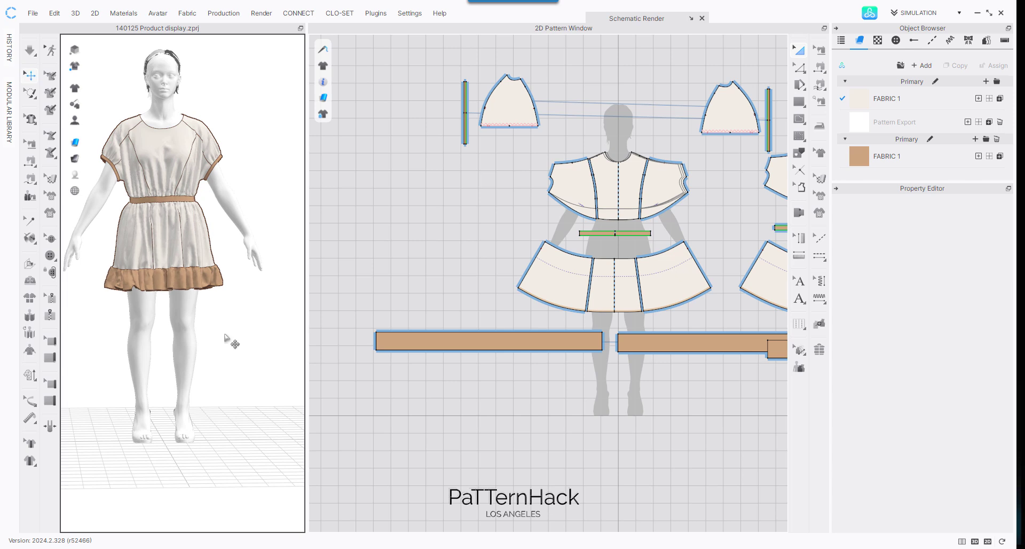
pyautogui.press('space')
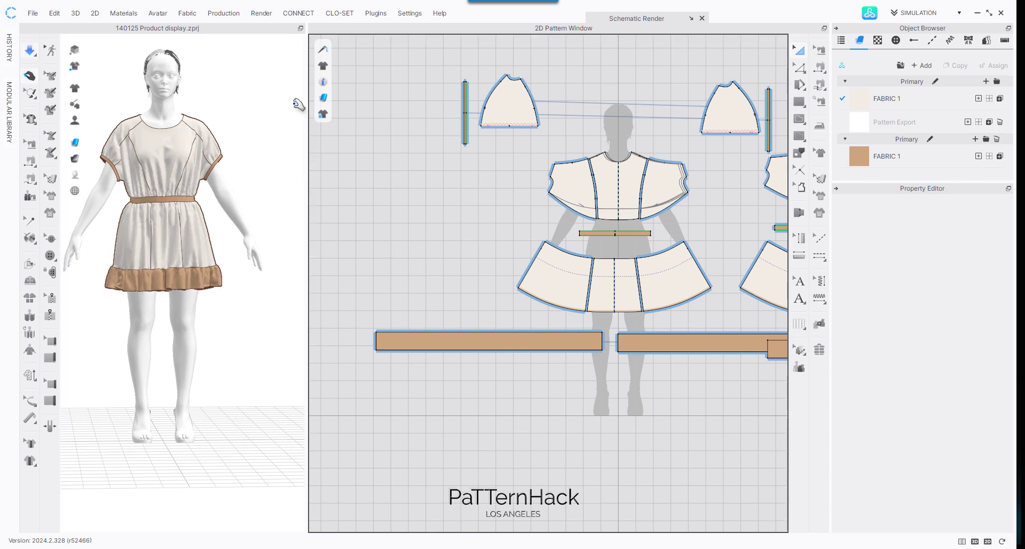
# Step: Measure the combined length of the hem edges on the front skirt's side and center panels
pyautogui.click(534, 337)
pyautogui.scroll(2, 454, 258)
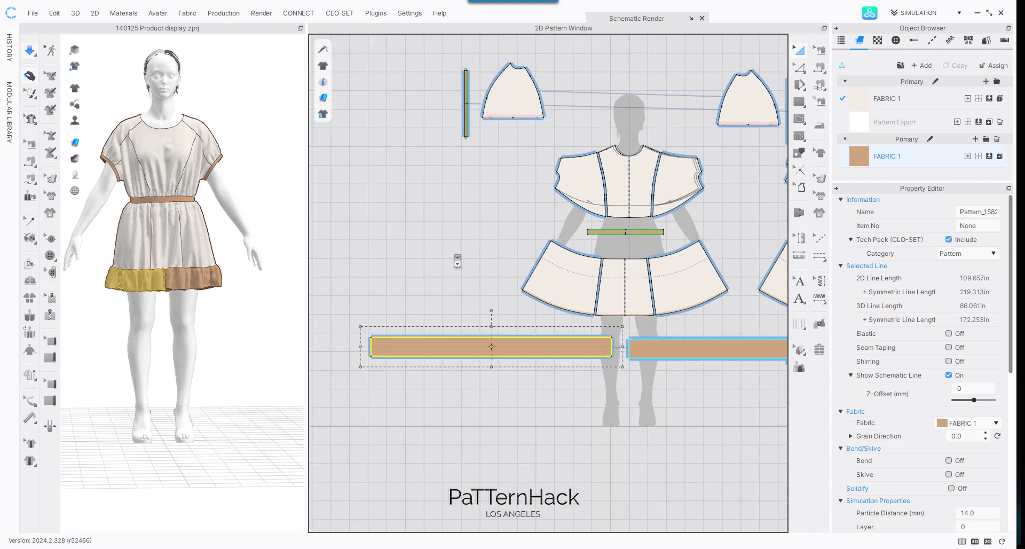
pyautogui.moveTo(450, 210); pyautogui.dragTo(452, 121, button='middle')
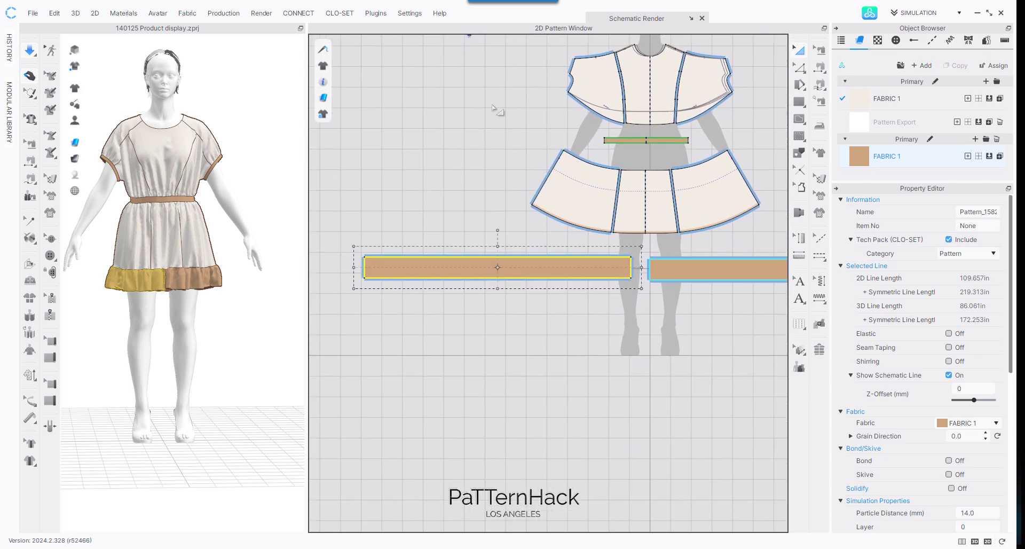
pyautogui.click(480, 156)
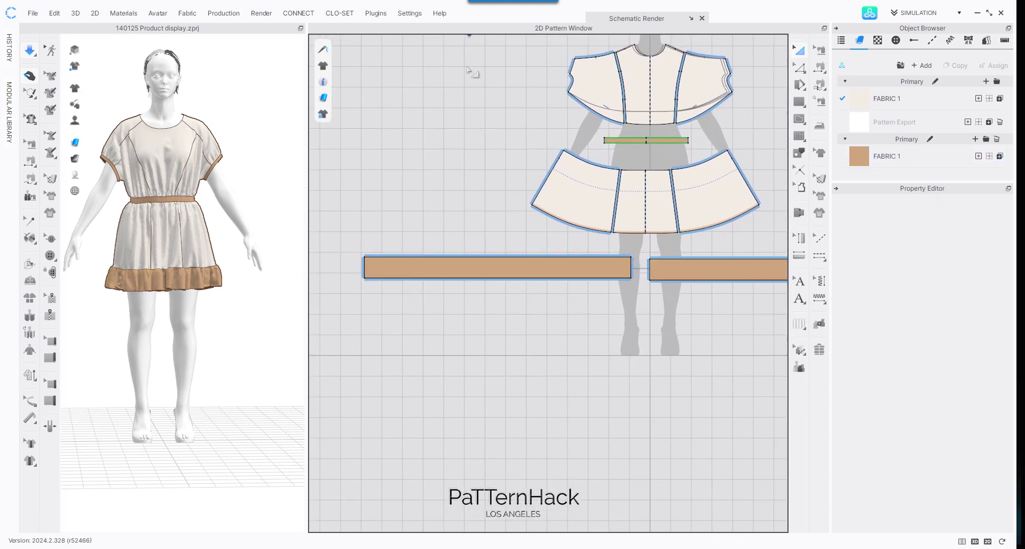
pyautogui.click(632, 234)
pyautogui.keyDown('shift'); pyautogui.click(572, 224); pyautogui.keyUp('shift')
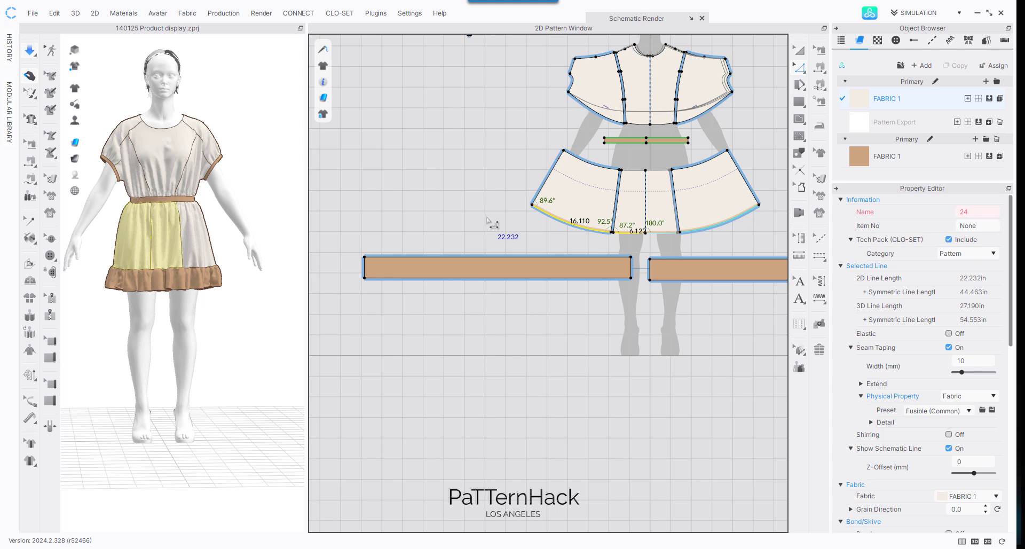
pyautogui.click(464, 230)
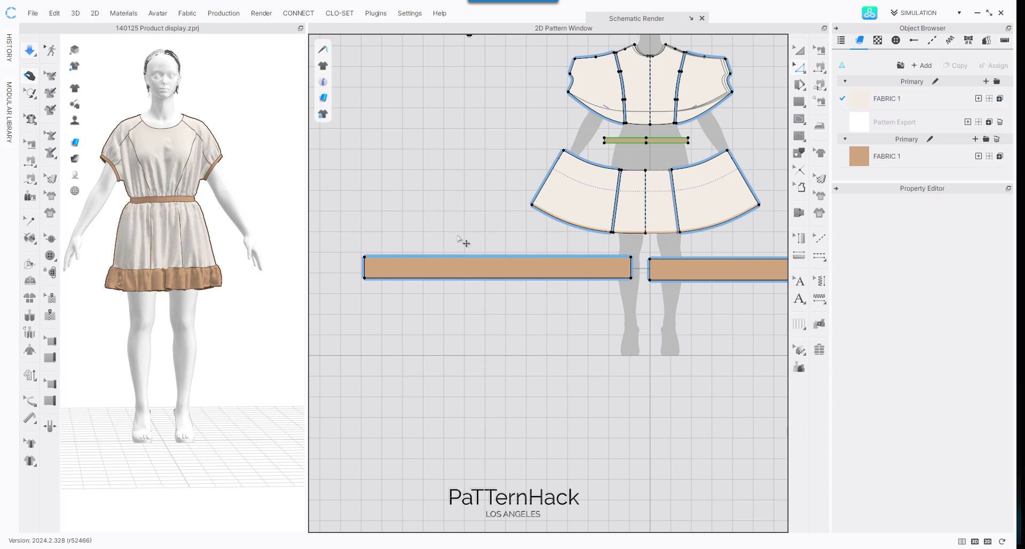
# Step: Set the width of the symmetric front ruffle pieces to 44.5 in
pyautogui.click(458, 265)
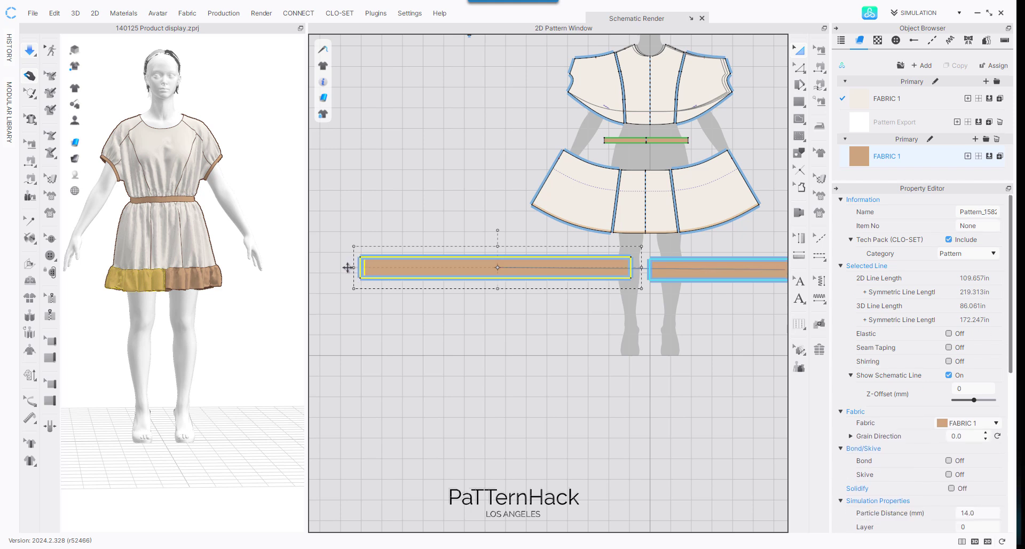
pyautogui.doubleClick(348, 267)
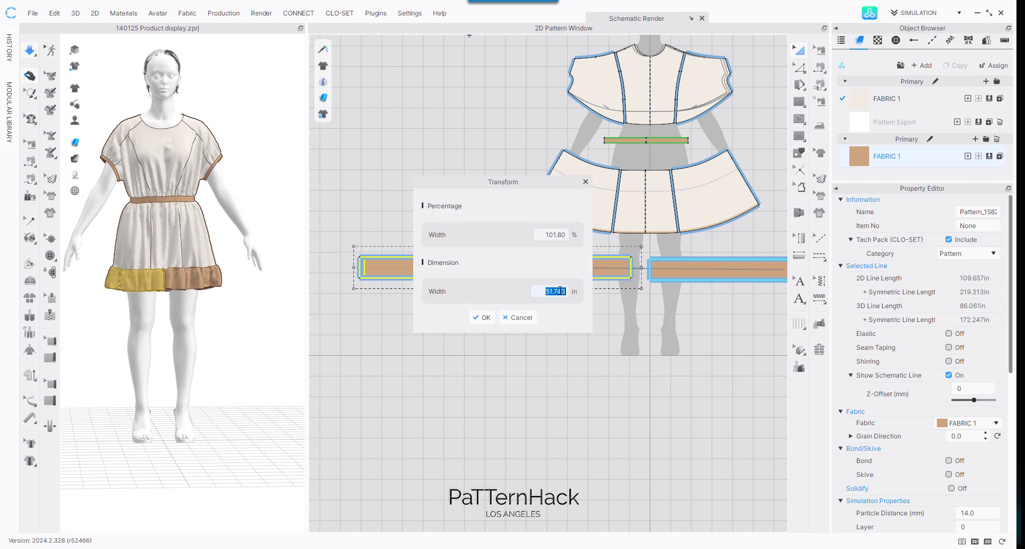
pyautogui.write('44.500')
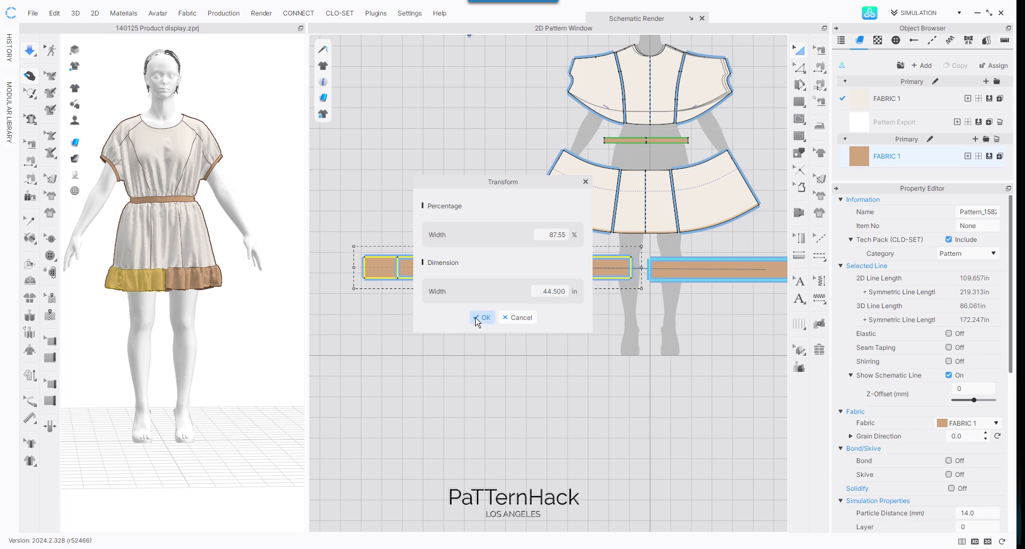
pyautogui.click(481, 318)
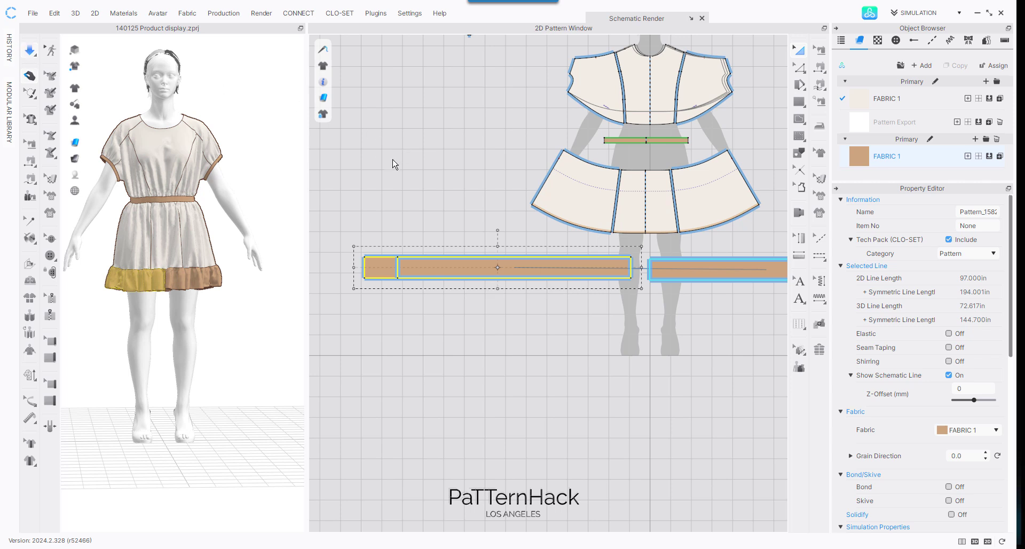
pyautogui.click(407, 270)
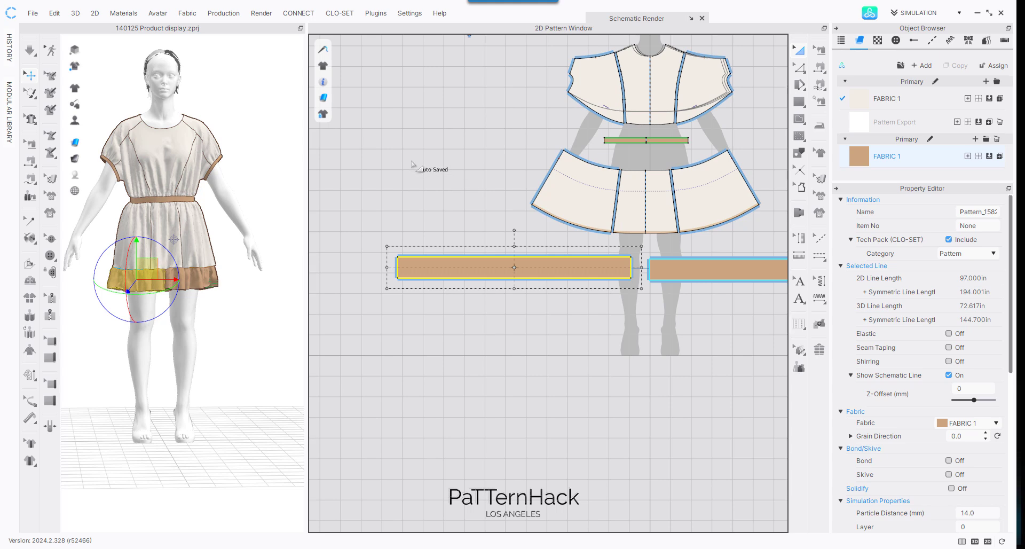
# Step: Simulate the 44.5 in wide front ruffle and tug it outward so the gathers settle at the hem
pyautogui.press('space')
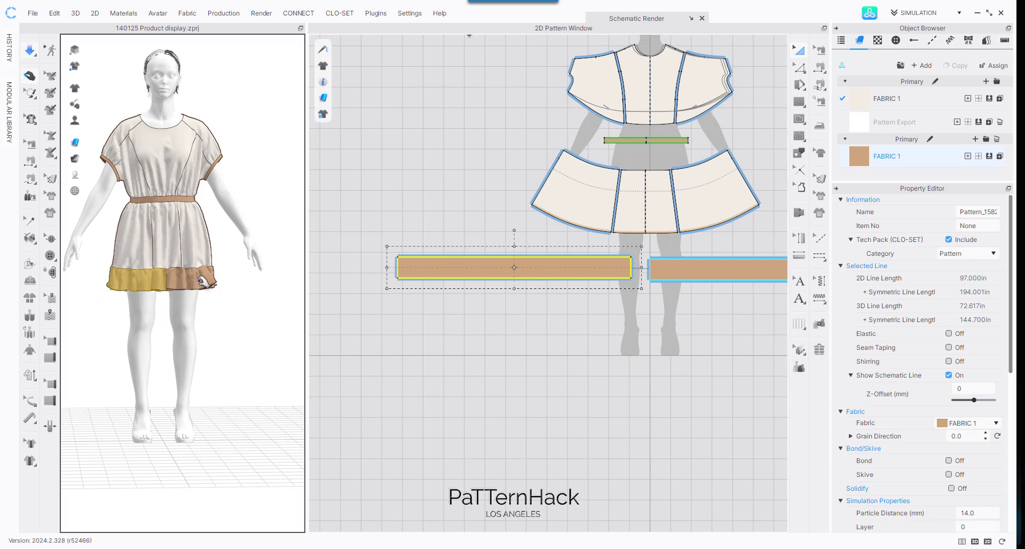
pyautogui.moveTo(213, 284); pyautogui.dragTo(252, 293)
pyautogui.click(222, 173)
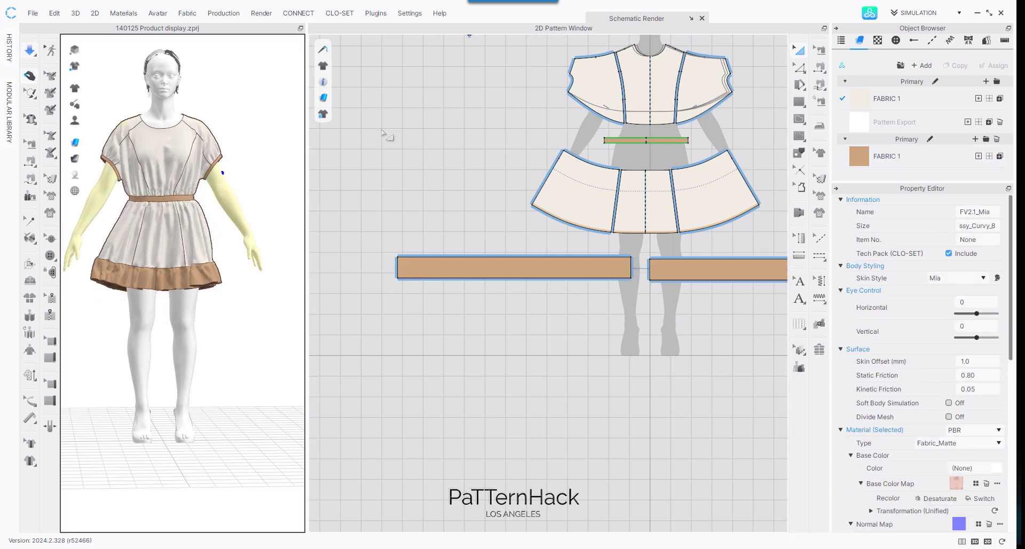
pyautogui.press('space')
# Step: Stretch the symmetric back ruffle pieces outward in the 2D layout to a 2D line length of about 80.58 in
pyautogui.scroll(-6, 416, 152)
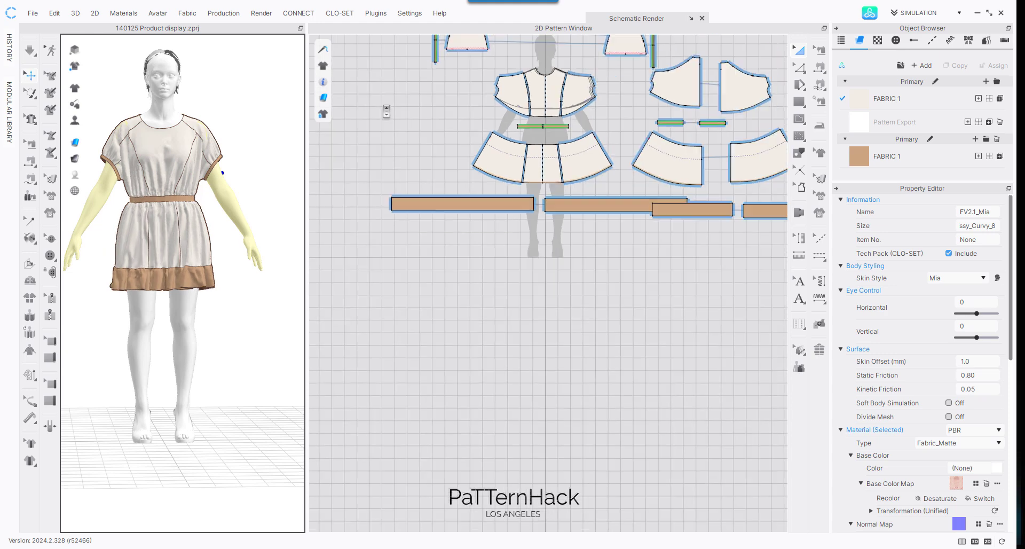
pyautogui.scroll(3, 461, 254)
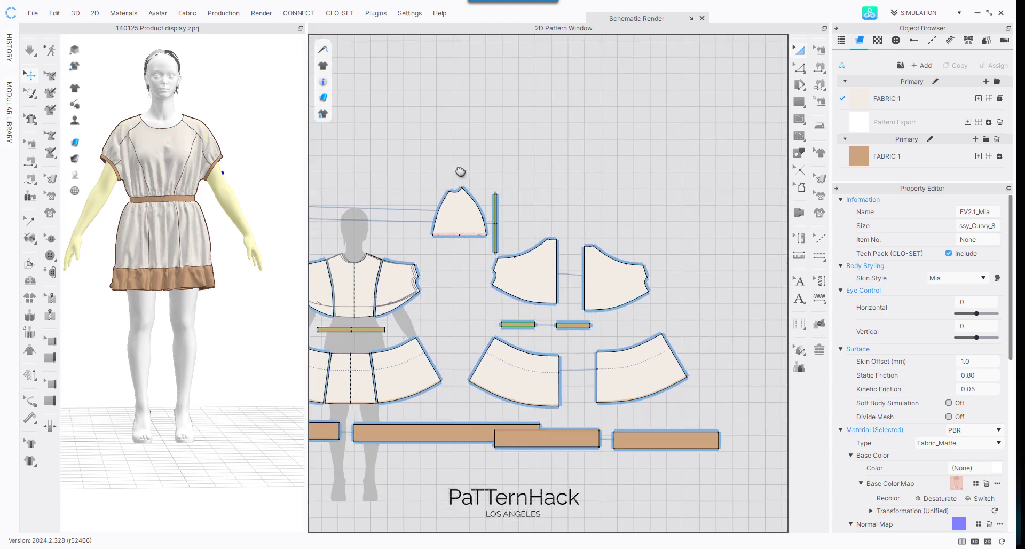
pyautogui.moveTo(486, 189); pyautogui.dragTo(374, 50, button='middle')
pyautogui.scroll(2, 619, 212)
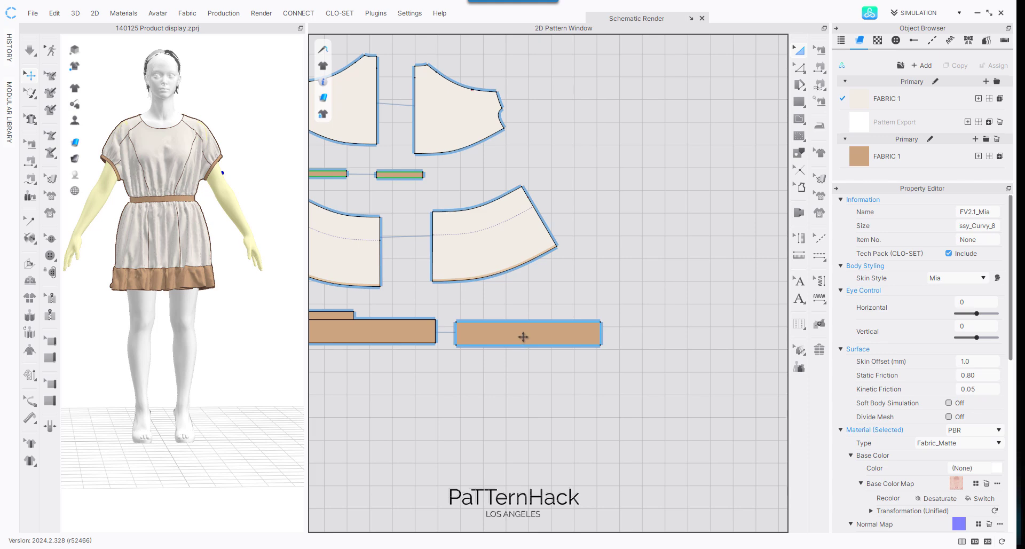
pyautogui.click(526, 336)
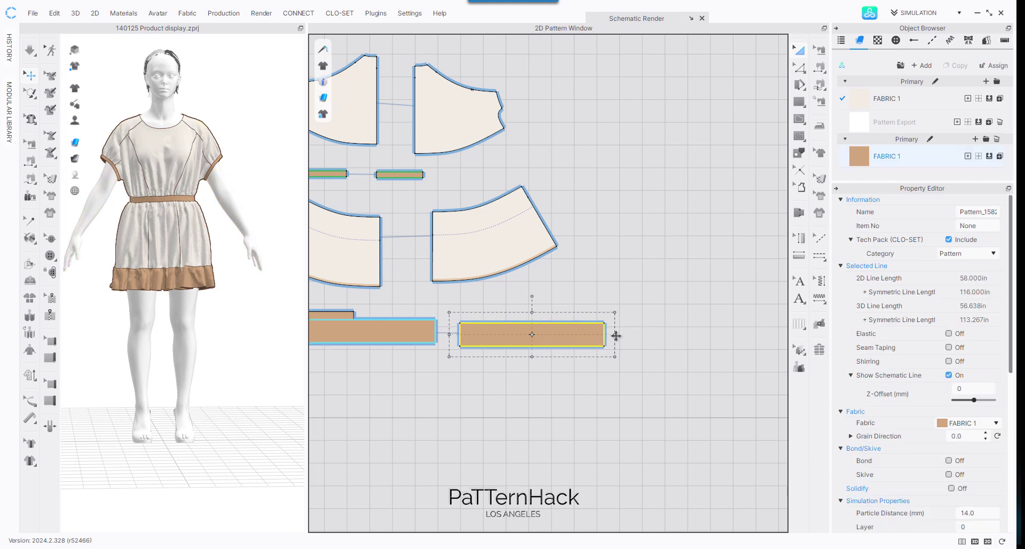
pyautogui.moveTo(616, 335); pyautogui.dragTo(682, 336)
pyautogui.click(675, 275)
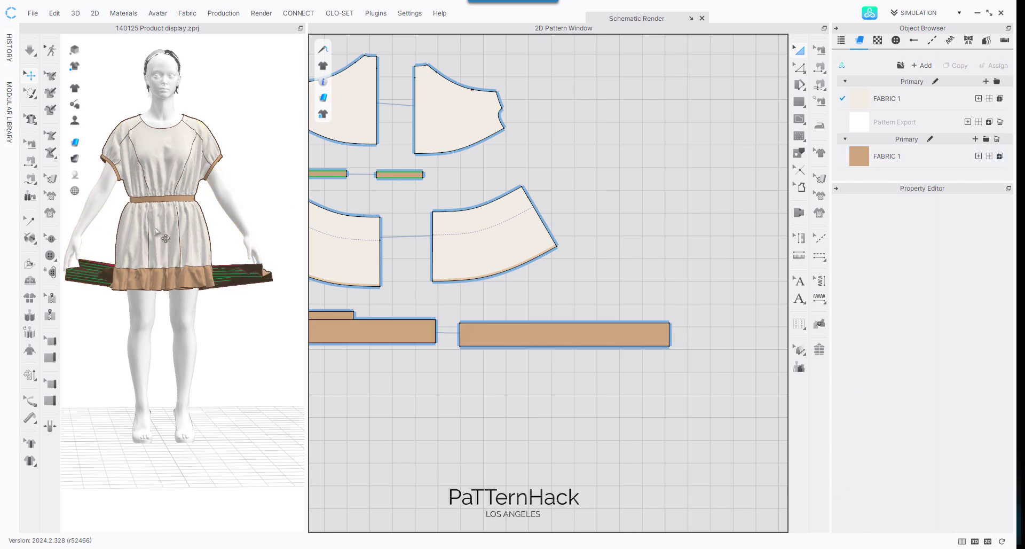
# Step: Simulate the widened back ruffle and tug its two pieces in 3D, seen from behind the avatar
pyautogui.moveTo(162, 235); pyautogui.dragTo(309, 209, button='right')
pyautogui.moveTo(253, 208); pyautogui.dragTo(141, 204, button='middle')
pyautogui.moveTo(141, 203); pyautogui.dragTo(167, 213, button='right')
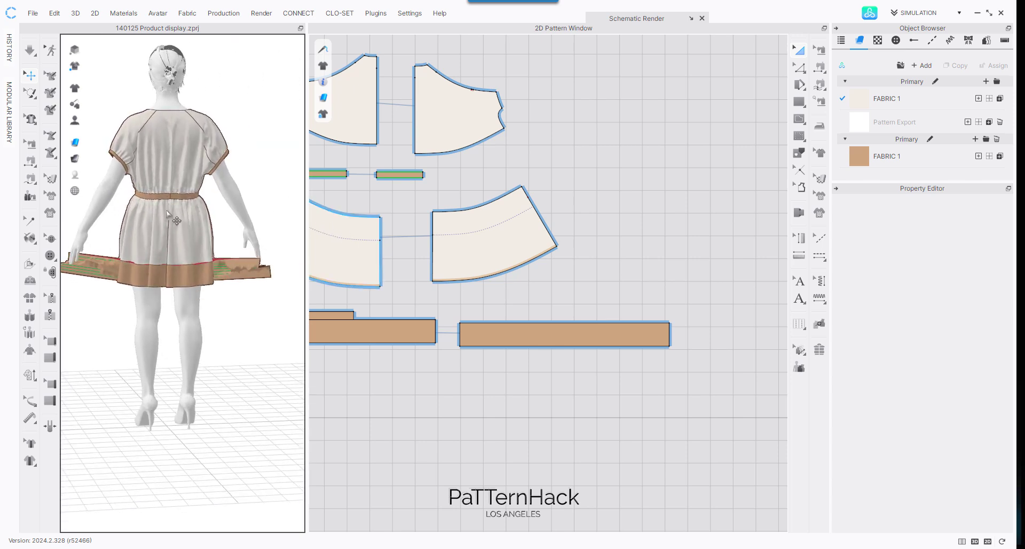
pyautogui.press('space')
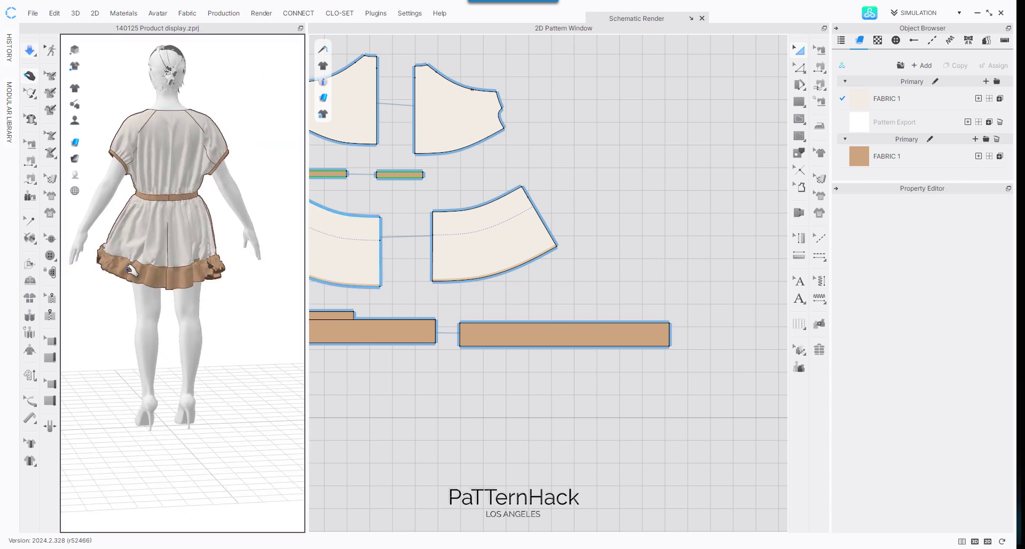
pyautogui.click(132, 286)
pyautogui.click(190, 283)
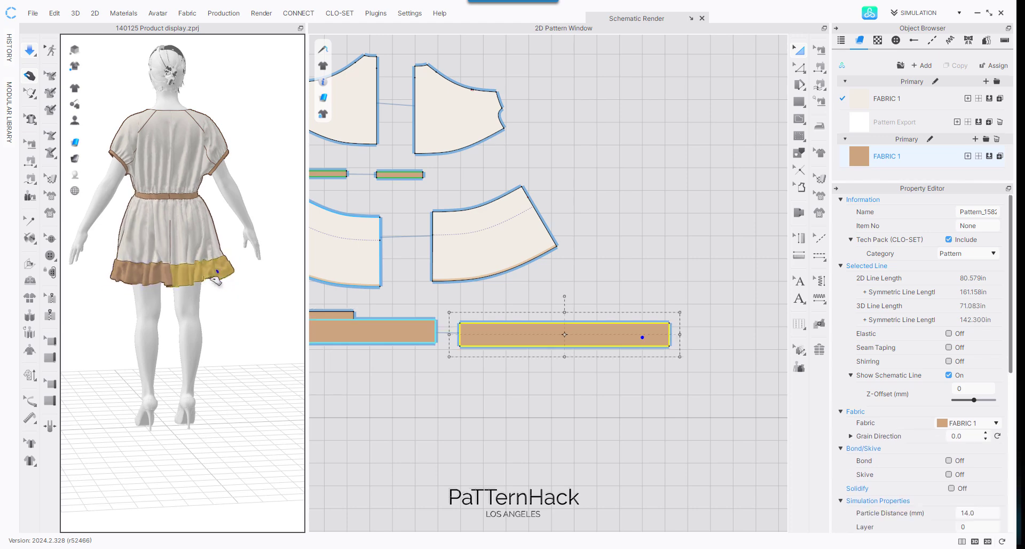
pyautogui.click(327, 336)
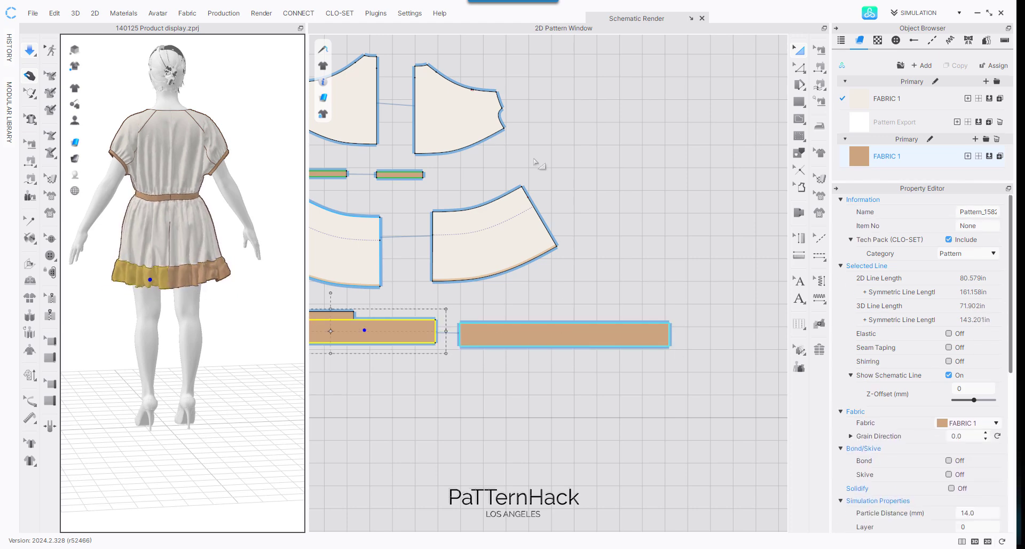
# Step: Set the width of the symmetric back ruffle pieces to 44.5 in
pyautogui.click(653, 264)
pyautogui.click(590, 331)
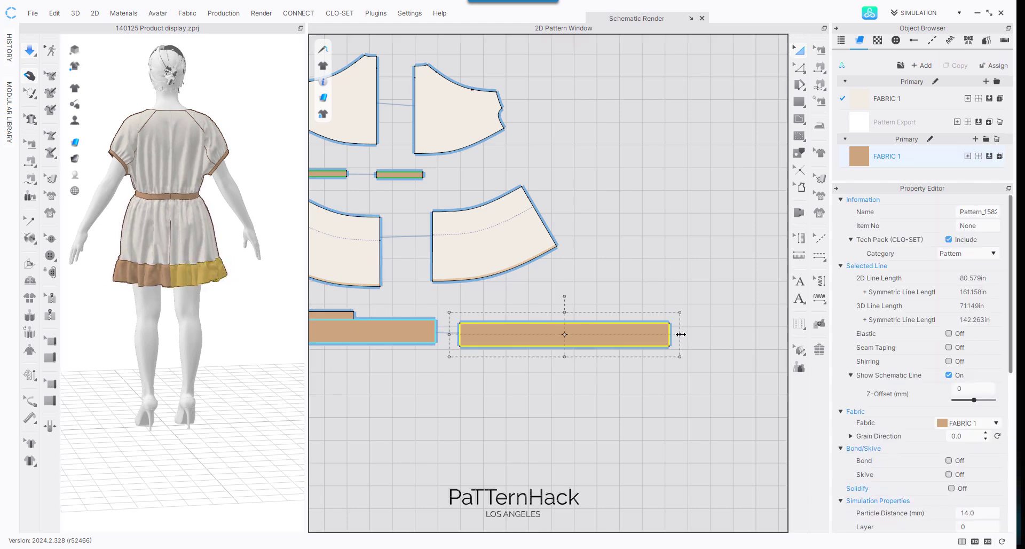
pyautogui.moveTo(681, 334); pyautogui.dragTo(725, 338)
pyautogui.rightClick(725, 337)
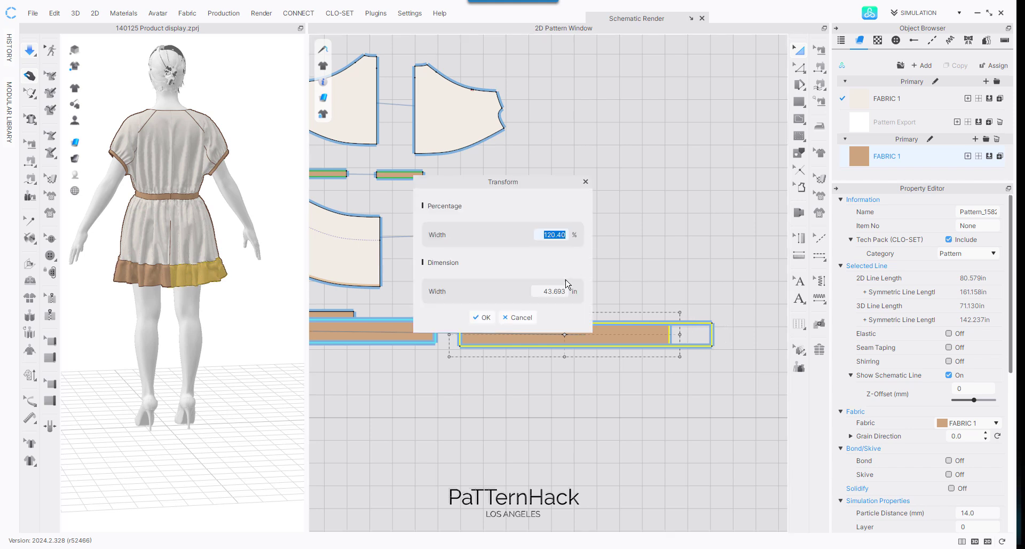
pyautogui.write('44.5')
pyautogui.click(484, 318)
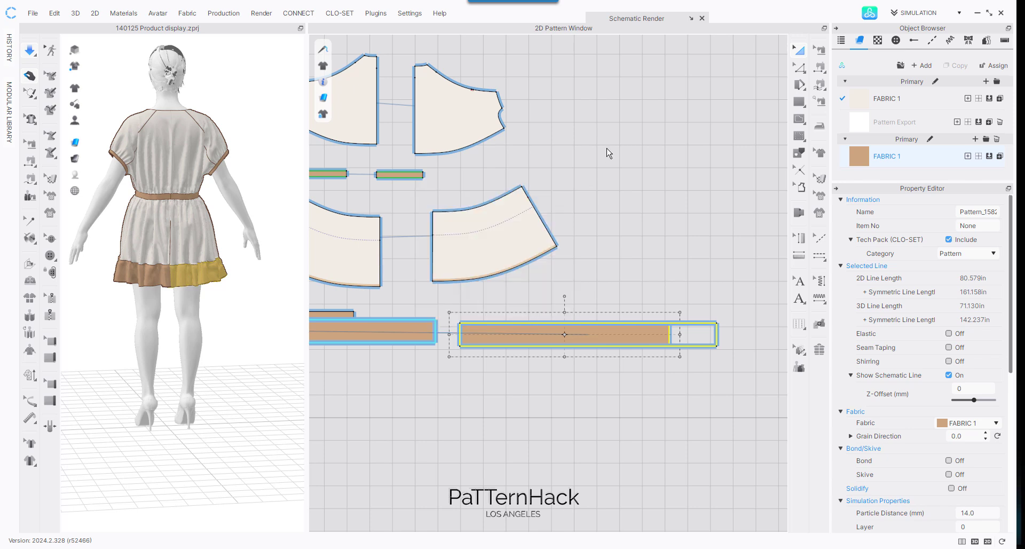
pyautogui.click(608, 152)
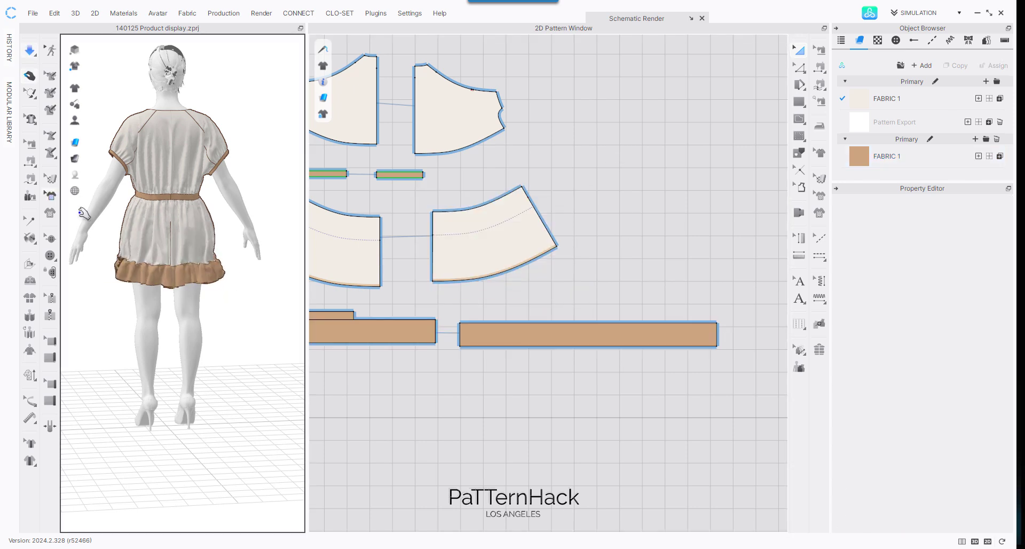
# Step: Tug the sides of the back and front hem ruffle outward and downward in the running 3D simulation
pyautogui.click(107, 265)
pyautogui.click(99, 274)
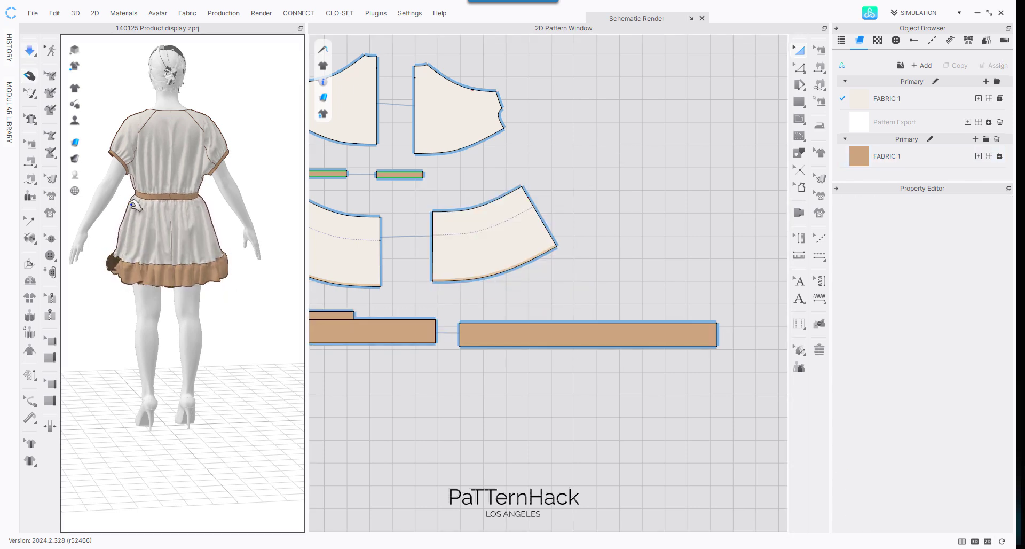
pyautogui.moveTo(120, 218); pyautogui.dragTo(304, 213, button='right')
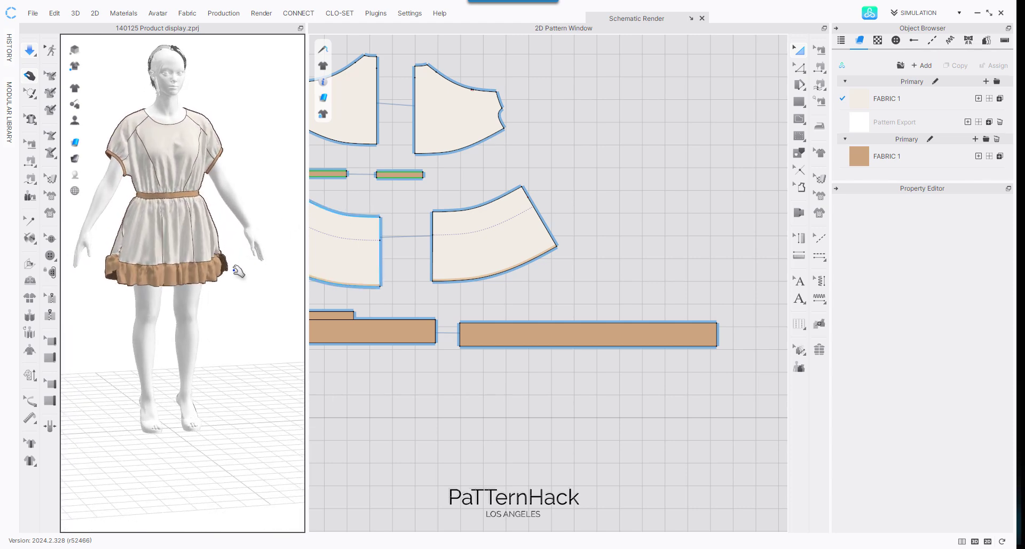
pyautogui.click(219, 267)
pyautogui.press('space')
pyautogui.moveTo(229, 276); pyautogui.dragTo(247, 291)
pyautogui.moveTo(108, 279); pyautogui.dragTo(102, 300)
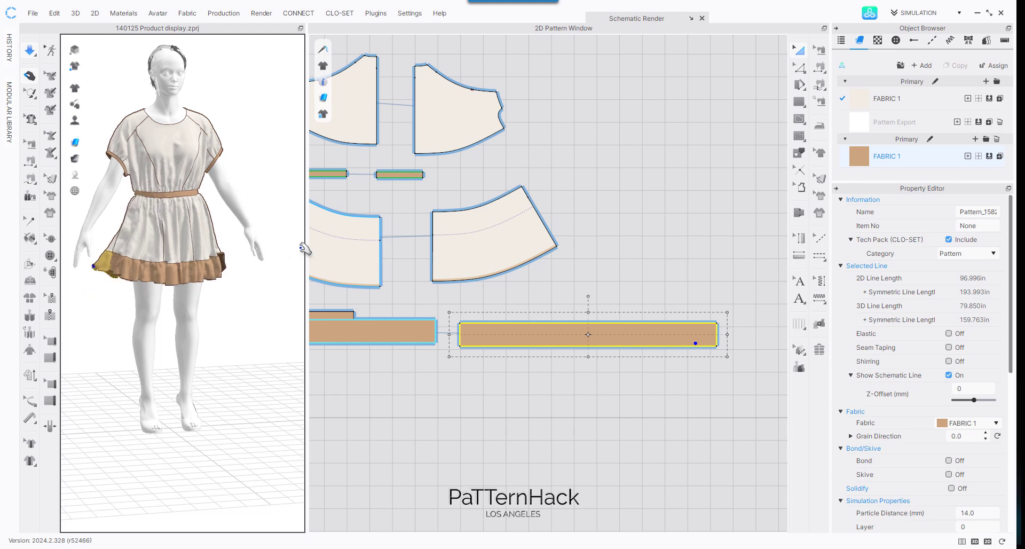
# Step: Widen the 3D view and tug the ruffle's side and centre-front areas so the gathers even out along the hem
pyautogui.moveTo(357, 245); pyautogui.dragTo(510, 238)
pyautogui.moveTo(416, 209); pyautogui.dragTo(357, 158, button='right')
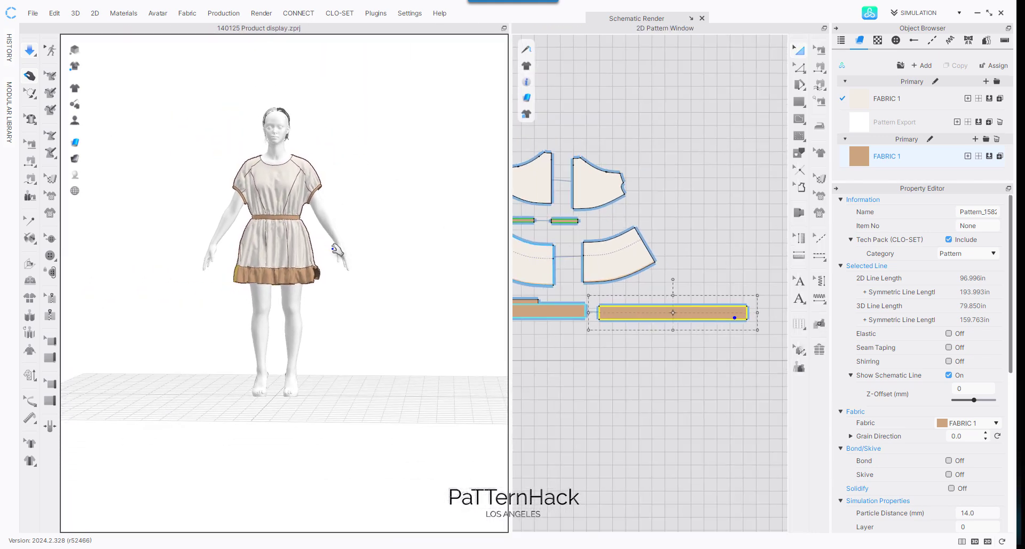
pyautogui.scroll(3, 294, 183)
pyautogui.scroll(3, 288, 251)
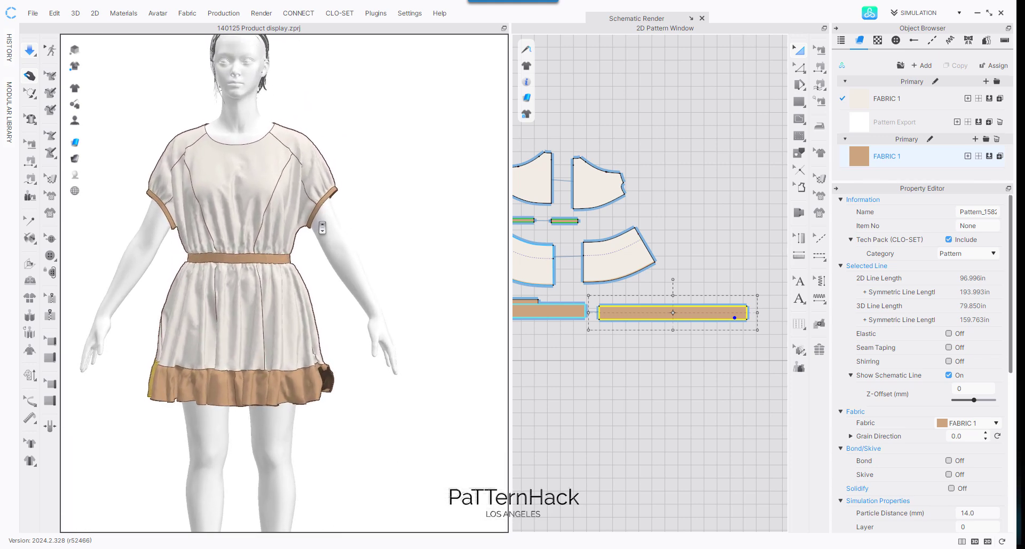
pyautogui.moveTo(322, 381); pyautogui.dragTo(410, 411)
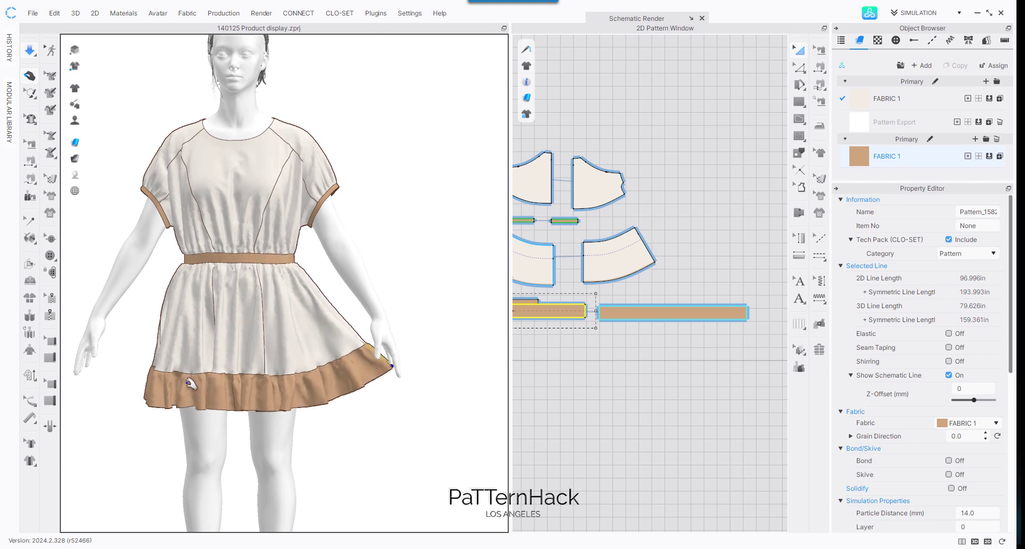
pyautogui.click(132, 369)
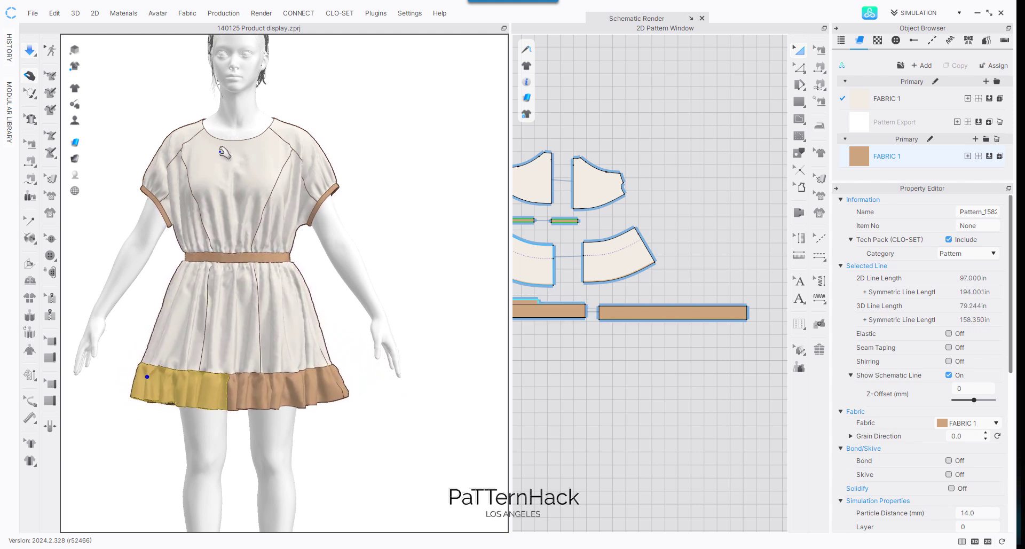
pyautogui.click(254, 400)
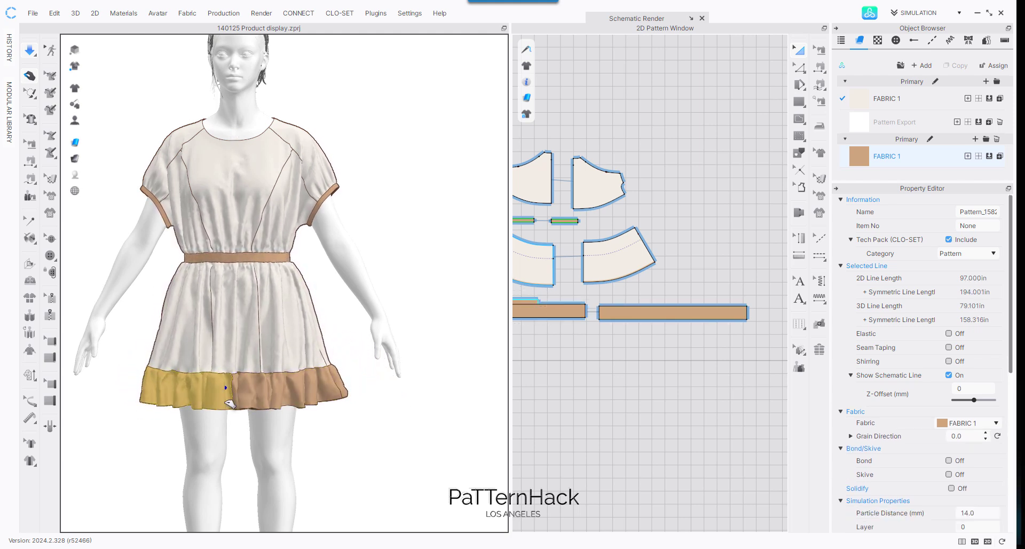
pyautogui.click(298, 393)
pyautogui.click(340, 390)
pyautogui.click(399, 291)
# Step: Examine the simulated dress in 3D from behind, in front, above and the side
pyautogui.moveTo(399, 291); pyautogui.dragTo(459, 202, button='right')
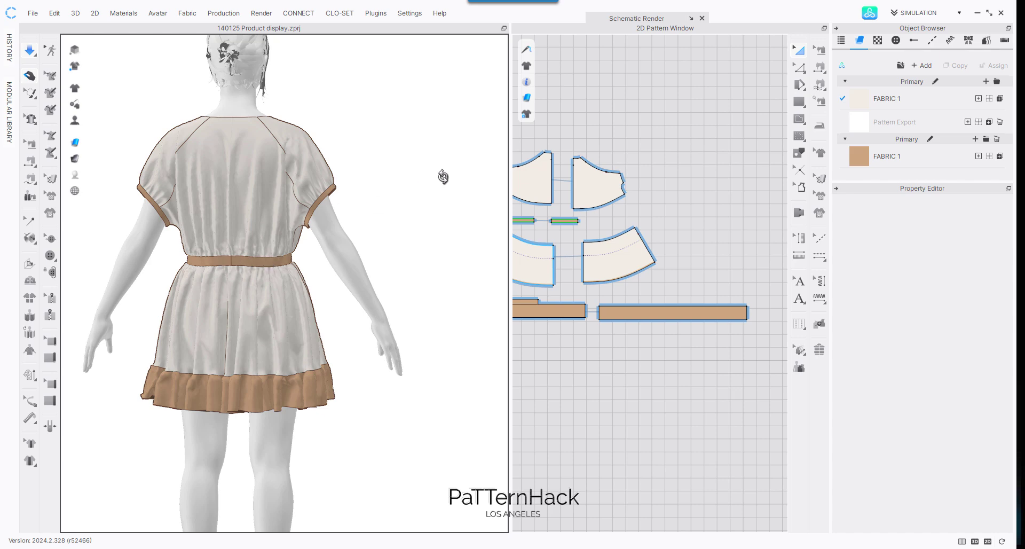
pyautogui.moveTo(443, 177); pyautogui.dragTo(233, 168, button='right')
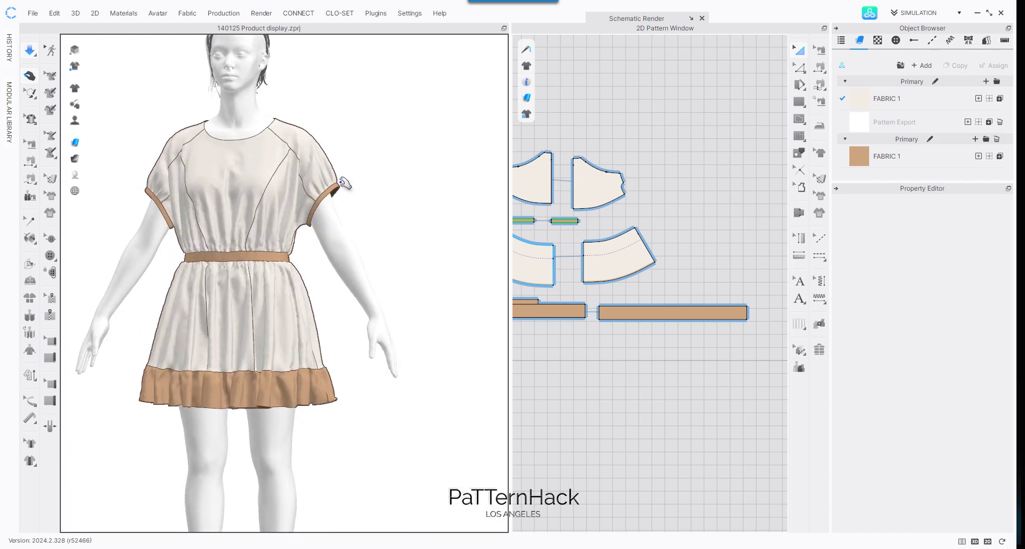
pyautogui.moveTo(354, 91); pyautogui.dragTo(269, 172, button='right')
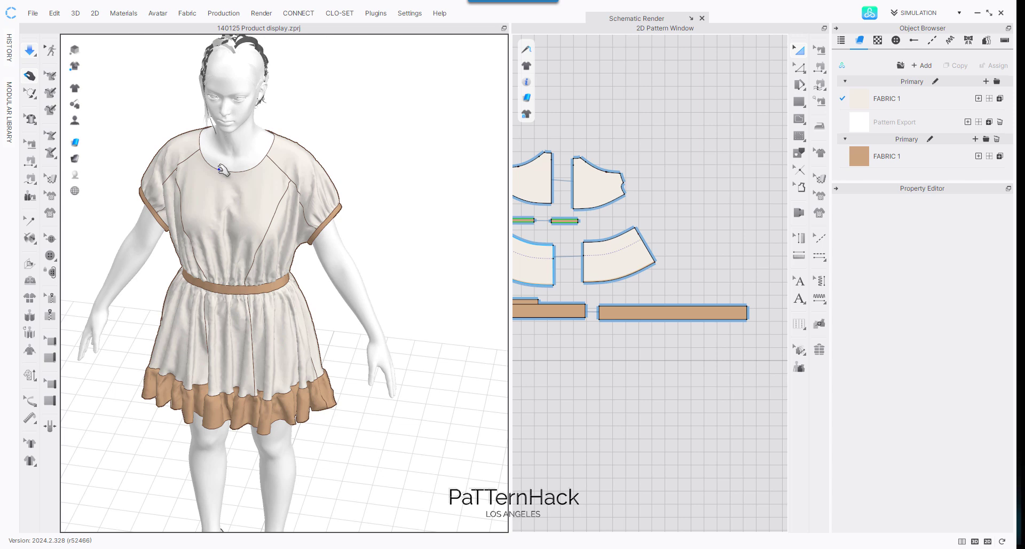
pyautogui.press('2')
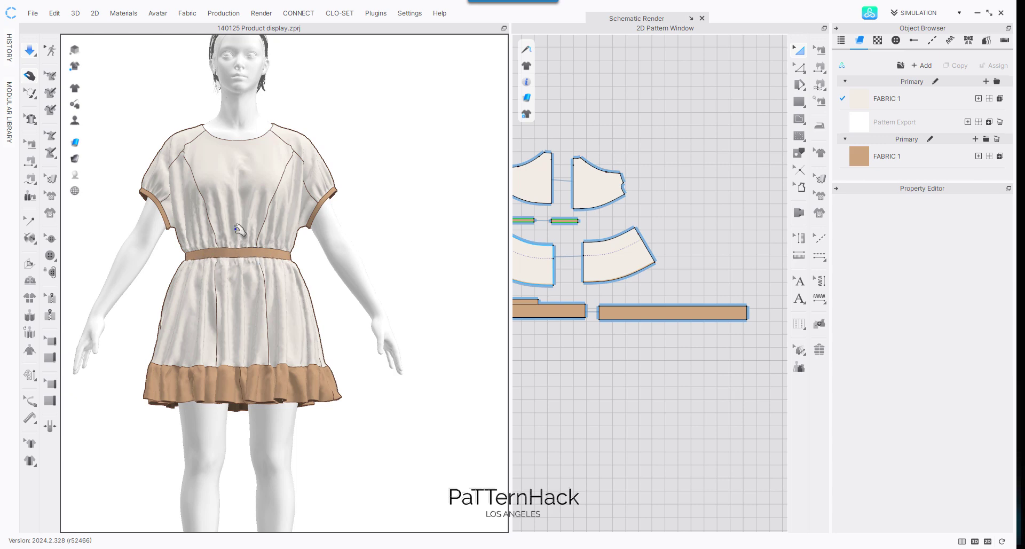
pyautogui.moveTo(320, 137); pyautogui.dragTo(328, 81, button='right')
pyautogui.moveTo(526, 66)
pyautogui.scroll(-2, 597, 111)
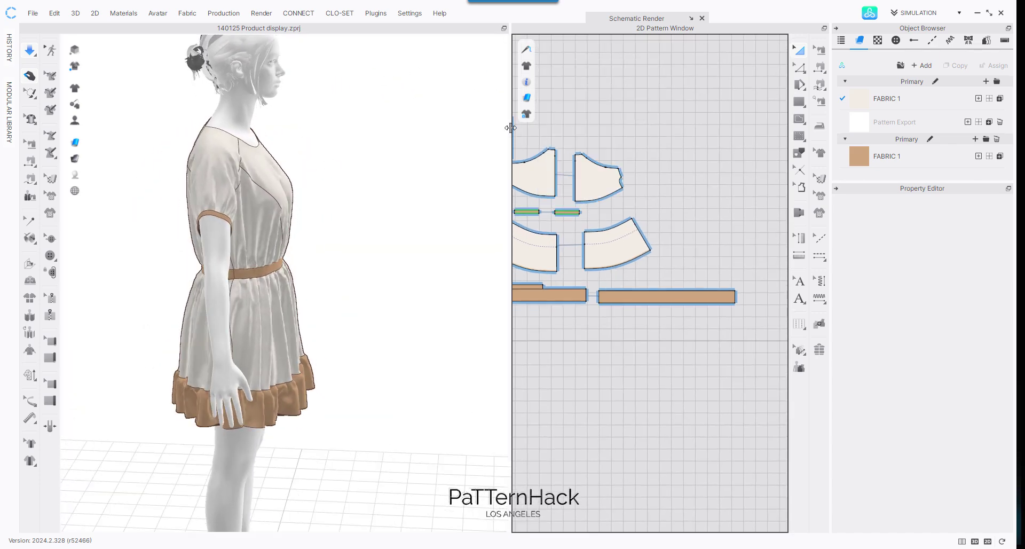
pyautogui.moveTo(511, 127); pyautogui.dragTo(376, 131)
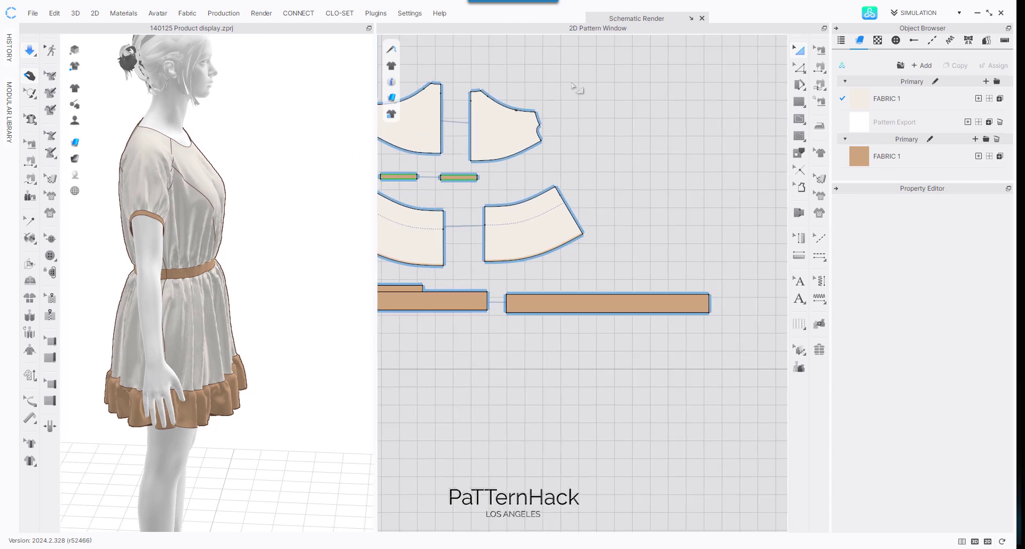
# Step: Examine the back bodice pieces in the 2D layout and compare them with the dress's back and front in 3D
pyautogui.scroll(-3, 633, 120)
pyautogui.moveTo(632, 120); pyautogui.dragTo(712, 267, button='right')
pyautogui.scroll(6, 555, 231)
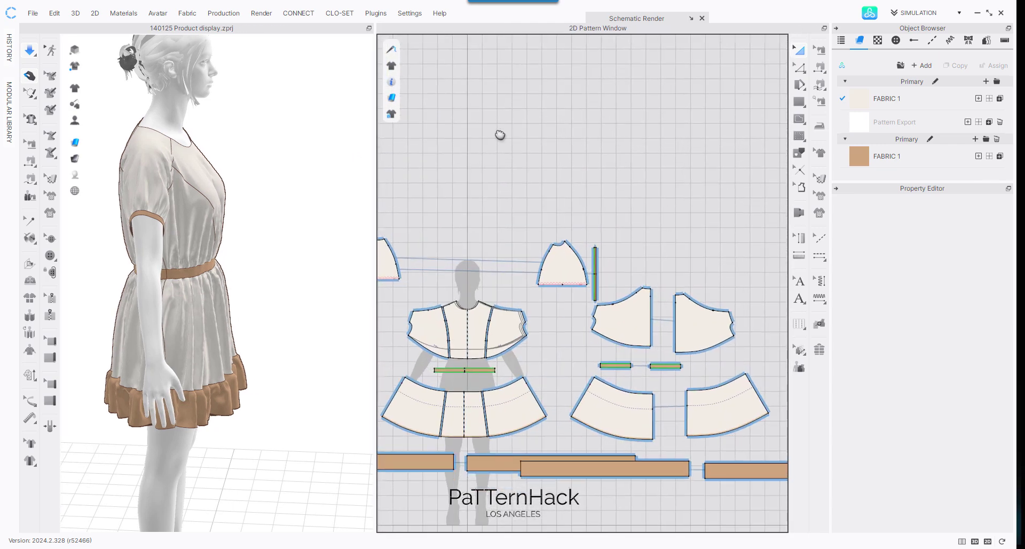
pyautogui.scroll(1, 500, 154)
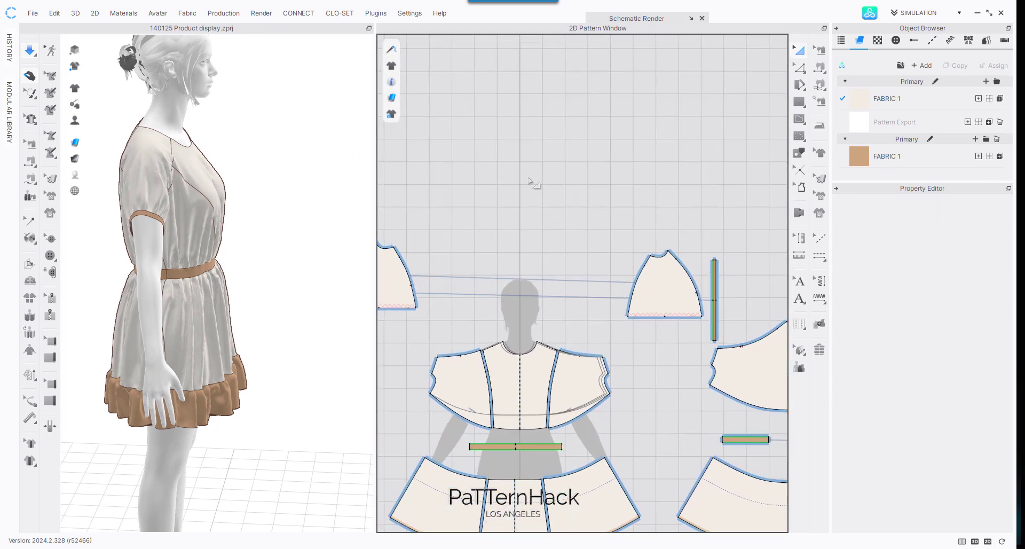
pyautogui.moveTo(538, 170); pyautogui.dragTo(267, 147, button='middle')
pyautogui.scroll(4, 592, 222)
pyautogui.moveTo(517, 205); pyautogui.dragTo(521, 93, button='middle')
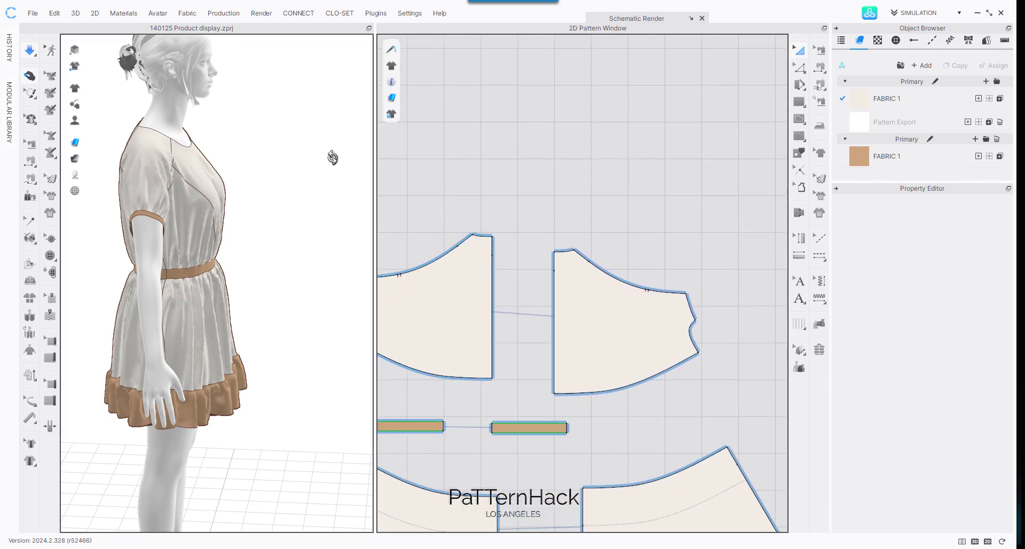
pyautogui.moveTo(331, 158); pyautogui.dragTo(195, 142, button='right')
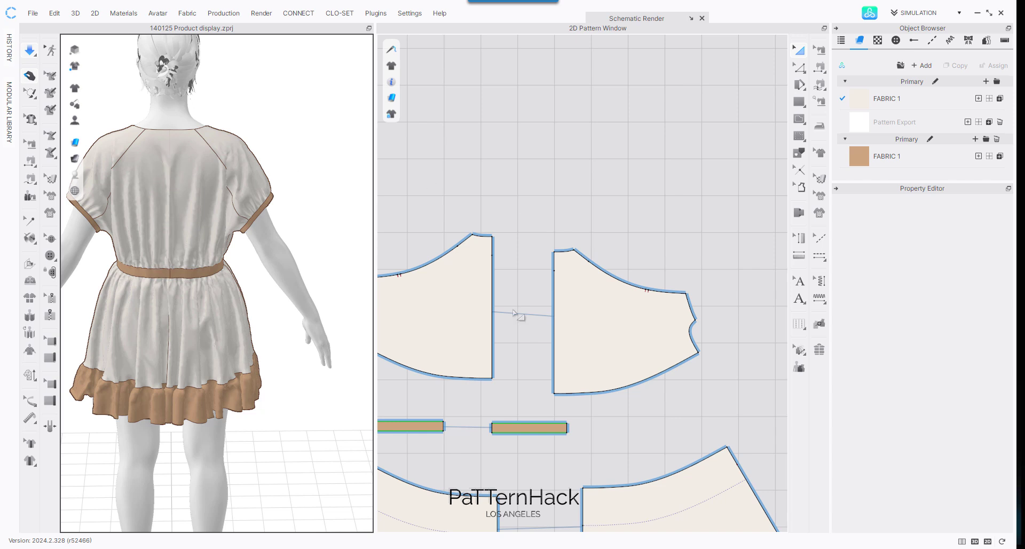
pyautogui.moveTo(169, 153); pyautogui.dragTo(195, 123, button='right')
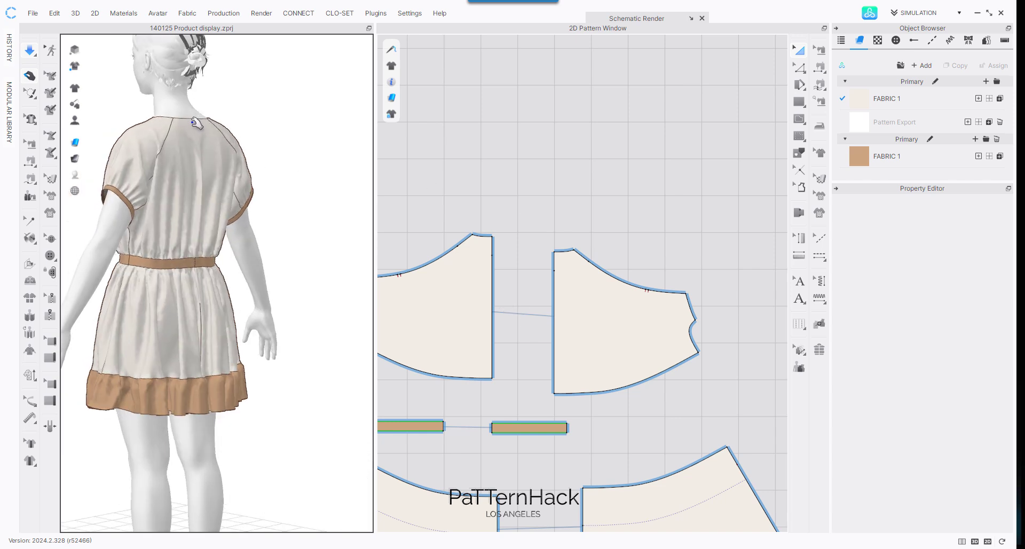
pyautogui.moveTo(167, 164); pyautogui.dragTo(327, 132, button='right')
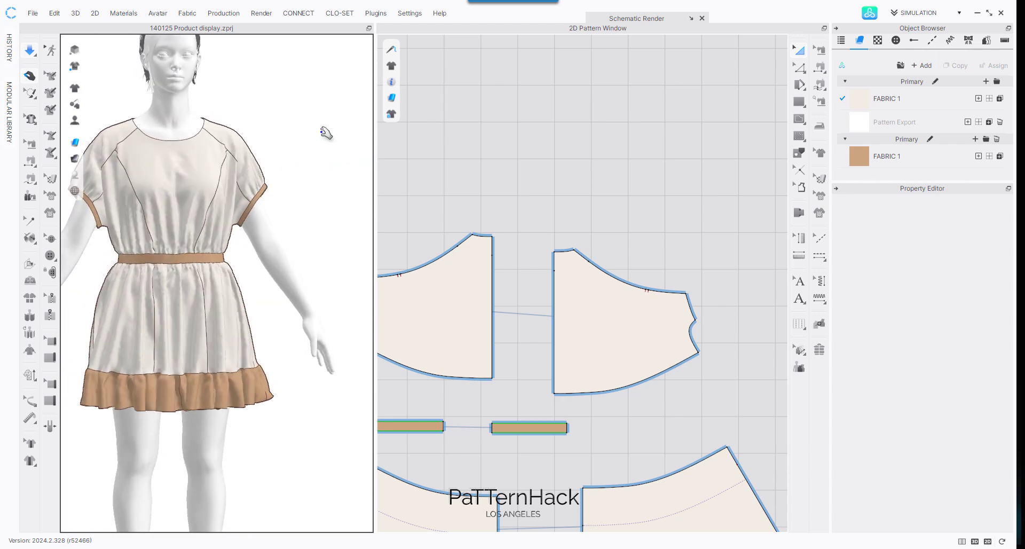
pyautogui.scroll(2, 360, 82)
pyautogui.moveTo(360, 82); pyautogui.dragTo(273, 170, button='right')
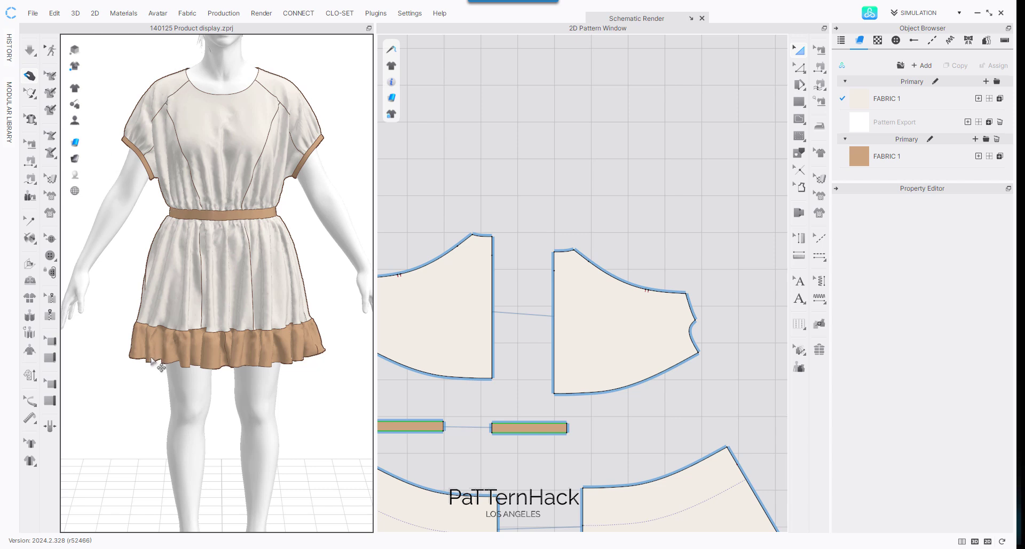
# Step: Examine the skirt and its gathered hem ruffle up close from the front of the avatar
pyautogui.scroll(1, 213, 282)
pyautogui.moveTo(201, 191); pyautogui.dragTo(181, 69, button='middle')
pyautogui.moveTo(233, 167)
pyautogui.mouseDown(button='right')
pyautogui.moveTo(215, 208)
pyautogui.moveTo(217, 155)
pyautogui.mouseUp(button='right')
pyautogui.scroll(-2, 239, 225)
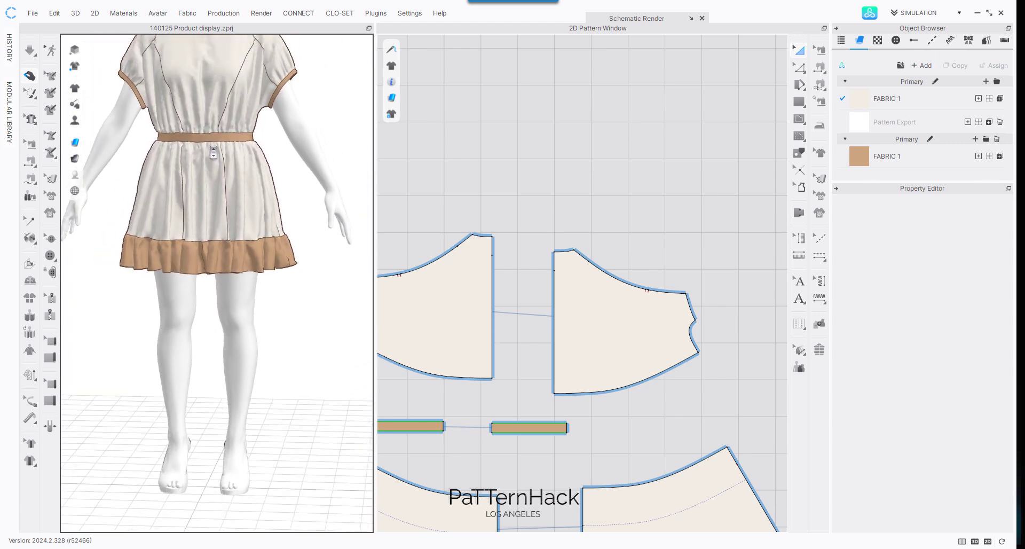
pyautogui.moveTo(225, 134); pyautogui.dragTo(247, 233, button='middle')
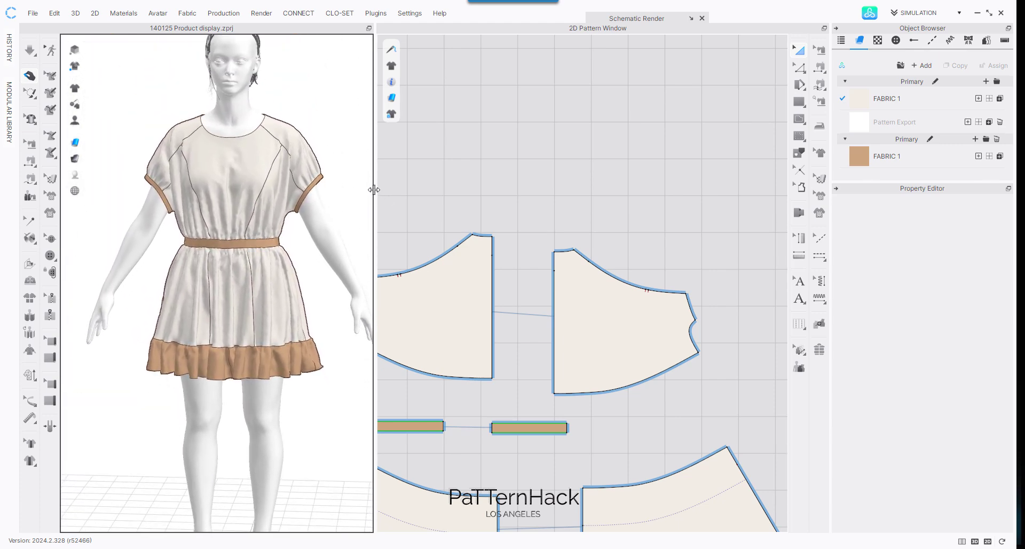
pyautogui.moveTo(373, 190); pyautogui.dragTo(463, 194)
pyautogui.moveTo(223, 225); pyautogui.dragTo(198, 161, button='middle')
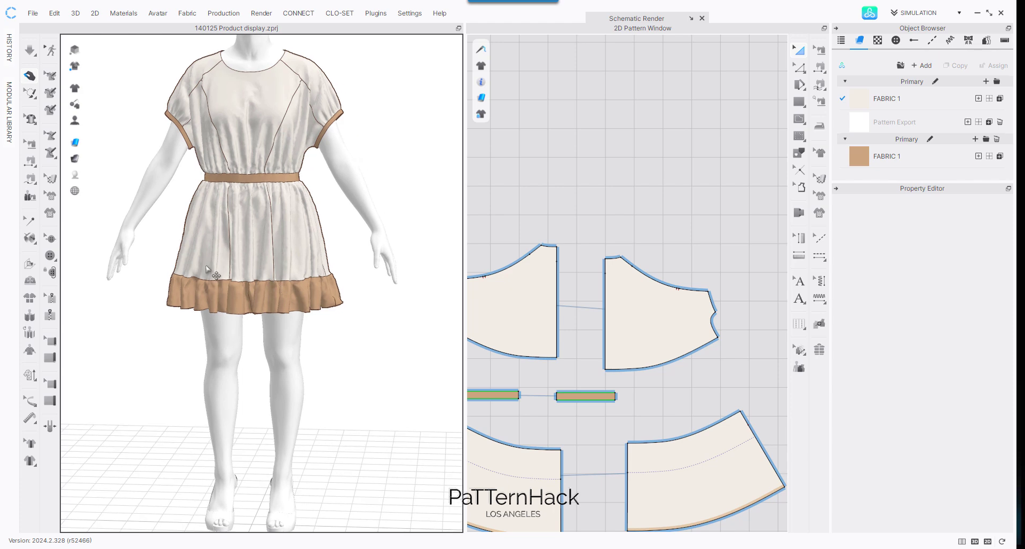
pyautogui.scroll(-1, 244, 134)
pyautogui.moveTo(265, 164); pyautogui.dragTo(240, 128, button='middle')
pyautogui.scroll(5, 240, 263)
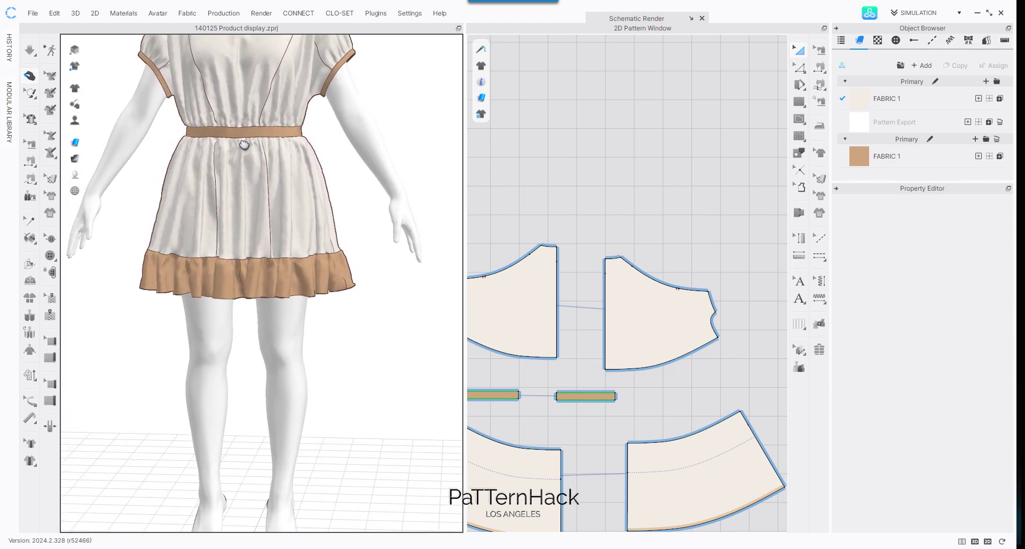
pyautogui.scroll(2, 268, 272)
pyautogui.moveTo(268, 271); pyautogui.dragTo(223, 180, button='middle')
pyautogui.scroll(-3, 223, 180)
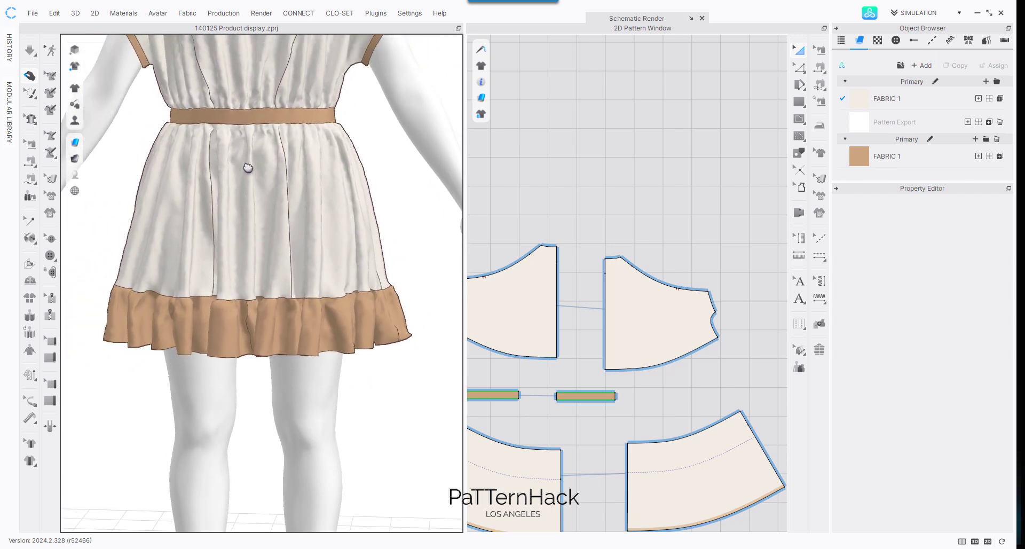
# Step: Measure the combined hem length of the centre-front, side-front and back skirt pieces by selecting their hem lines together in 2D
pyautogui.moveTo(465, 201); pyautogui.dragTo(398, 208)
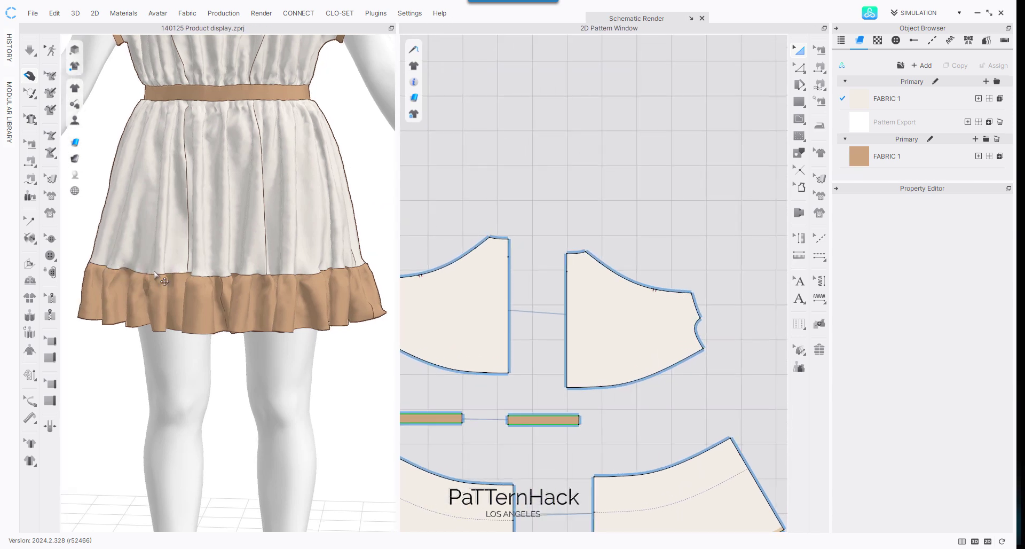
pyautogui.scroll(-3, 597, 160)
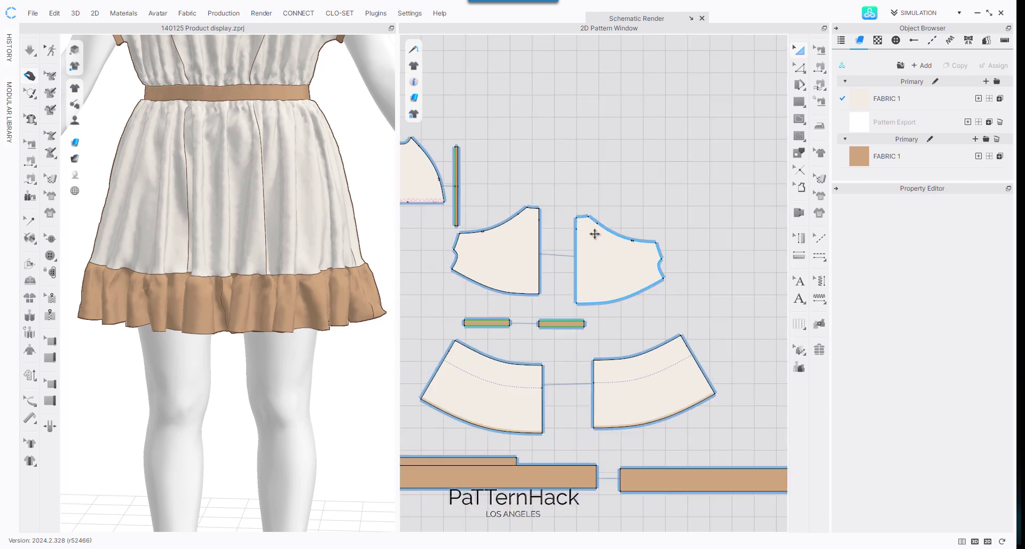
pyautogui.moveTo(592, 231); pyautogui.dragTo(583, 80, button='middle')
pyautogui.scroll(6, 575, 267)
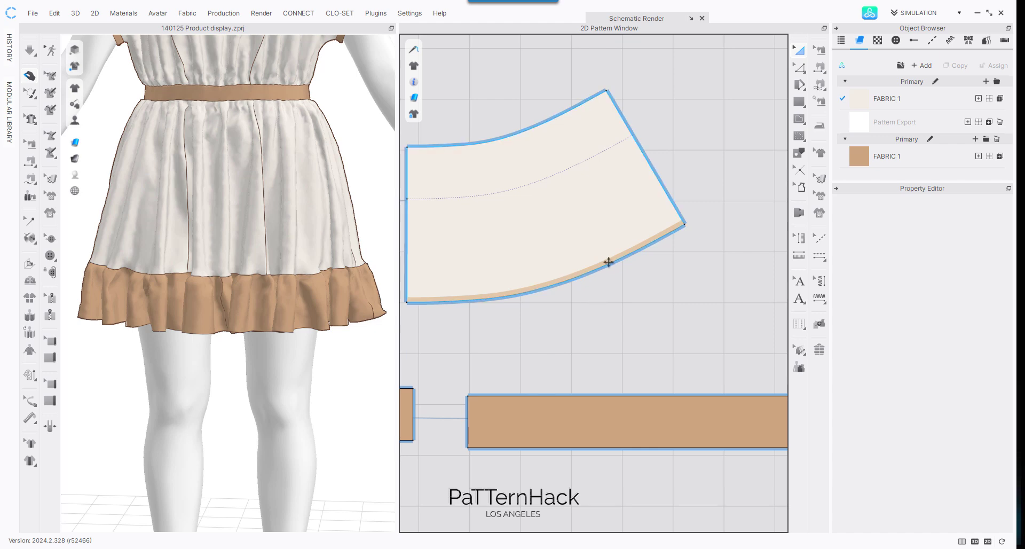
pyautogui.scroll(-4, 659, 131)
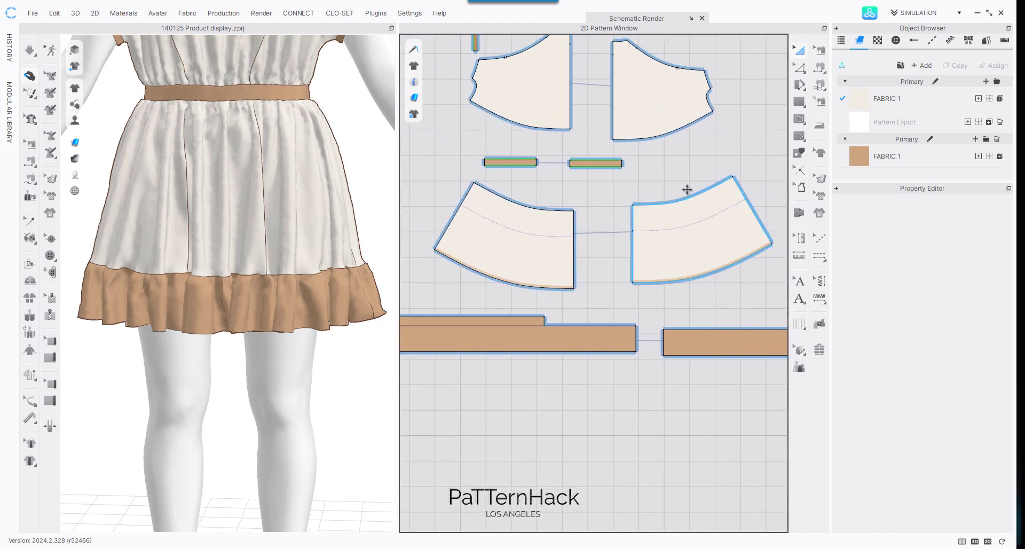
pyautogui.scroll(-3, 613, 236)
pyautogui.scroll(5, 598, 207)
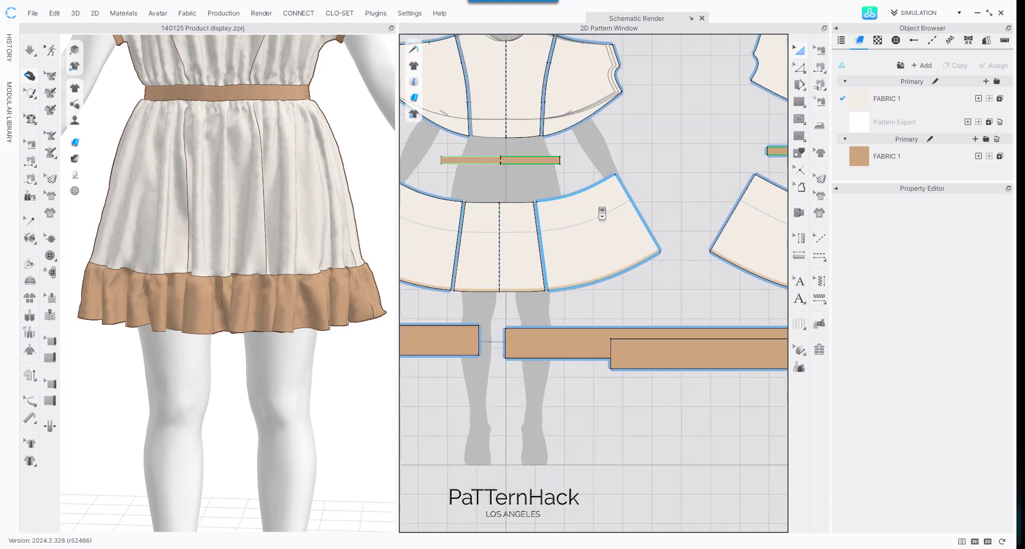
pyautogui.scroll(-3, 614, 106)
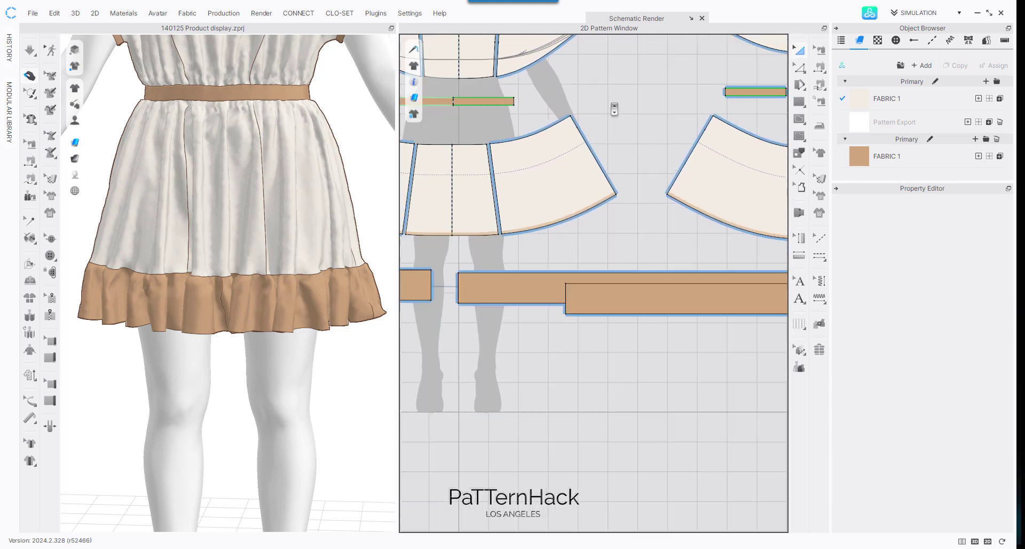
pyautogui.scroll(-2, 608, 110)
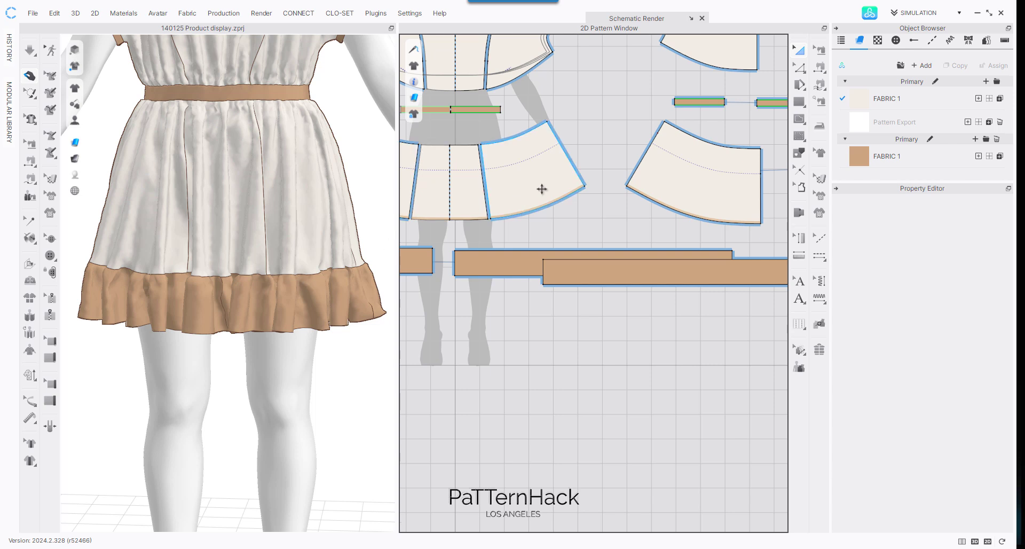
pyautogui.press('z')
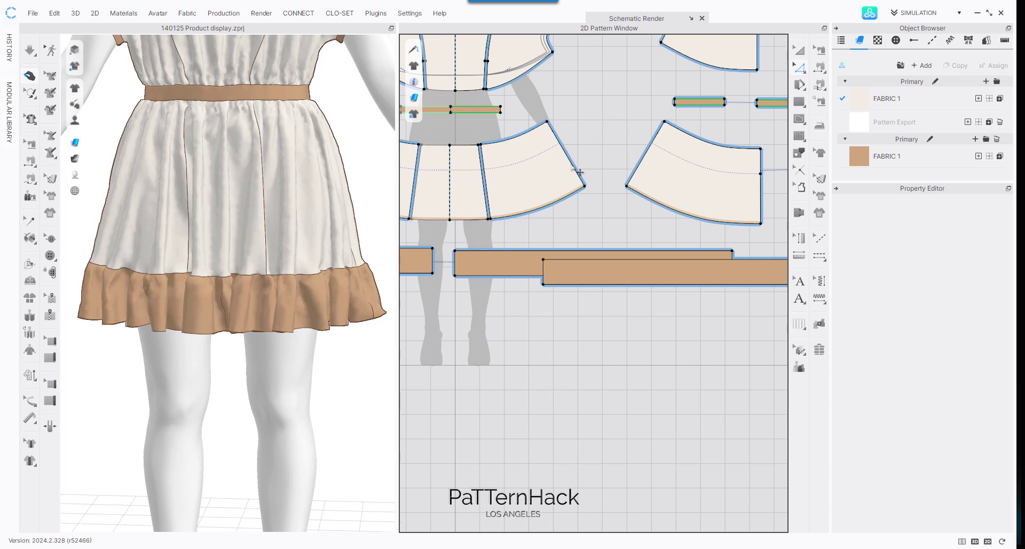
pyautogui.click(477, 220)
pyautogui.keyDown('shift'); pyautogui.click(510, 215); pyautogui.keyUp('shift')
pyautogui.keyDown('shift'); pyautogui.click(667, 210); pyautogui.keyUp('shift')
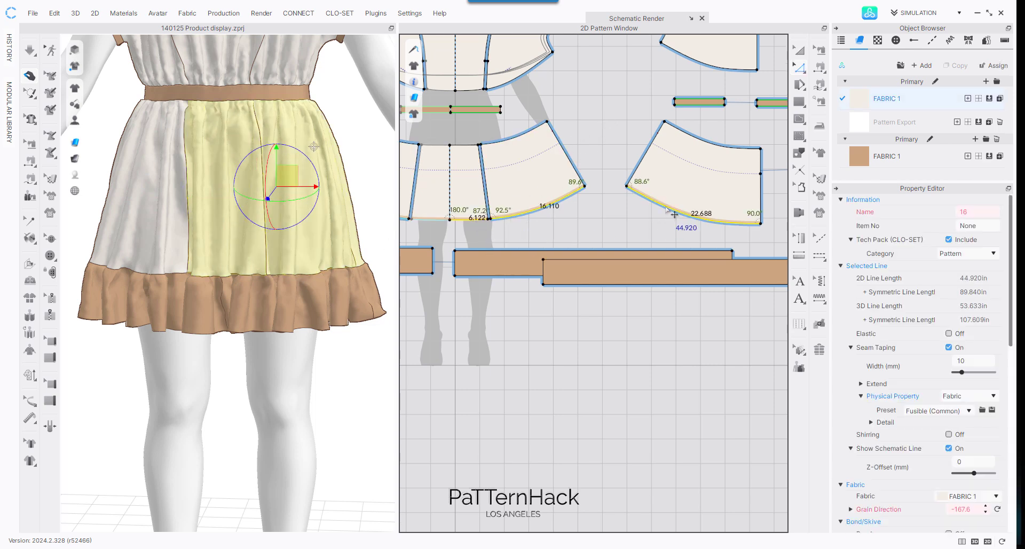
# Step: Turn on Elastic for the selected skirt hem lines at strength 10 and ratio 100, and simulate the dress
pyautogui.click(949, 334)
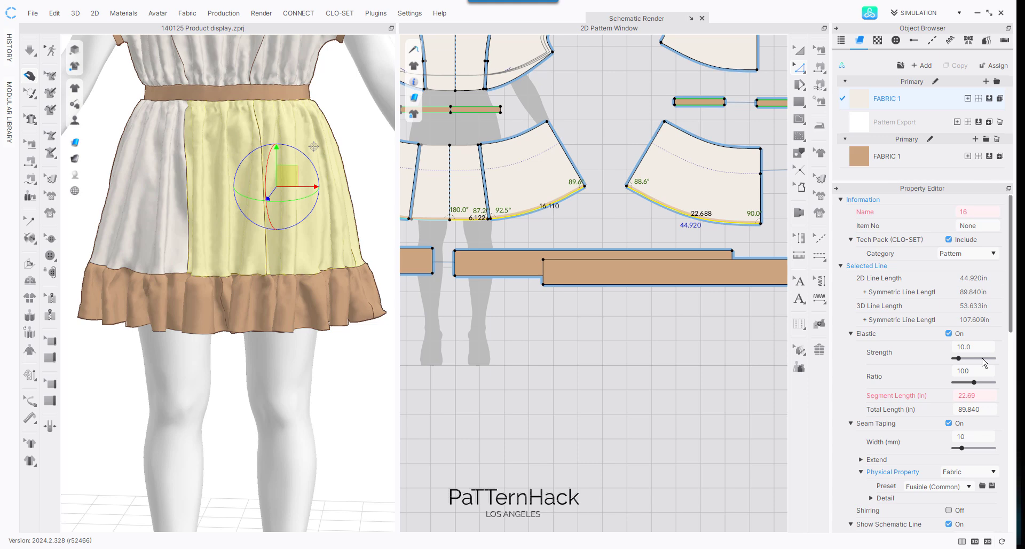
pyautogui.press('space')
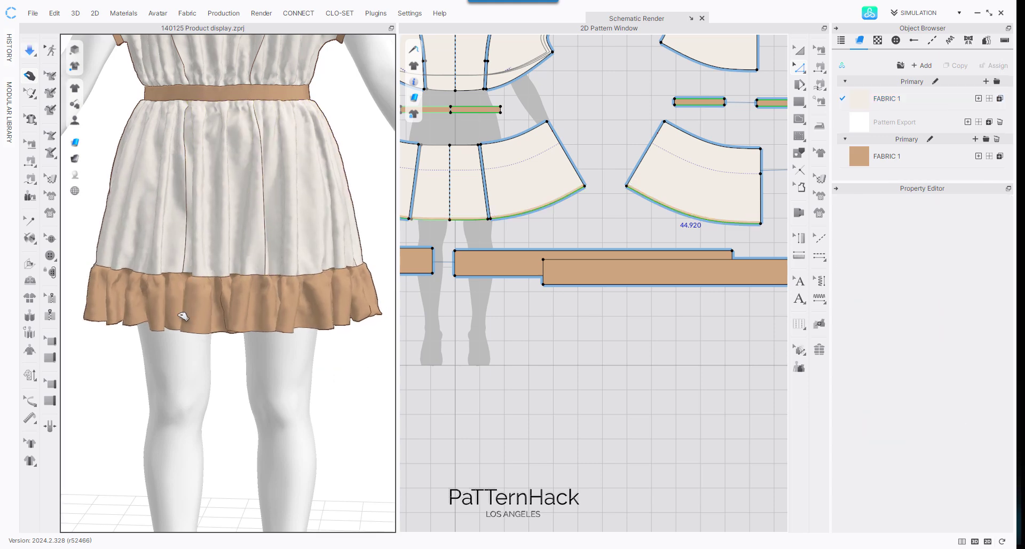
pyautogui.click(160, 297)
pyautogui.click(606, 187)
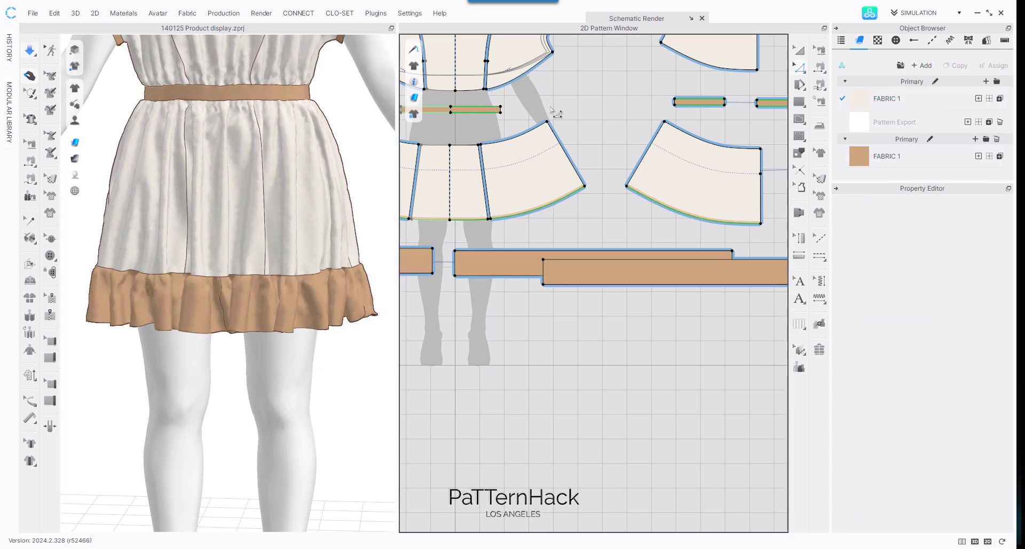
# Step: Separate the two overlapping brown hem ruffle pieces below the skirt pieces in the 2D layout
pyautogui.press('a')
pyautogui.moveTo(639, 269); pyautogui.dragTo(713, 317)
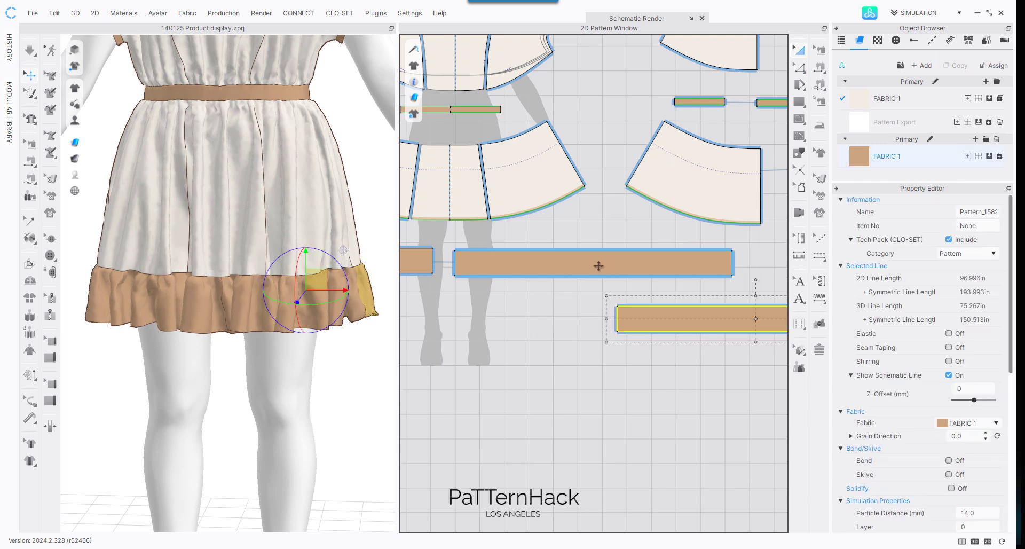
pyautogui.moveTo(600, 265); pyautogui.dragTo(577, 270)
pyautogui.click(581, 96)
pyautogui.scroll(-2, 575, 89)
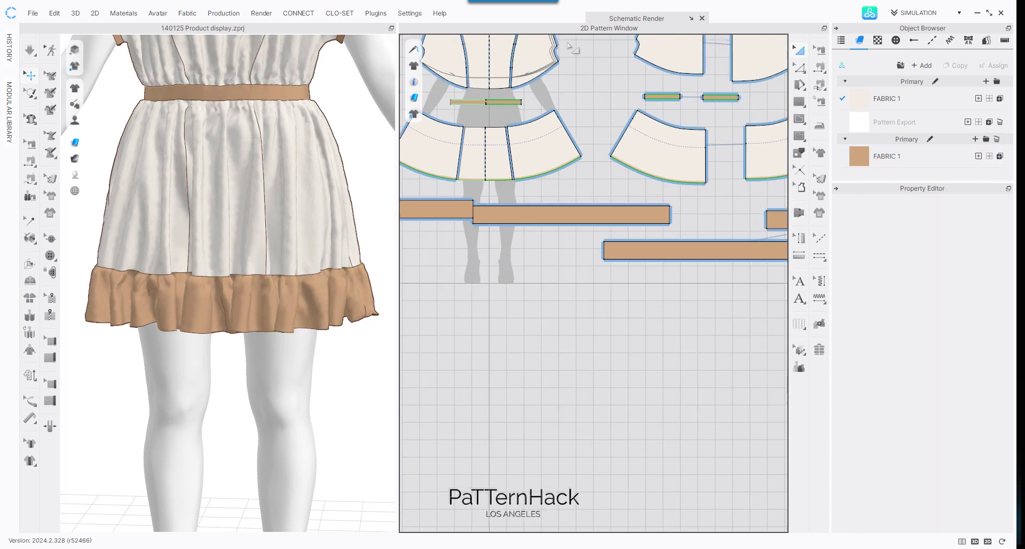
pyautogui.moveTo(594, 108); pyautogui.dragTo(585, 136, button='middle')
pyautogui.scroll(3, 599, 184)
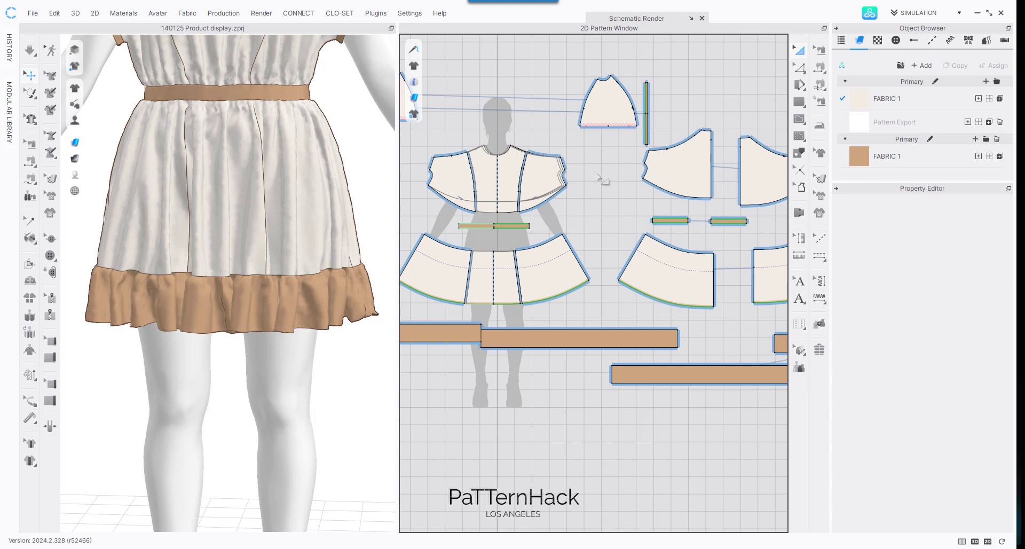
pyautogui.click(490, 222)
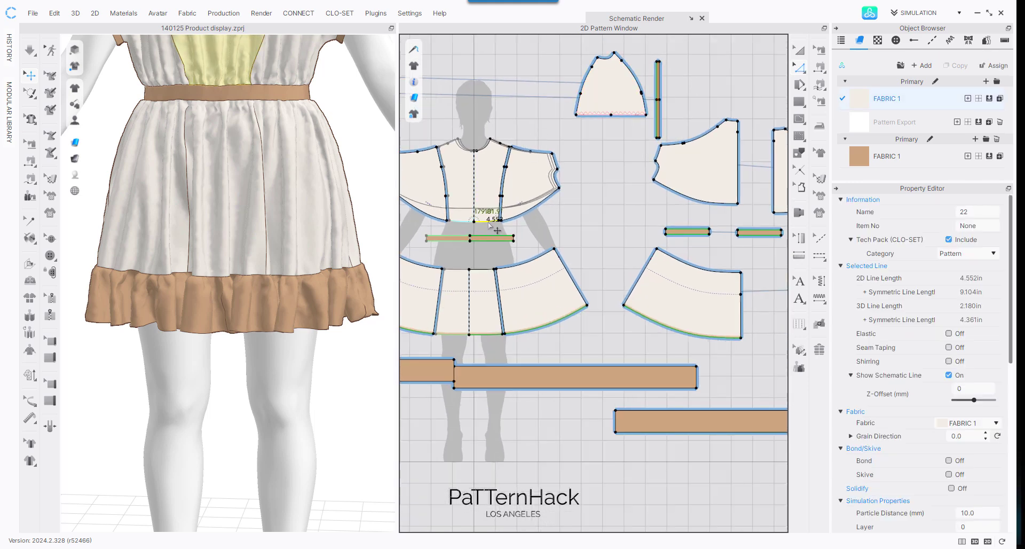
pyautogui.click(528, 259)
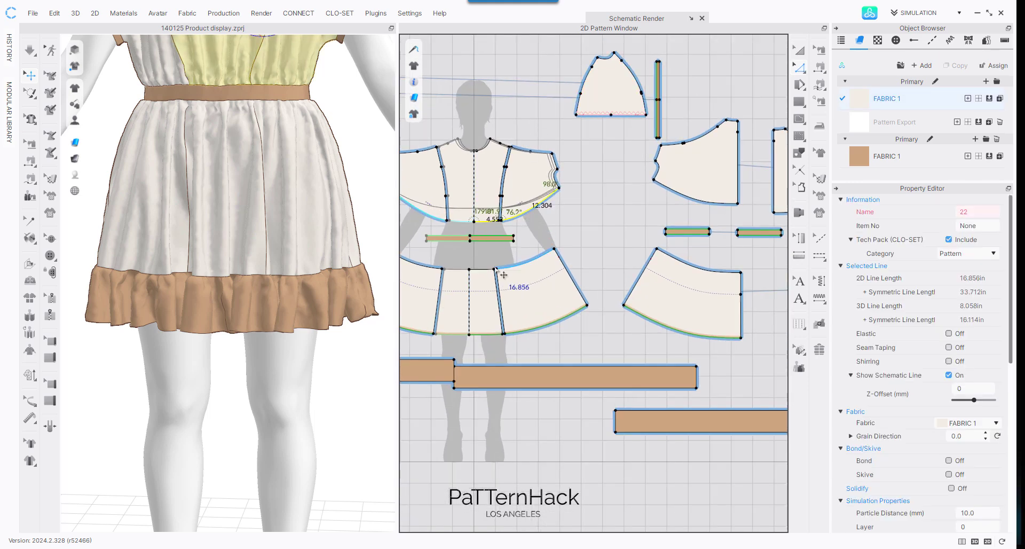
pyautogui.keyDown('shift'); pyautogui.click(499, 271); pyautogui.keyUp('shift')
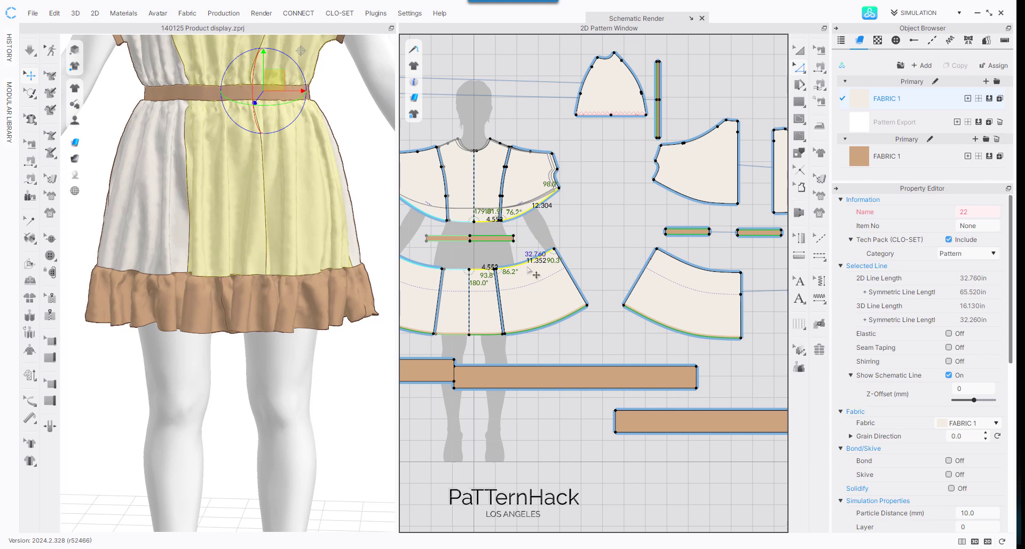
pyautogui.keyDown('shift'); pyautogui.click(483, 335); pyautogui.keyUp('shift')
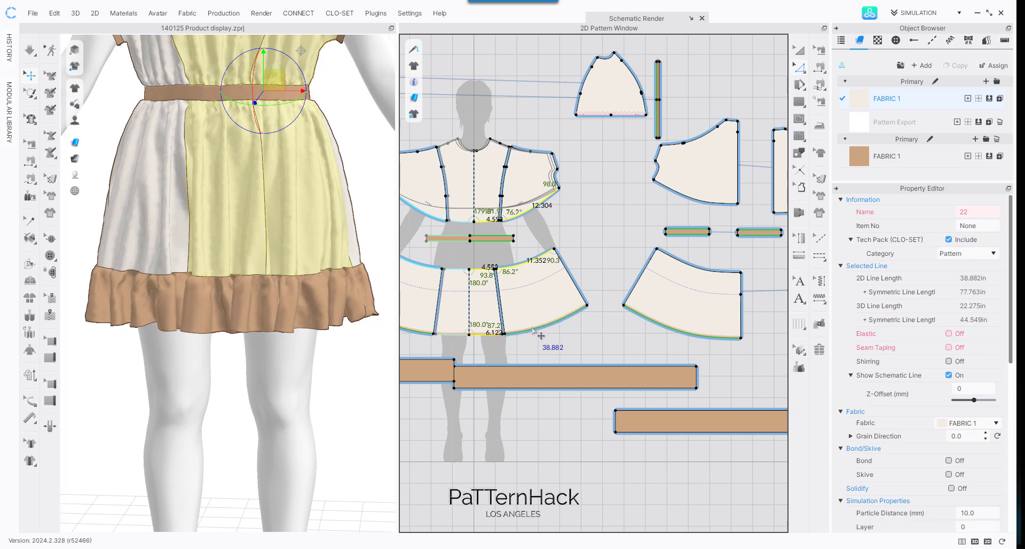
pyautogui.keyDown('shift'); pyautogui.click(689, 260); pyautogui.keyUp('shift')
pyautogui.keyDown('shift'); pyautogui.click(700, 201); pyautogui.keyUp('shift')
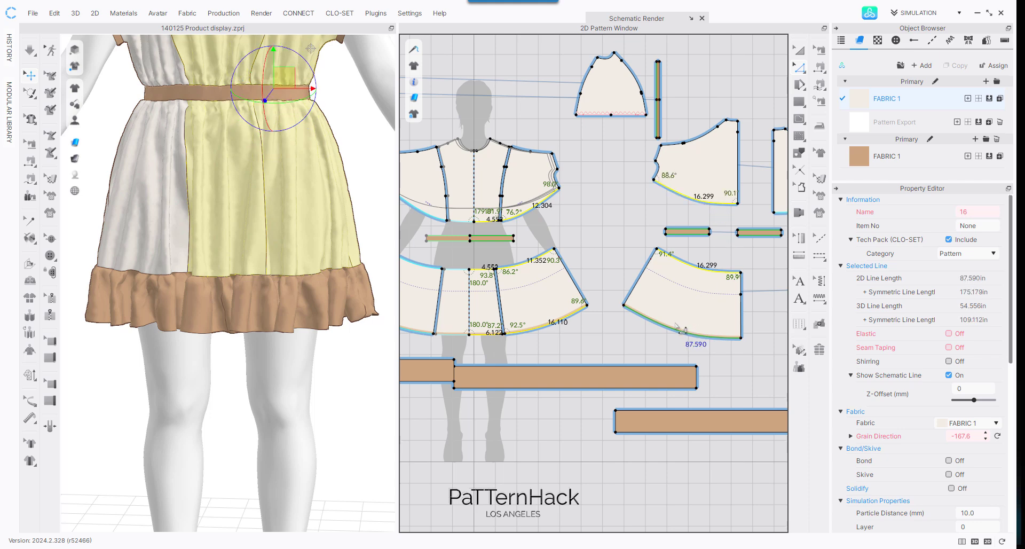
pyautogui.click(535, 330)
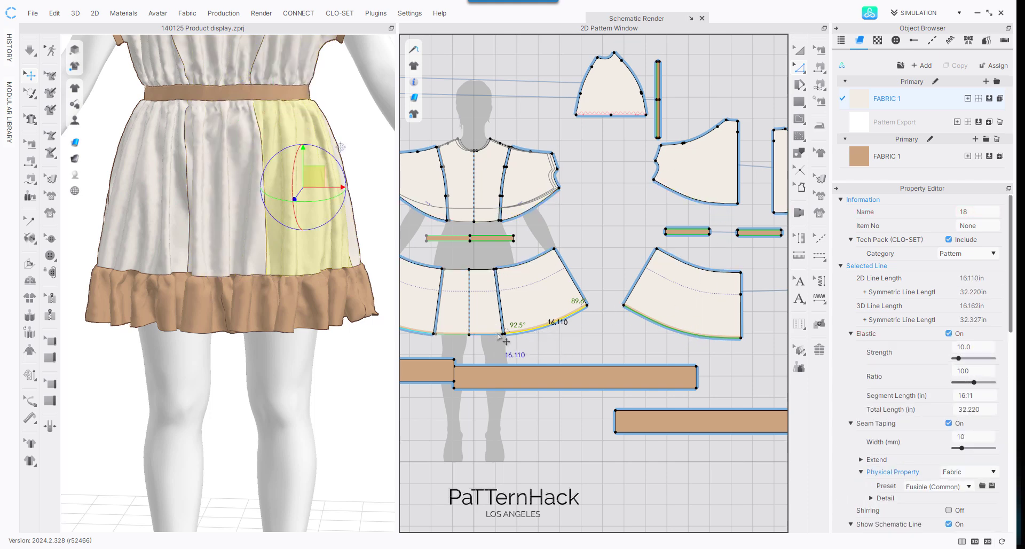
pyautogui.click(560, 341)
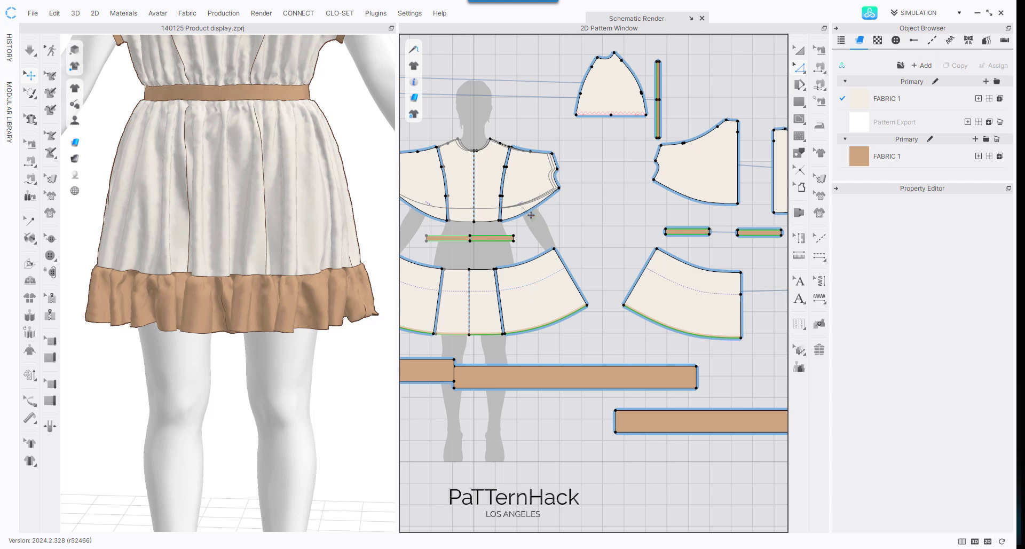
# Step: Turn on Shirring for the front and back bodice lower edges, the skirt waist edges and the upper edges of both hem ruffles
pyautogui.click(488, 222)
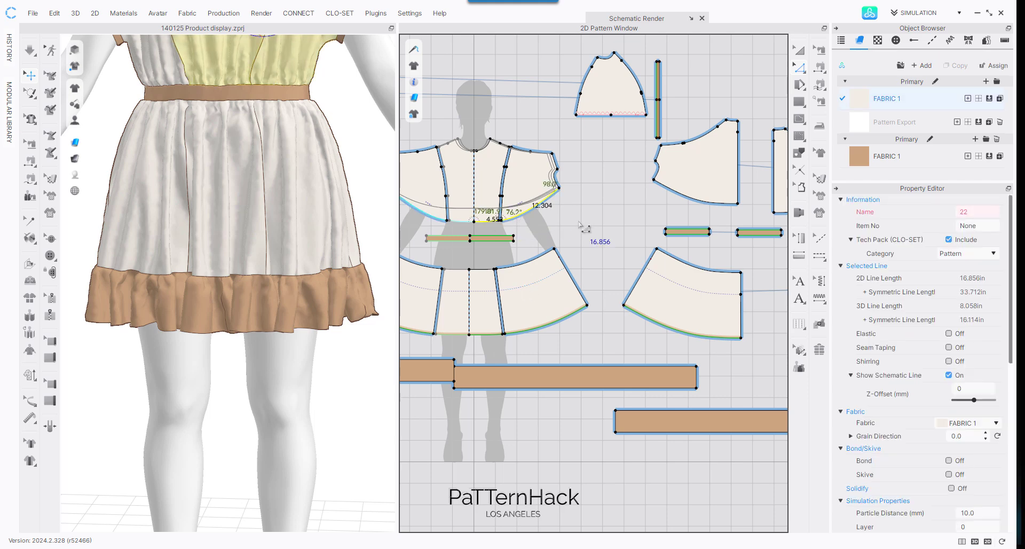
pyautogui.keyDown('shift'); pyautogui.click(528, 257); pyautogui.keyUp('shift')
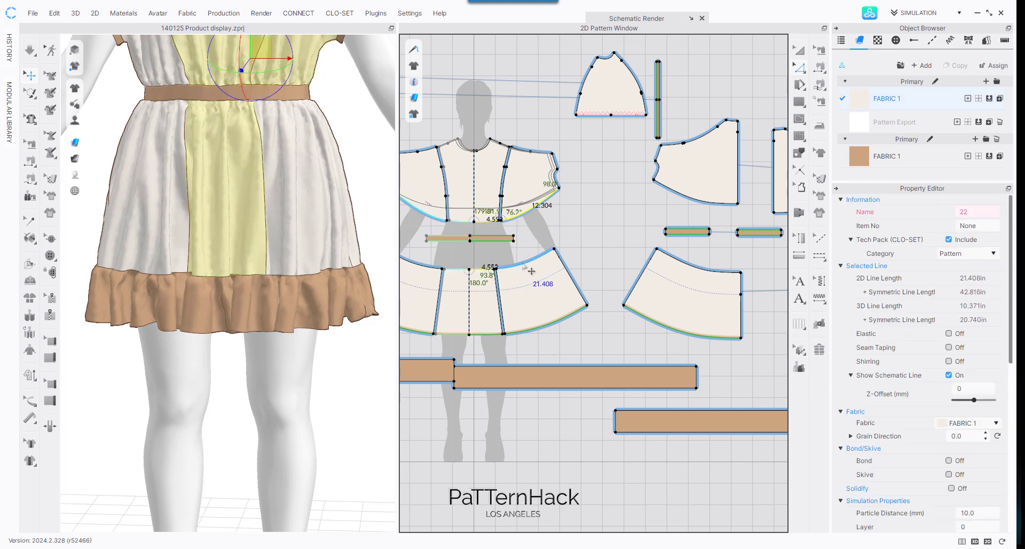
pyautogui.keyDown('shift'); pyautogui.click(696, 199); pyautogui.keyUp('shift')
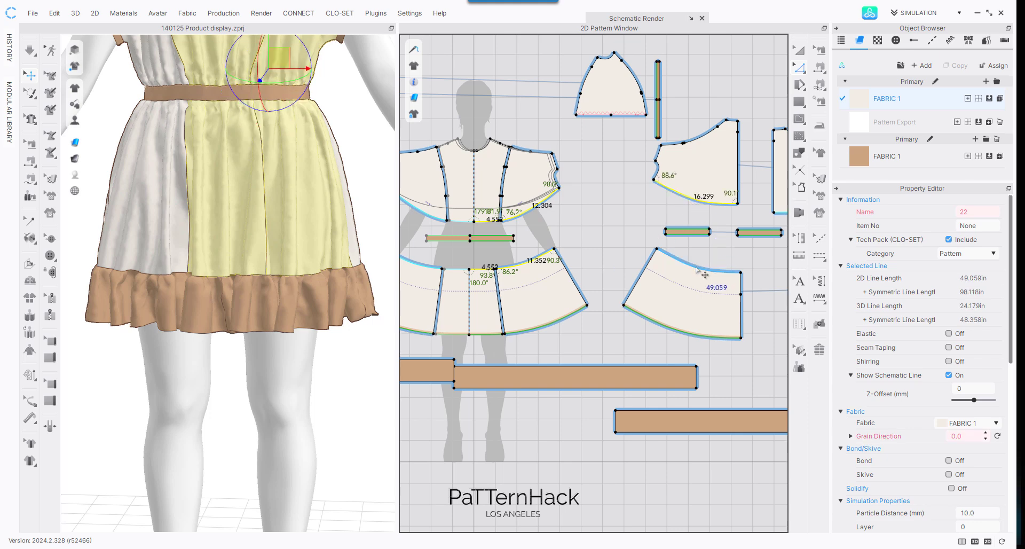
pyautogui.keyDown('shift'); pyautogui.click(707, 264); pyautogui.keyUp('shift')
pyautogui.keyDown('shift'); pyautogui.click(553, 366); pyautogui.keyUp('shift')
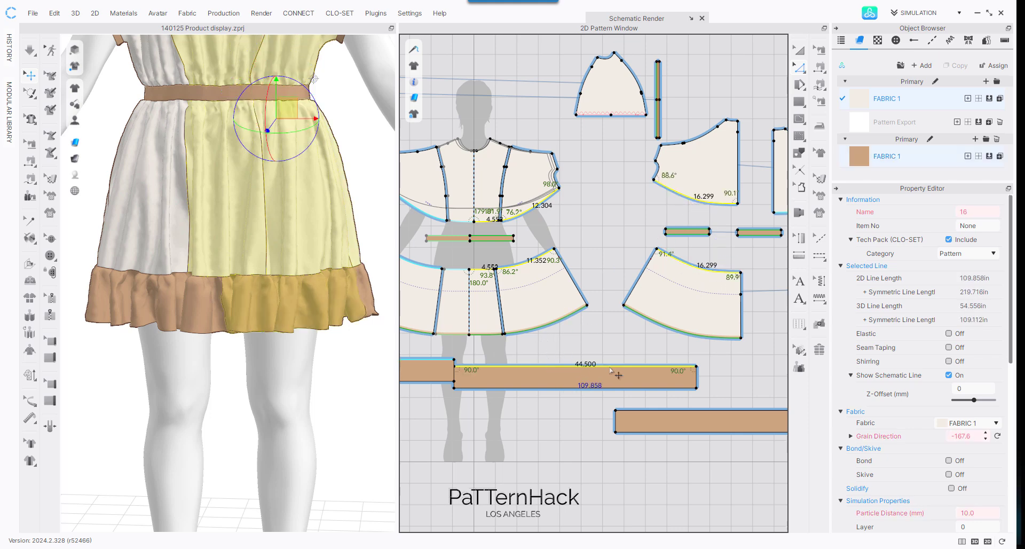
pyautogui.keyDown('shift'); pyautogui.click(649, 410); pyautogui.keyUp('shift')
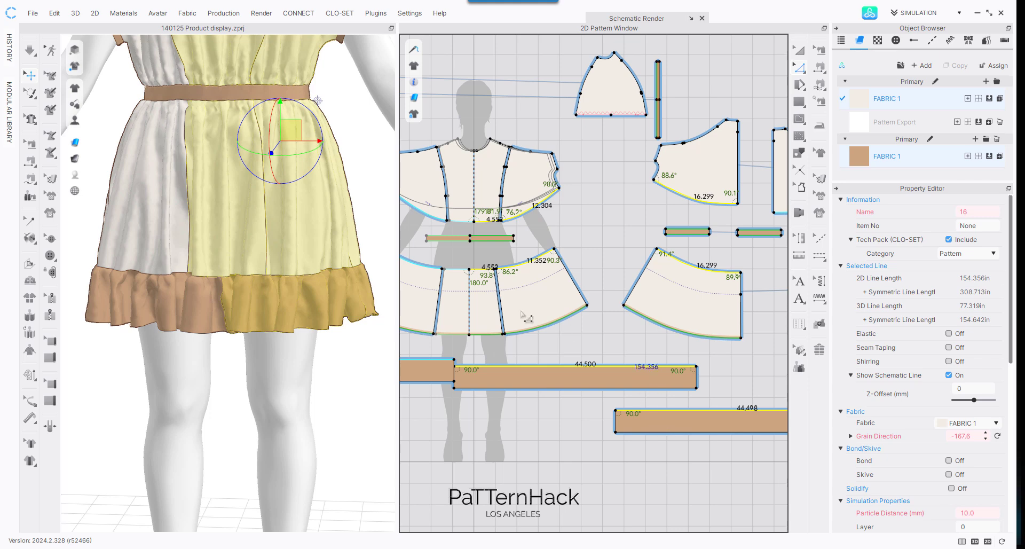
pyautogui.click(949, 362)
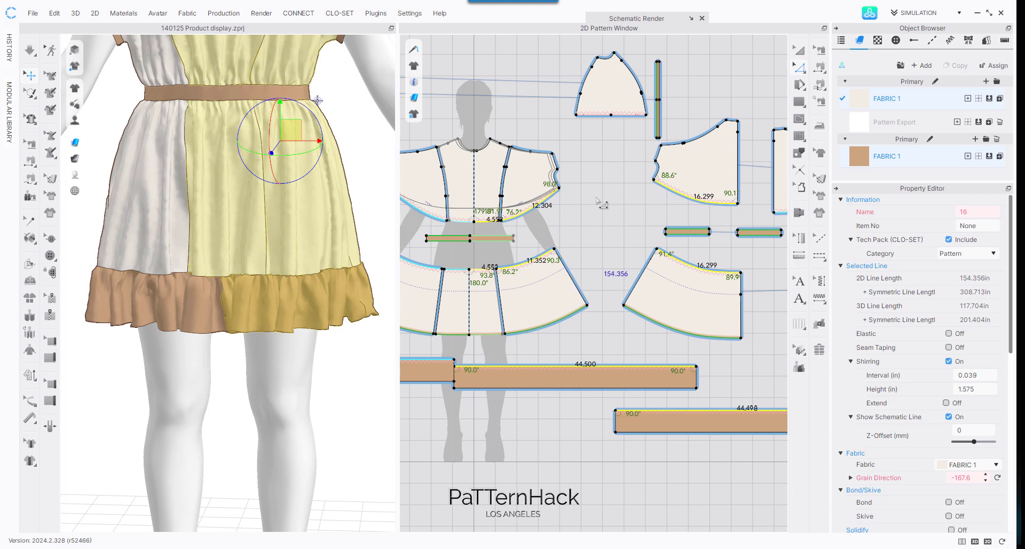
# Step: Simulate the dress with the shirring and tug the brown hem ruffle in 3D to settle its gathers
pyautogui.scroll(3, 613, 225)
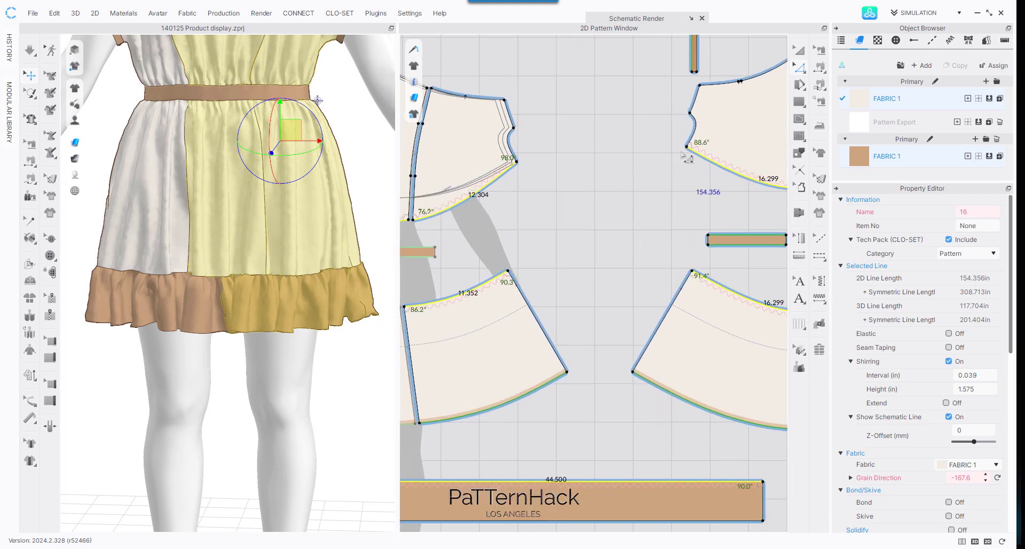
pyautogui.click(357, 139)
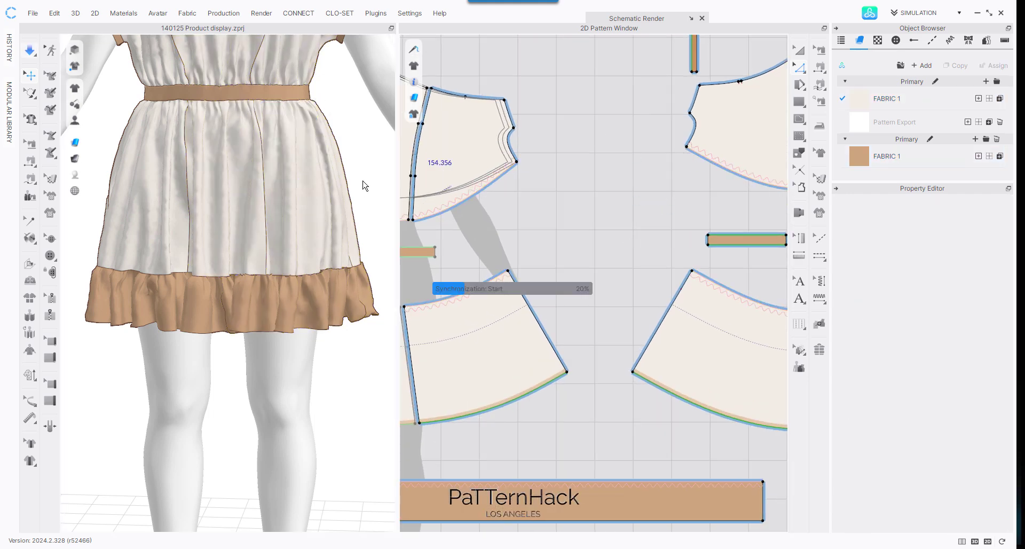
pyautogui.press('space')
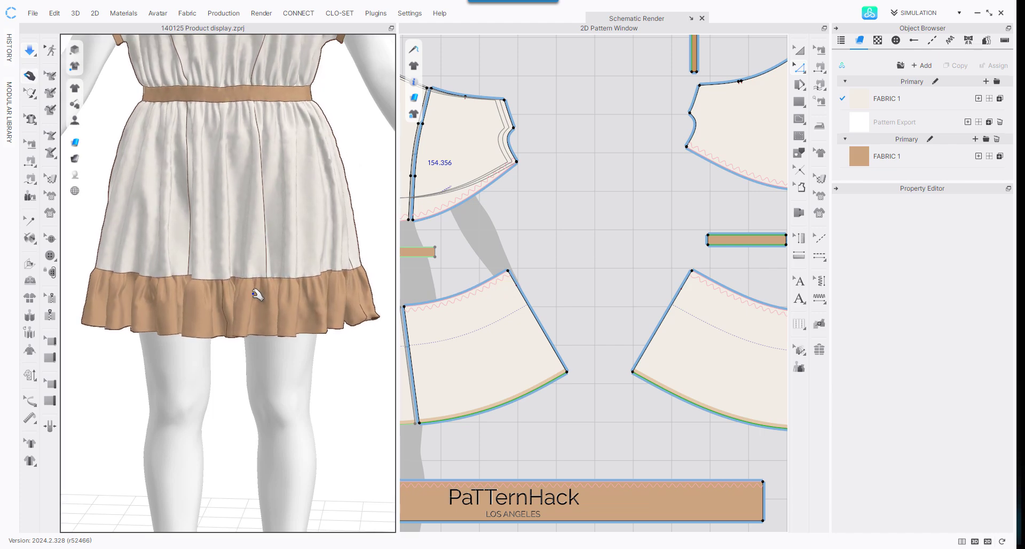
pyautogui.click(257, 294)
pyautogui.click(200, 302)
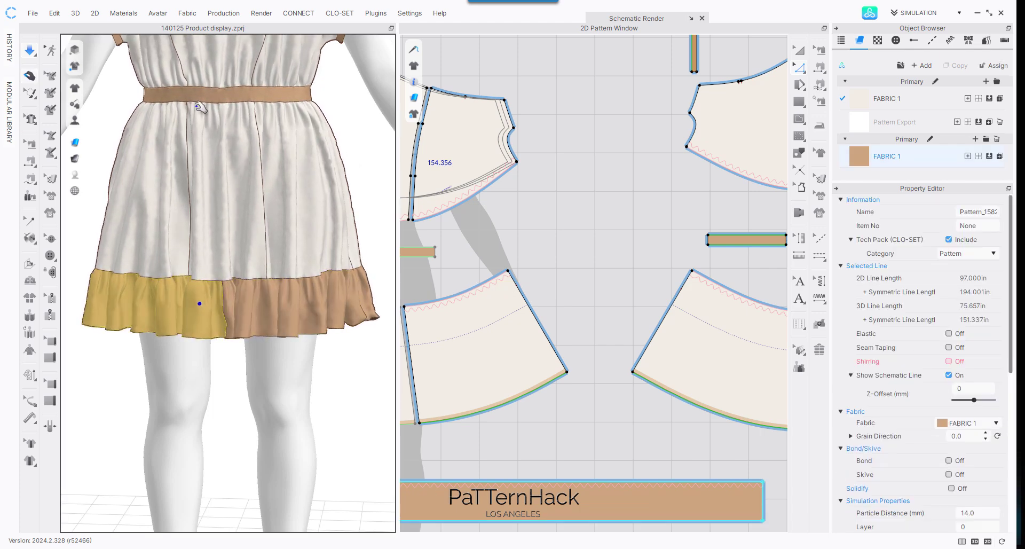
pyautogui.click(368, 300)
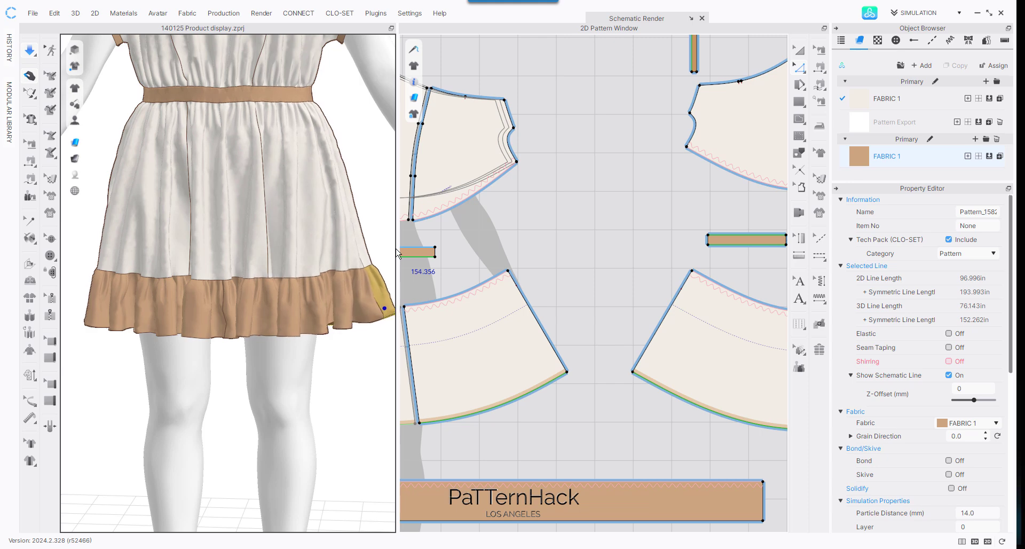
# Step: Widen the 3D window and frame the dress from neckline to hem ruffle
pyautogui.moveTo(400, 250); pyautogui.dragTo(556, 250)
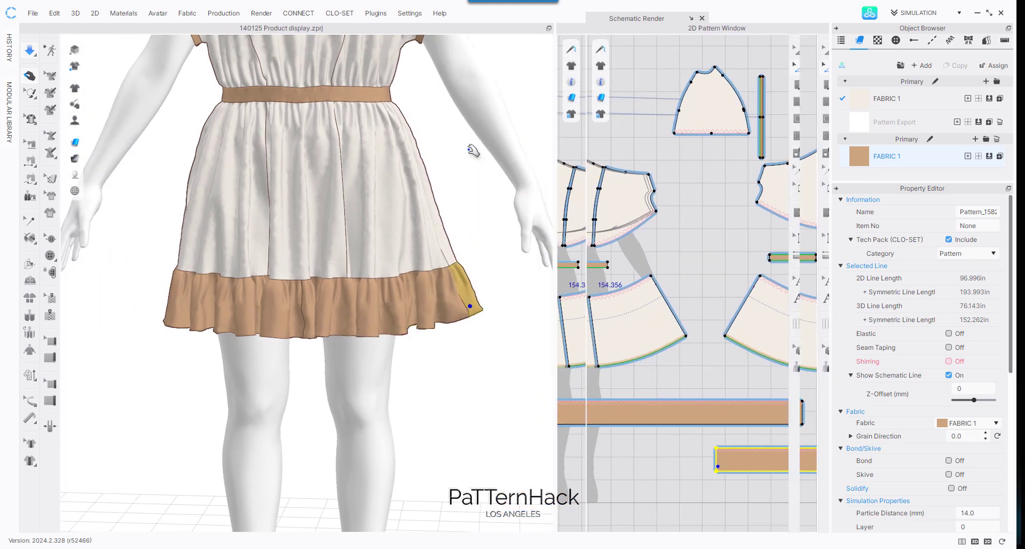
pyautogui.scroll(-2, 469, 150)
pyautogui.moveTo(377, 140); pyautogui.dragTo(378, 258, button='middle')
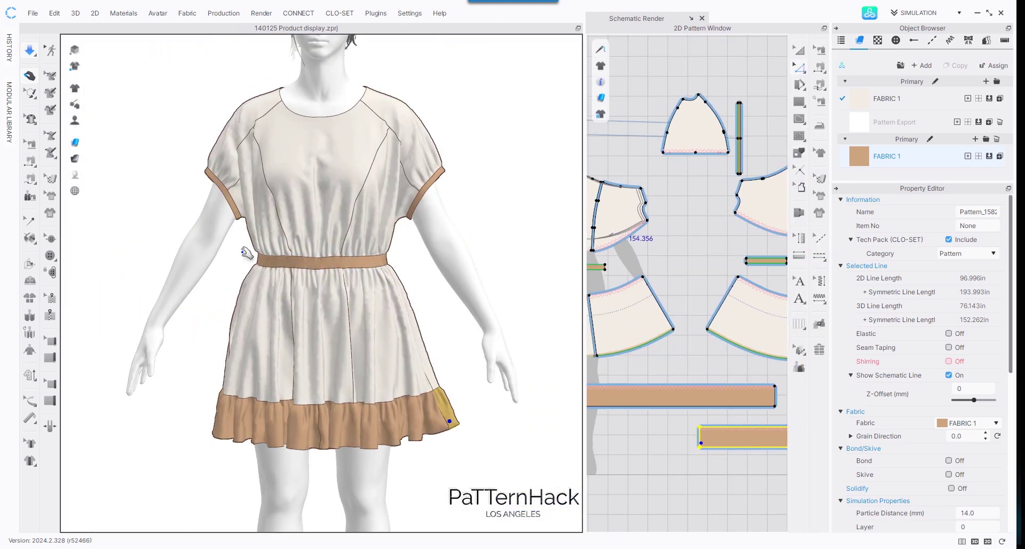
pyautogui.moveTo(342, 255); pyautogui.dragTo(336, 285, button='right')
pyautogui.moveTo(336, 285); pyautogui.dragTo(386, 269, button='middle')
pyautogui.scroll(1, 347, 245)
# Step: Show the garment's wireframe and examine the mesh around the gathered waist and hem ruffle from the front and back
pyautogui.click(77, 143)
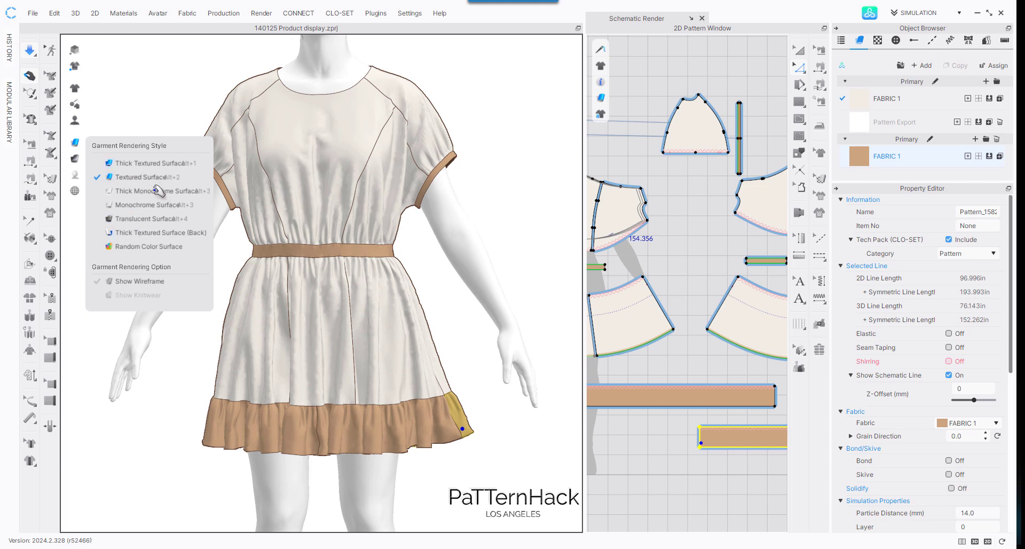
pyautogui.click(152, 281)
pyautogui.click(541, 149)
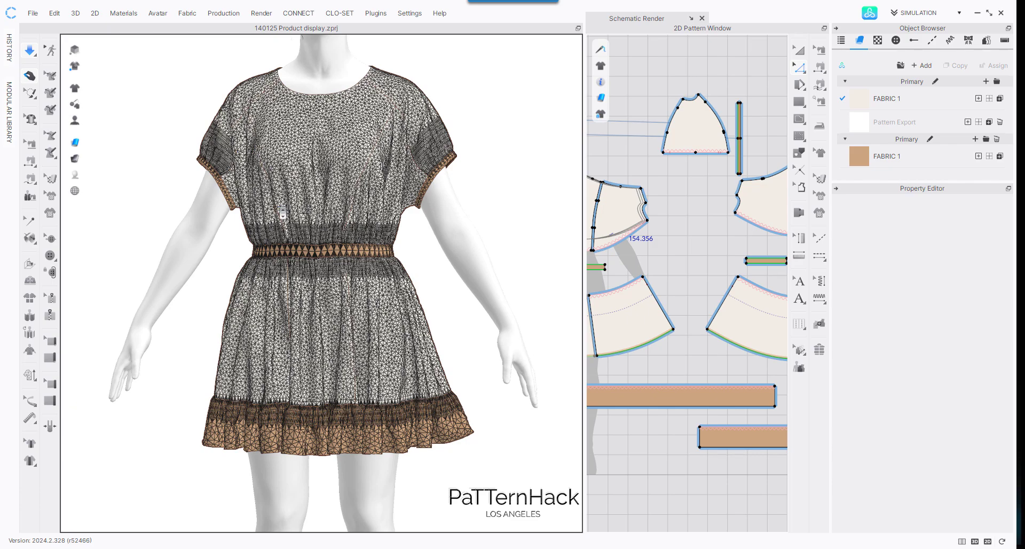
pyautogui.scroll(5, 282, 213)
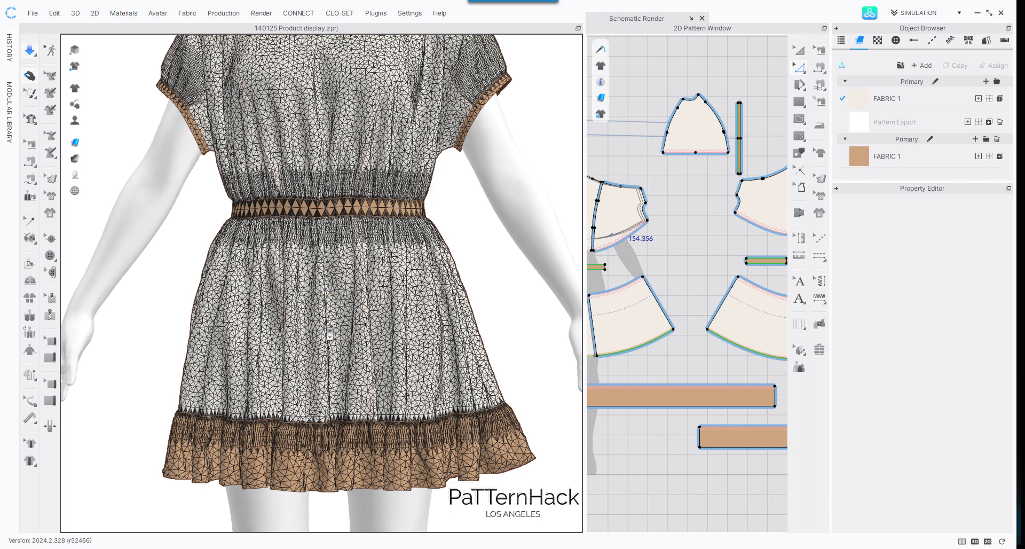
pyautogui.scroll(1, 327, 240)
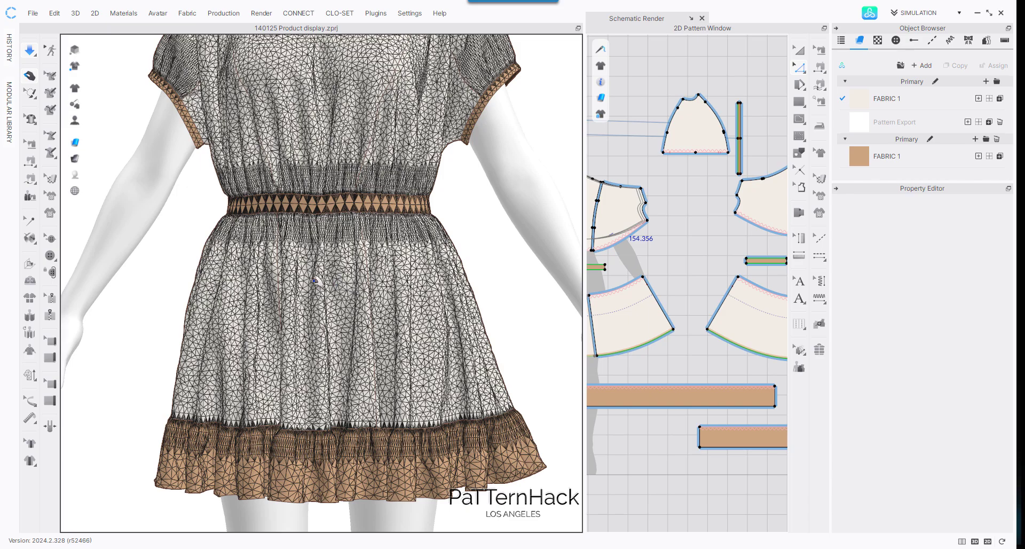
pyautogui.scroll(4, 315, 280)
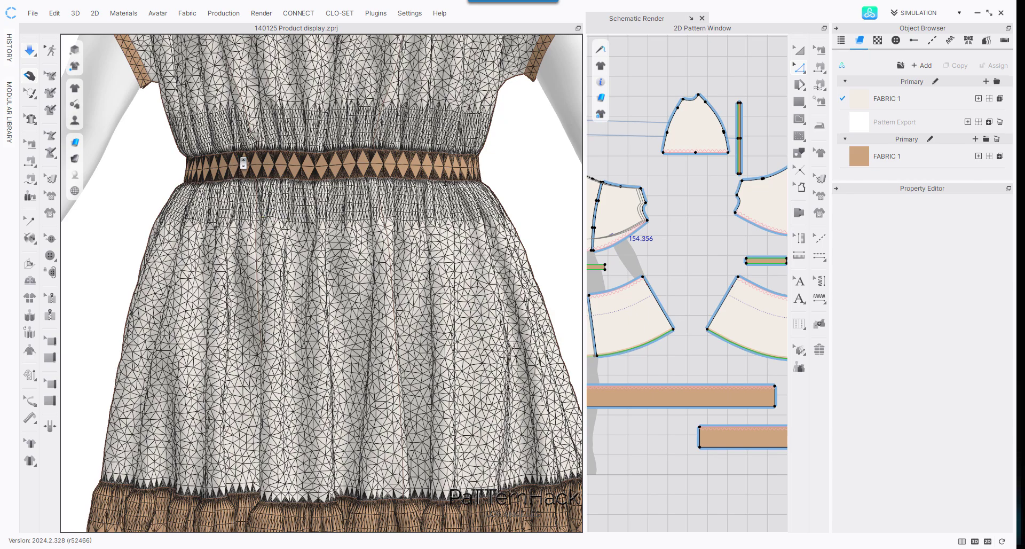
pyautogui.scroll(-5, 243, 162)
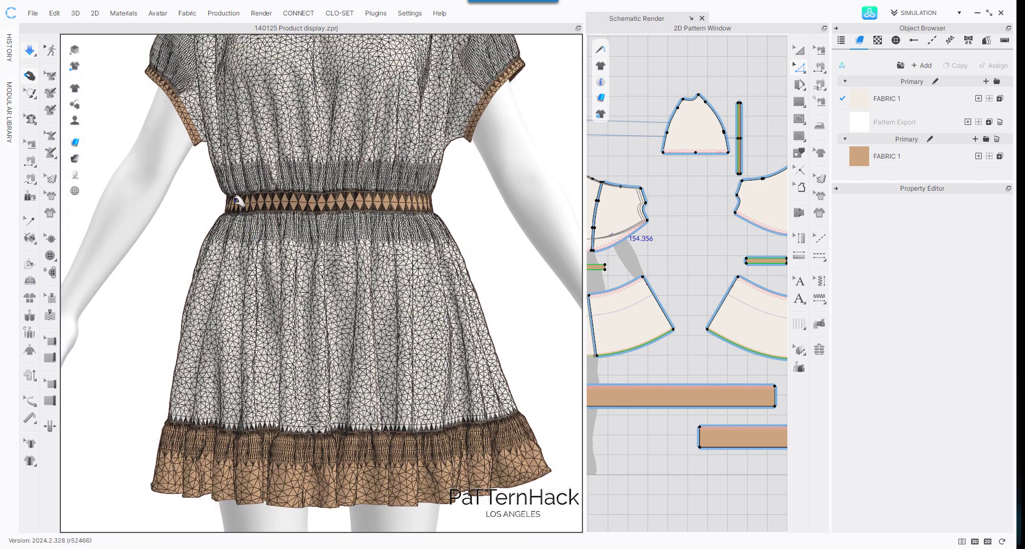
pyautogui.moveTo(273, 213); pyautogui.dragTo(285, 142, button='right')
pyautogui.scroll(-5, 286, 141)
pyautogui.moveTo(369, 184); pyautogui.dragTo(337, 152, button='right')
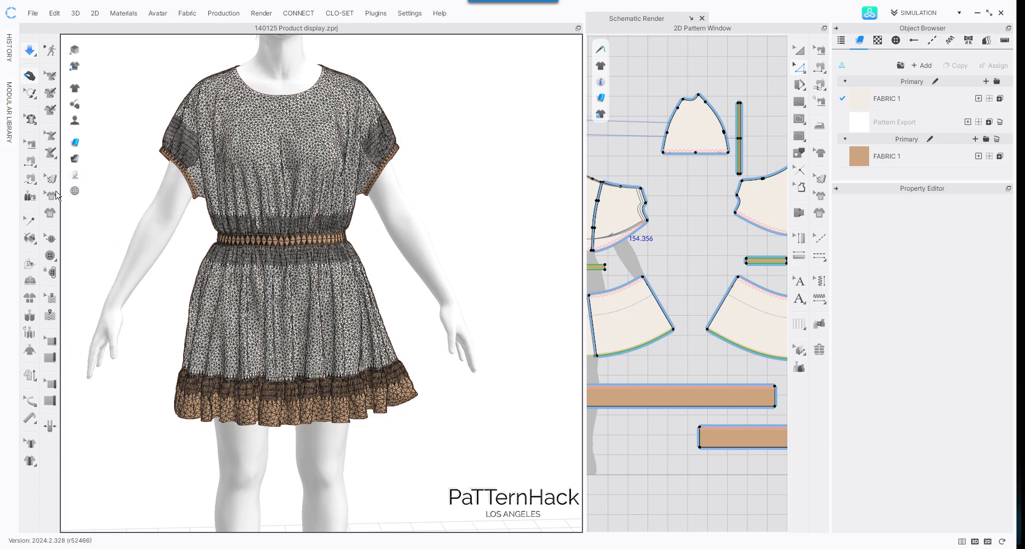
pyautogui.moveTo(244, 171); pyautogui.dragTo(534, 176, button='right')
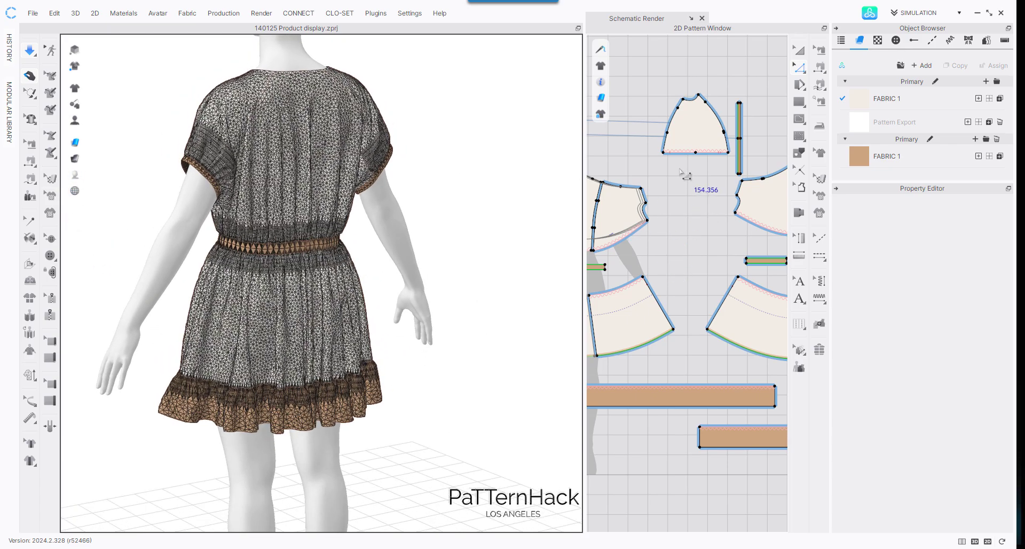
pyautogui.moveTo(330, 144); pyautogui.dragTo(231, 128, button='right')
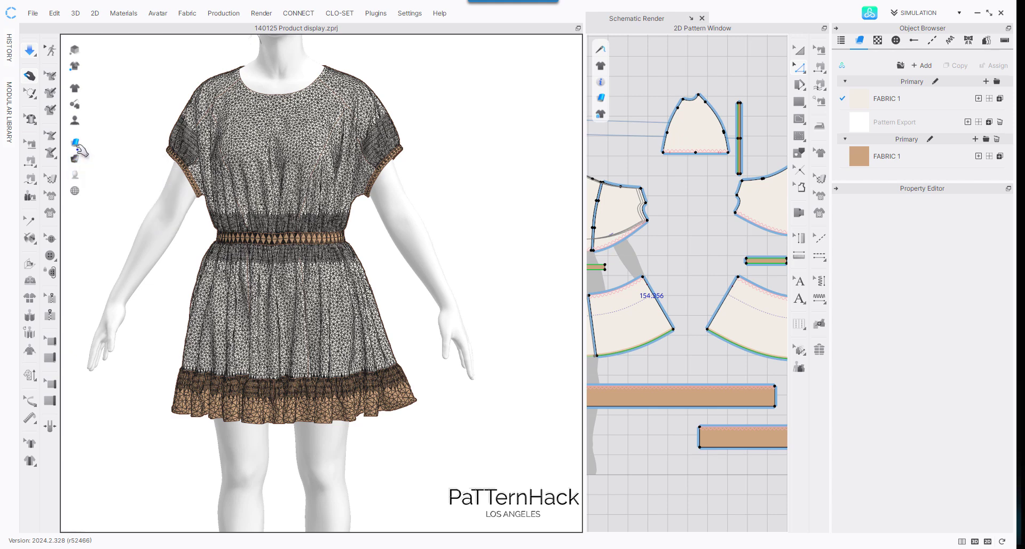
# Step: Hide the wireframe and inspect the textured dress from the side and the front
pyautogui.moveTo(75, 142)
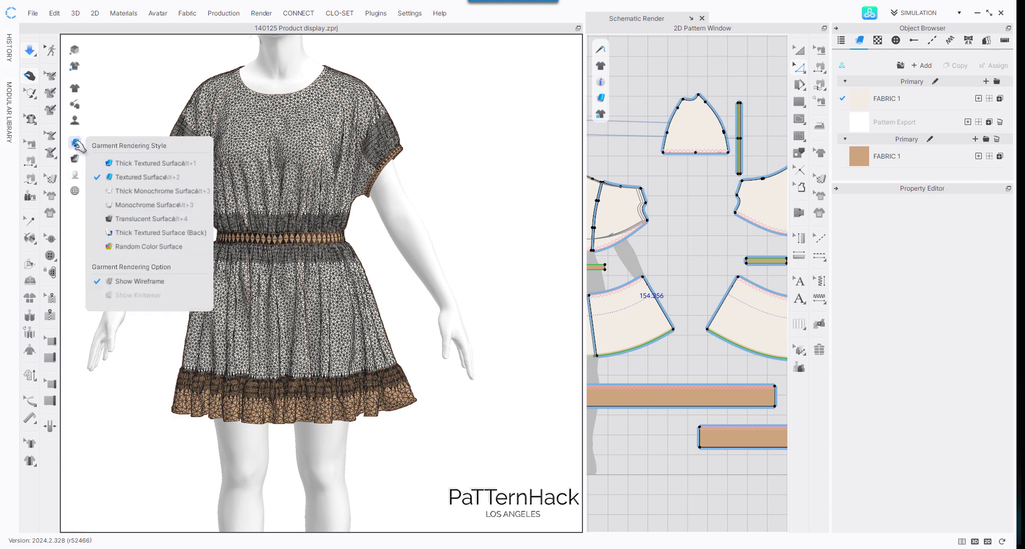
pyautogui.click(140, 282)
pyautogui.moveTo(293, 161); pyautogui.dragTo(411, 151, button='right')
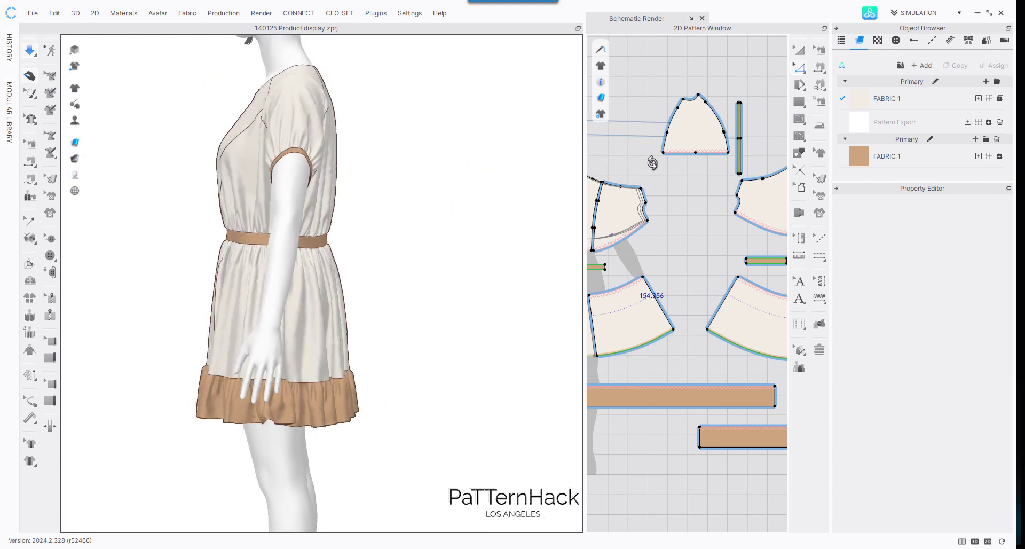
pyautogui.moveTo(652, 163); pyautogui.dragTo(345, 163, button='right')
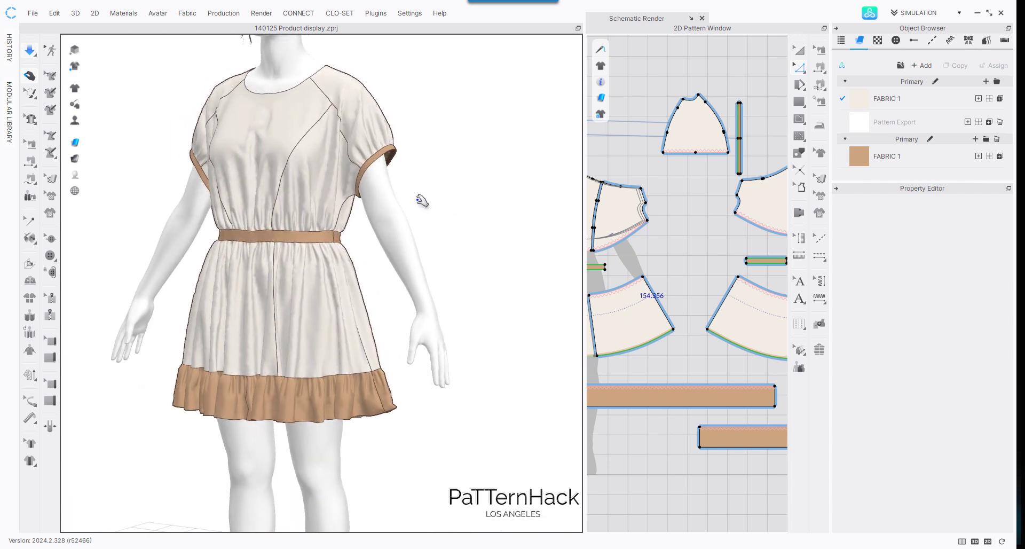